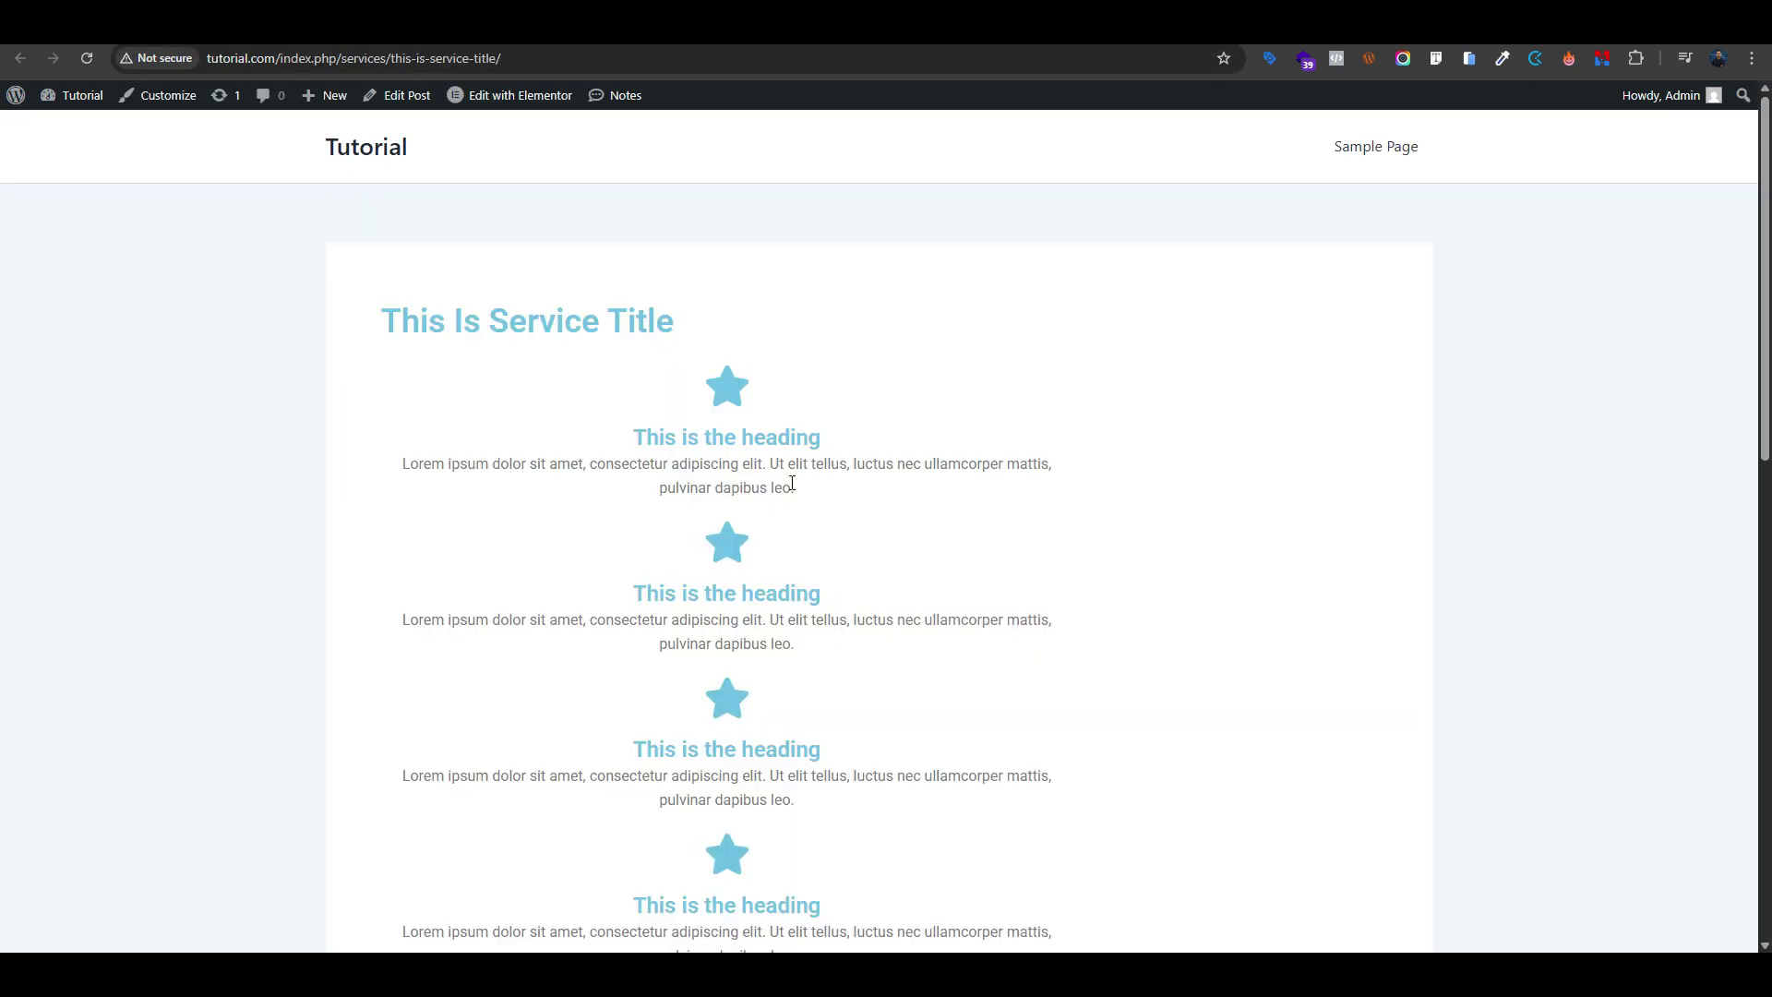
Examine the review title, text and comment area at the end of the service page
scroll(792, 484, down, 10)
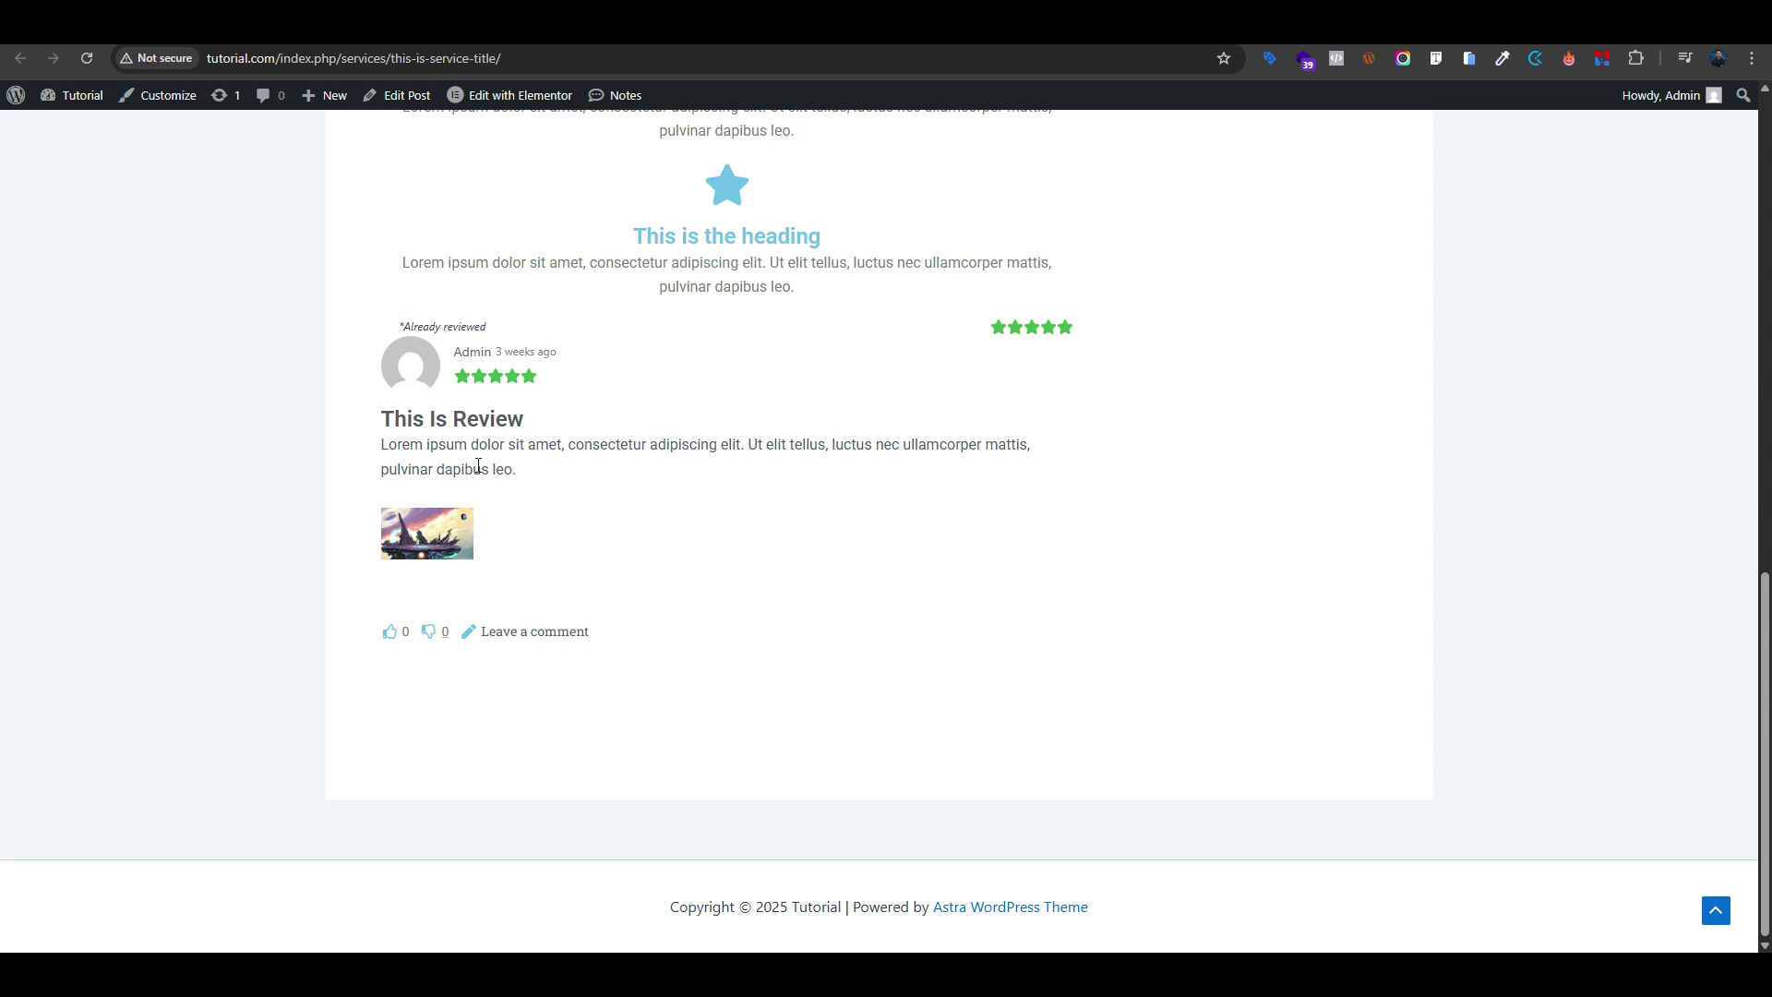
drag(383, 413, 506, 447)
click(683, 519)
drag(399, 416, 684, 593)
click(721, 582)
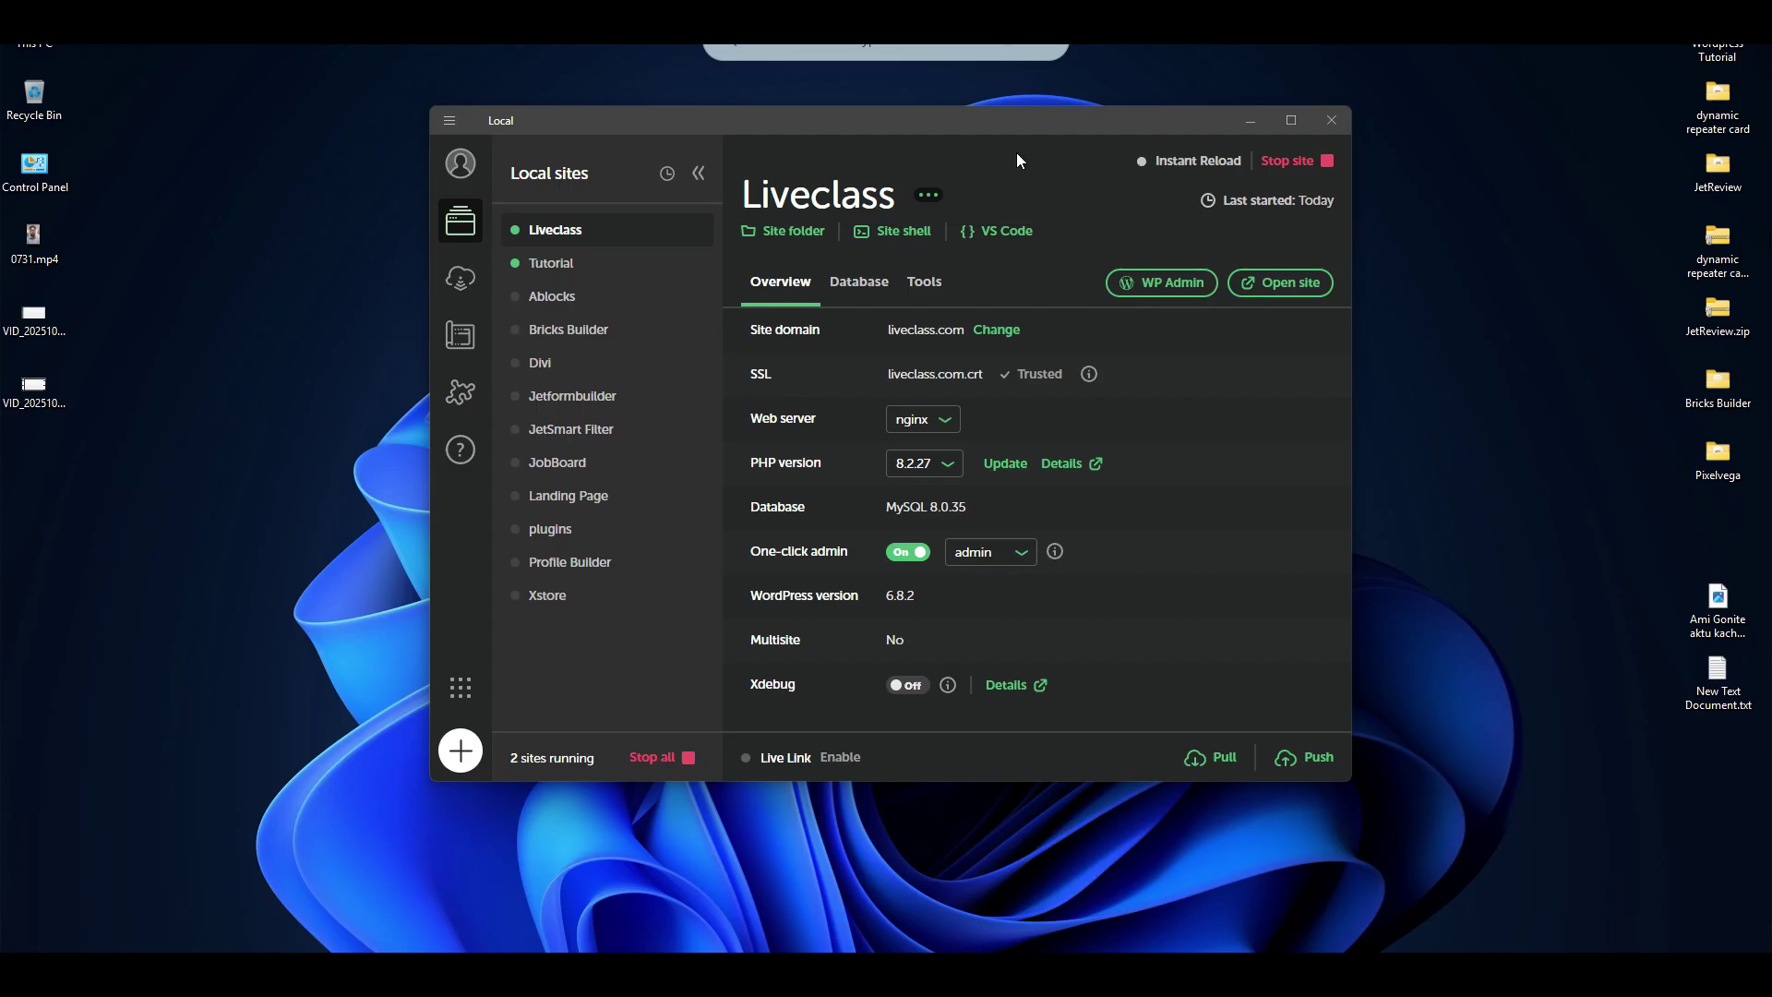
Minimize the Local window and open Review.jpg from the Downloads folder in File Explorer
click(1247, 122)
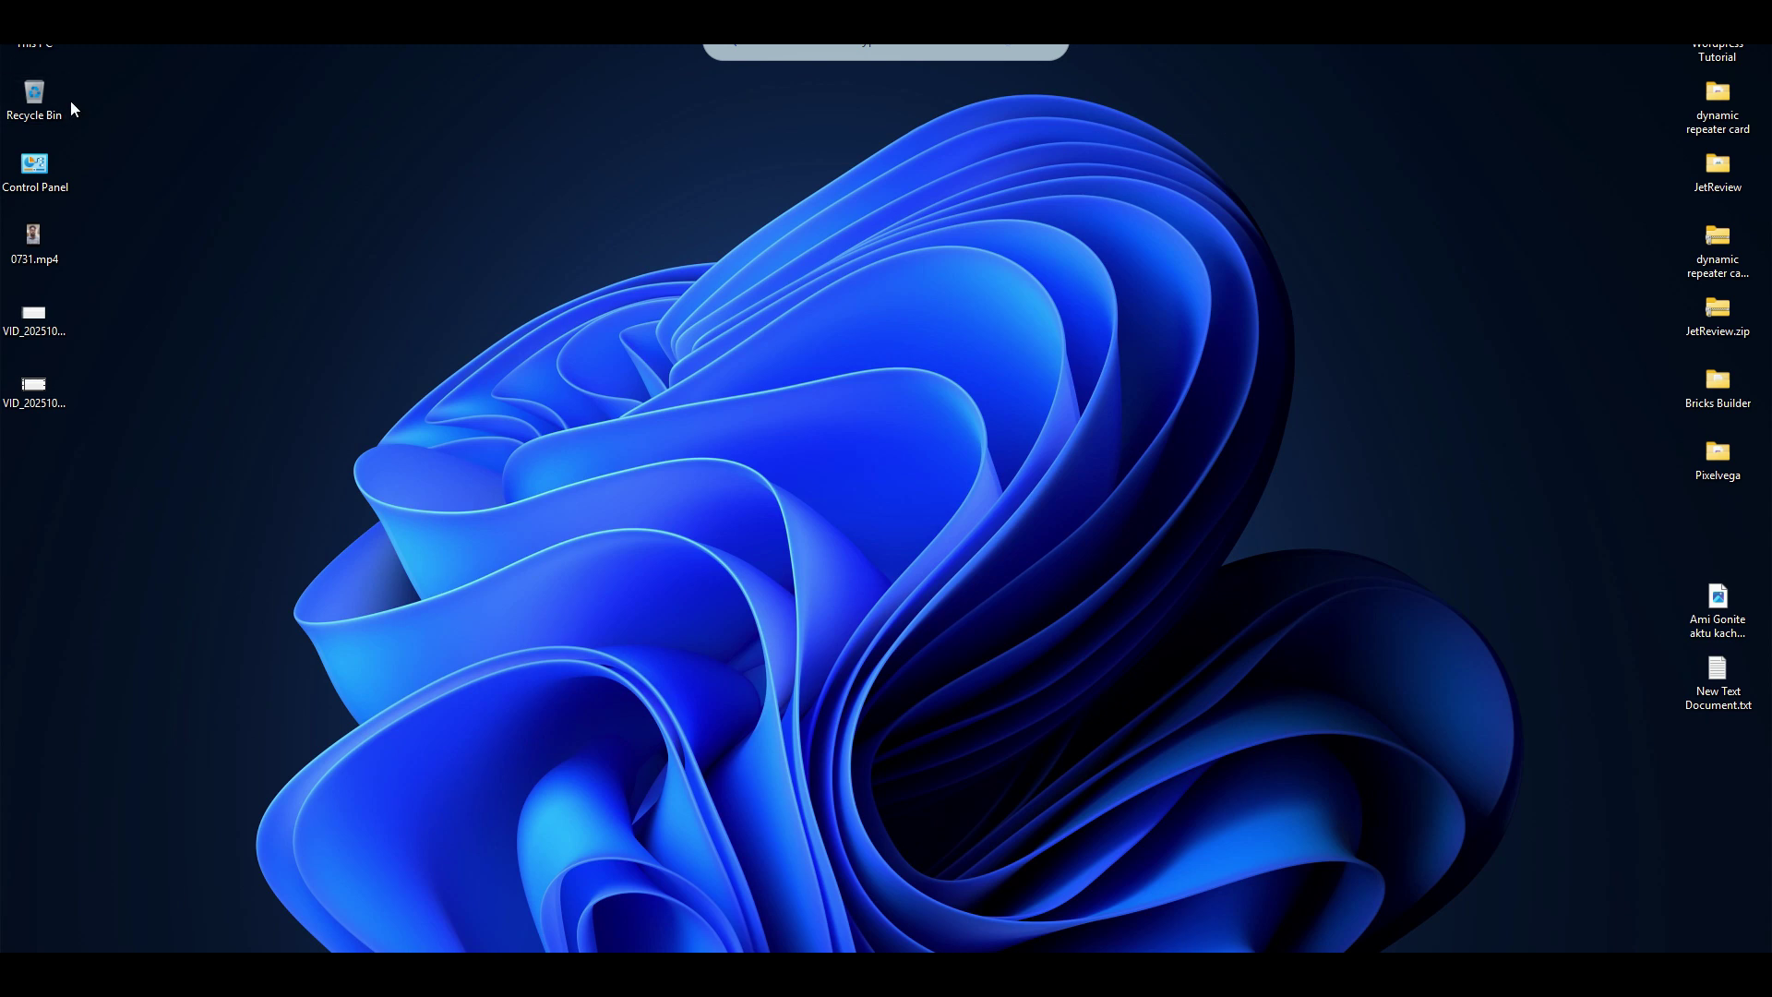
double_click(34, 42)
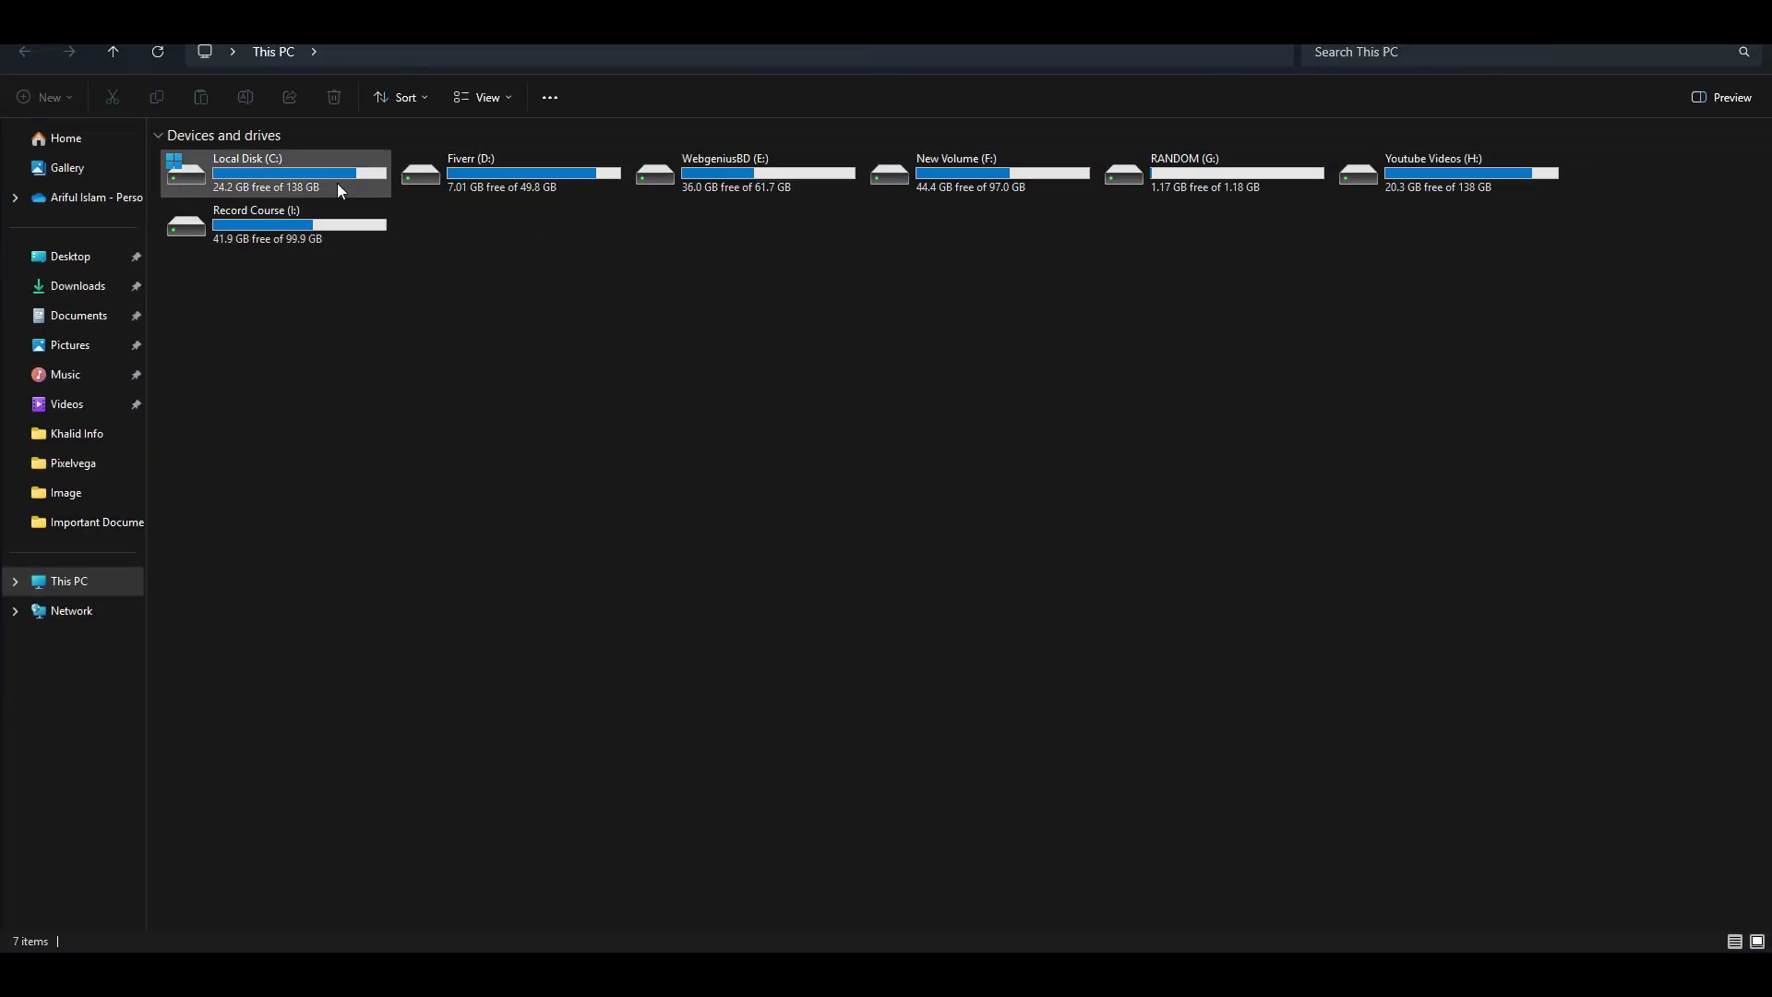
click(80, 295)
double_click(224, 188)
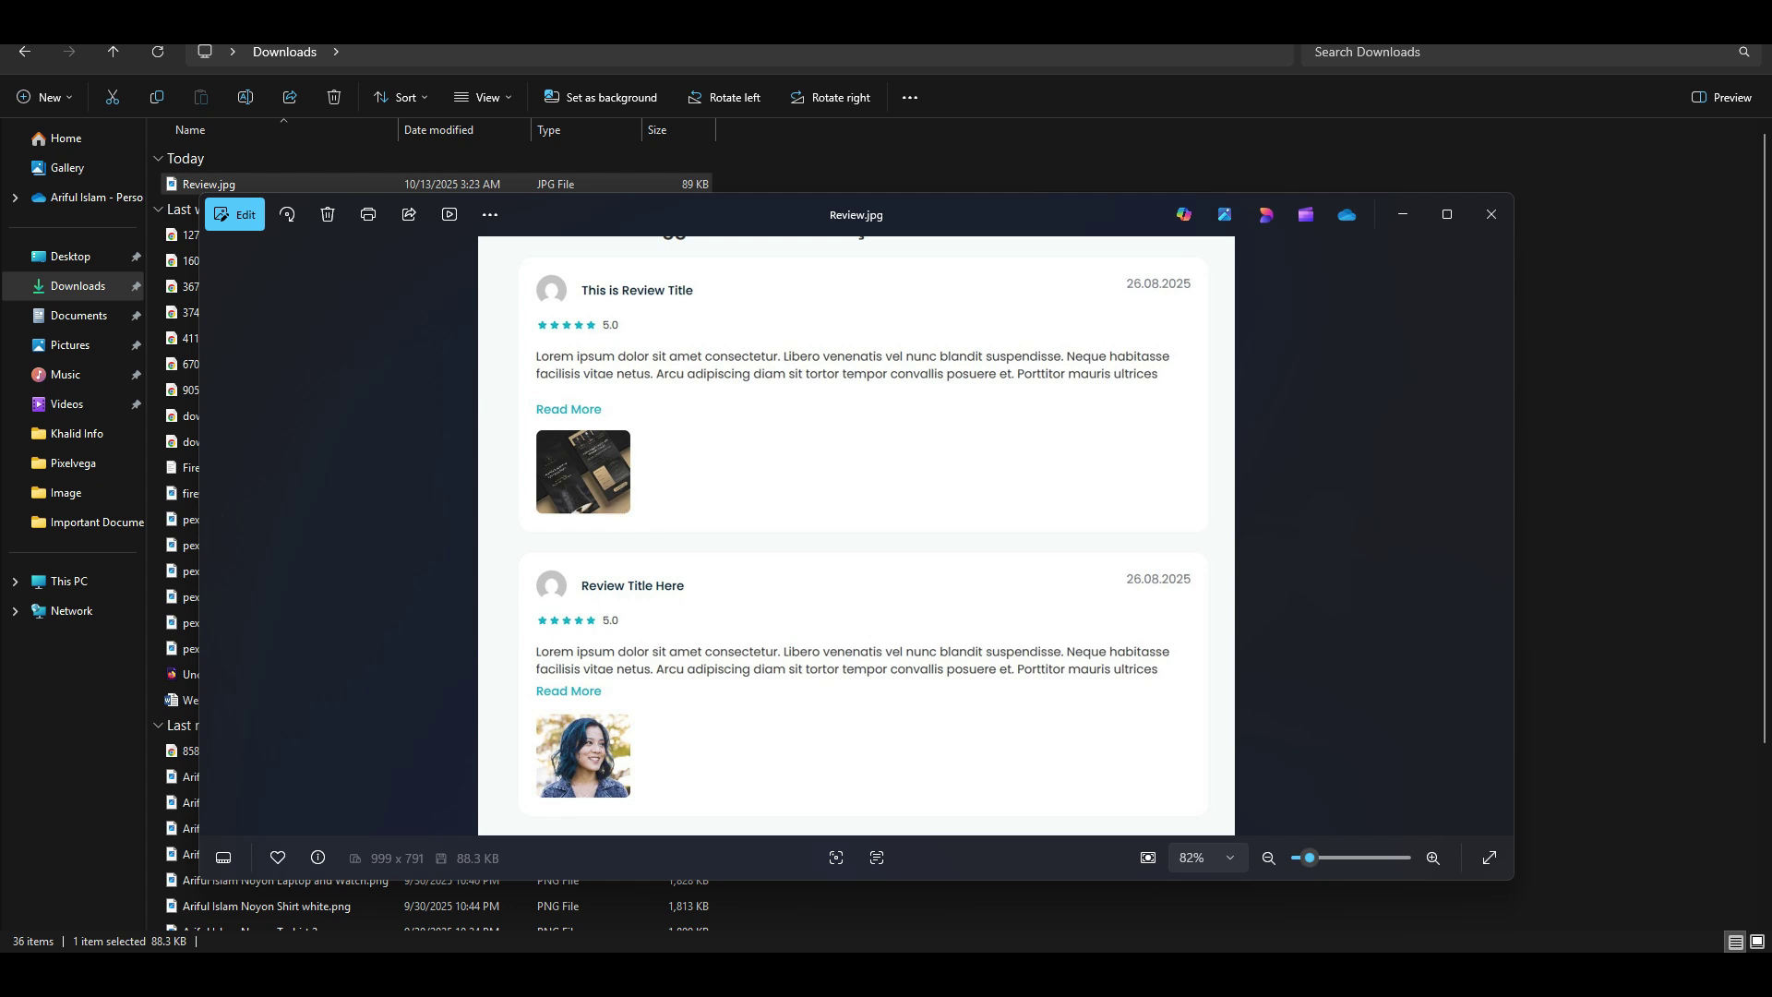
Arrange the service page in Chrome and the Review.jpg design side by side to compare the review layouts
drag(0, 120, 1320, 365)
click(1300, 191)
drag(1030, 214, 1427, 241)
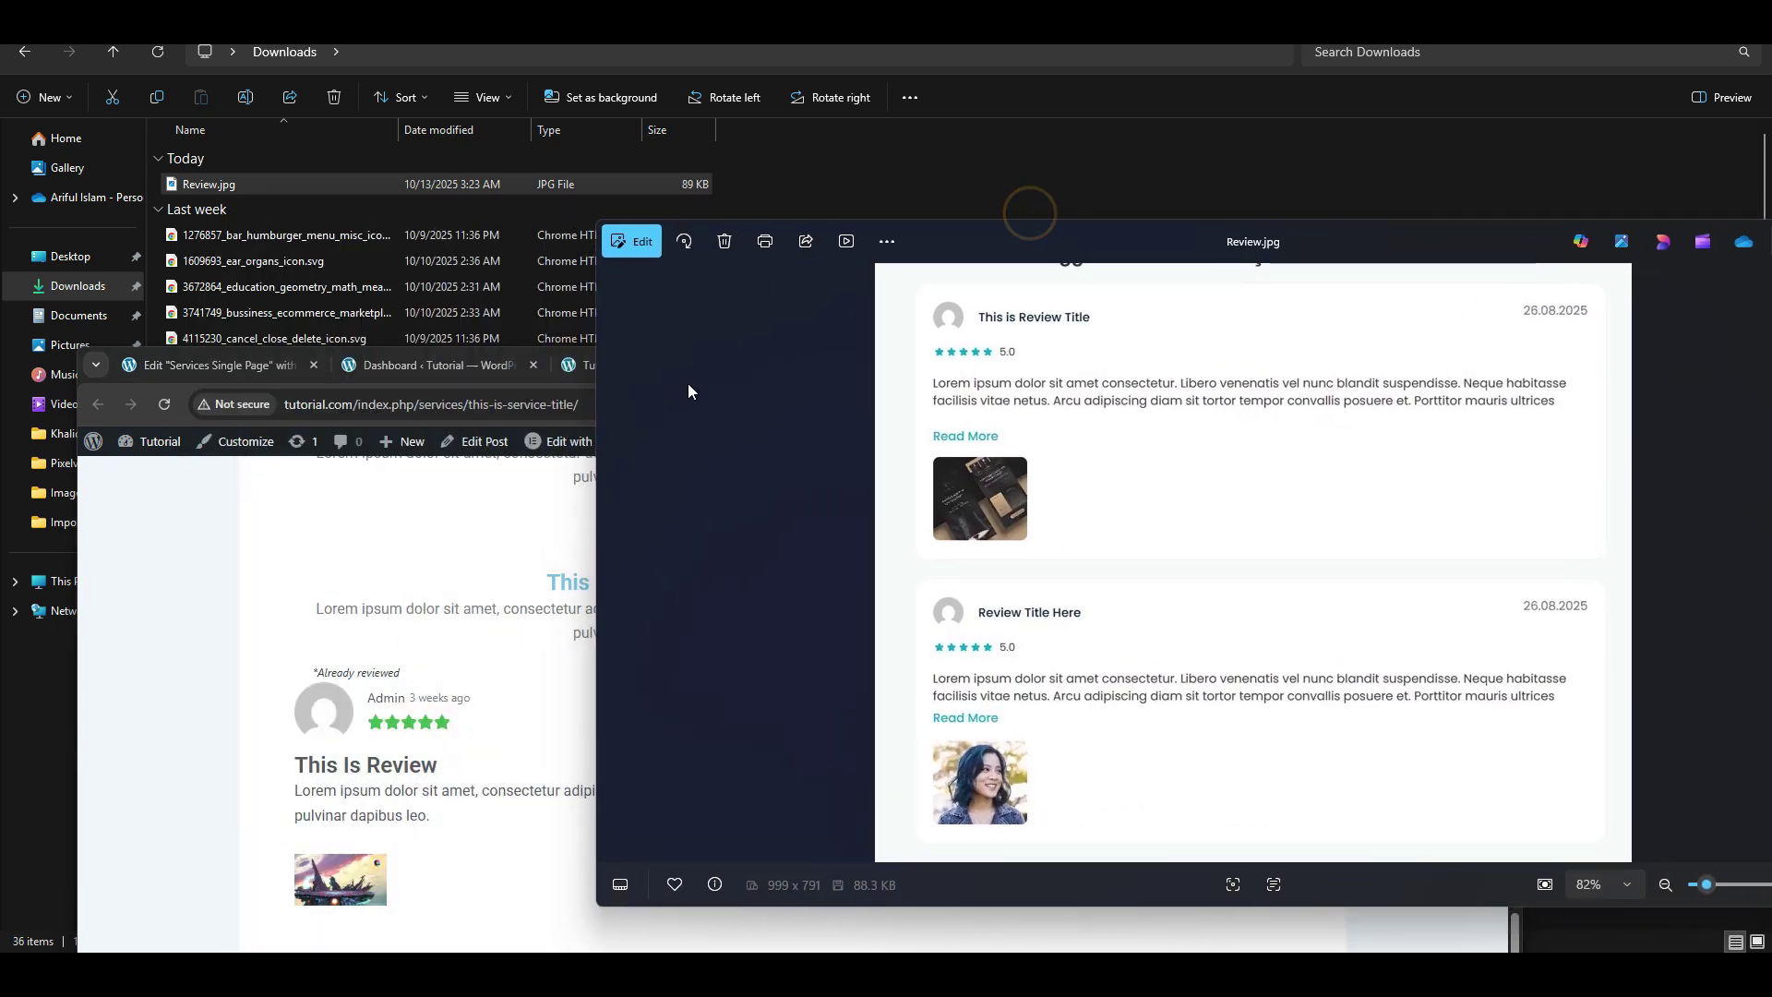
drag(1074, 238, 1328, 367)
drag(1183, 366, 1325, 381)
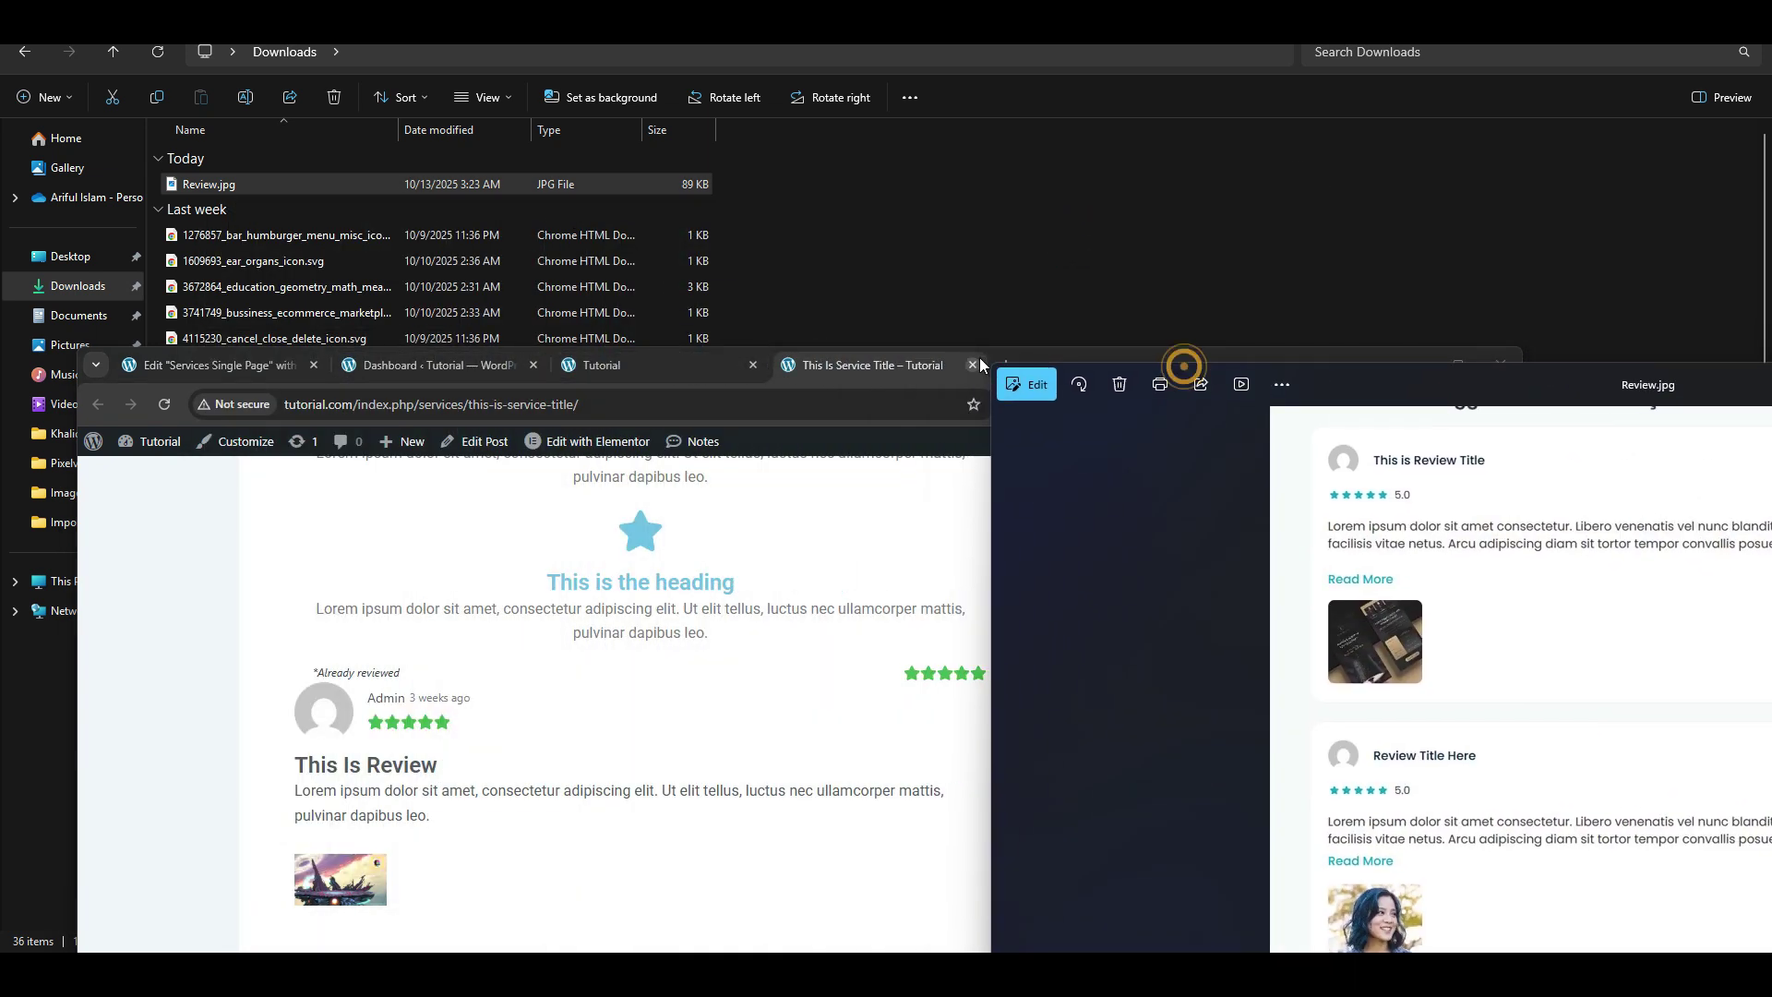
drag(1040, 352, 917, 98)
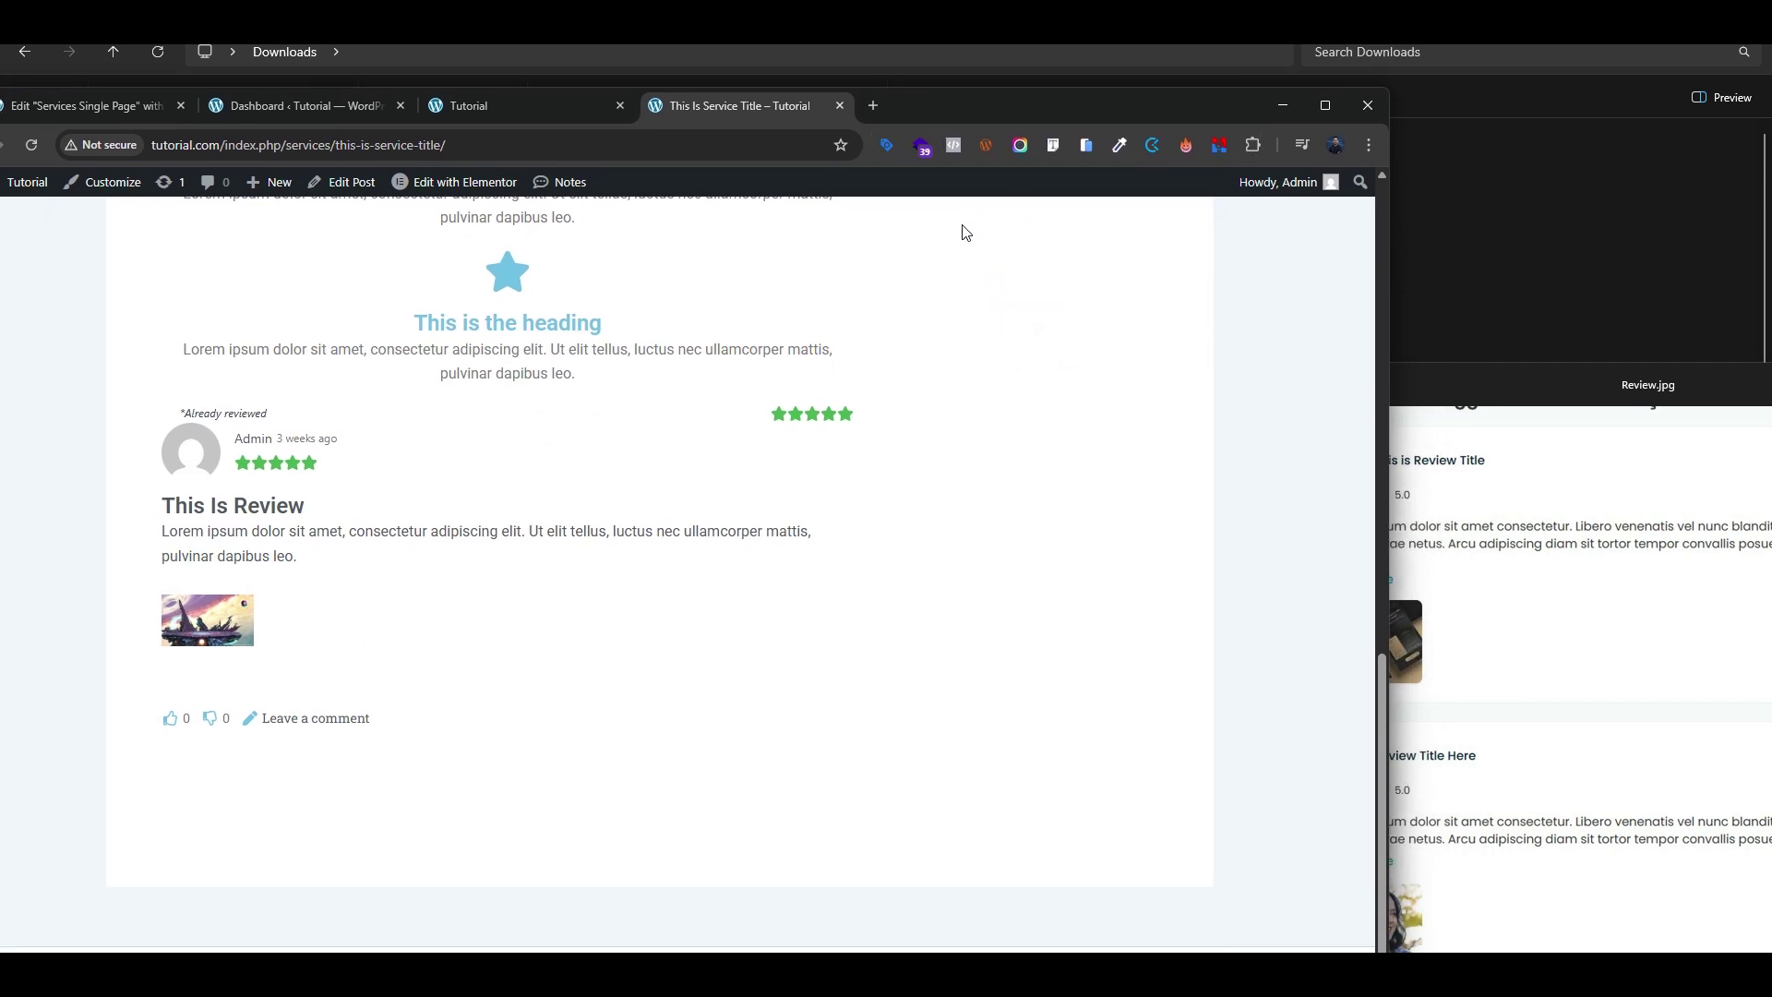
click(1517, 404)
key(super+Right)
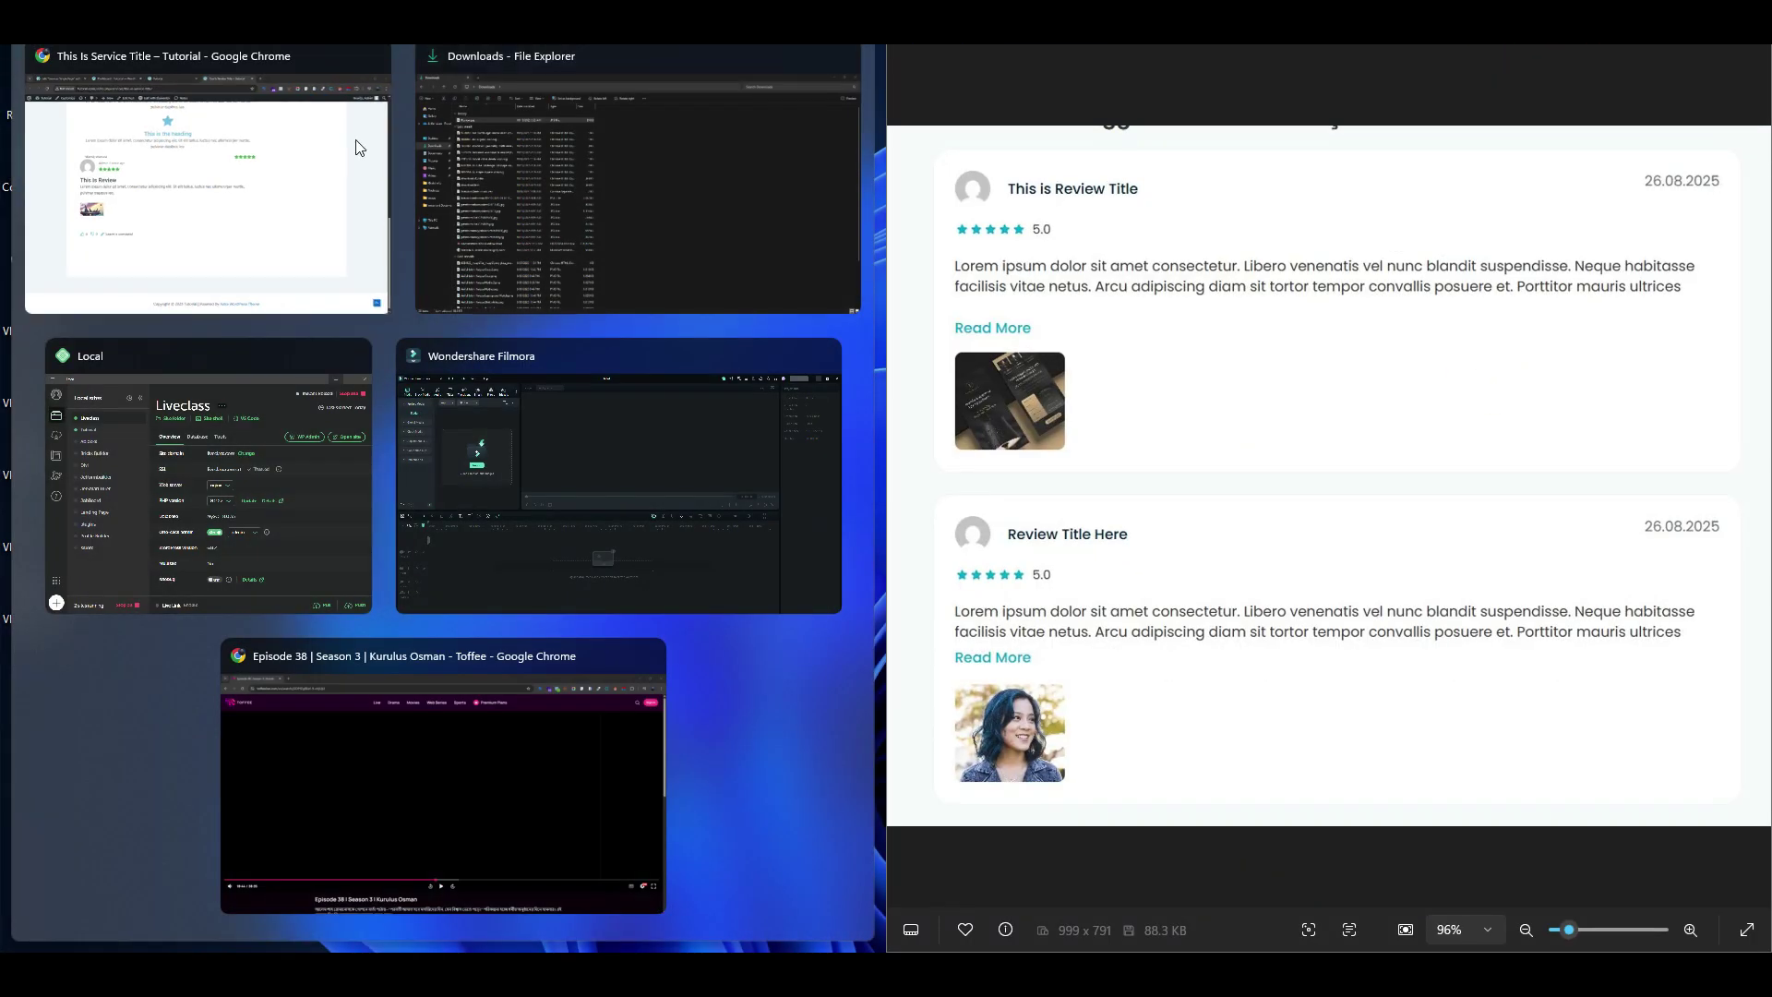
click(359, 147)
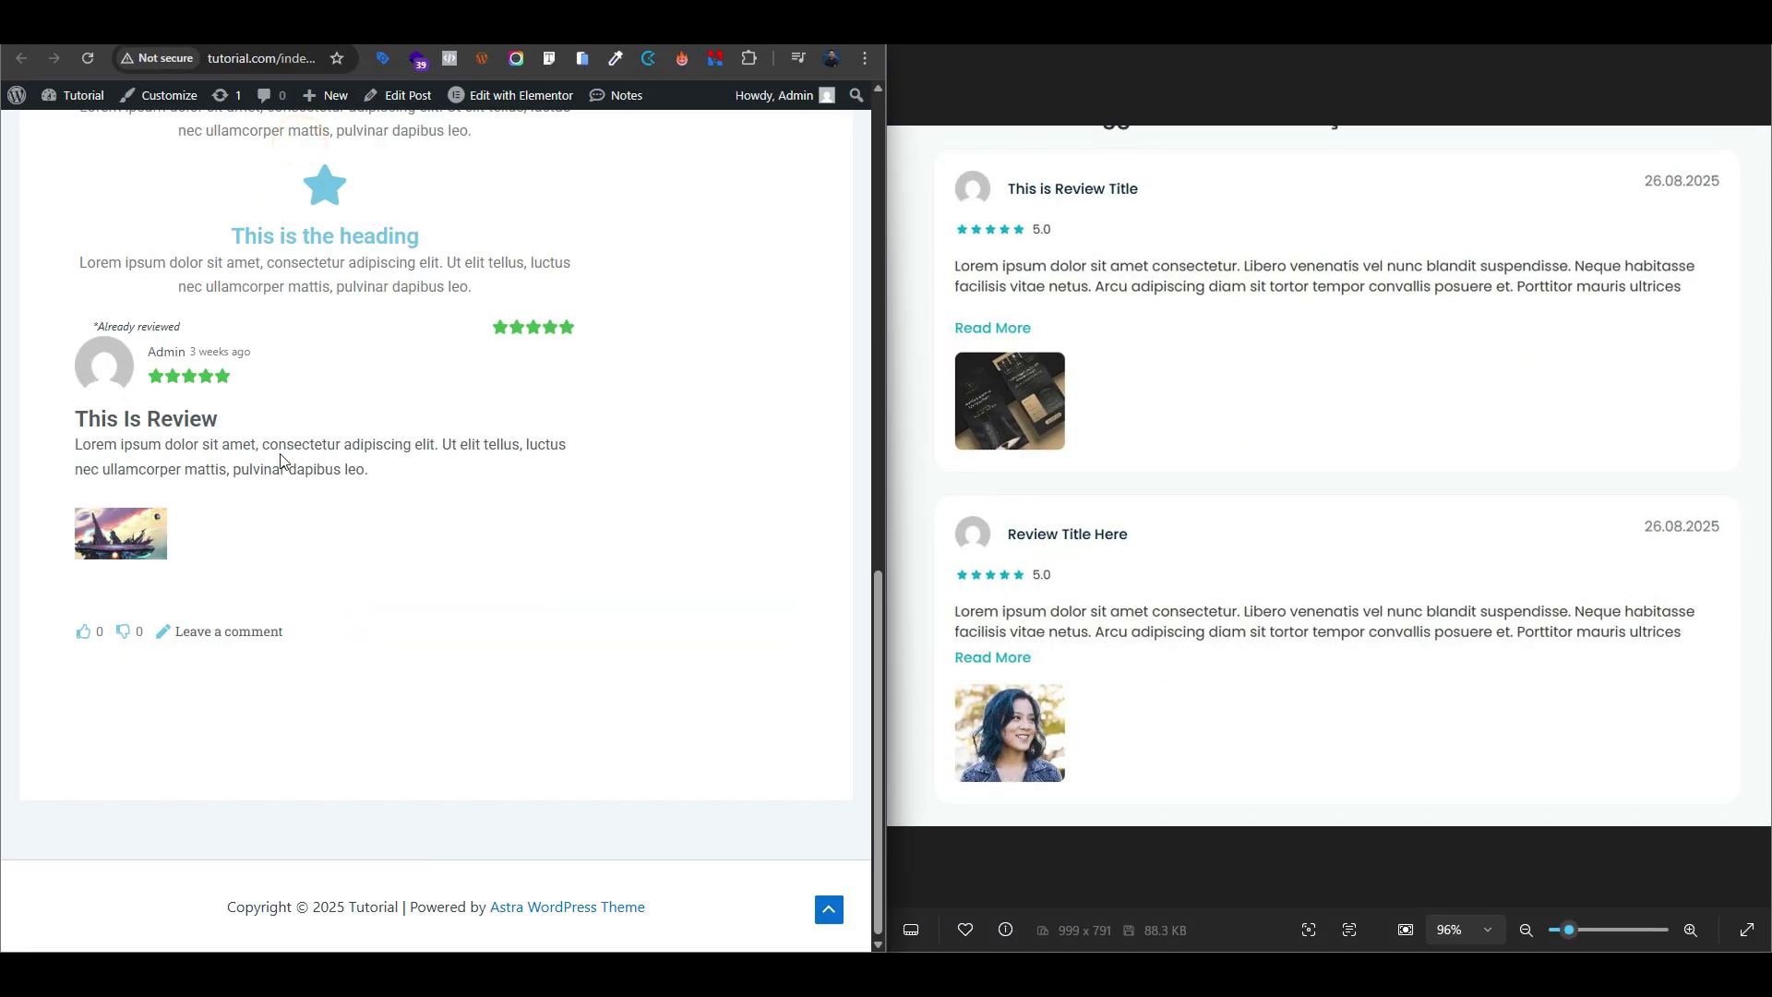
scroll(196, 517, up, 2)
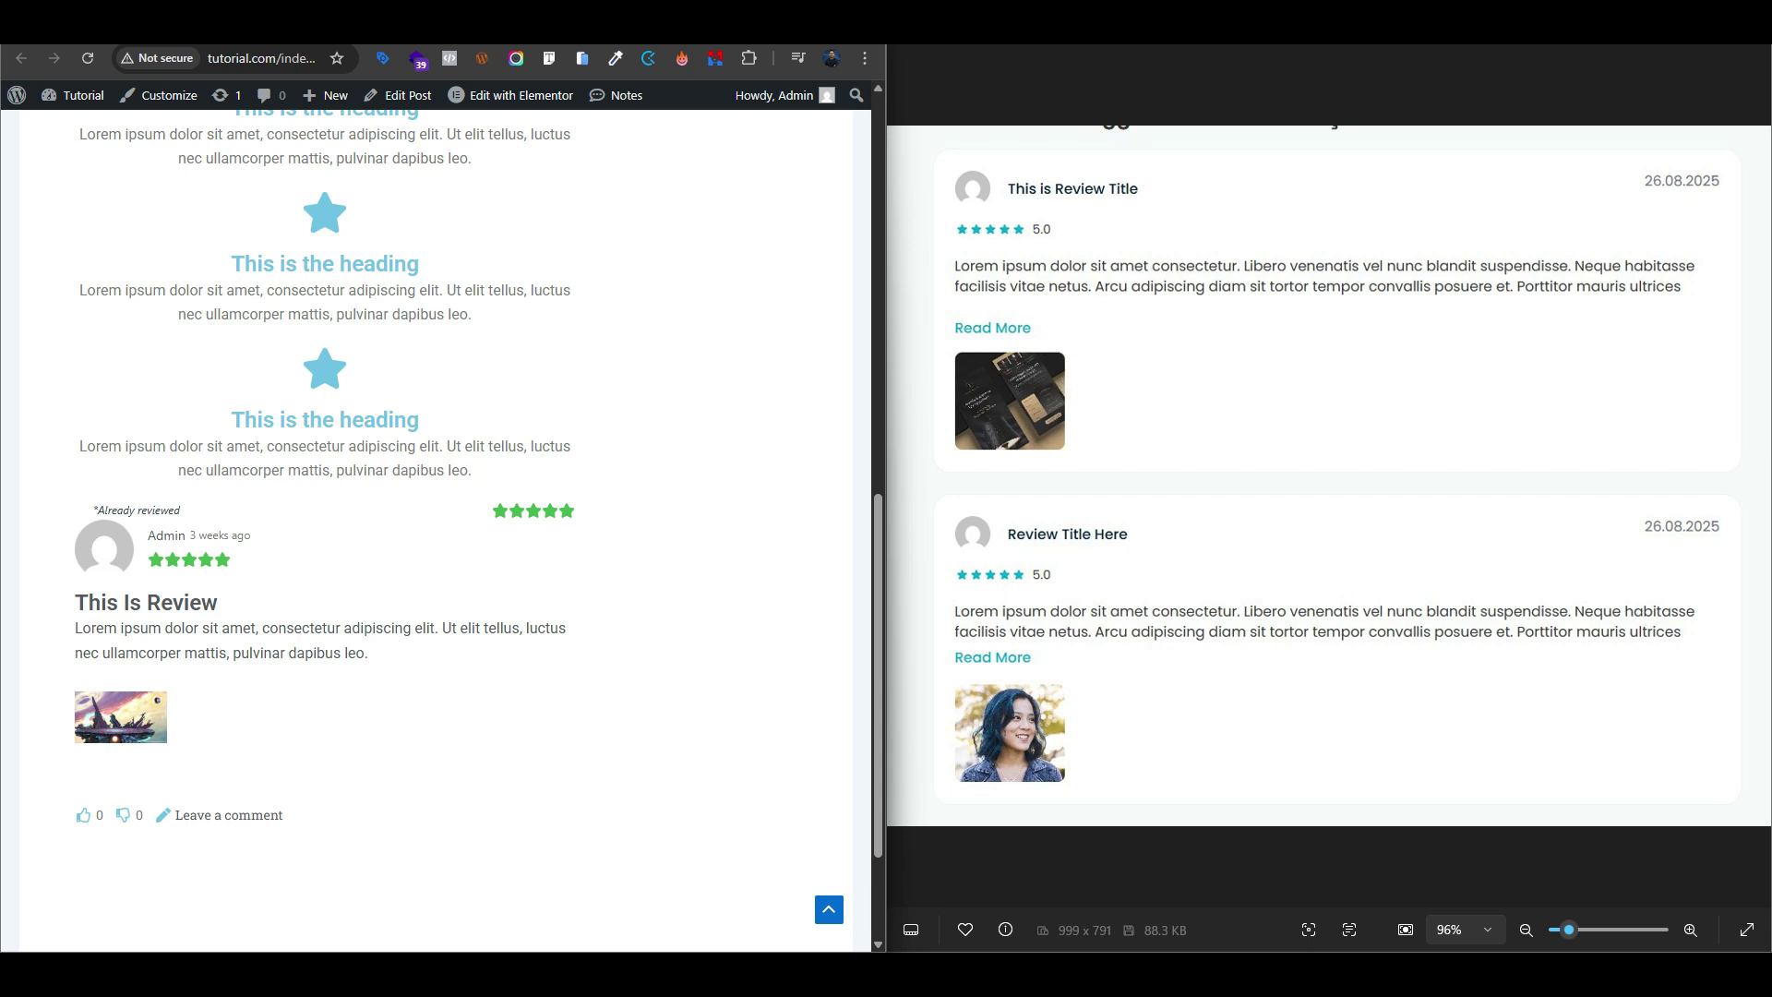
Close the Review.jpg image and maximize the browser window with the service page
click(1750, 16)
drag(737, 17, 685, 100)
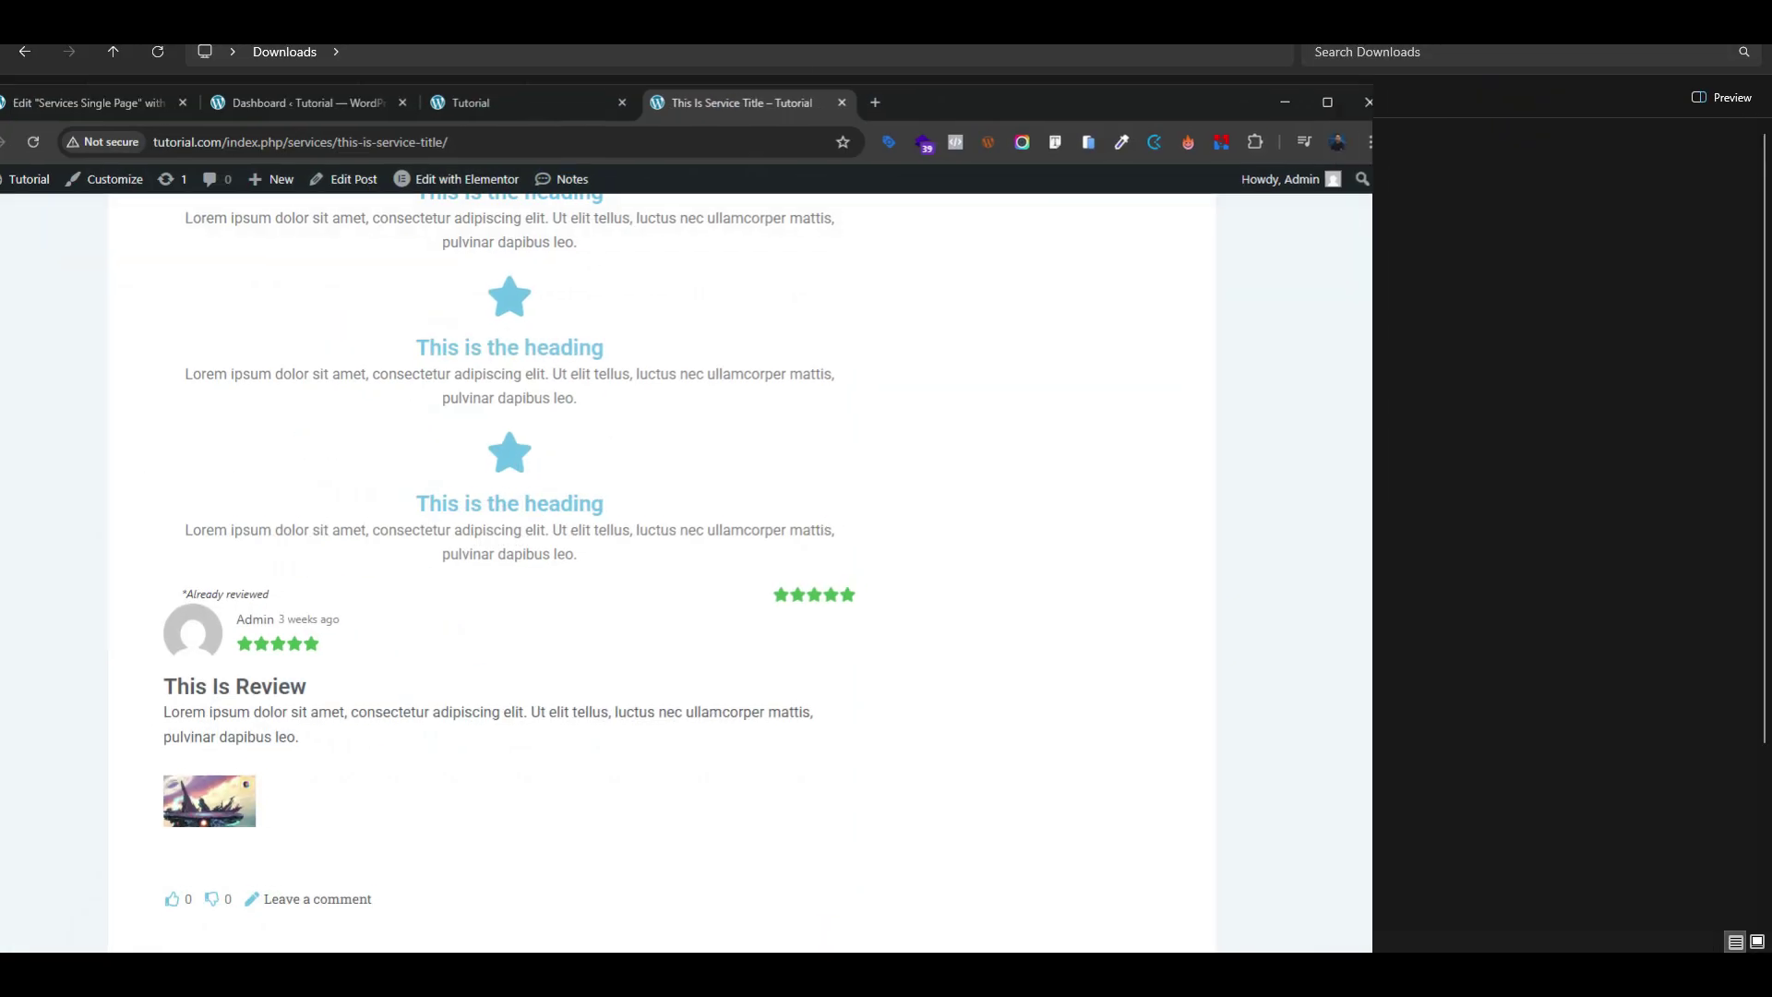
drag(949, 115, 1214, 74)
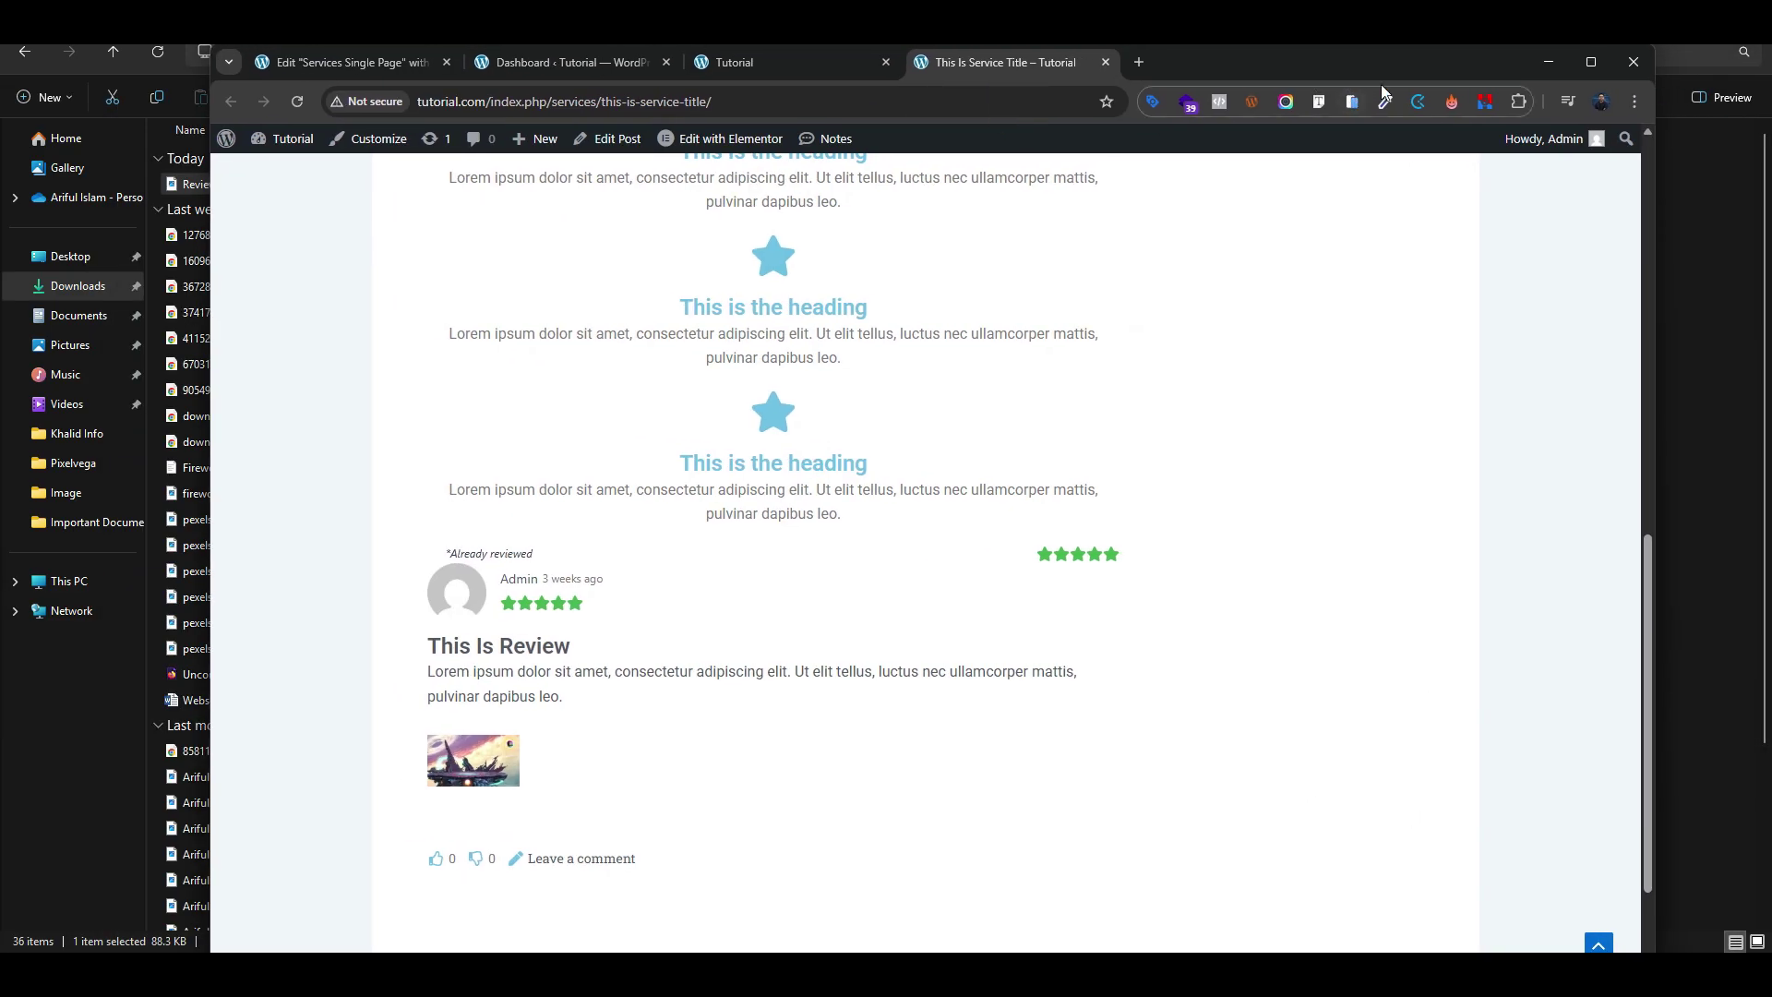
click(1590, 61)
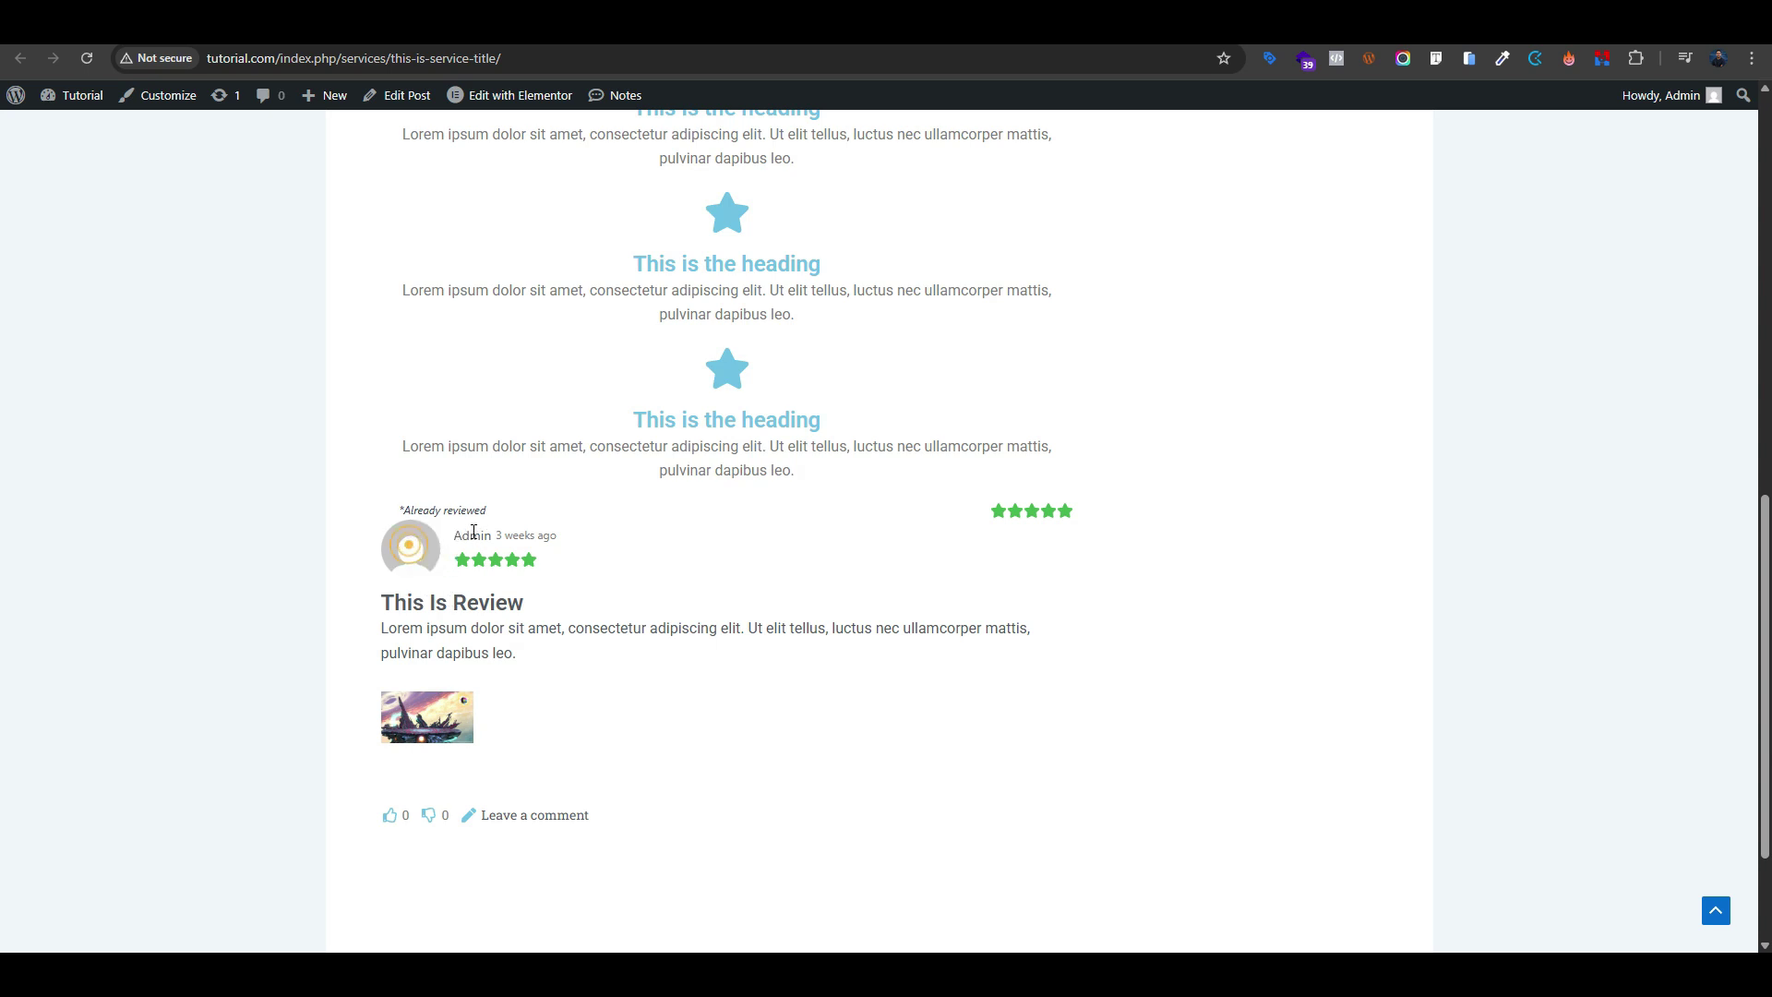
Examine the author name, review title and review text of the existing review on the service page
triple_click(489, 535)
click(499, 553)
triple_click(408, 607)
click(563, 626)
triple_click(545, 651)
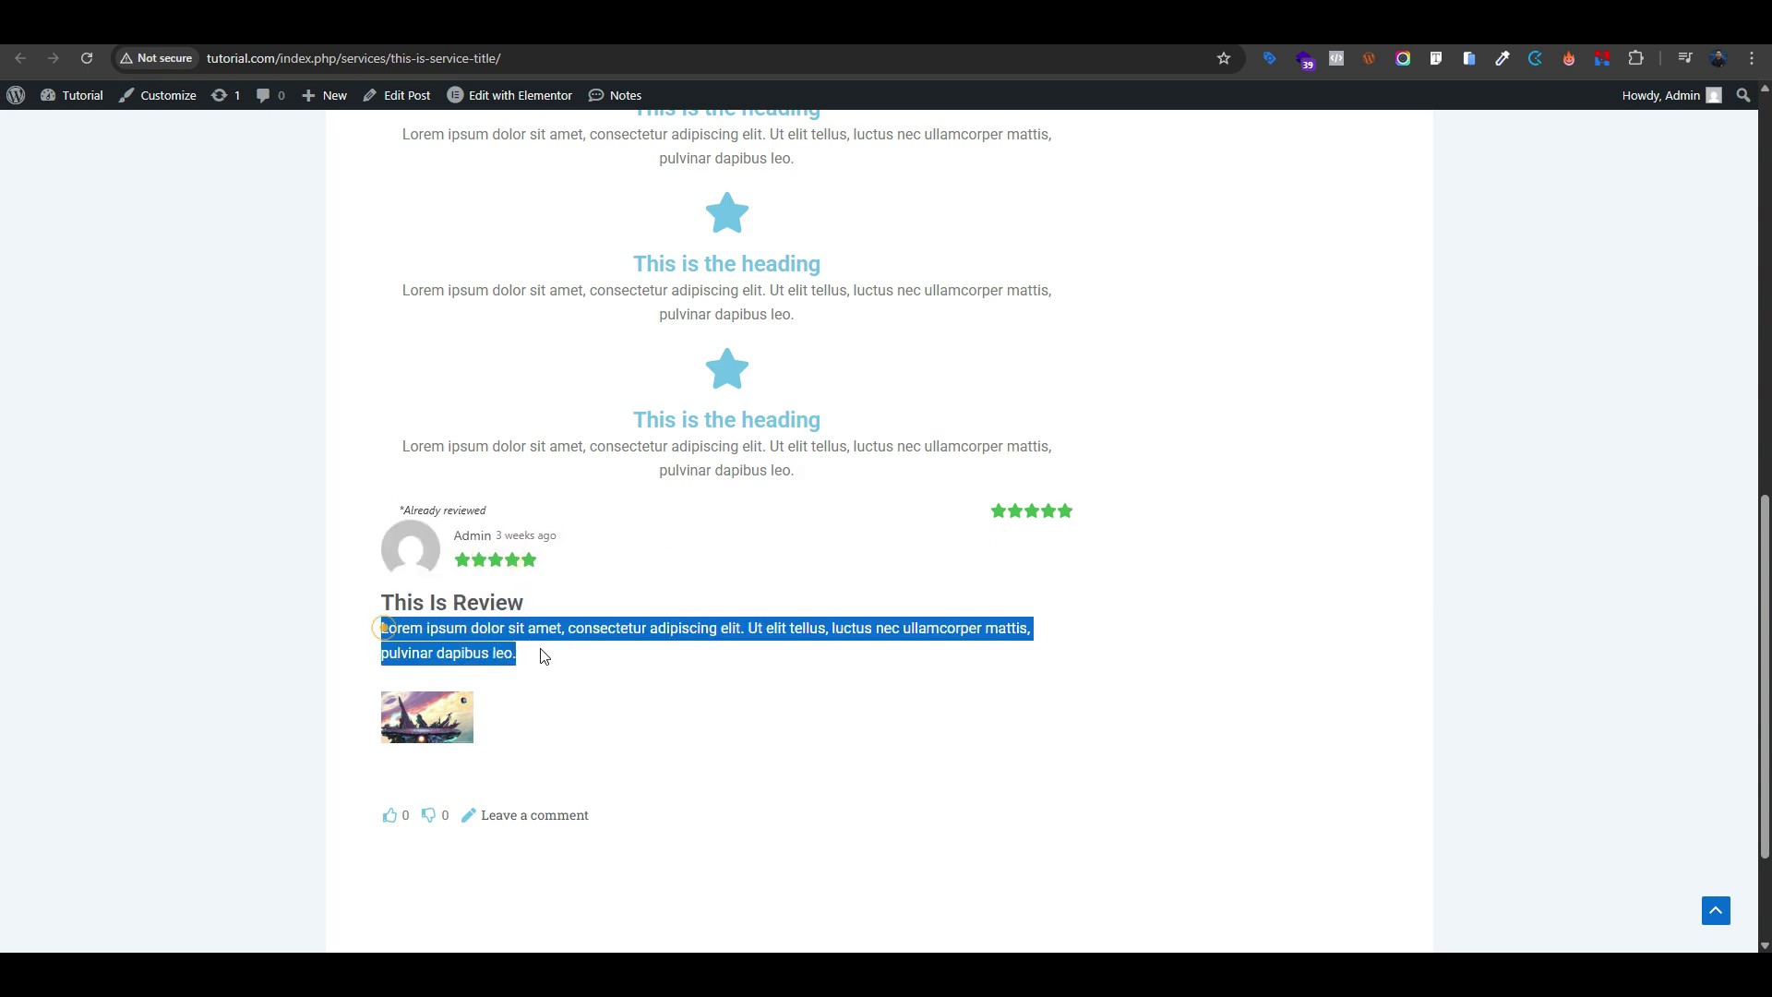
click(600, 656)
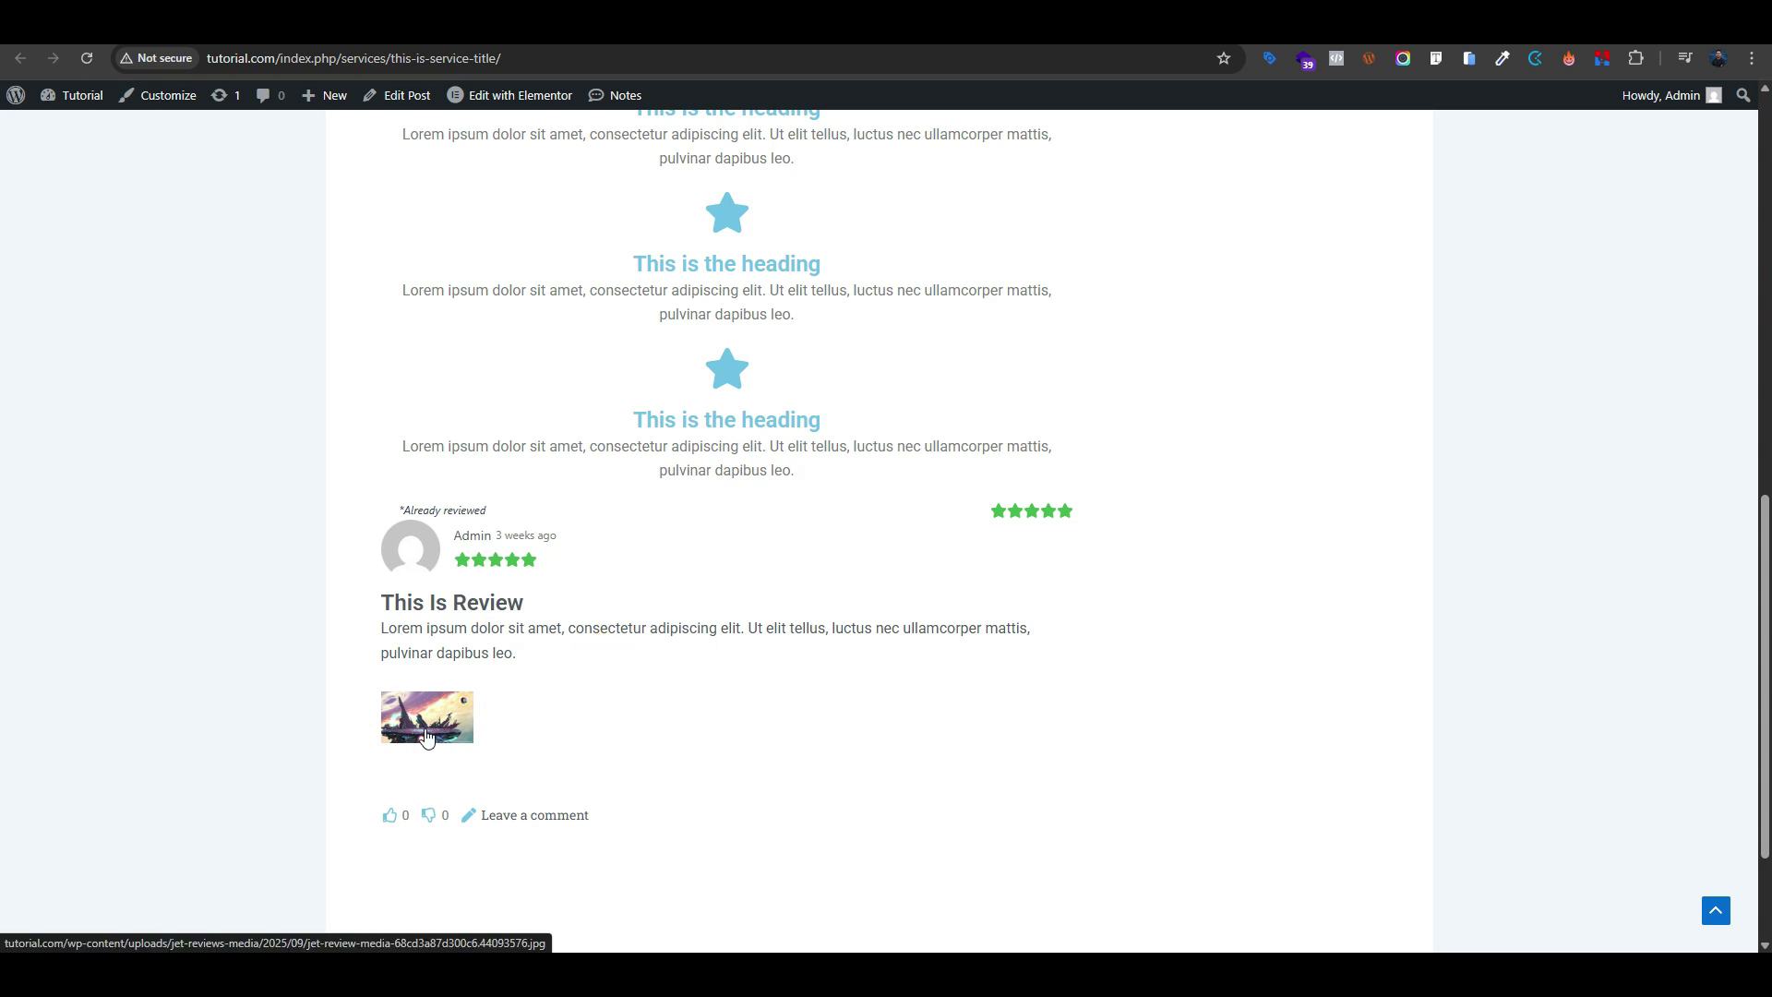
Switch to the WordPress dashboard and open JetEngine's Listings/Components page
click(79, 123)
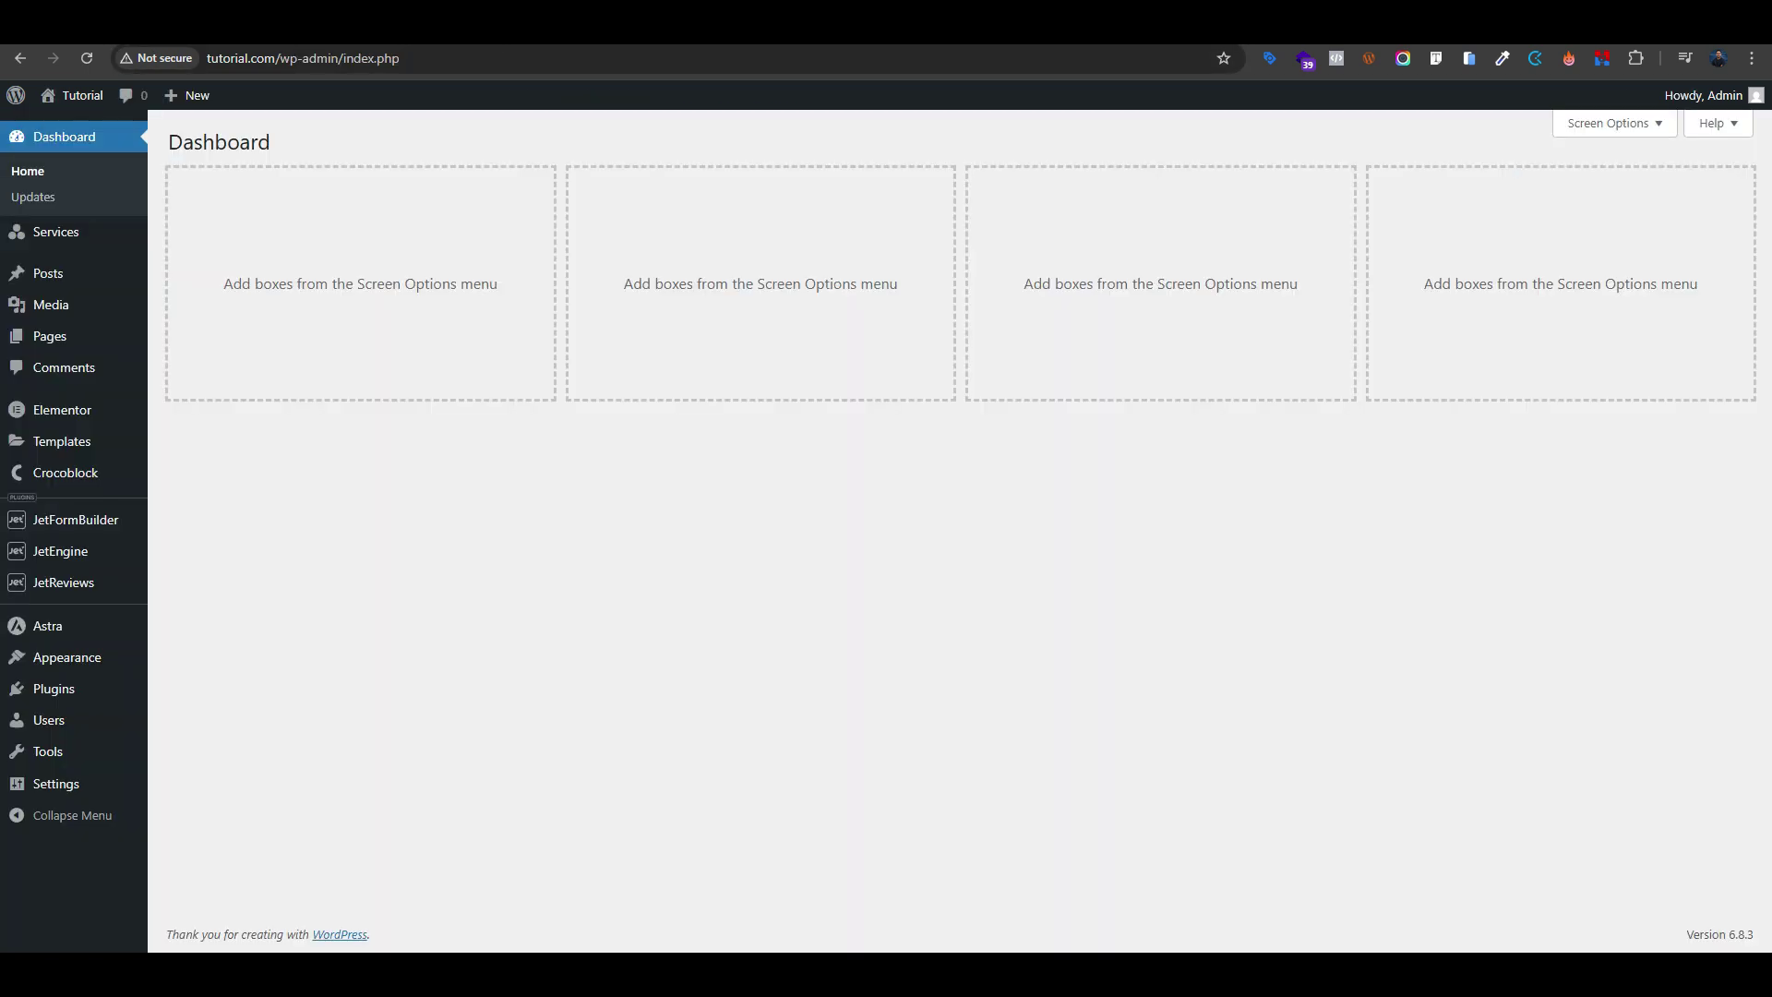
mouse_move(60, 554)
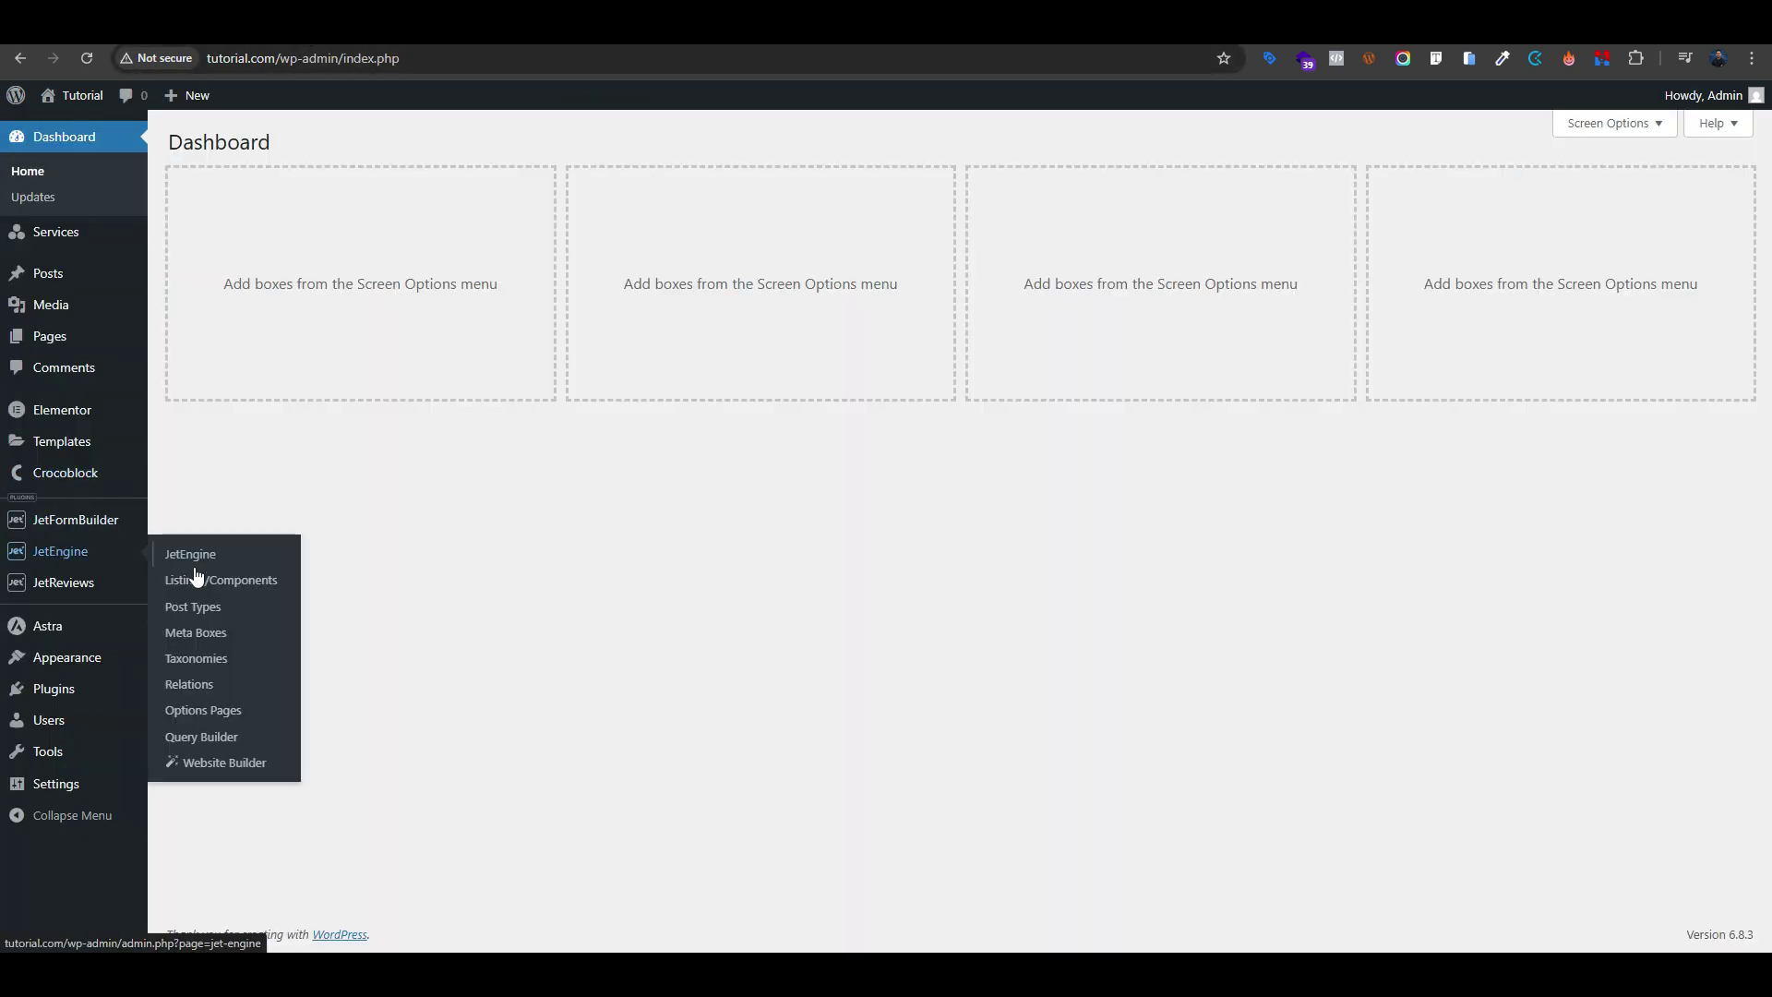
click(205, 587)
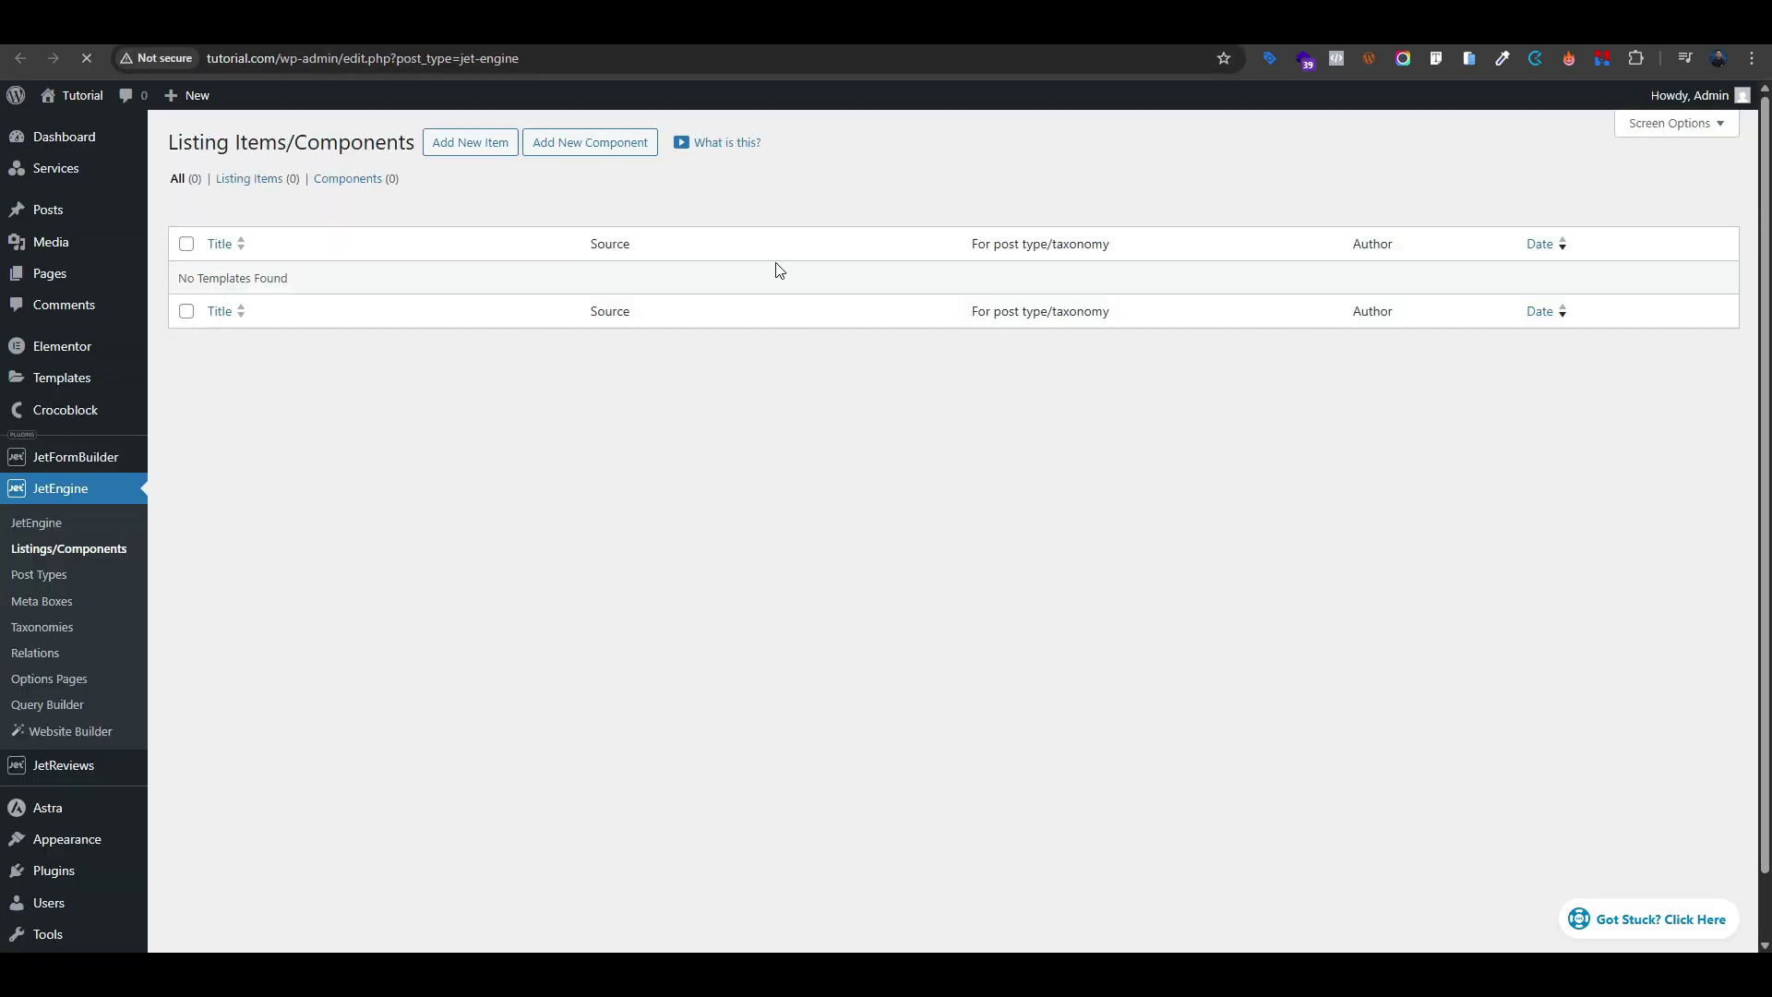
Create a listing item named Test list with JetReviews as the listing source and Elementor as the listing view
click(483, 142)
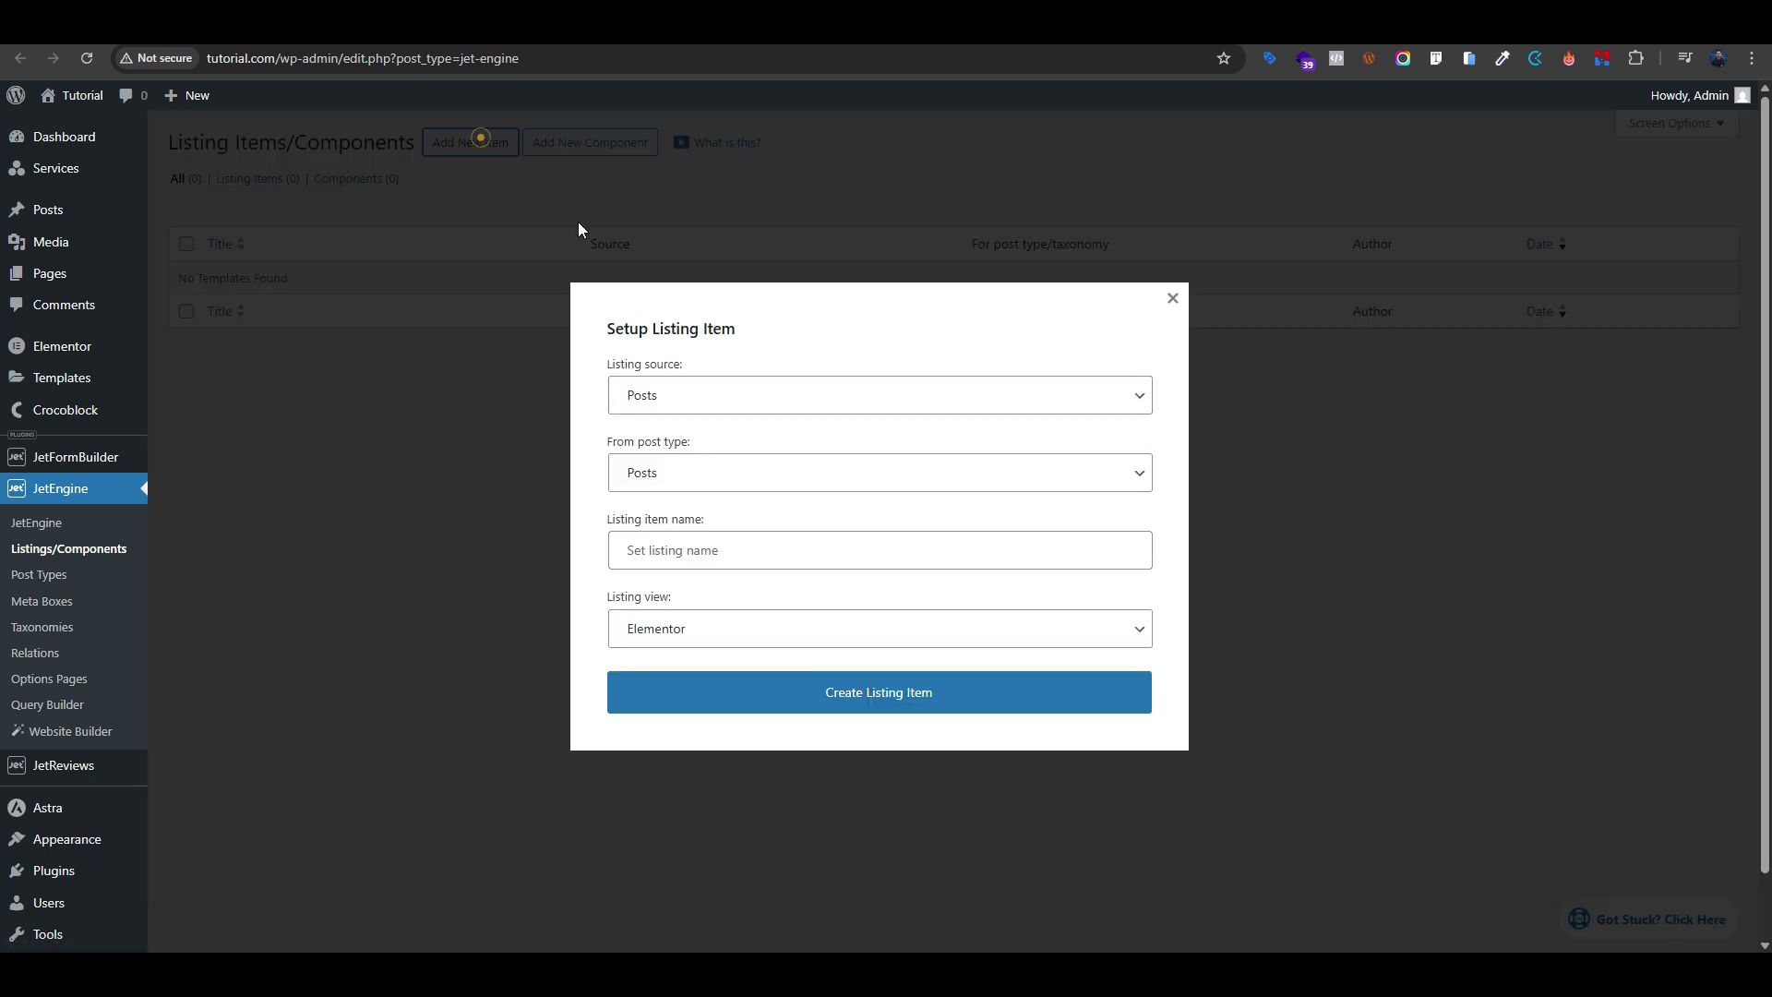
click(680, 404)
click(690, 552)
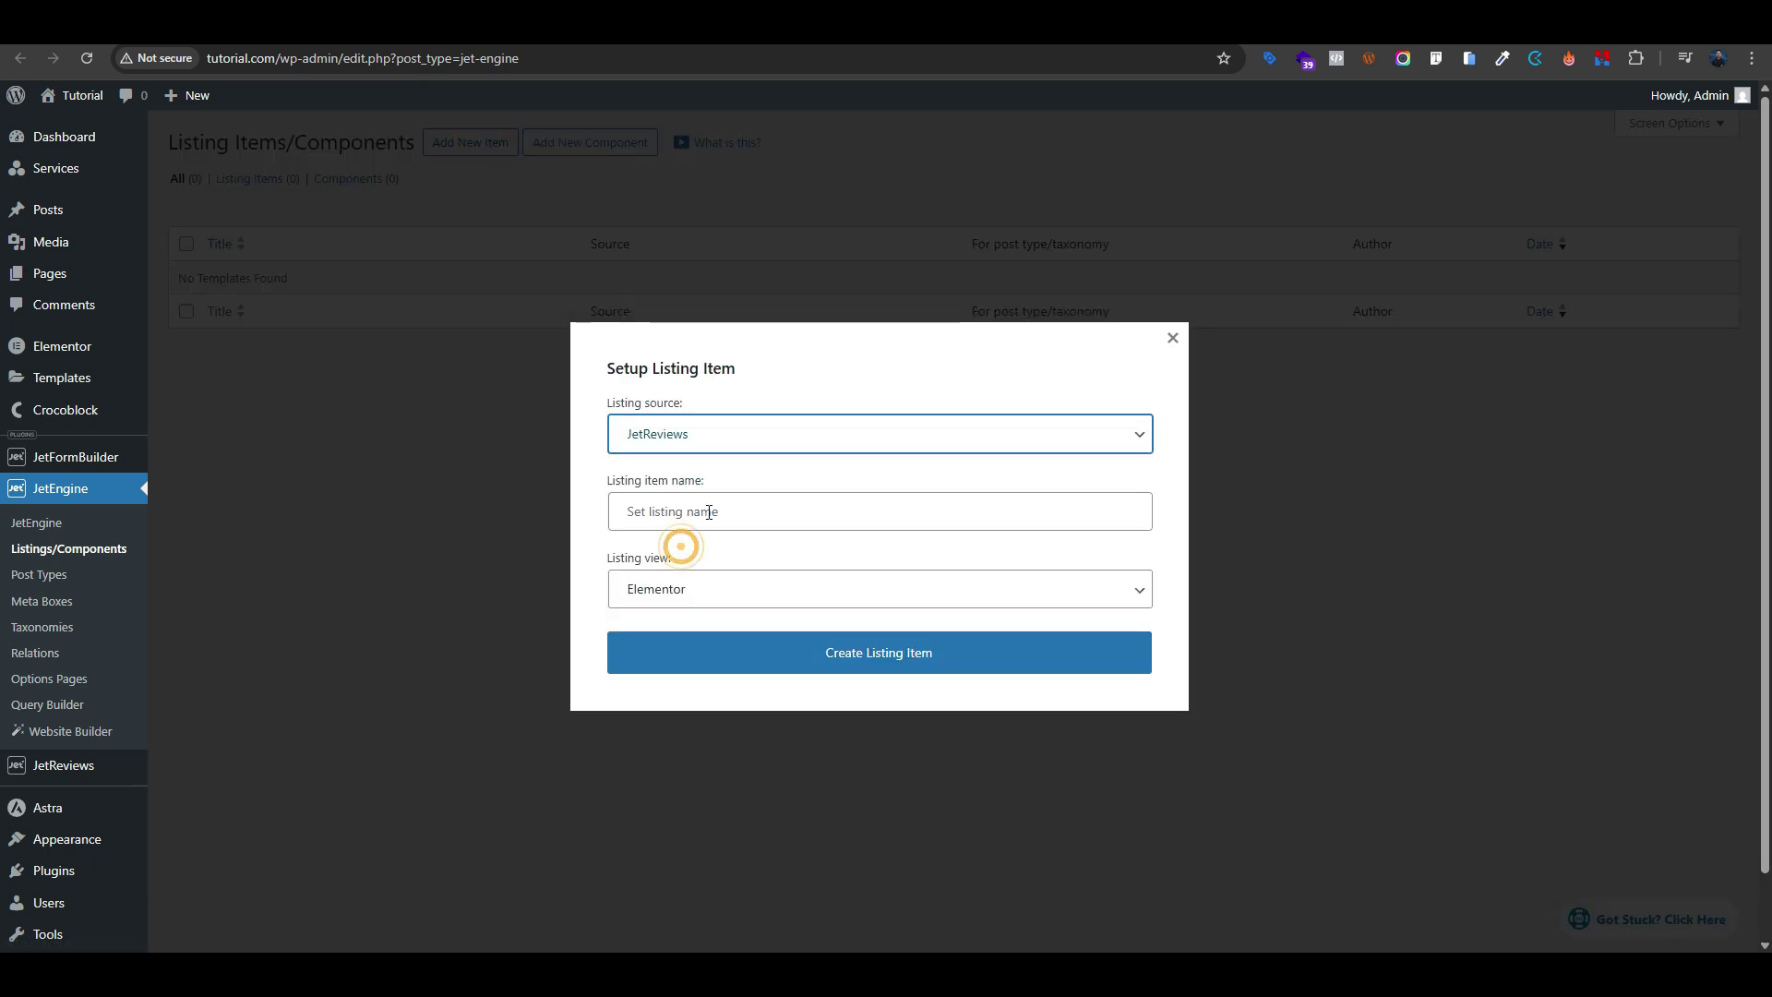
click(693, 511)
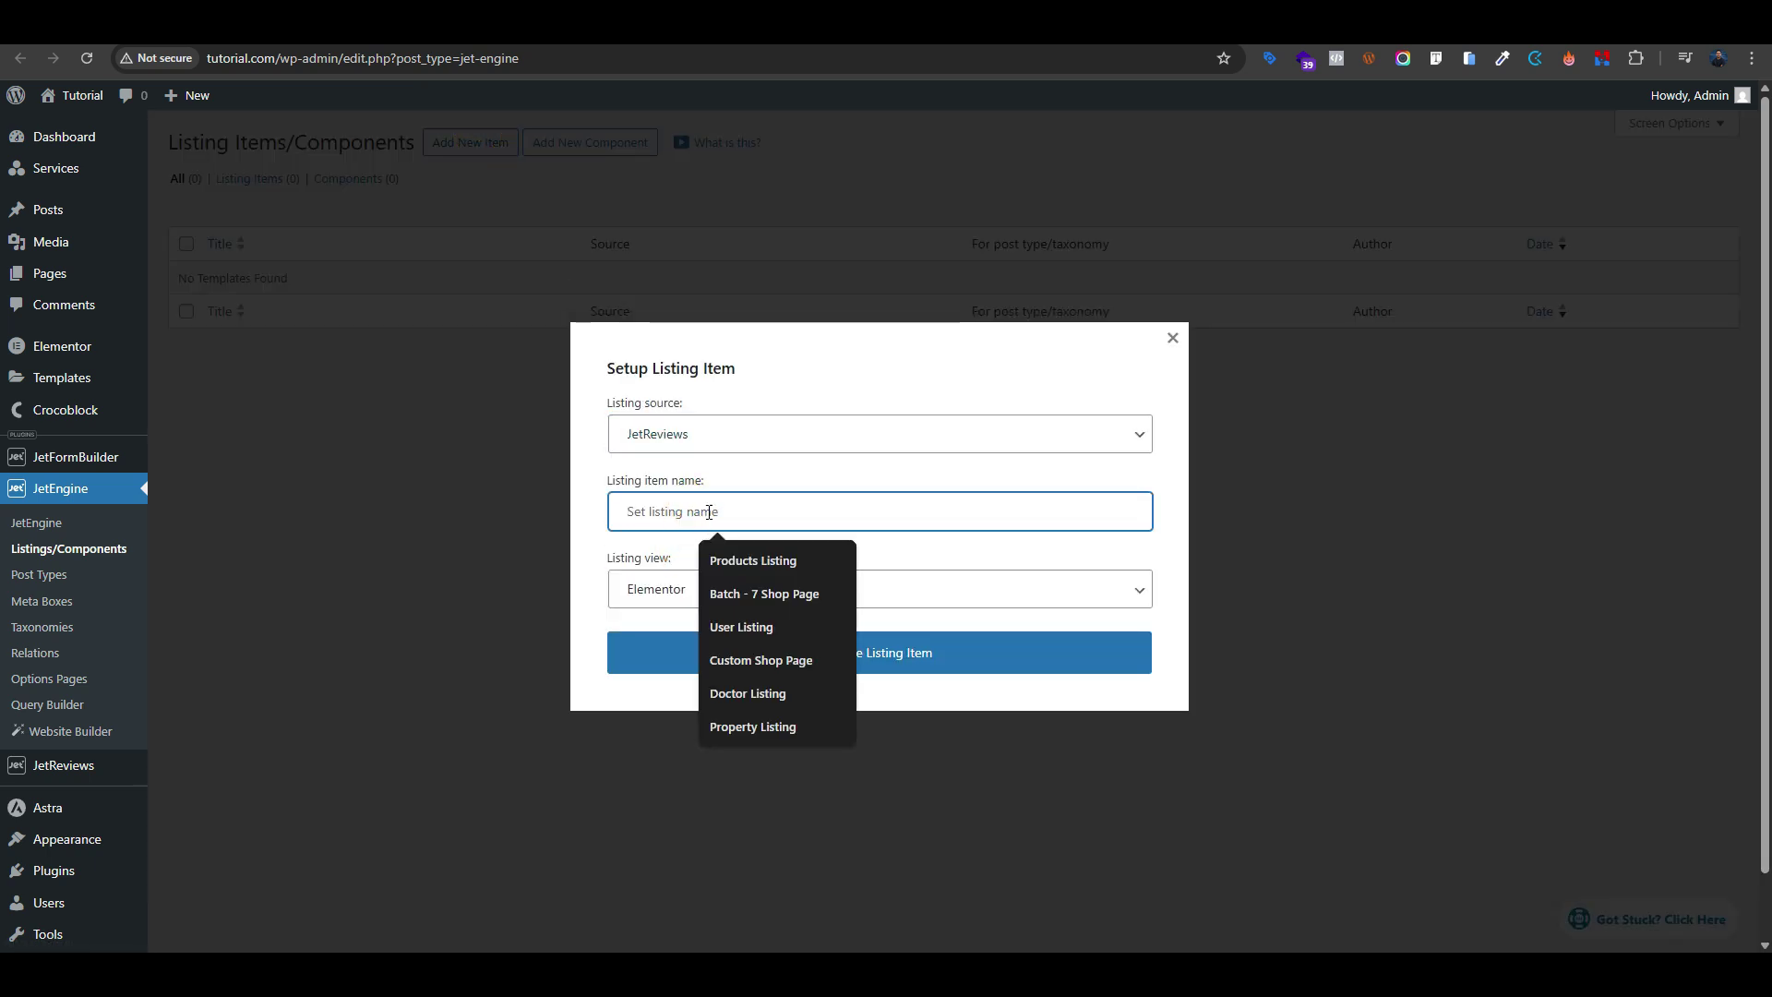
text(Te)
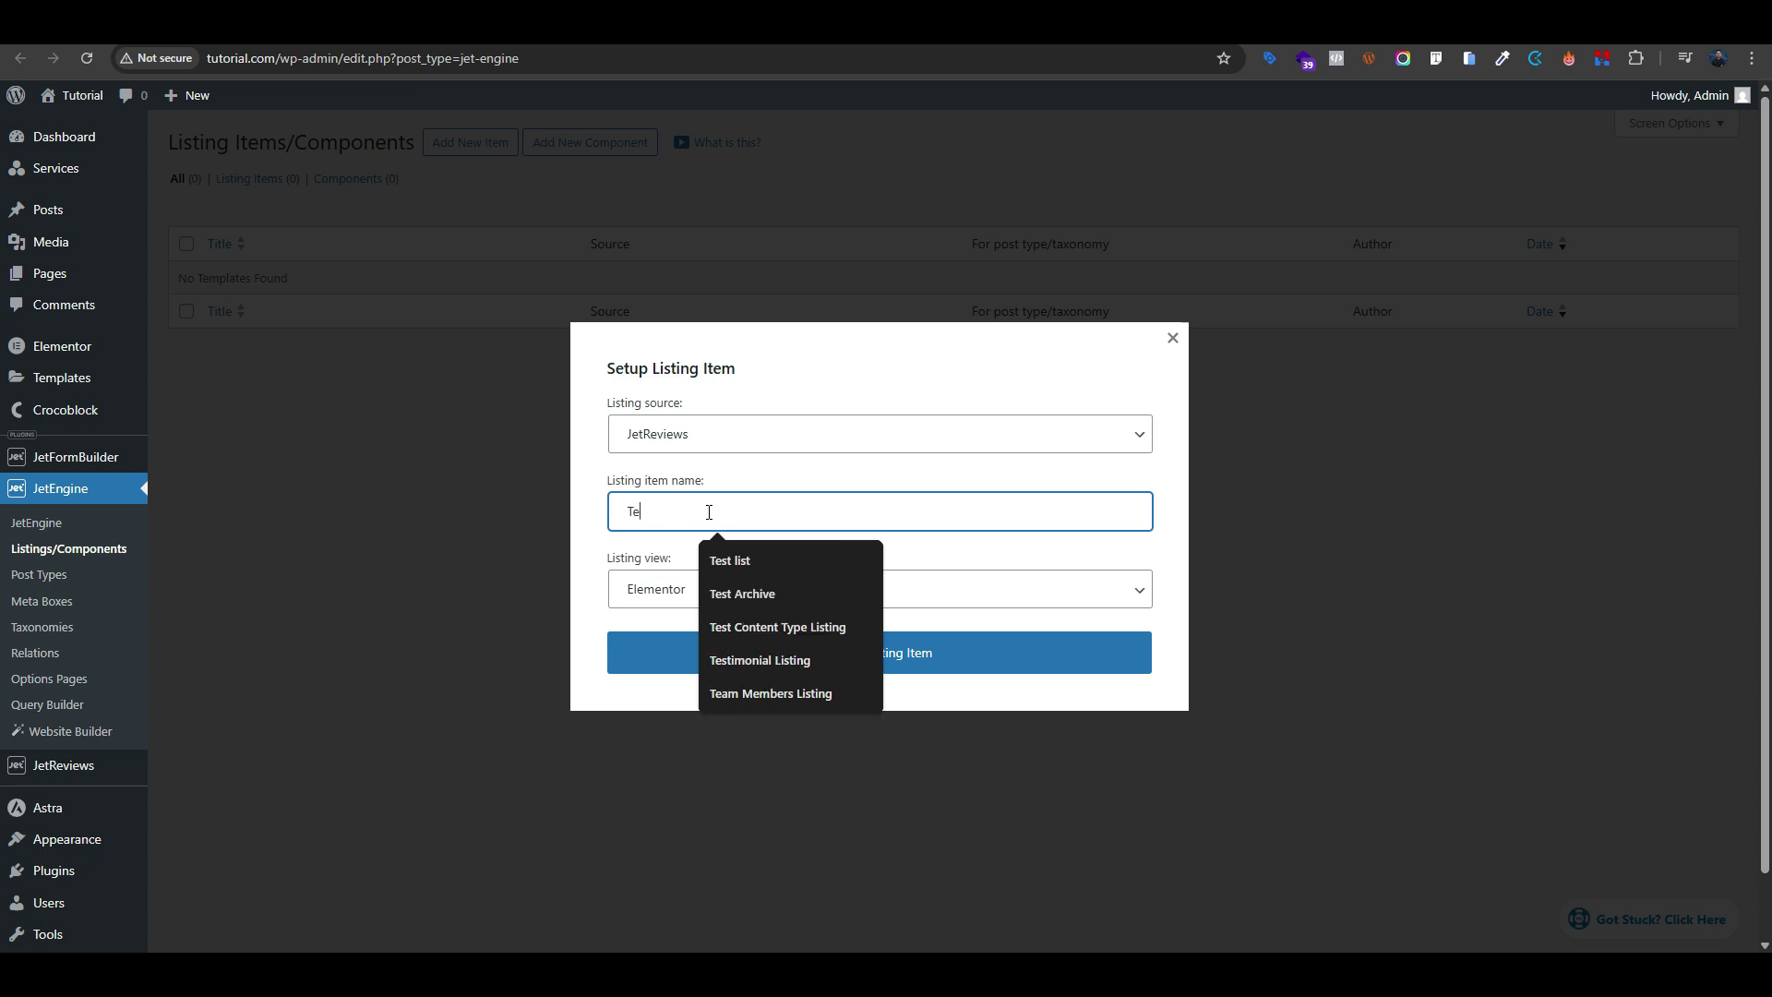
text(st Archive)
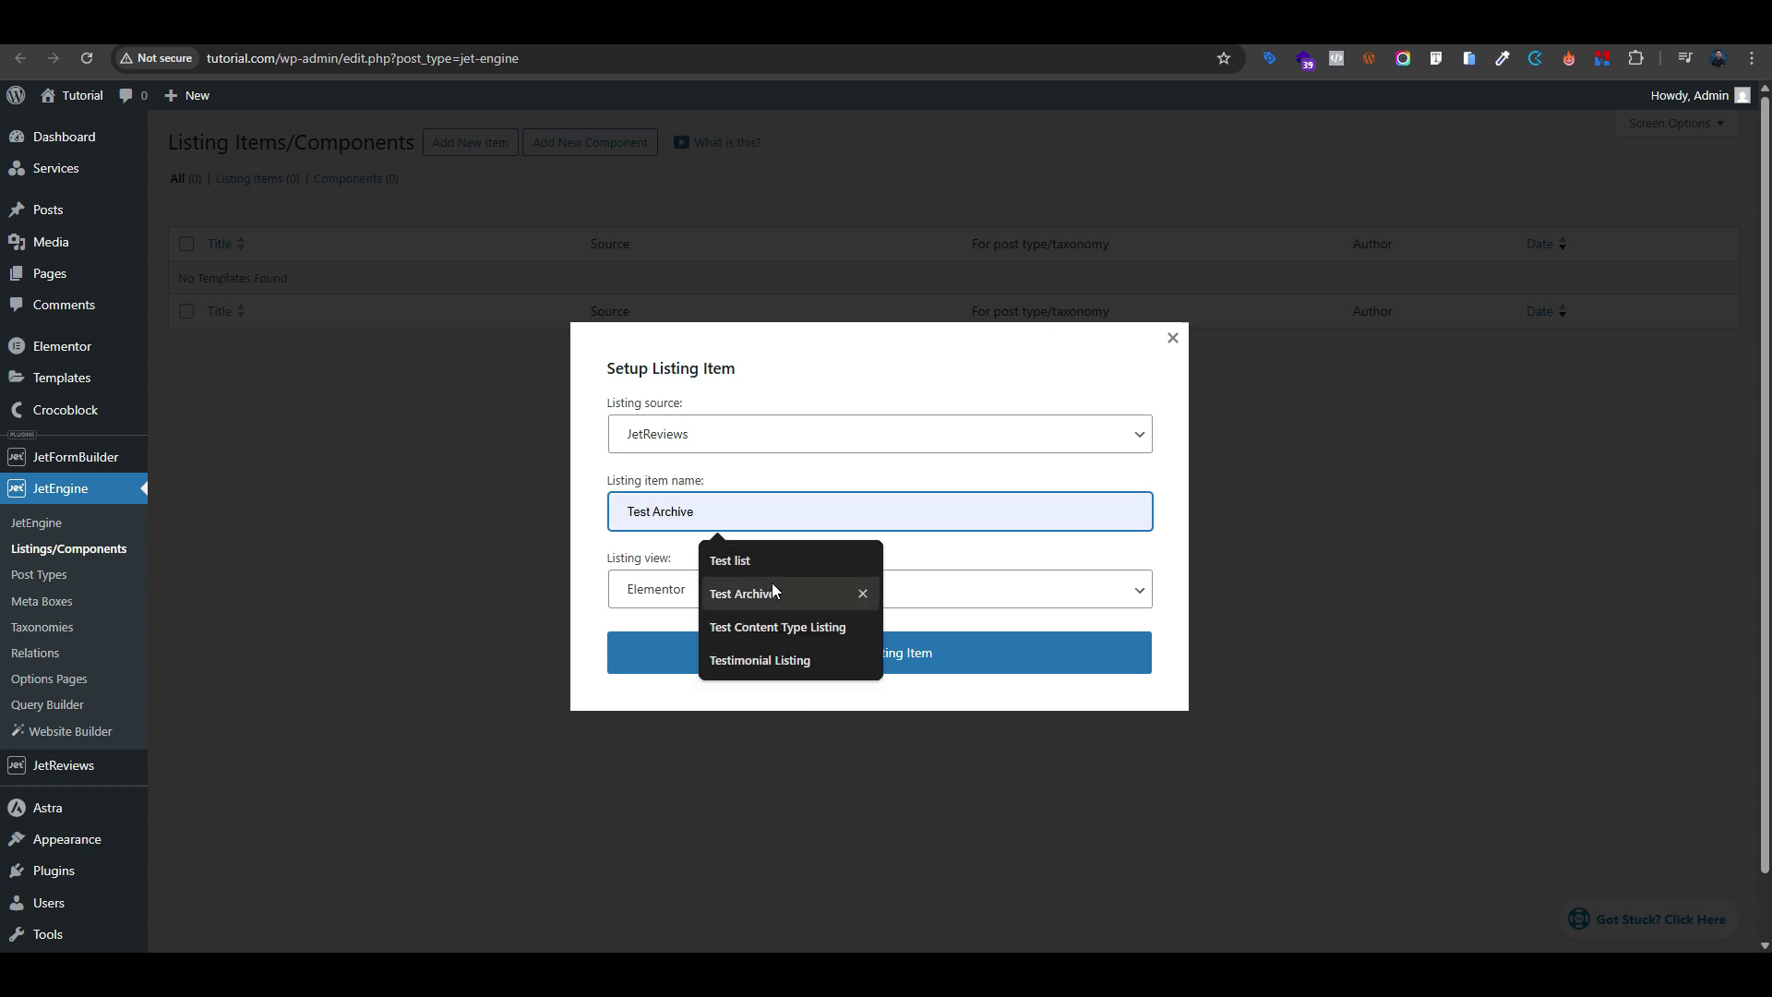
click(749, 561)
click(834, 661)
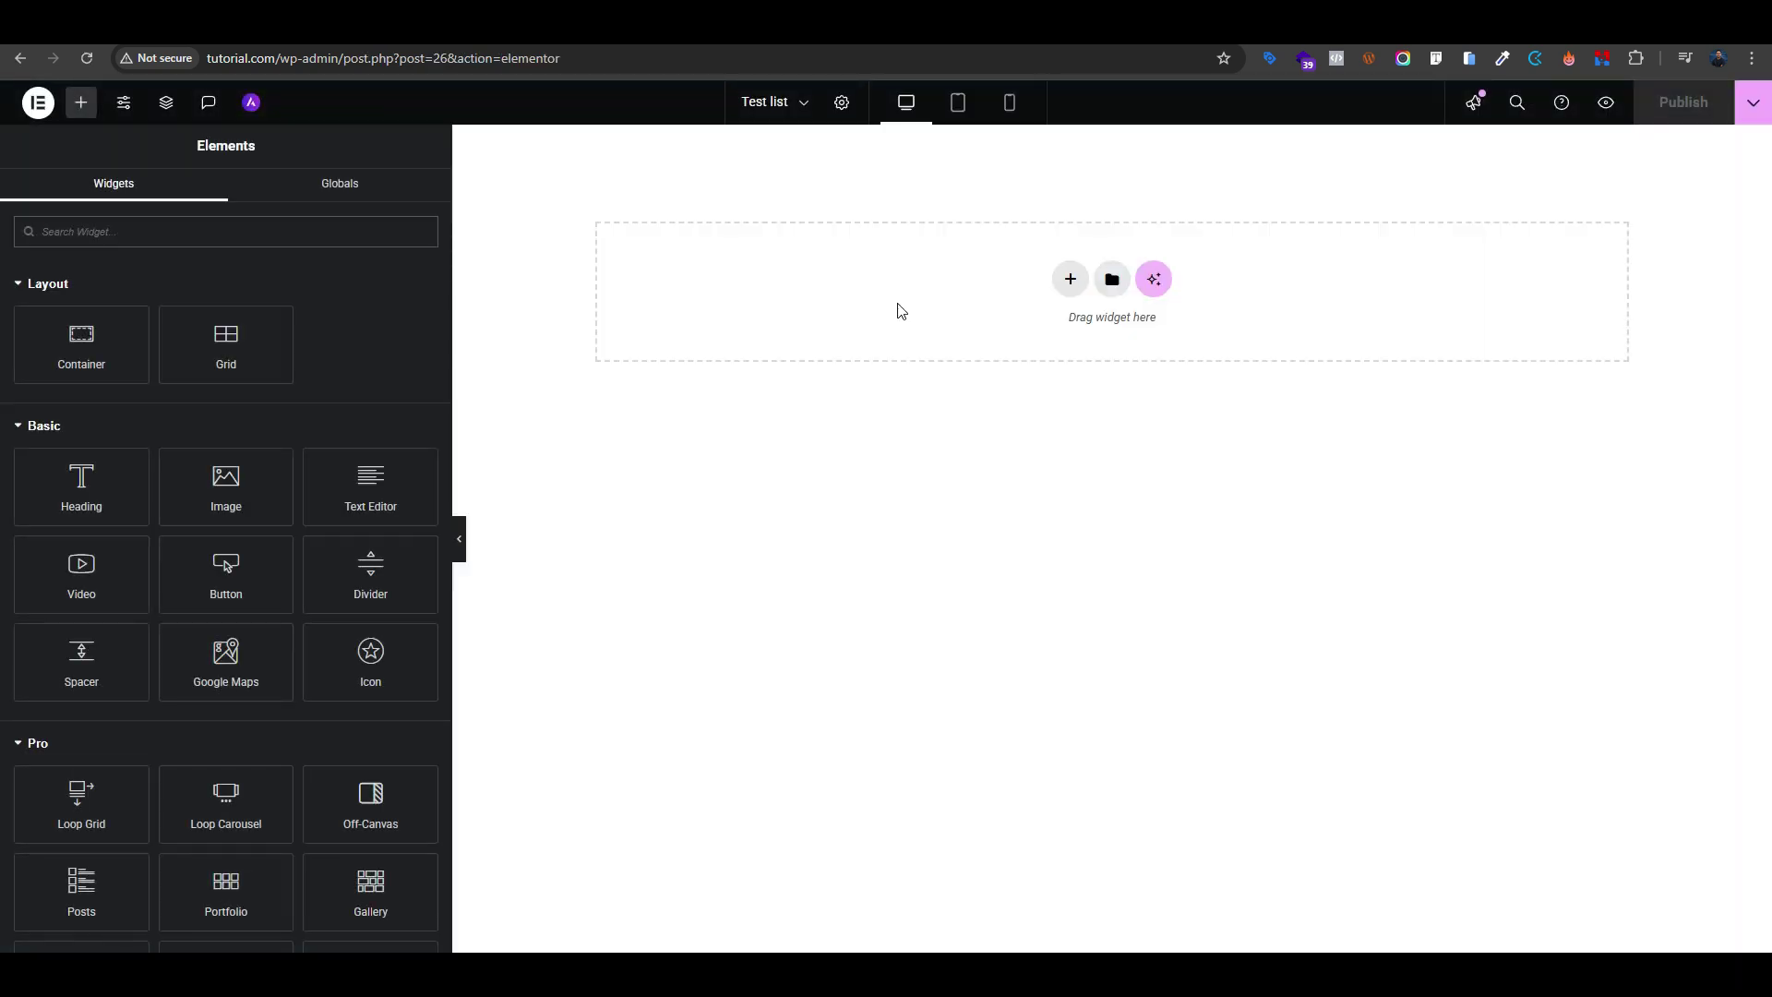
Add a single-column Flexbox container to the empty Test list template
click(1070, 279)
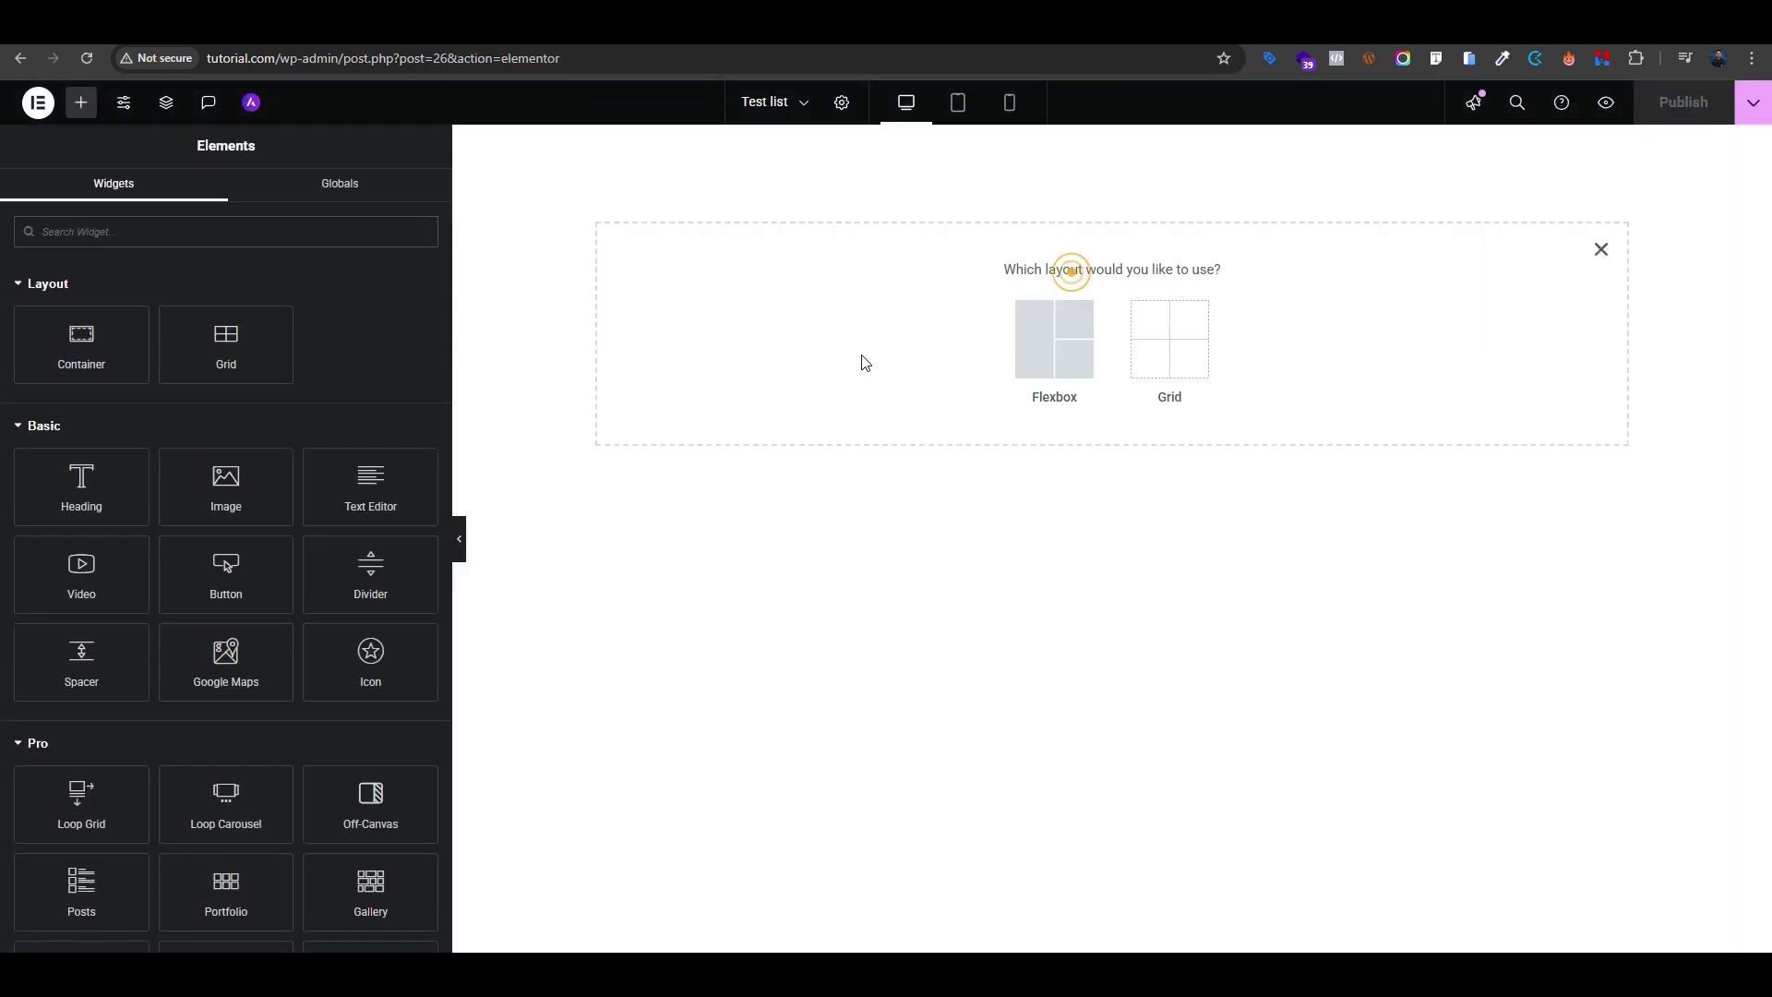
click(1017, 334)
click(869, 319)
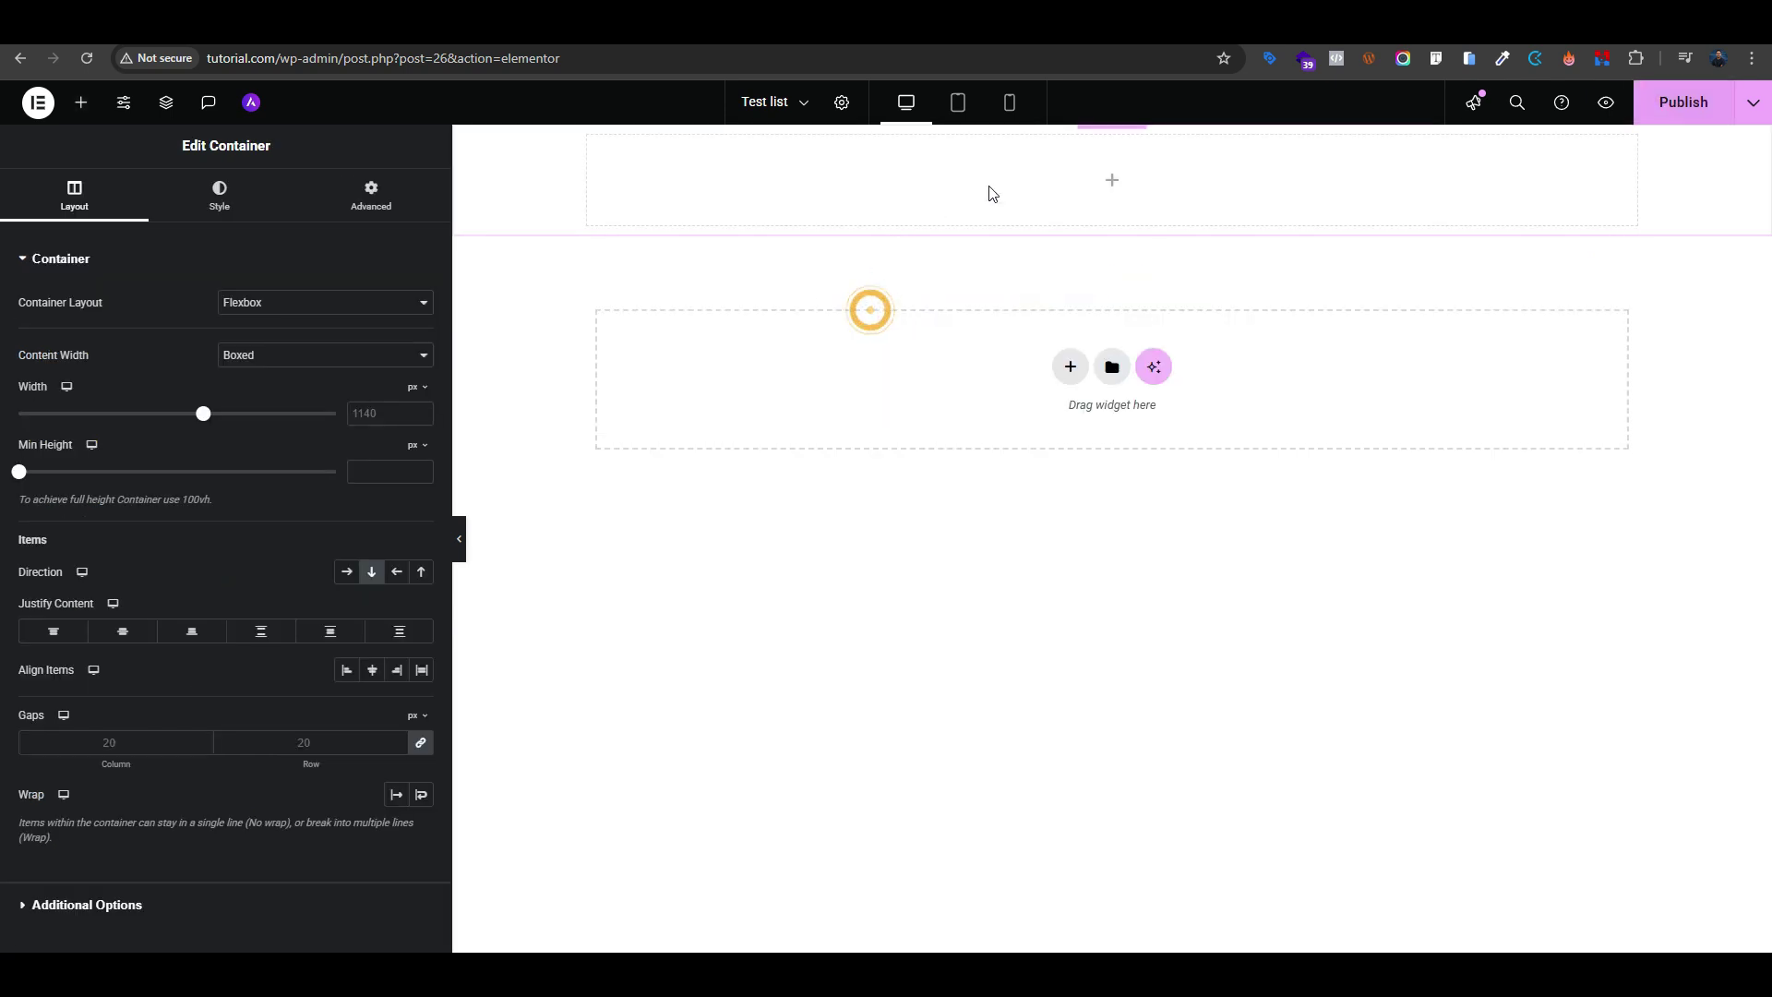
Find the Dynamic Field widget and place it inside the new container
click(80, 101)
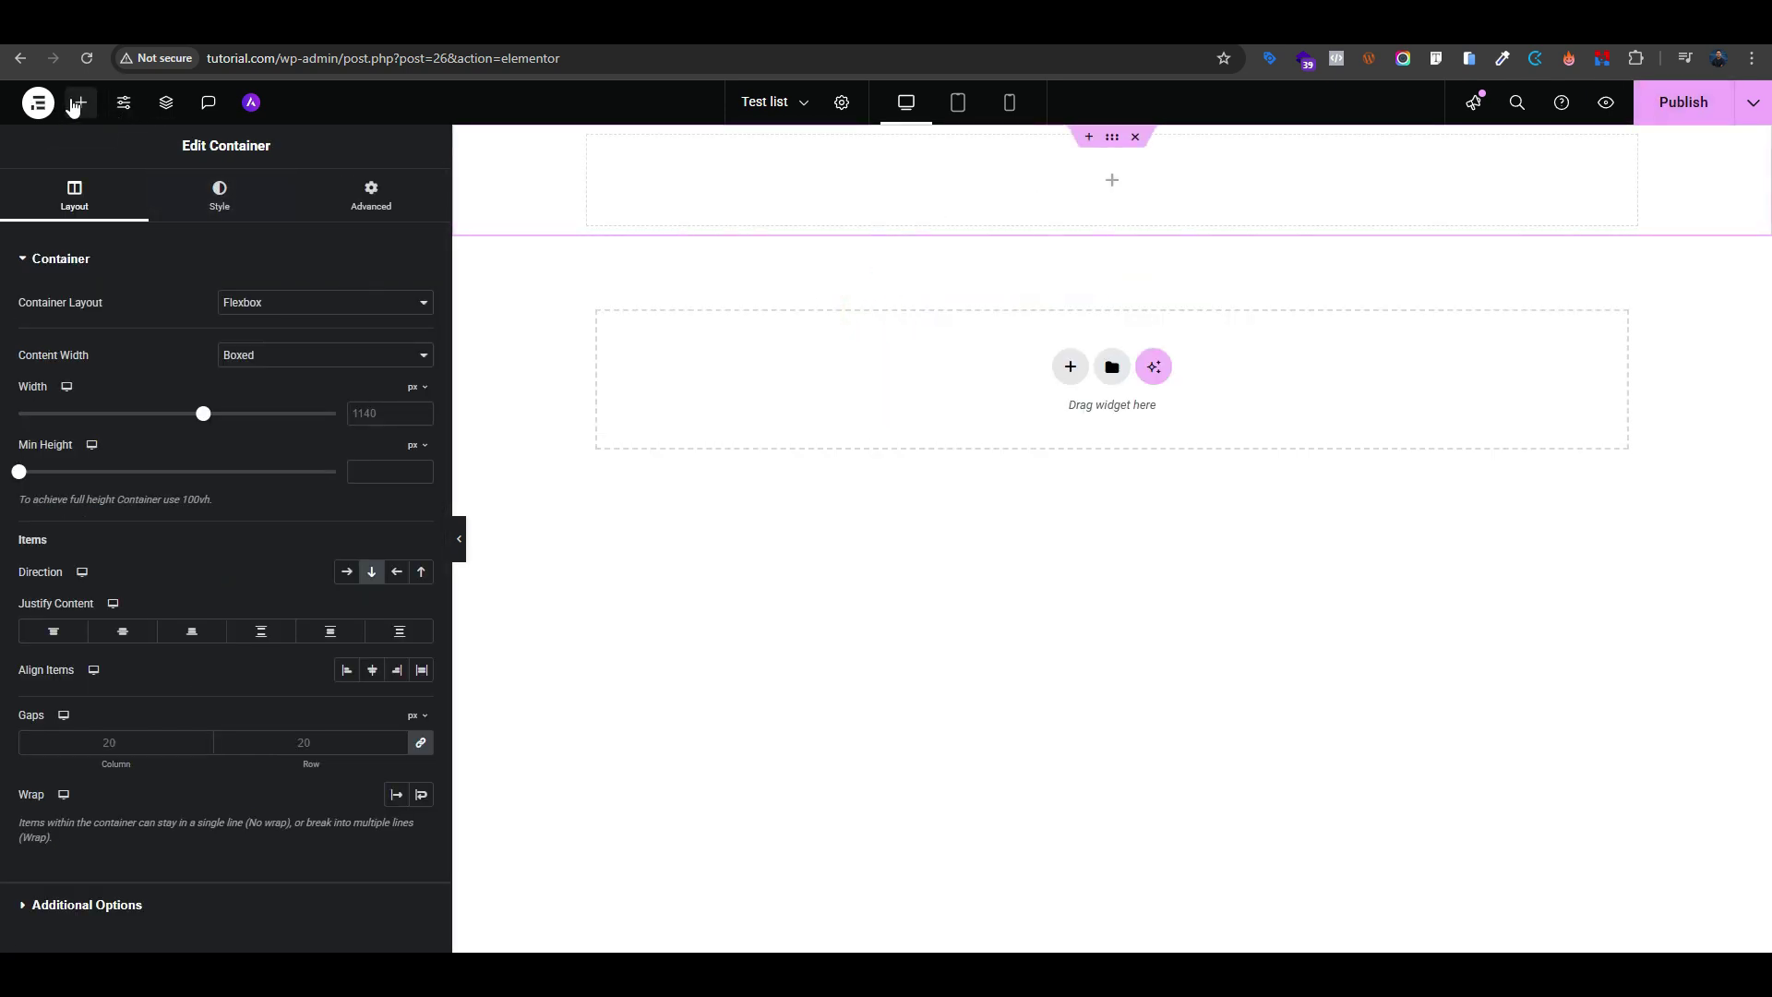
click(120, 231)
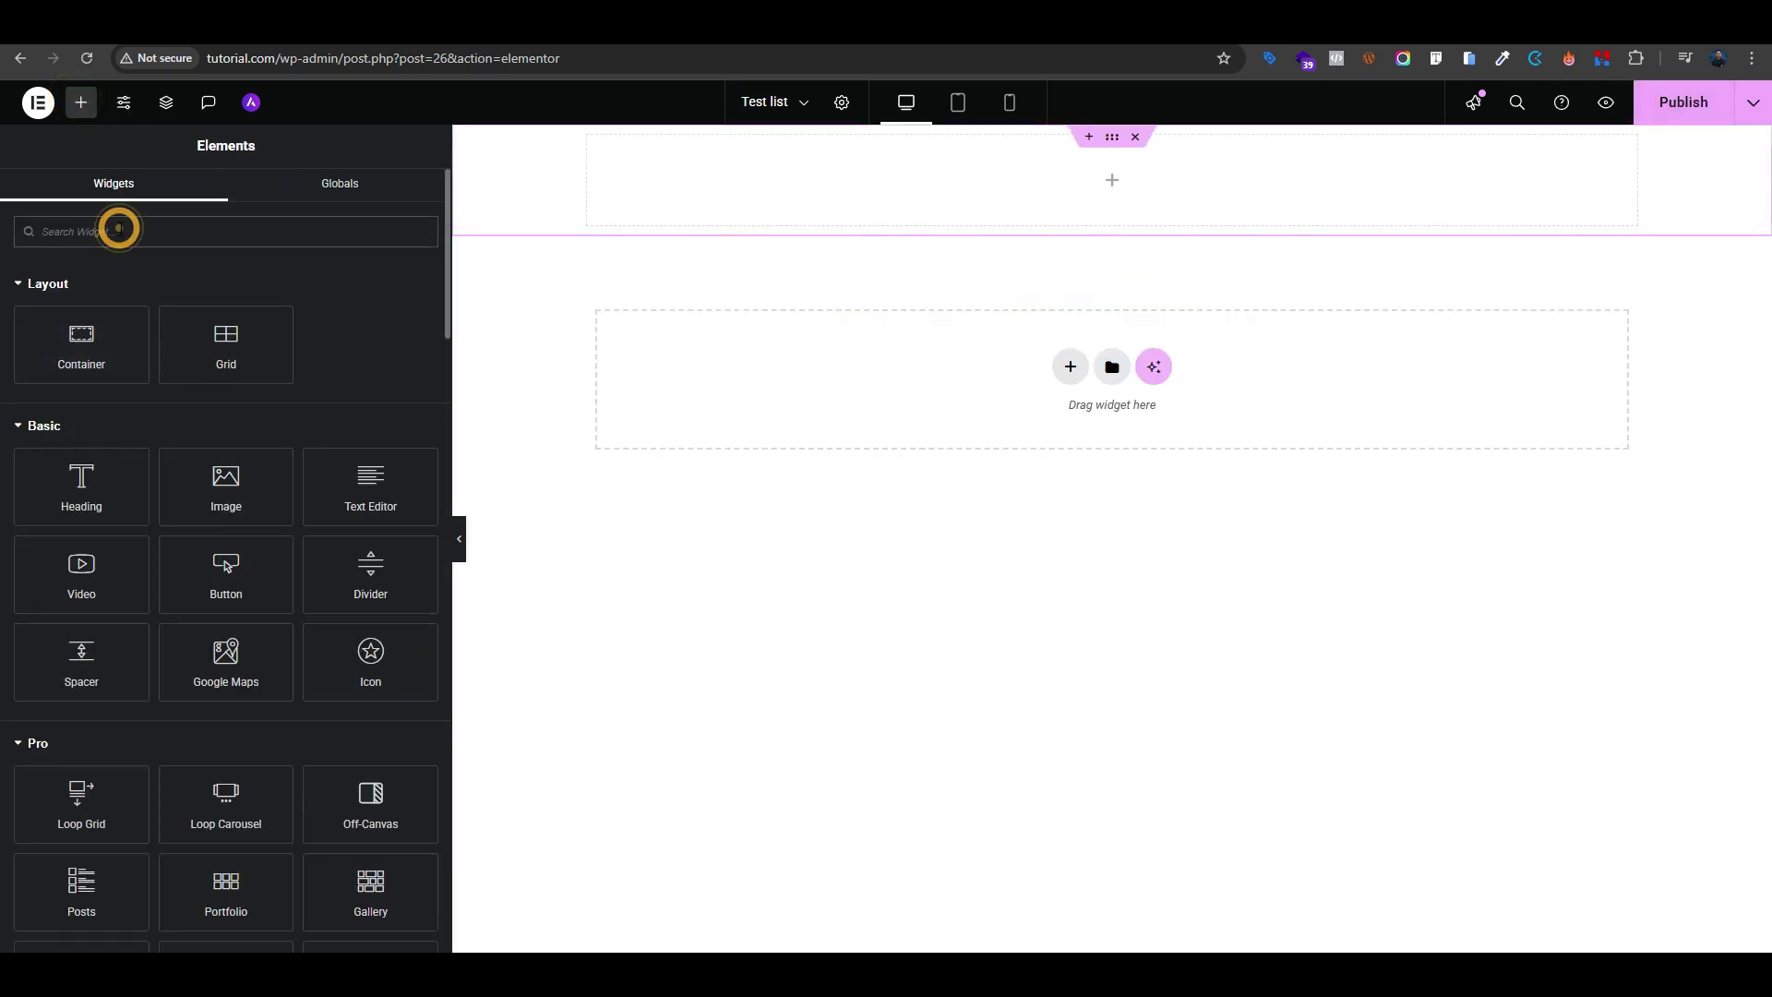
text(dyn)
drag(135, 291, 779, 182)
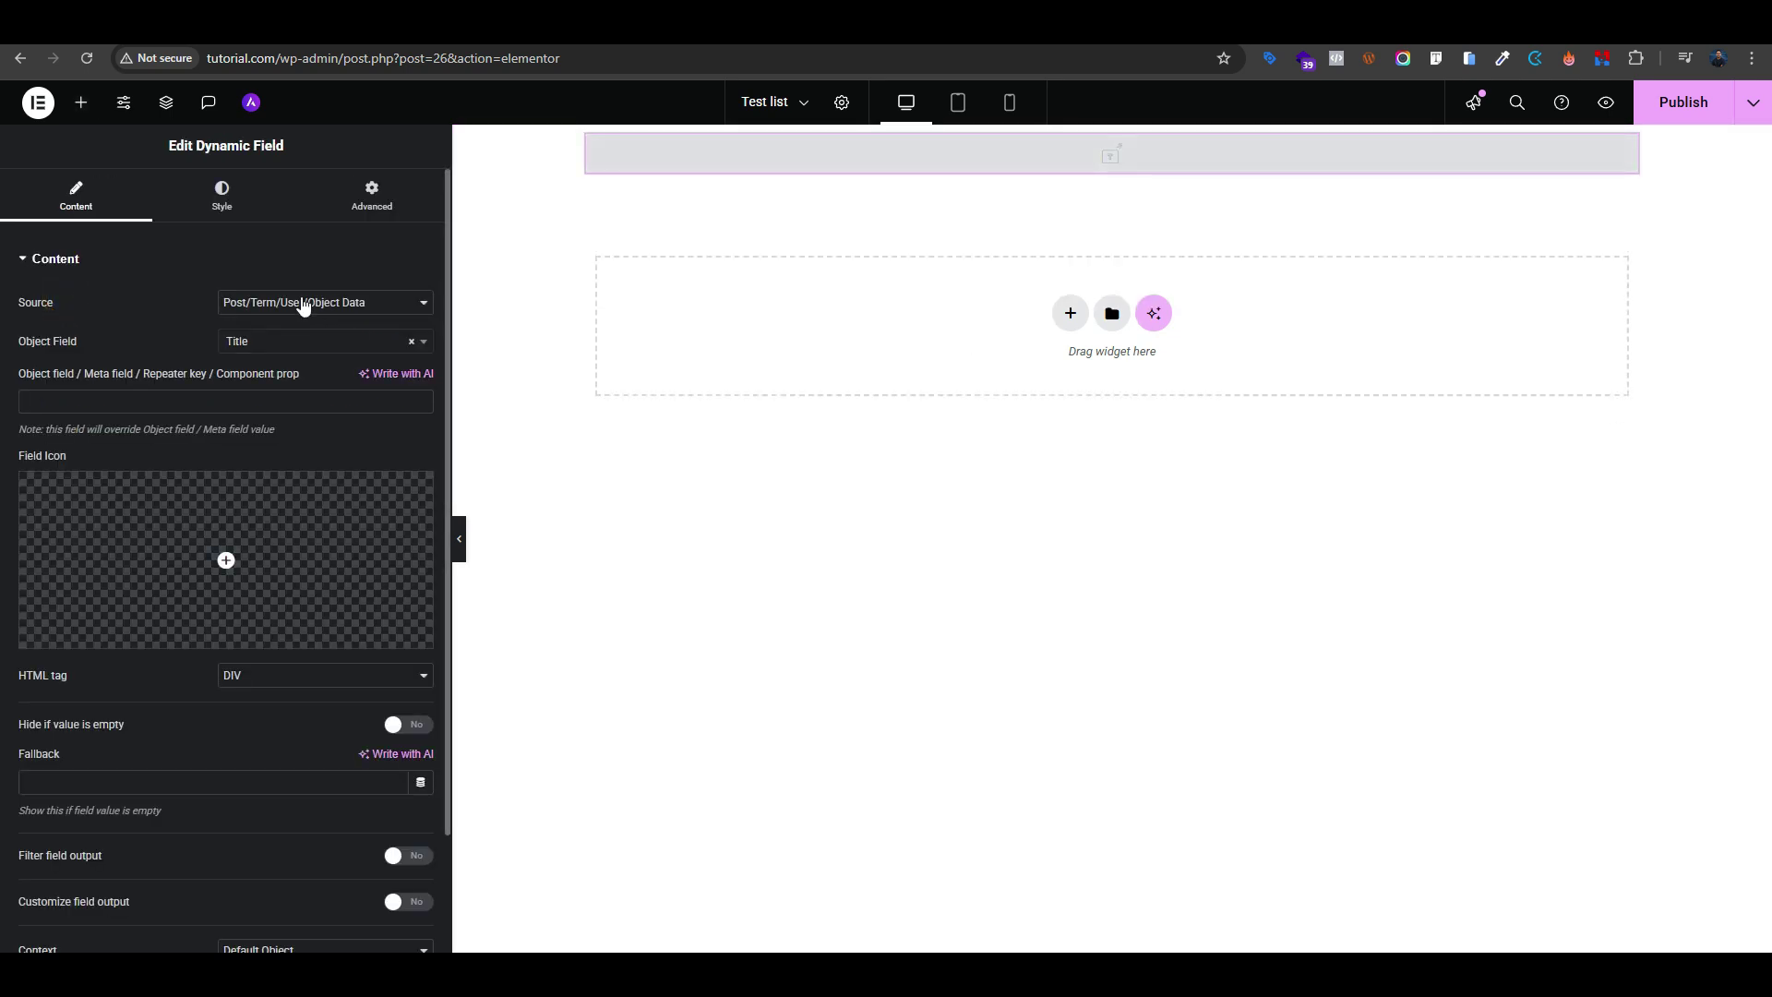
Look through the Dynamic Field's available object fields, especially the JetReviews group, for the review data it offers
click(269, 343)
scroll(312, 495, down, 1)
scroll(312, 495, down, 6)
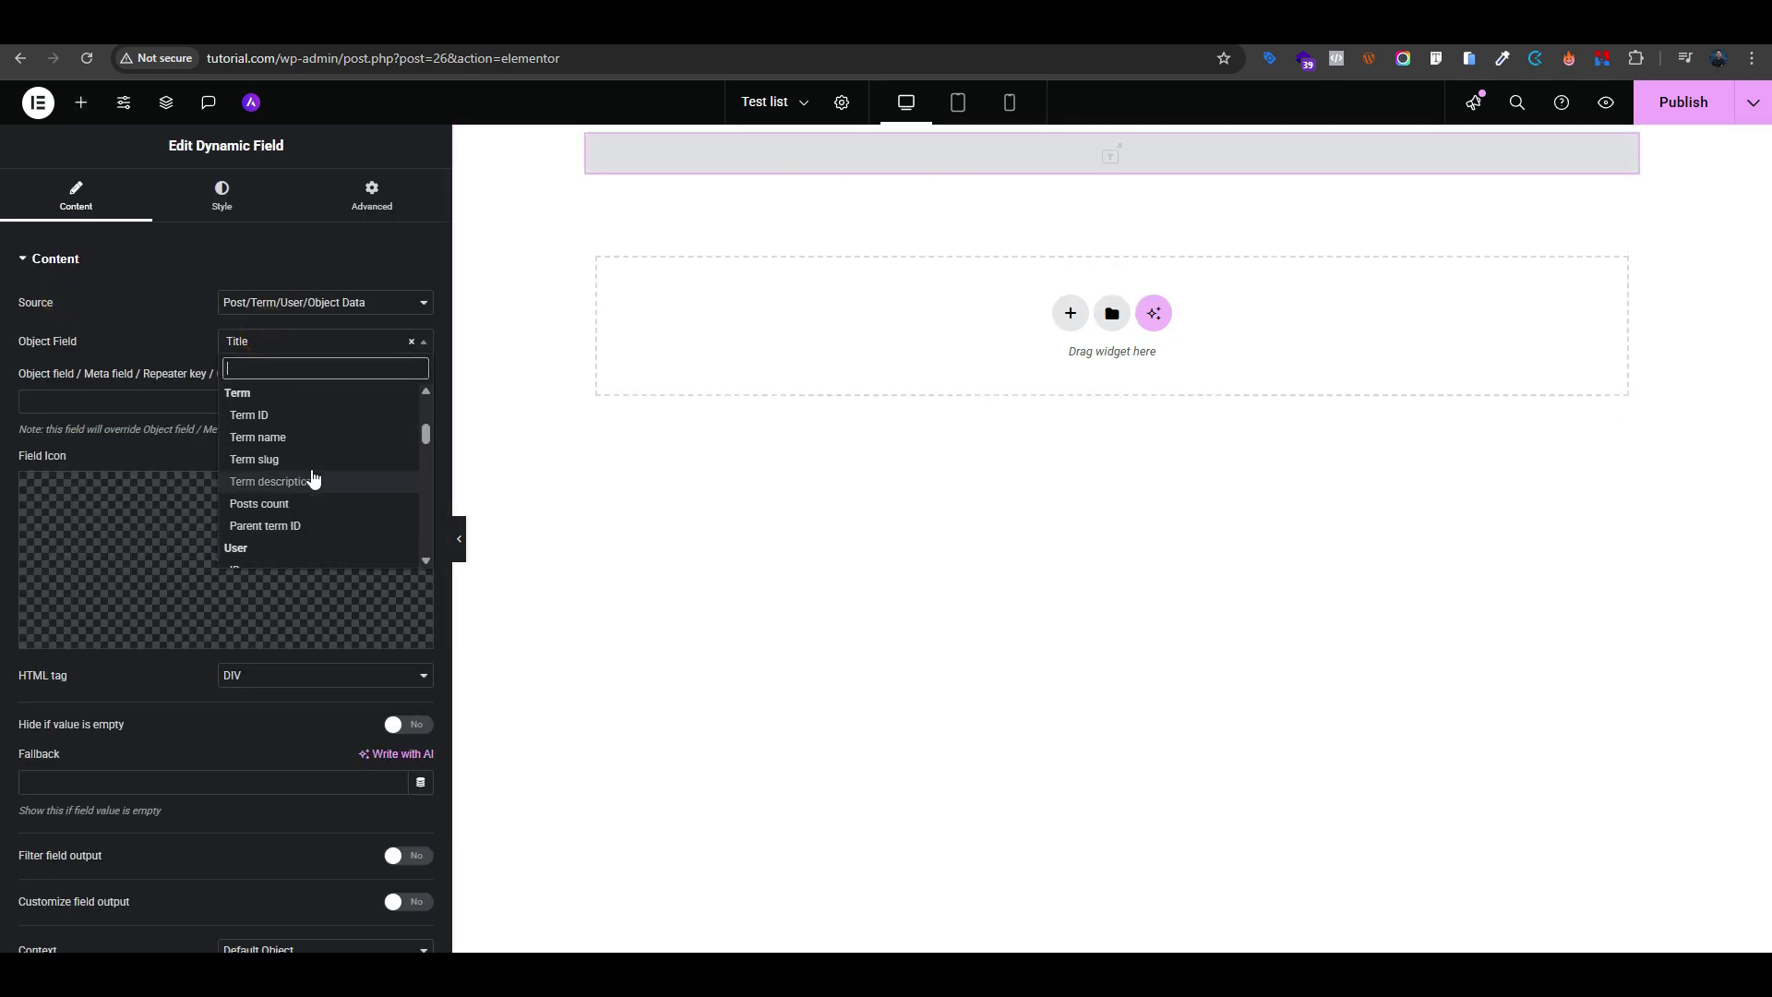
scroll(310, 483, down, 5)
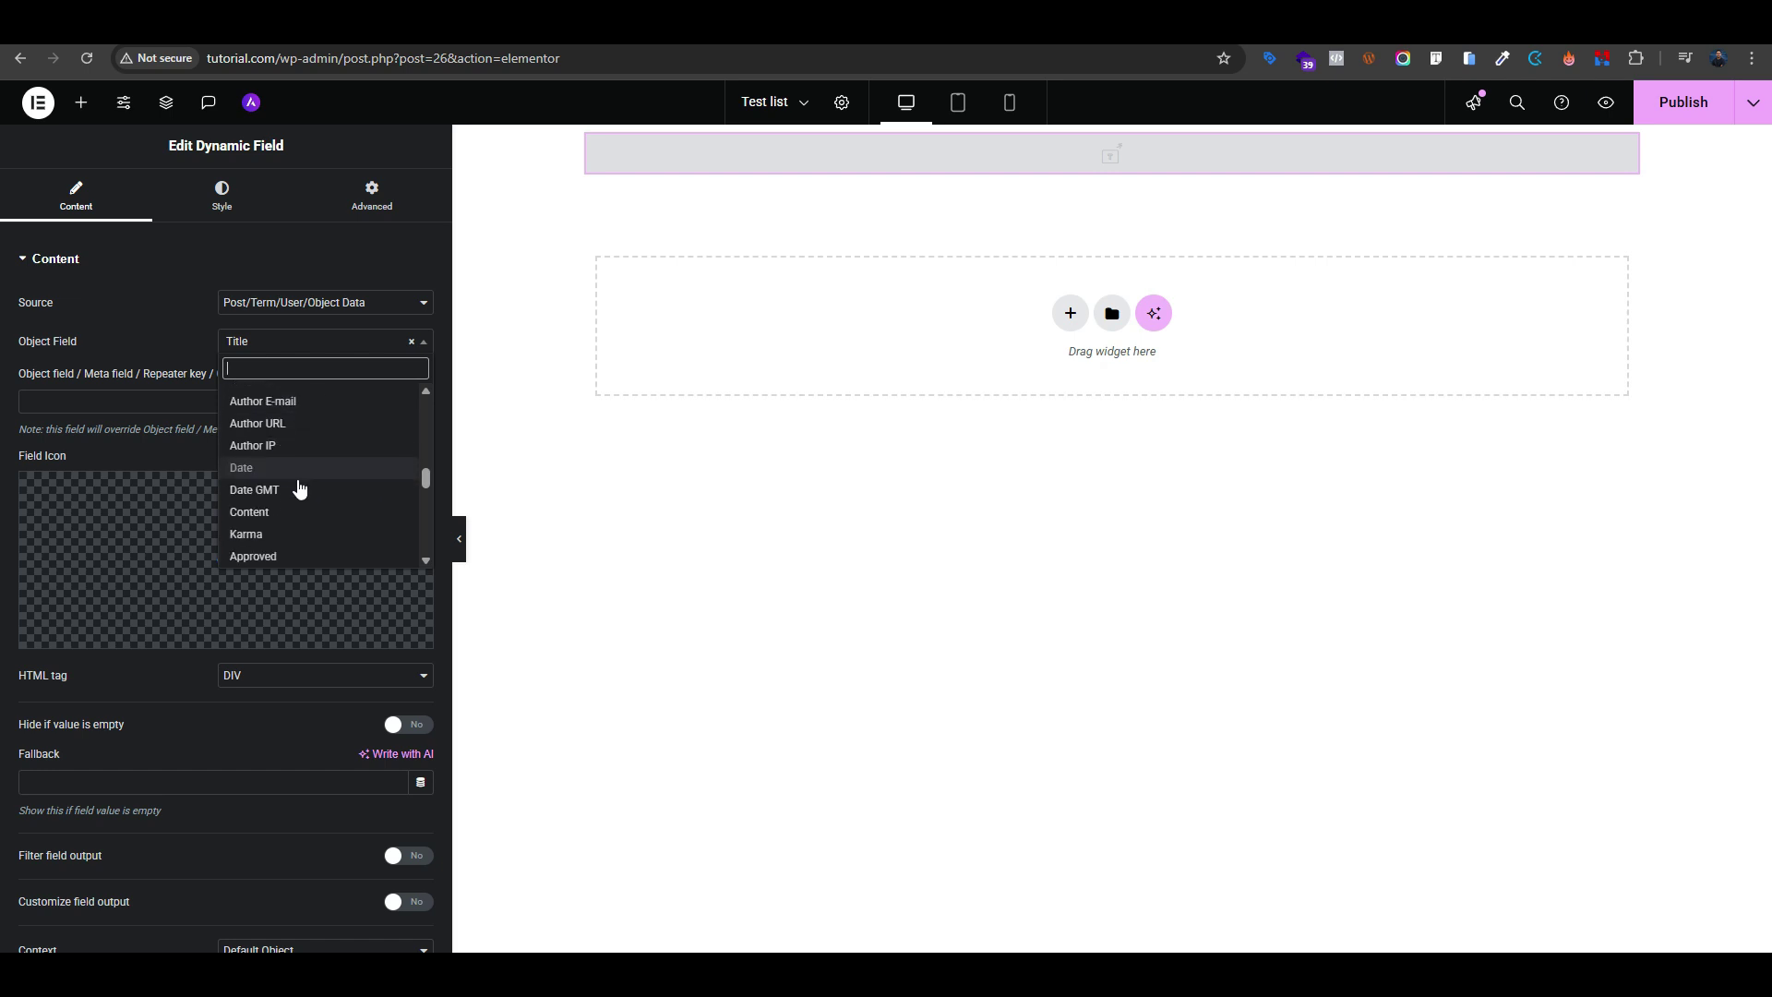
scroll(286, 443, up, 2)
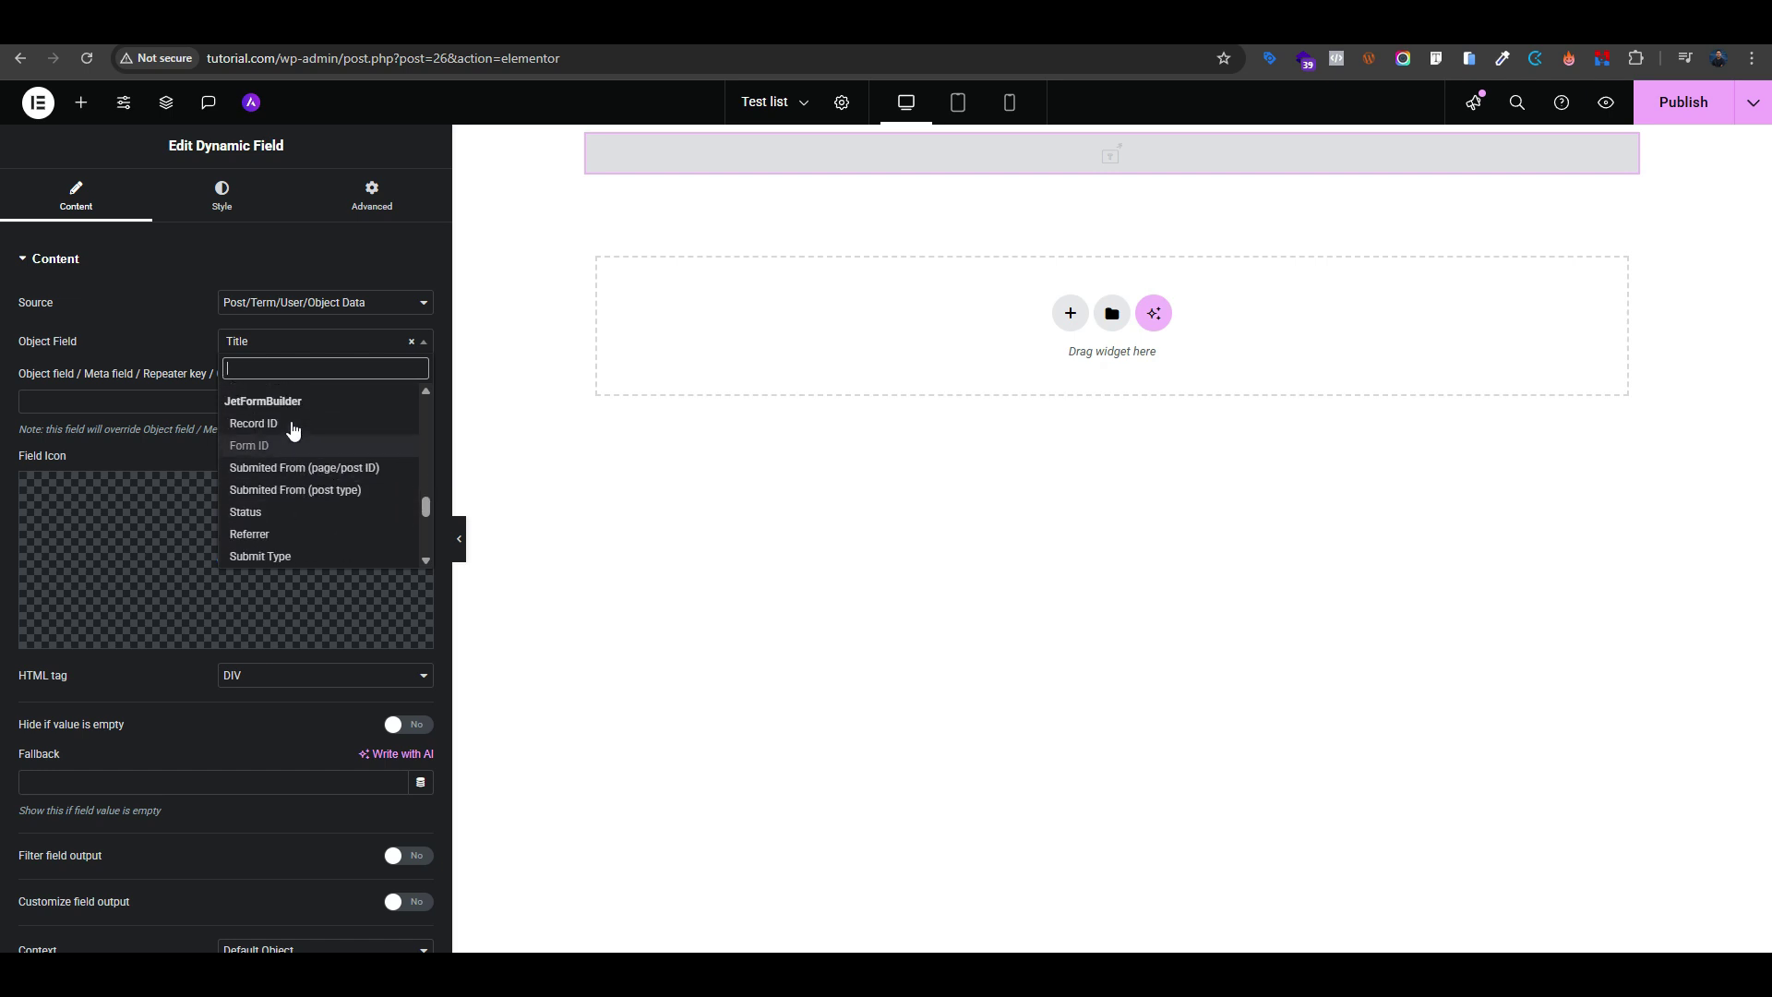
scroll(319, 471, down, 3)
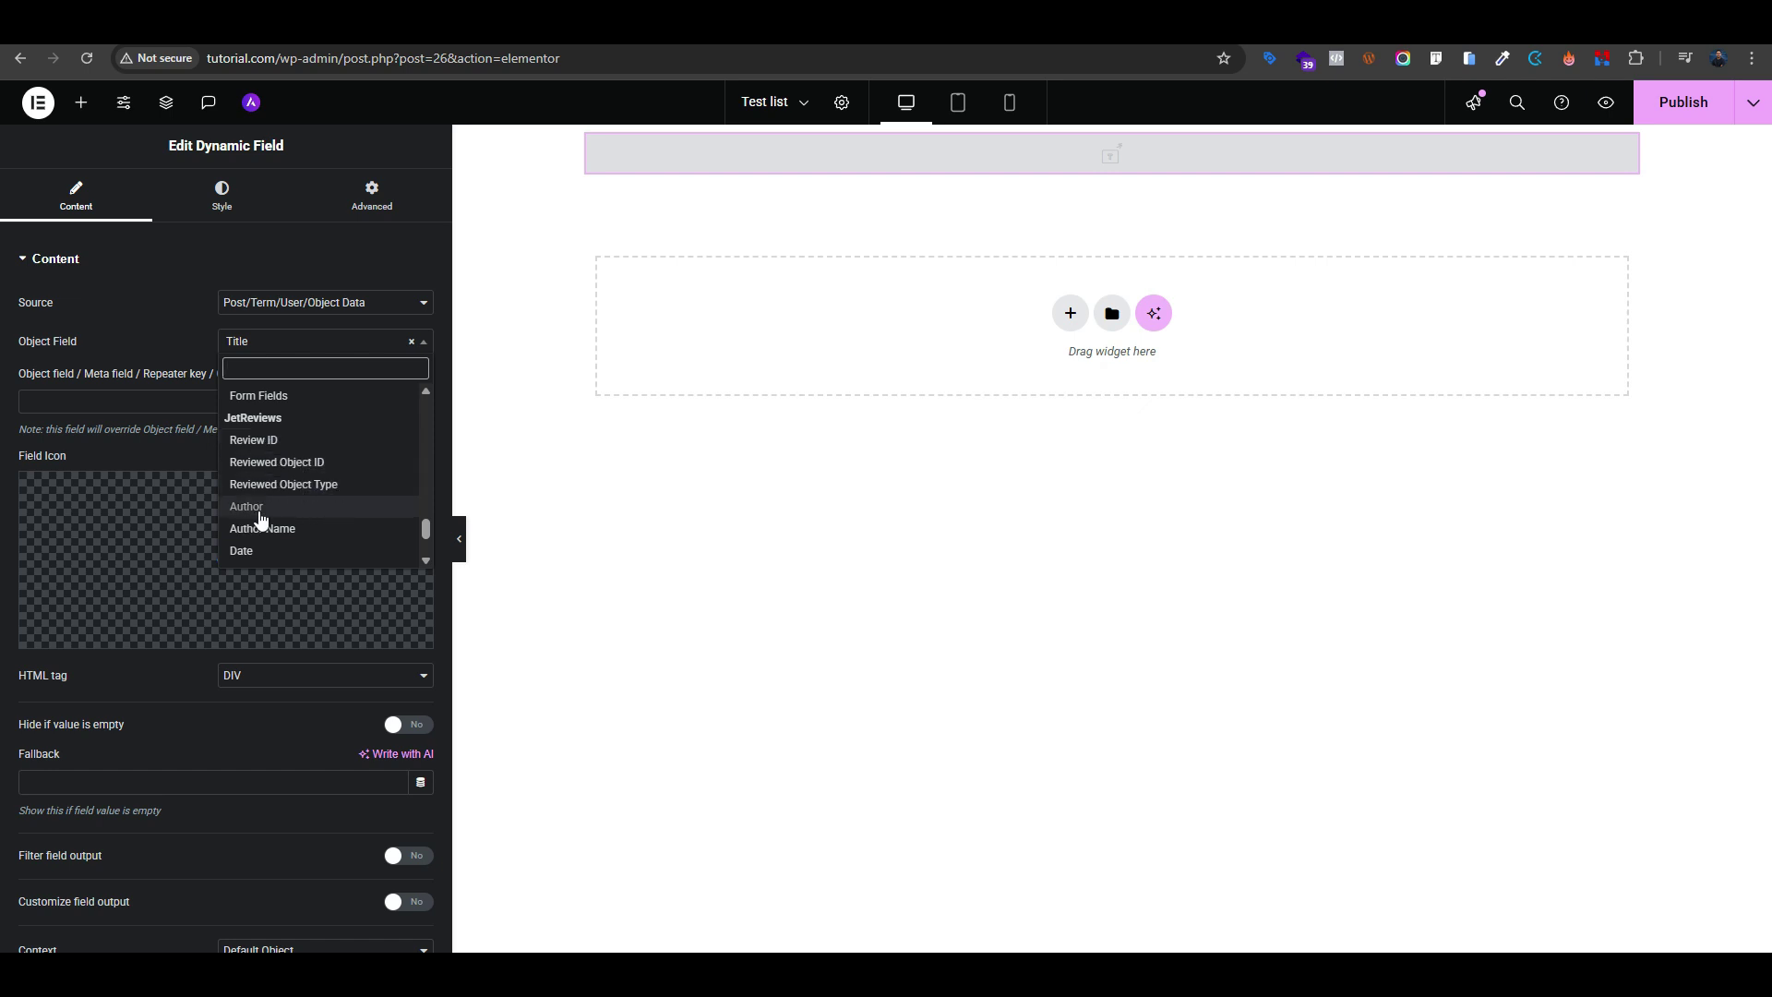
scroll(277, 517, down, 2)
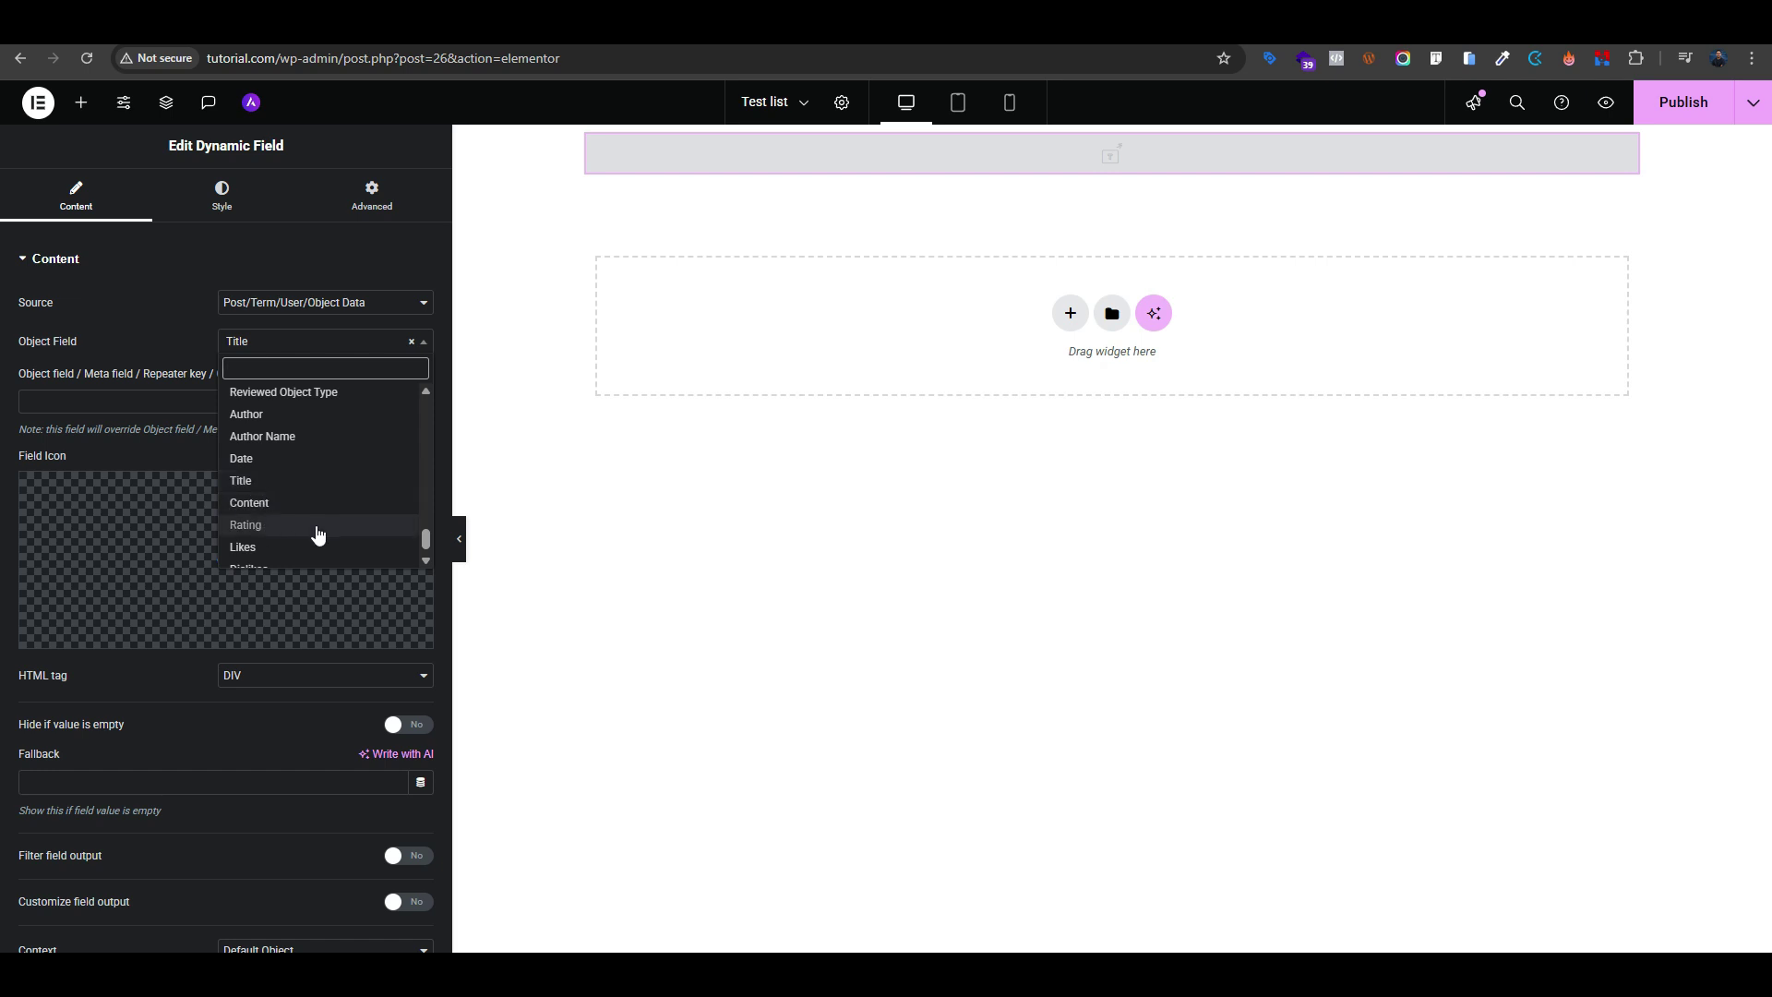
scroll(277, 528, down, 1)
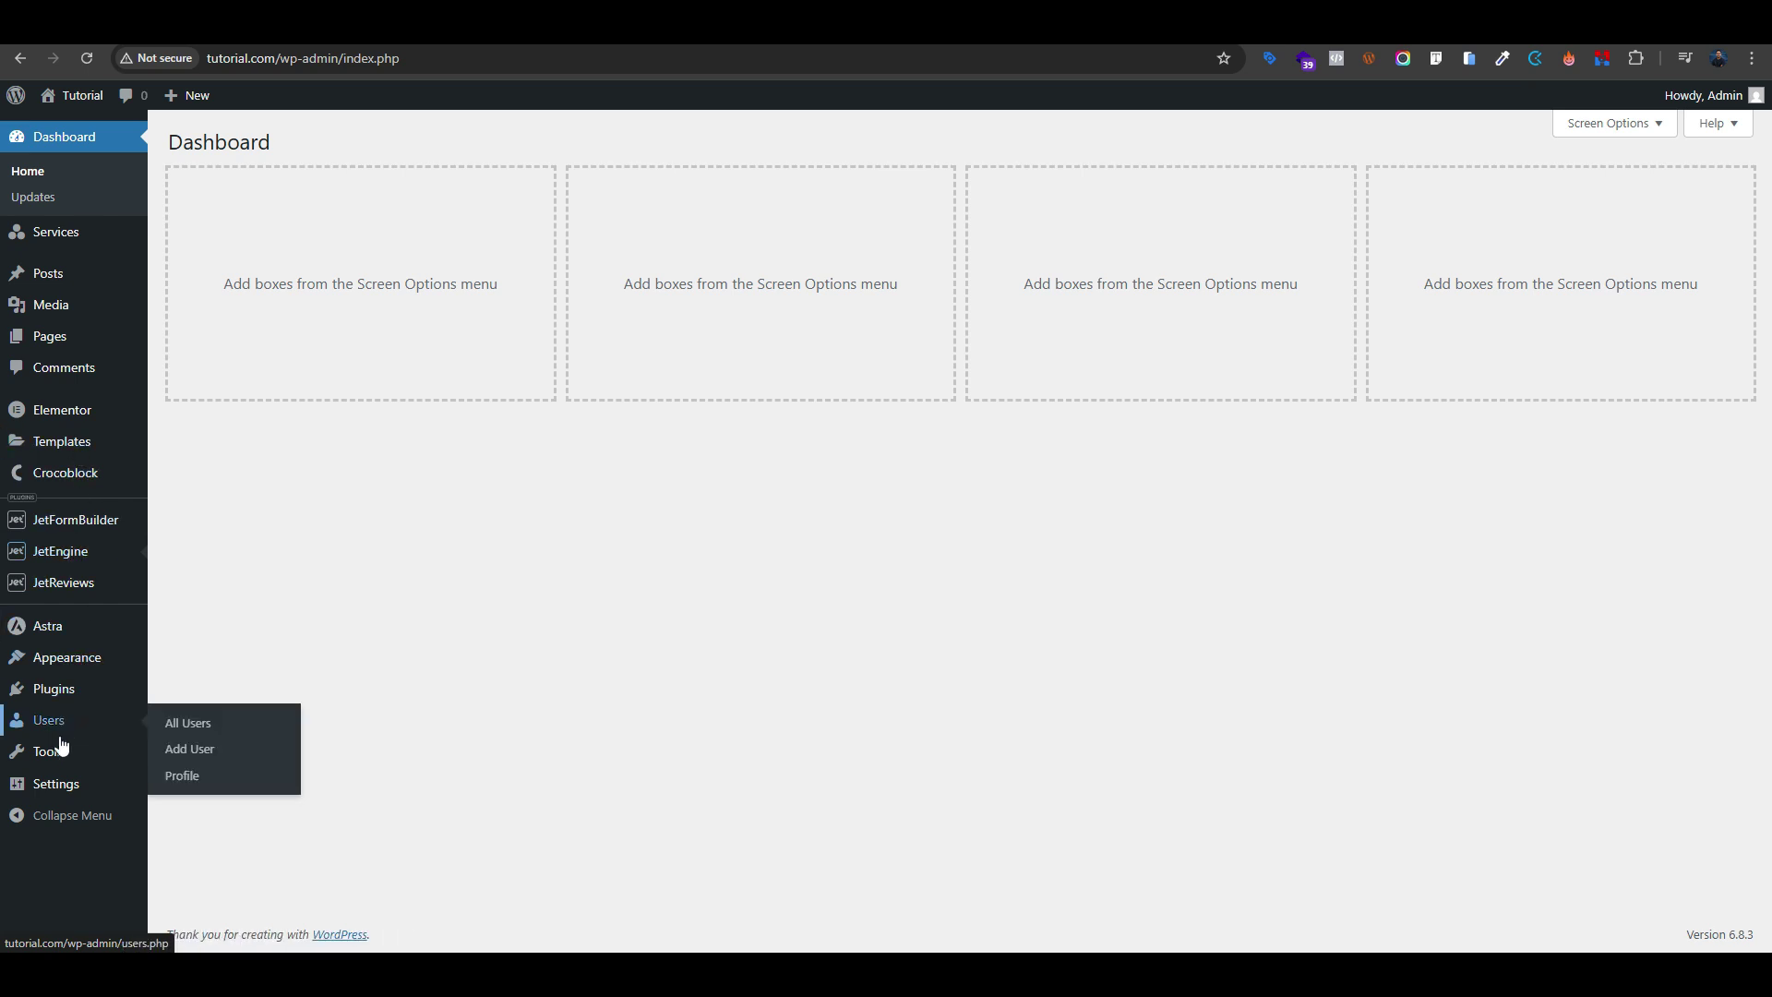
Open SQL Buddy from the WordPress dashboard and view the records of the wp_jet_review_media table
mouse_move(74, 751)
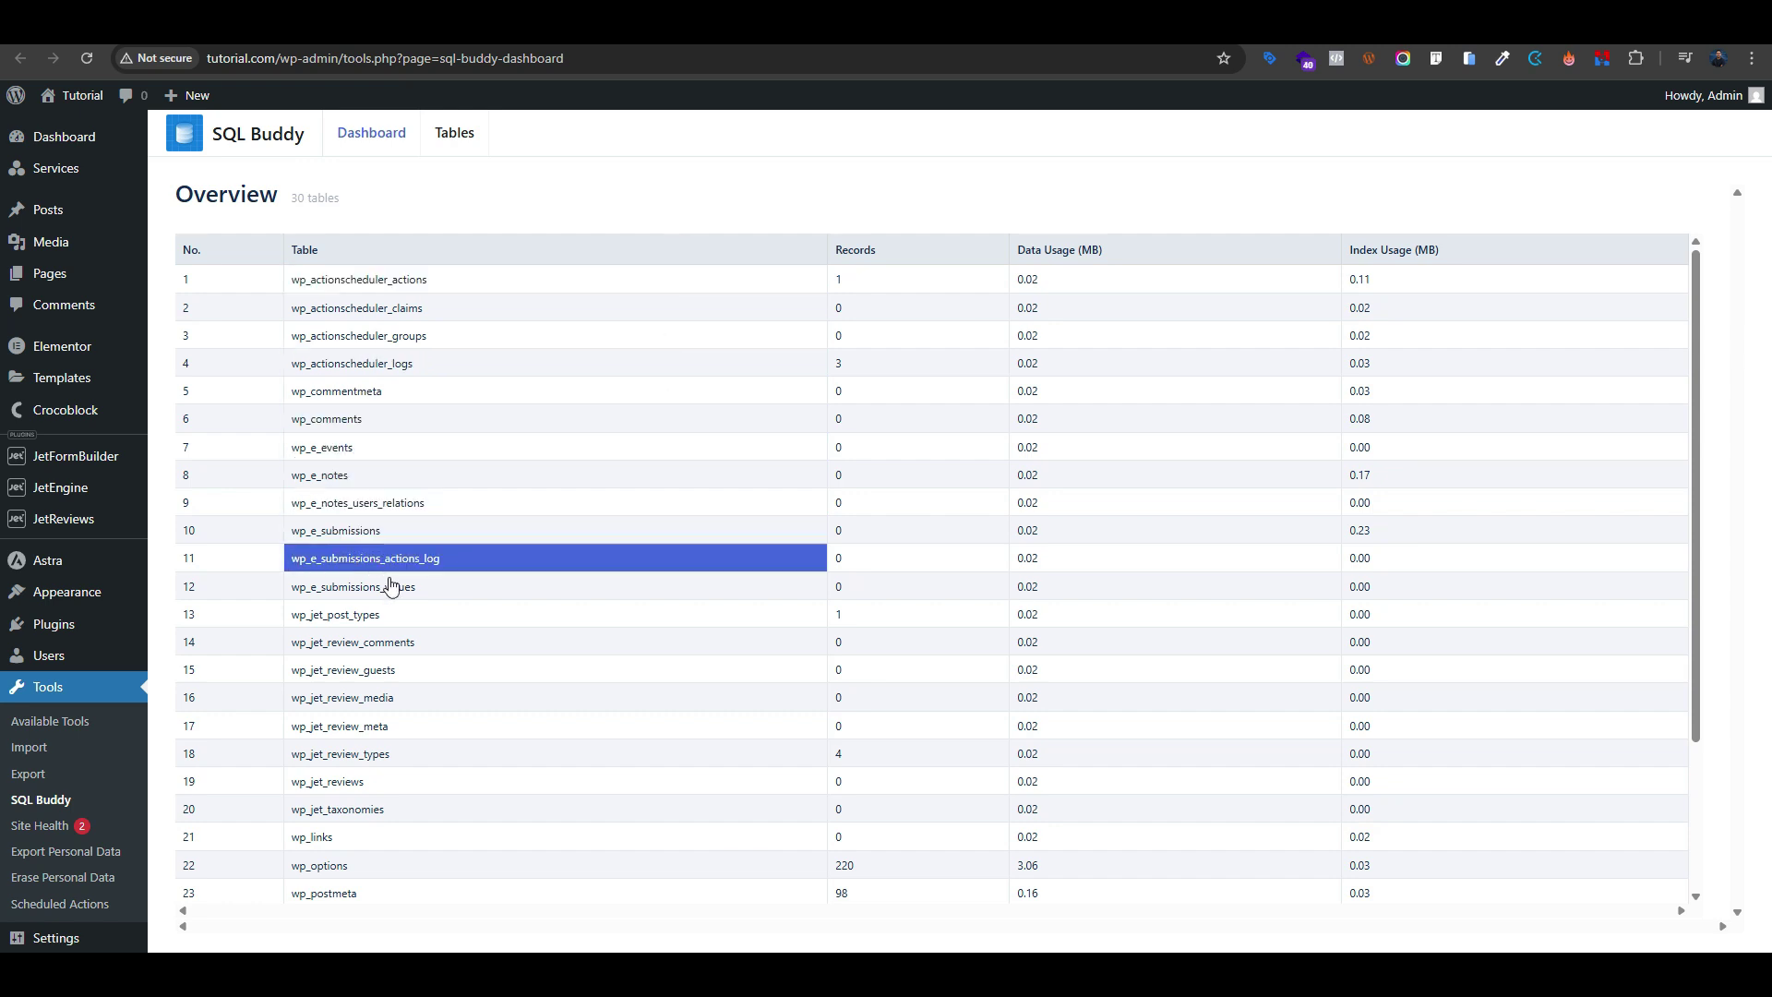
scroll(407, 665, down, 1)
scroll(407, 664, down, 1)
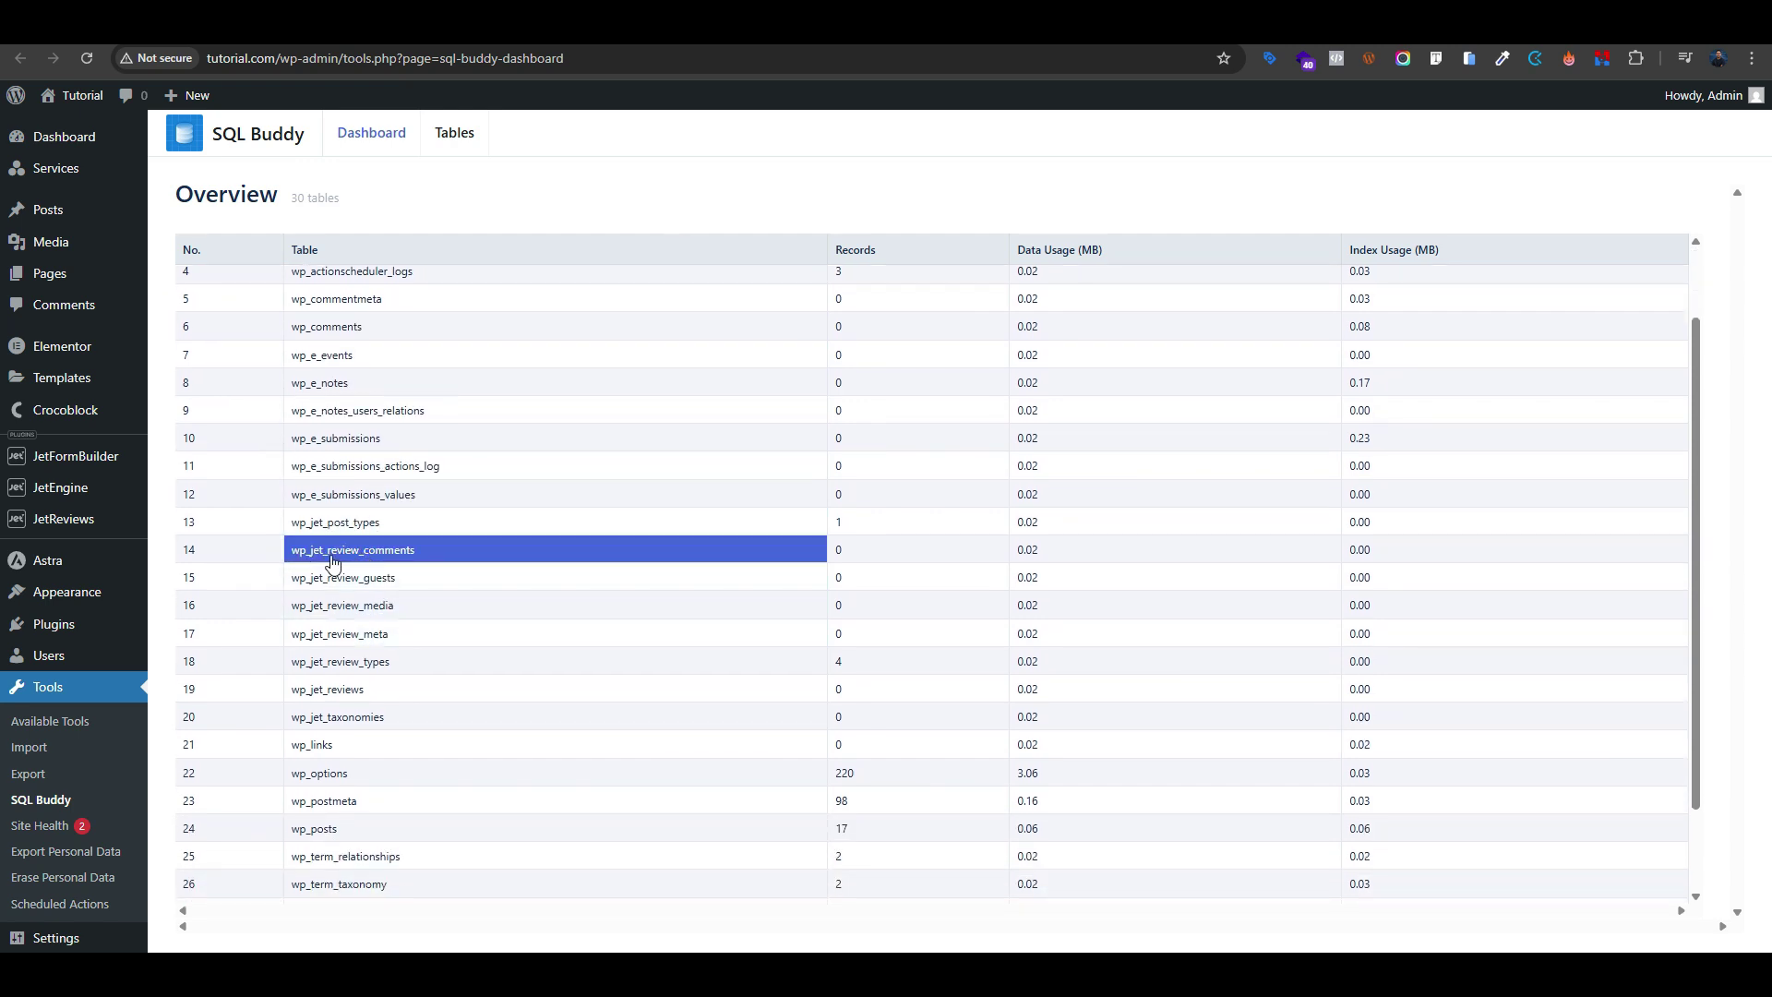
click(383, 554)
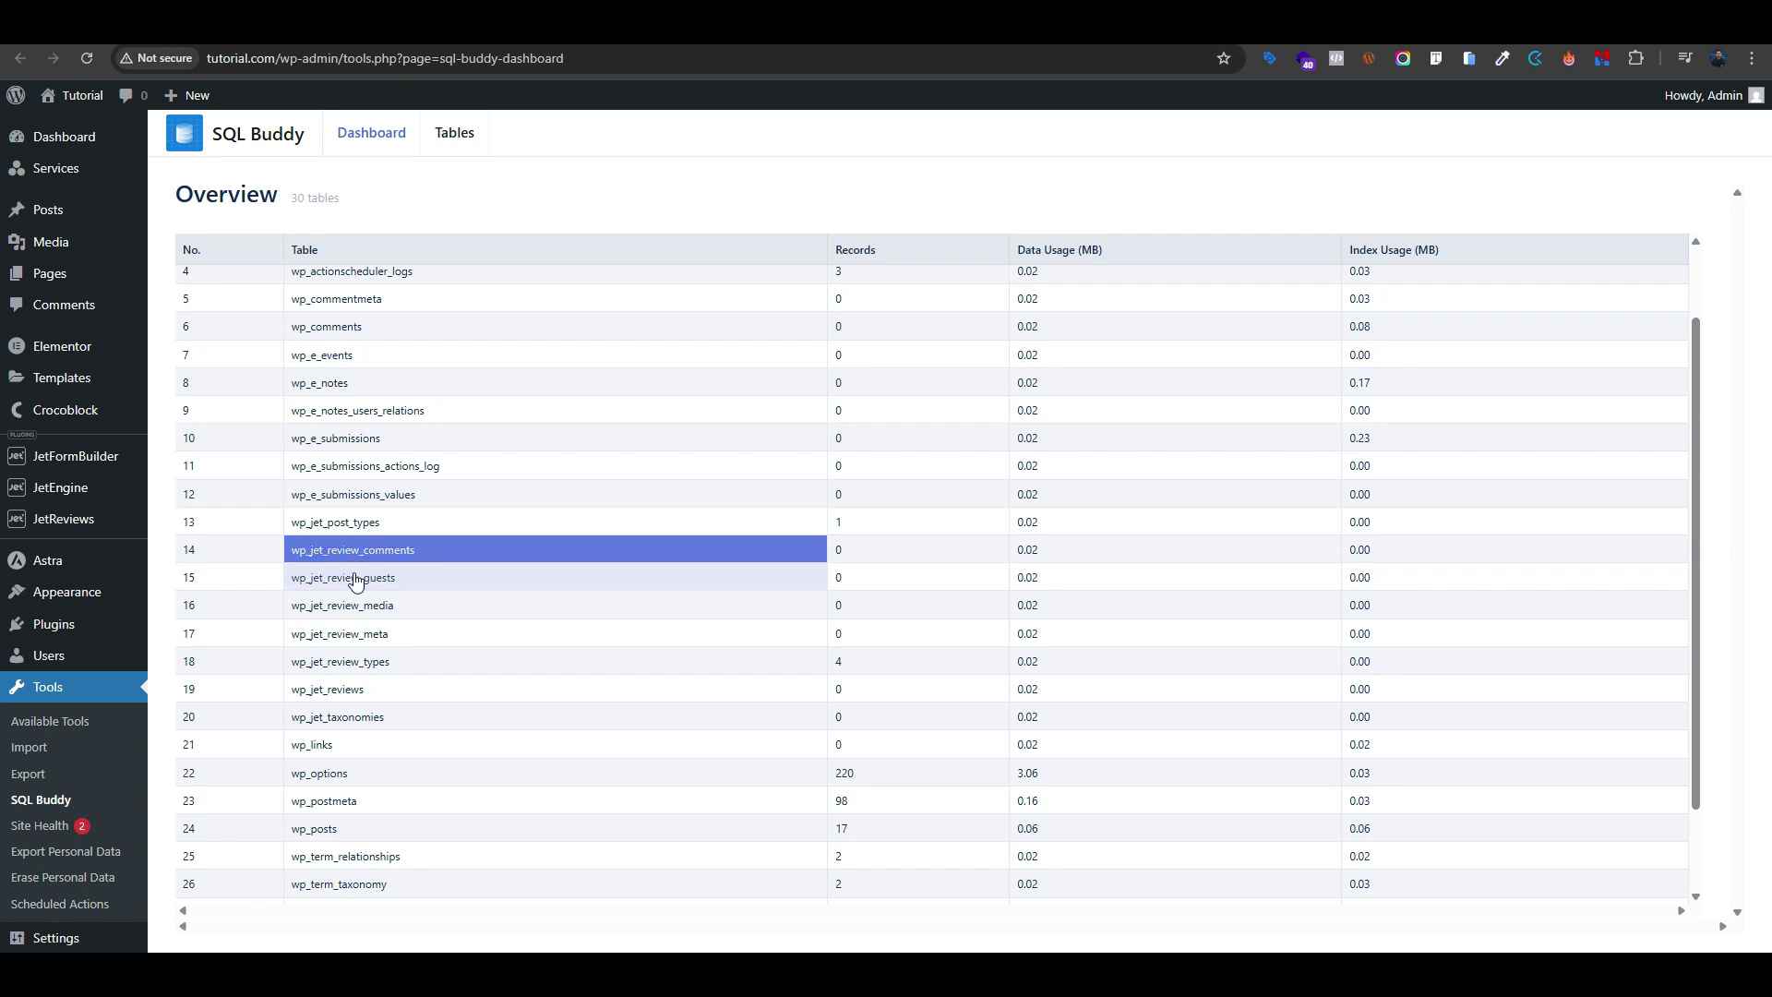
click(356, 579)
click(348, 612)
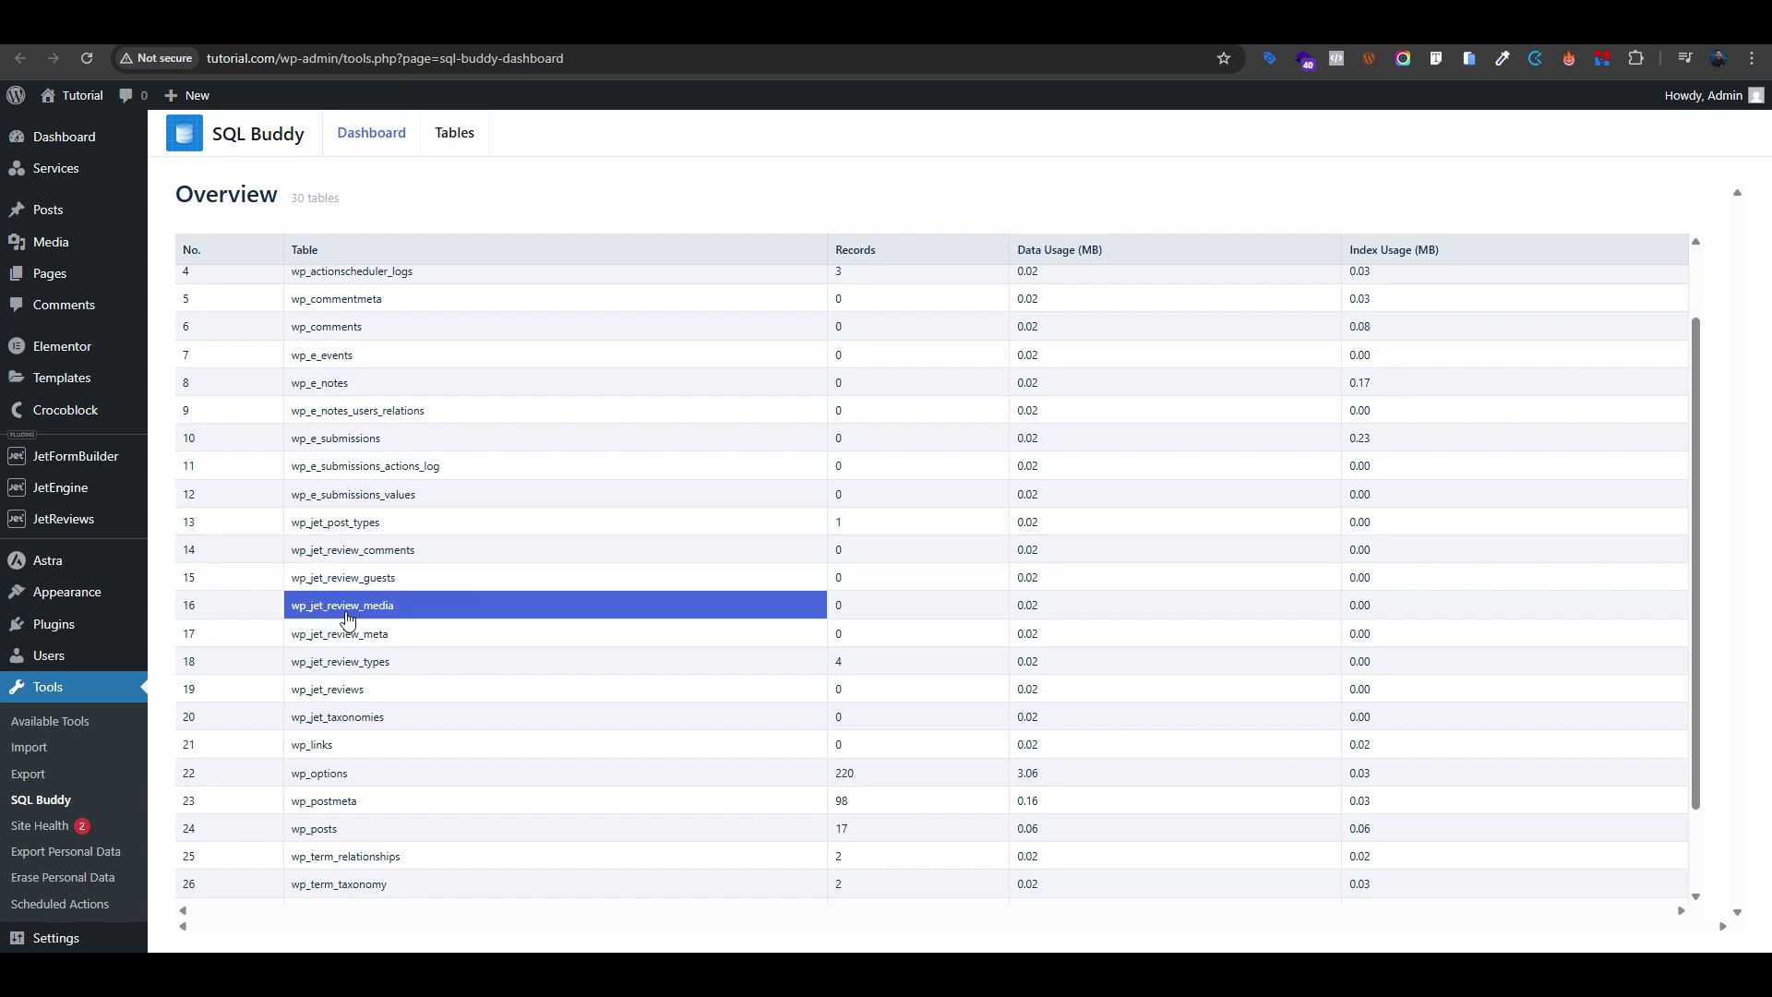
double_click(363, 612)
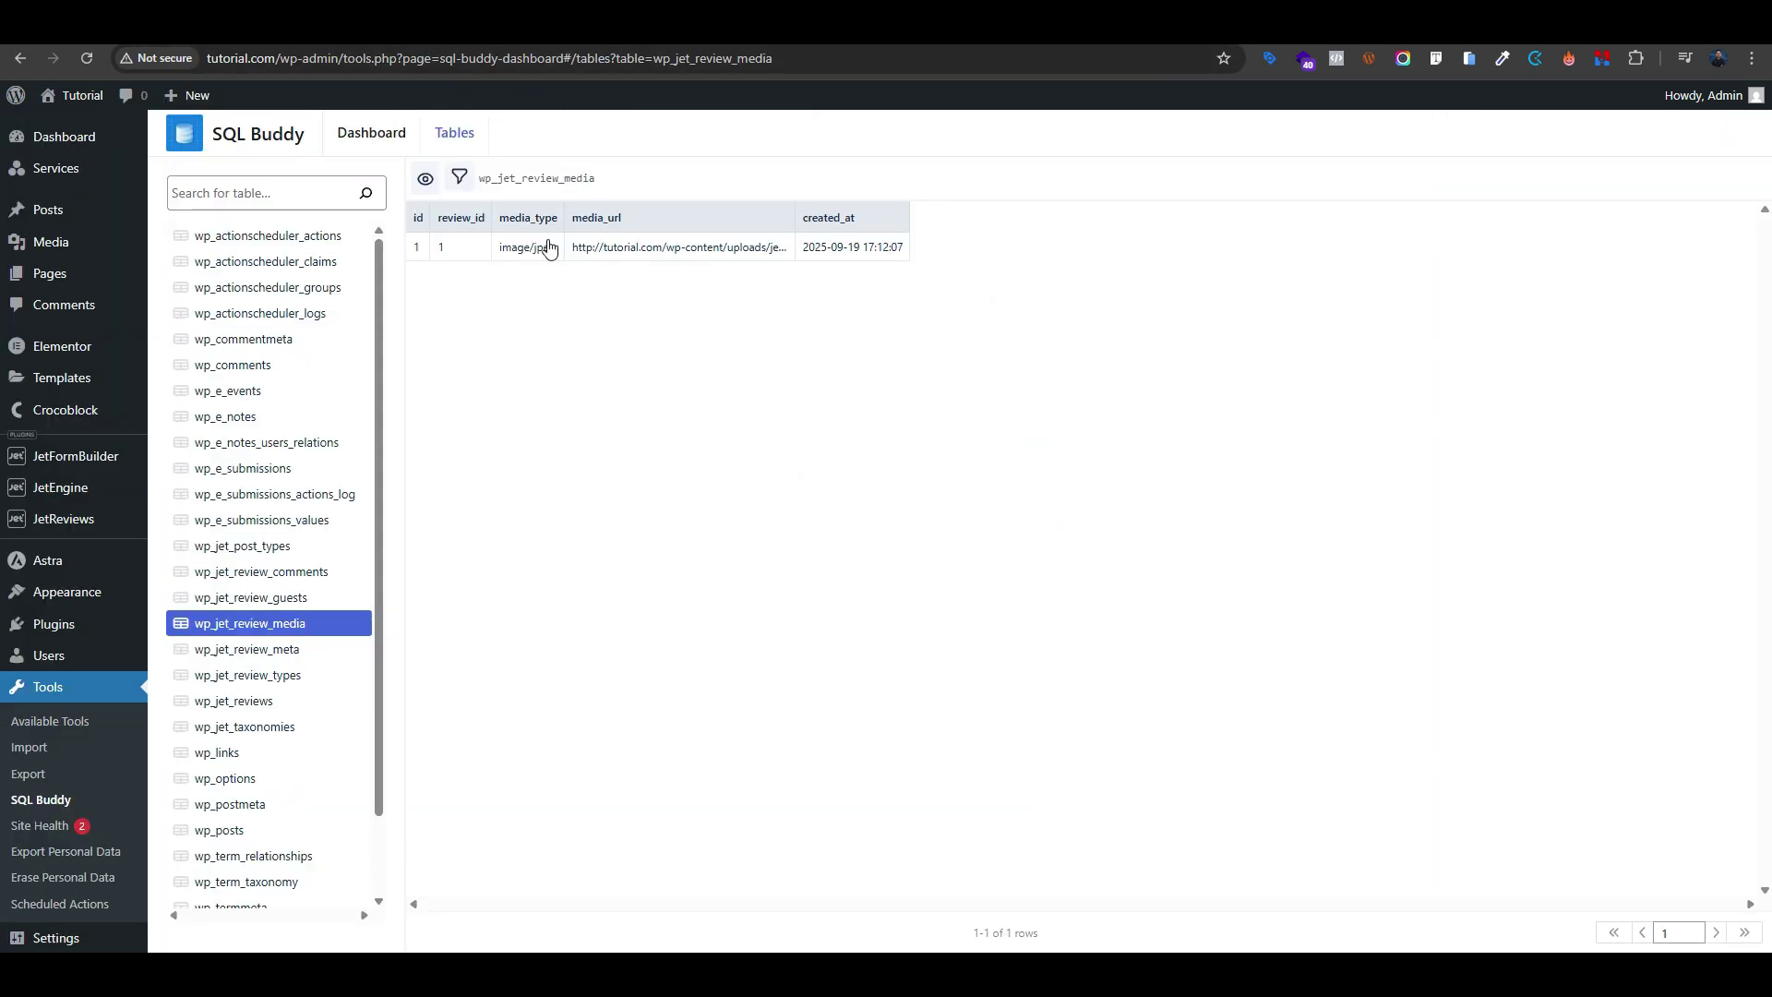
Examine the wp_jet_review_meta, wp_jet_review_types and wp_jet_reviews tables, comparing the review columns with those in wp_jet_review_media
click(265, 651)
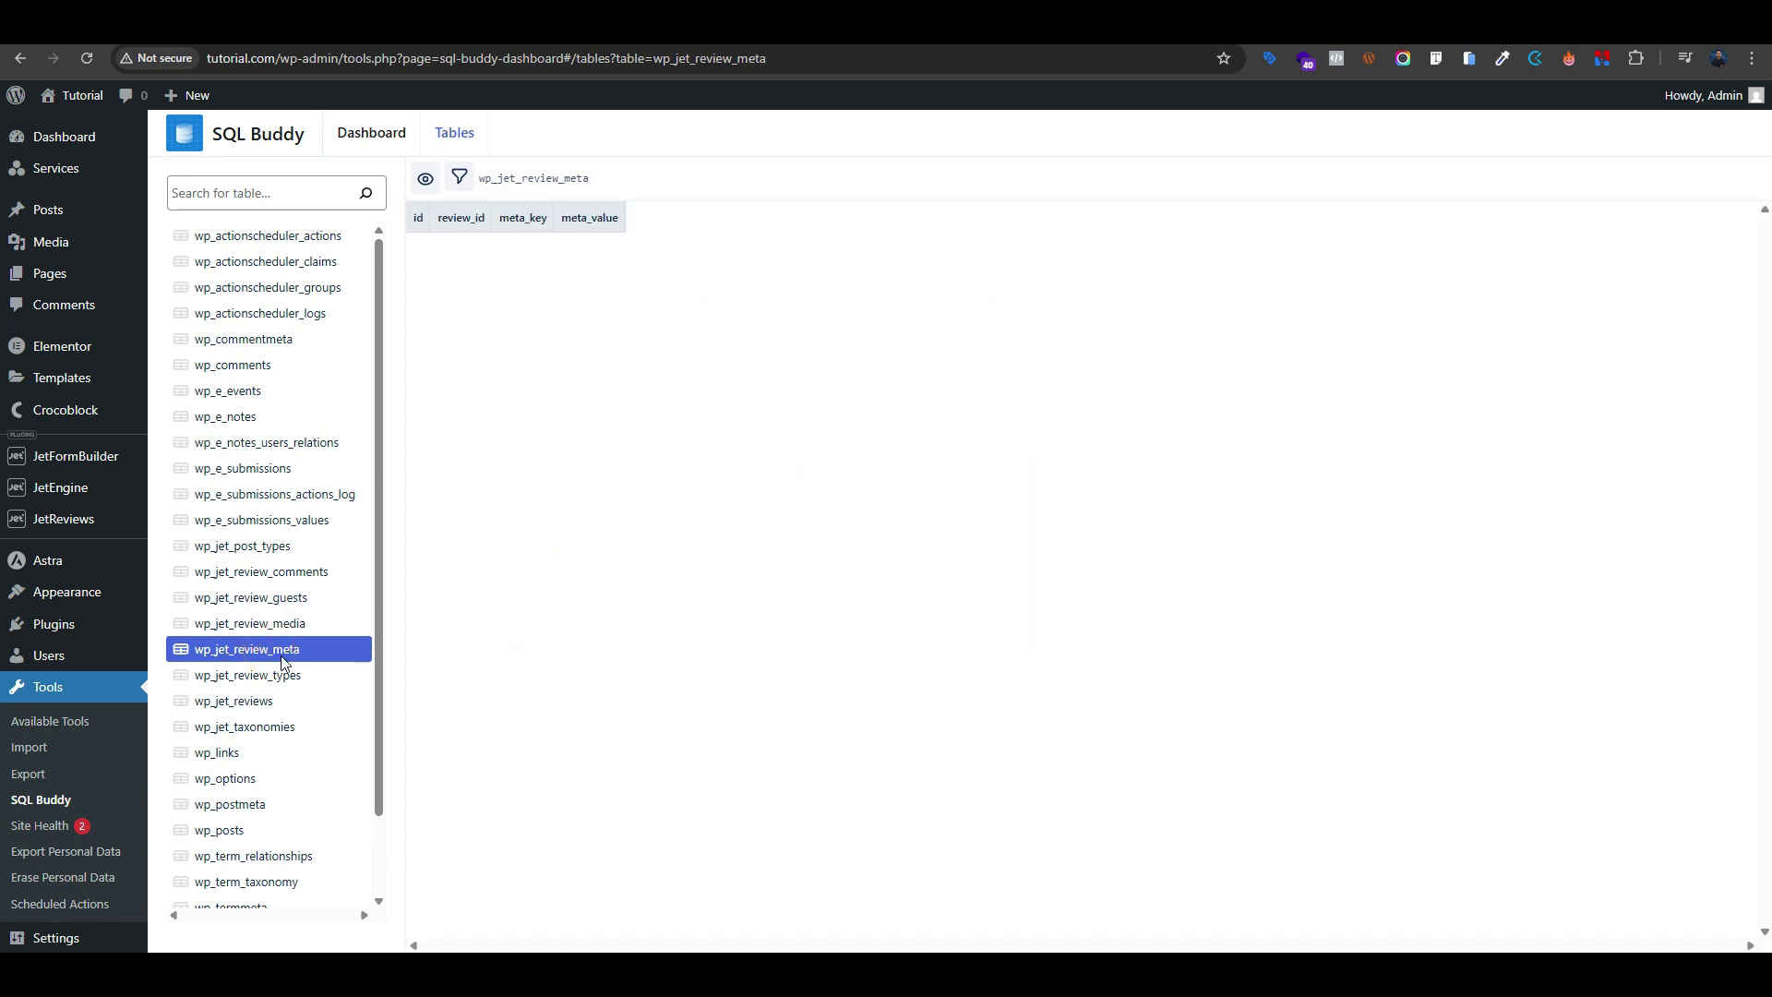
click(254, 678)
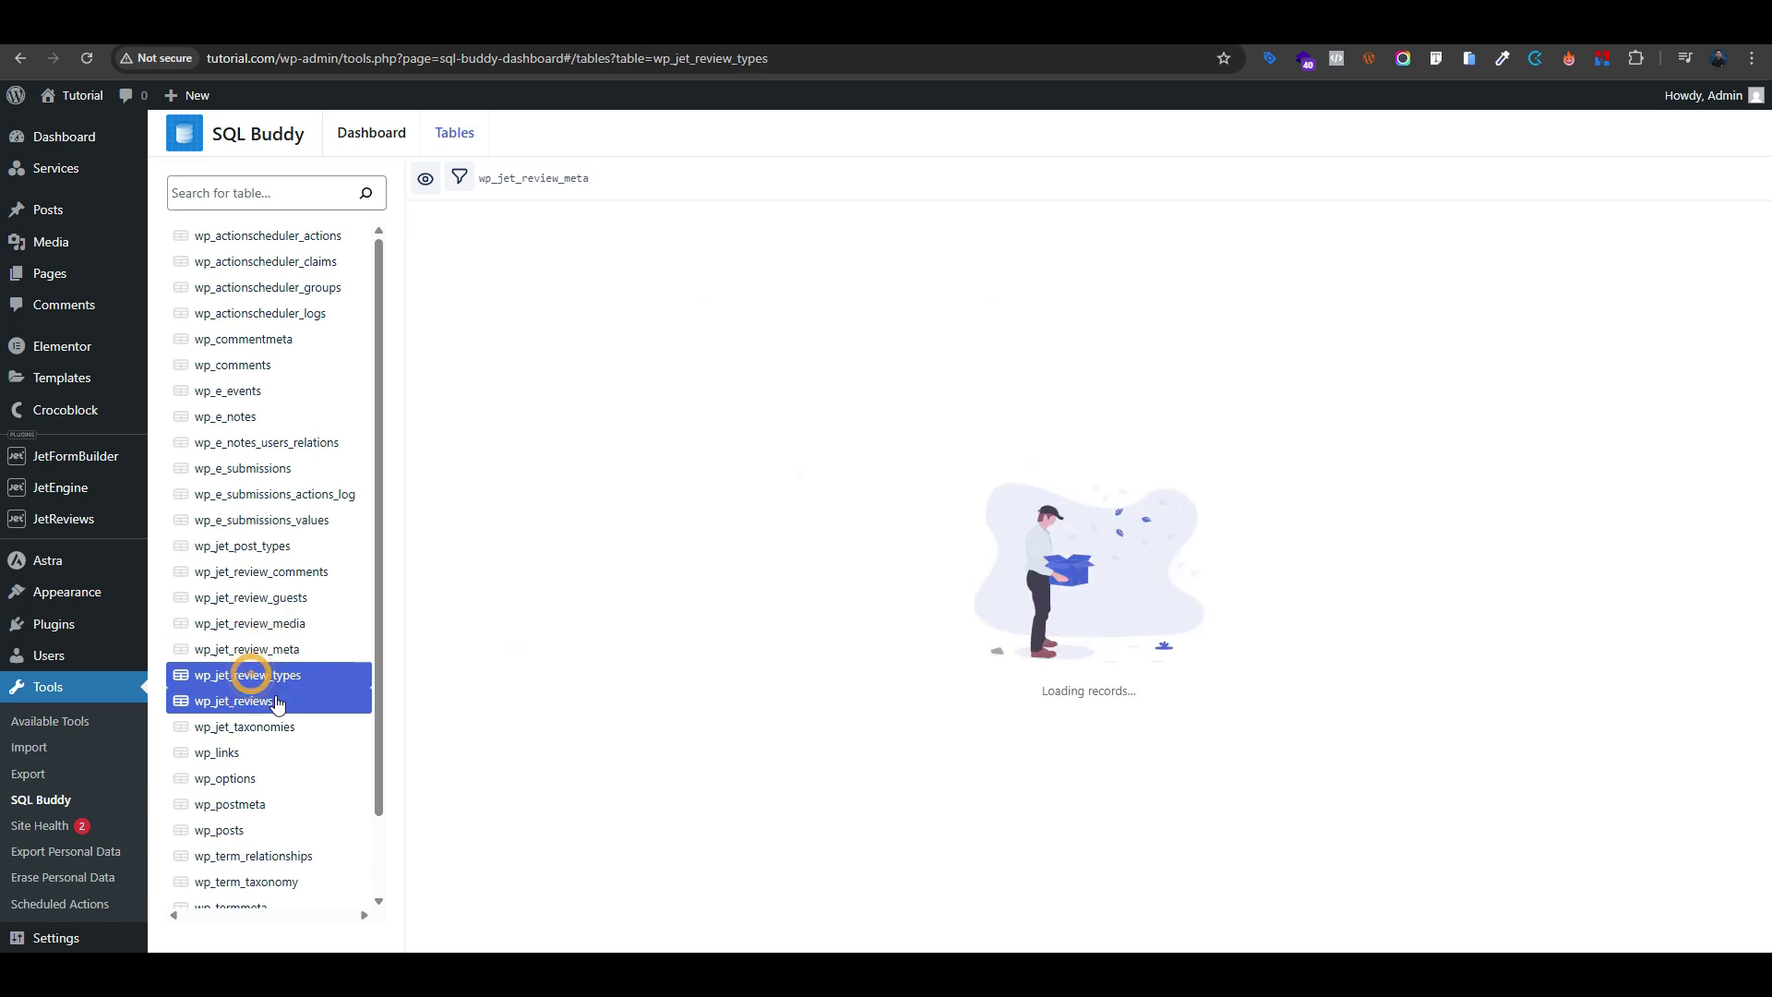
click(263, 701)
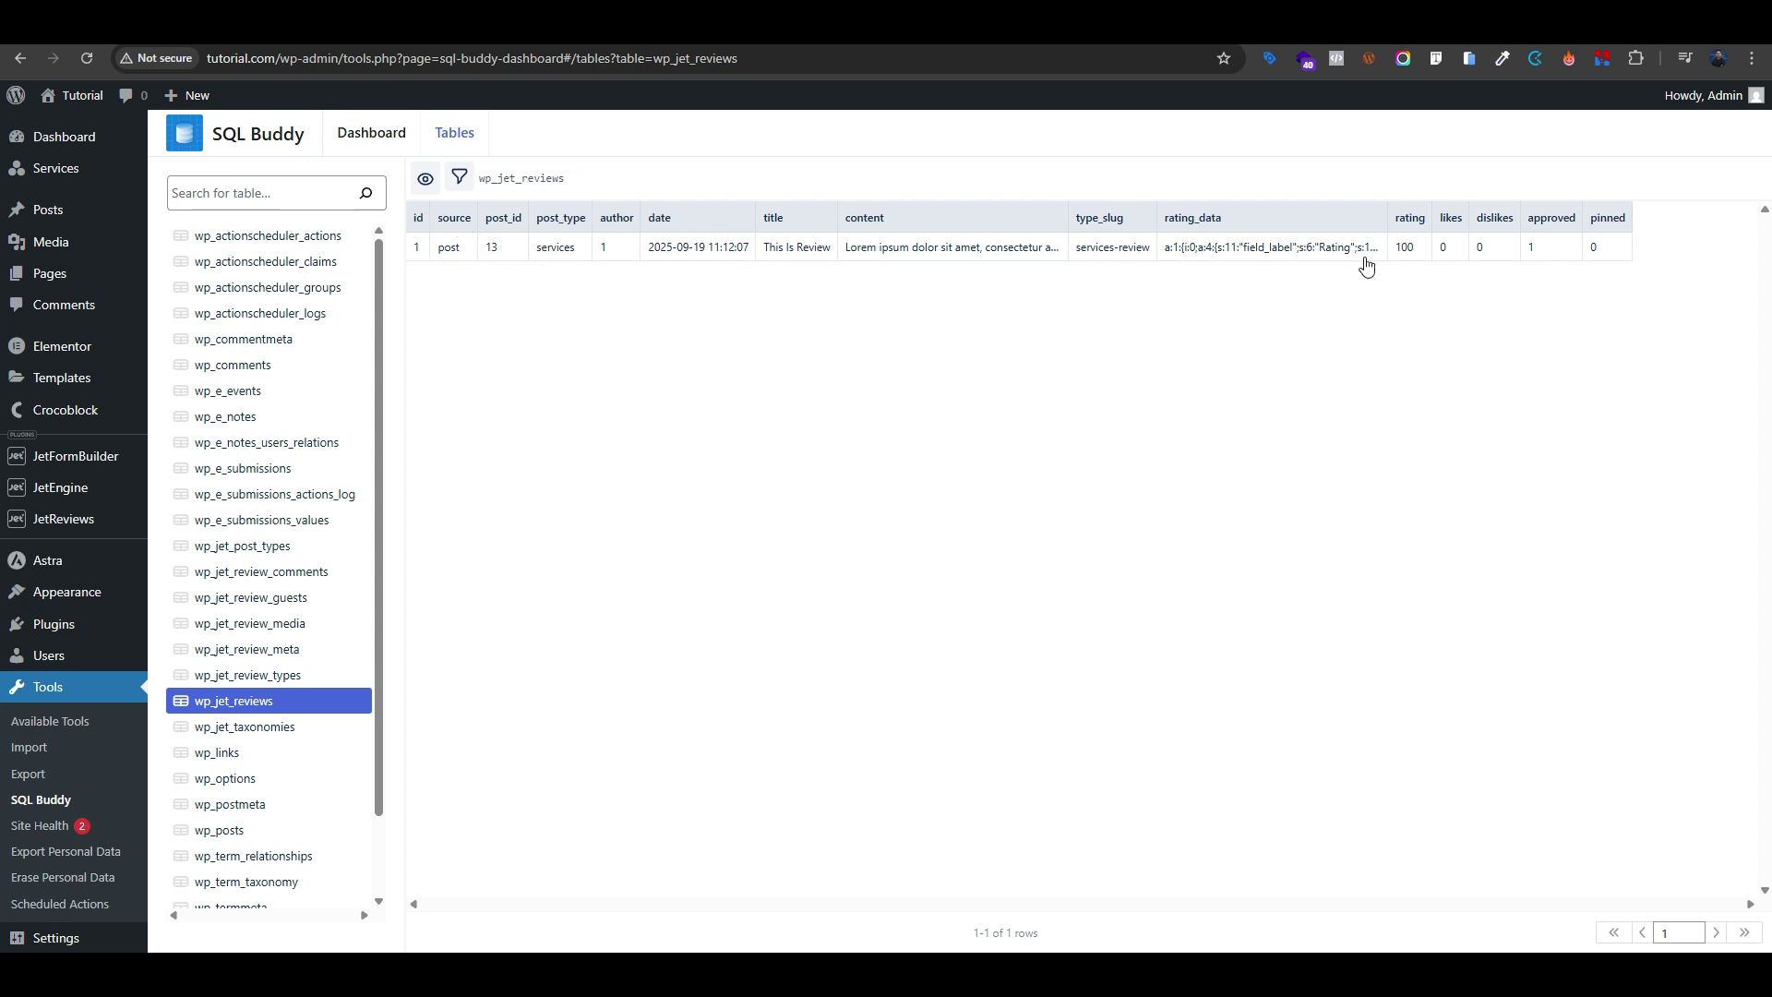
click(282, 630)
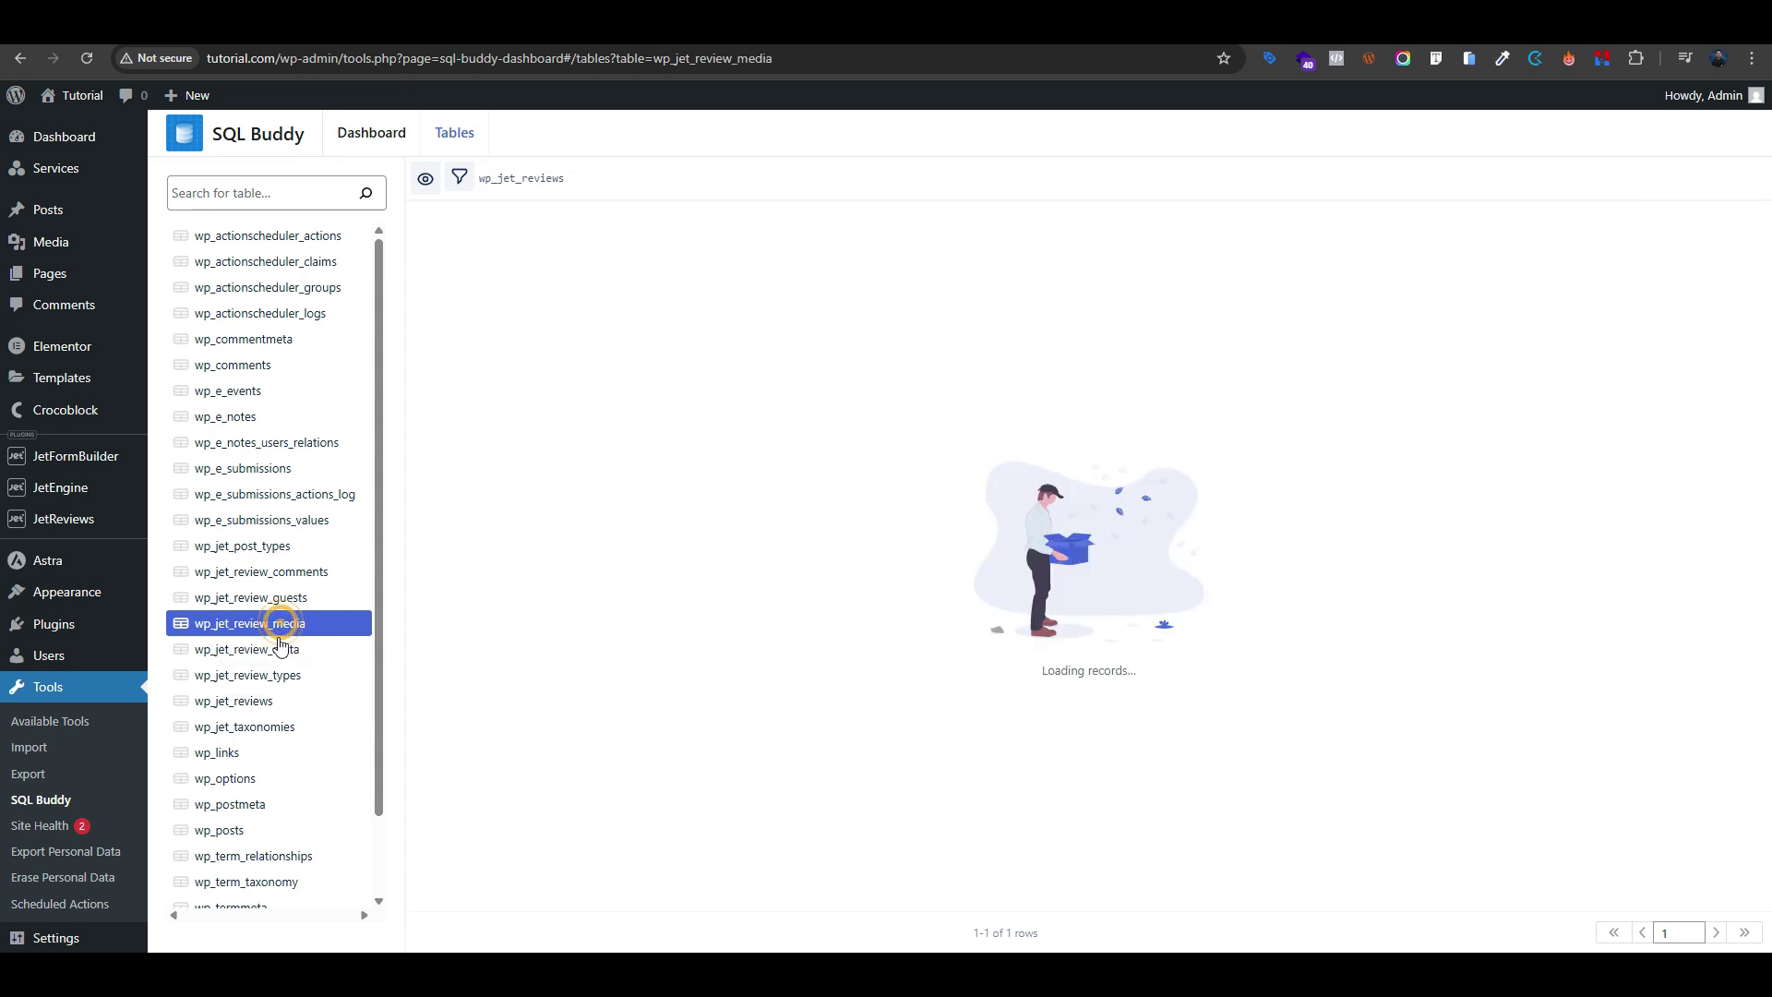
click(259, 700)
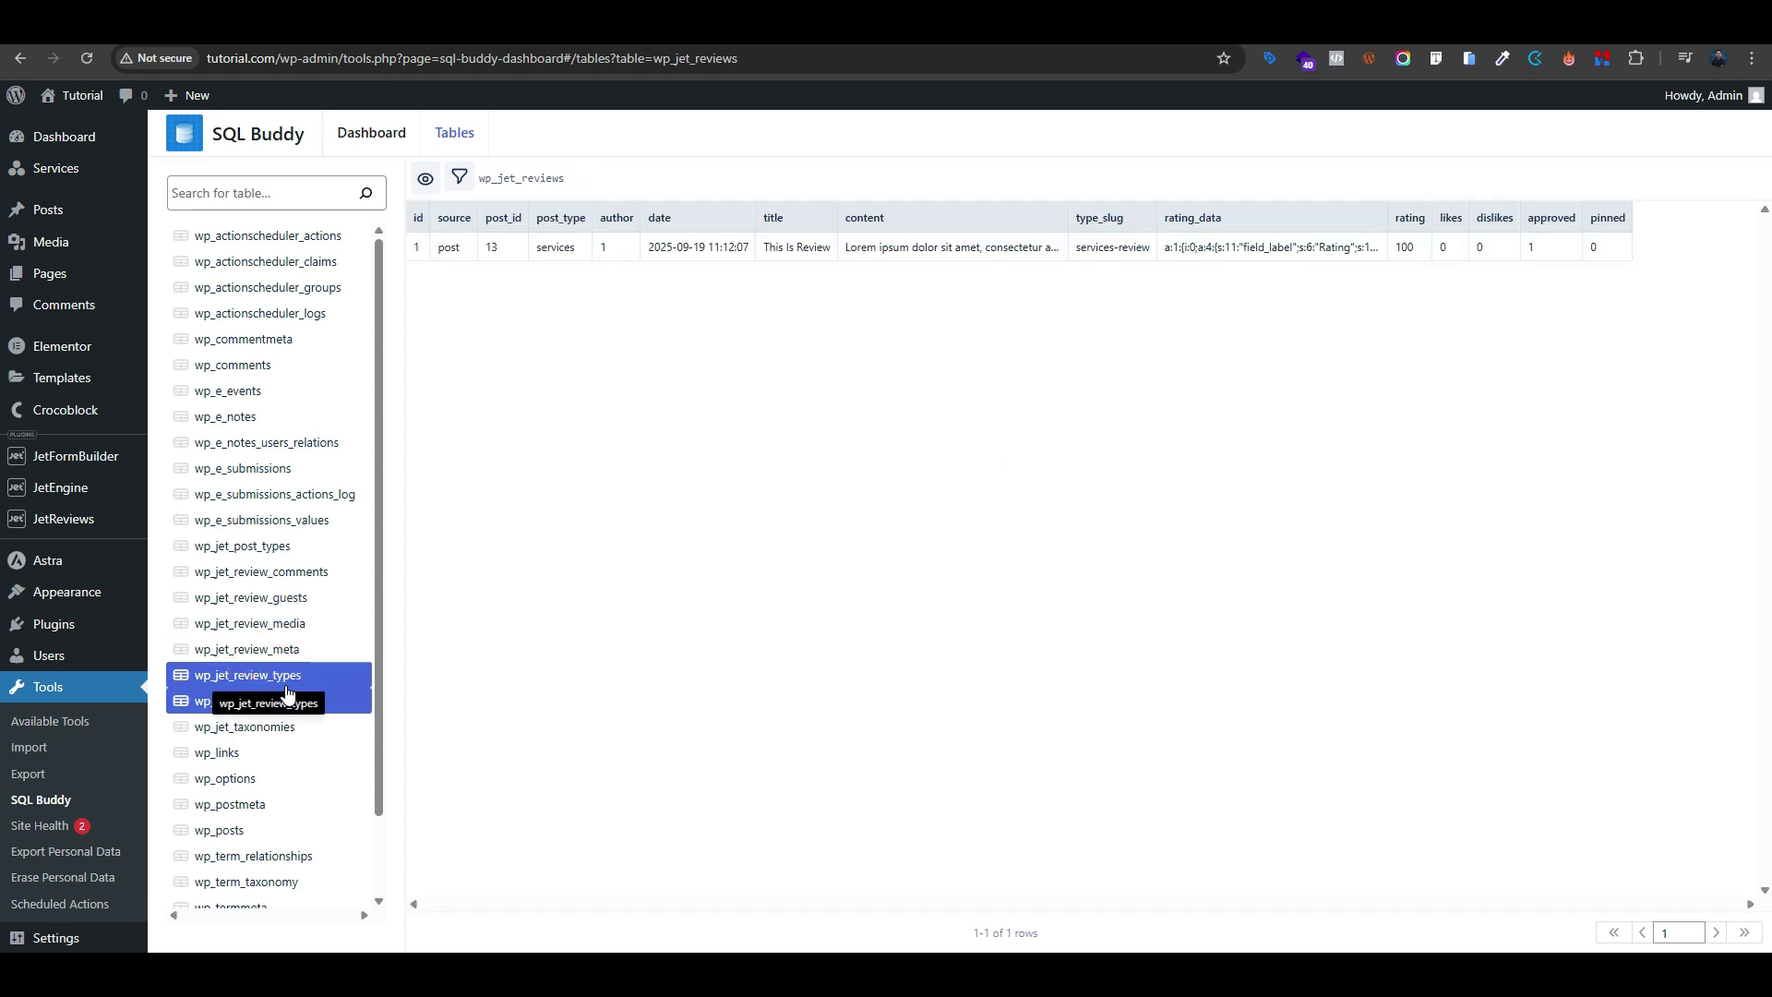
Switch to the live service page and examine the existing review's title, text and image
click(1204, 42)
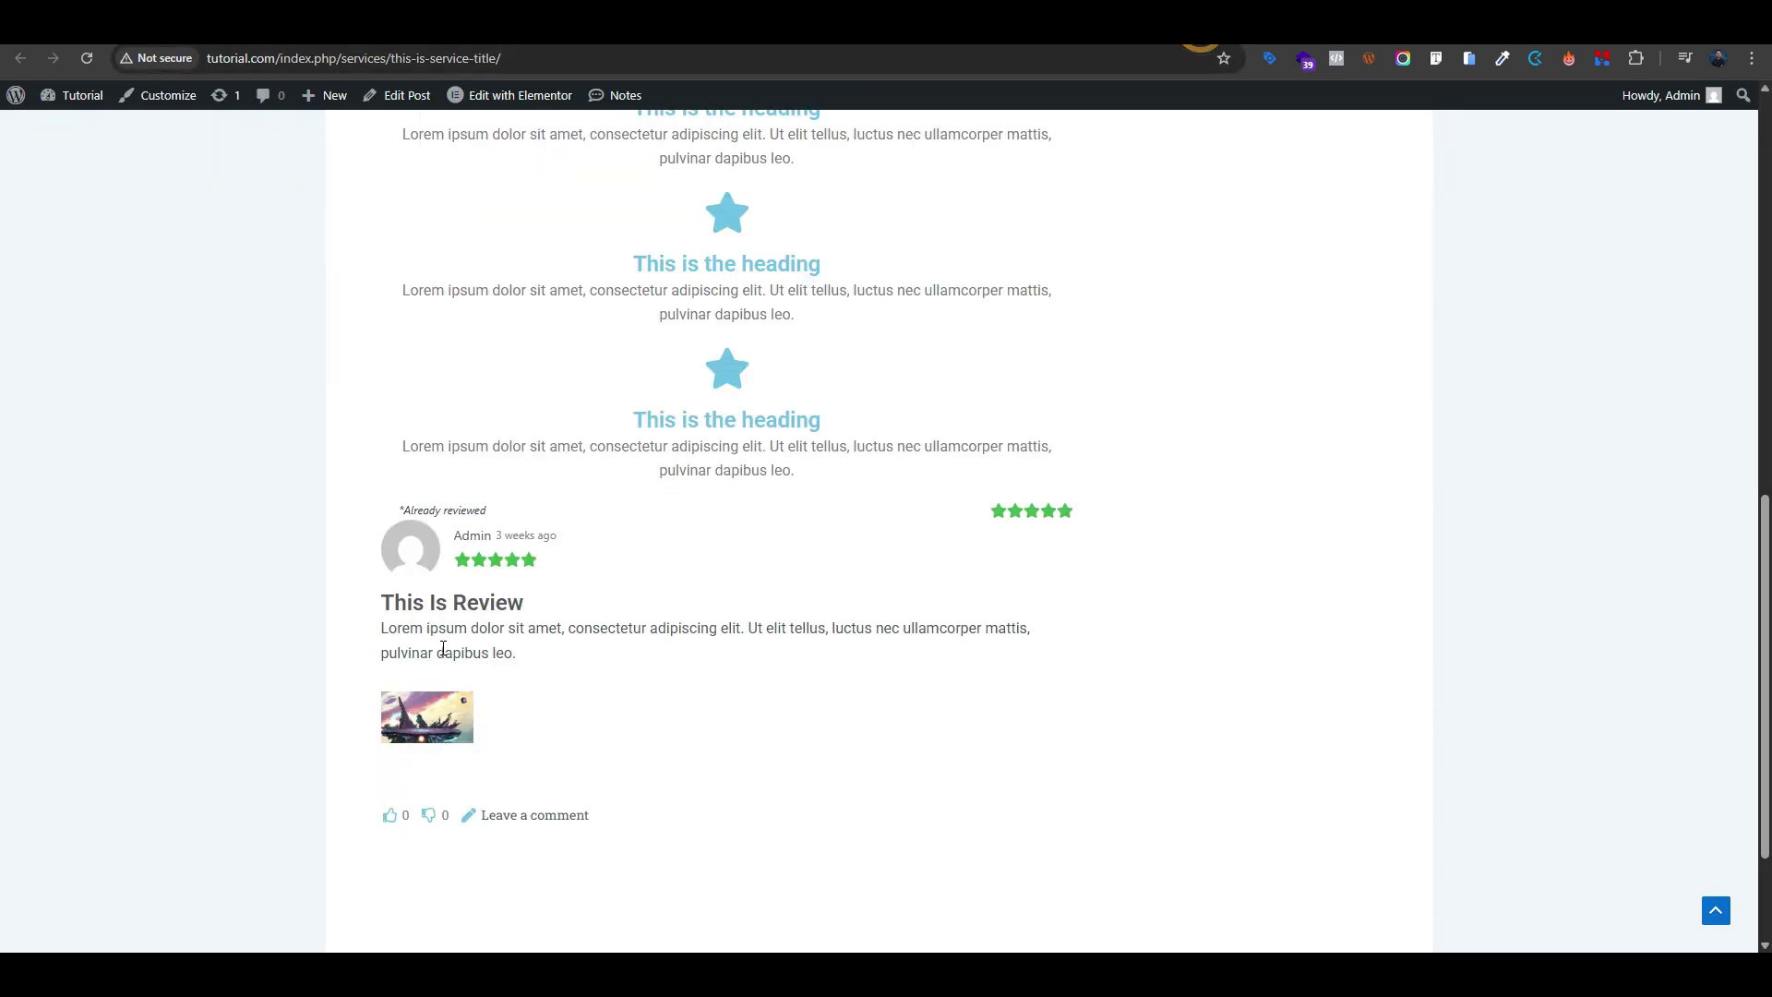
drag(381, 601, 549, 638)
click(582, 674)
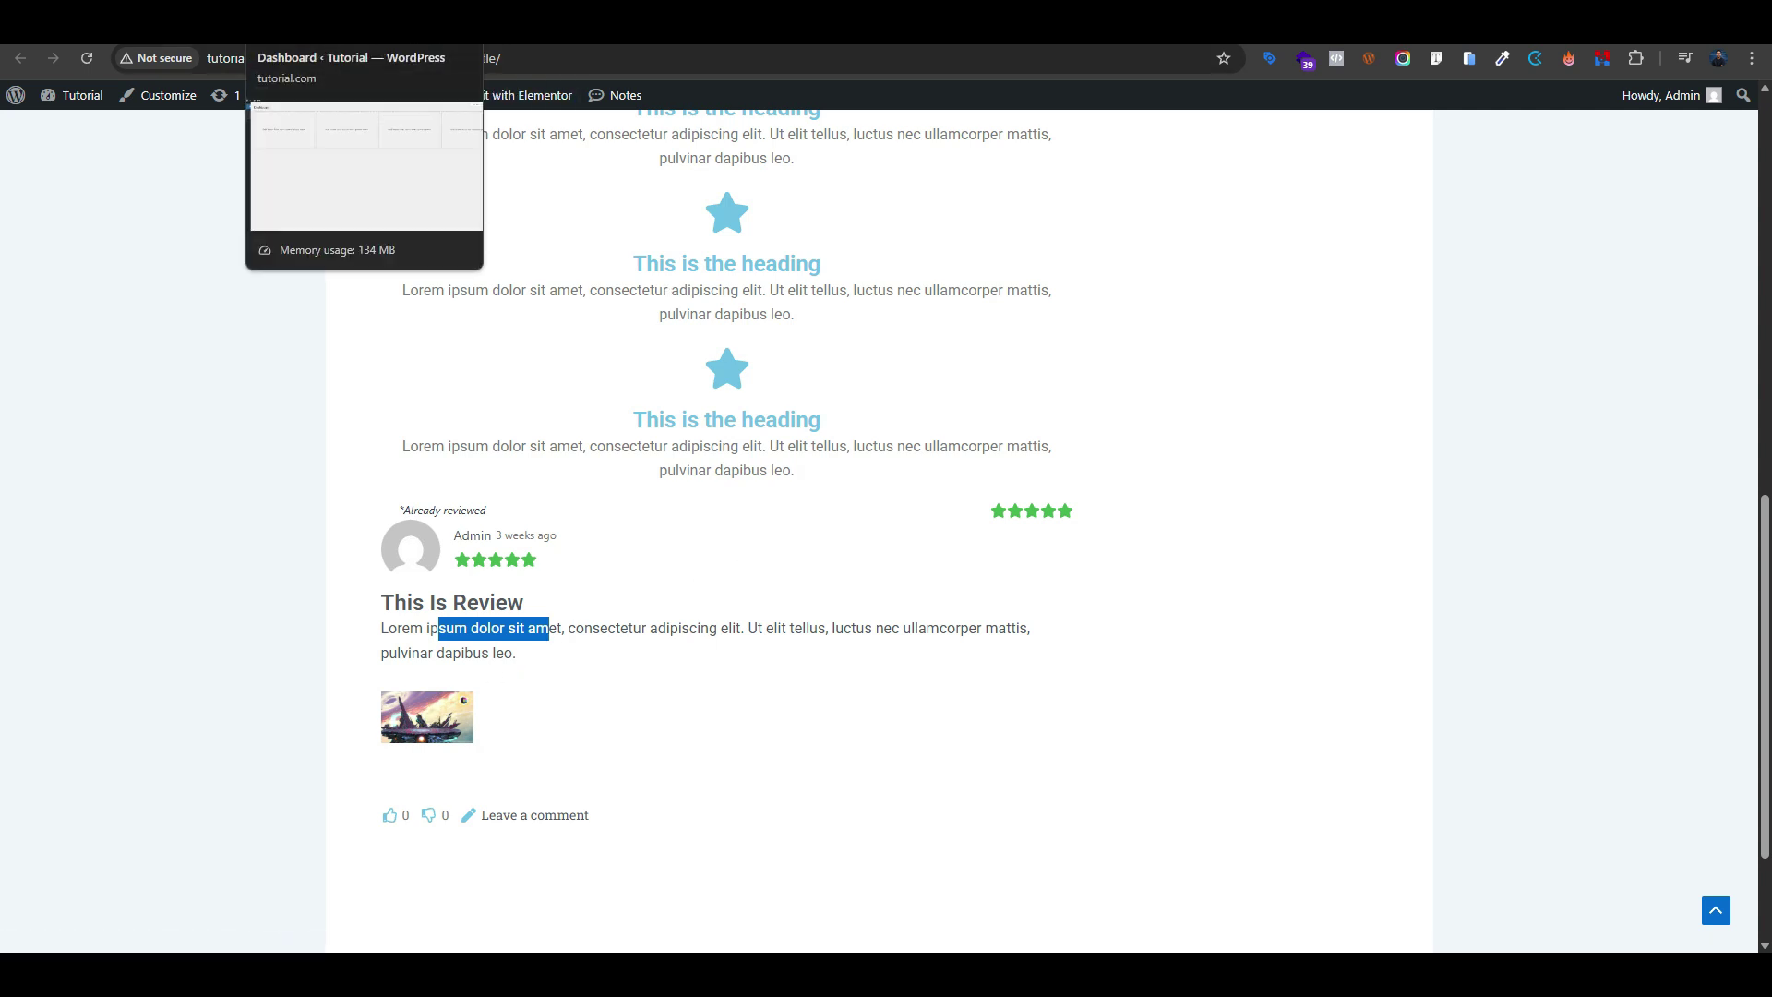
Return to the WordPress dashboard and start a new query in JetEngine's Query Builder
click(360, 25)
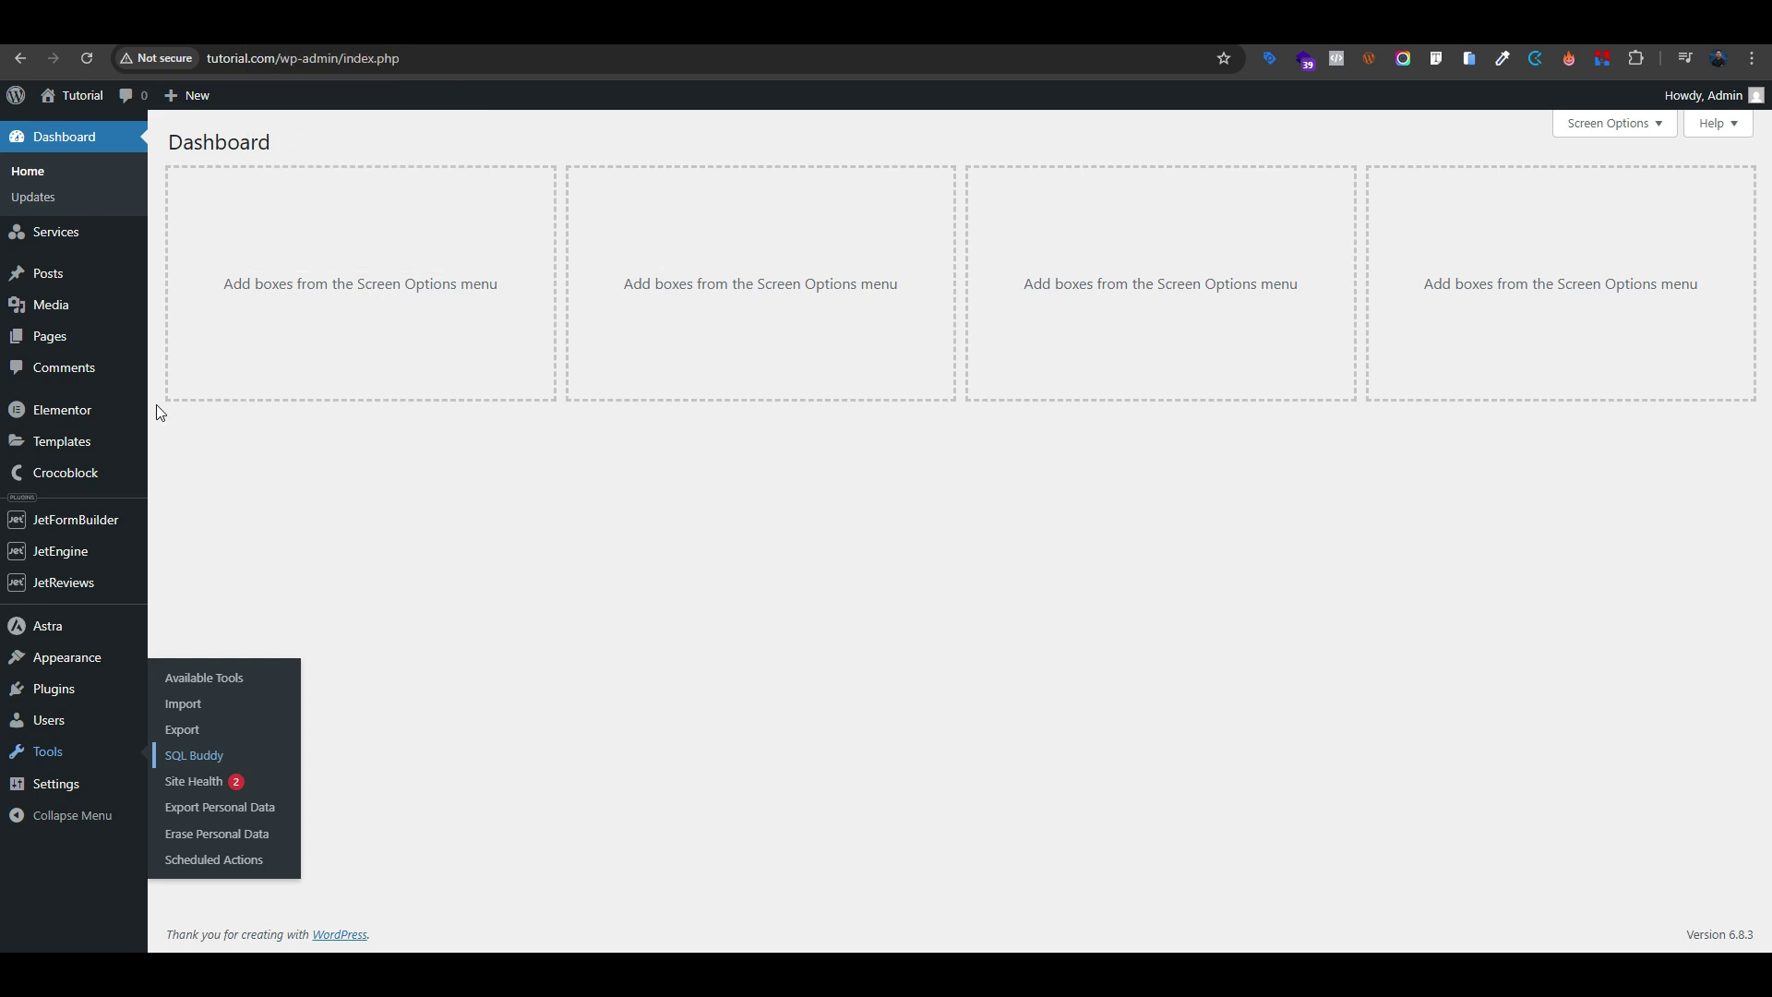
mouse_move(74, 556)
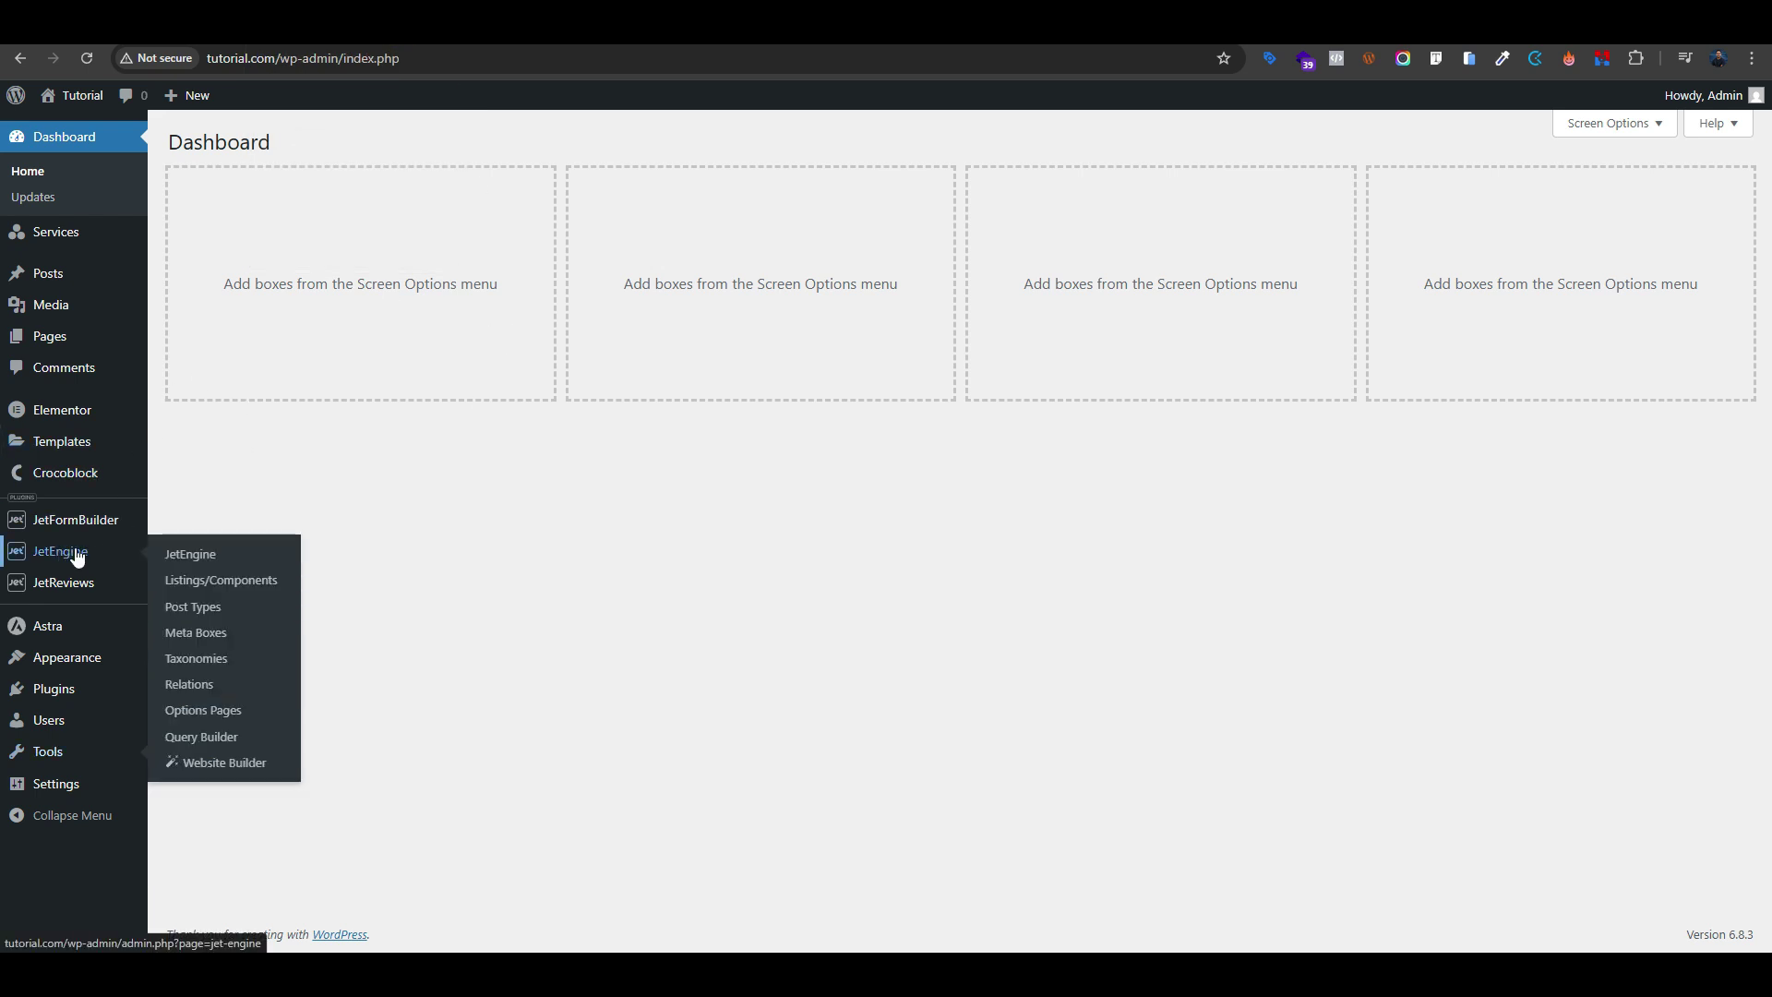
click(205, 736)
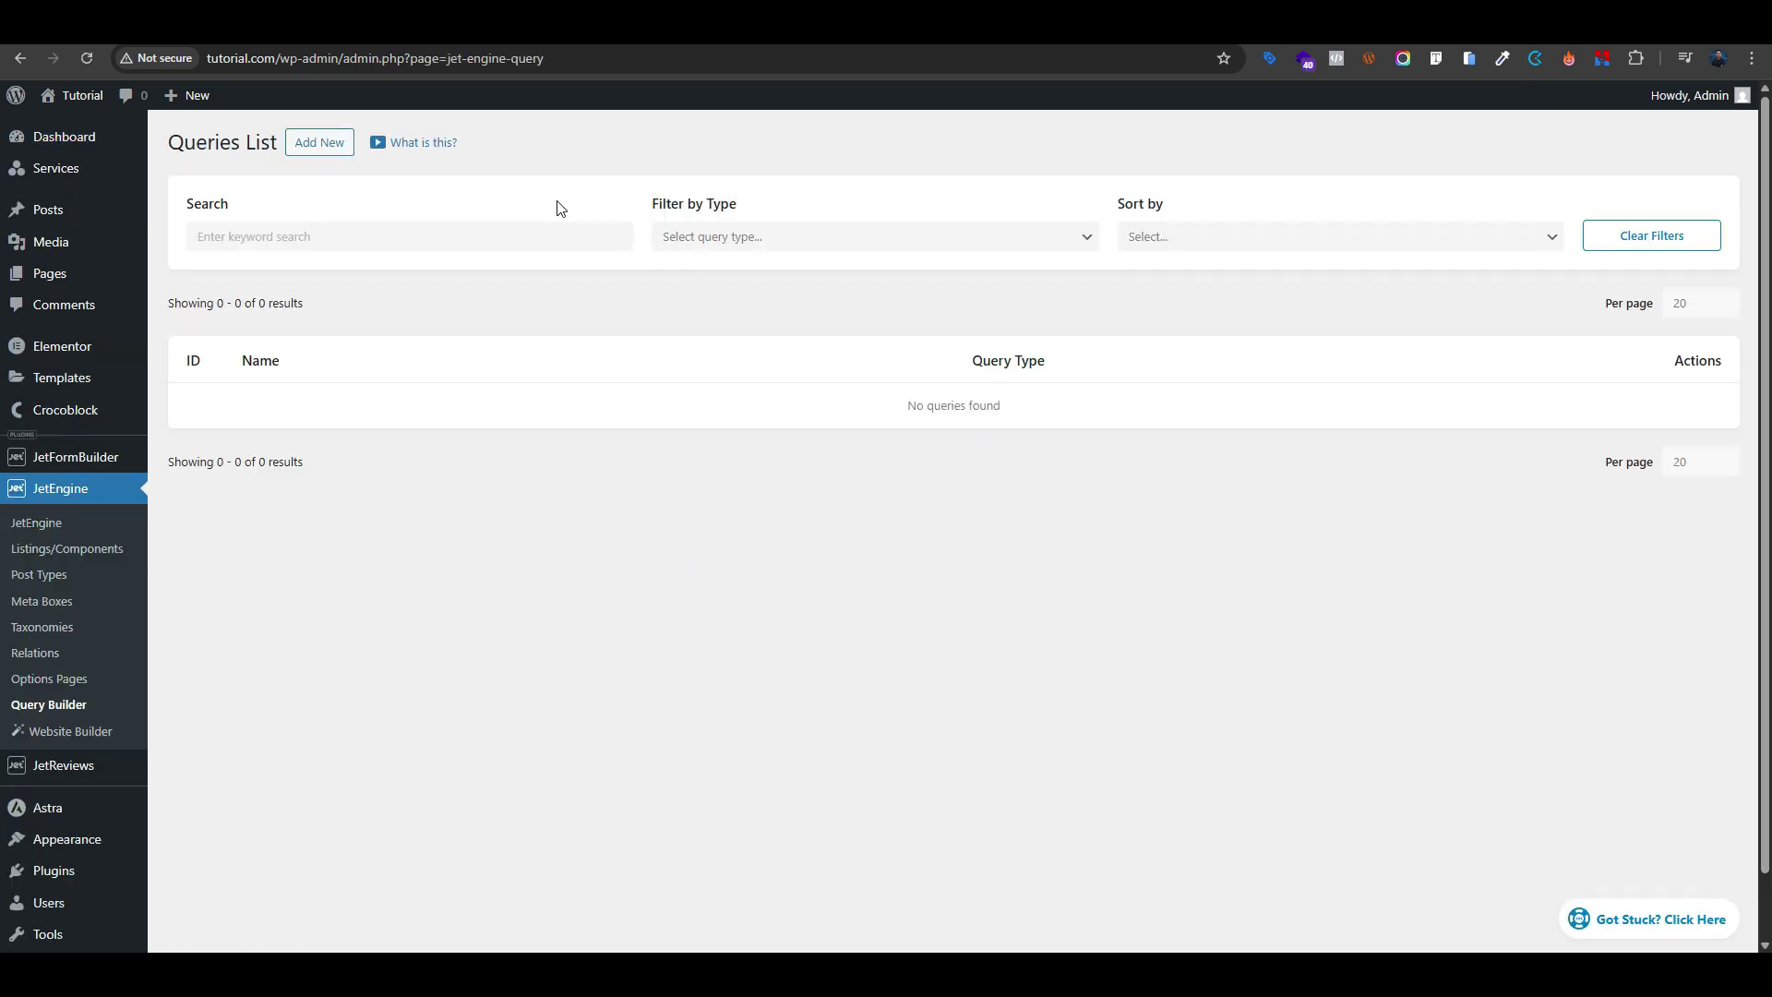
click(319, 142)
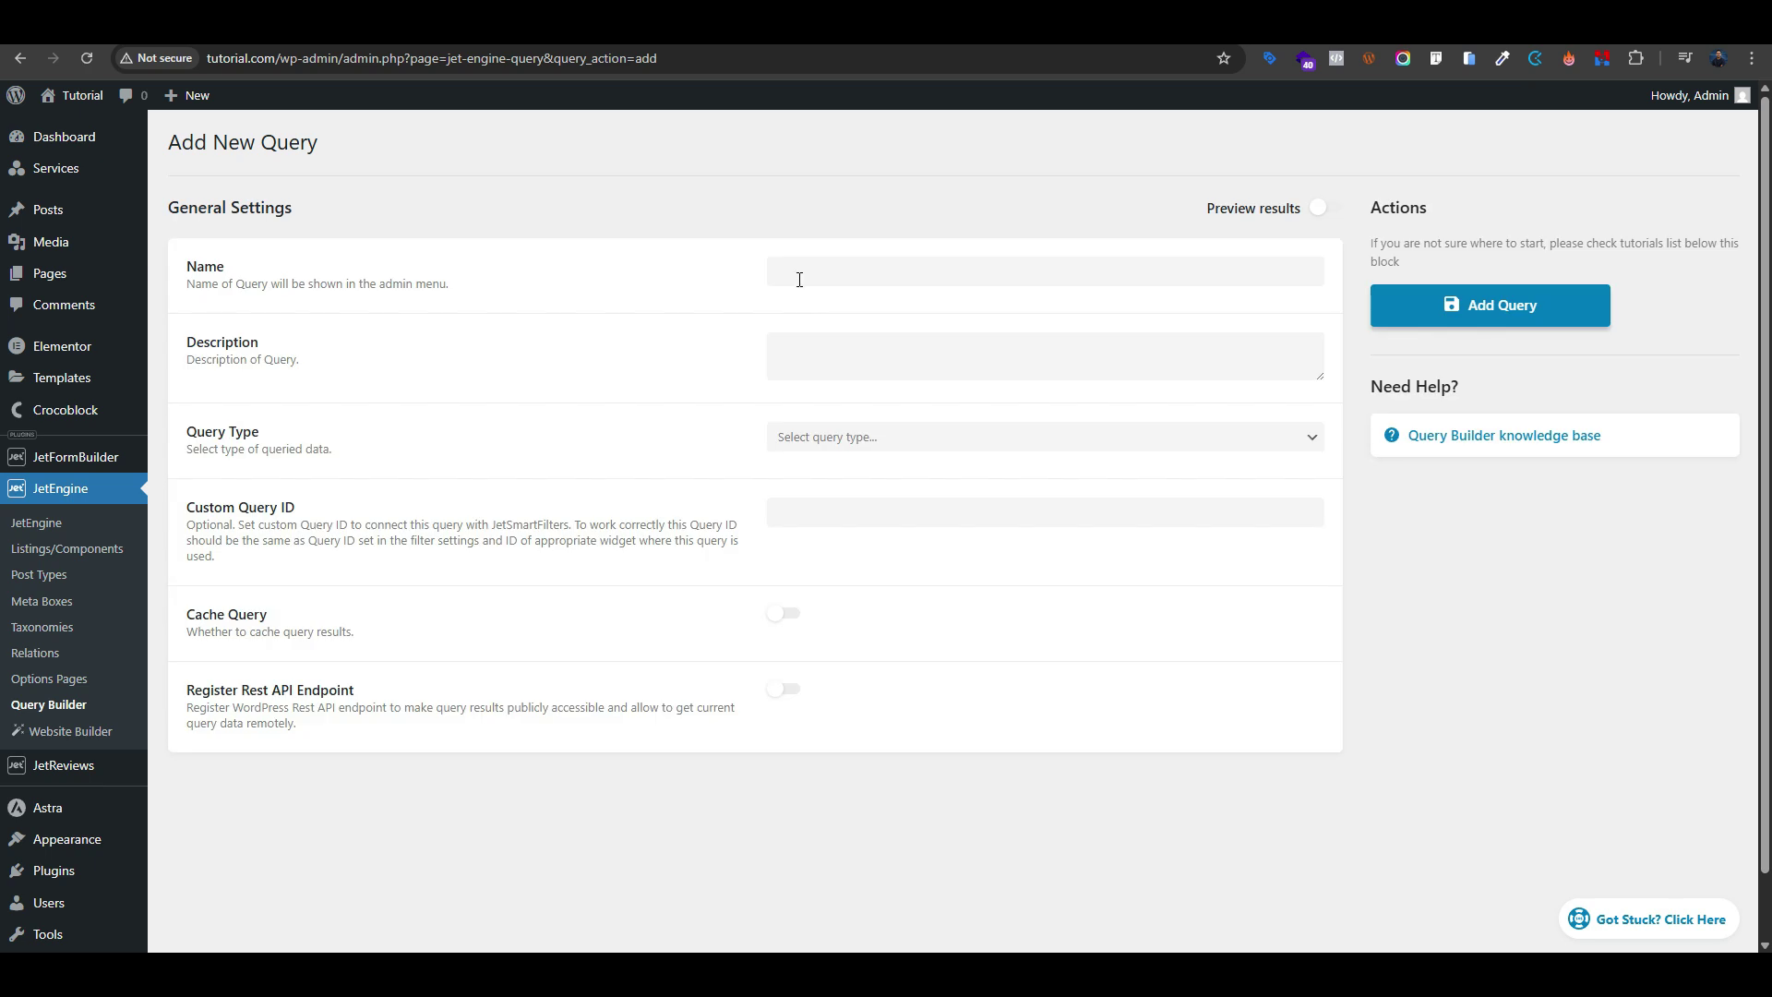
Name the new query Query For Review Media and set its type to SQL/AI Query
click(804, 266)
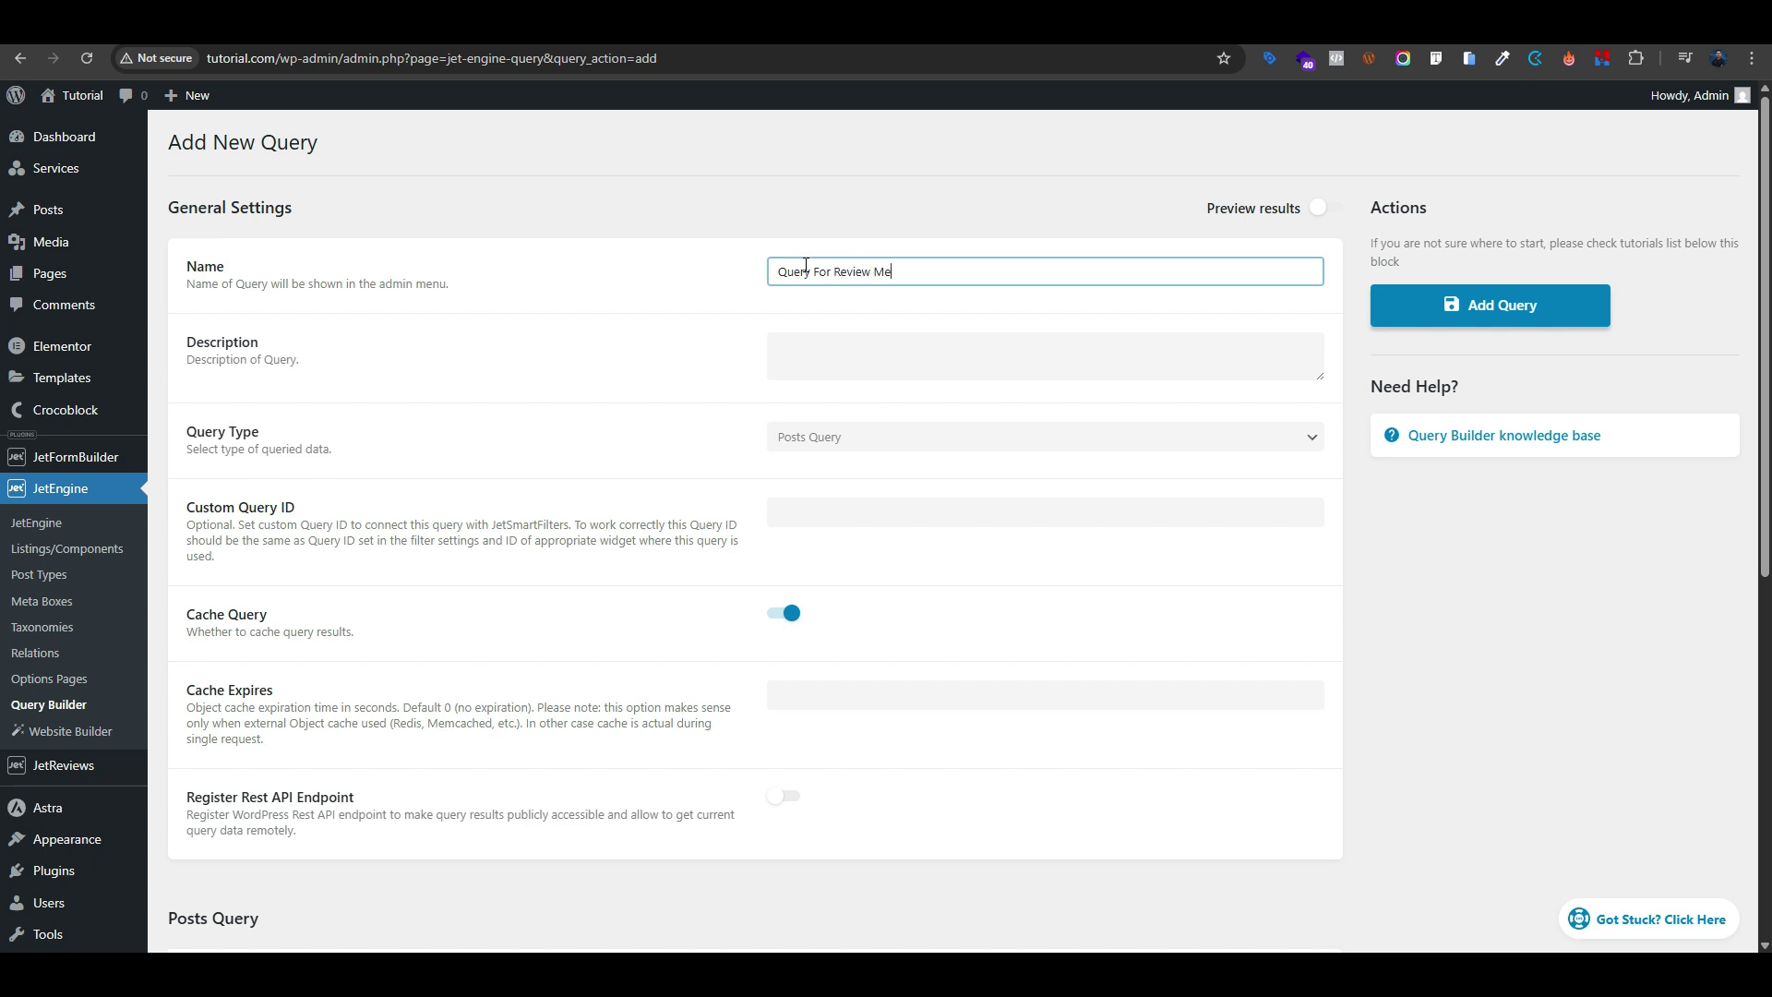
click(535, 325)
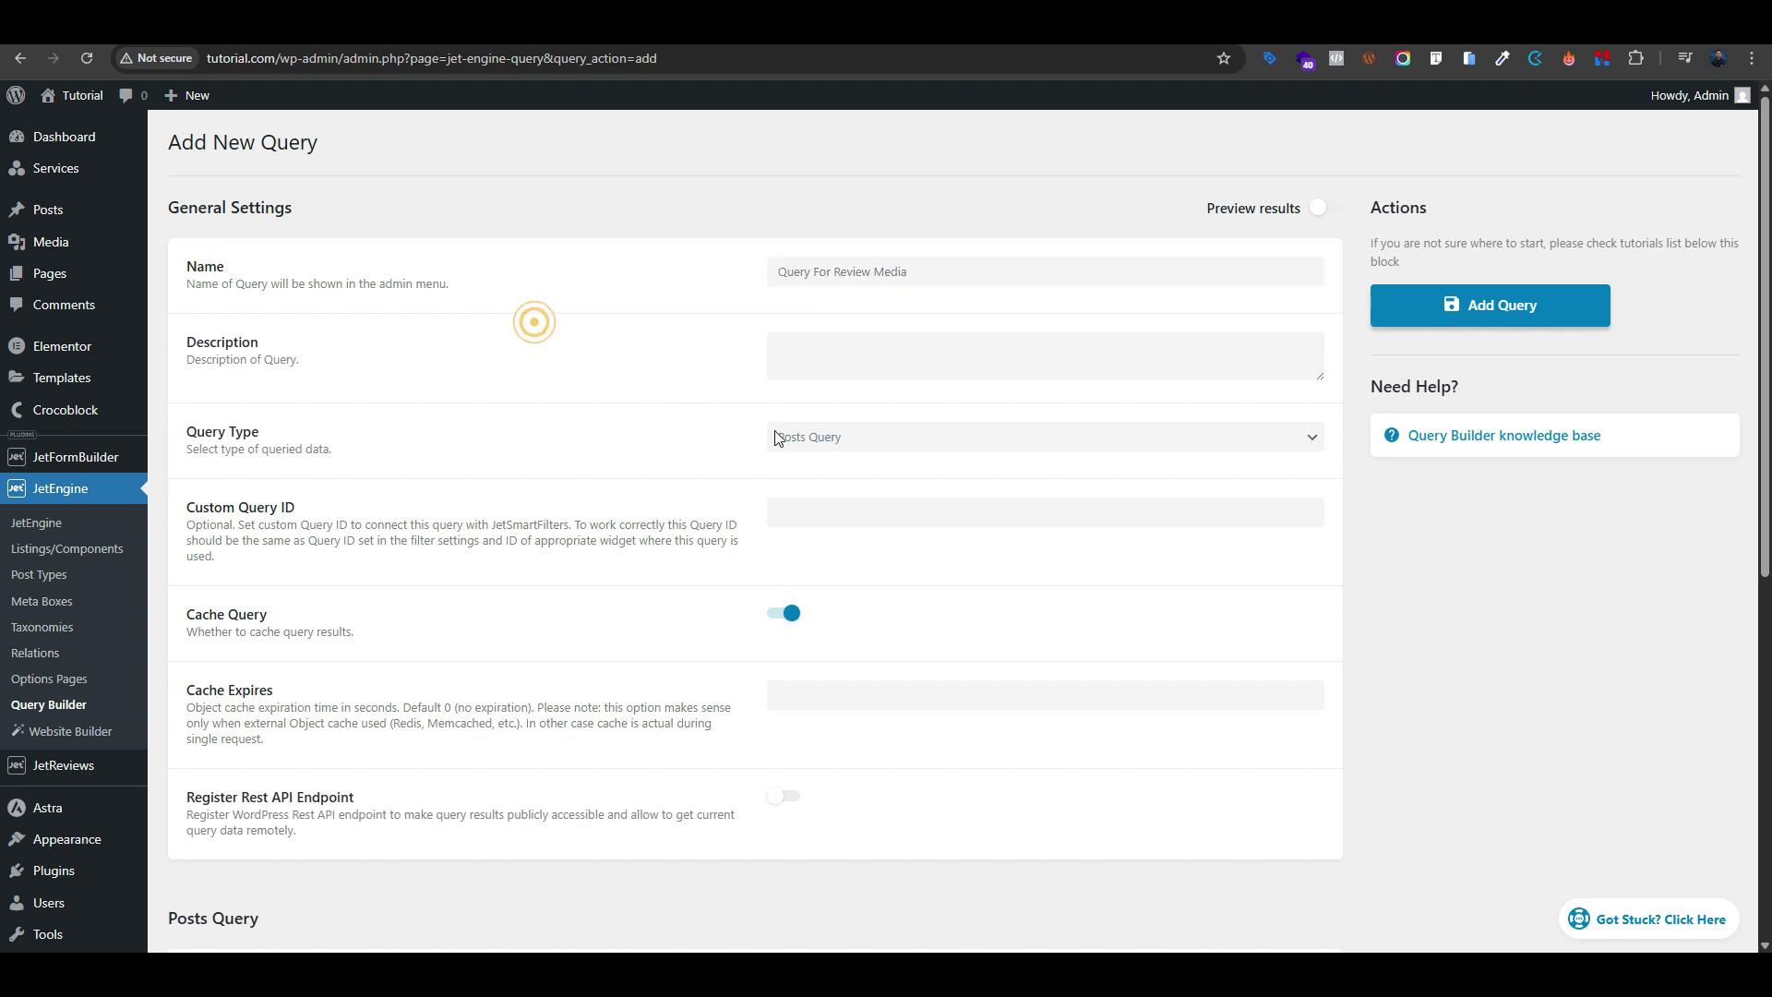
click(806, 441)
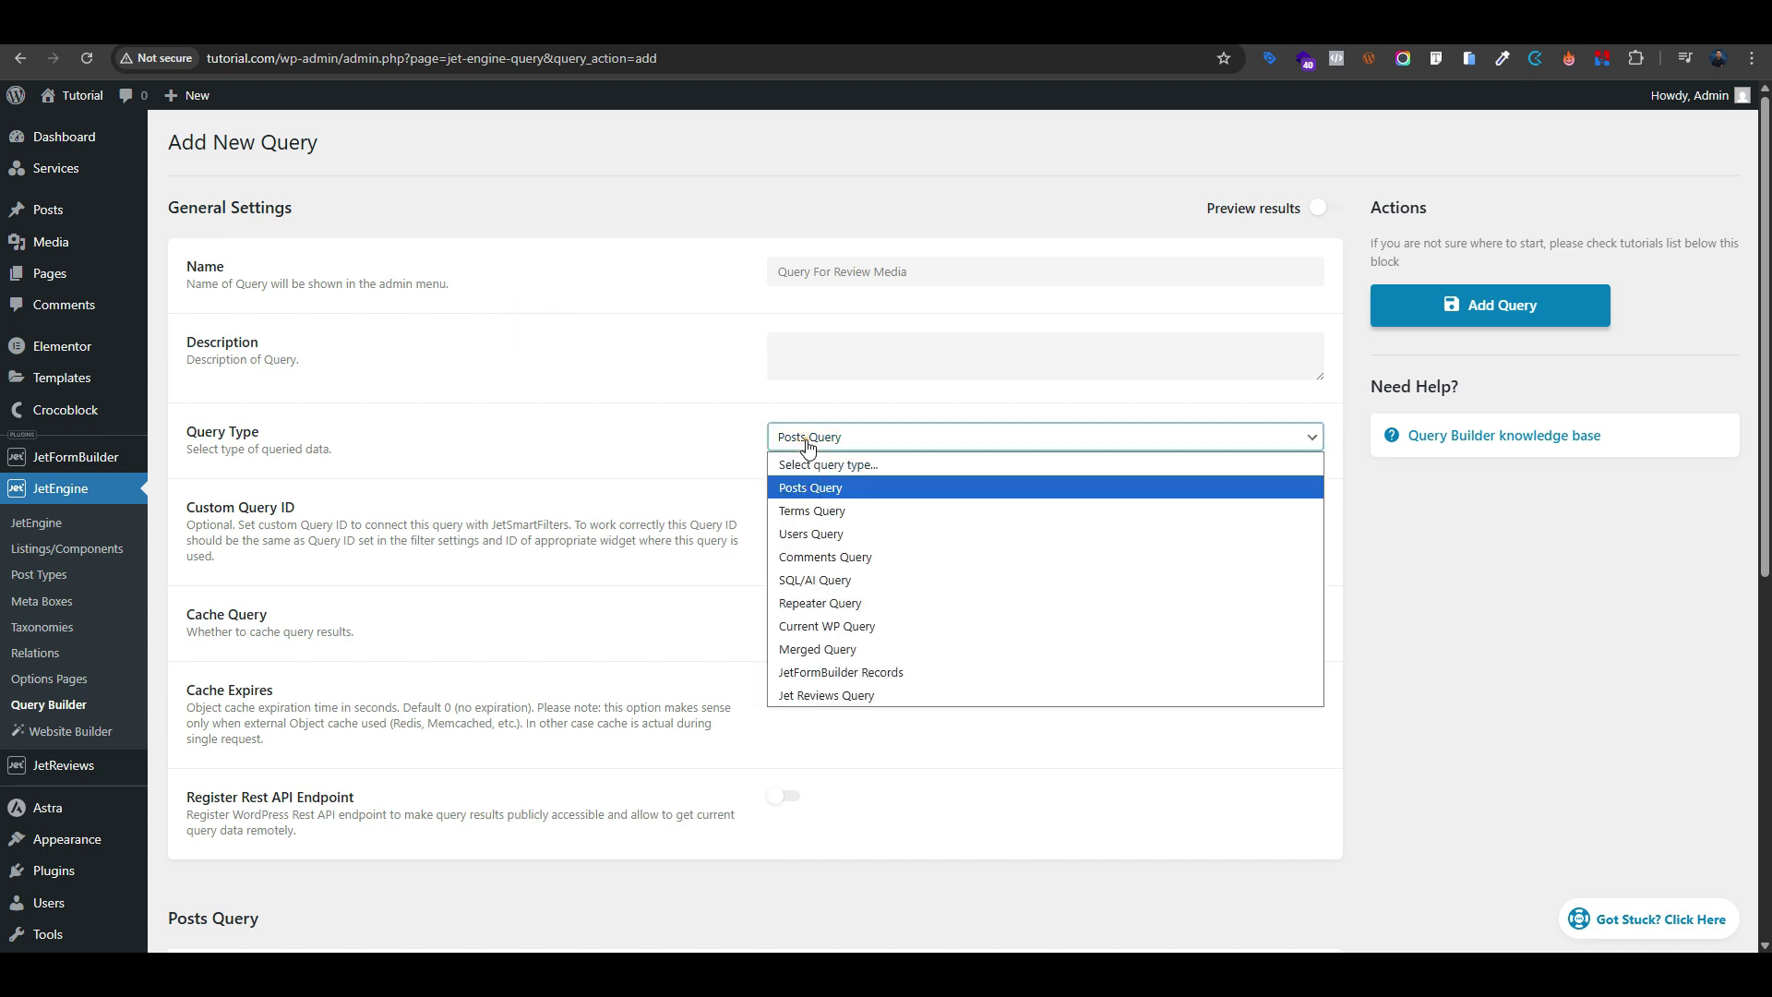
click(854, 589)
scroll(886, 462, down, 4)
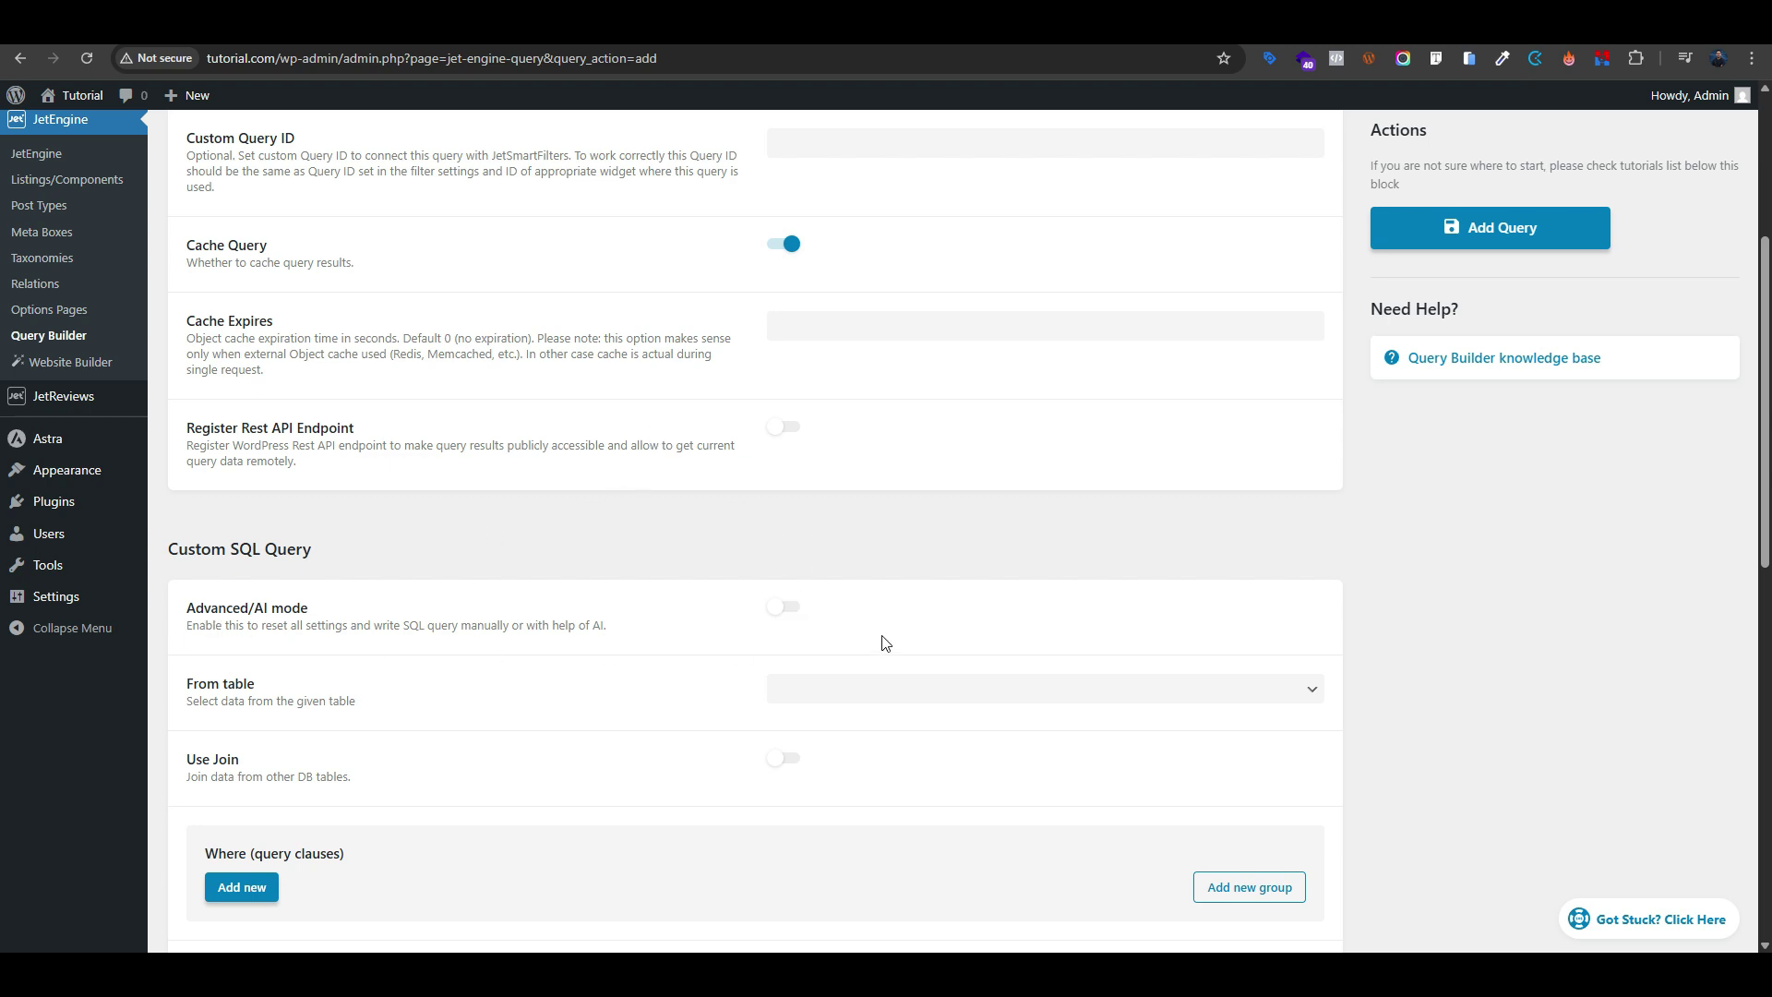
scroll(886, 644, down, 2)
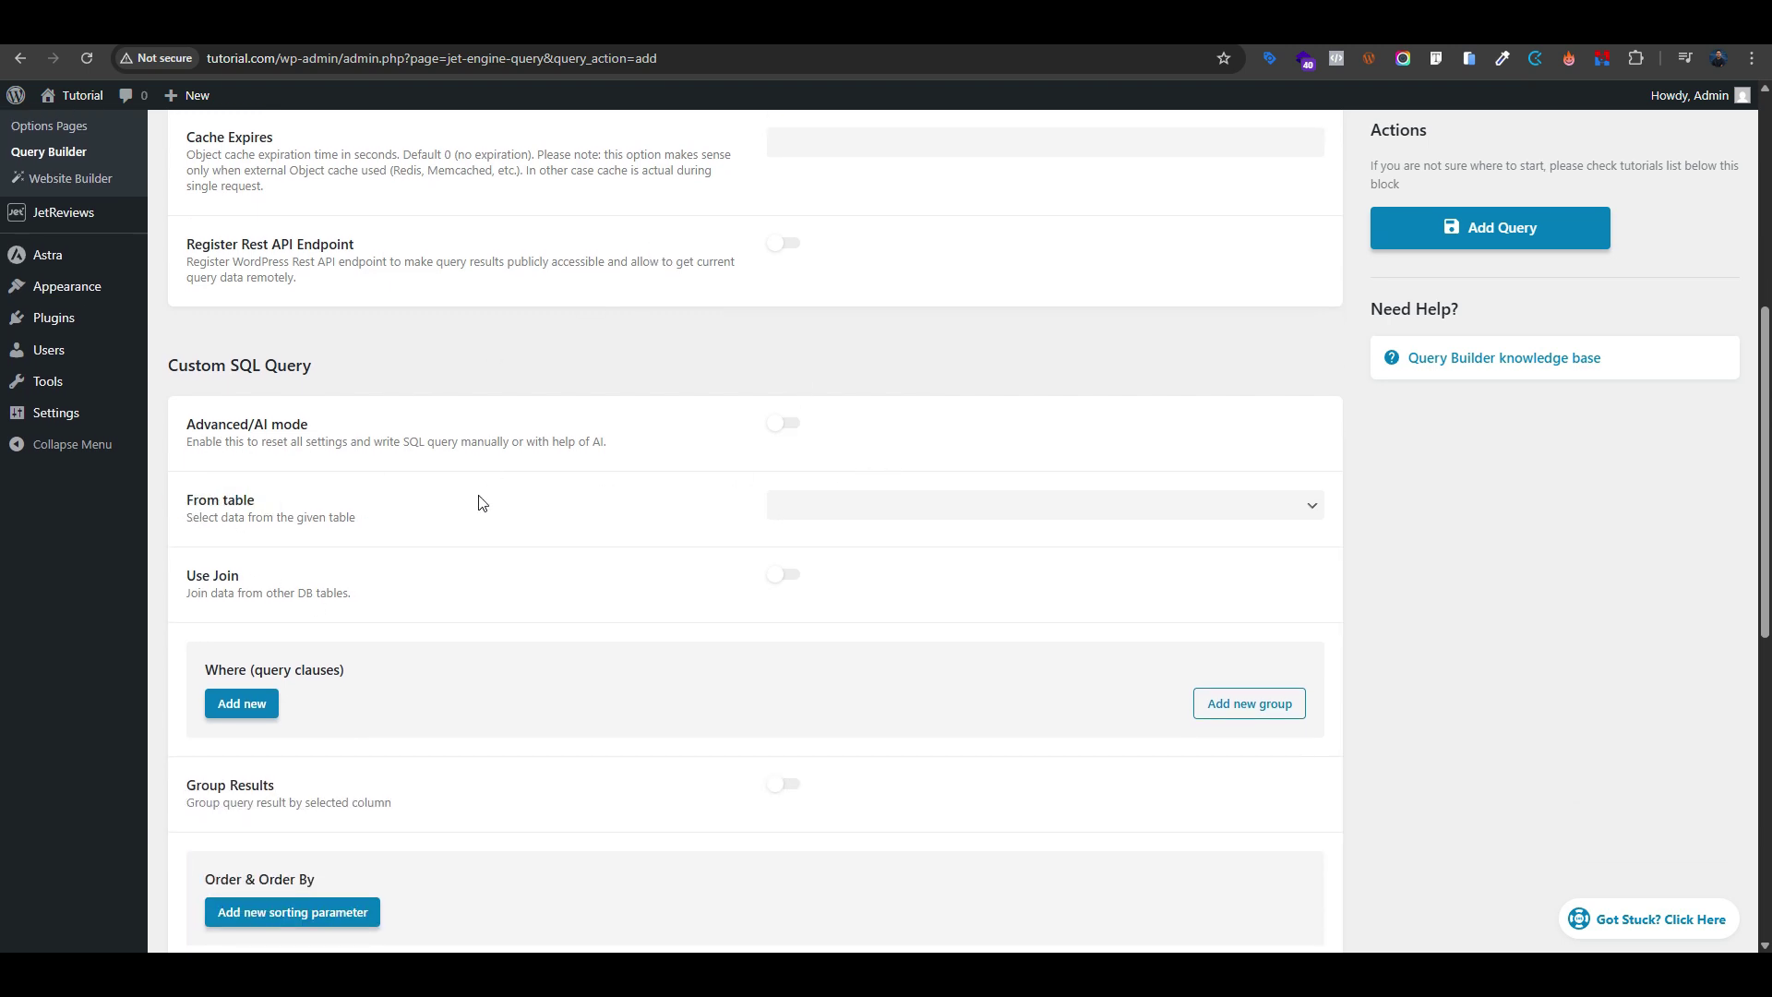
click(477, 493)
click(787, 425)
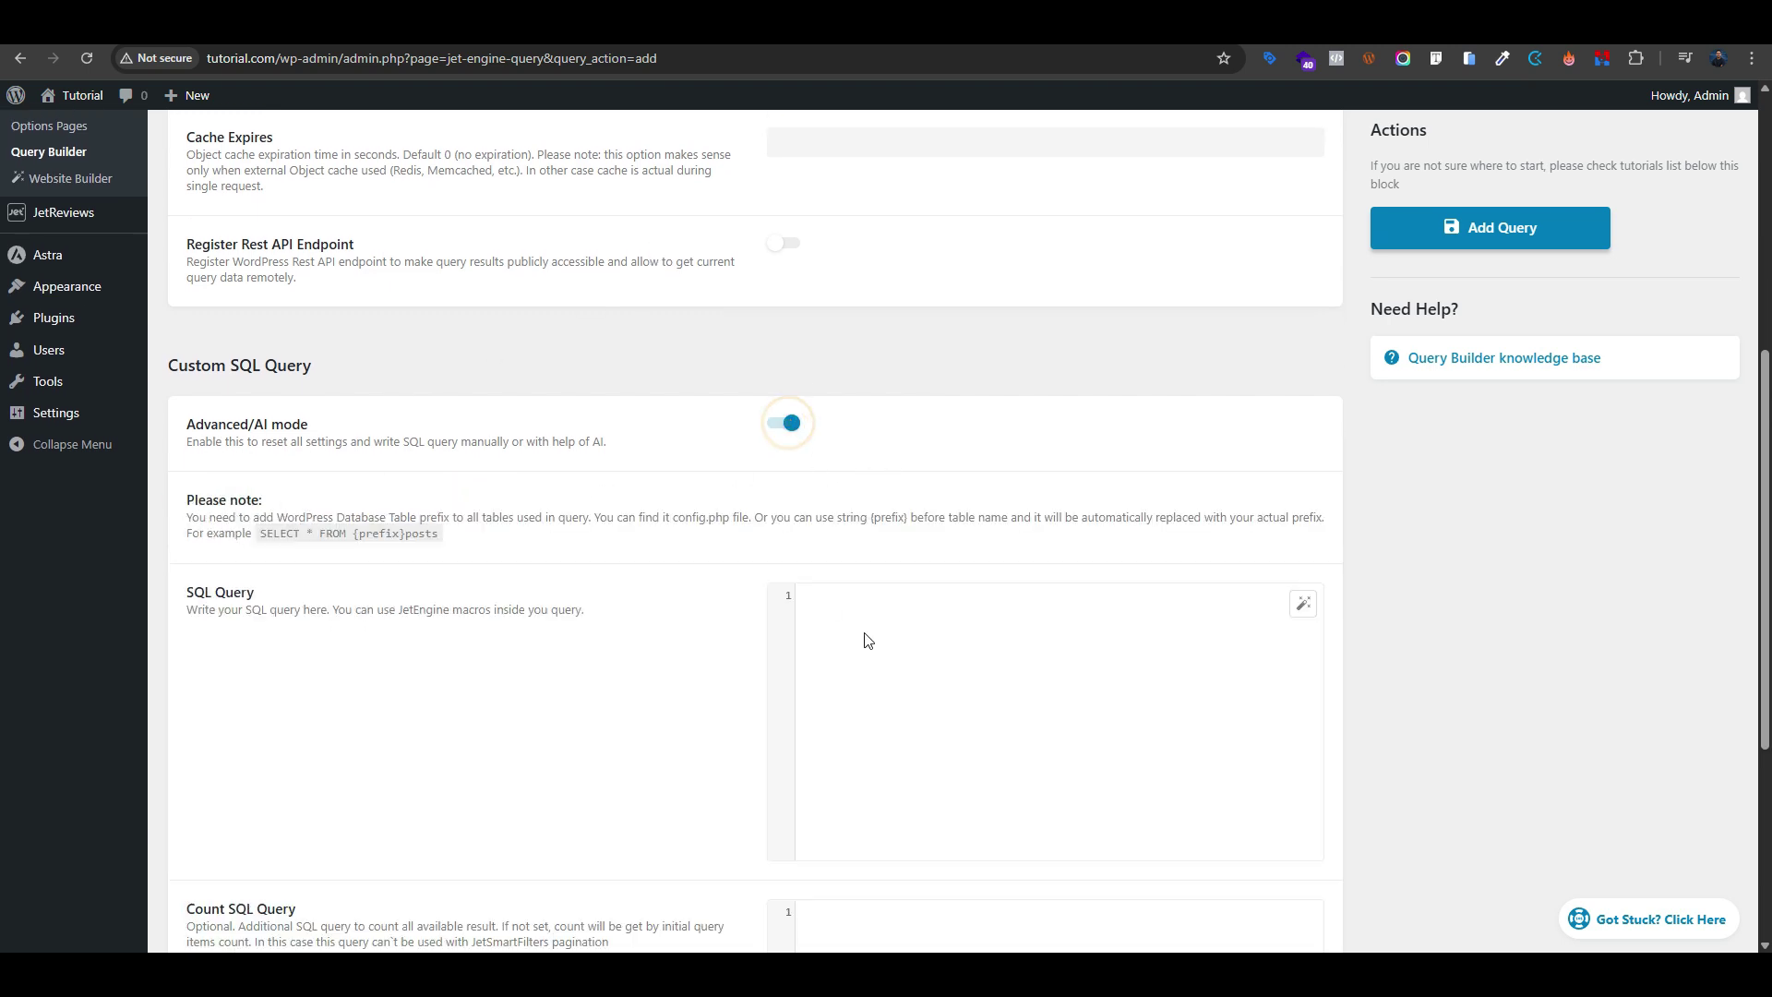
scroll(863, 637, down, 4)
scroll(746, 582, up, 3)
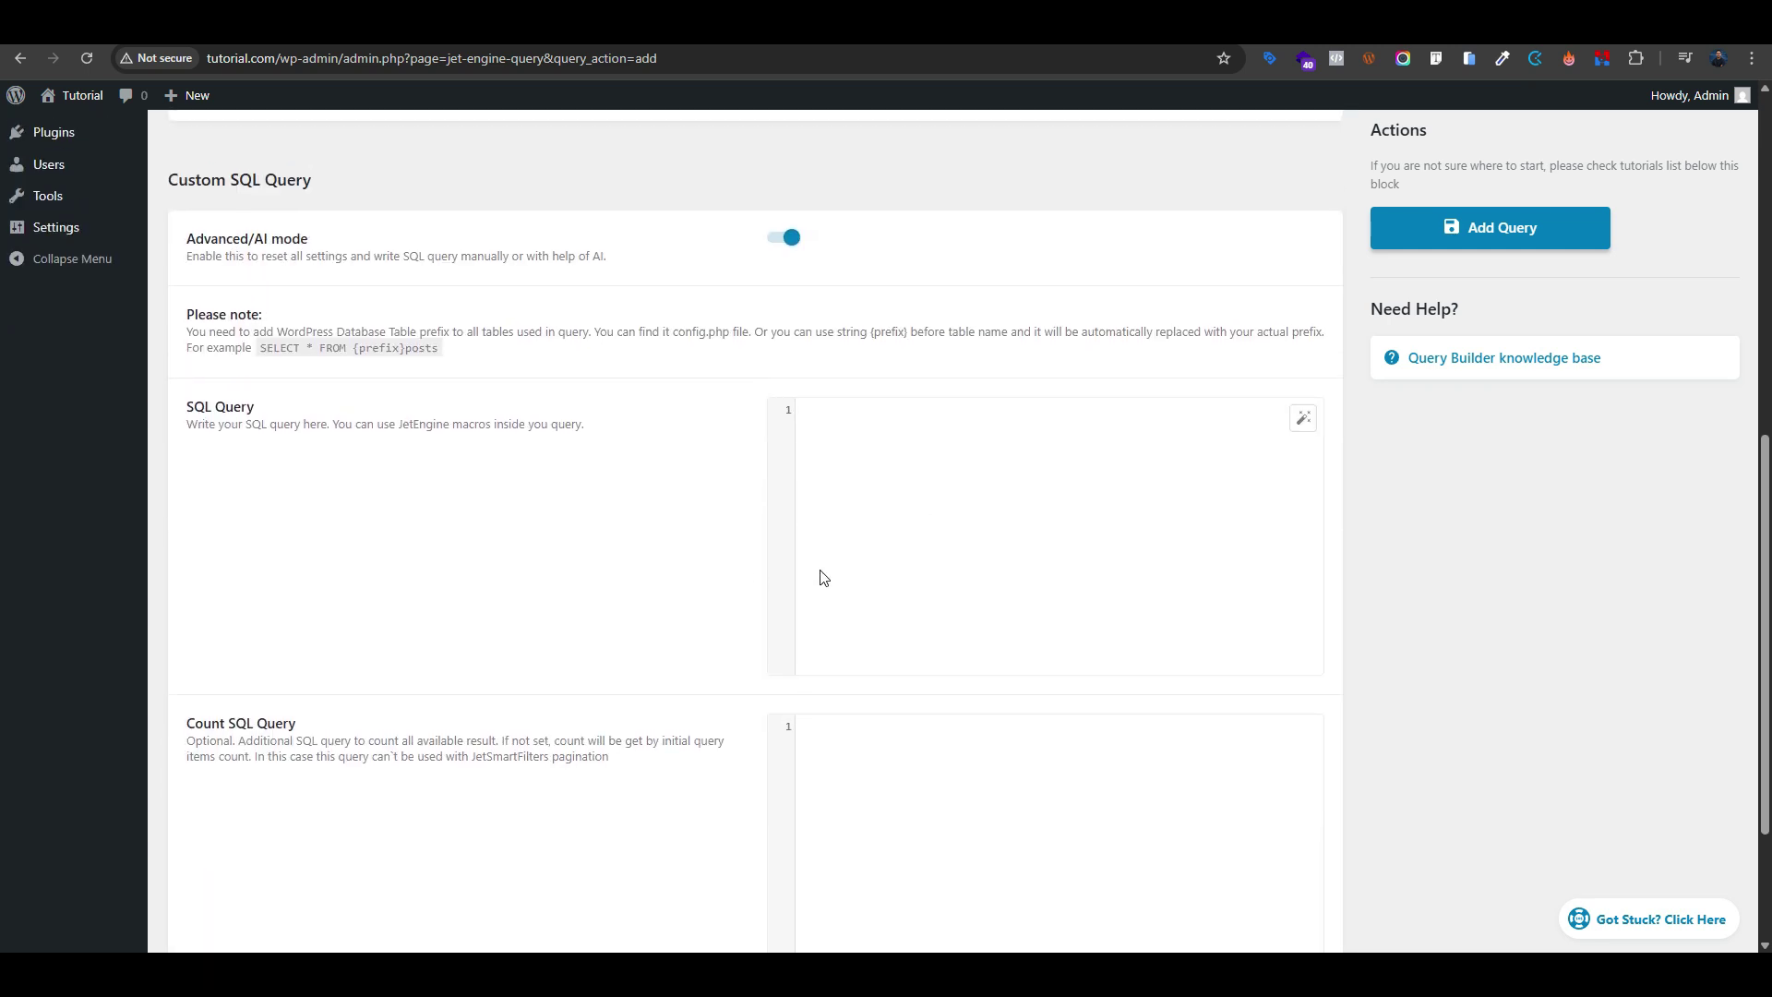
click(782, 325)
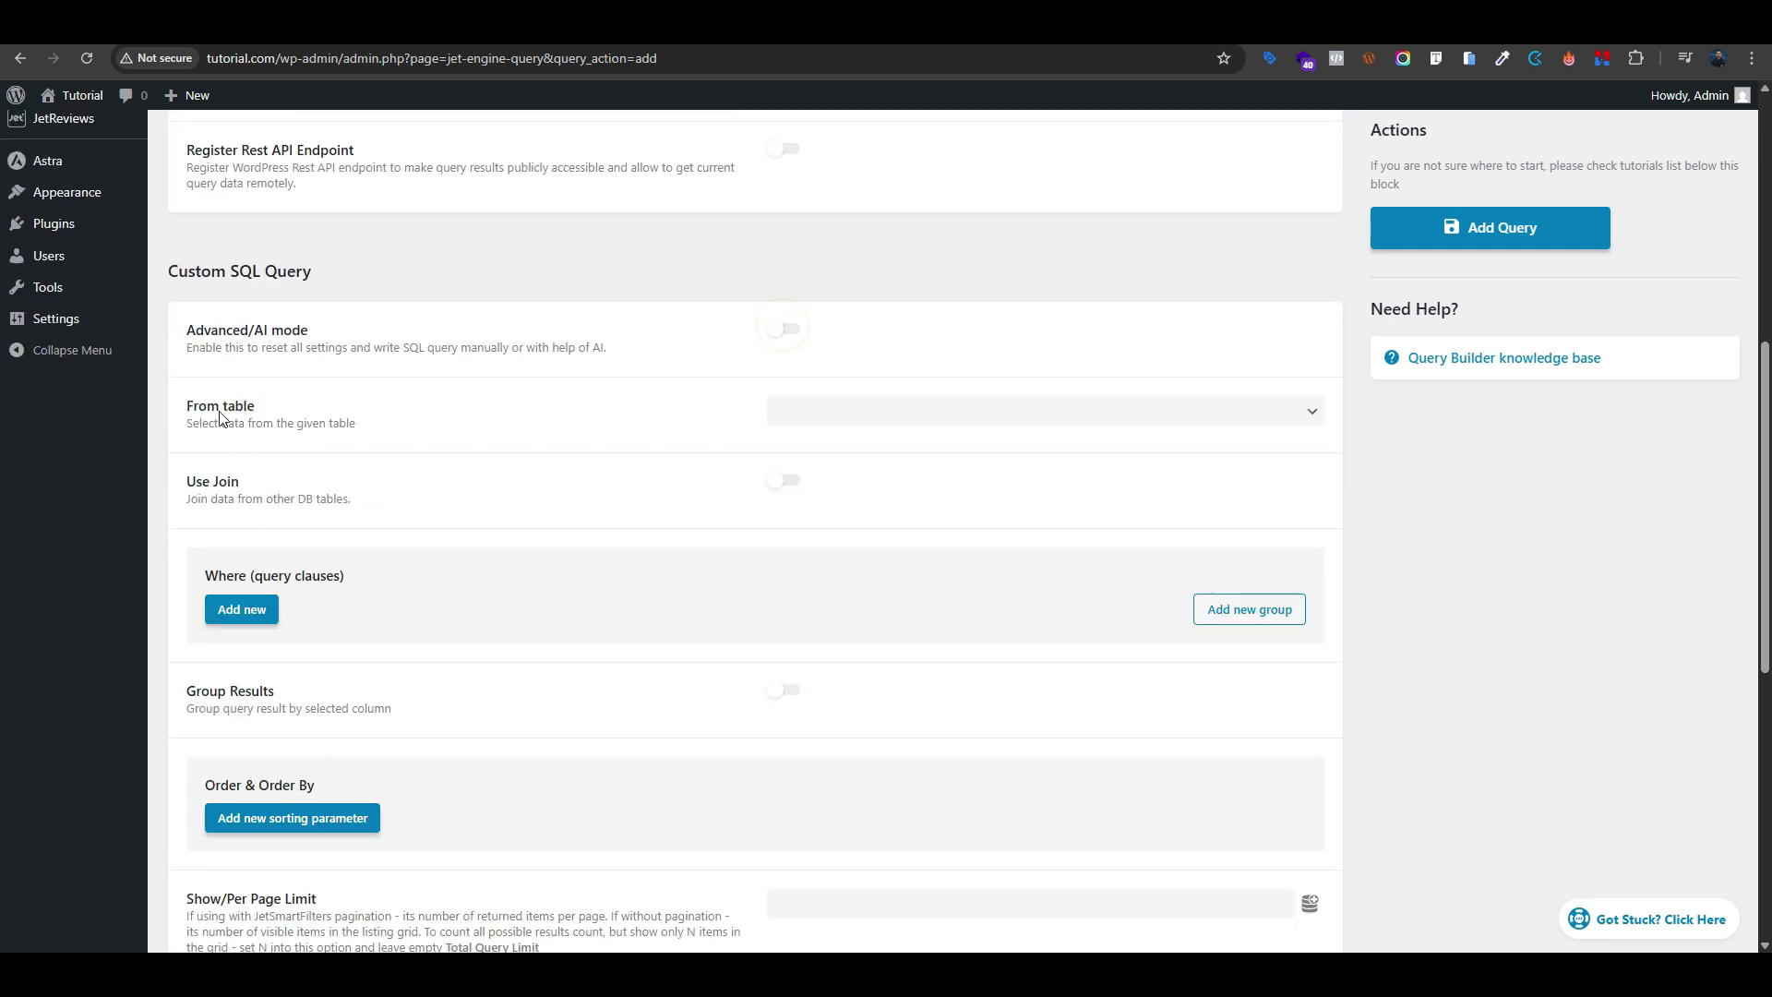
Set the custom SQL query to take its data from the jet_reviews table and enable Use Join
click(848, 425)
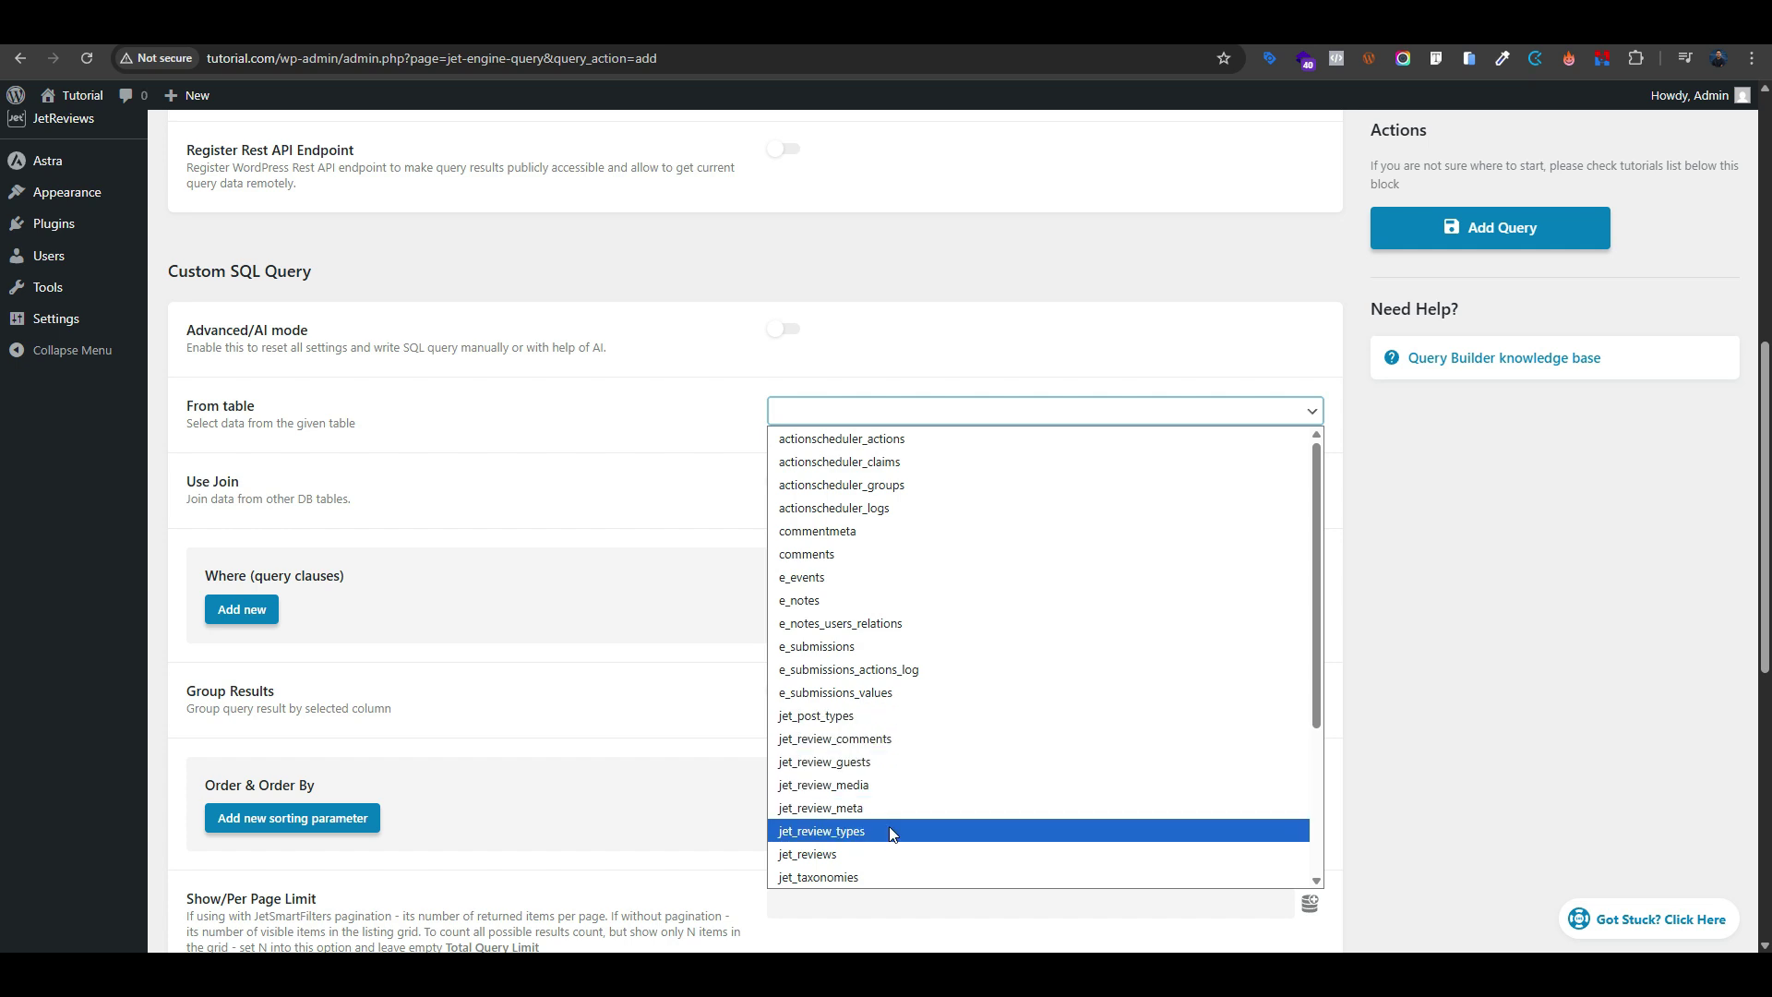
click(850, 856)
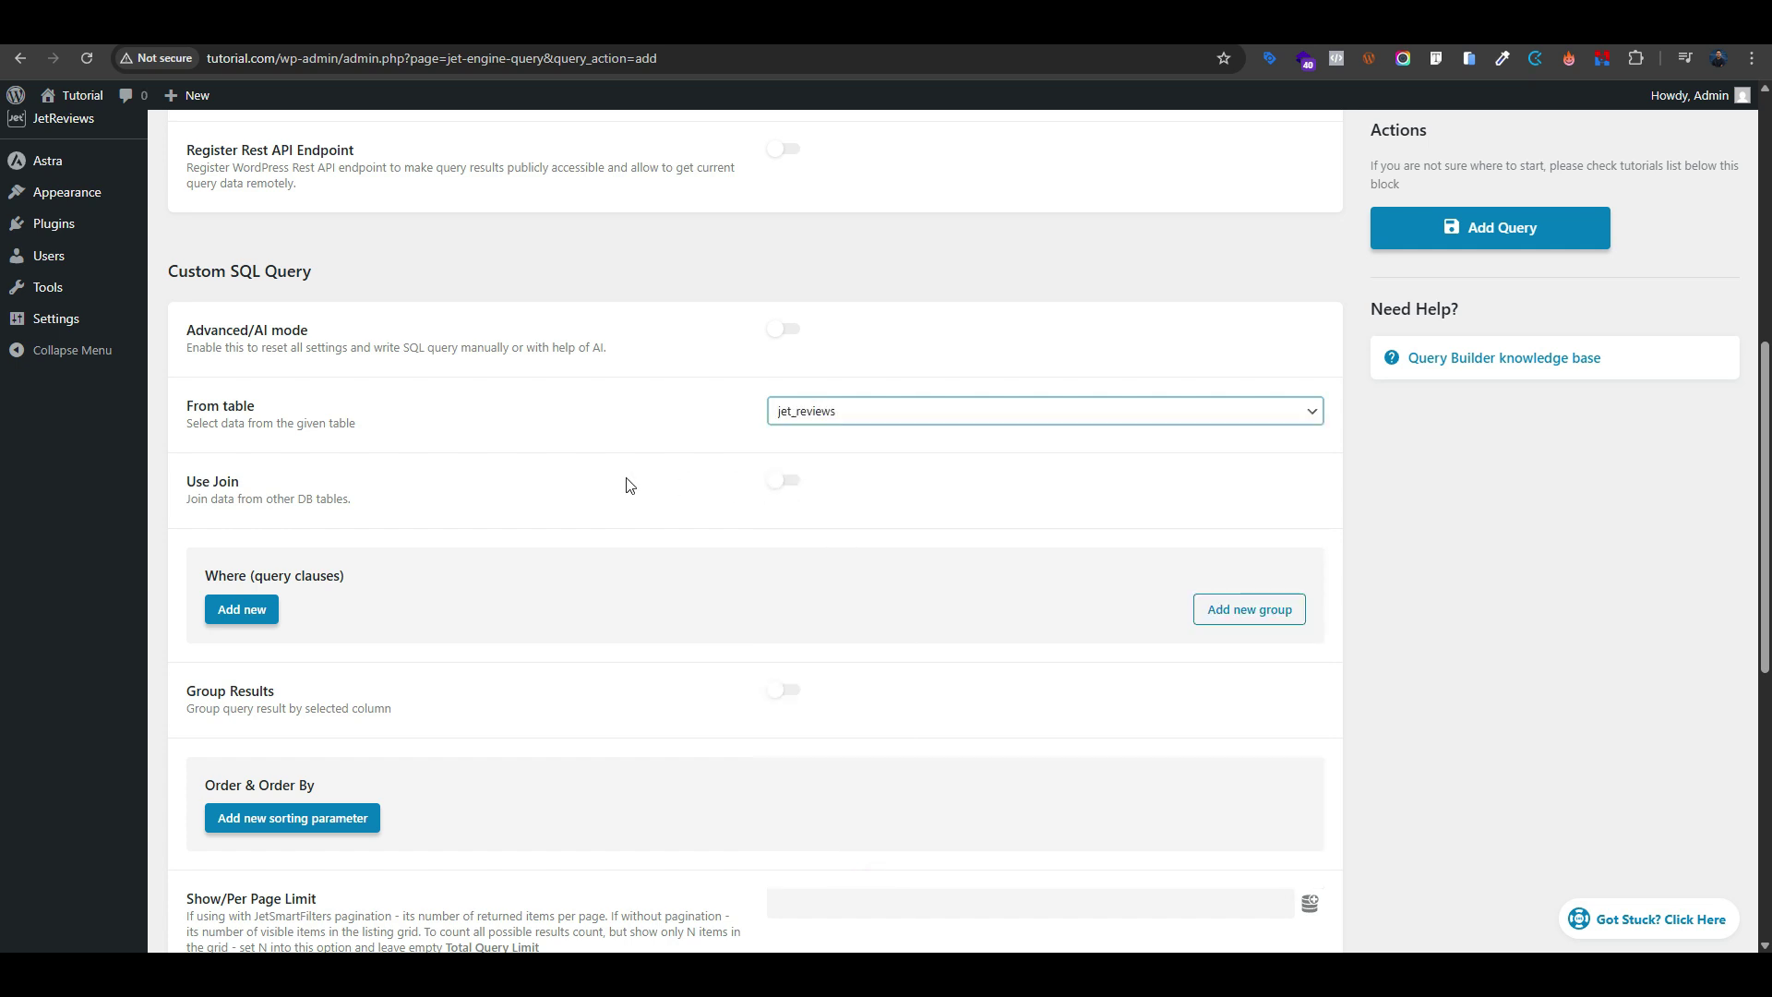
triple_click(176, 484)
click(496, 485)
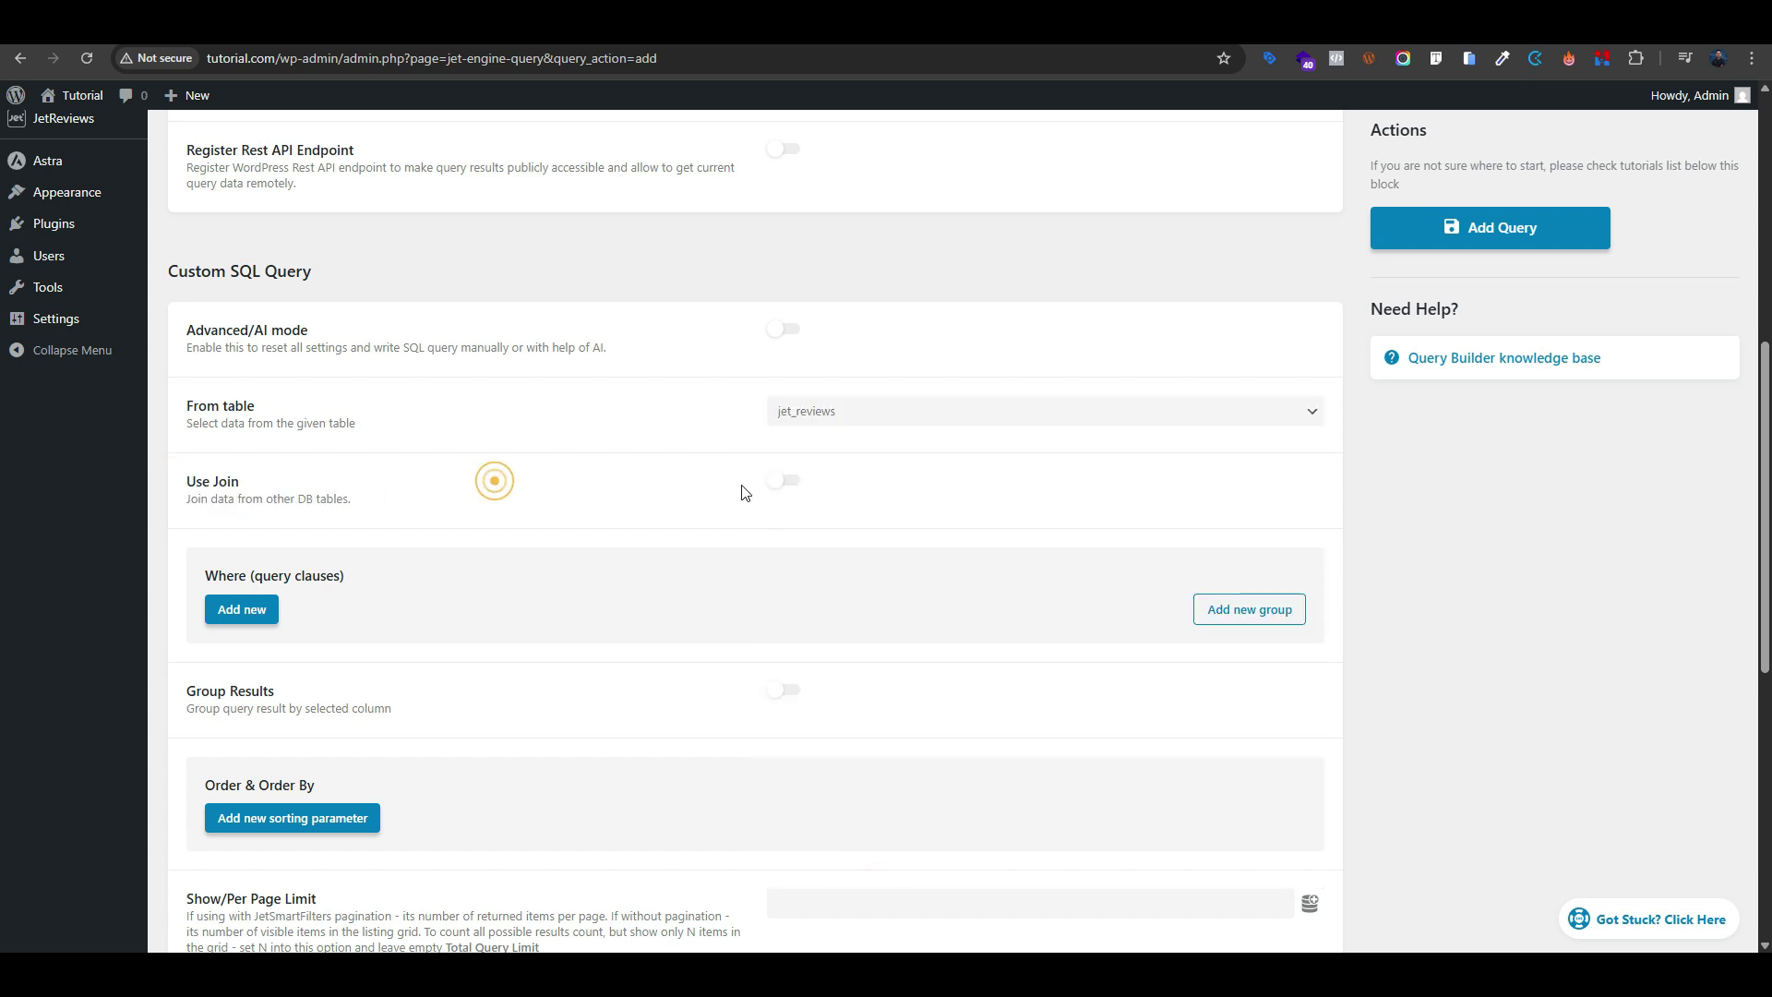
click(784, 482)
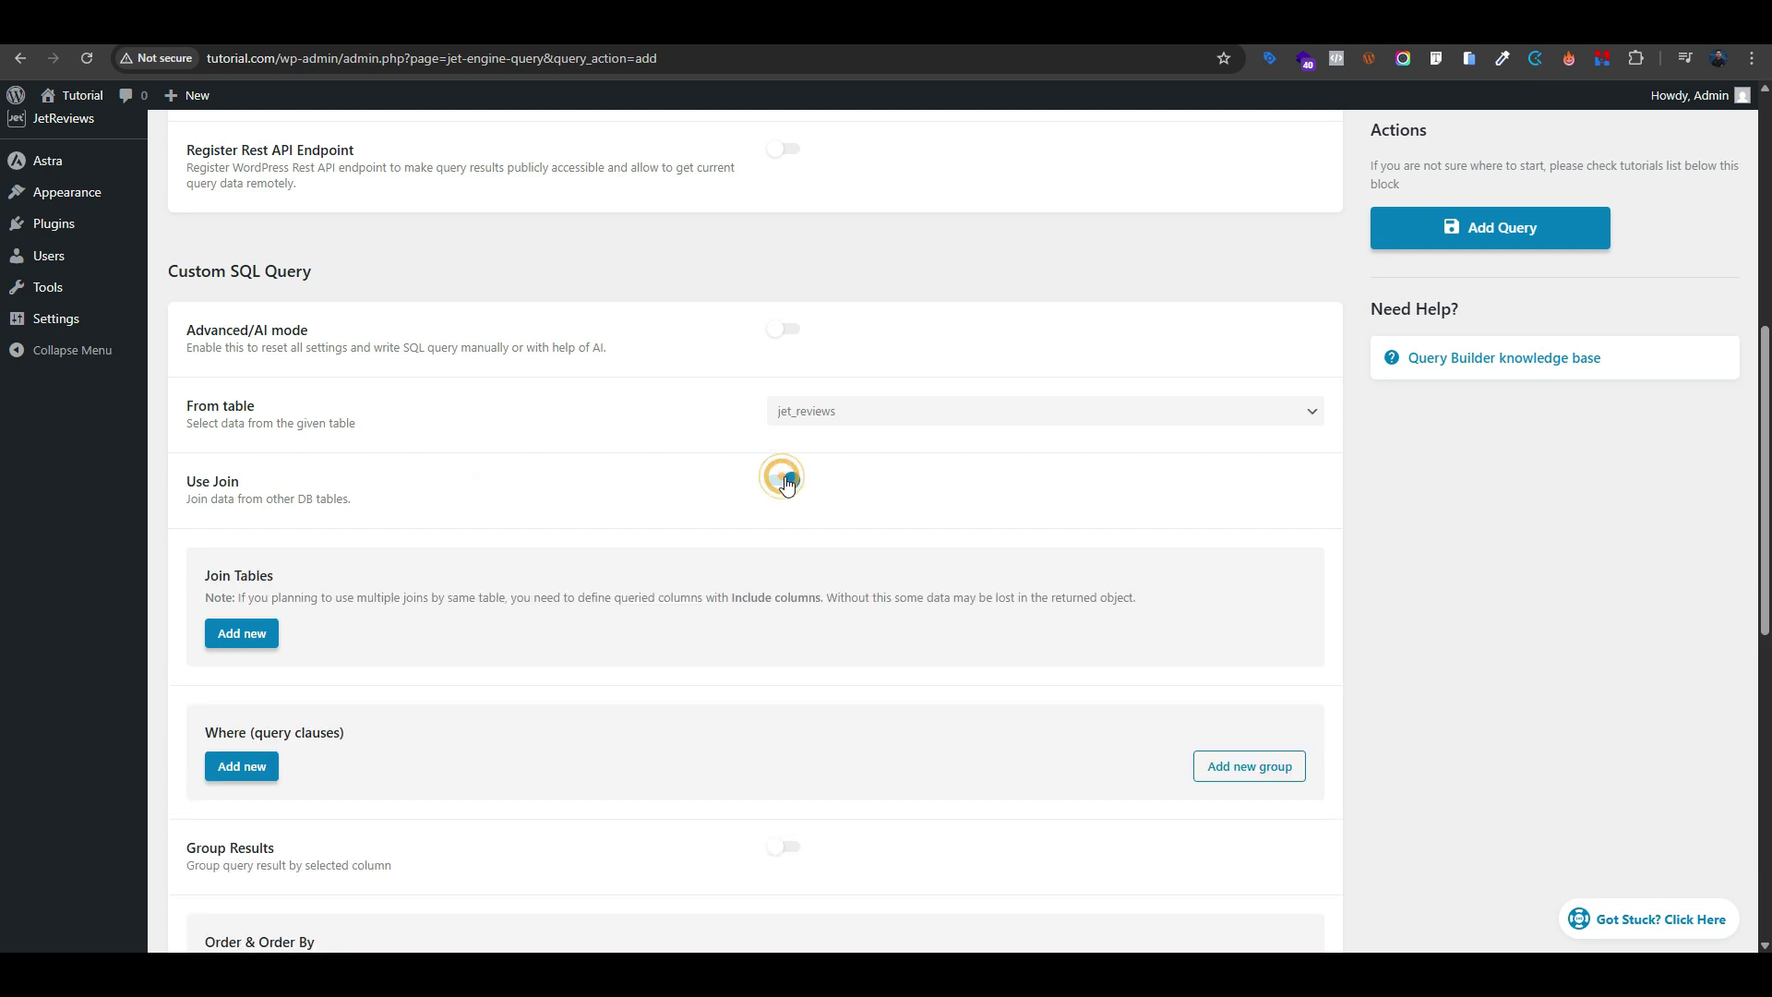
Add a join to the query with type Inner Join and jet_review_meta as its join table
click(238, 637)
scroll(792, 583, down, 3)
click(855, 430)
click(856, 430)
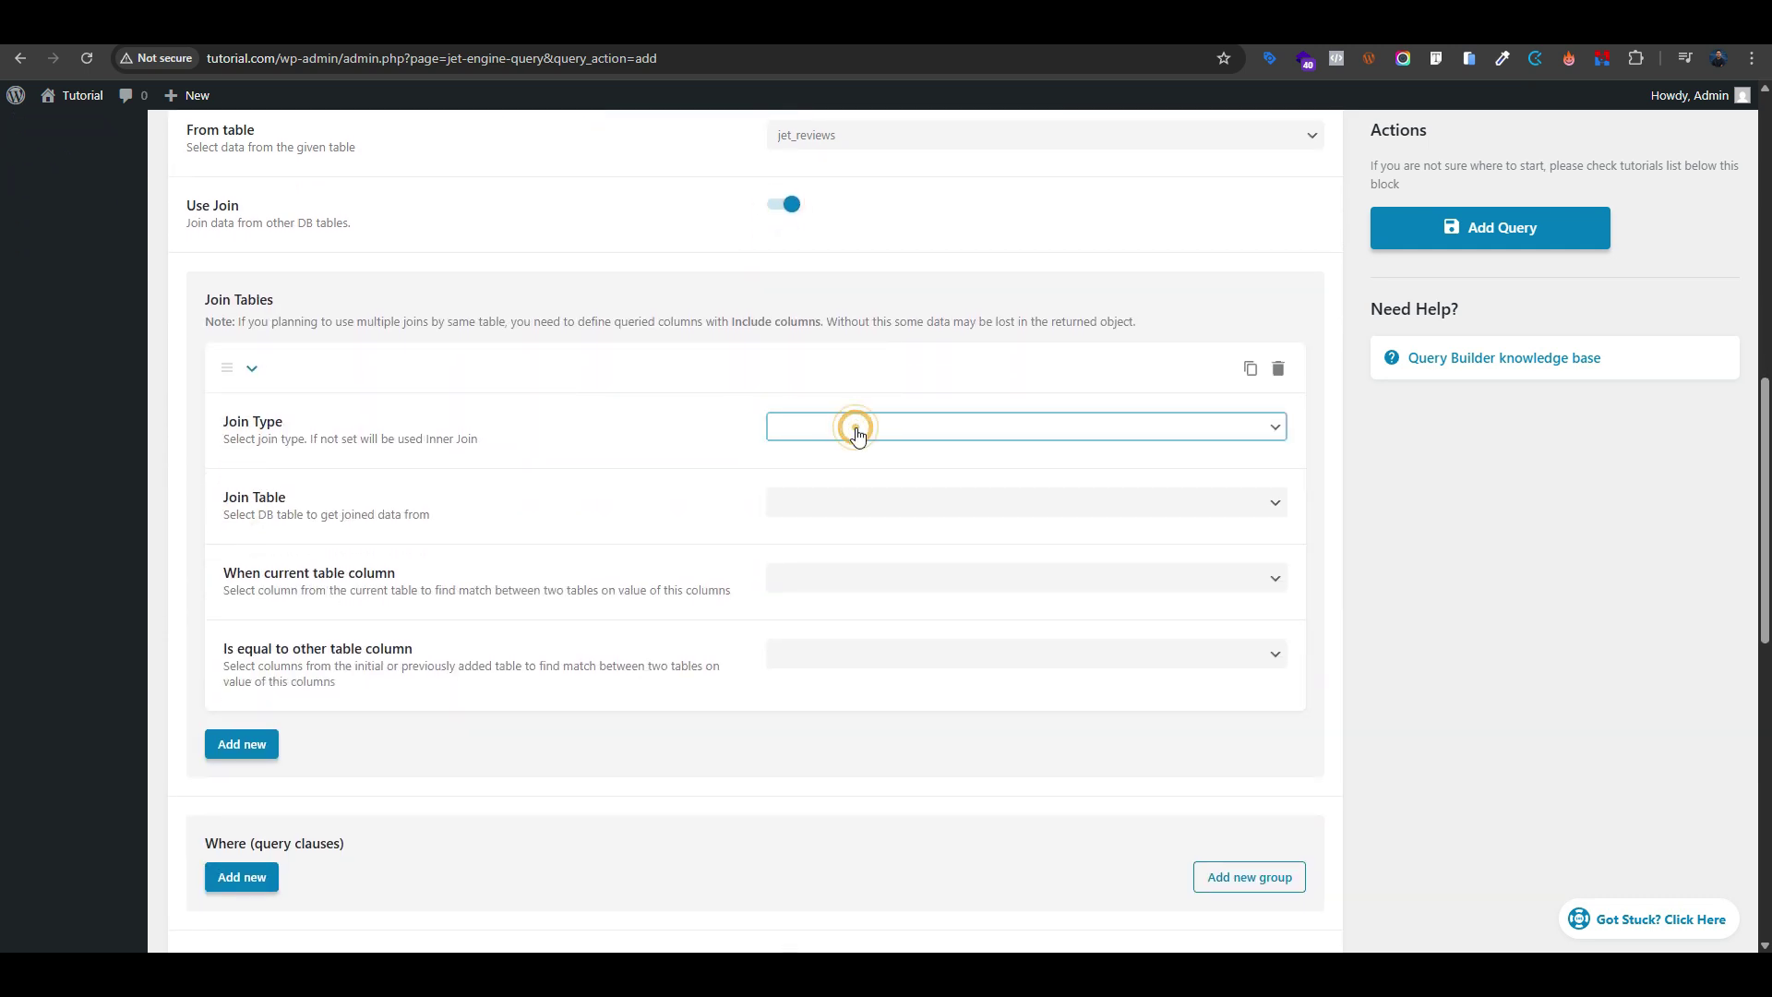
click(856, 430)
click(814, 454)
click(833, 499)
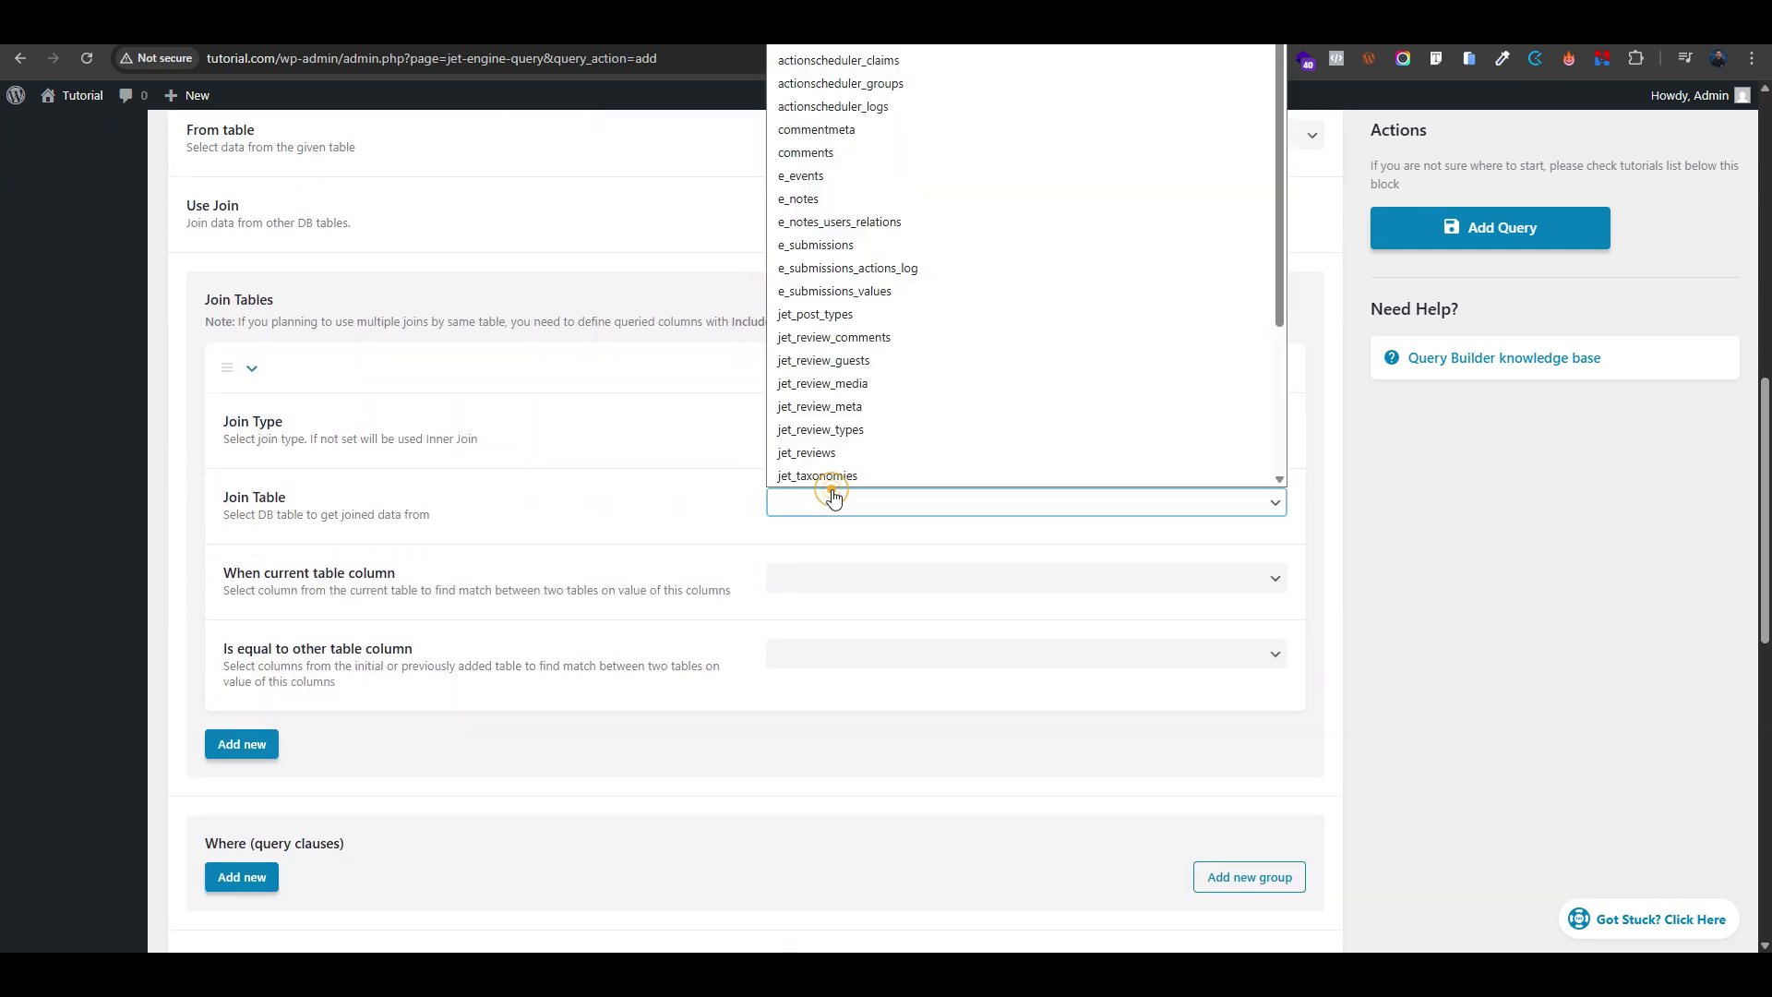
click(836, 407)
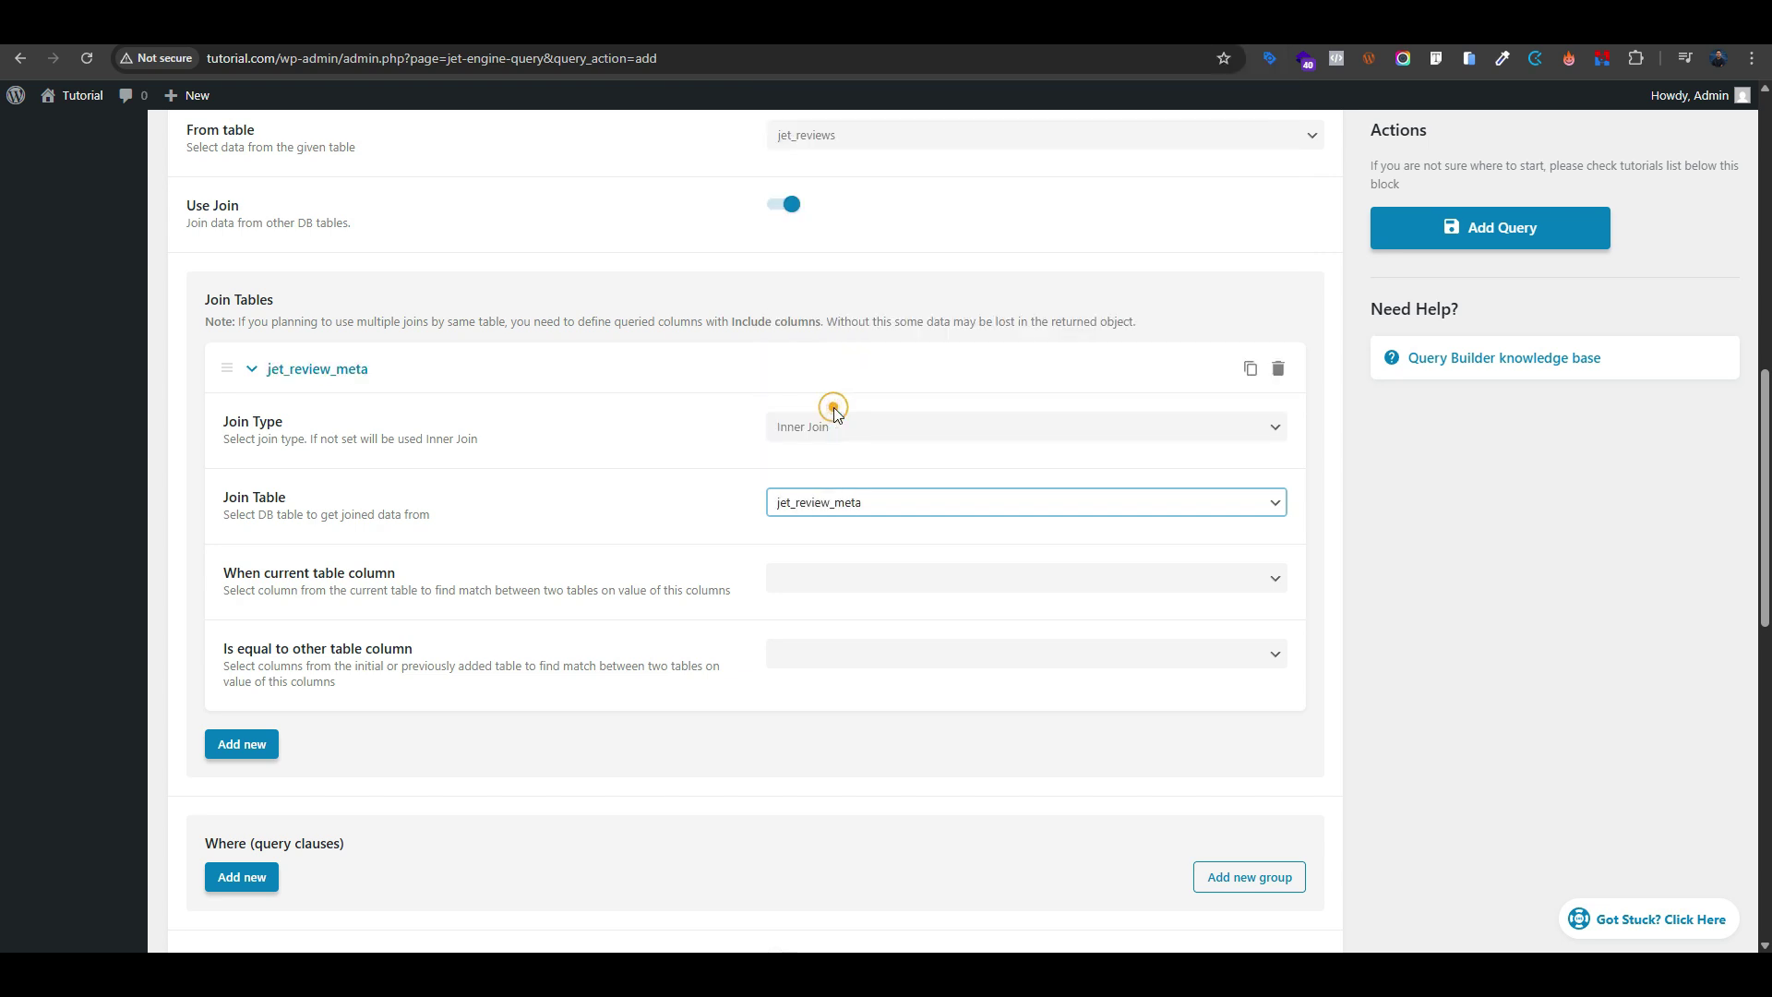
Disable Use Join, enable Preview results and examine the fields returned from jet_reviews alone
click(782, 205)
scroll(1130, 292, up, 8)
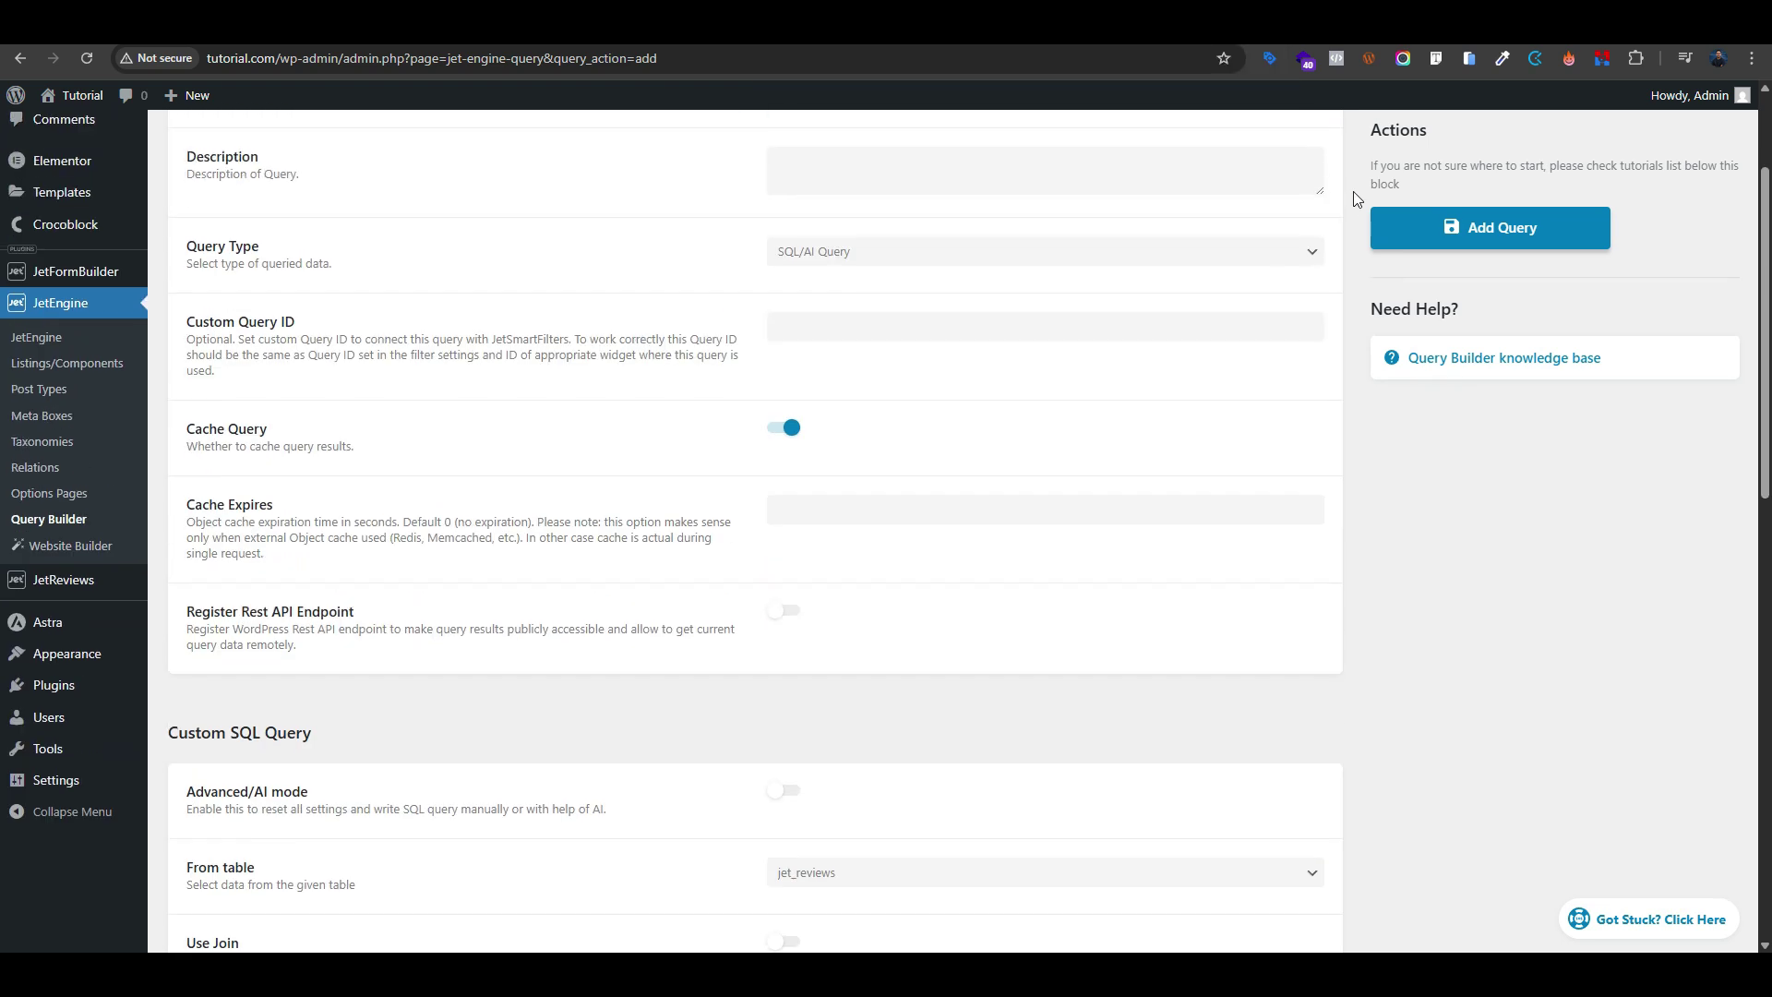
scroll(1353, 195, up, 2)
click(1329, 207)
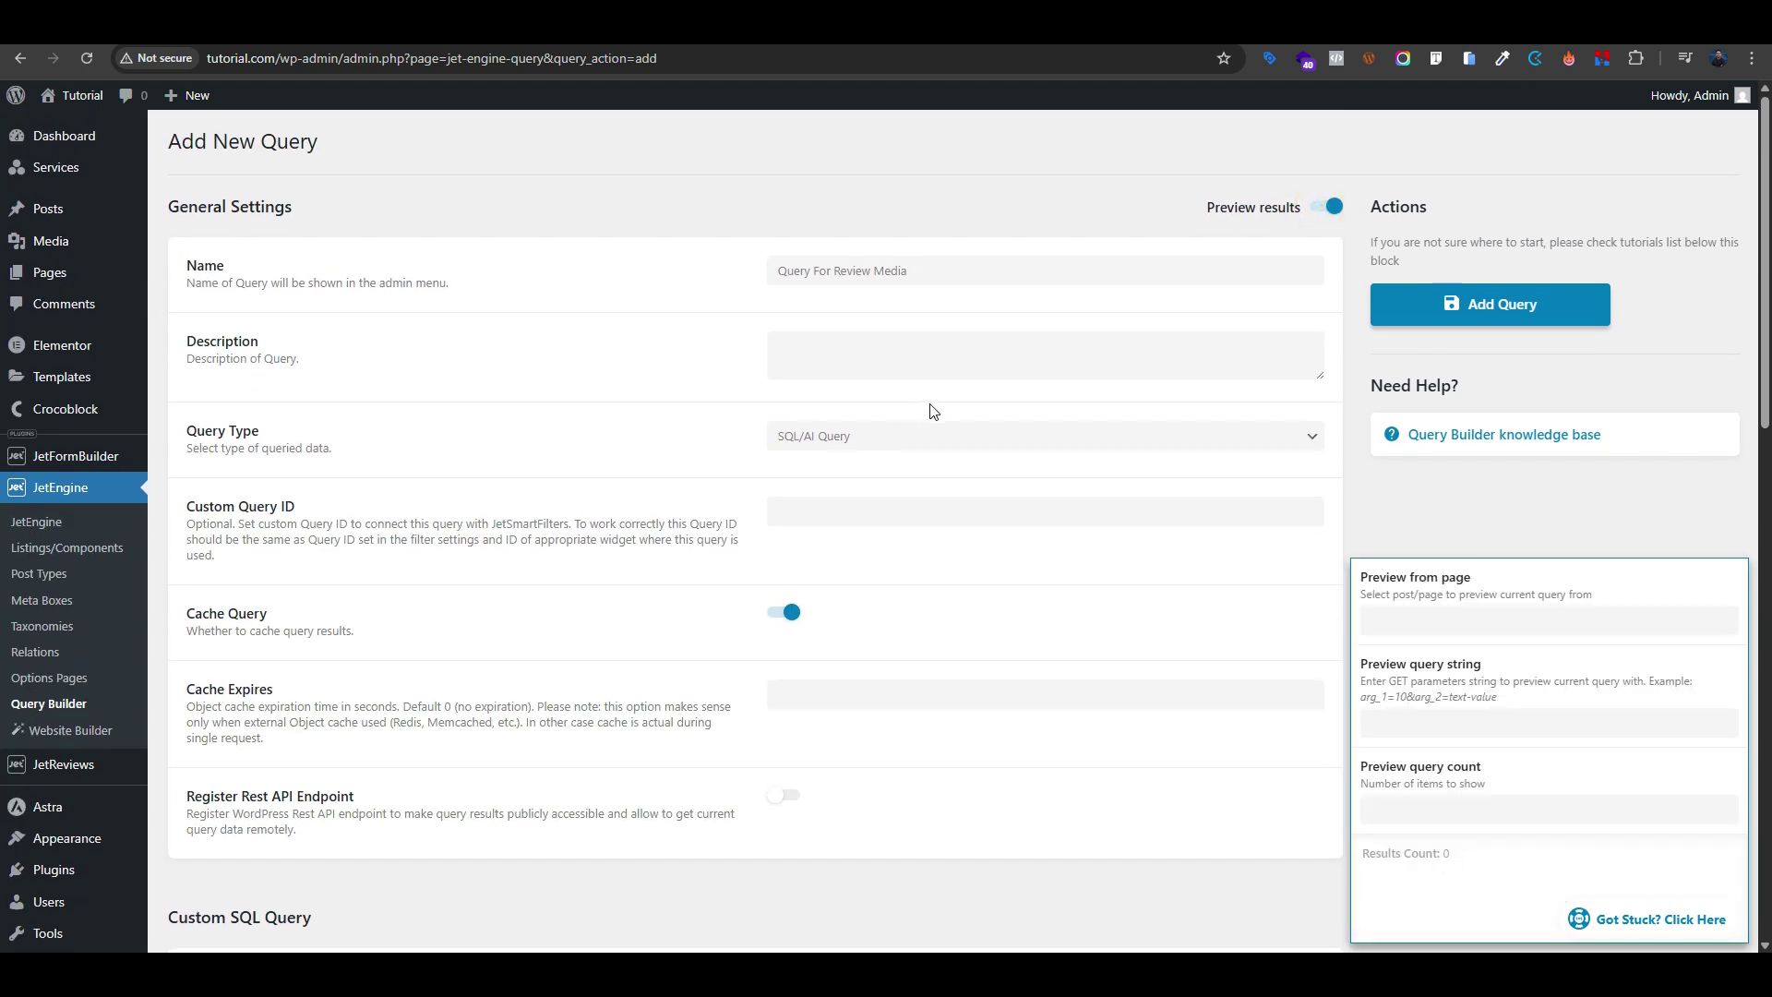
scroll(933, 411, down, 7)
scroll(1491, 597, down, 2)
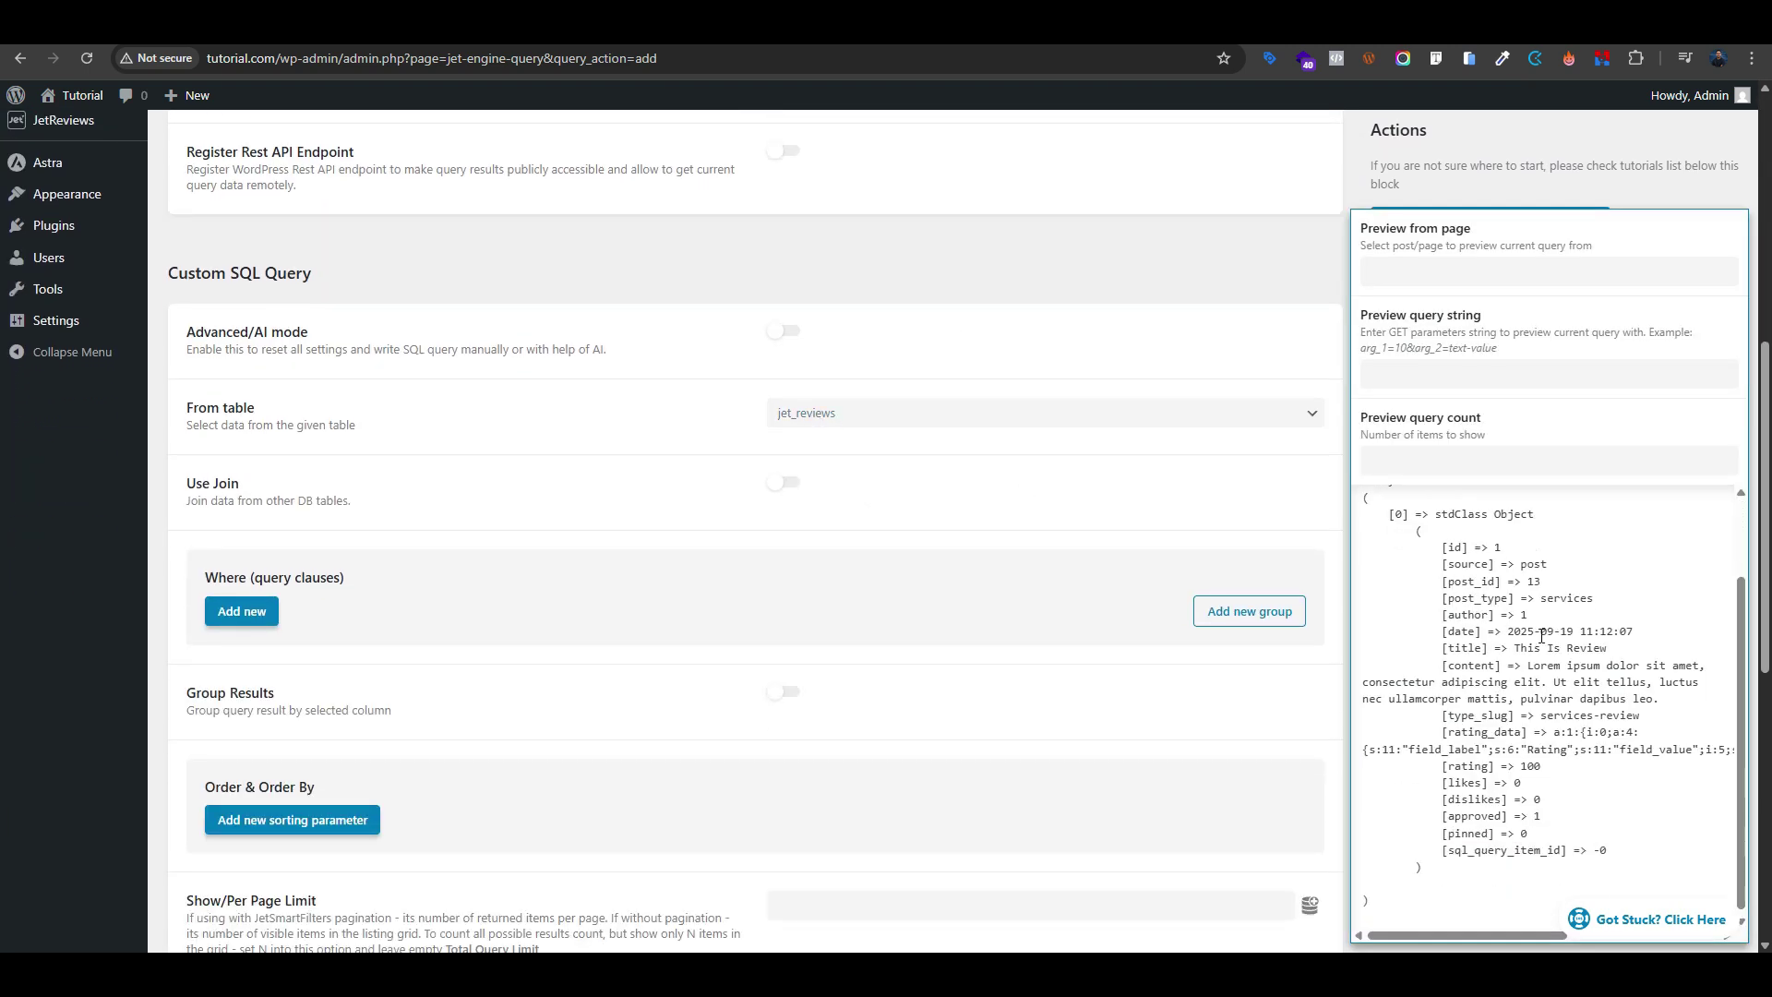
click(1474, 560)
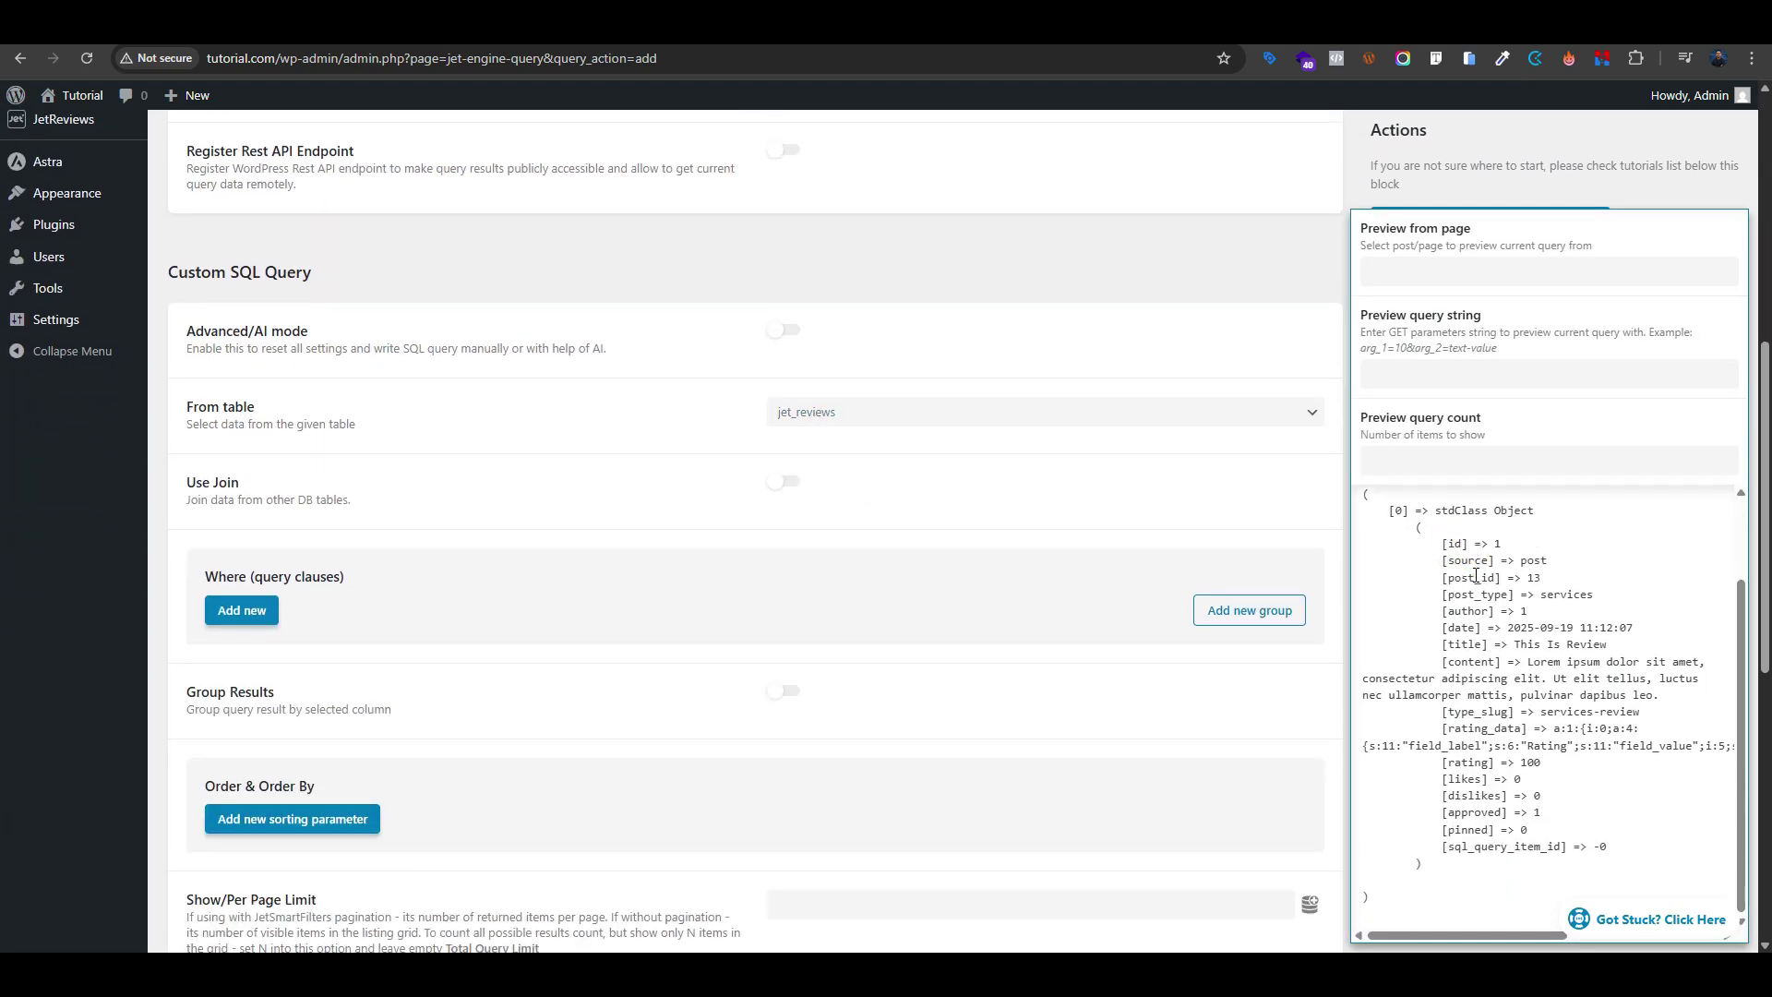
click(1475, 577)
click(1474, 610)
click(1477, 625)
click(1482, 836)
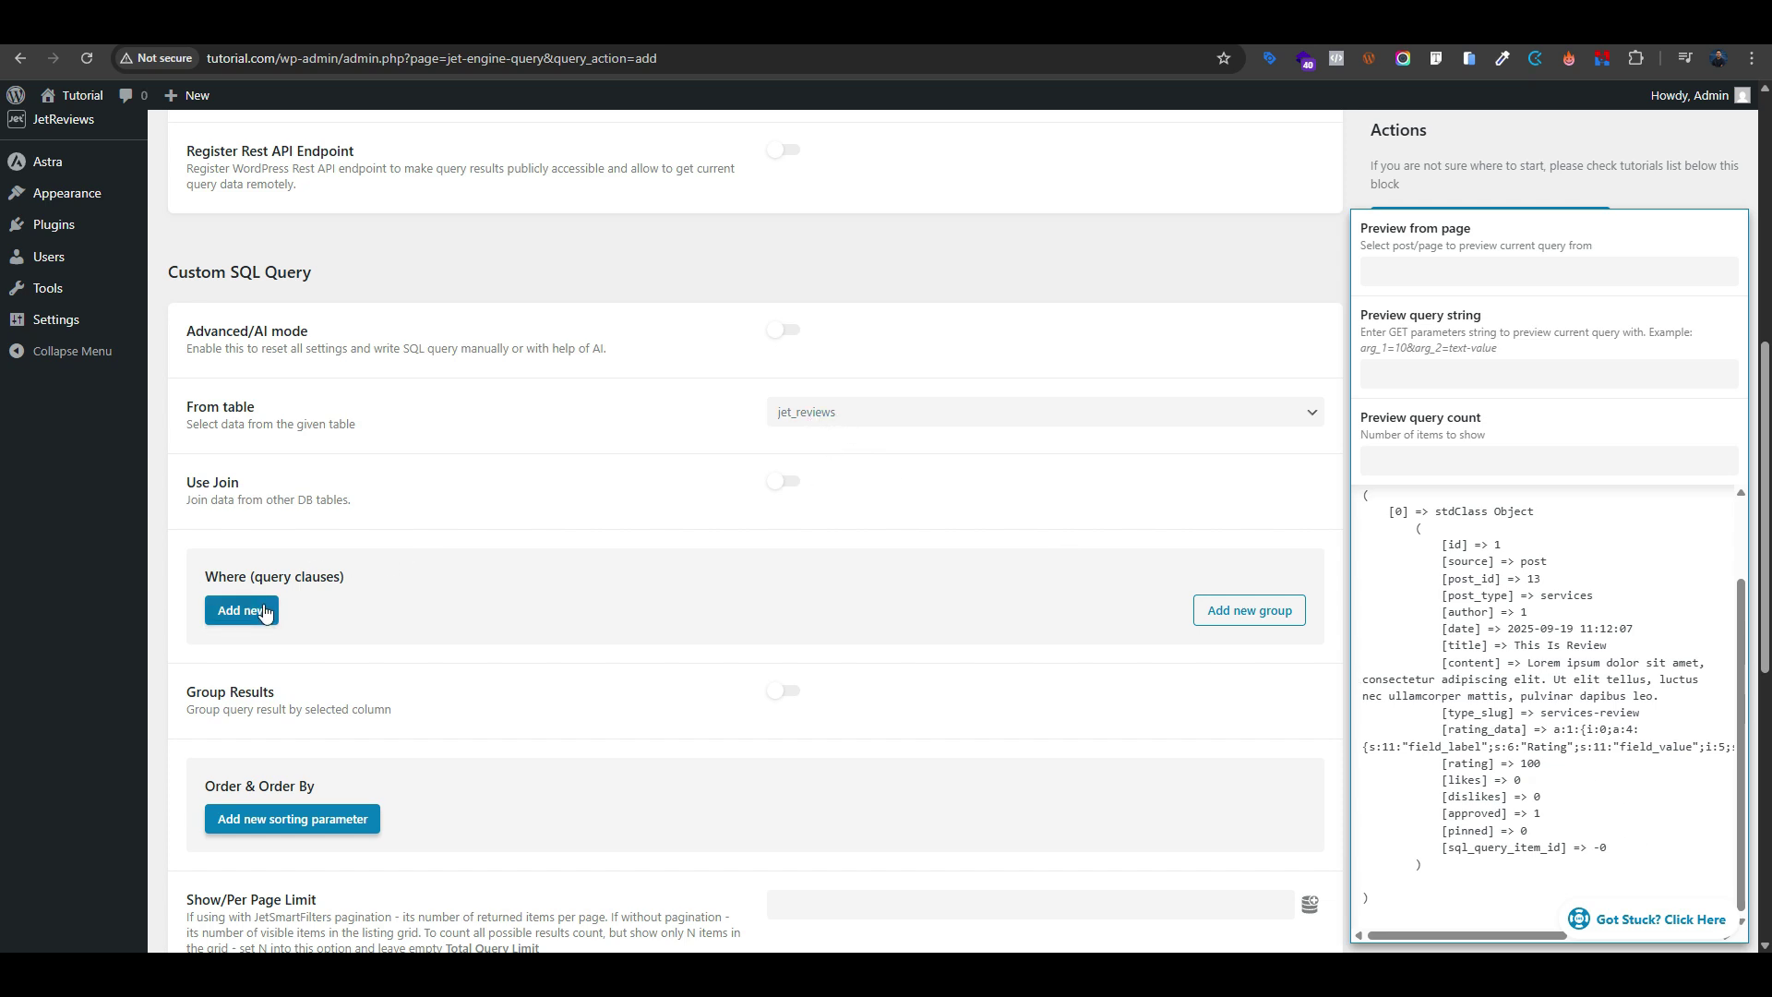
Re-enable Use Join and set the join's current table column to id
click(779, 481)
scroll(793, 507, down, 3)
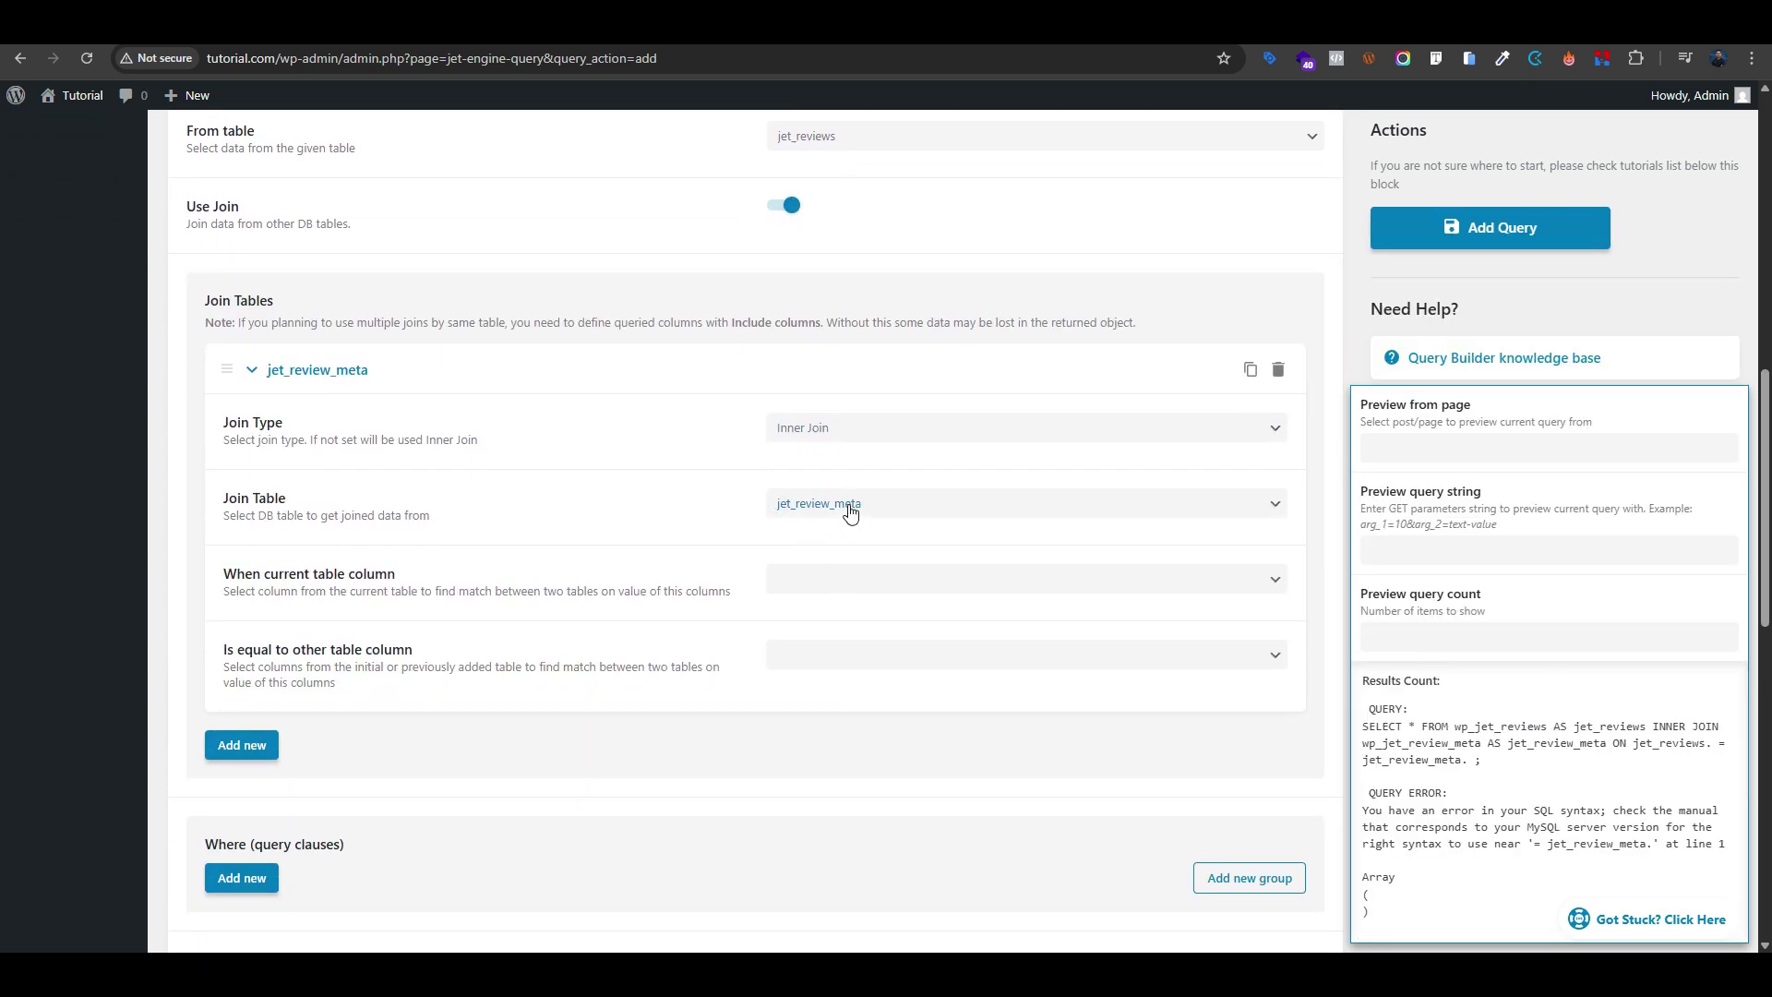
click(852, 588)
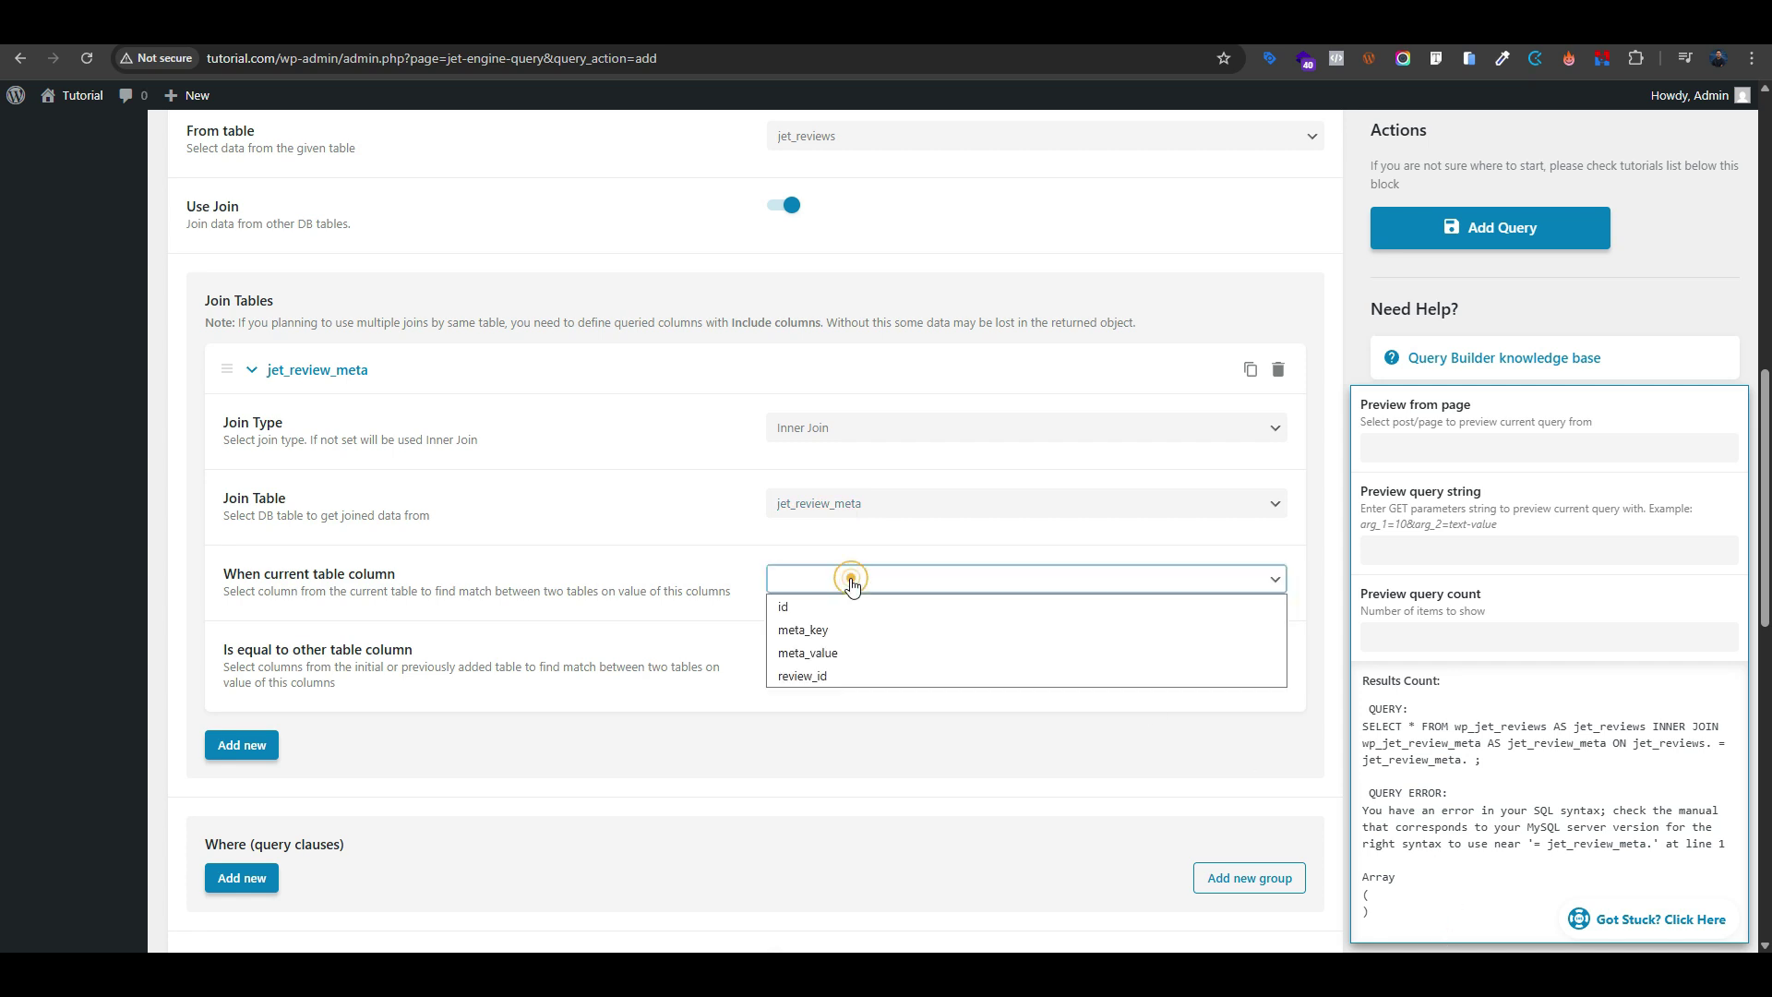
click(814, 601)
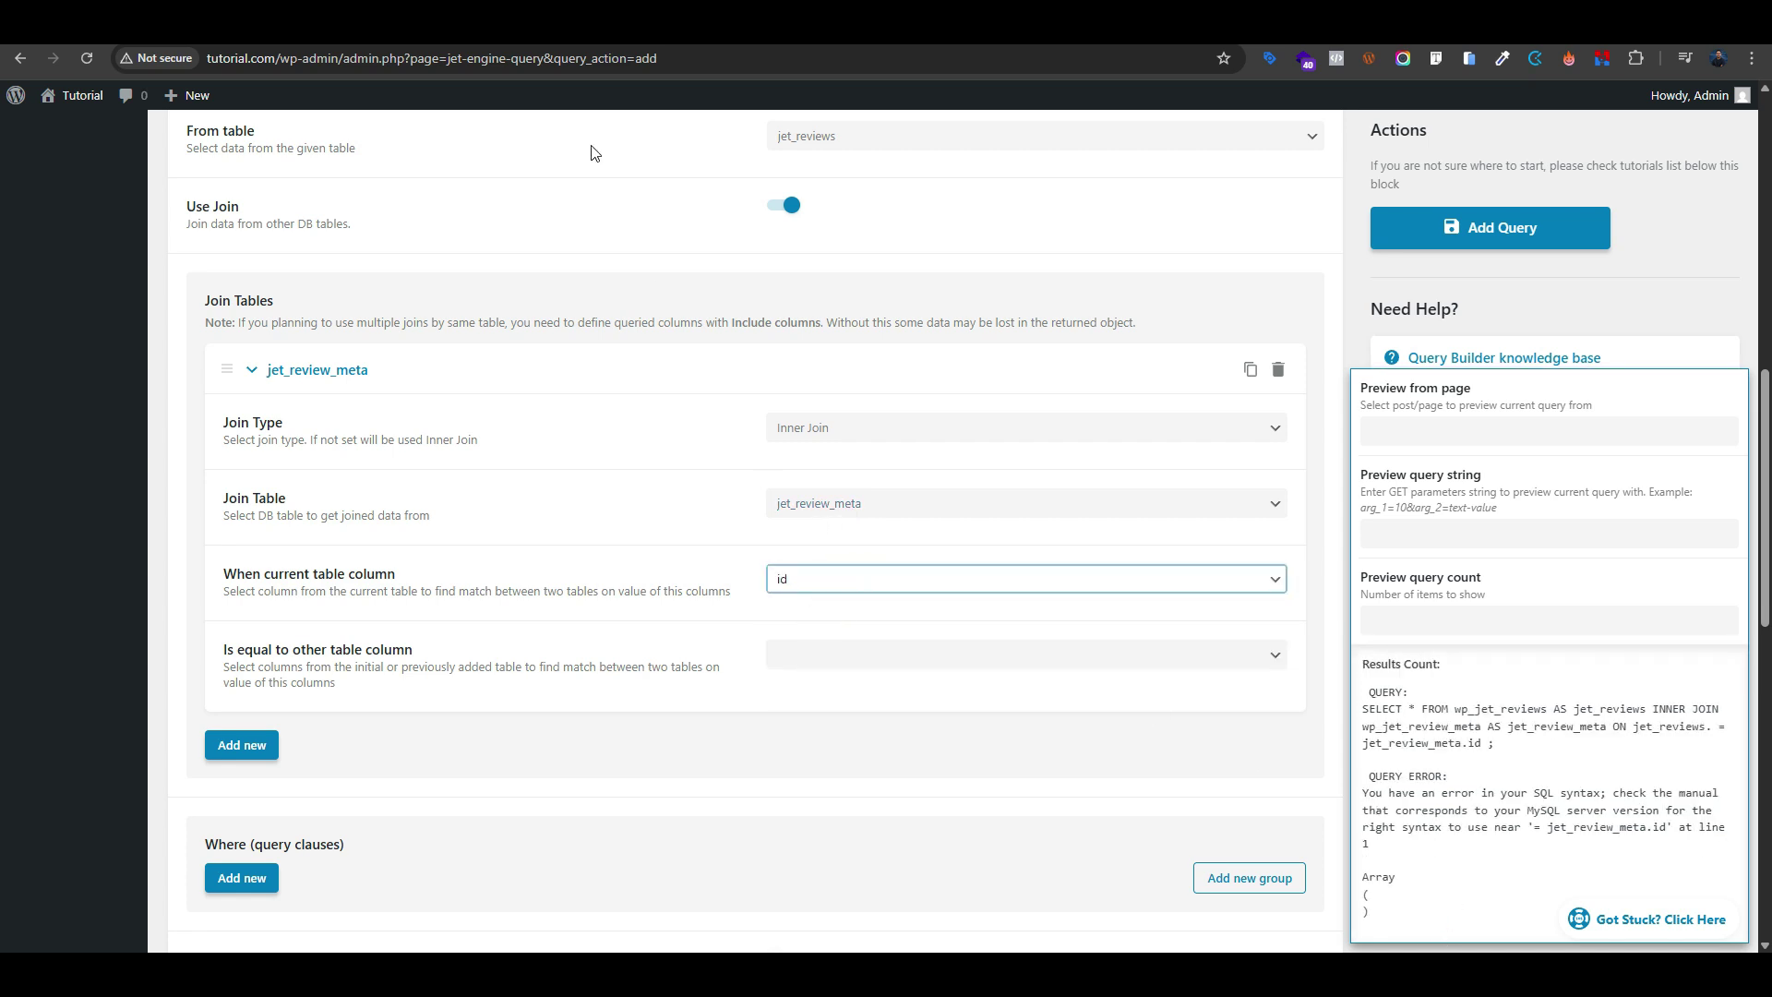
Check the wp_jet_reviews columns in SQL Buddy, then set the join's other table column to id from jet_reviews
click(590, 18)
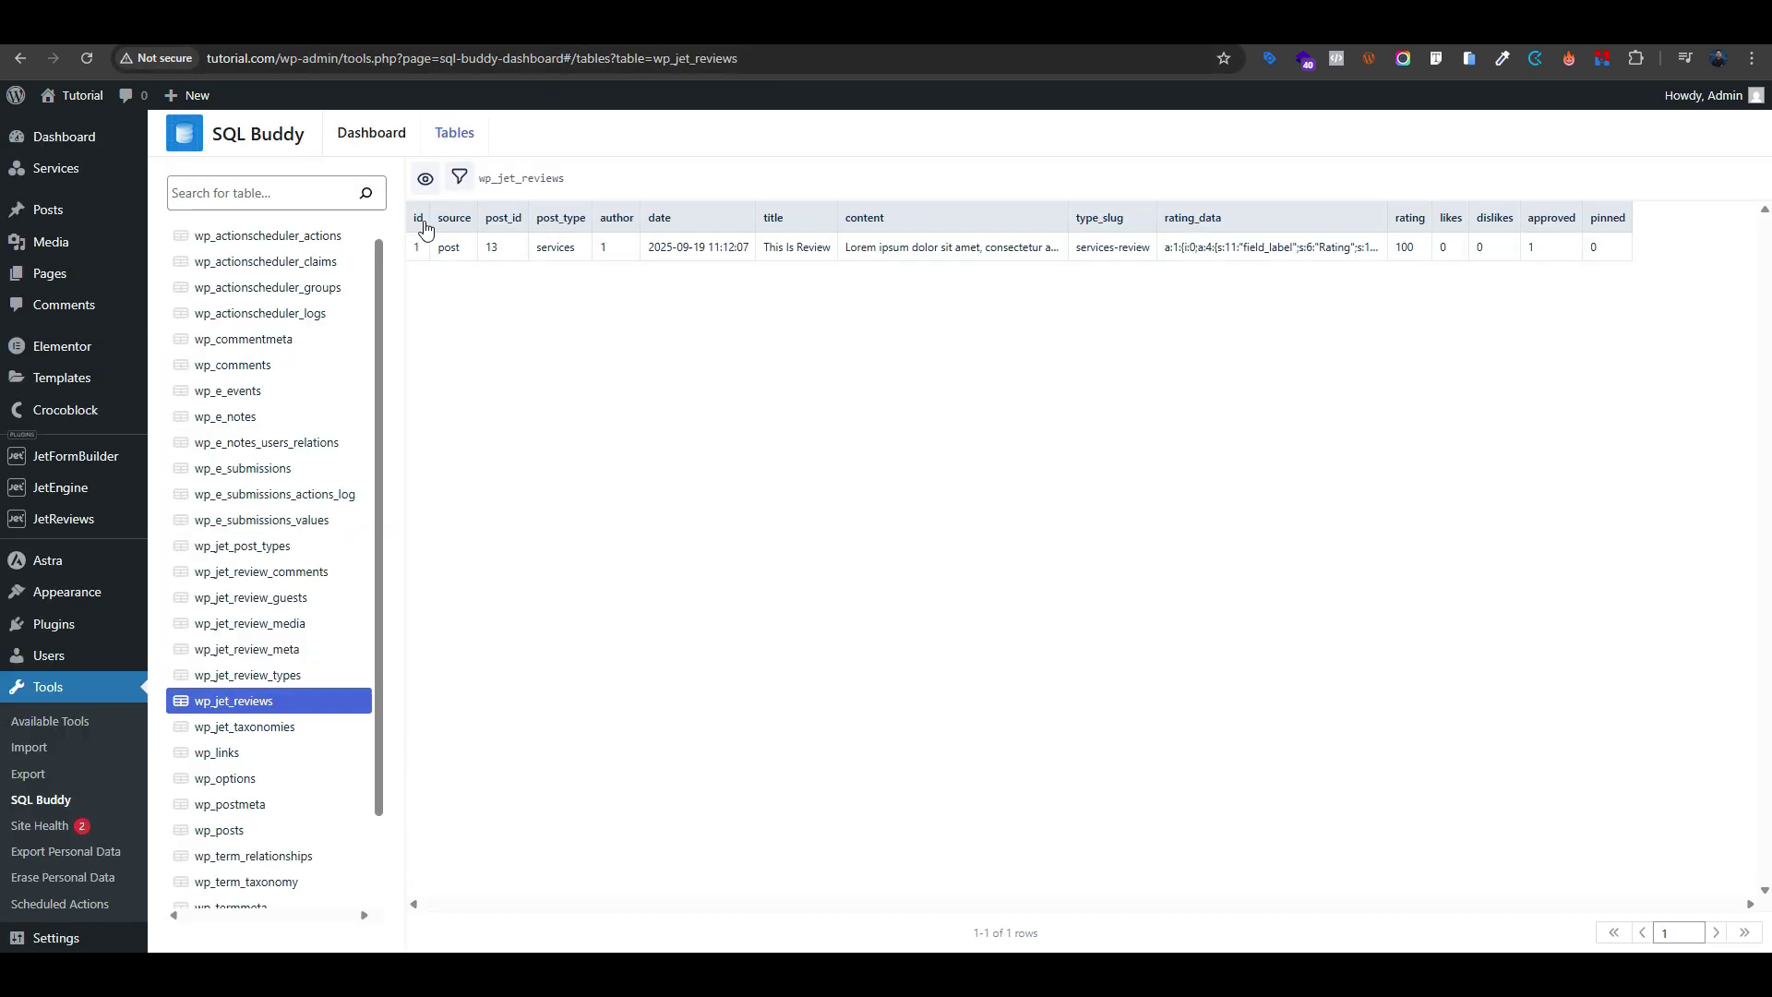
click(794, 18)
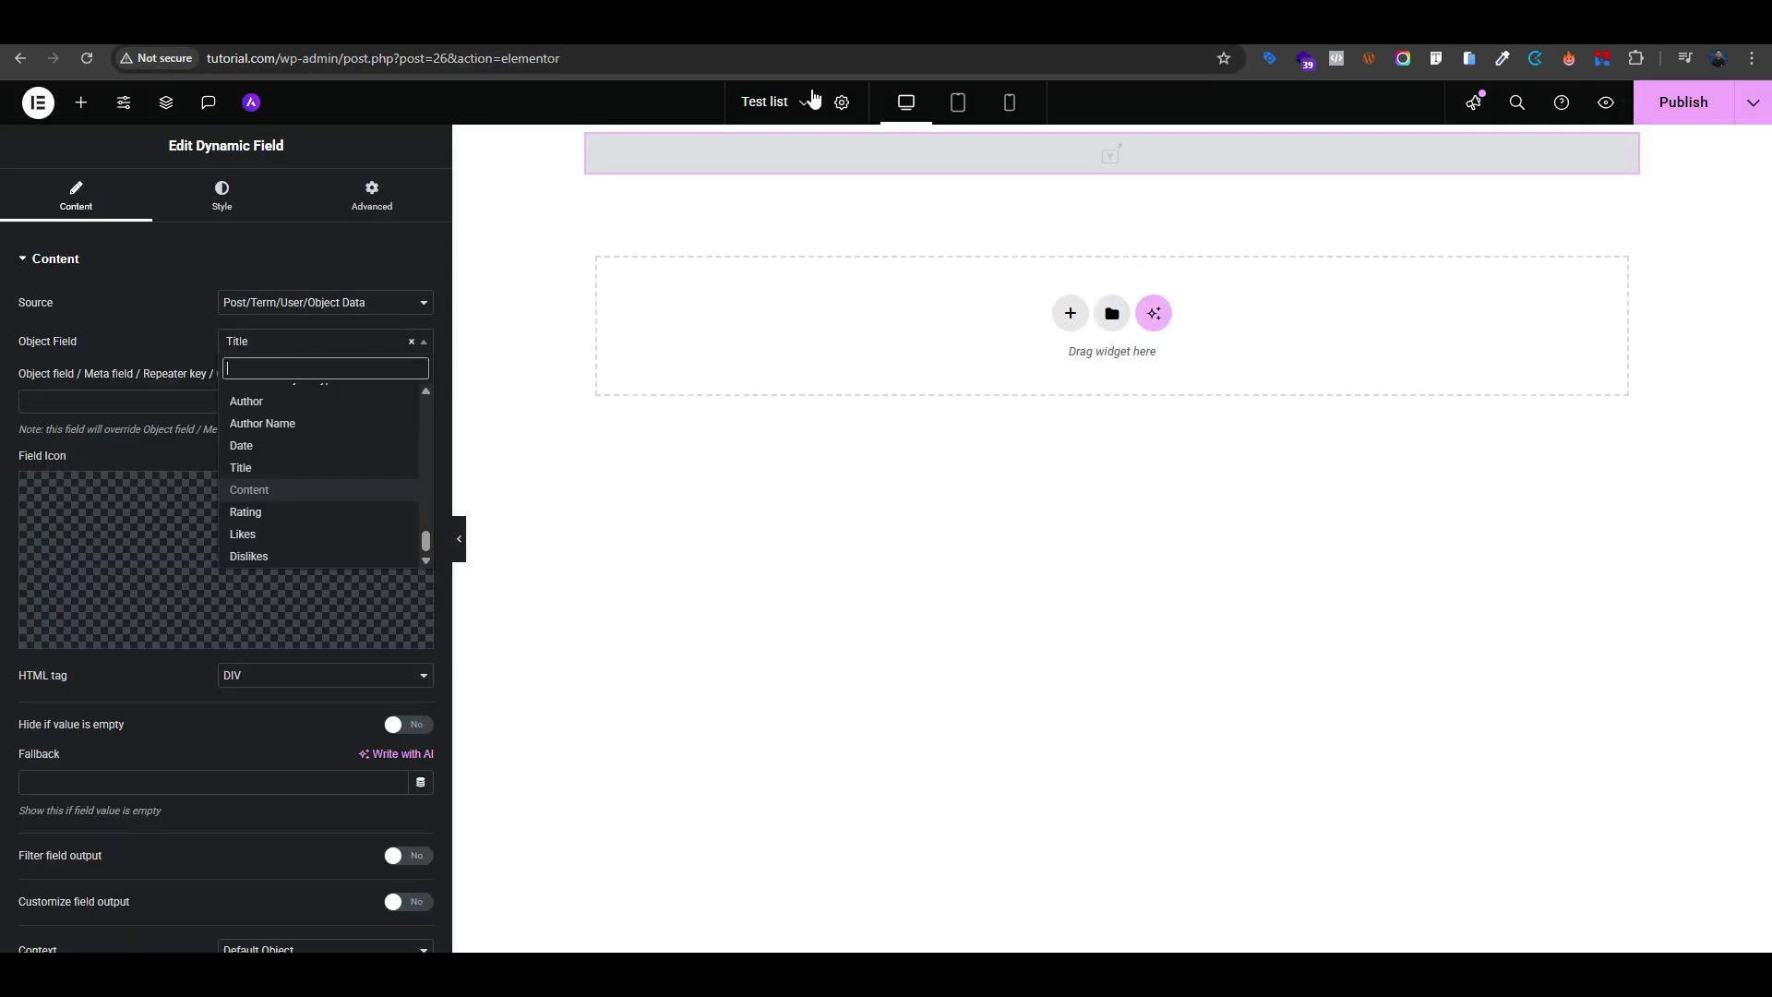
key(ctrl+Tab)
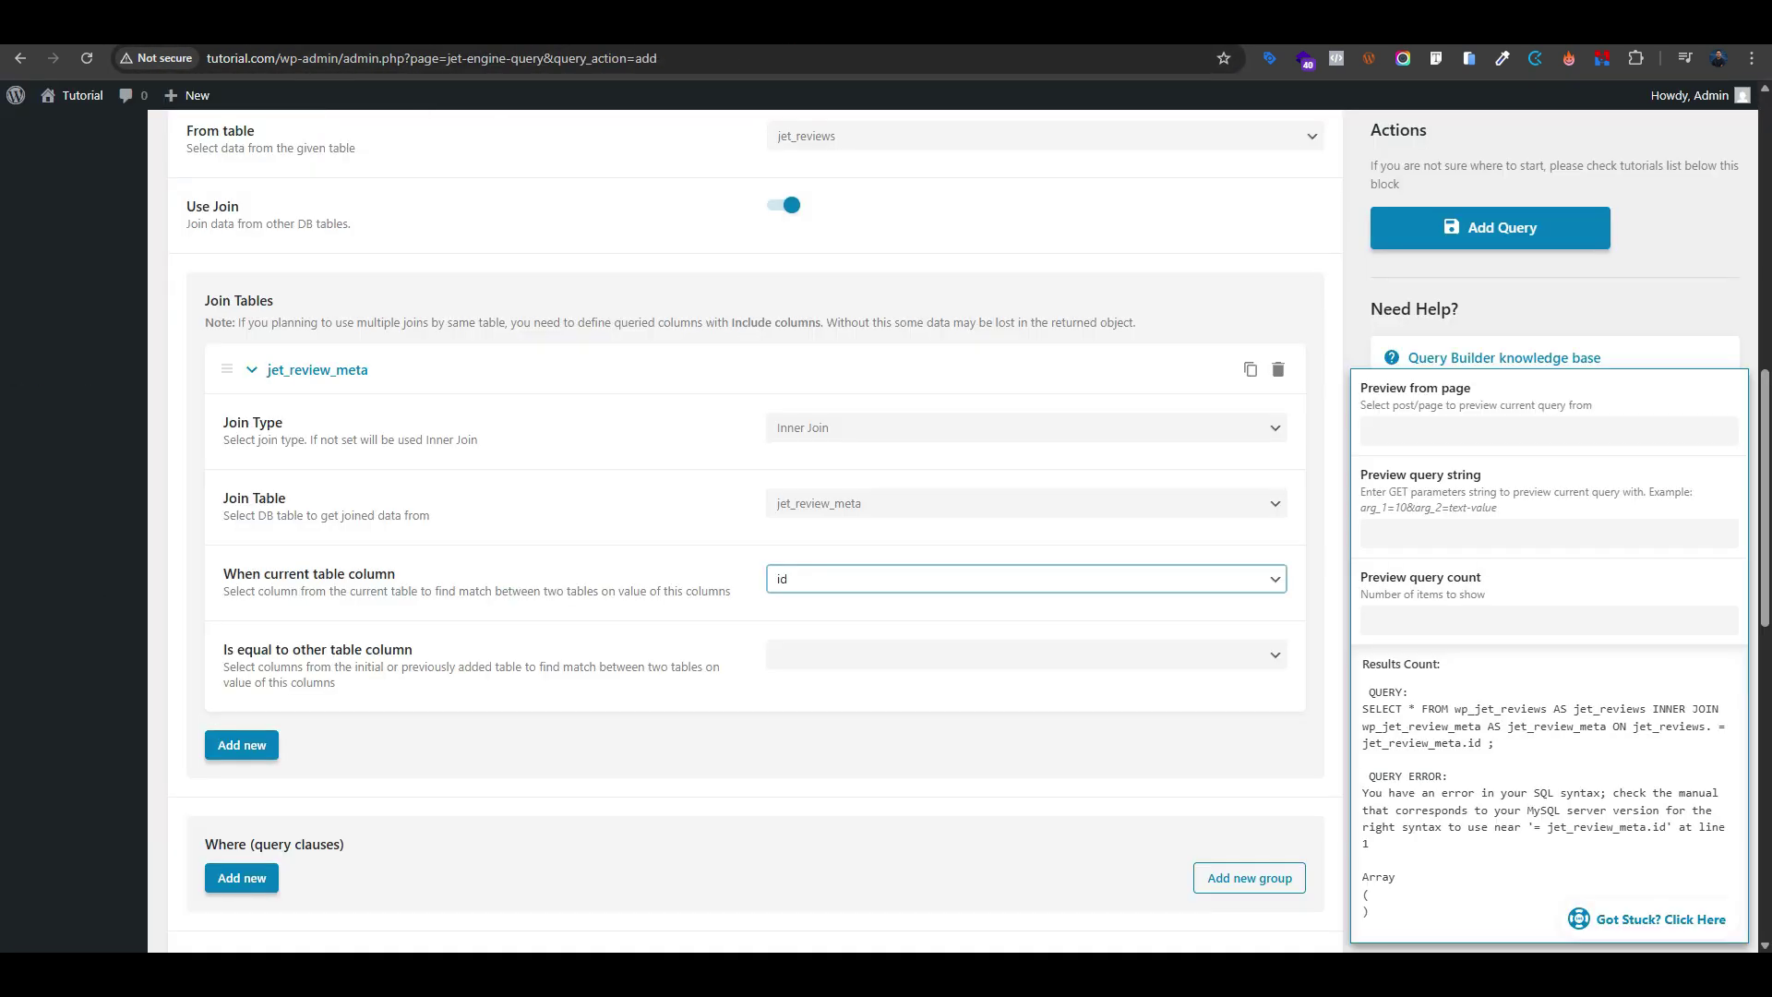
click(819, 654)
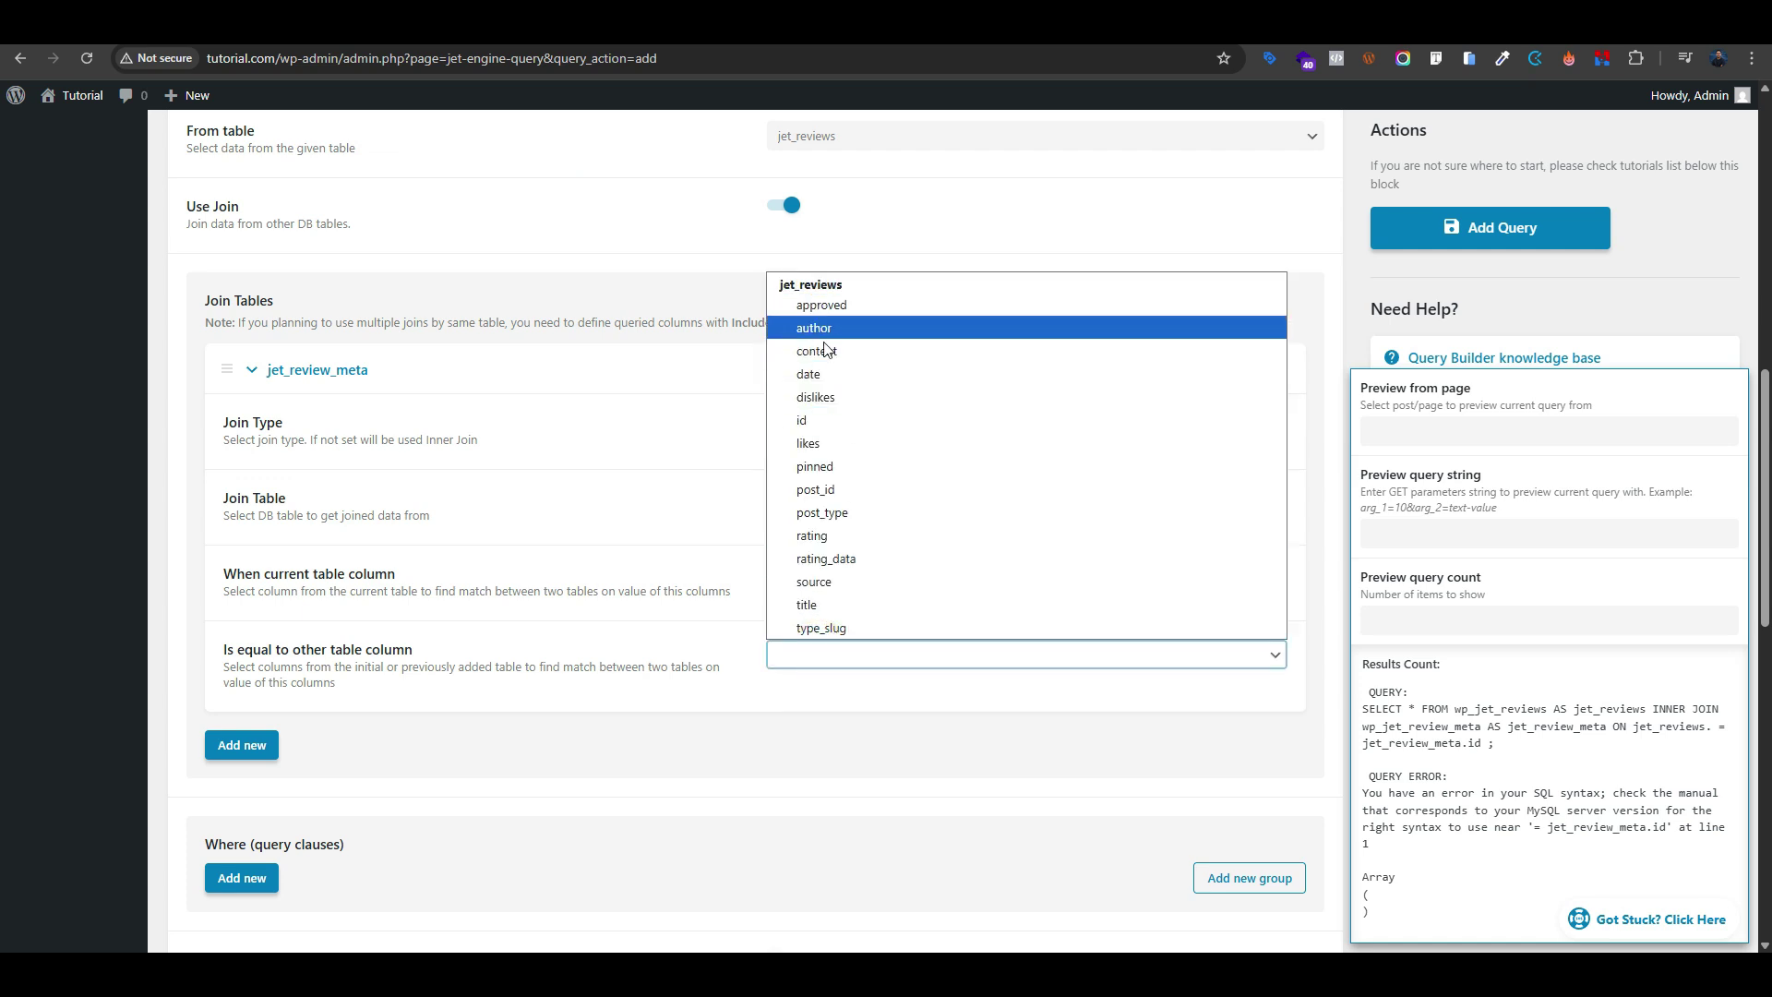
click(822, 422)
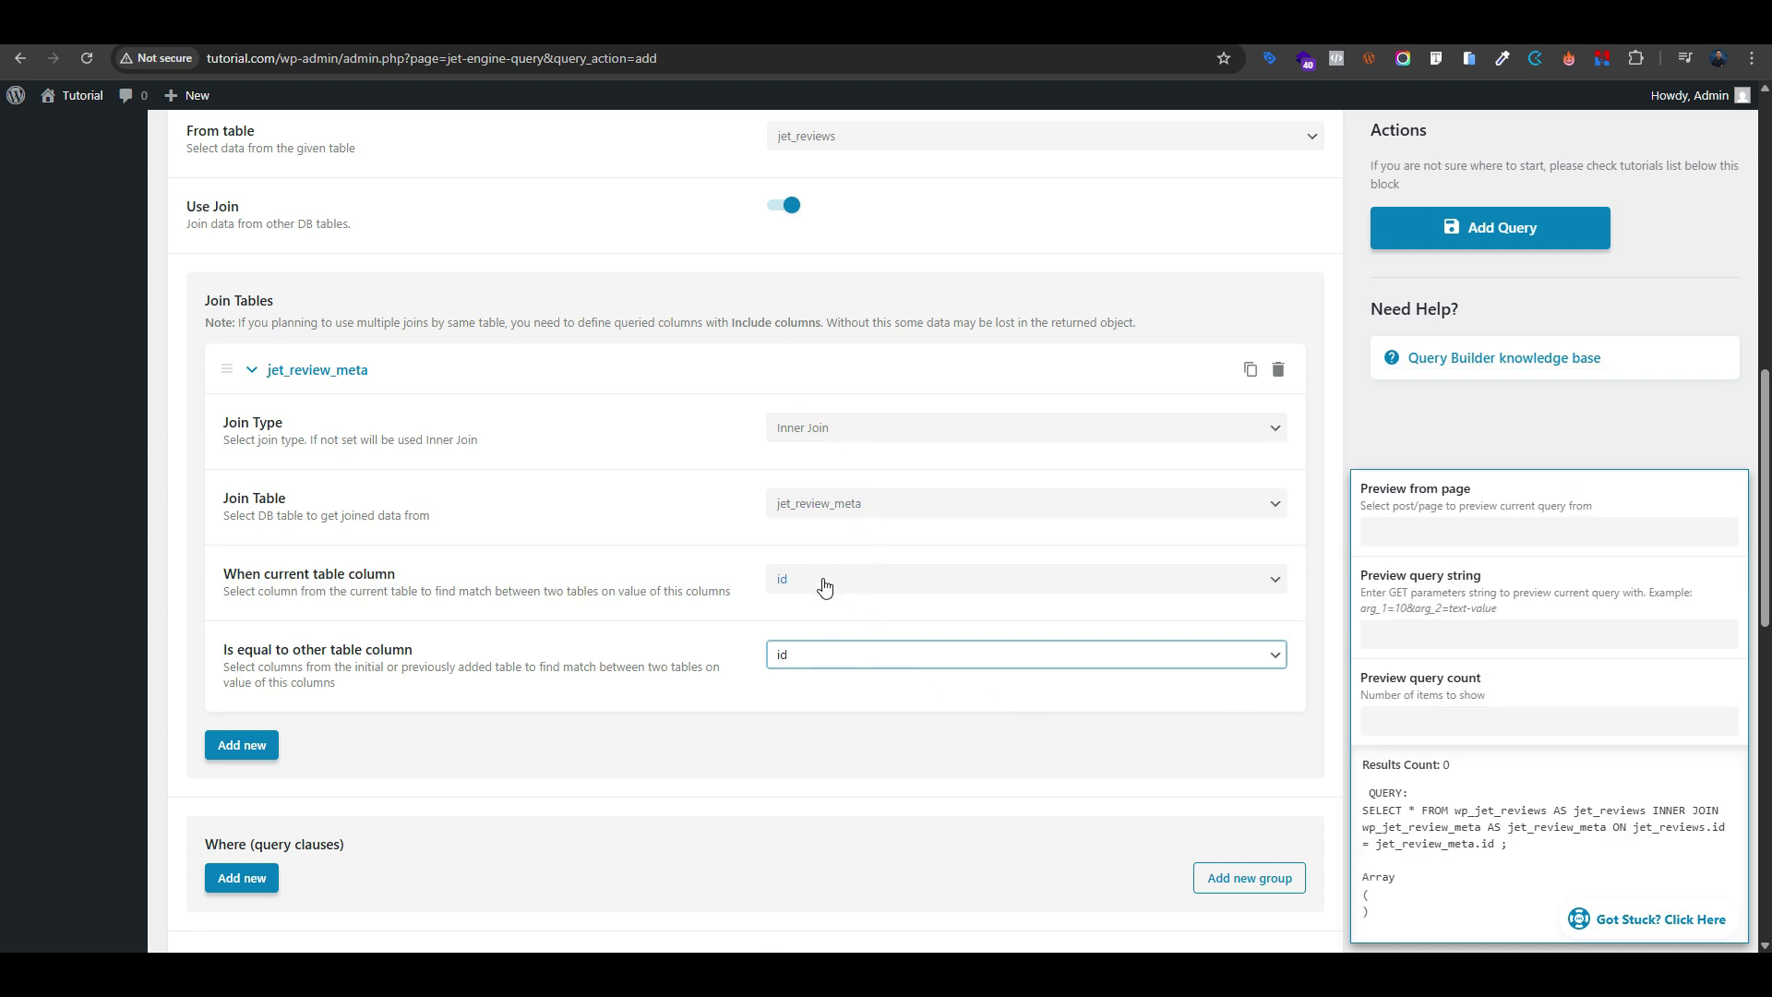
Change the join table to jet_review_media, keeping id as the matching column on both sides
click(847, 506)
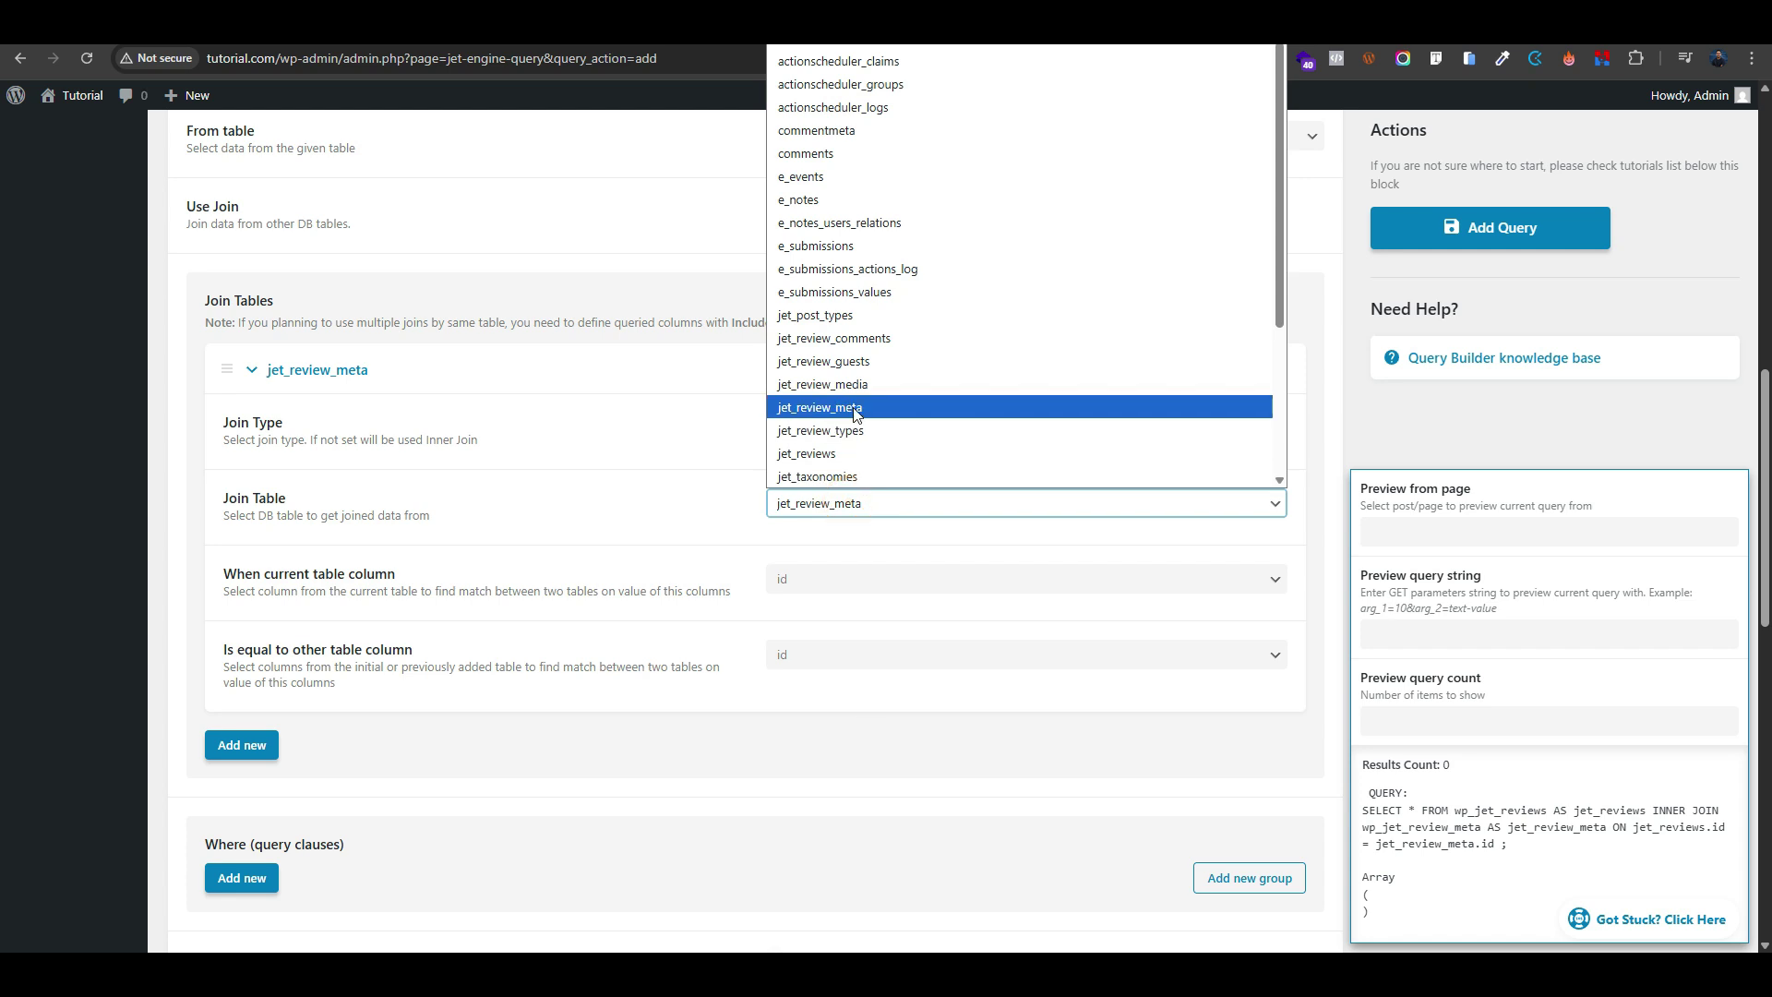
click(839, 384)
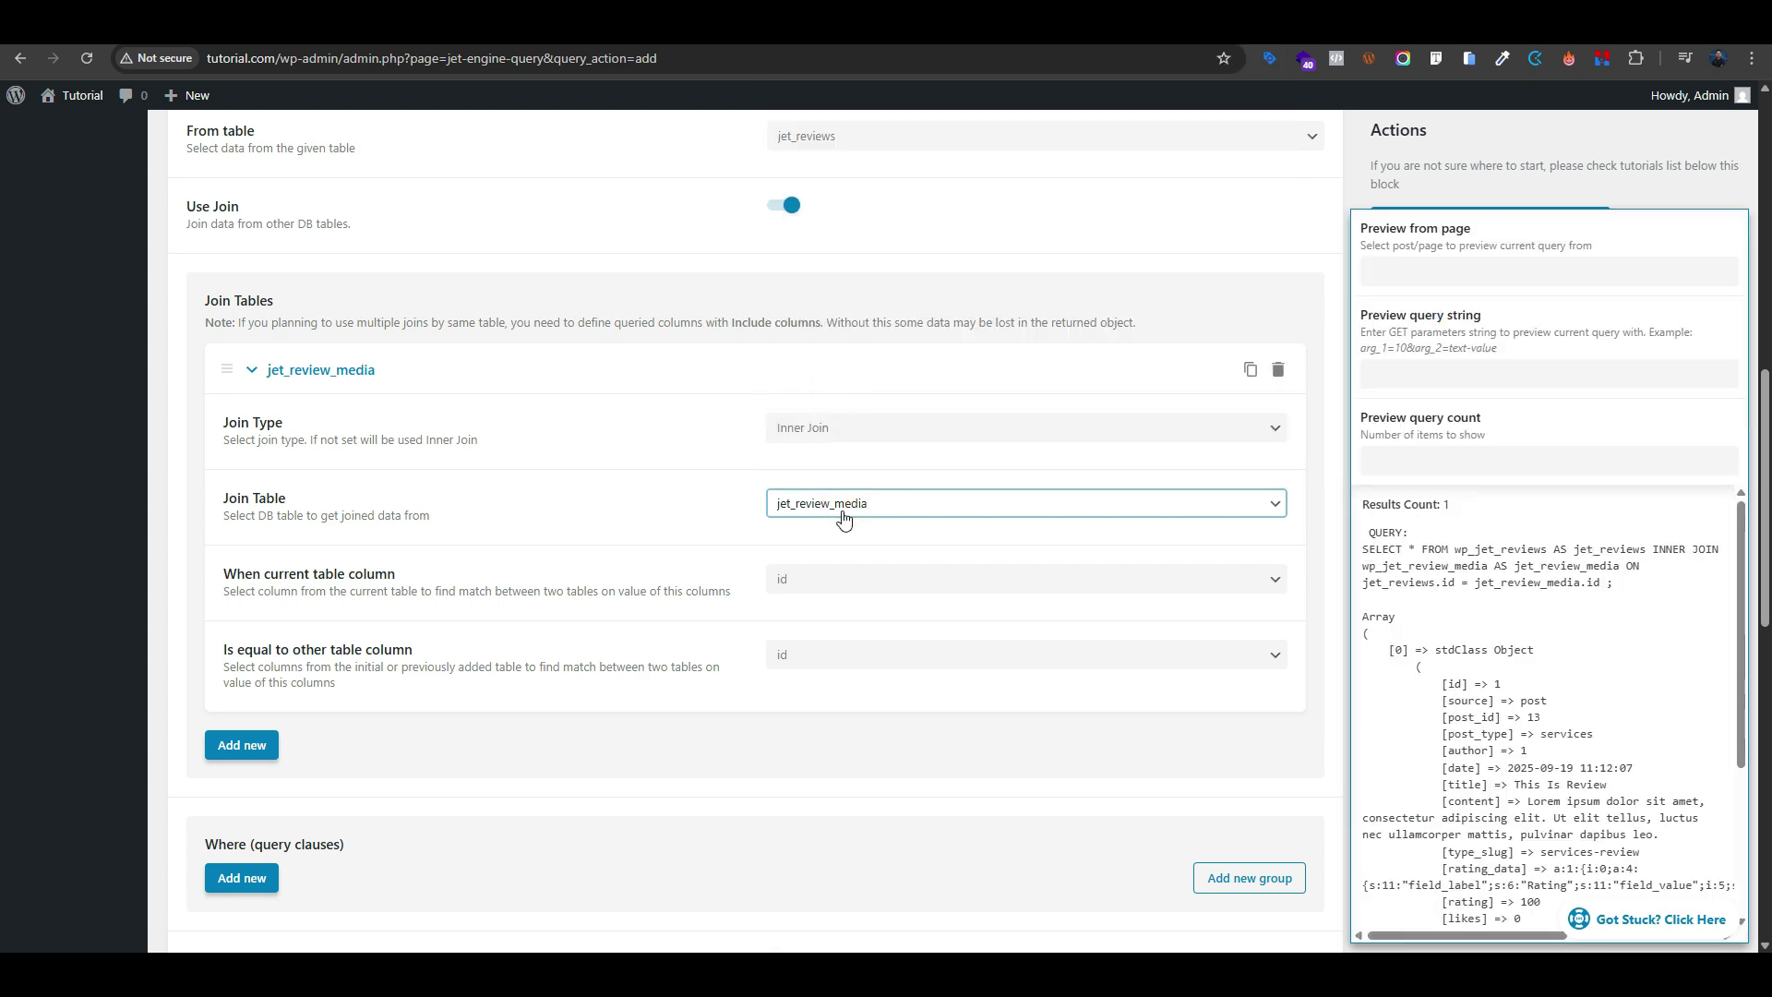
click(806, 587)
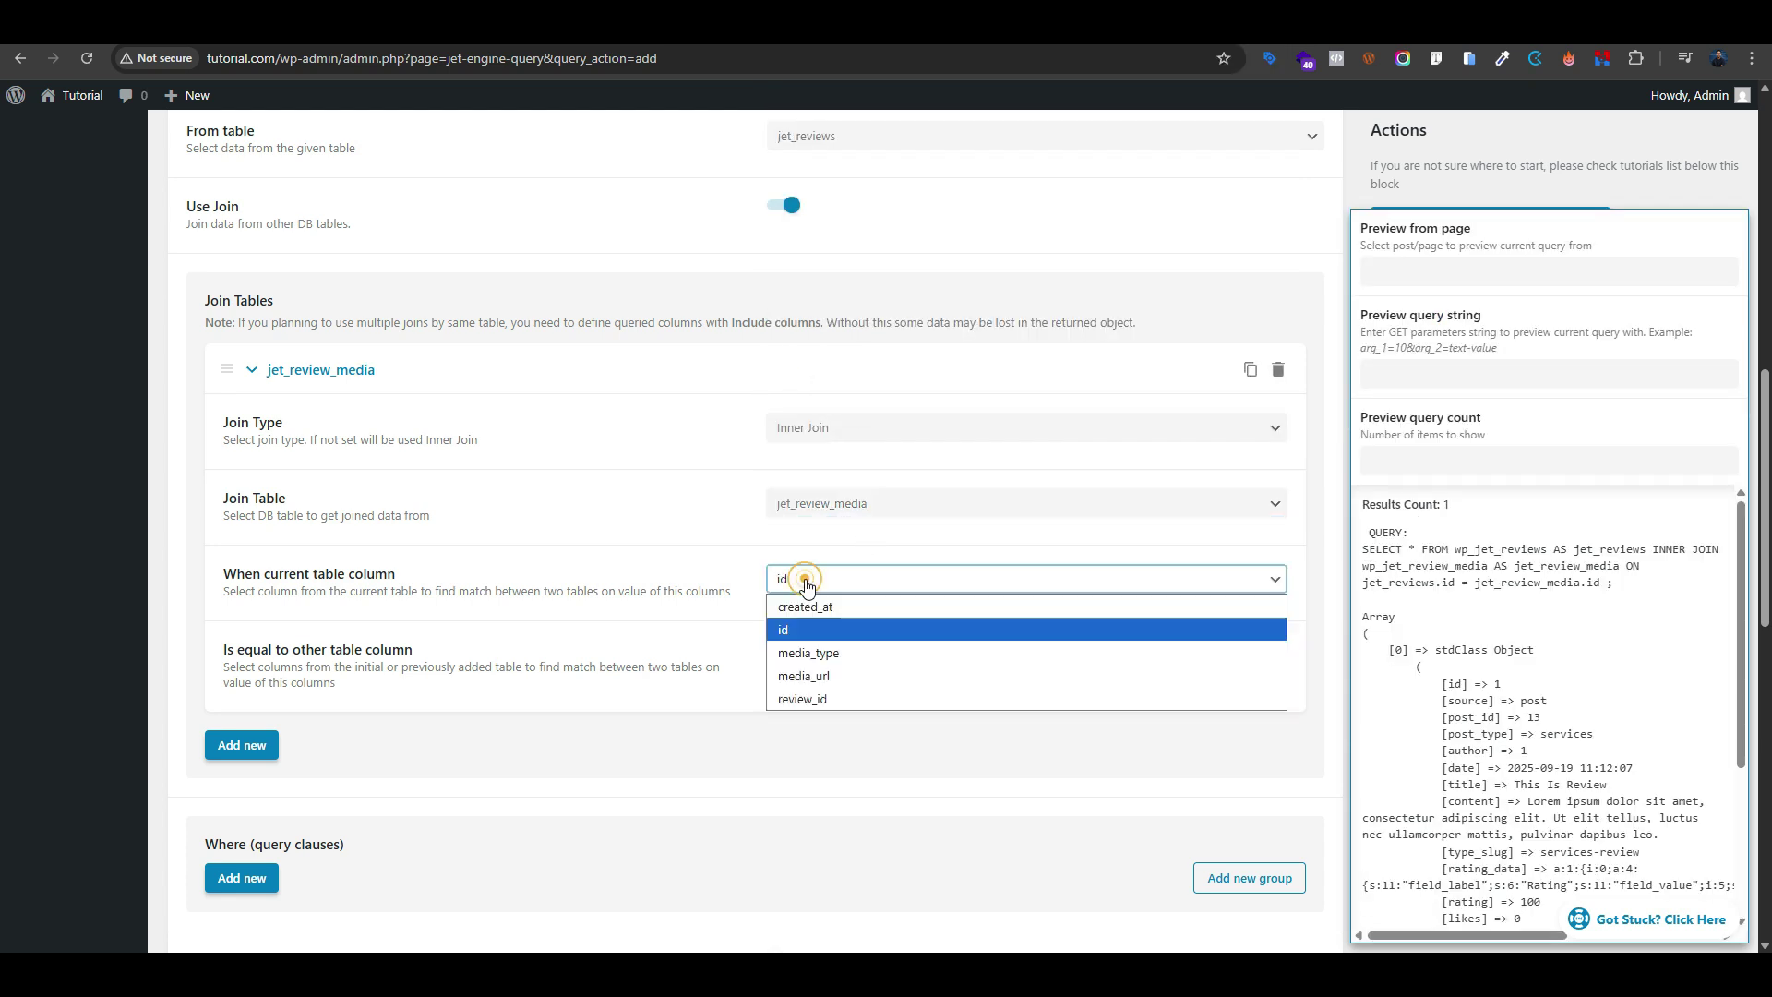
click(803, 582)
click(817, 657)
click(816, 655)
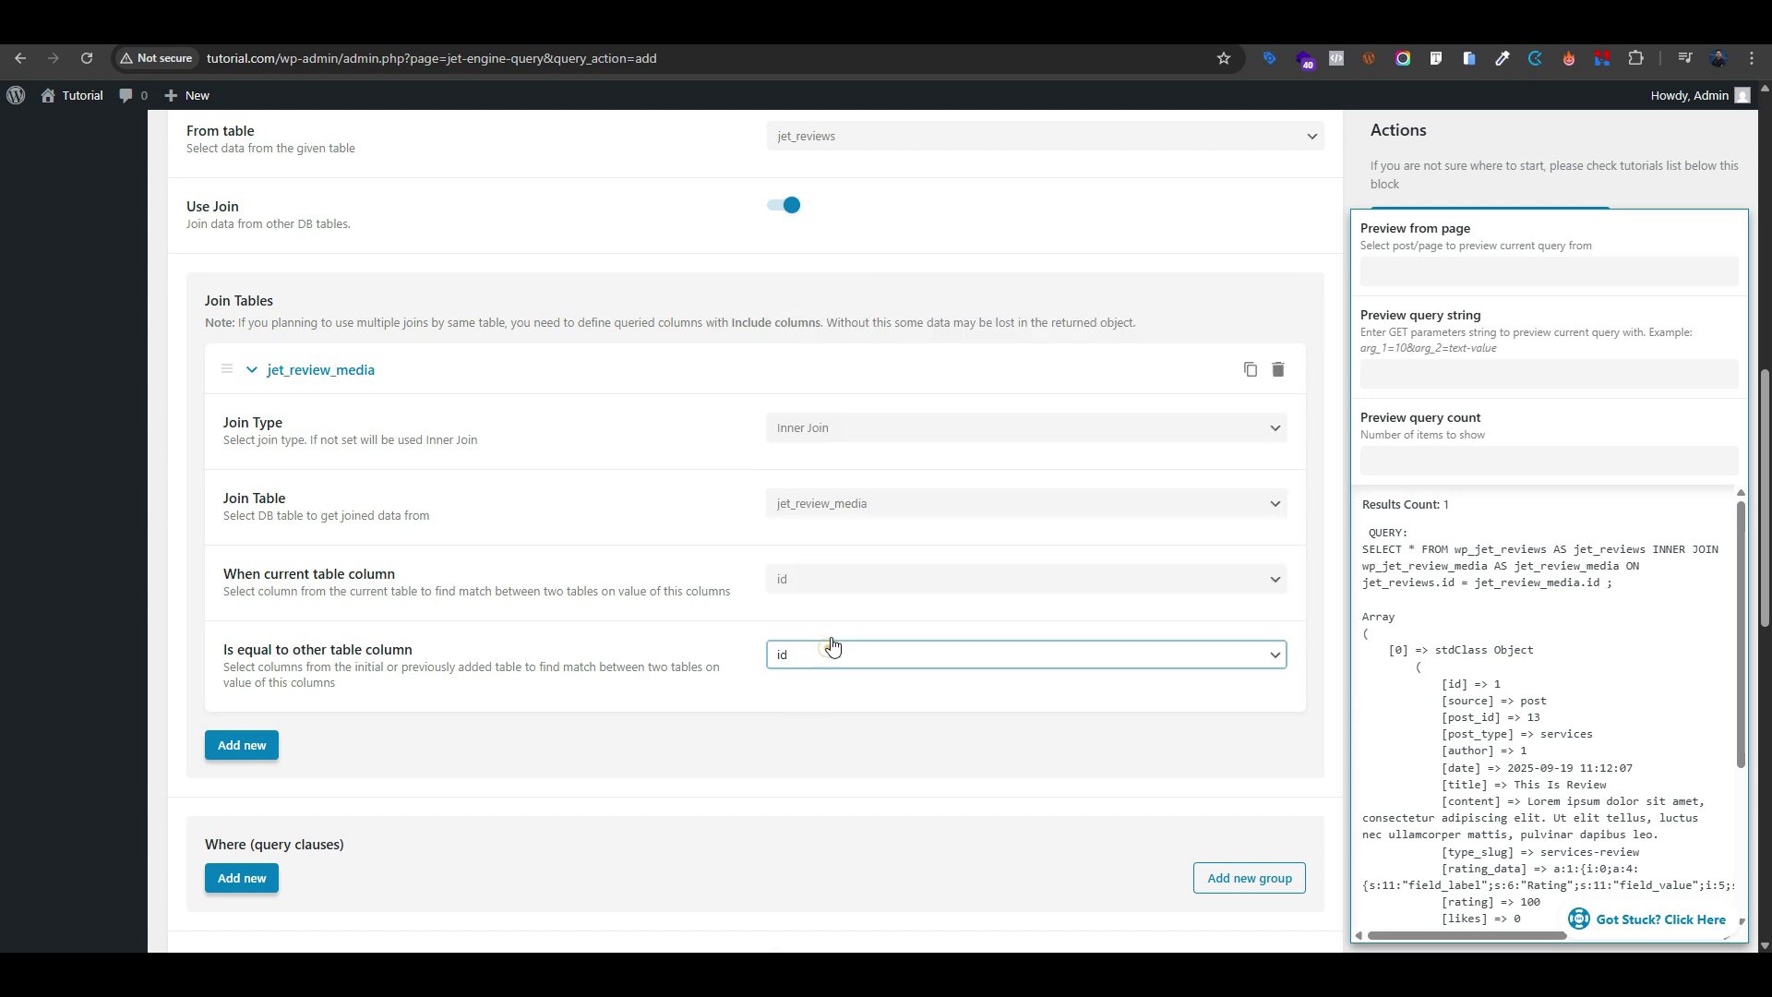
Examine media_url in the preview results and compare the returned fields with Use Join disabled and re-enabled
scroll(1444, 810, down, 5)
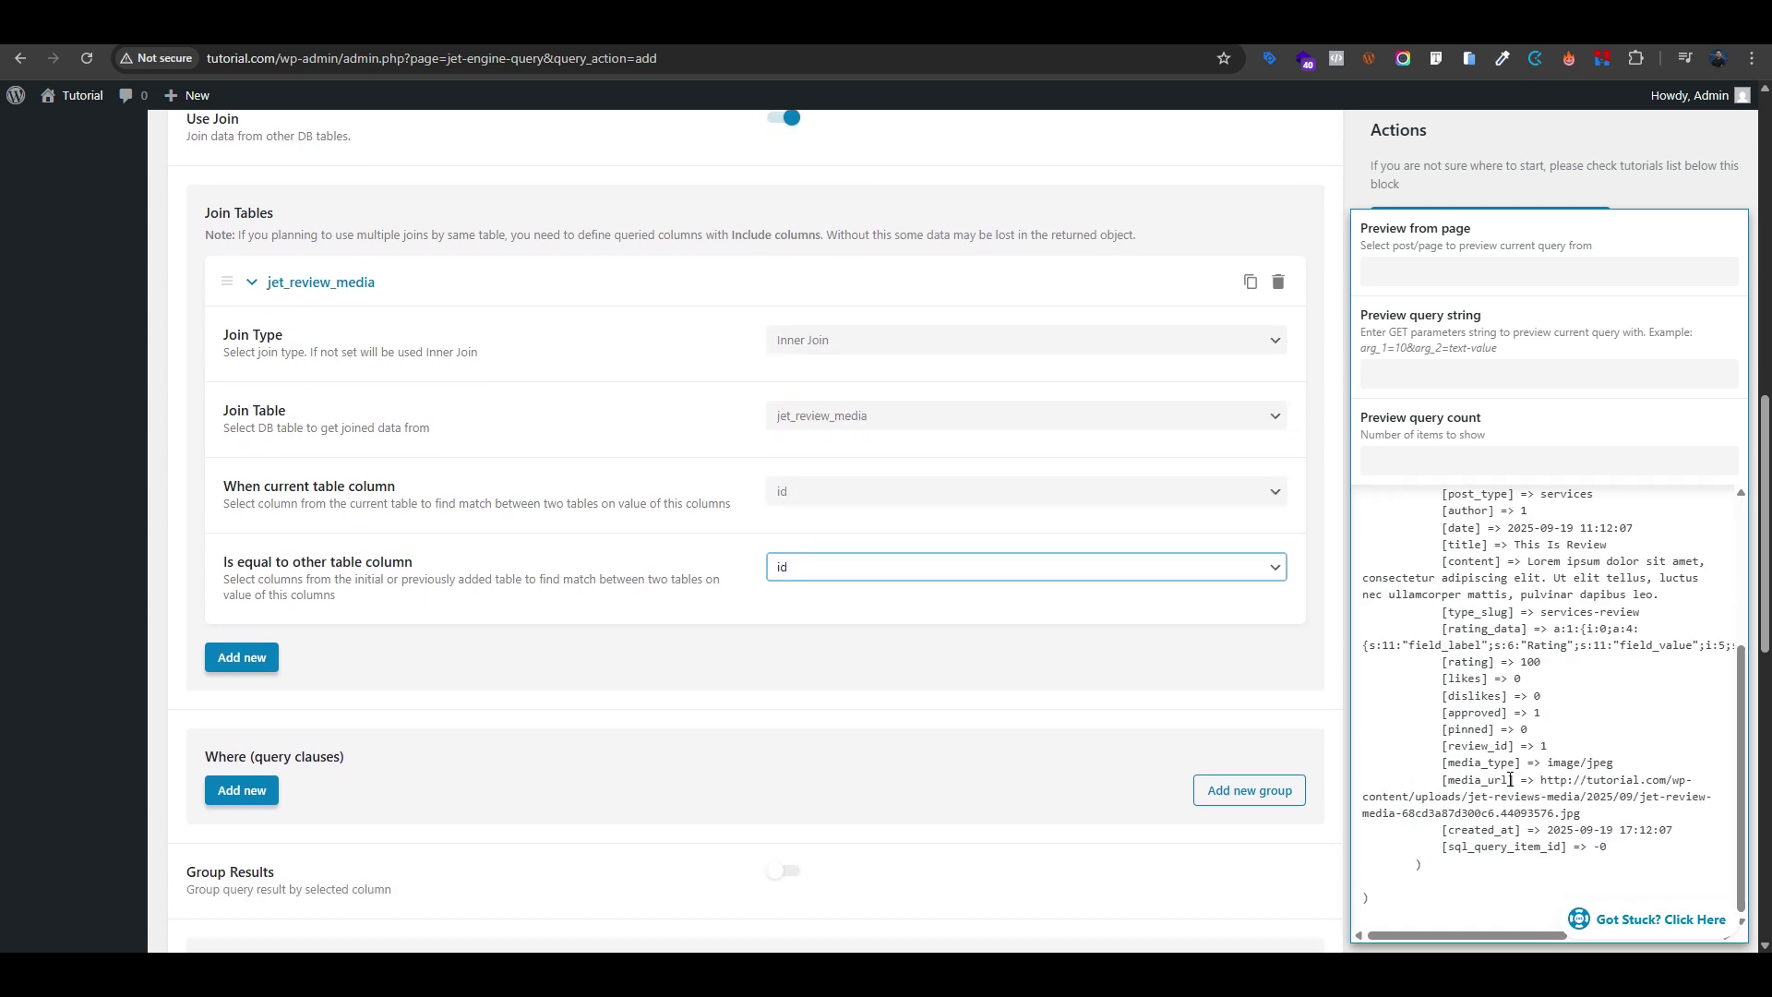
drag(1543, 781, 1594, 818)
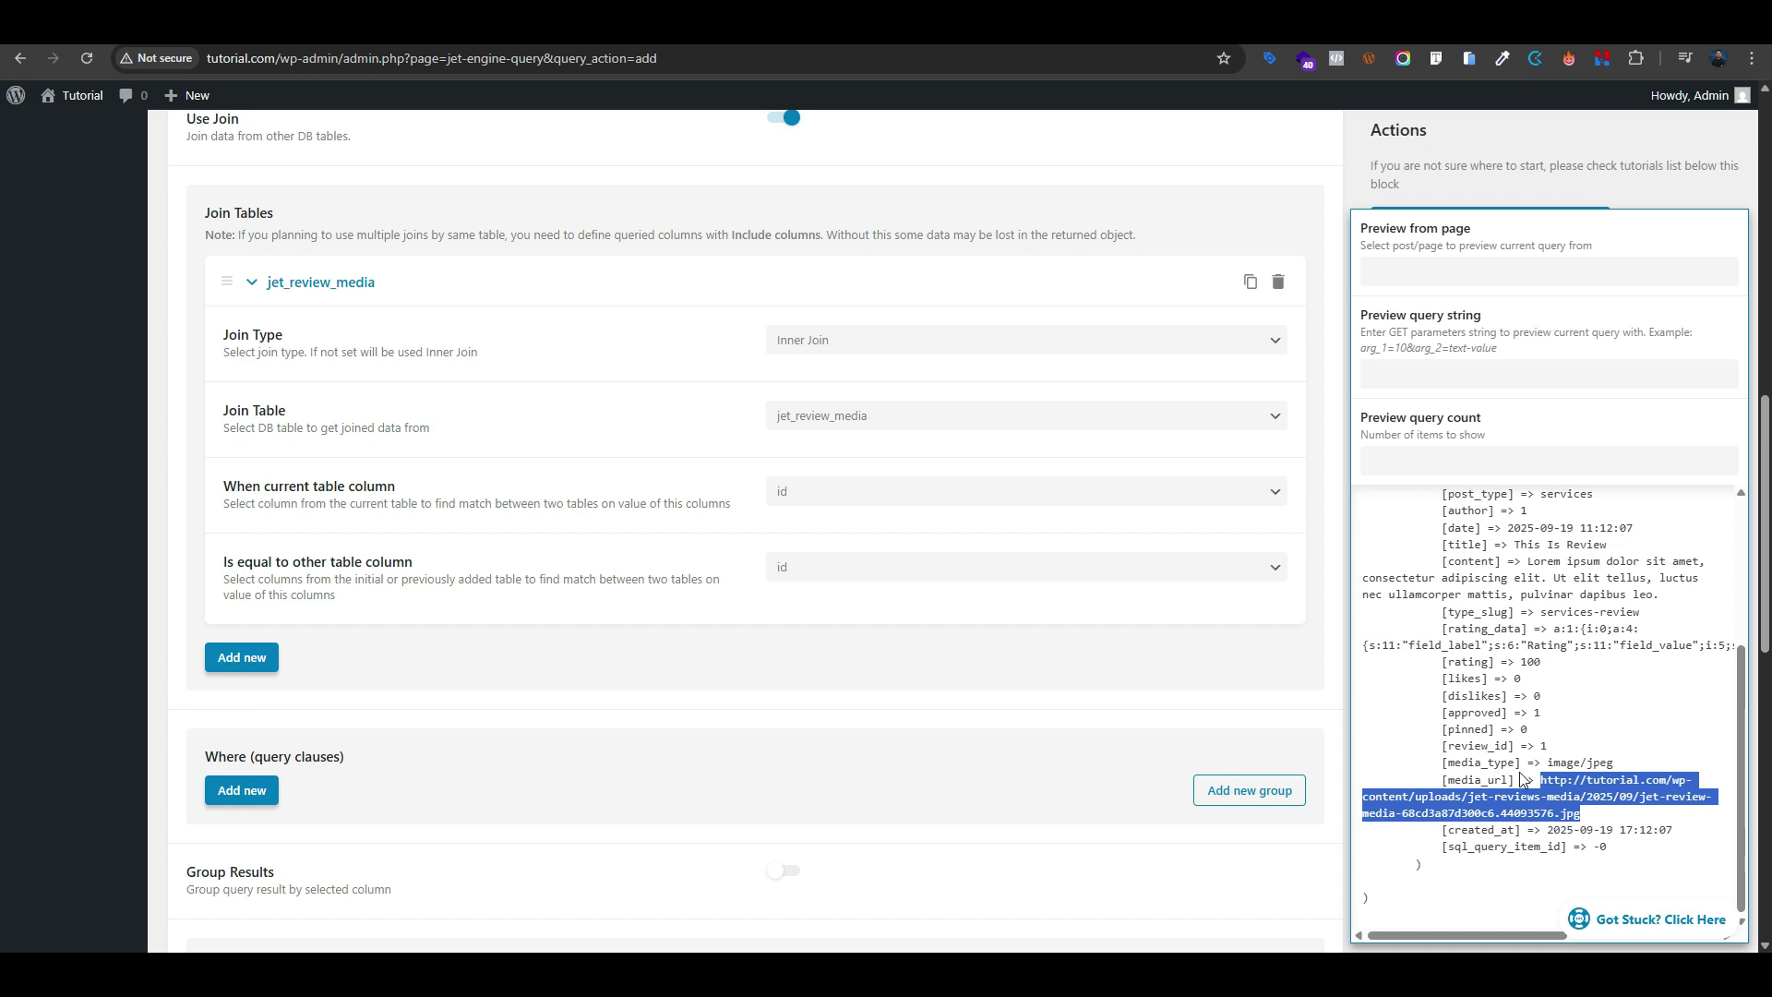
scroll(864, 203, up, 2)
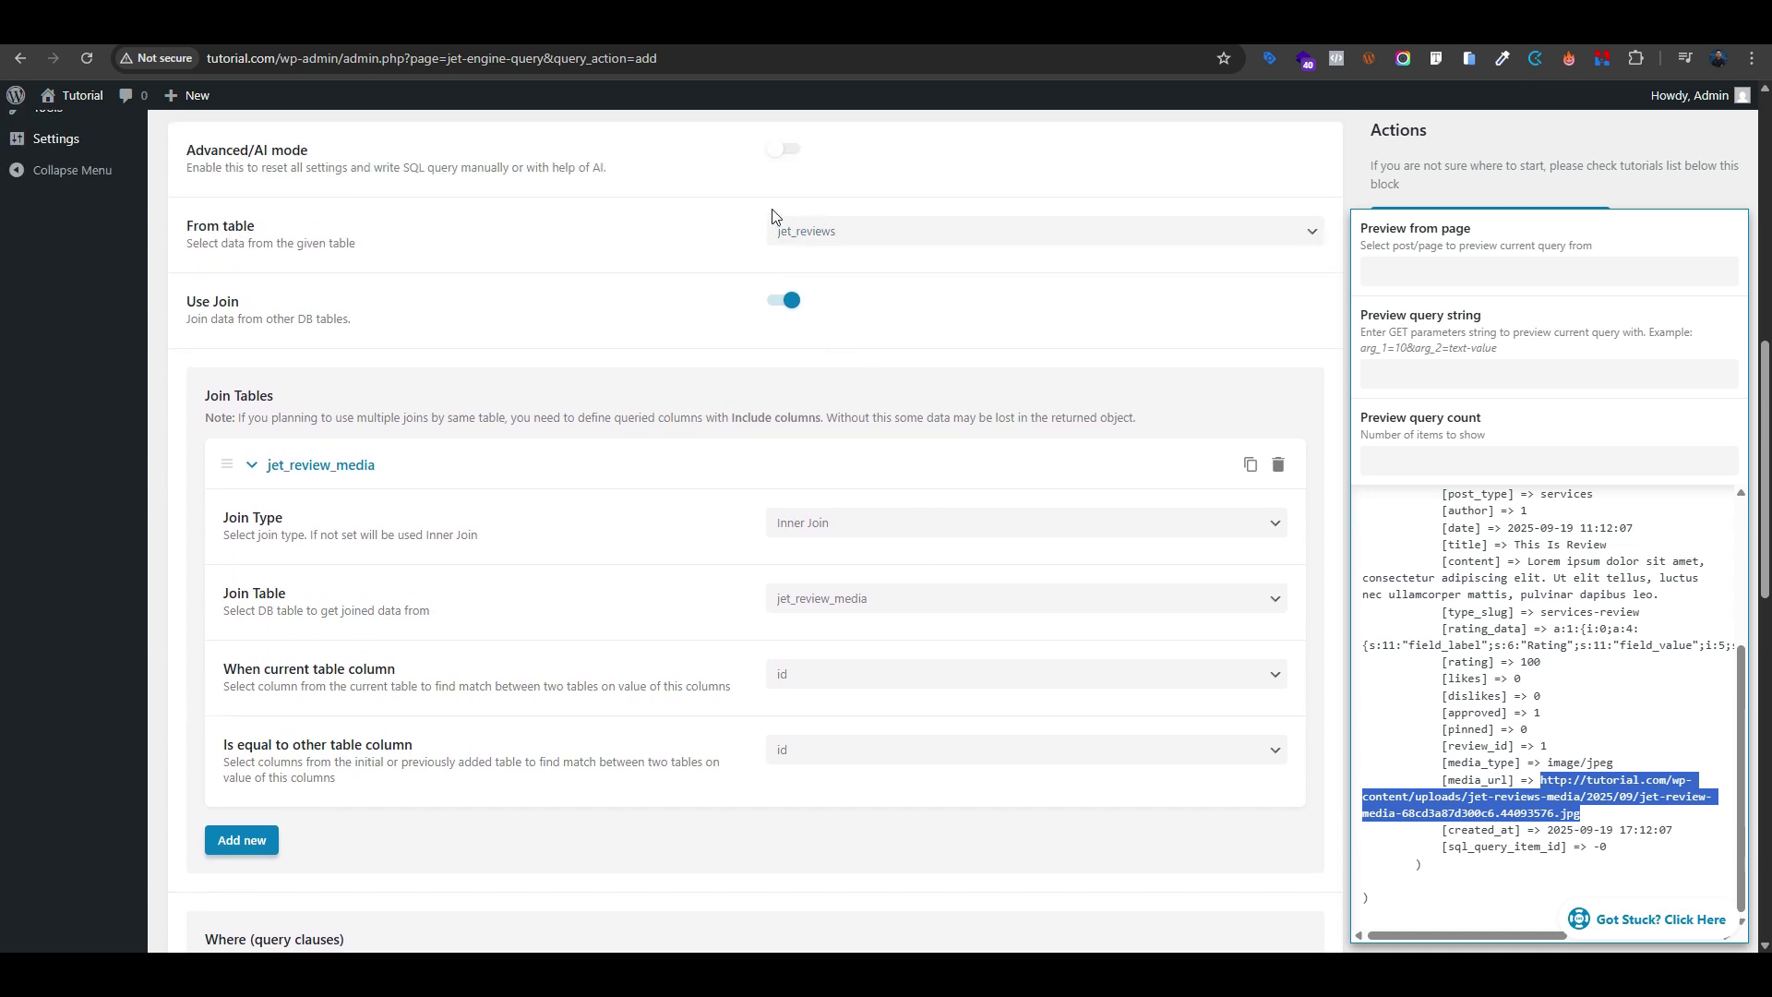
click(783, 297)
scroll(1555, 796, down, 1)
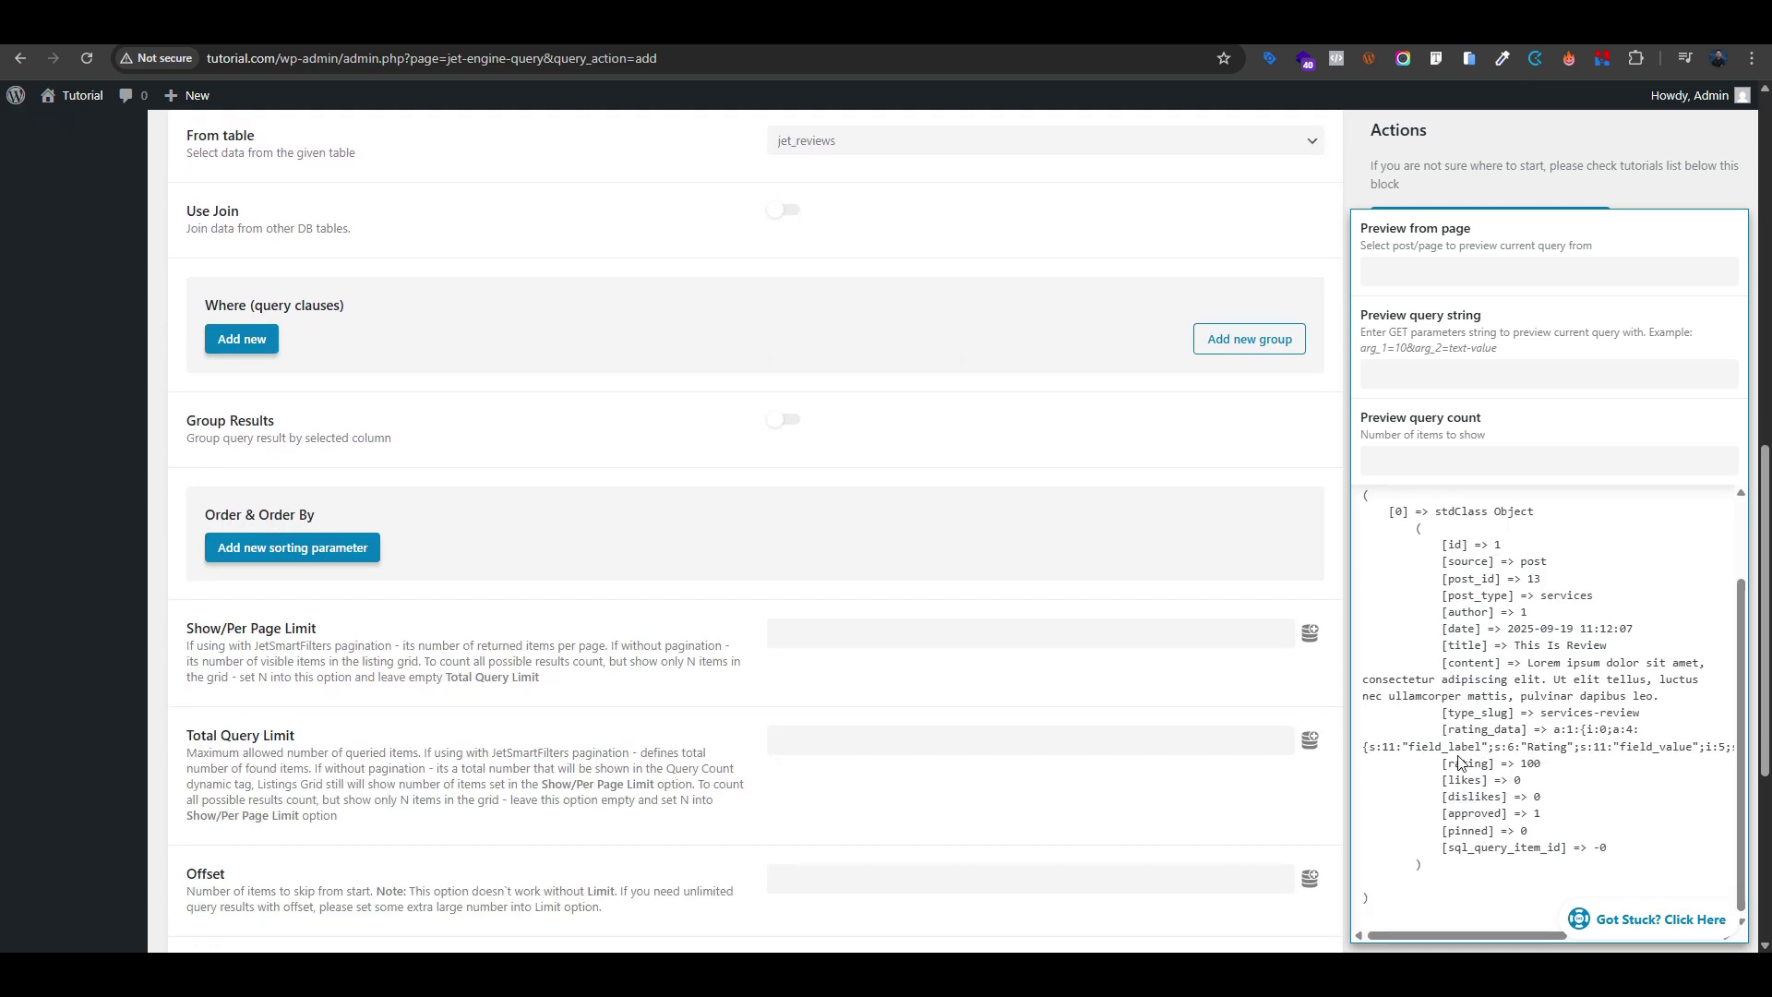
drag(1457, 762, 1521, 830)
click(783, 209)
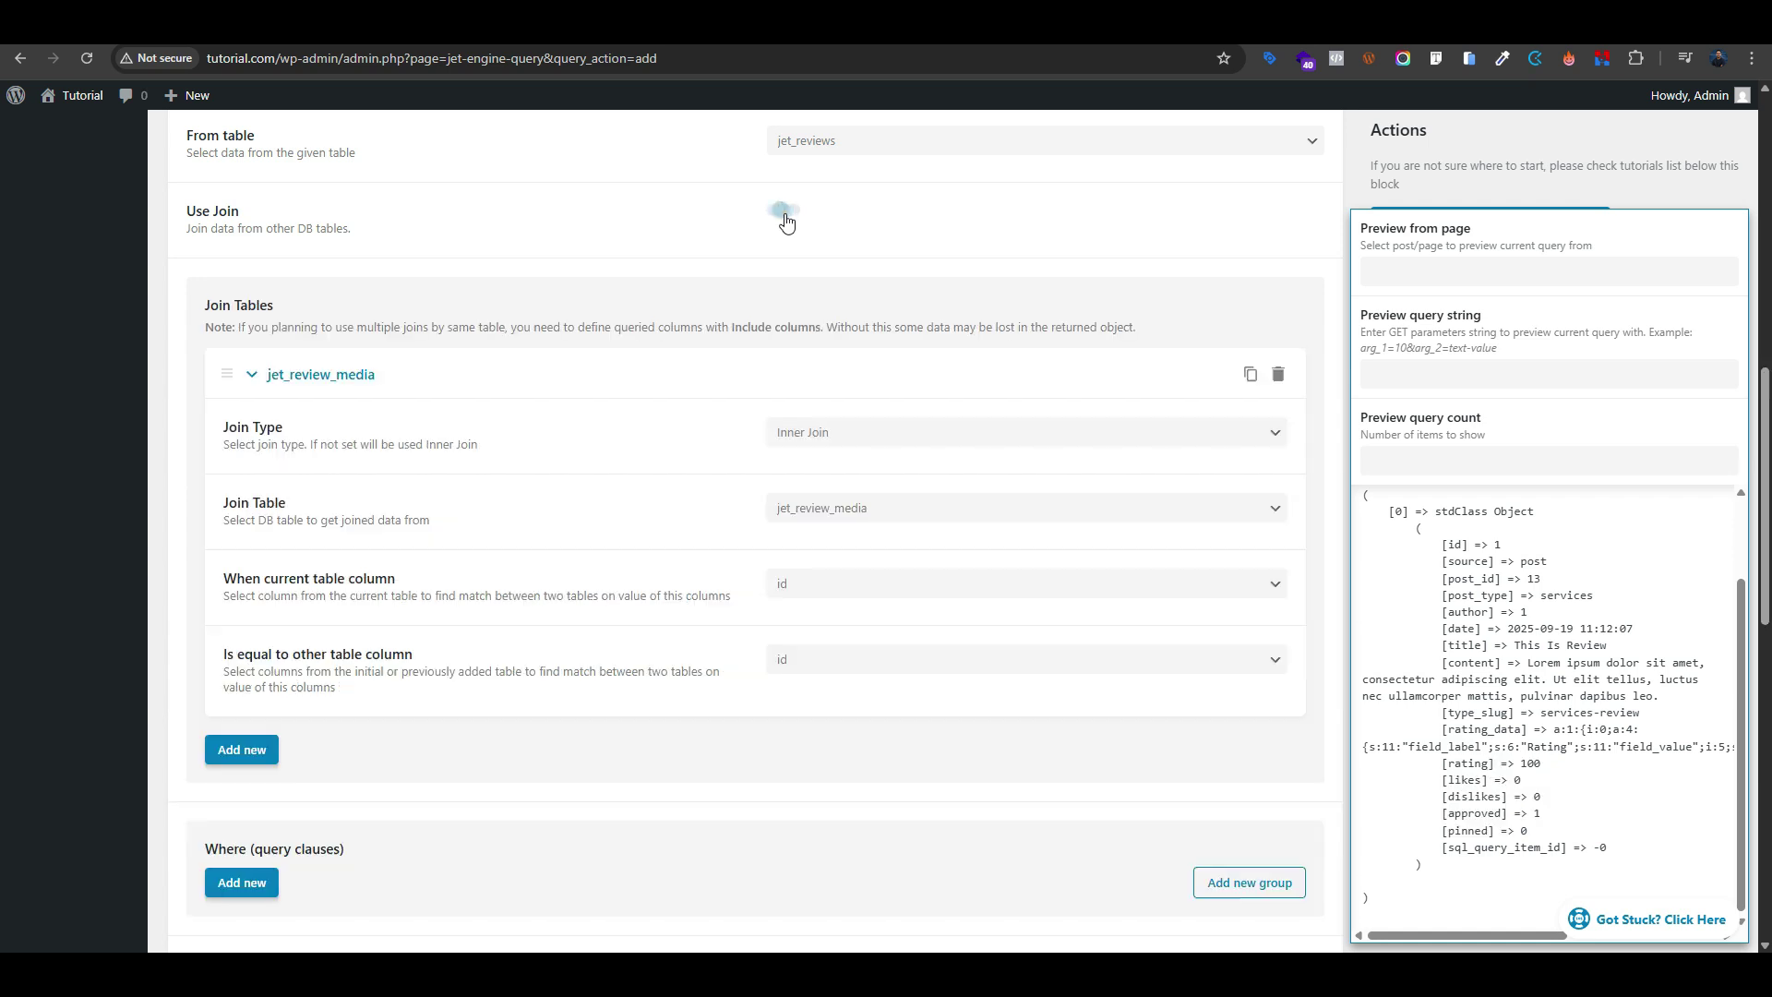
scroll(815, 511, up, 3)
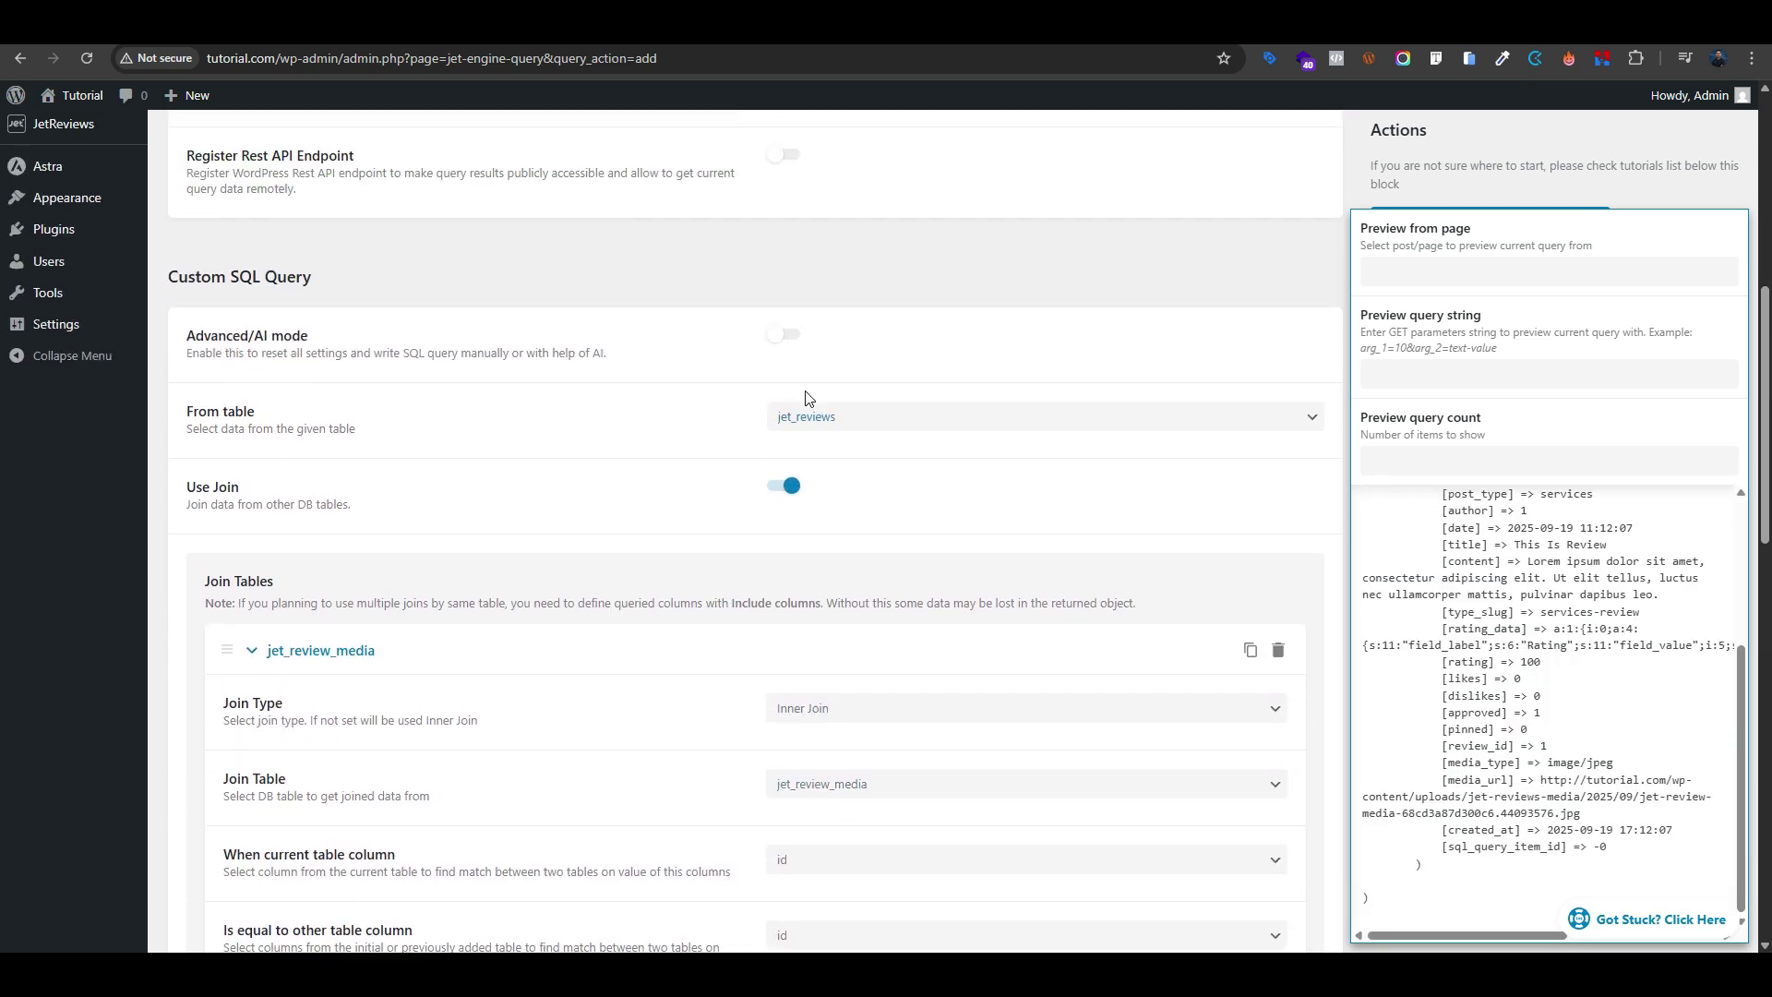
scroll(803, 397, down, 3)
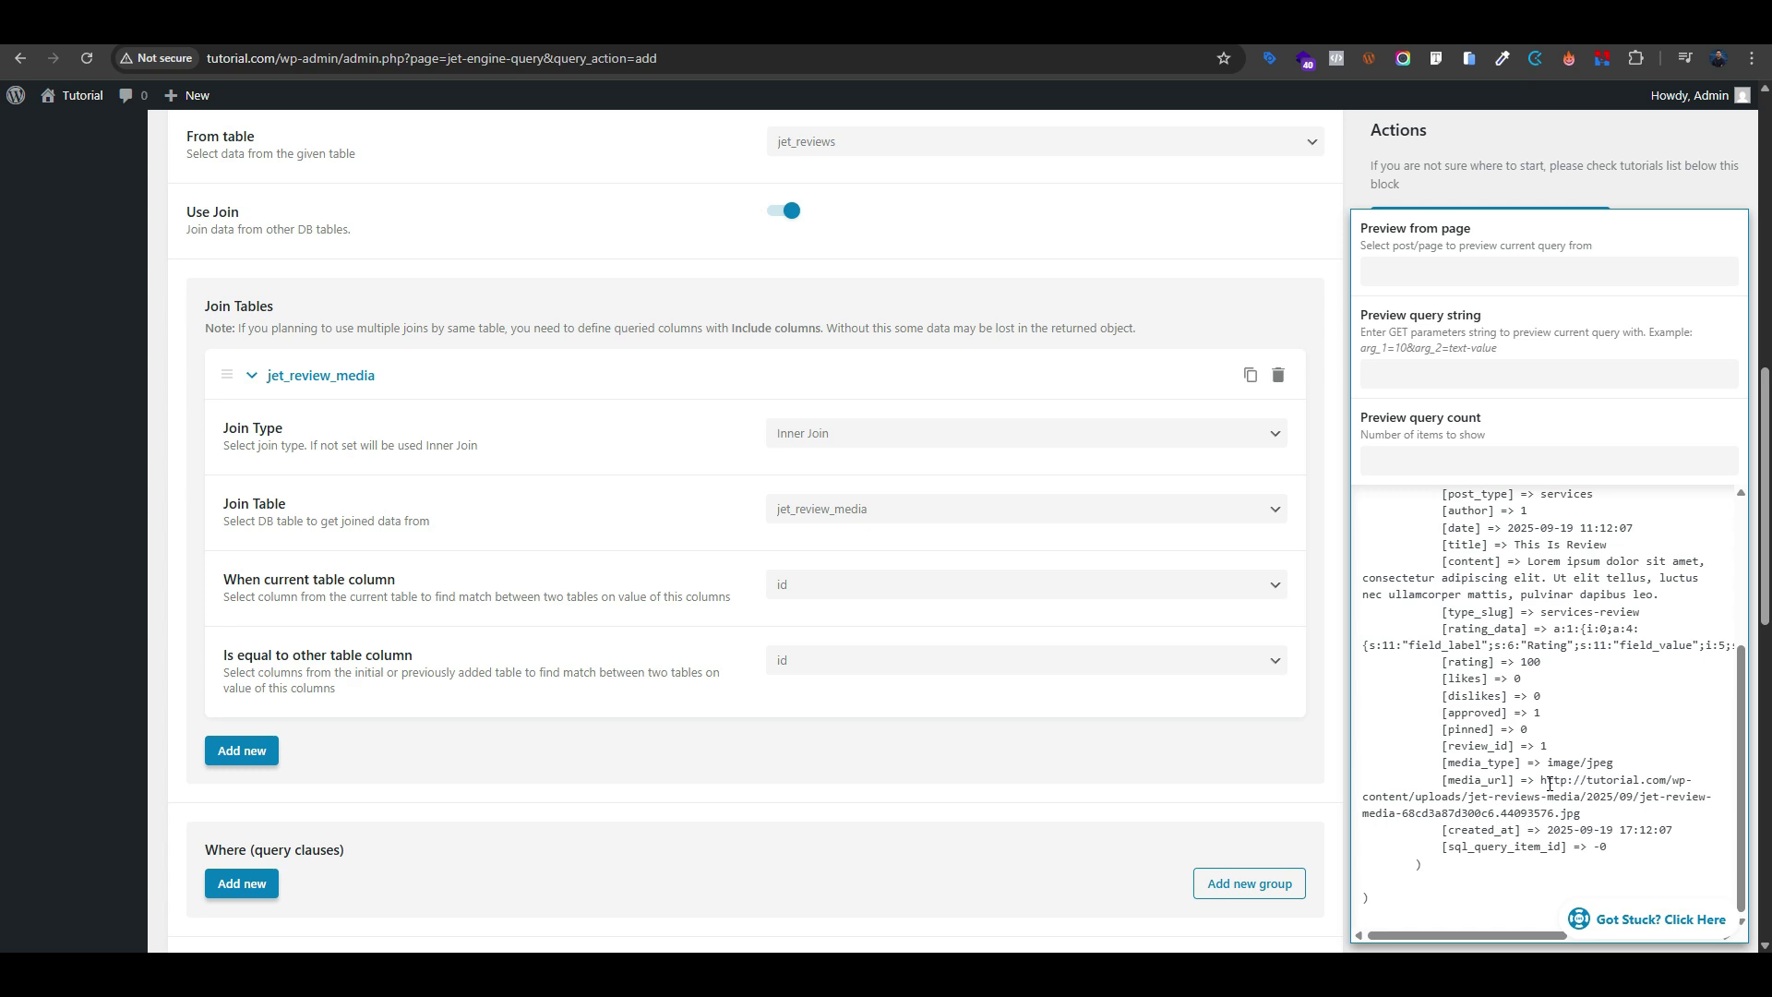
Turn off the results preview and add the Query For Review Media query
scroll(878, 503, up, 10)
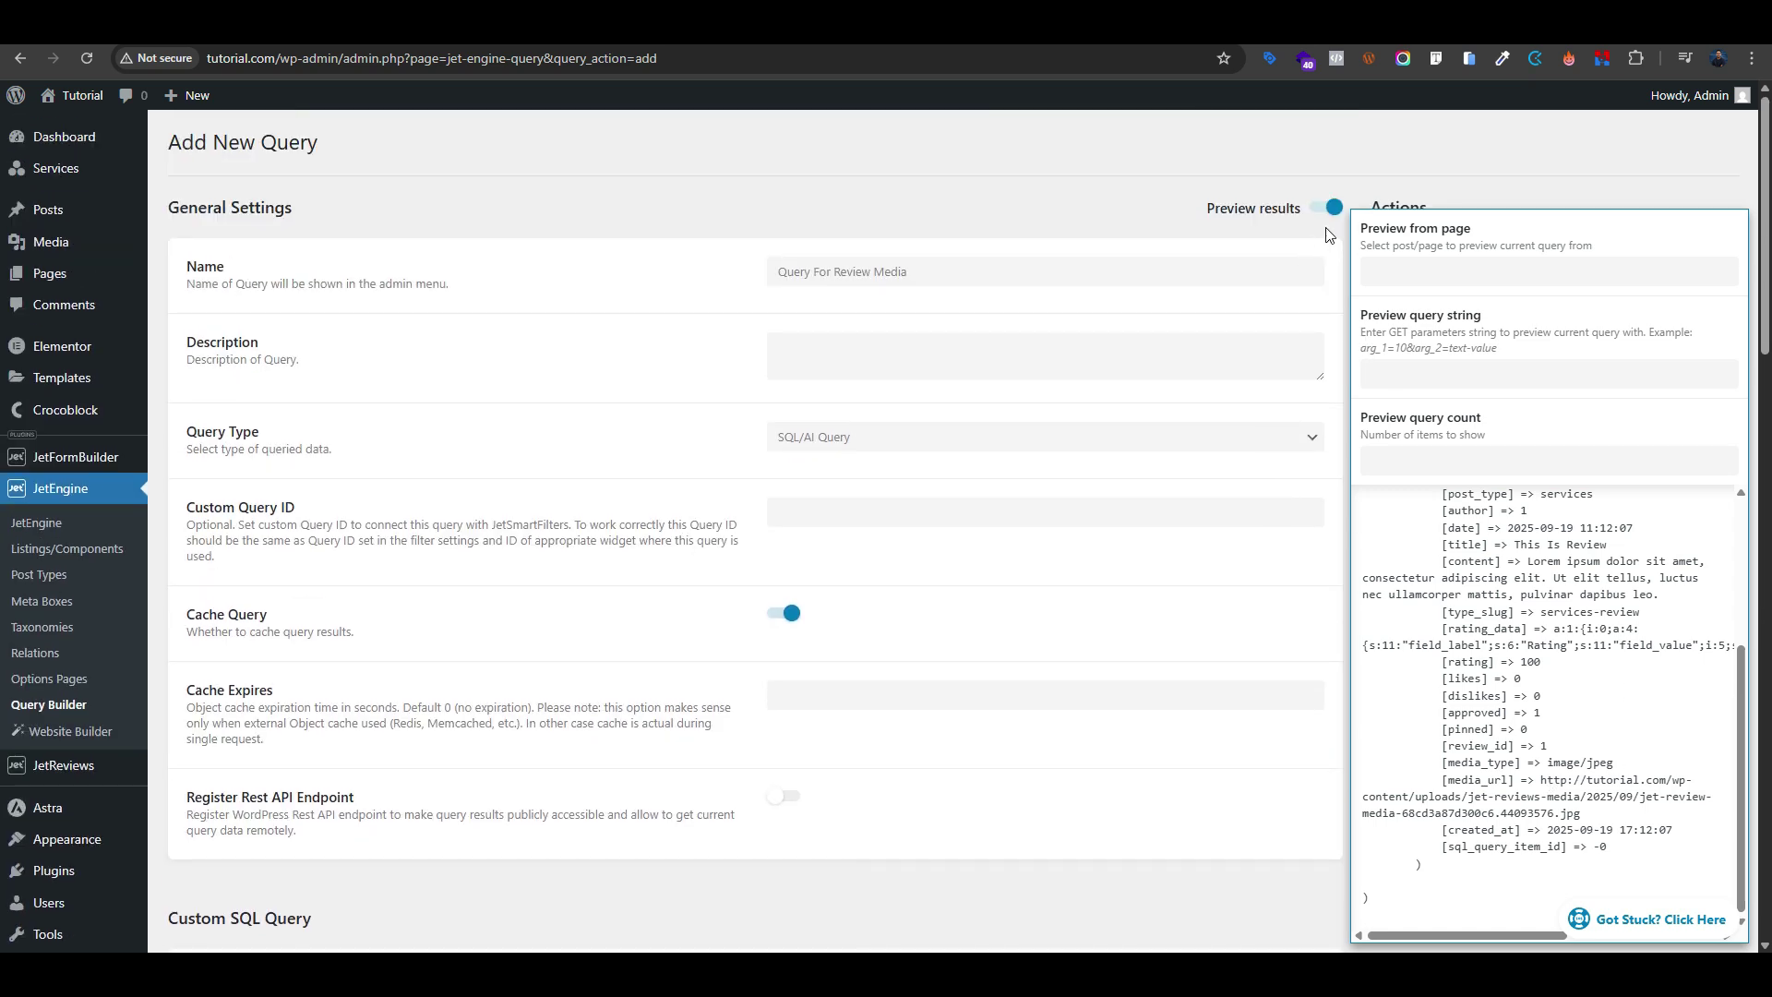
click(1326, 208)
click(1456, 294)
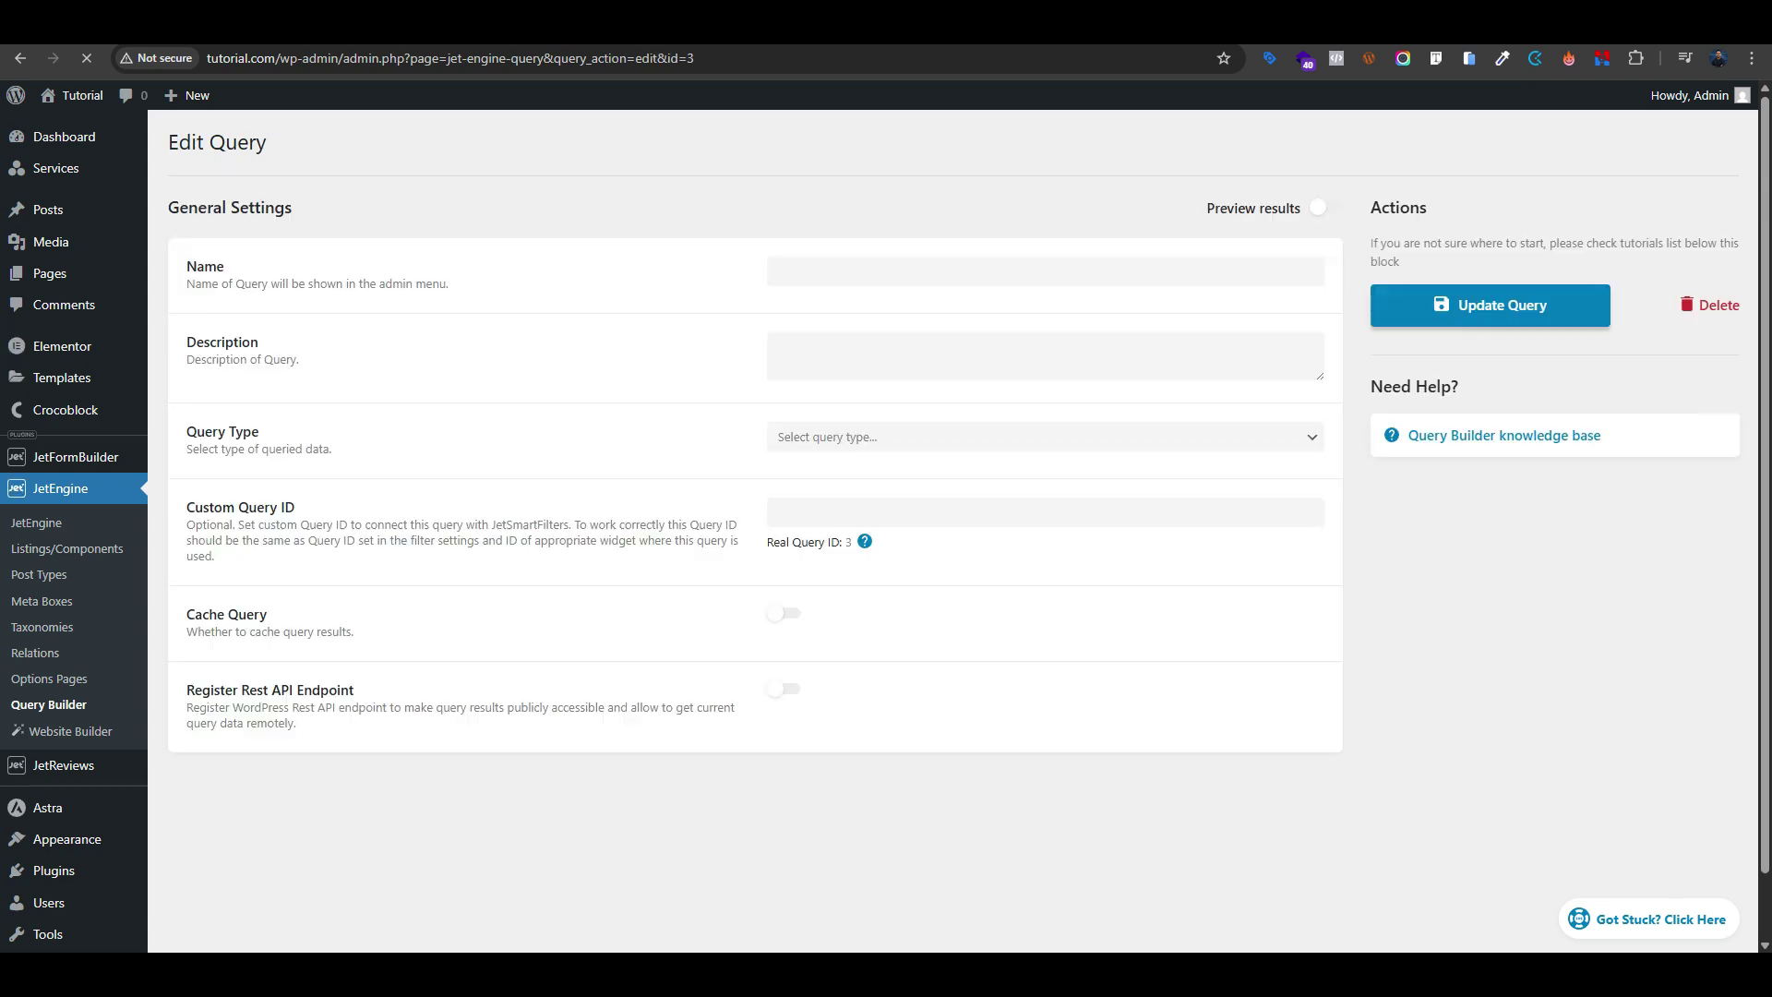
Preview the saved query's results and select the media_url field name in them
click(1320, 208)
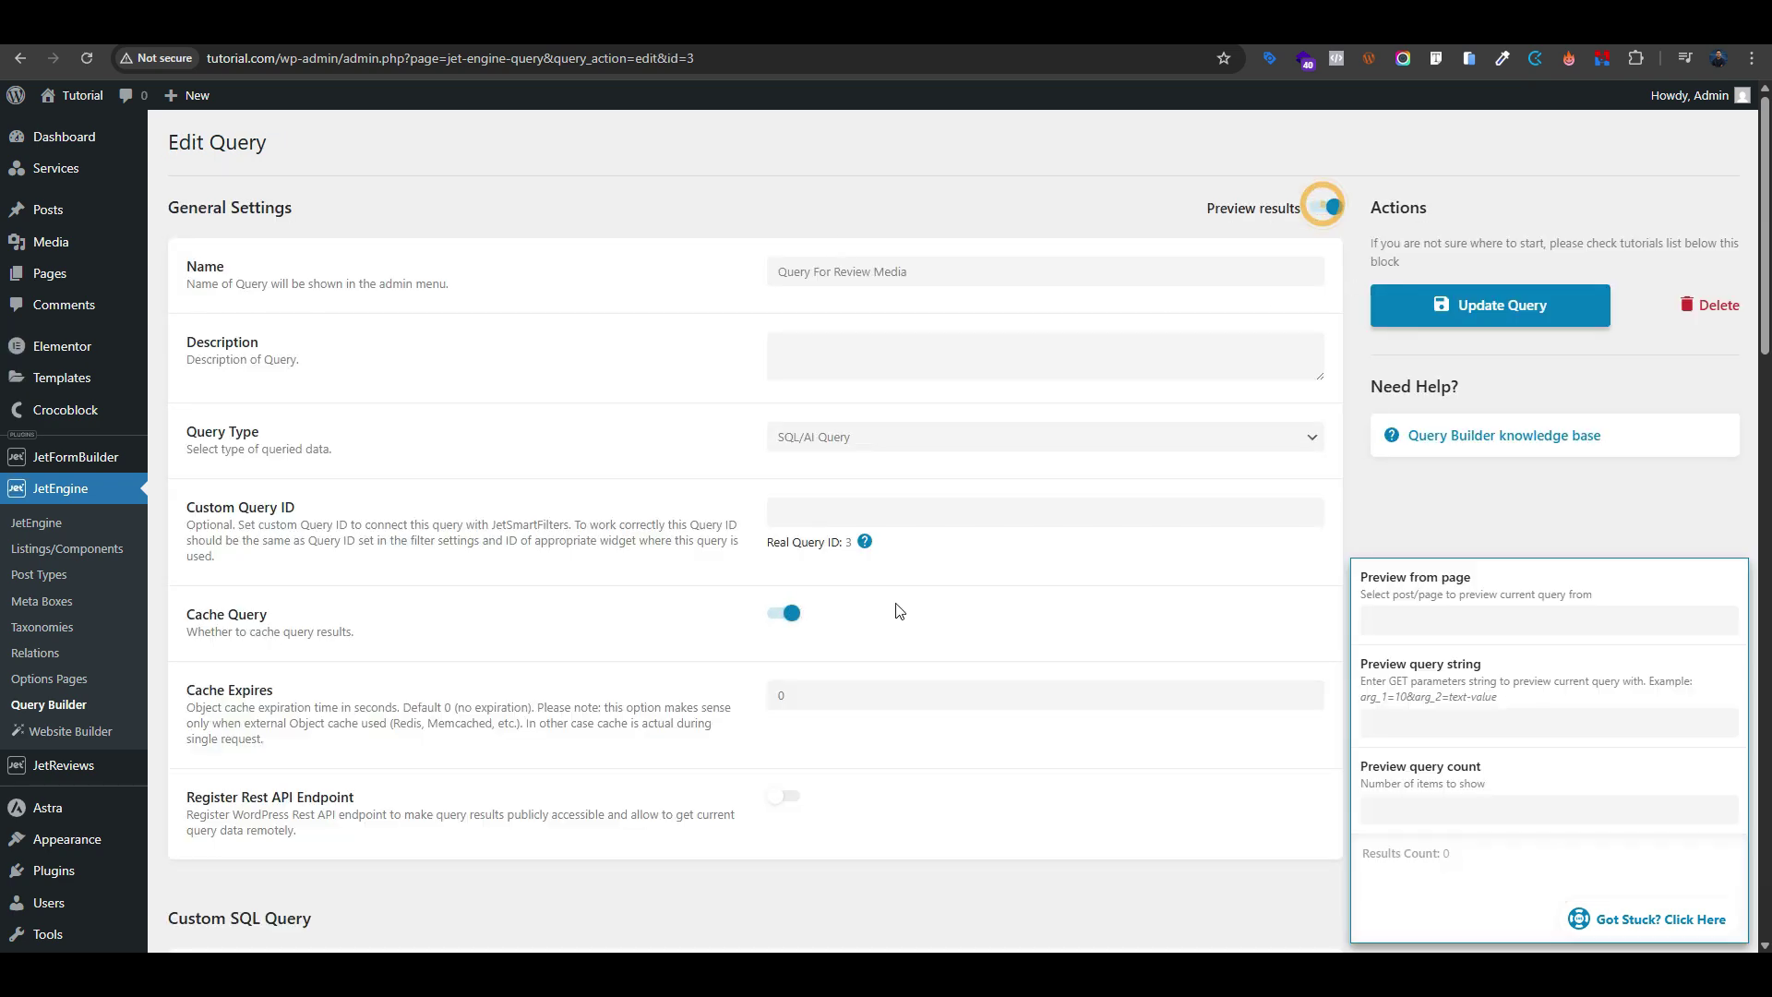
scroll(909, 606, down, 2)
scroll(910, 606, down, 8)
scroll(1479, 794, down, 5)
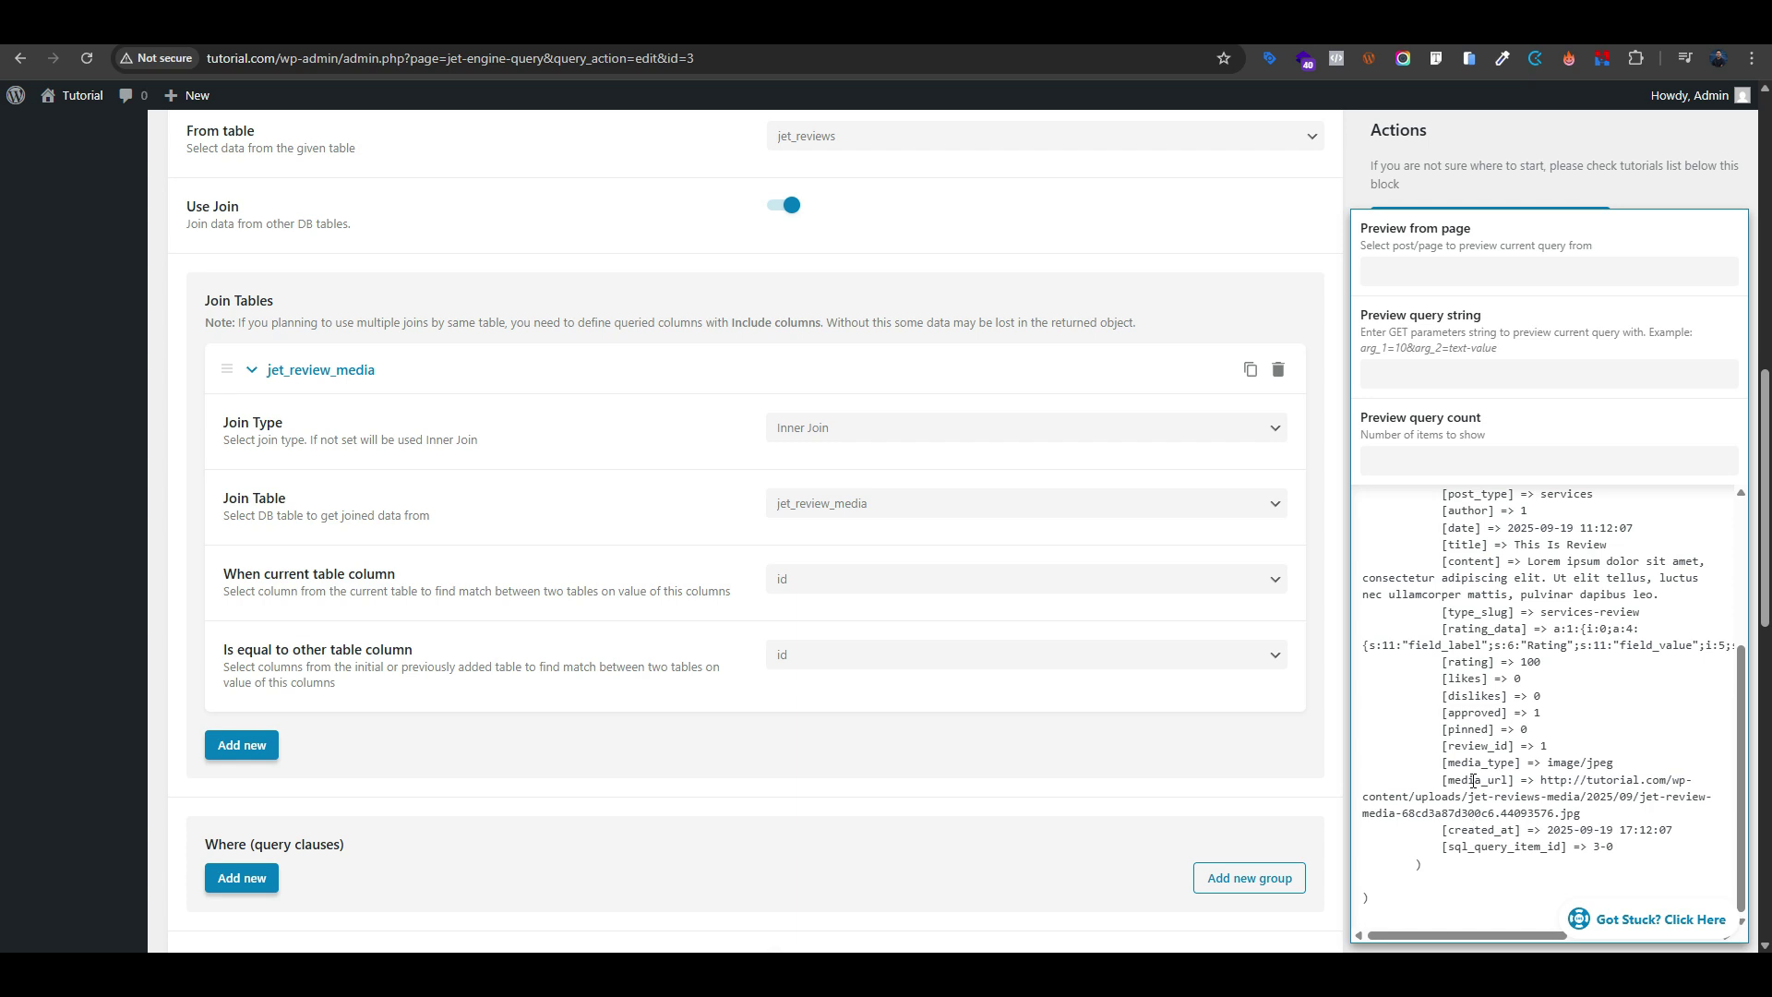
double_click(1474, 779)
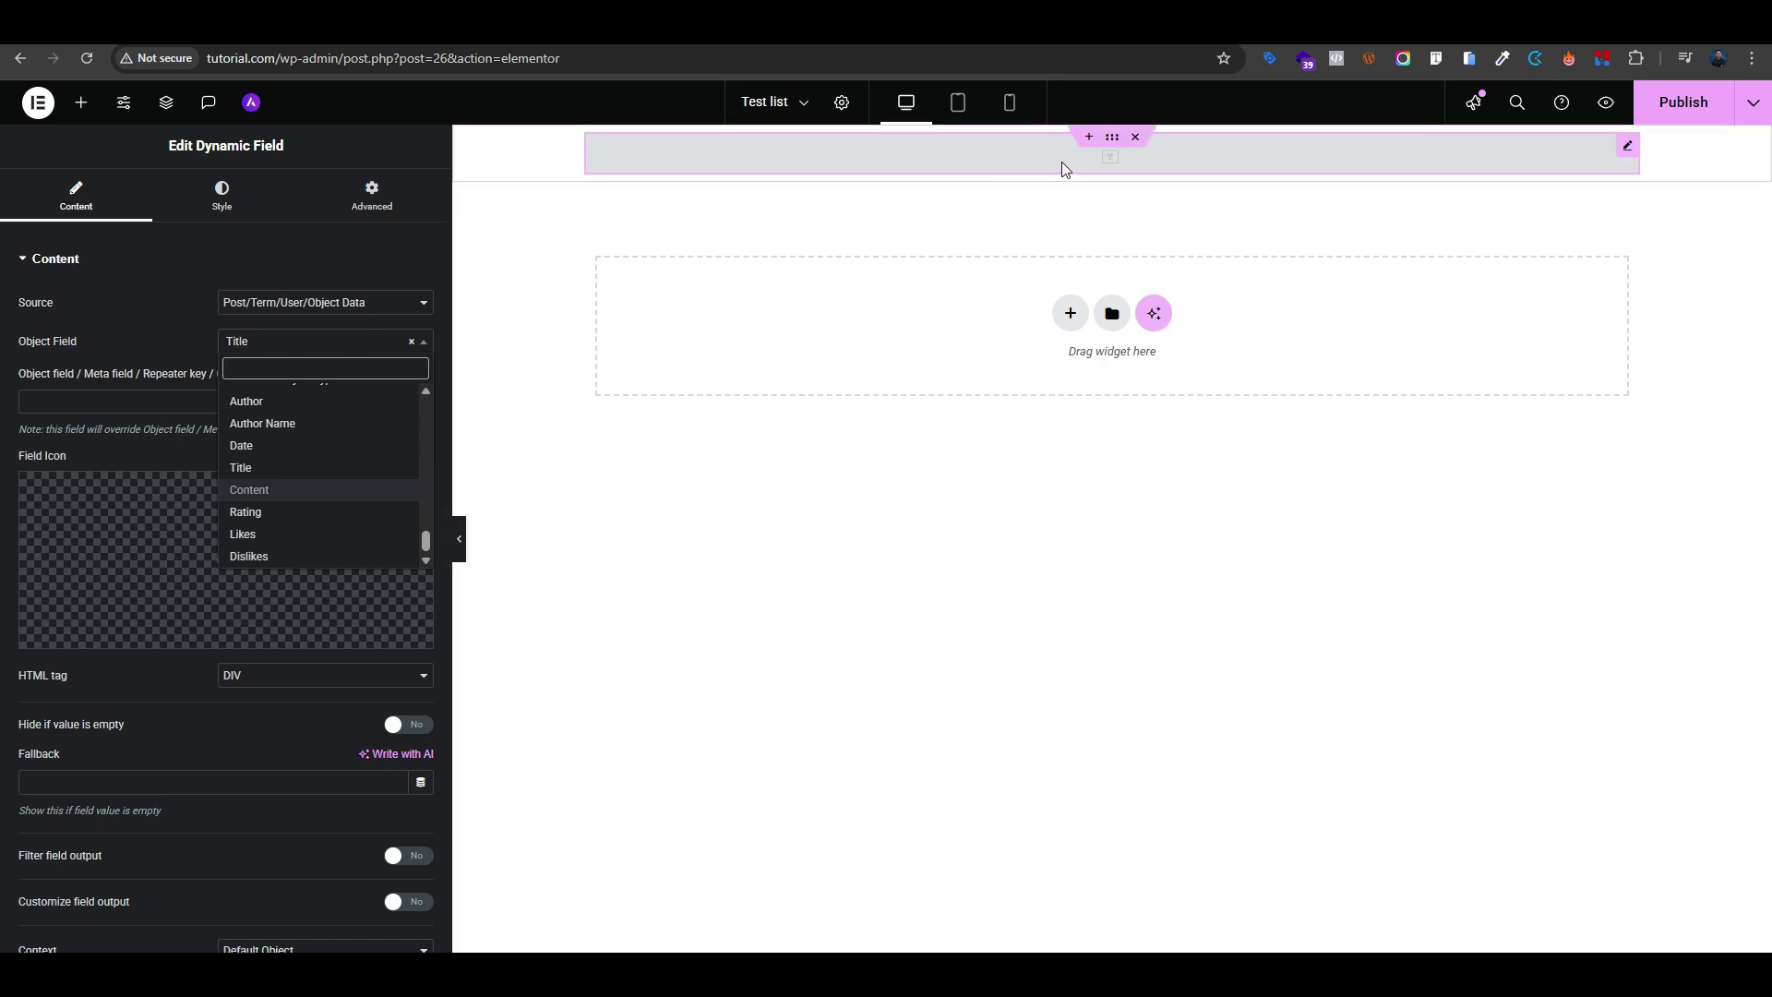
Set the Dynamic Field's object field to Author Name from the JetReviews group
click(1105, 157)
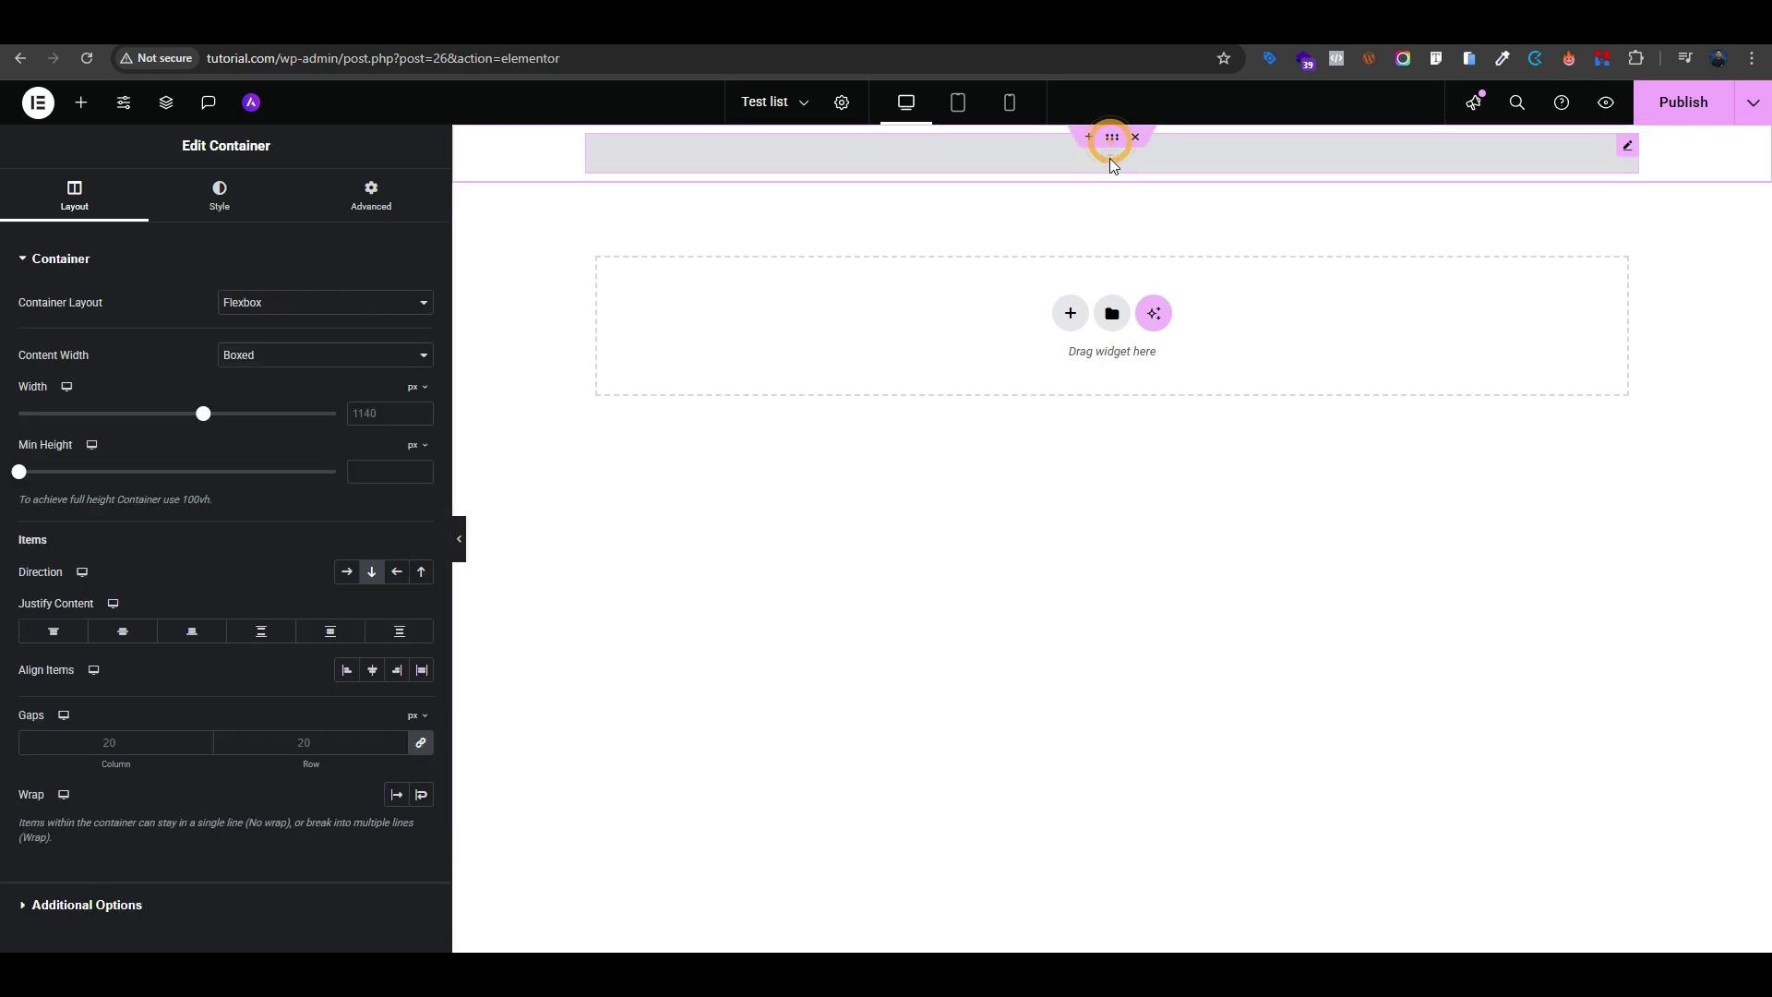
click(1110, 161)
click(289, 340)
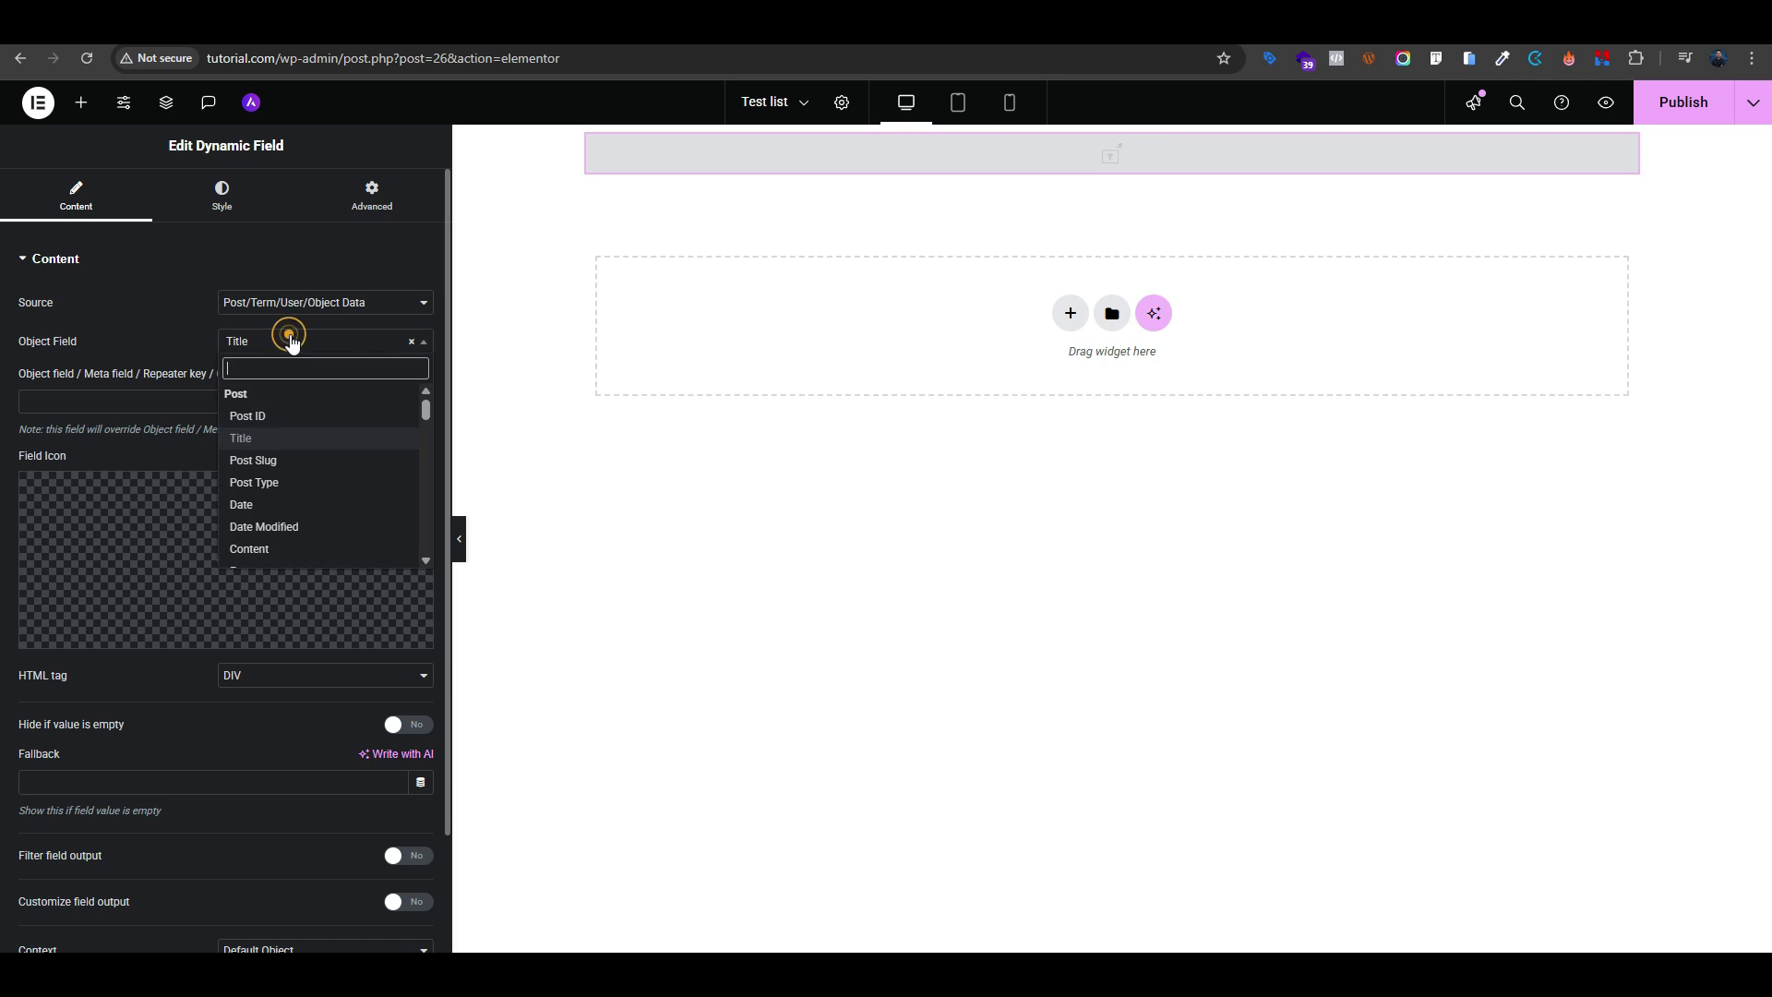
scroll(310, 473, down, 10)
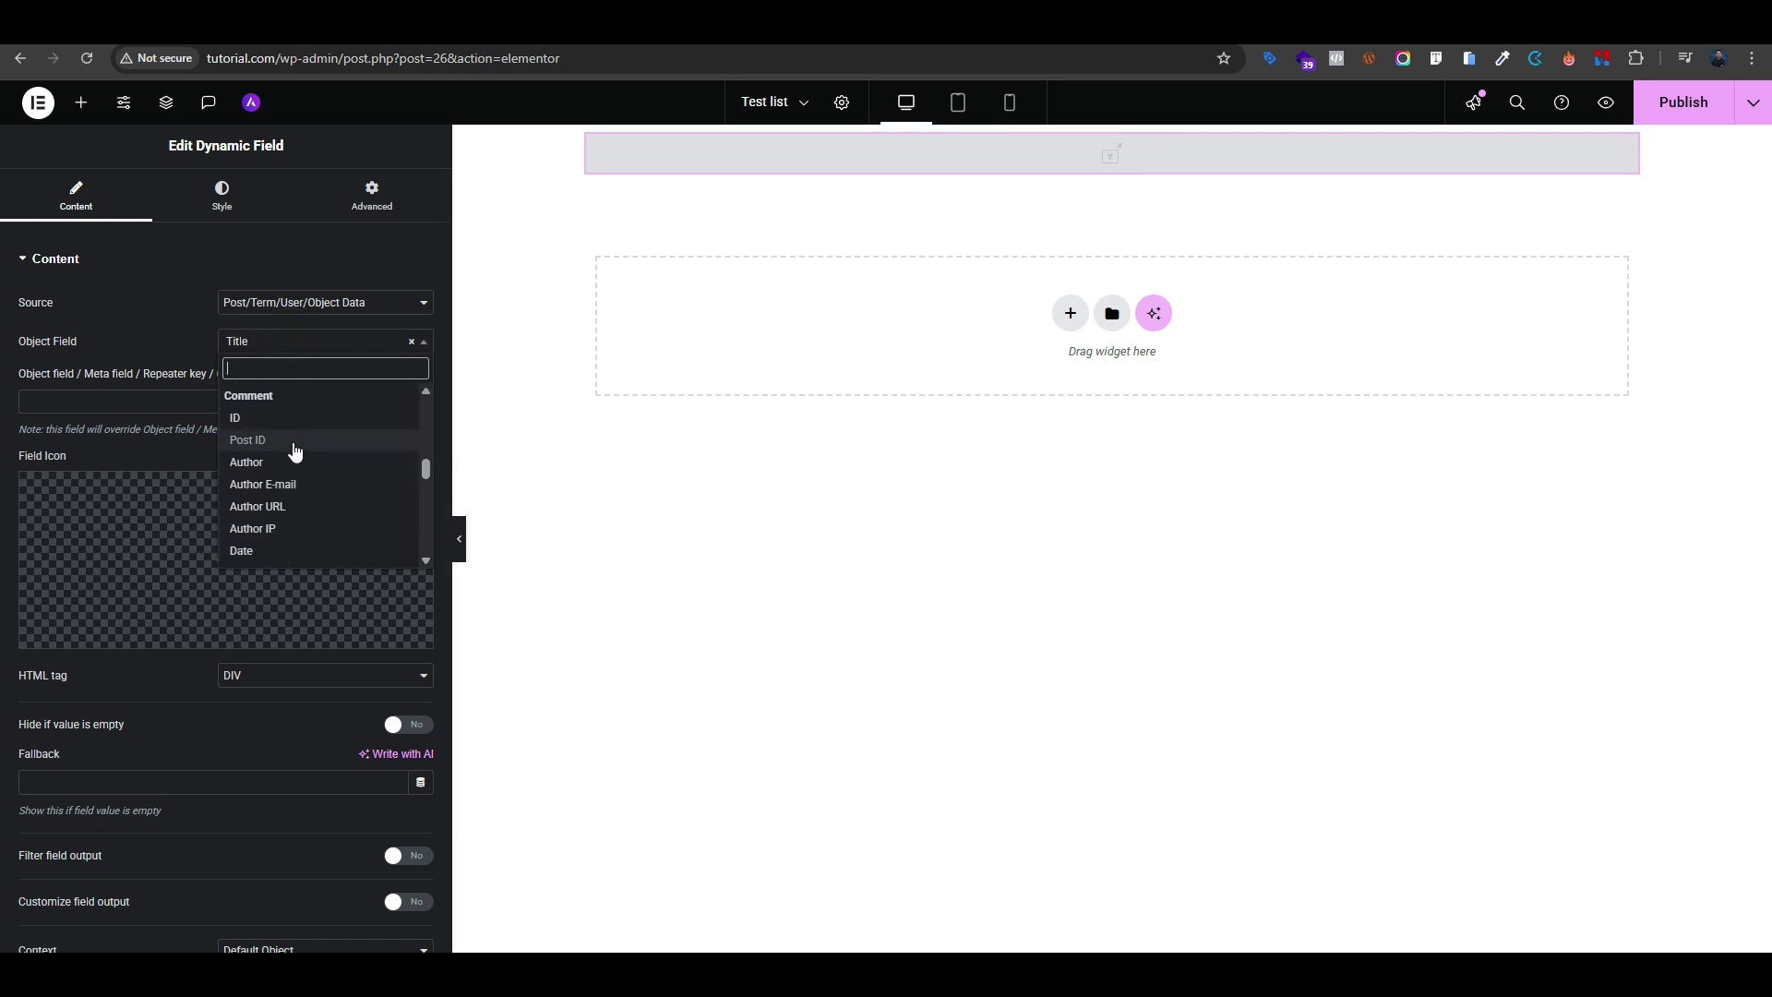
scroll(296, 503, down, 8)
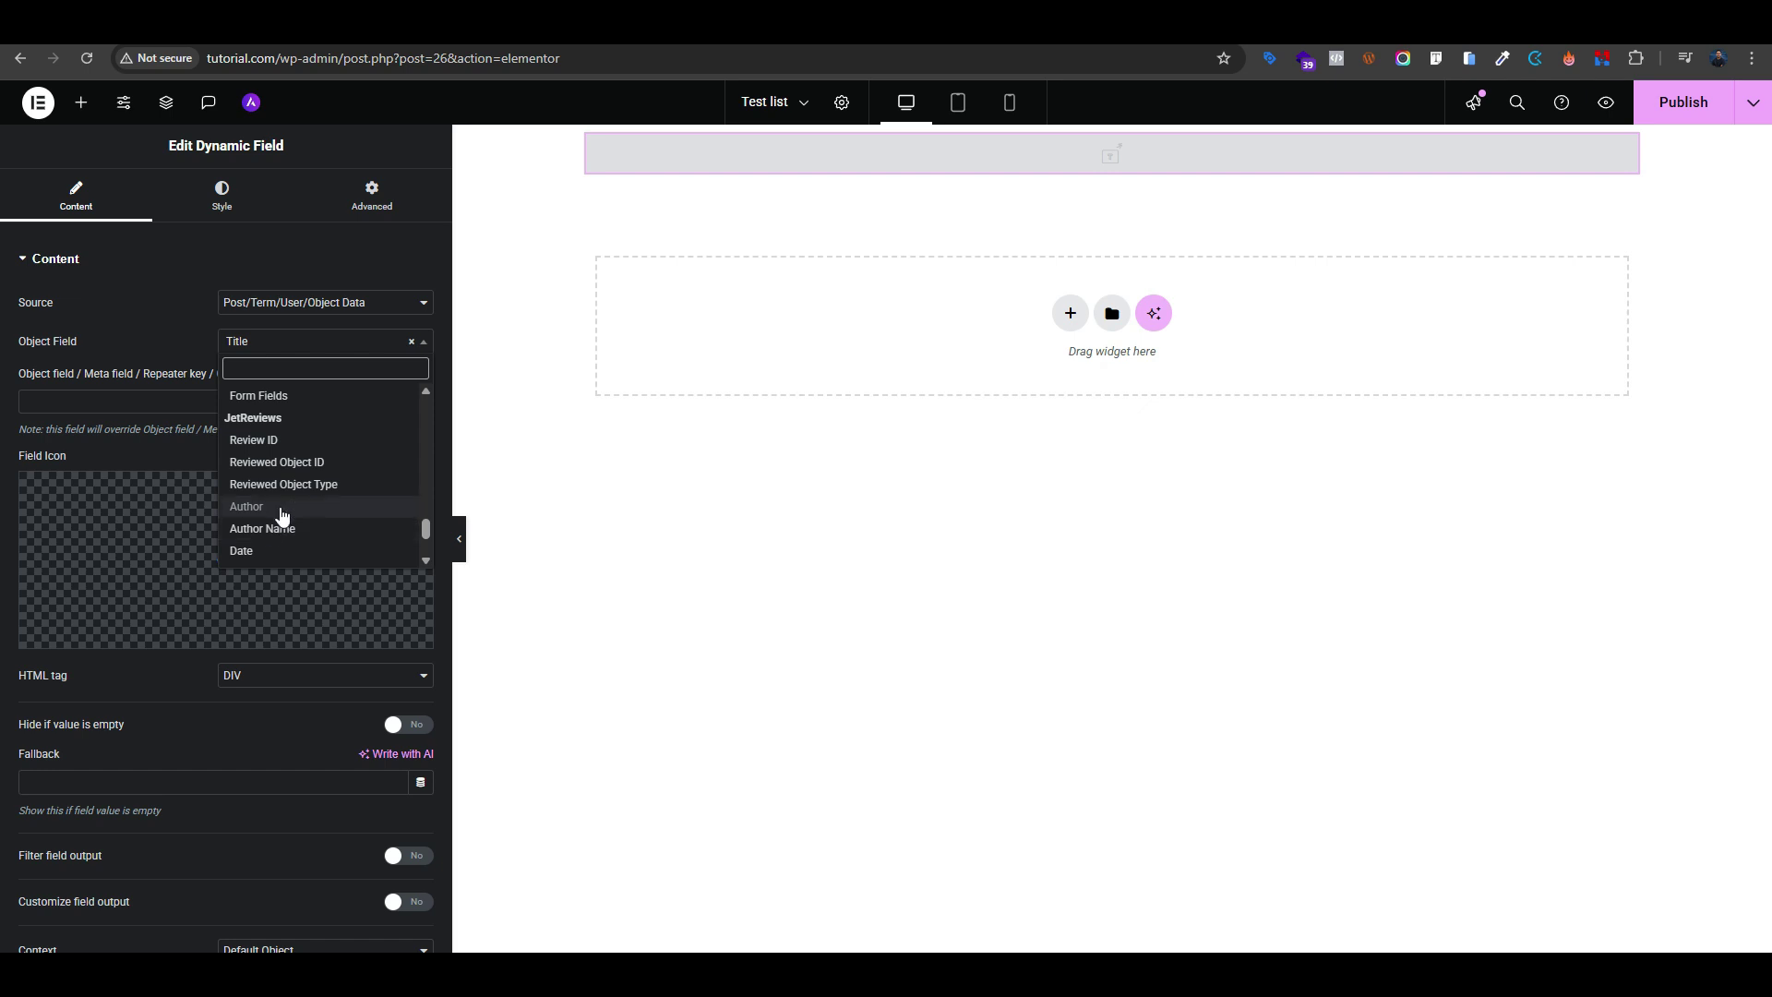
click(277, 528)
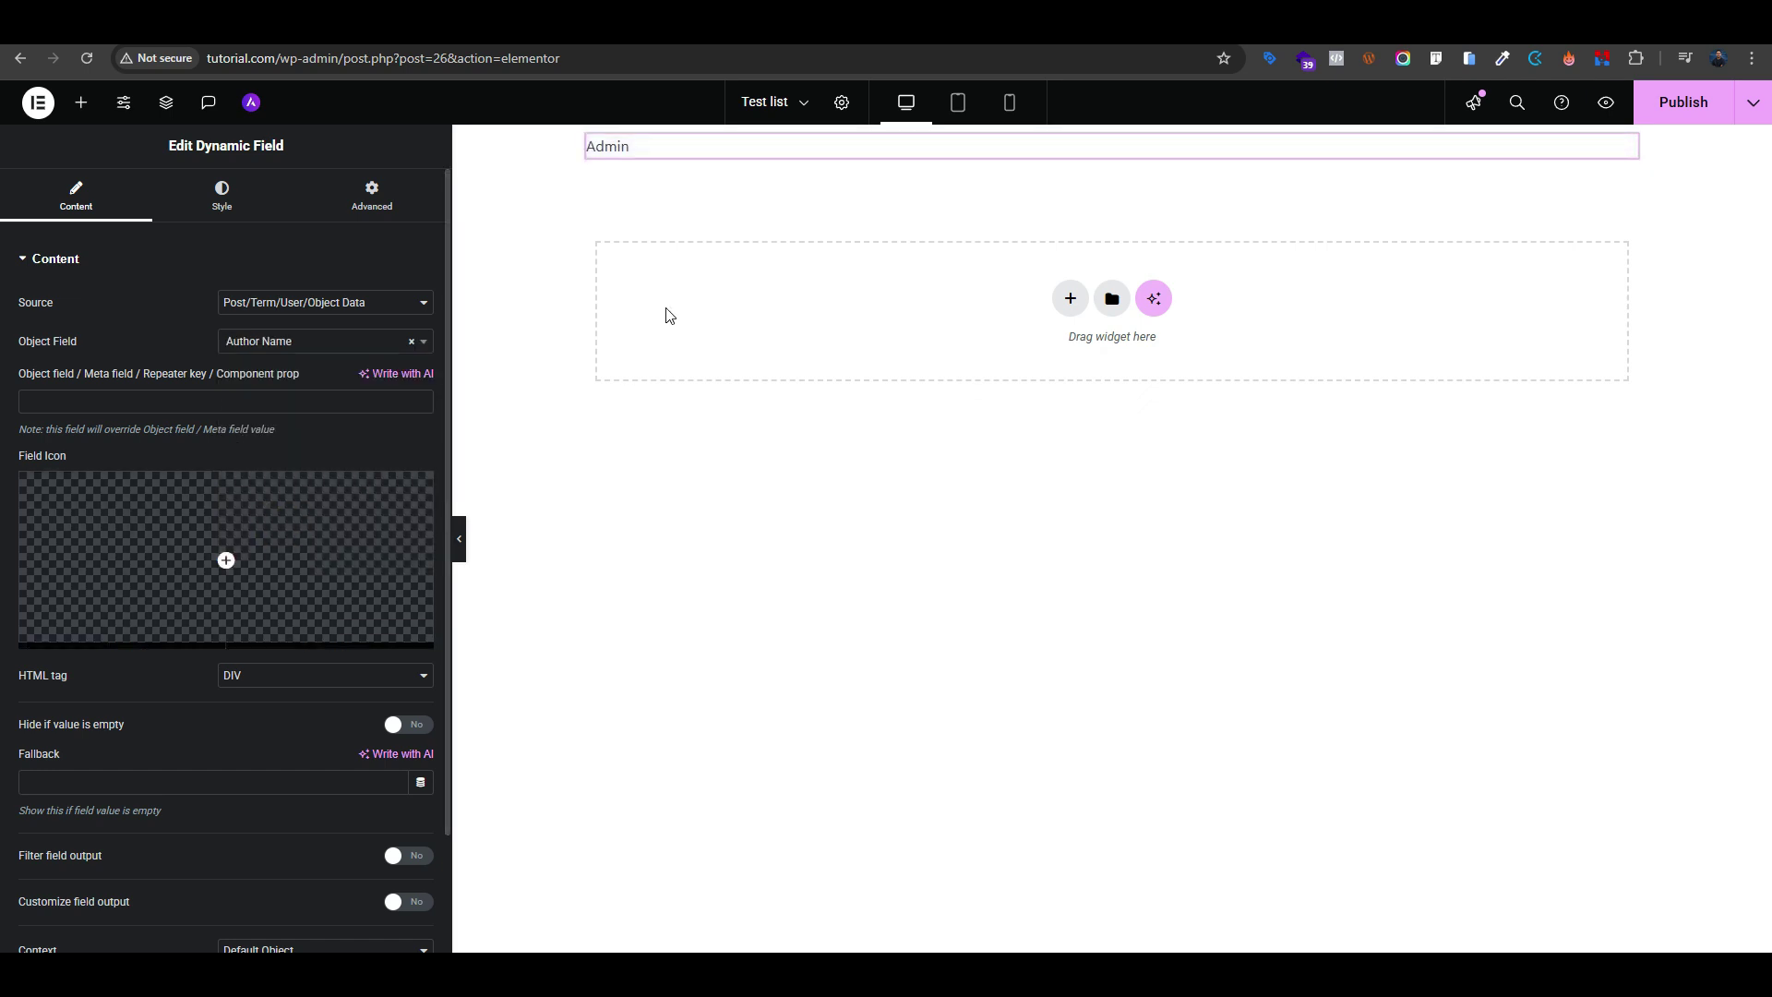
Duplicate the author name field and set the copy's object field to the JetReviews Title
right_click(626, 152)
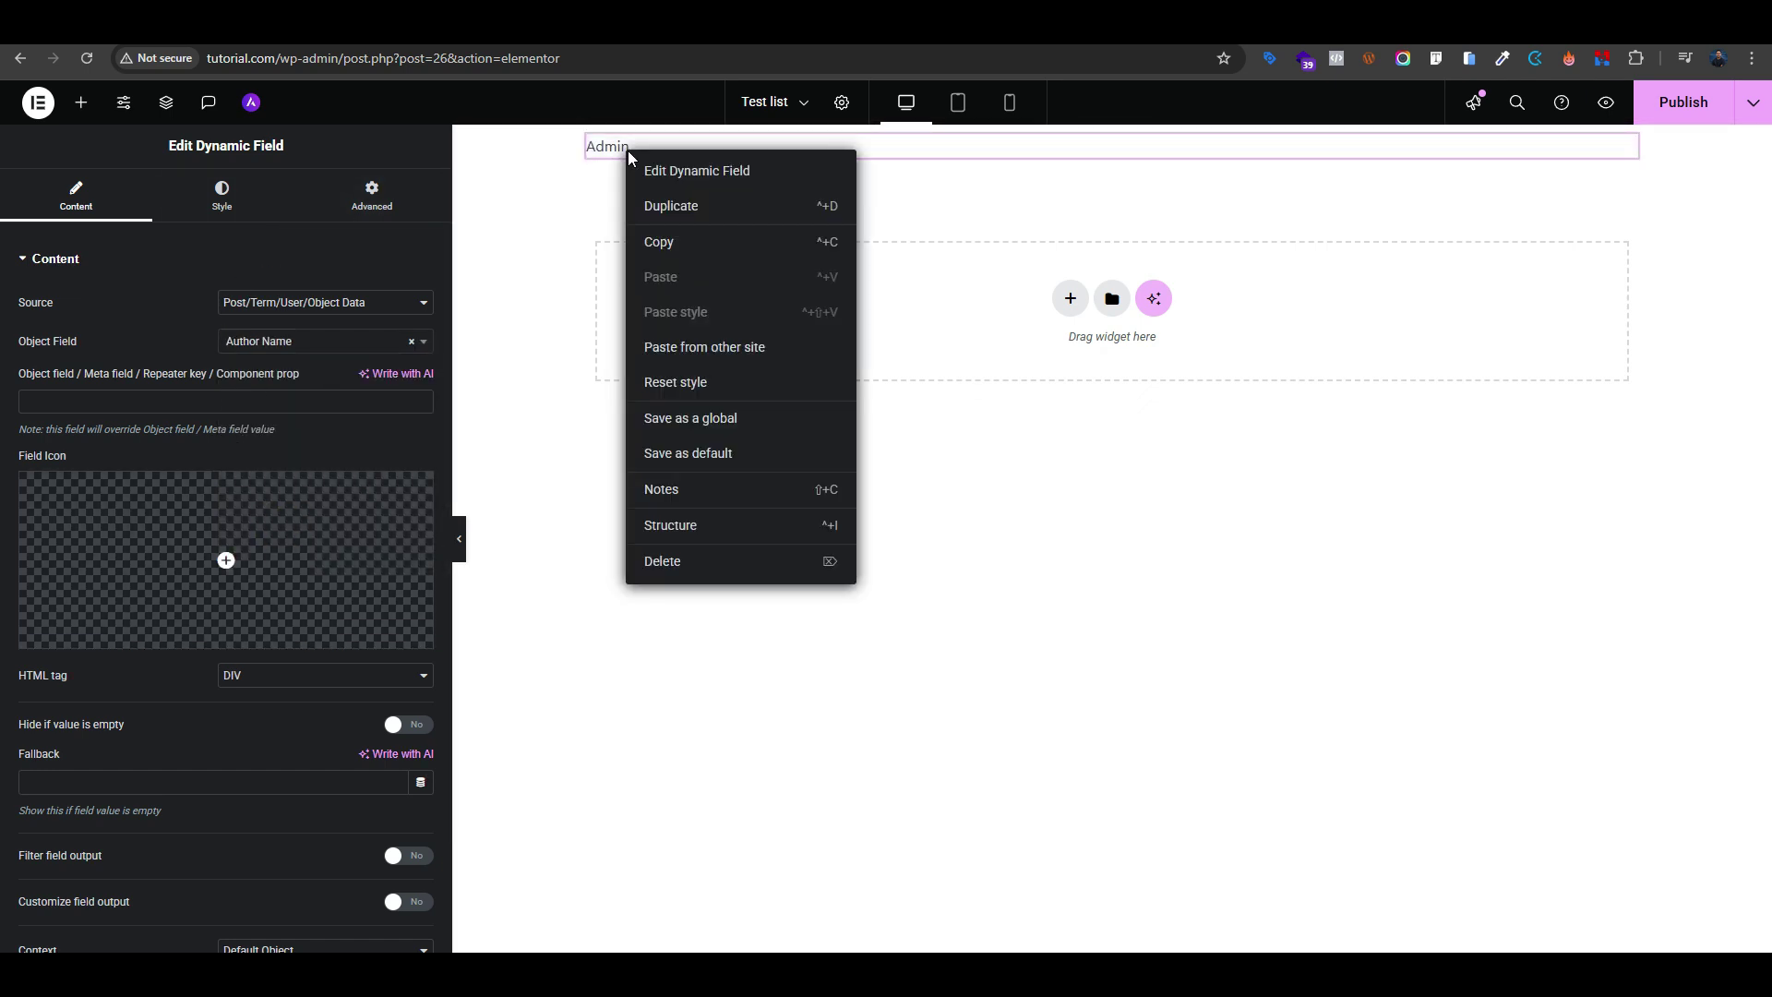
click(676, 223)
click(268, 340)
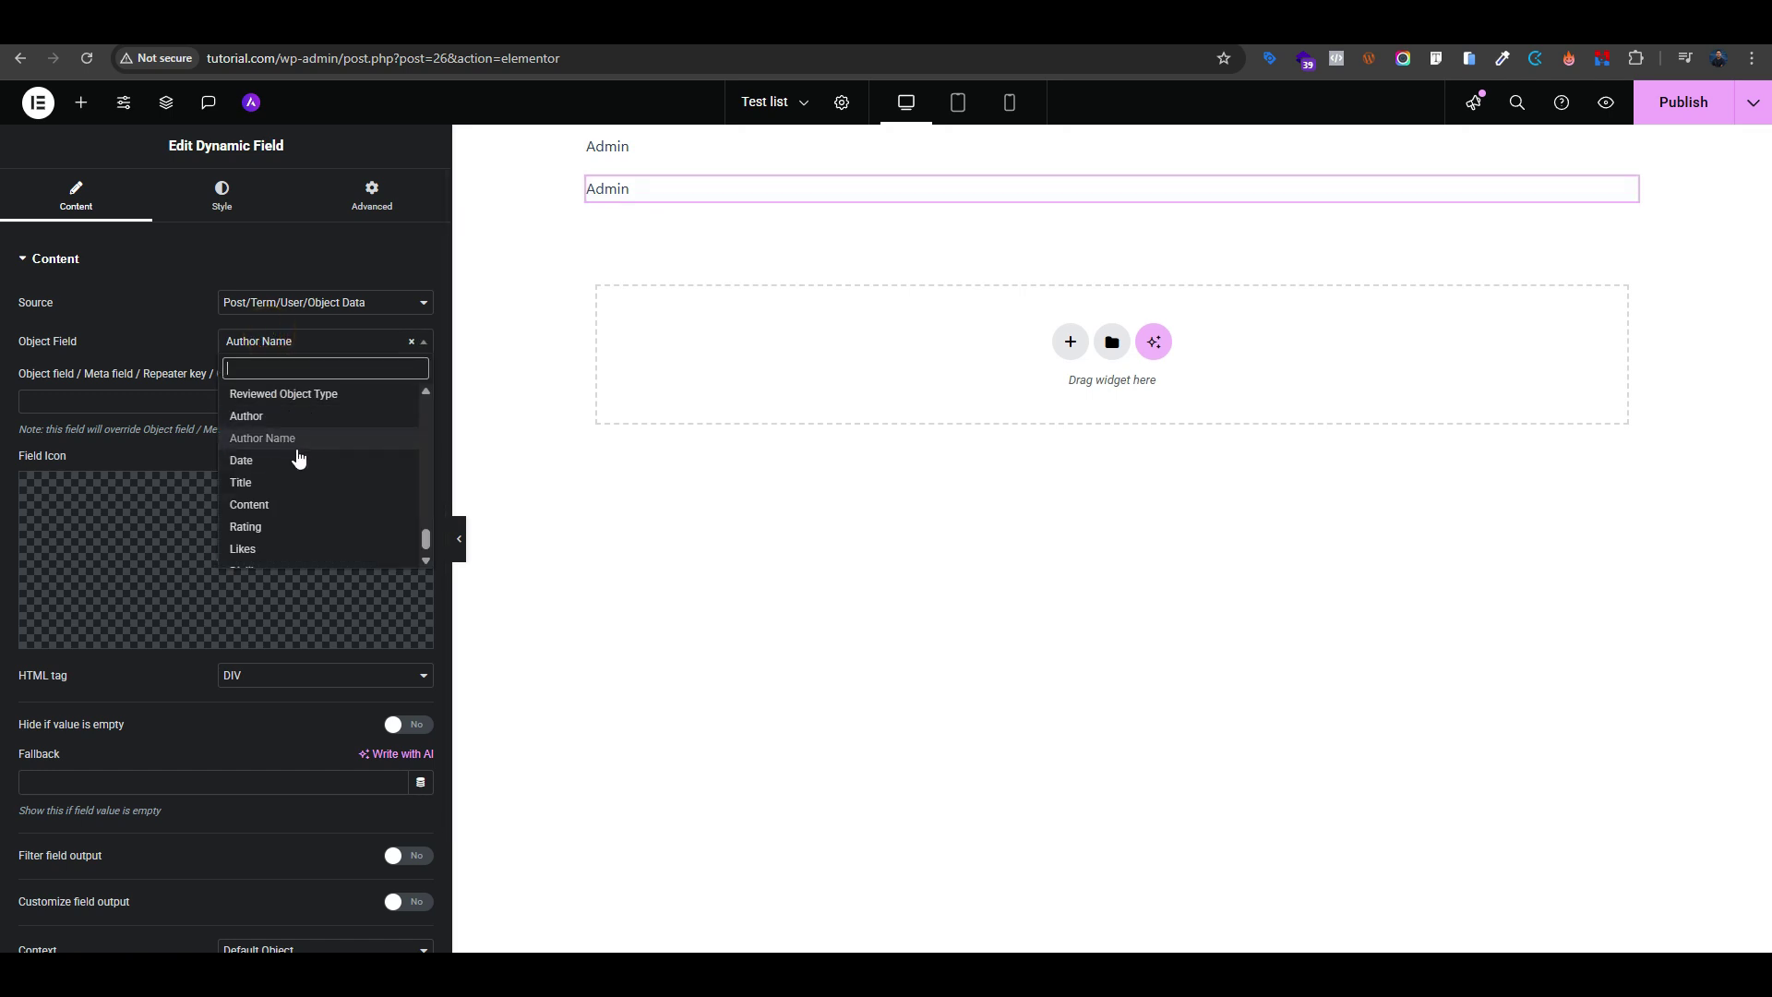
click(277, 483)
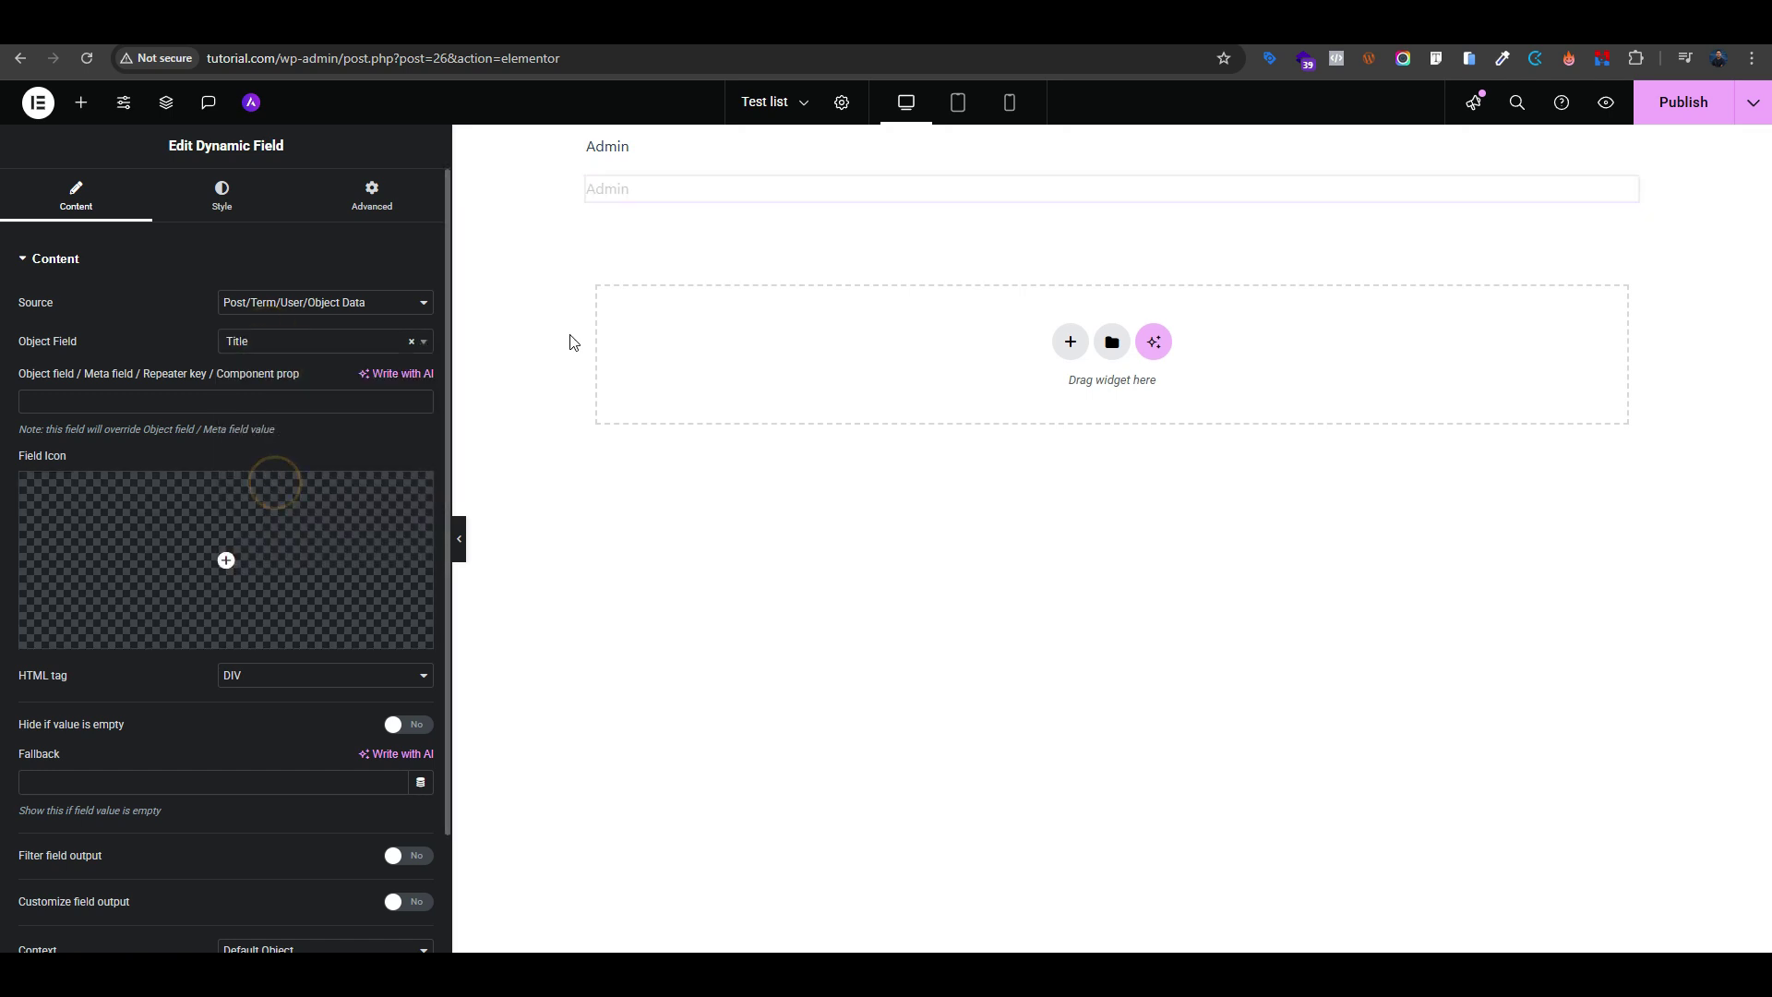
Duplicate the review title field and set the copy's object field to the JetReviews Content
right_click(640, 188)
click(683, 239)
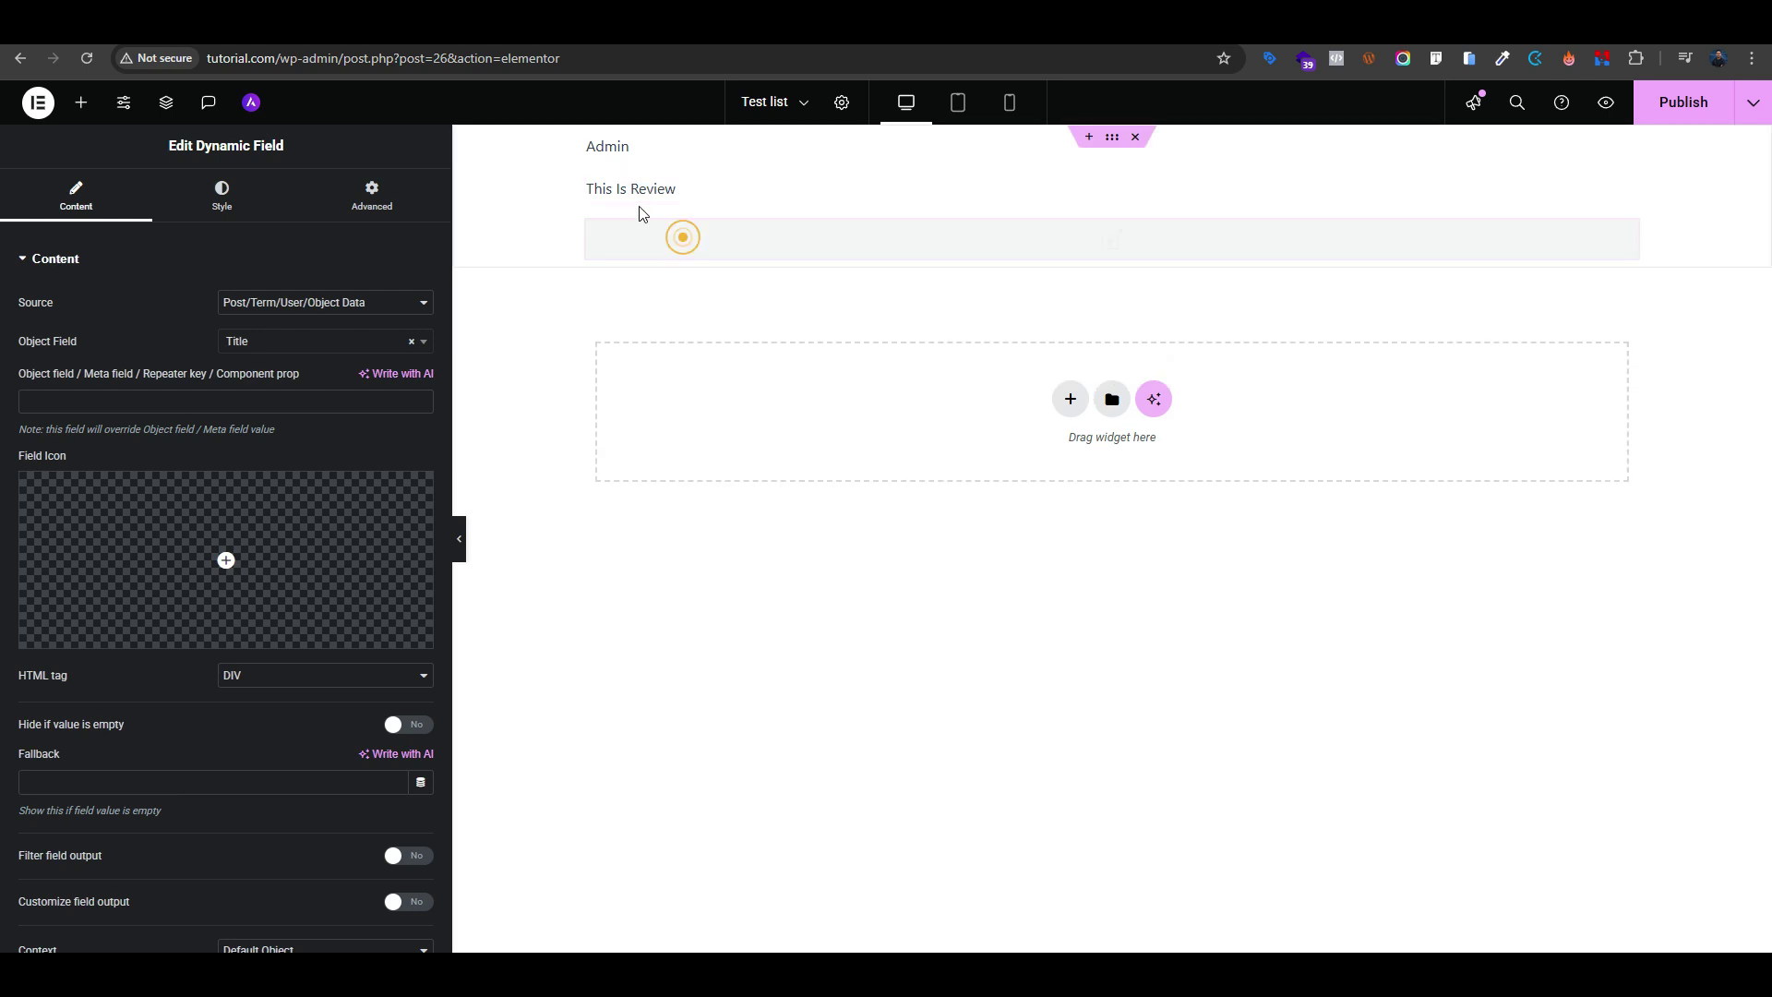
click(288, 341)
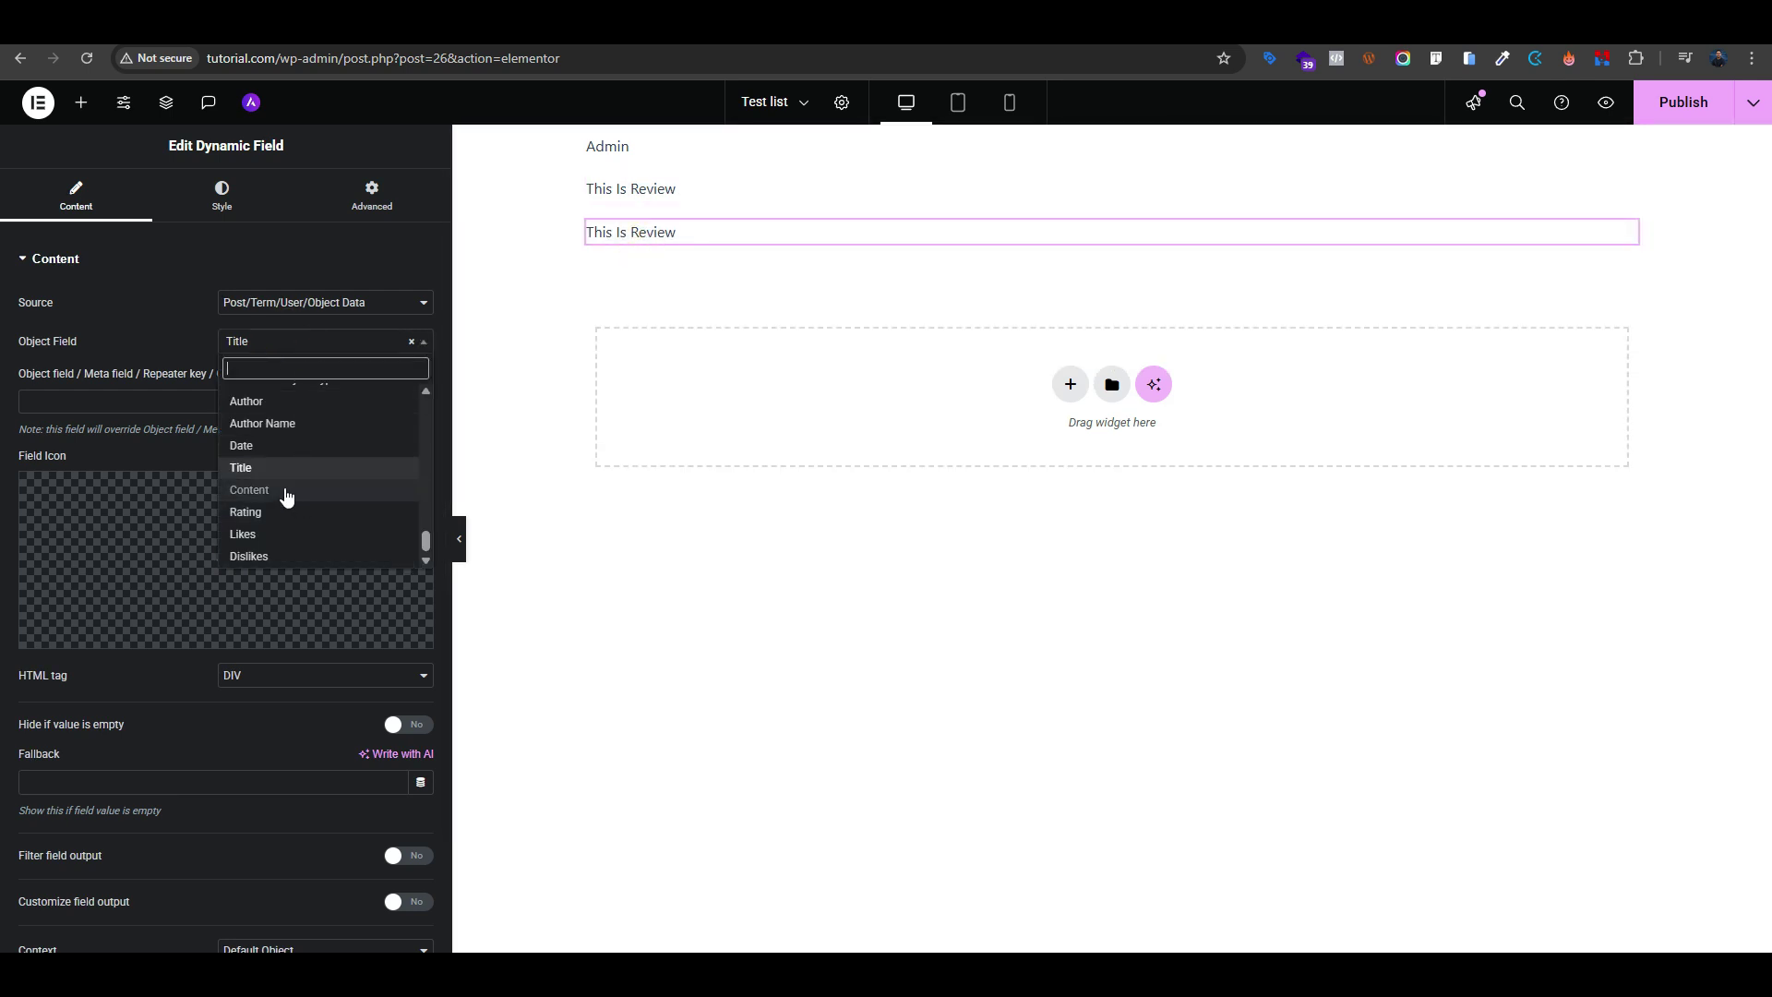
click(288, 491)
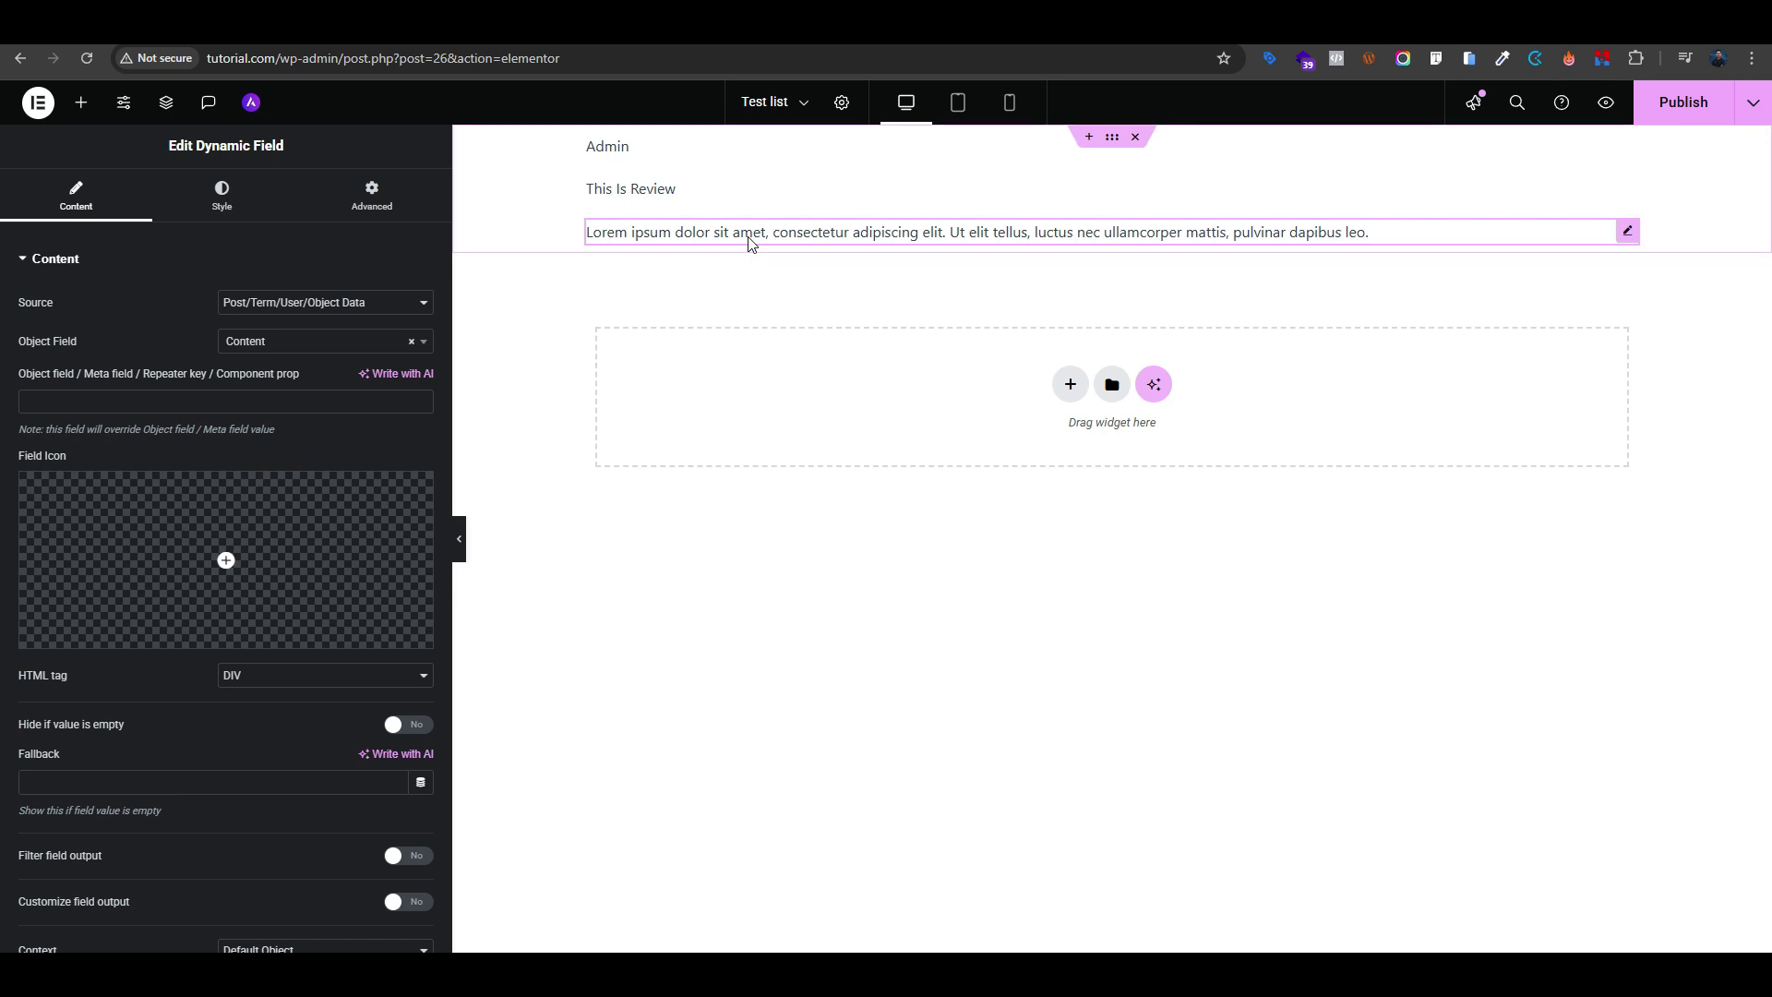
Switch the content field to the JetReviews Date, and duplicate it below with the copy's object field set to Content
click(260, 338)
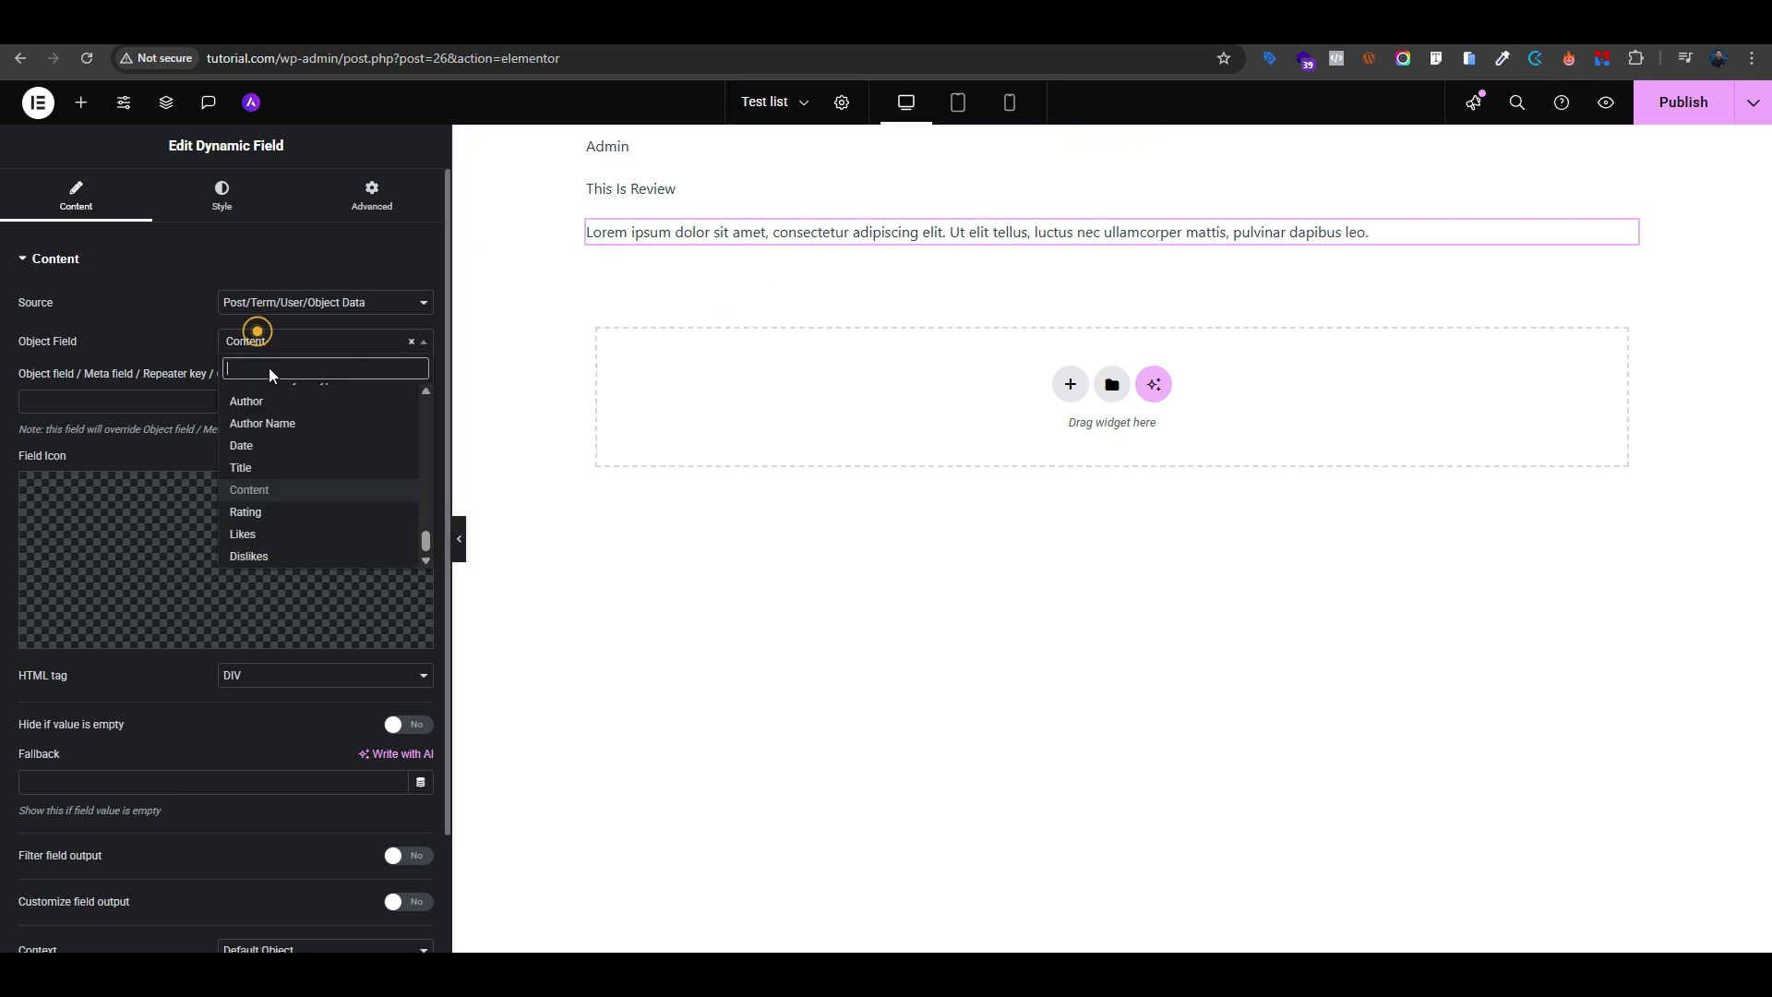
click(270, 450)
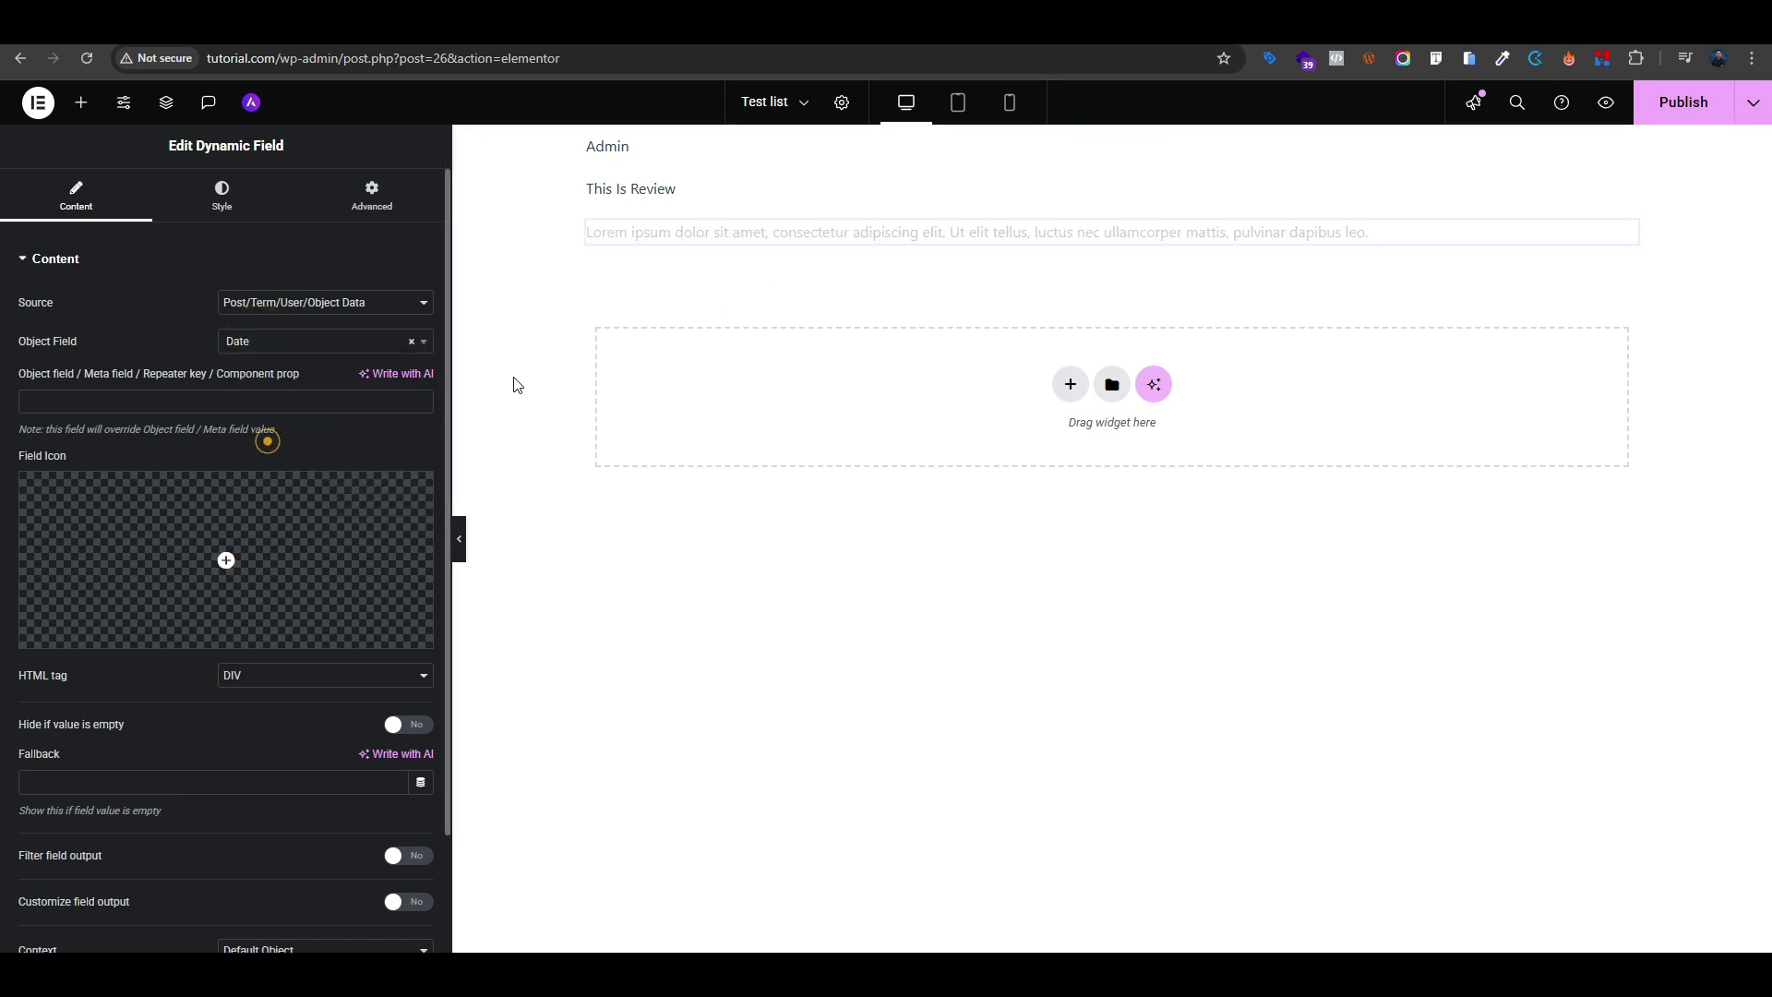
right_click(683, 230)
click(749, 287)
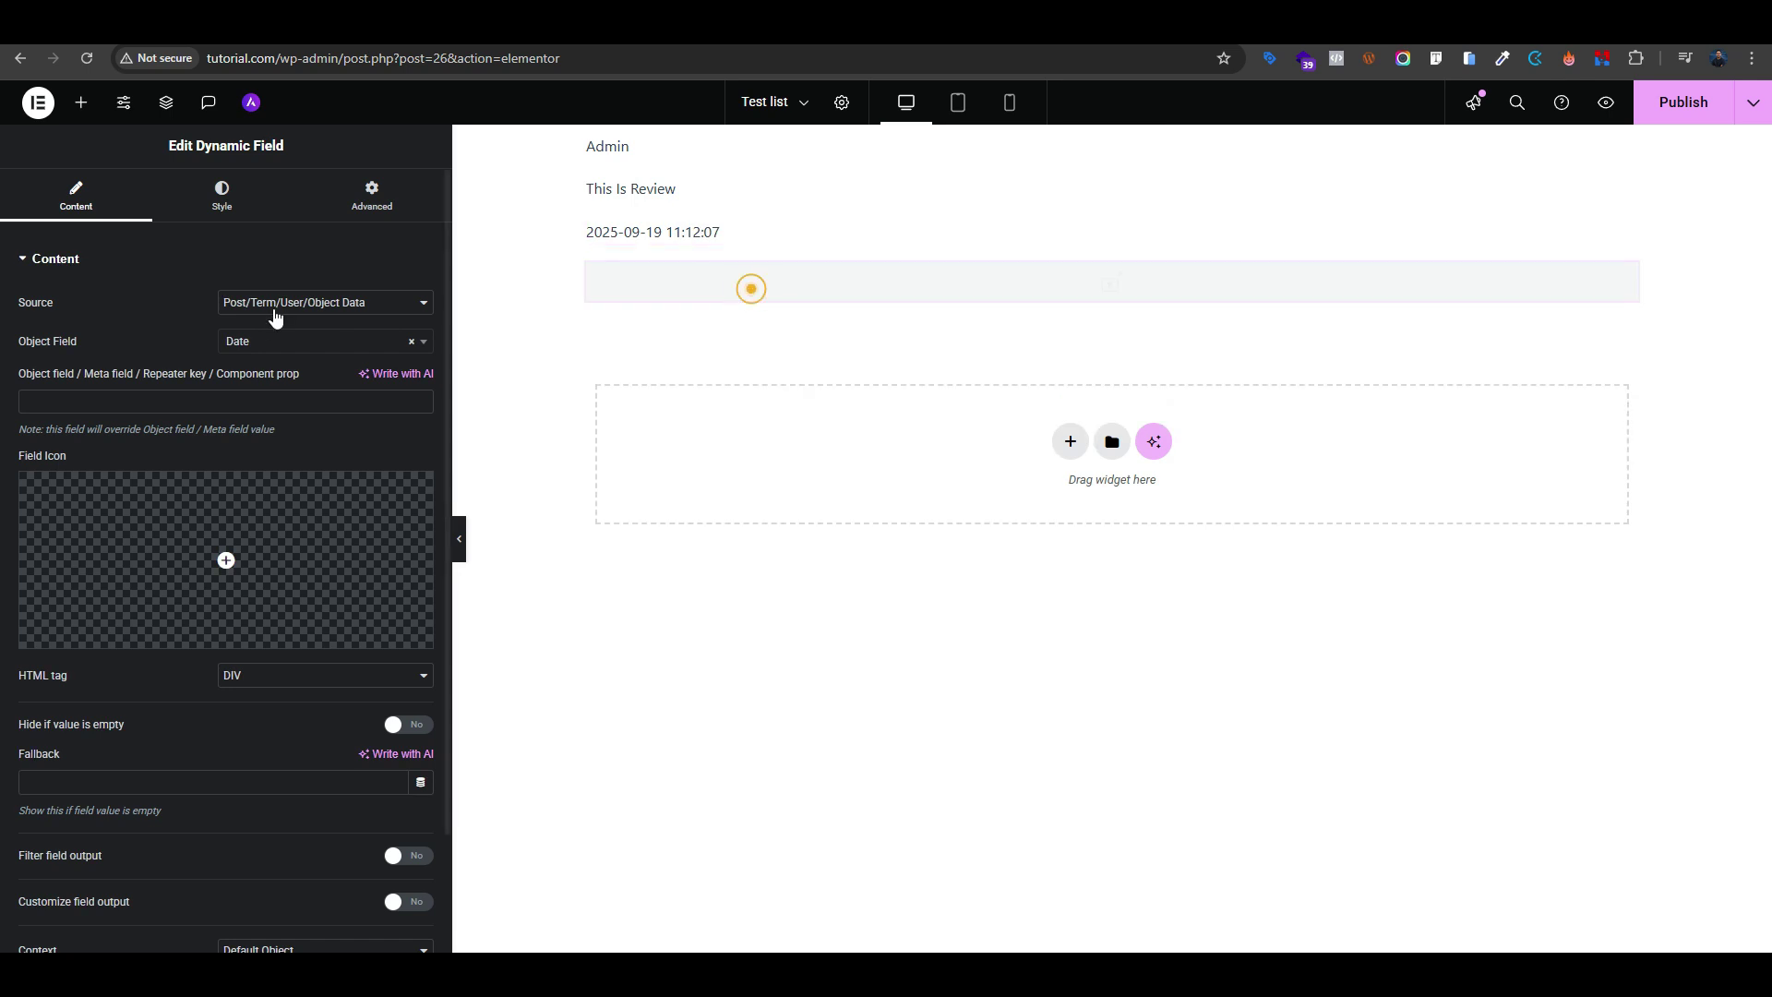
click(254, 341)
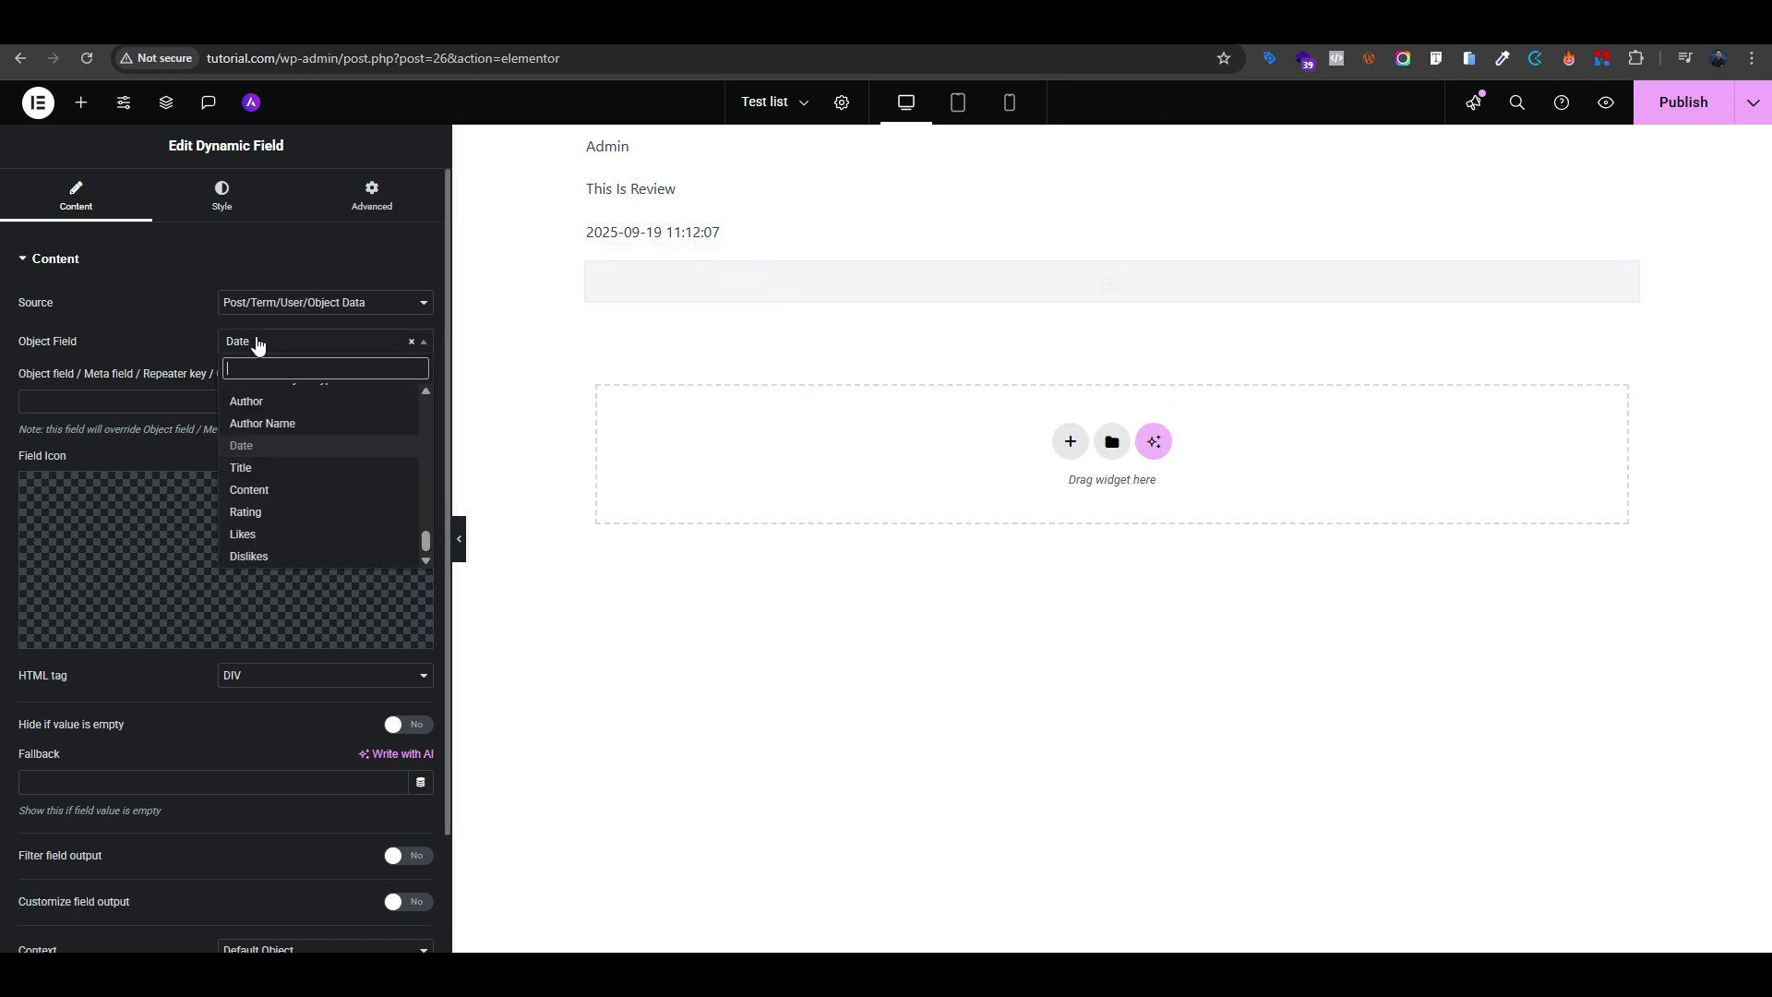
click(288, 490)
Enable output filtering on the date field and set its callback to Human readable time difference
click(699, 231)
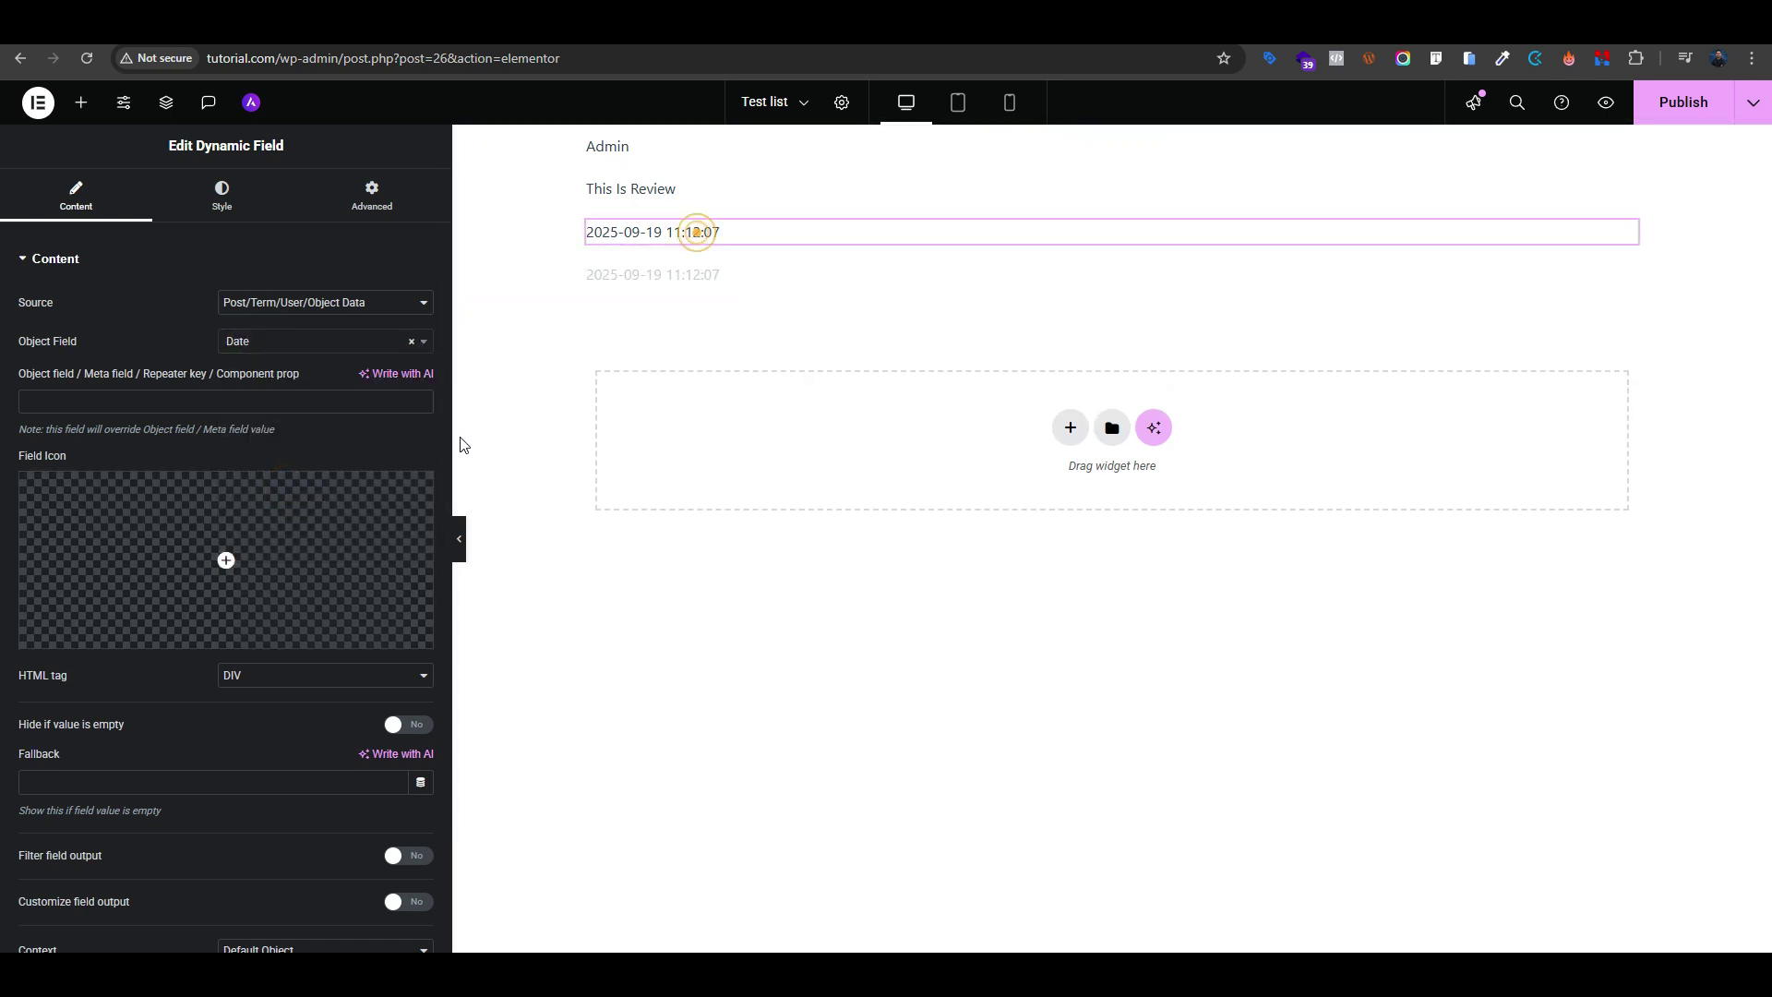
scroll(281, 594, down, 2)
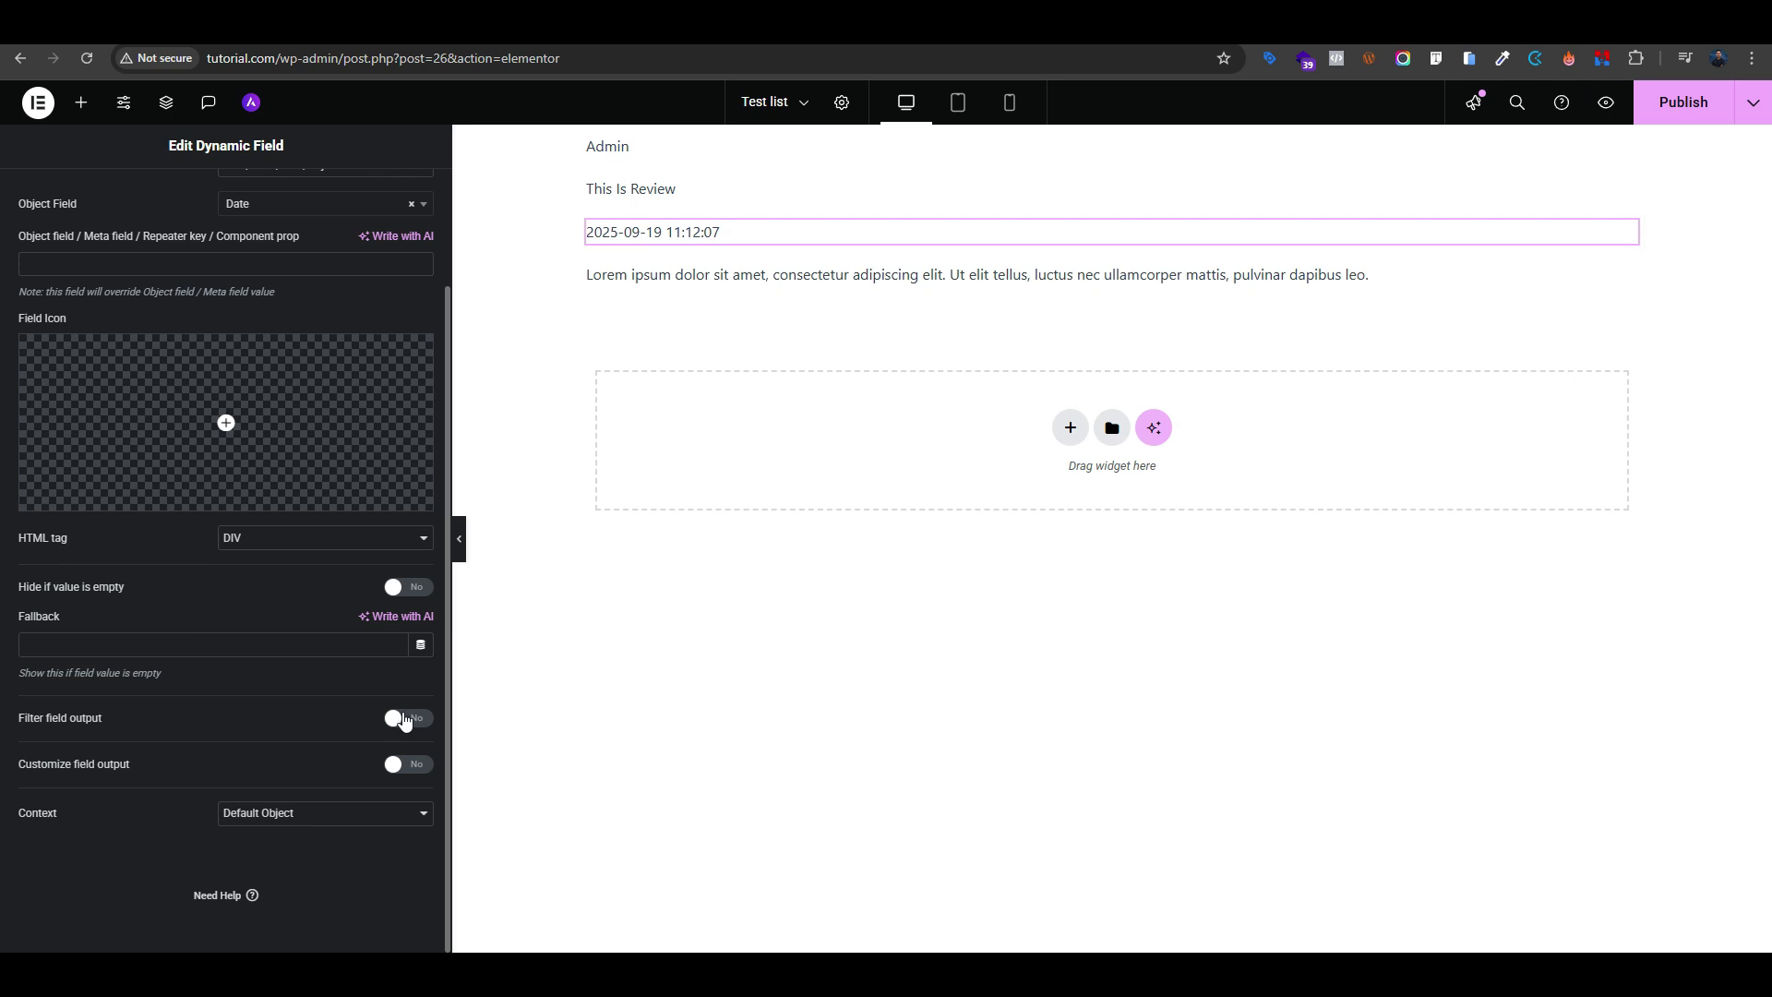
click(403, 719)
click(315, 754)
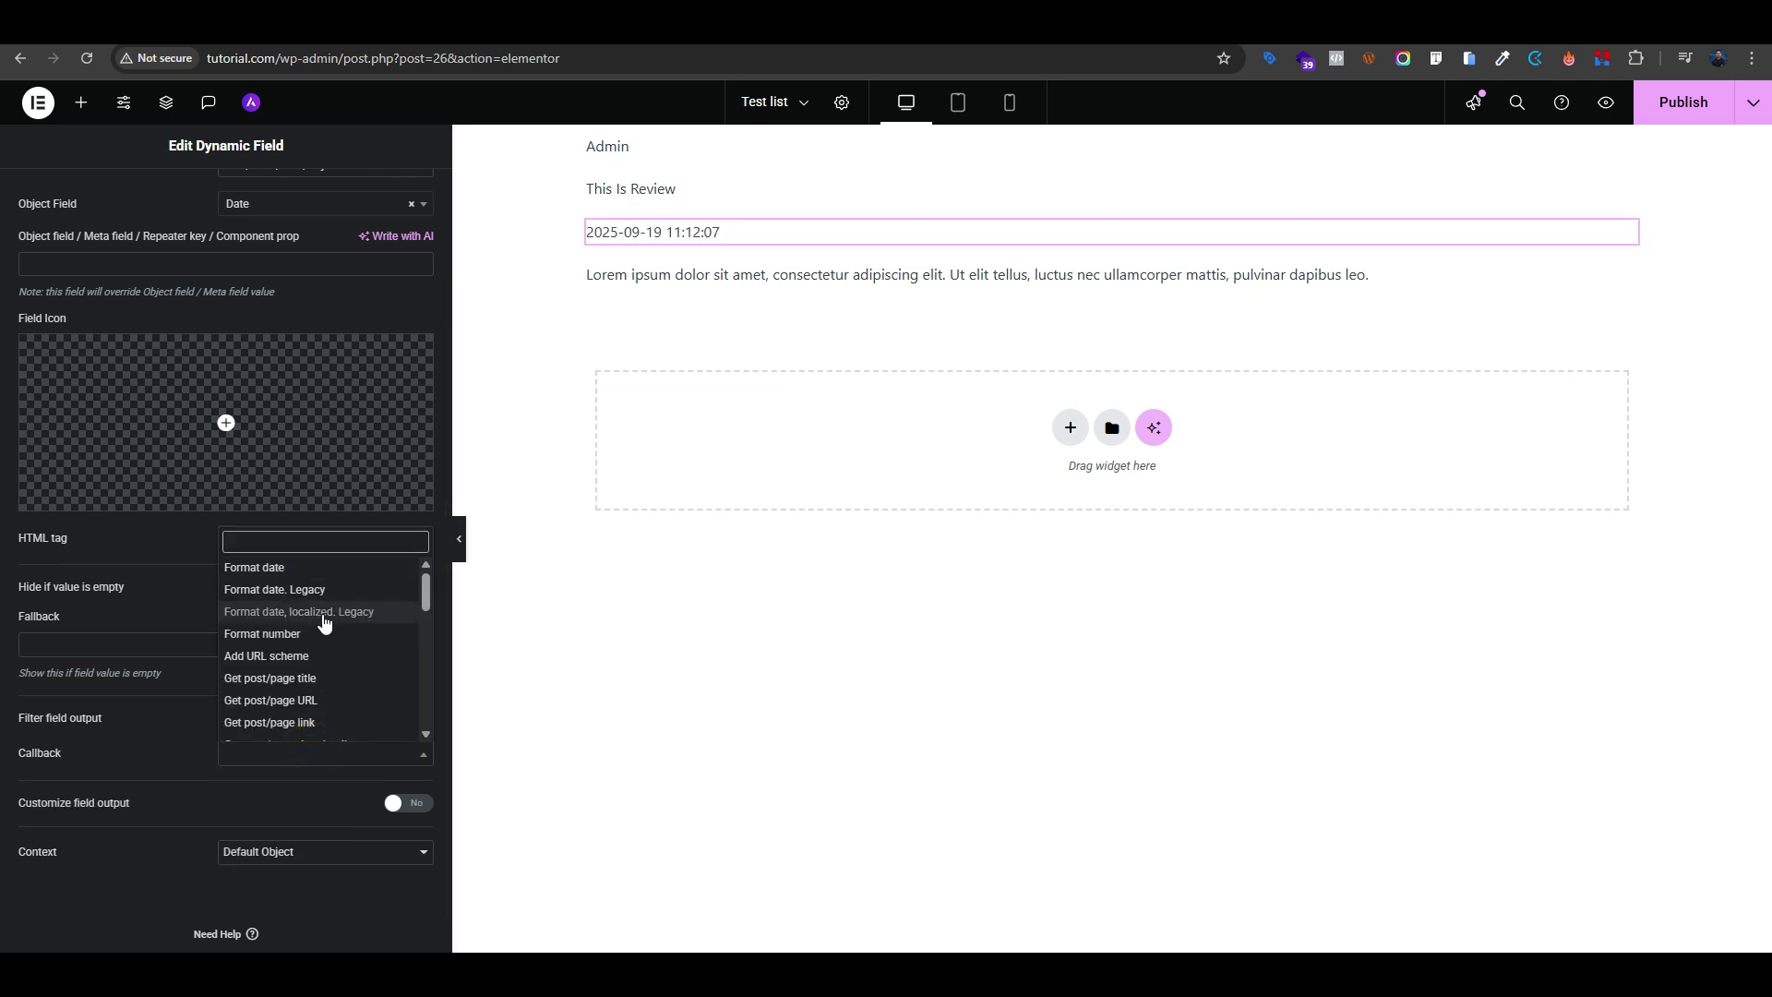
scroll(327, 683, down, 3)
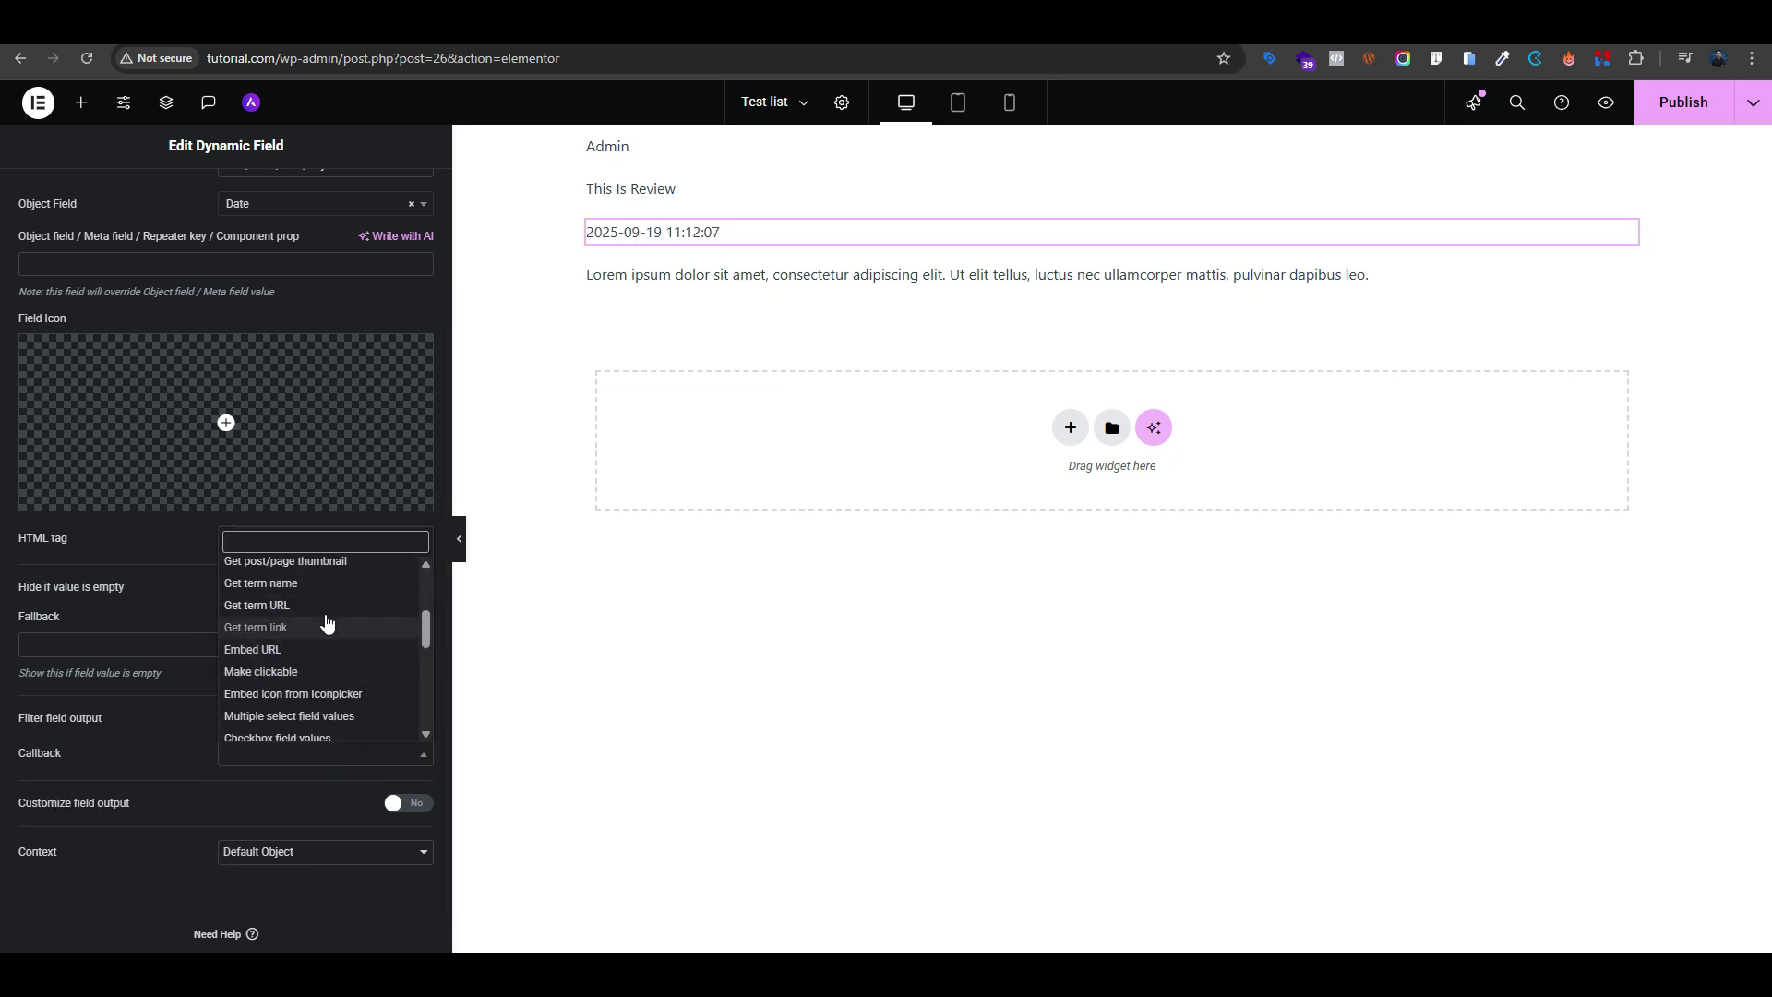
scroll(318, 720, down, 4)
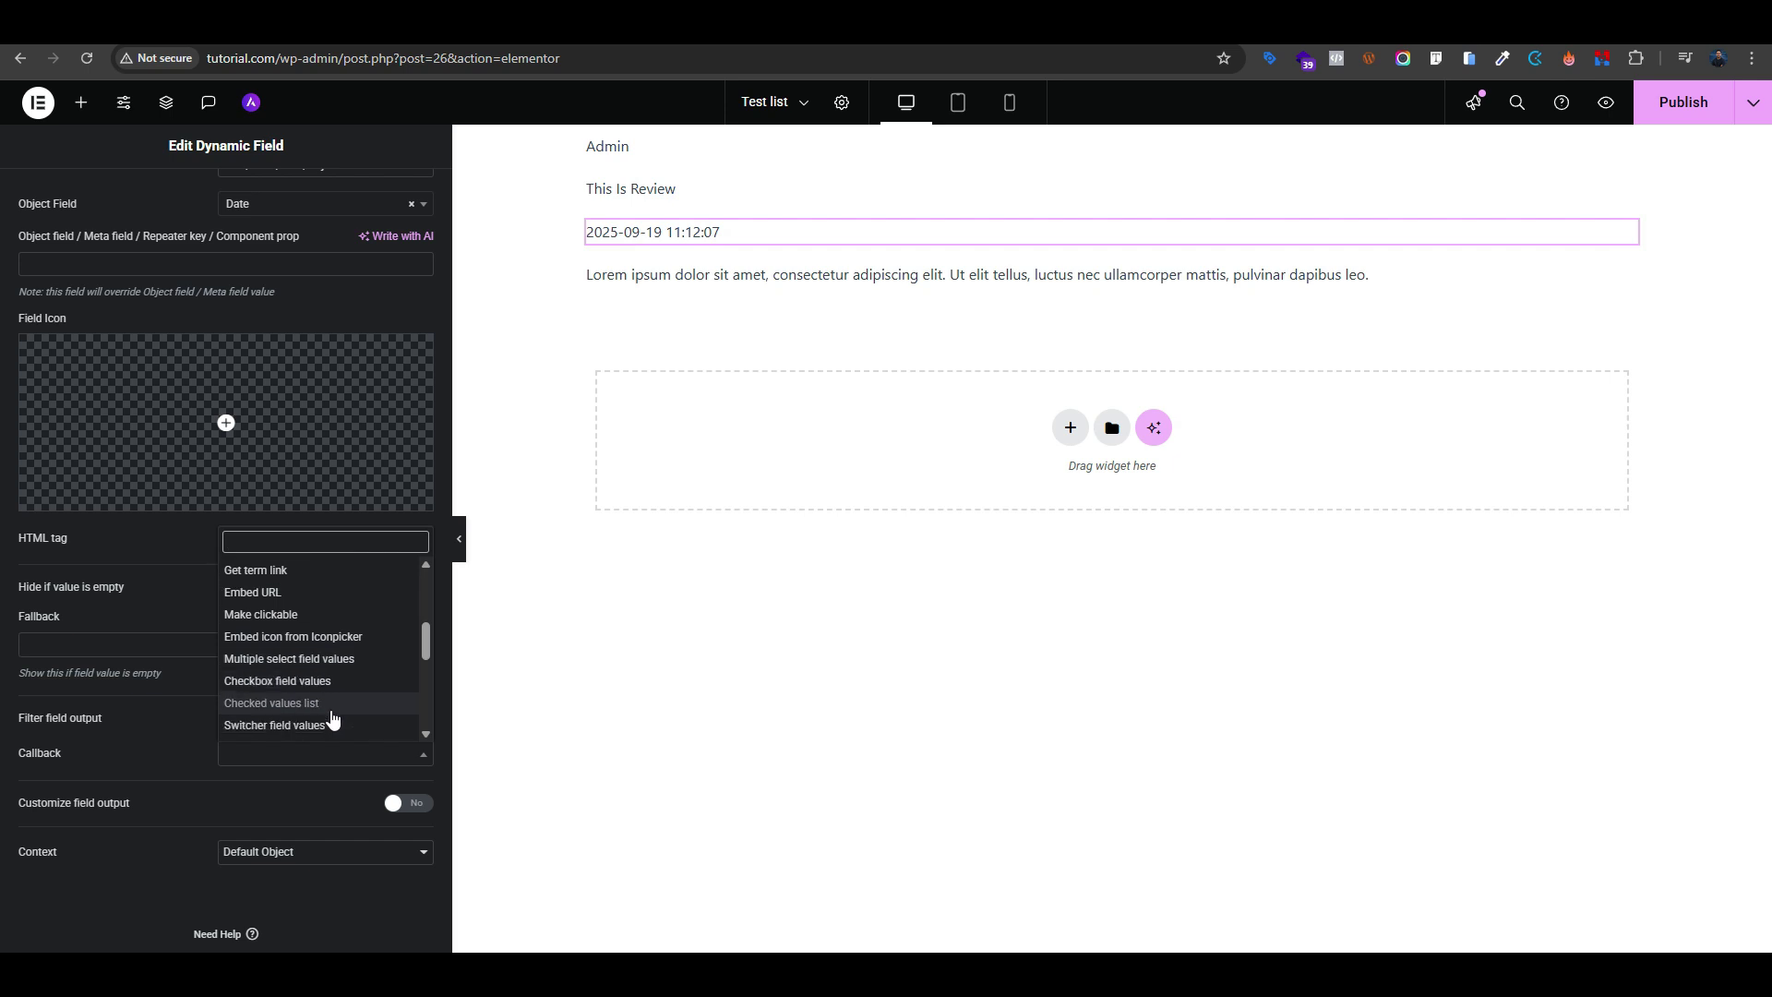
scroll(328, 665, down, 2)
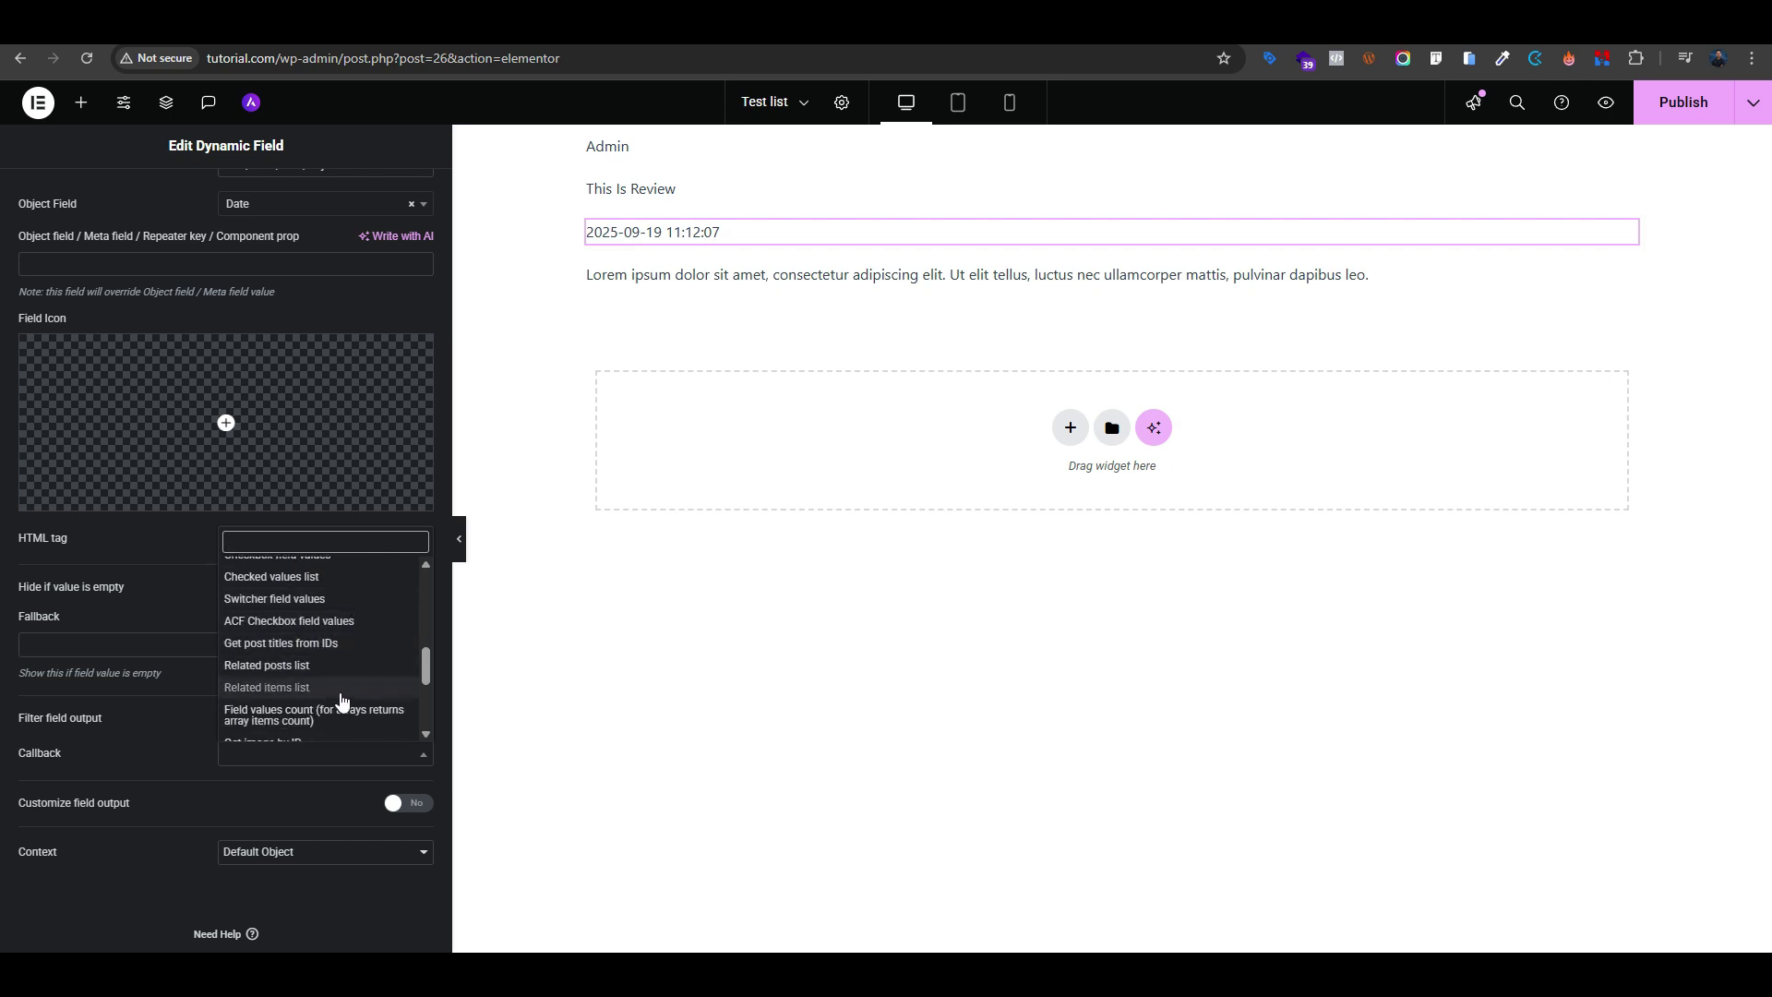
scroll(328, 704, down, 1)
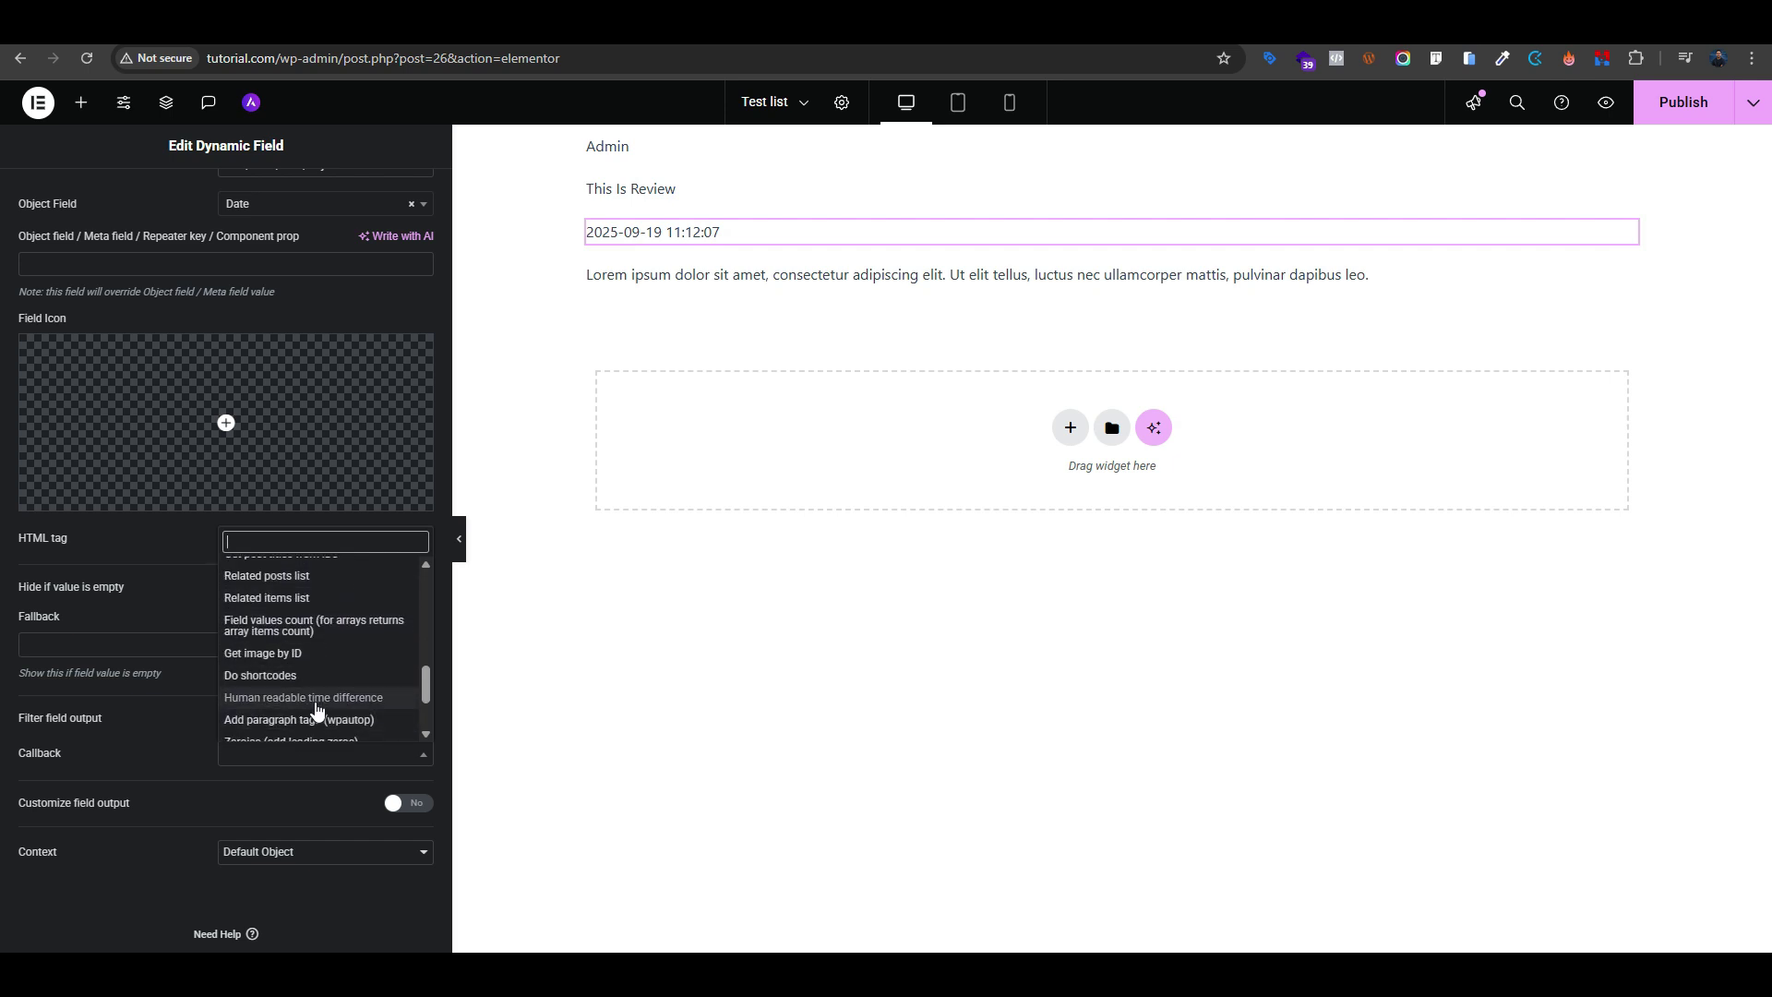
click(317, 698)
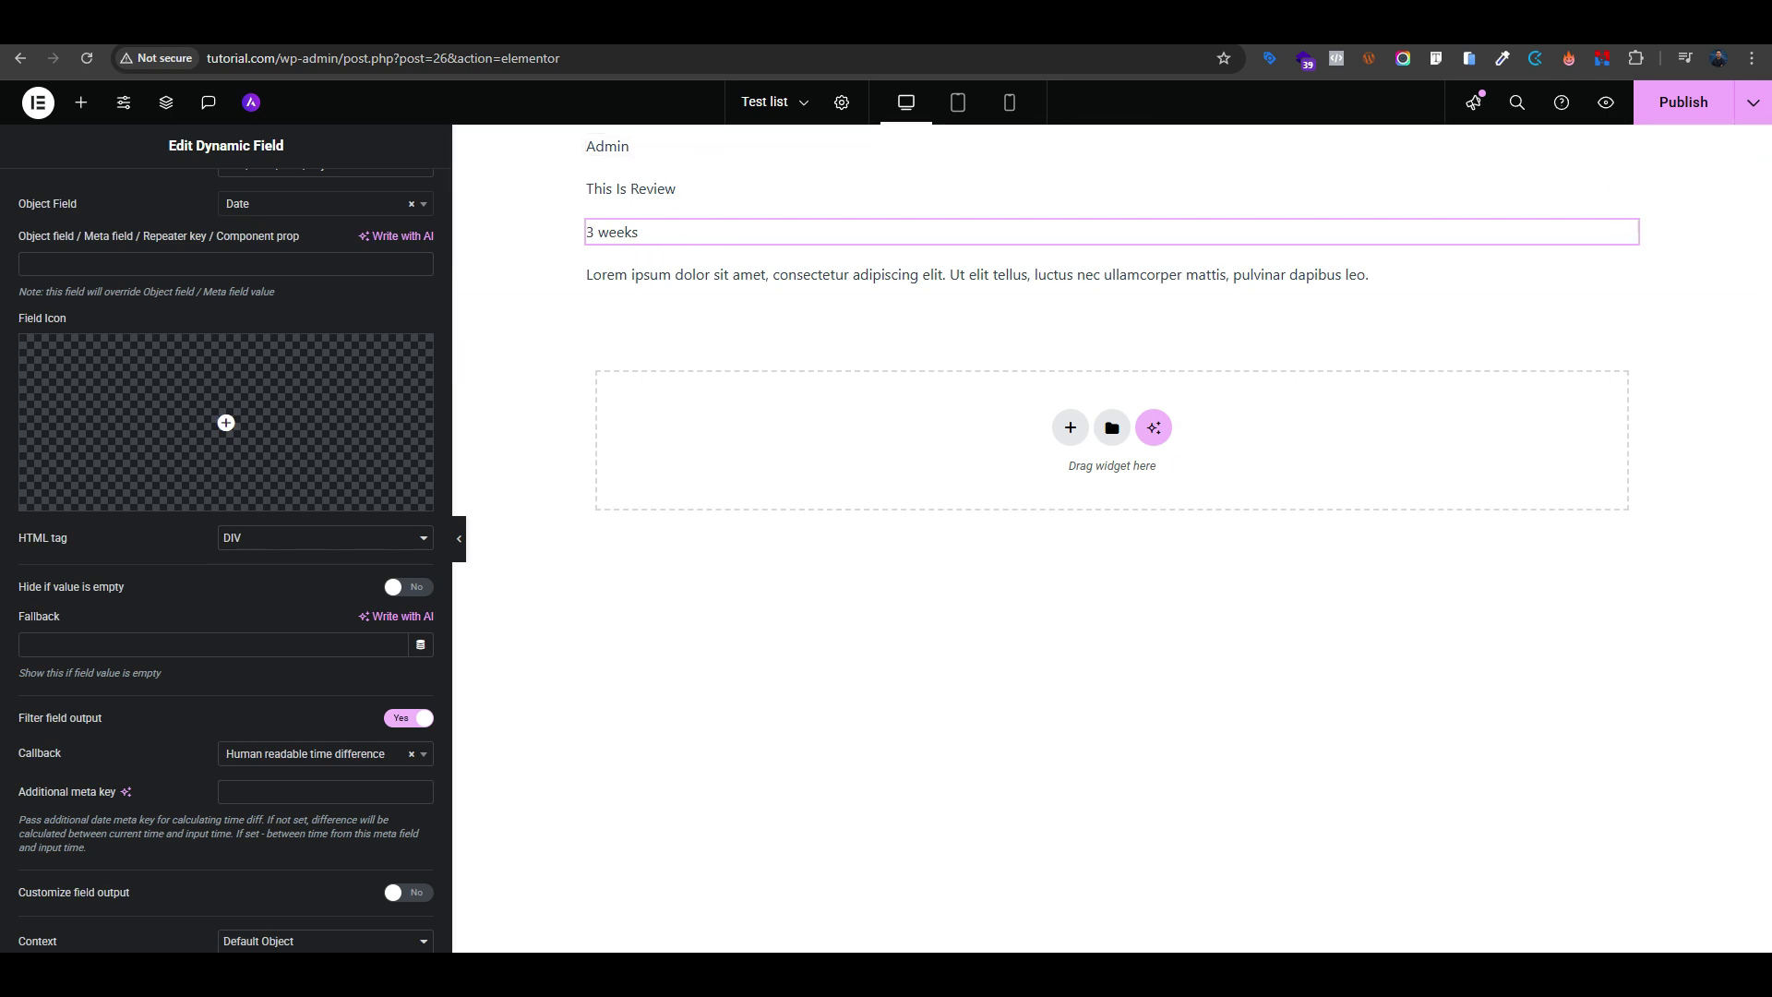
Check the date style in the reference design image and turn off the date field's output filtering
click(1350, 966)
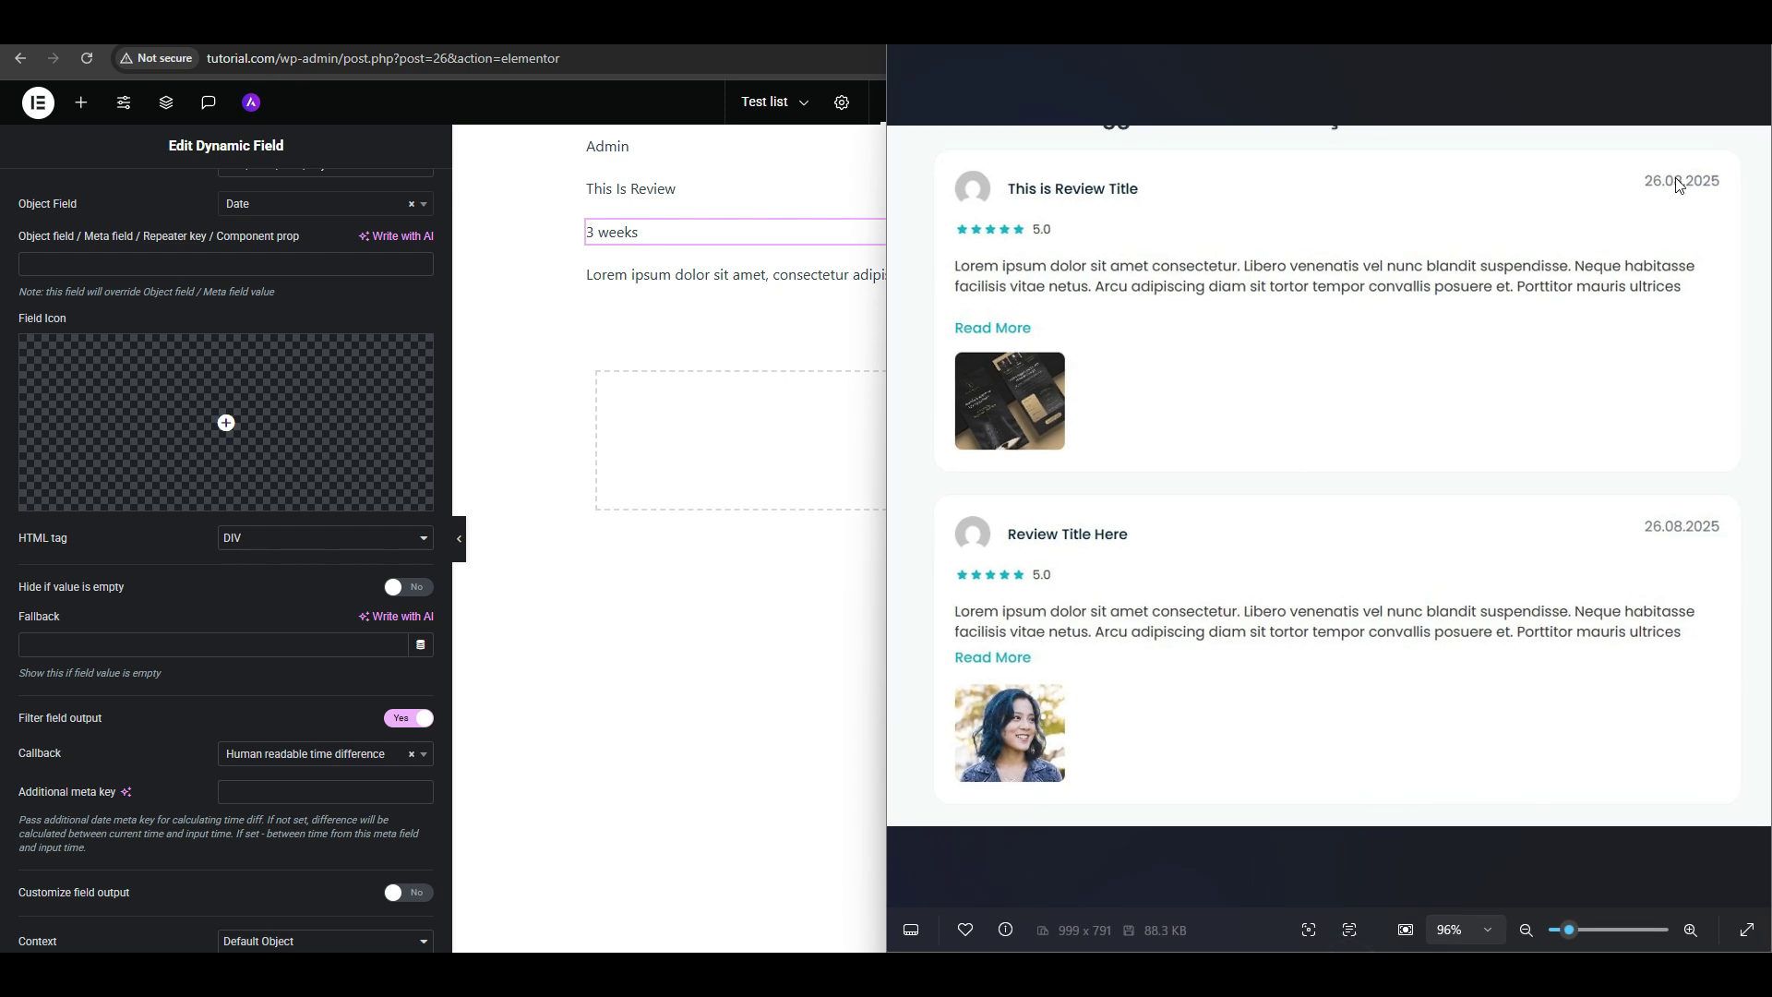
click(625, 233)
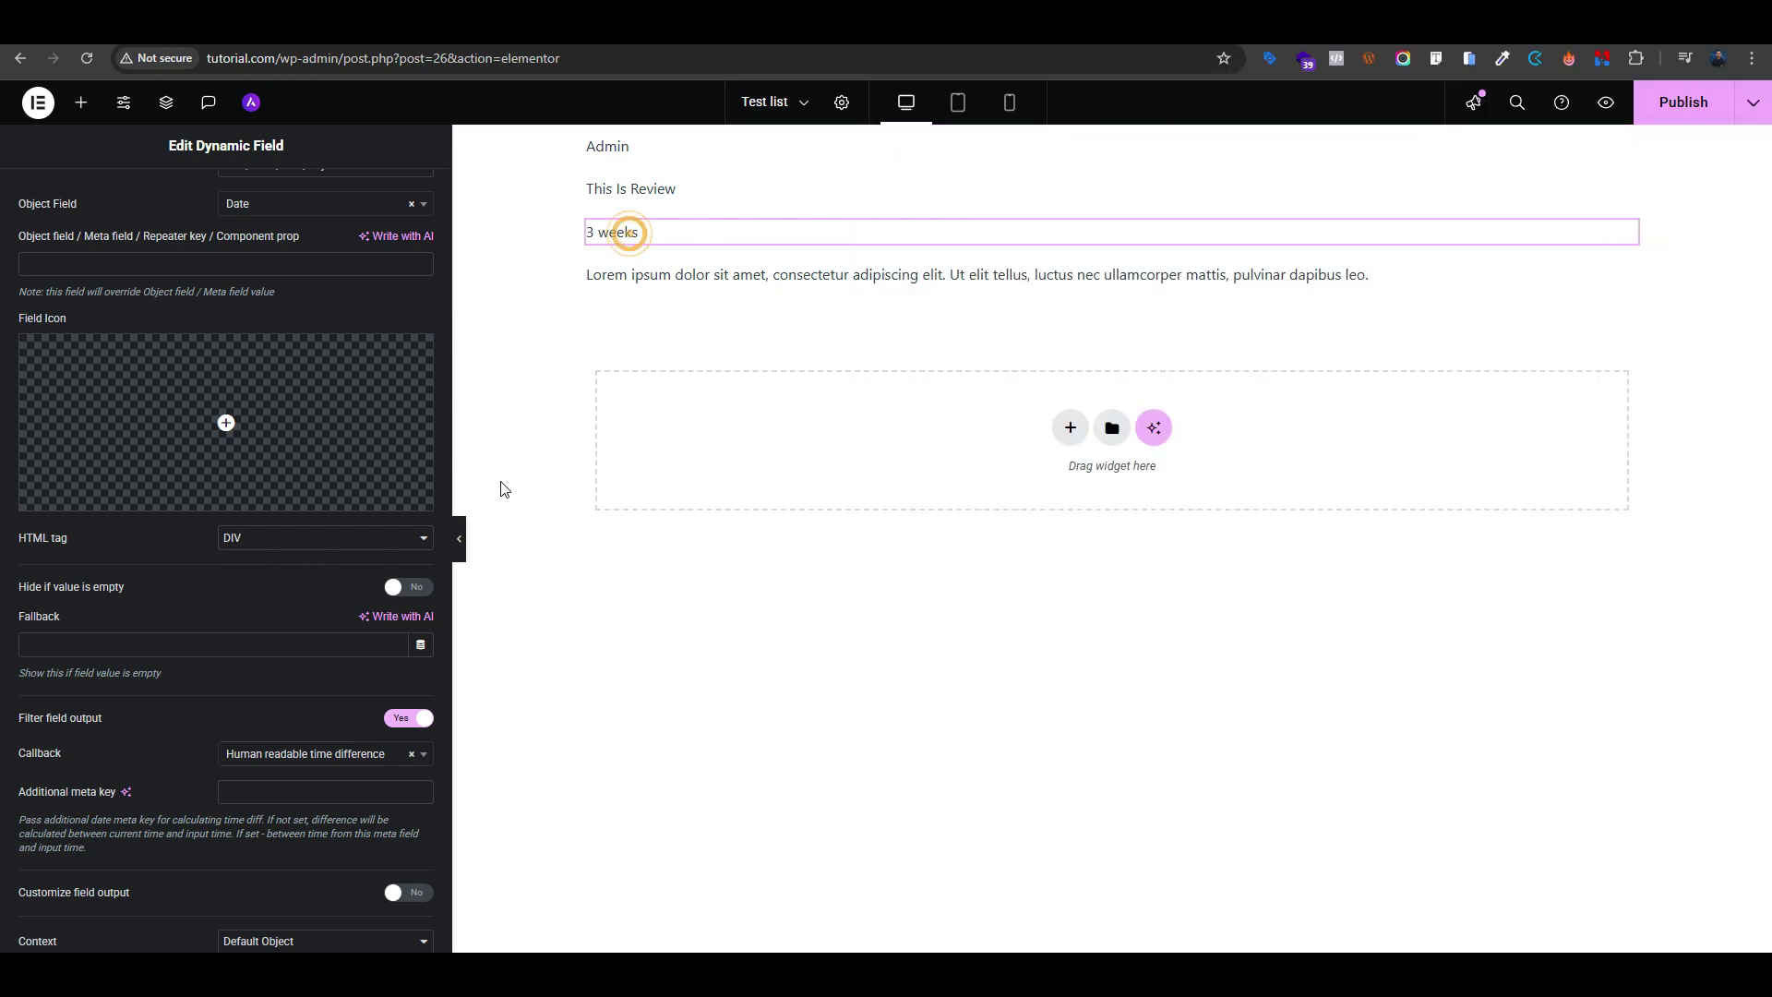
click(403, 728)
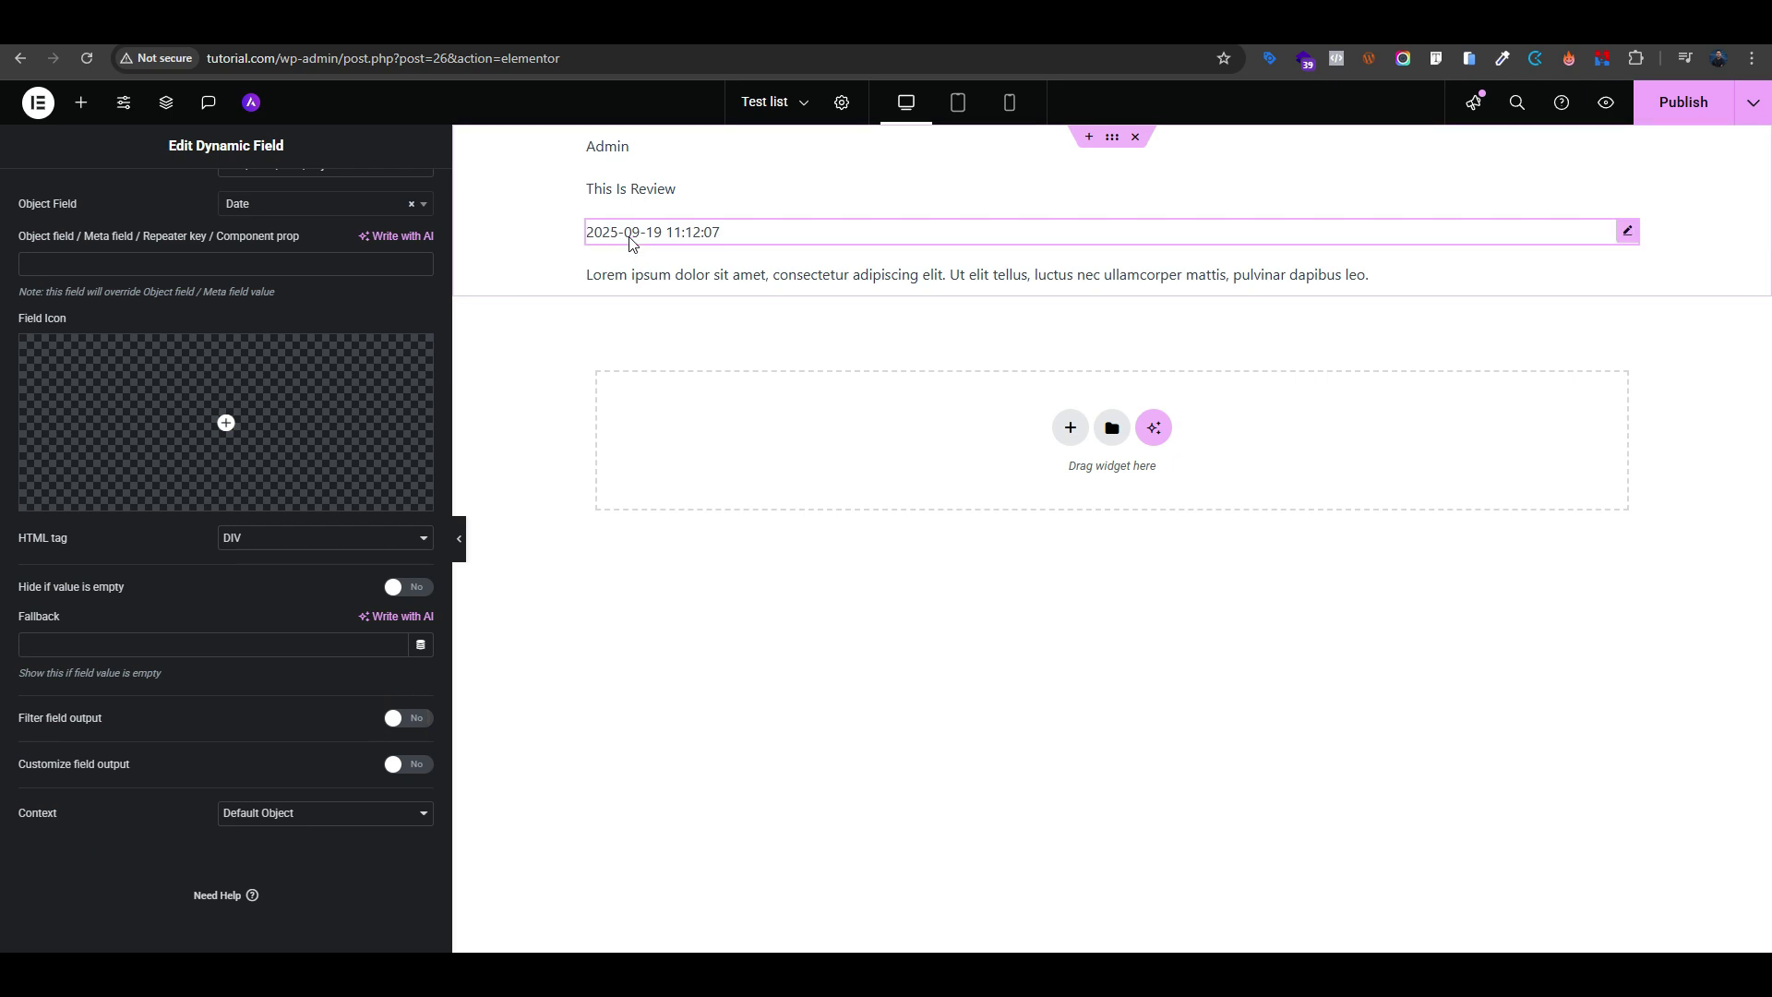
Turn on output filtering for the date field and set its callback to Format date
click(404, 719)
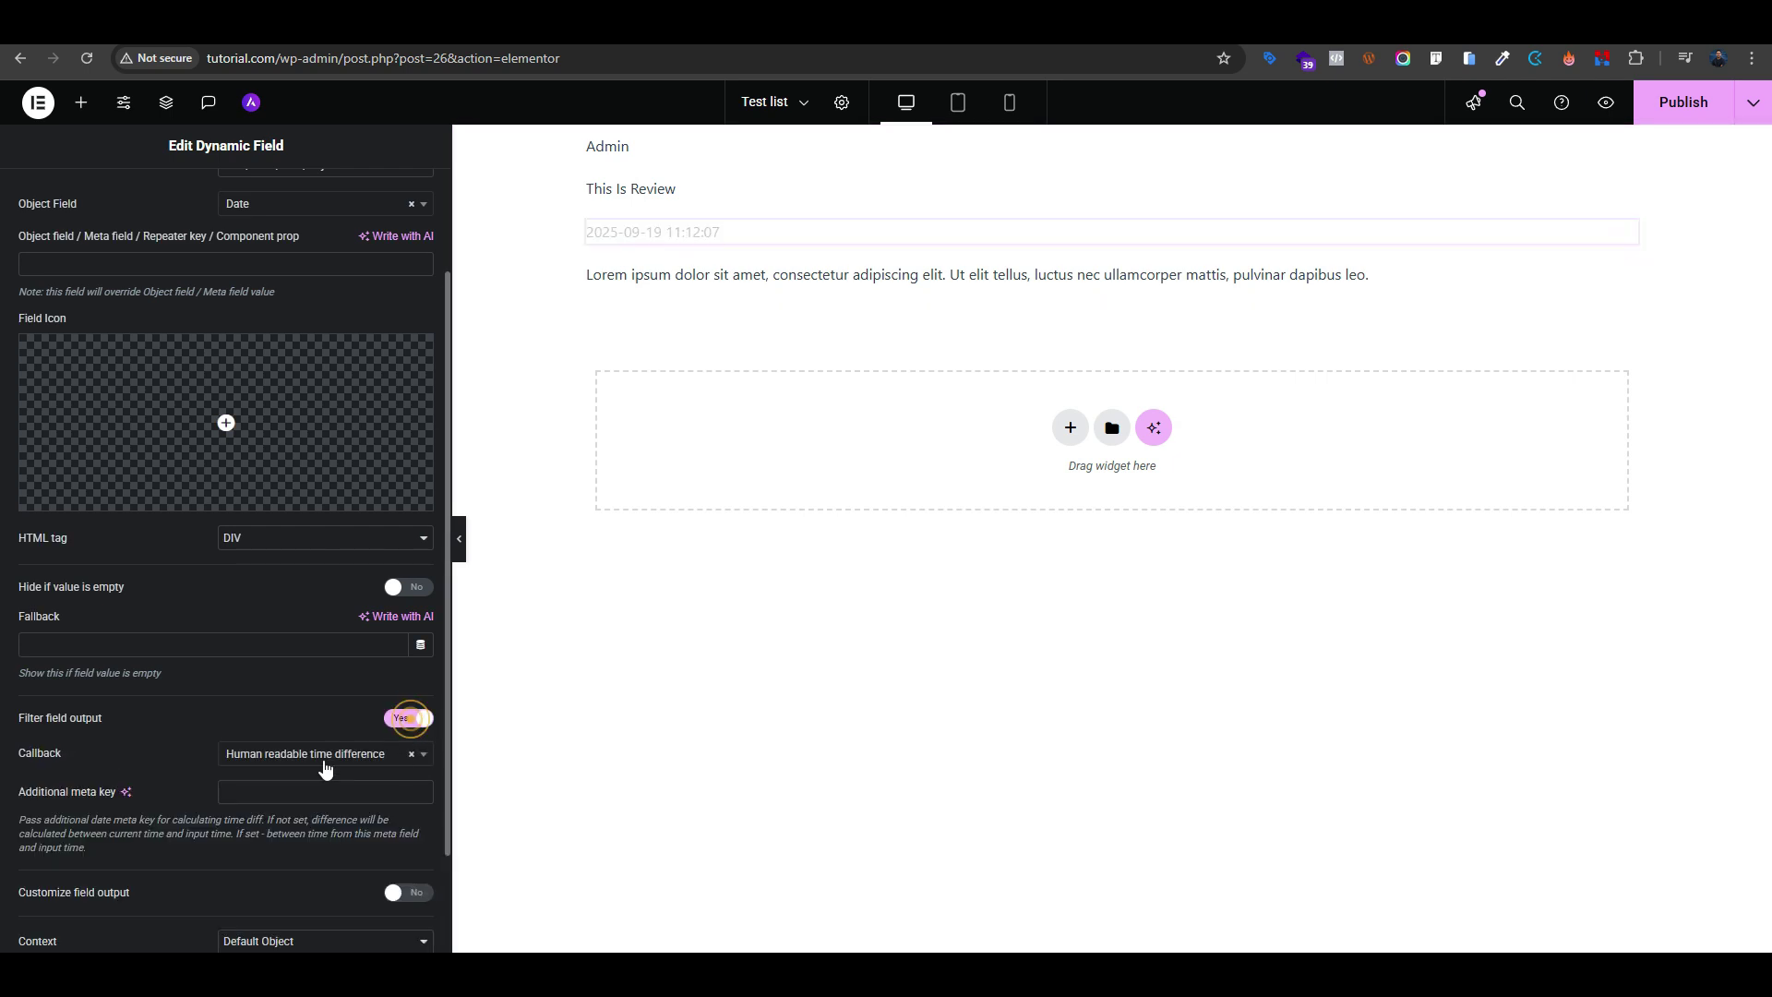
click(336, 753)
scroll(316, 598, up, 2)
scroll(316, 598, up, 3)
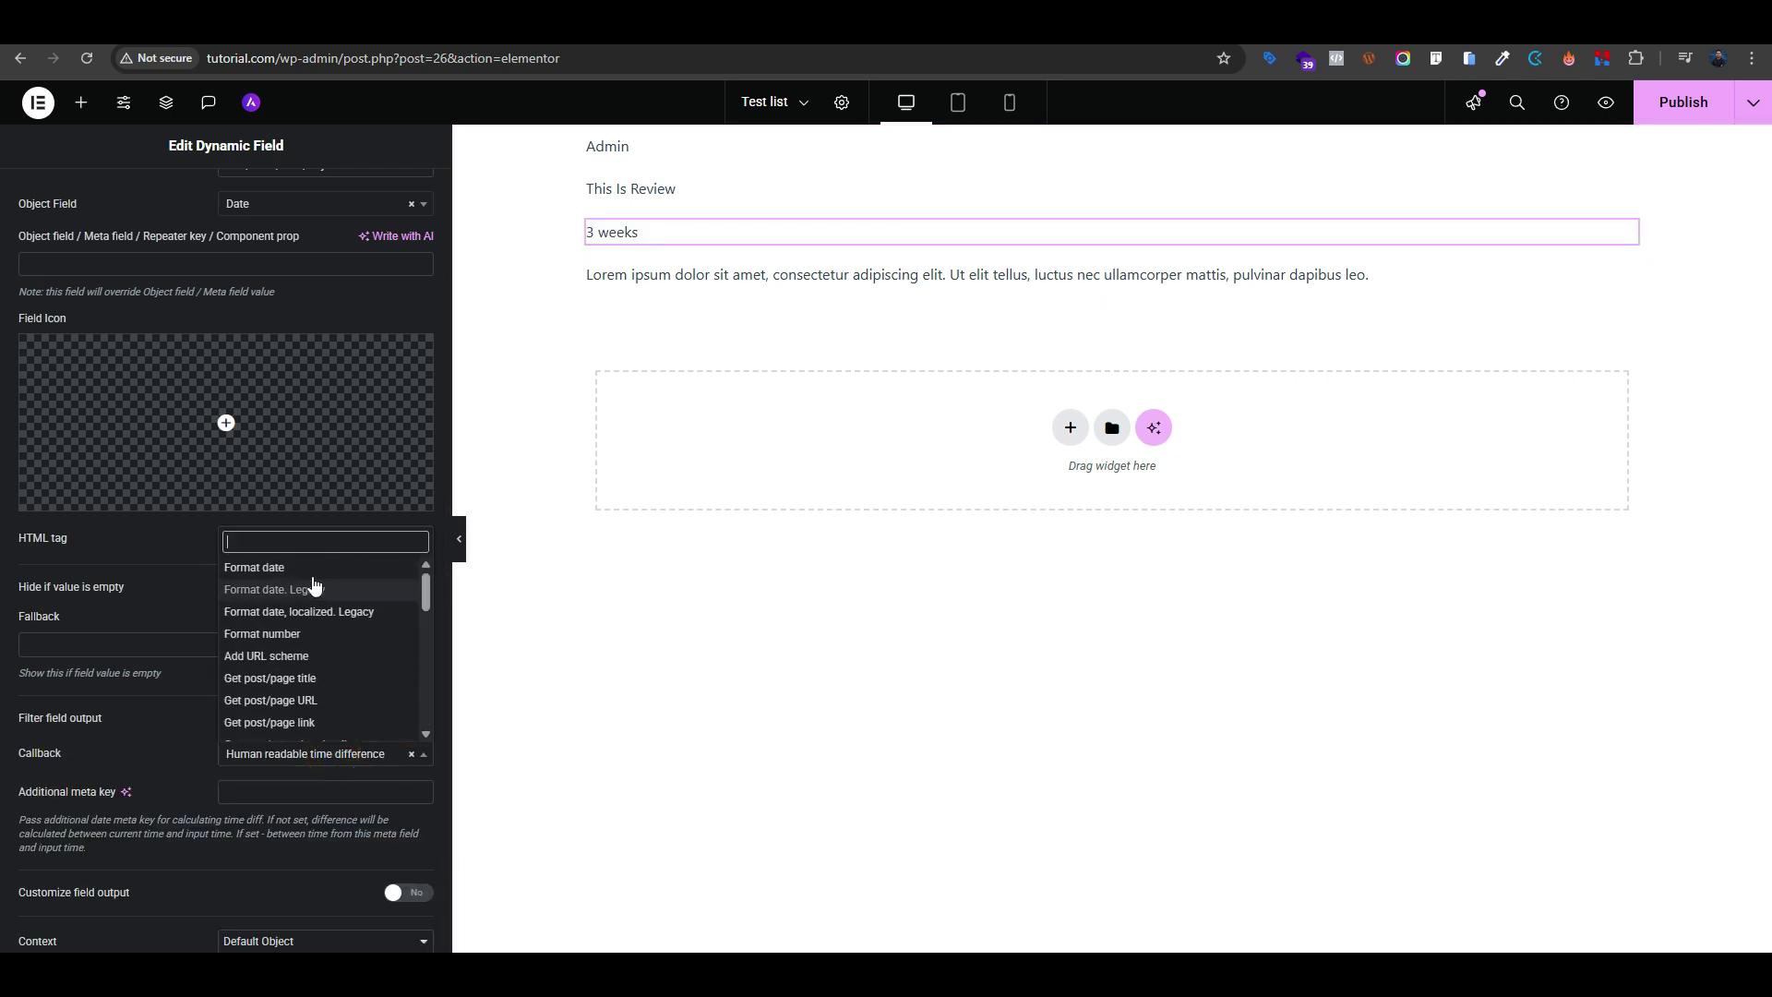
click(307, 570)
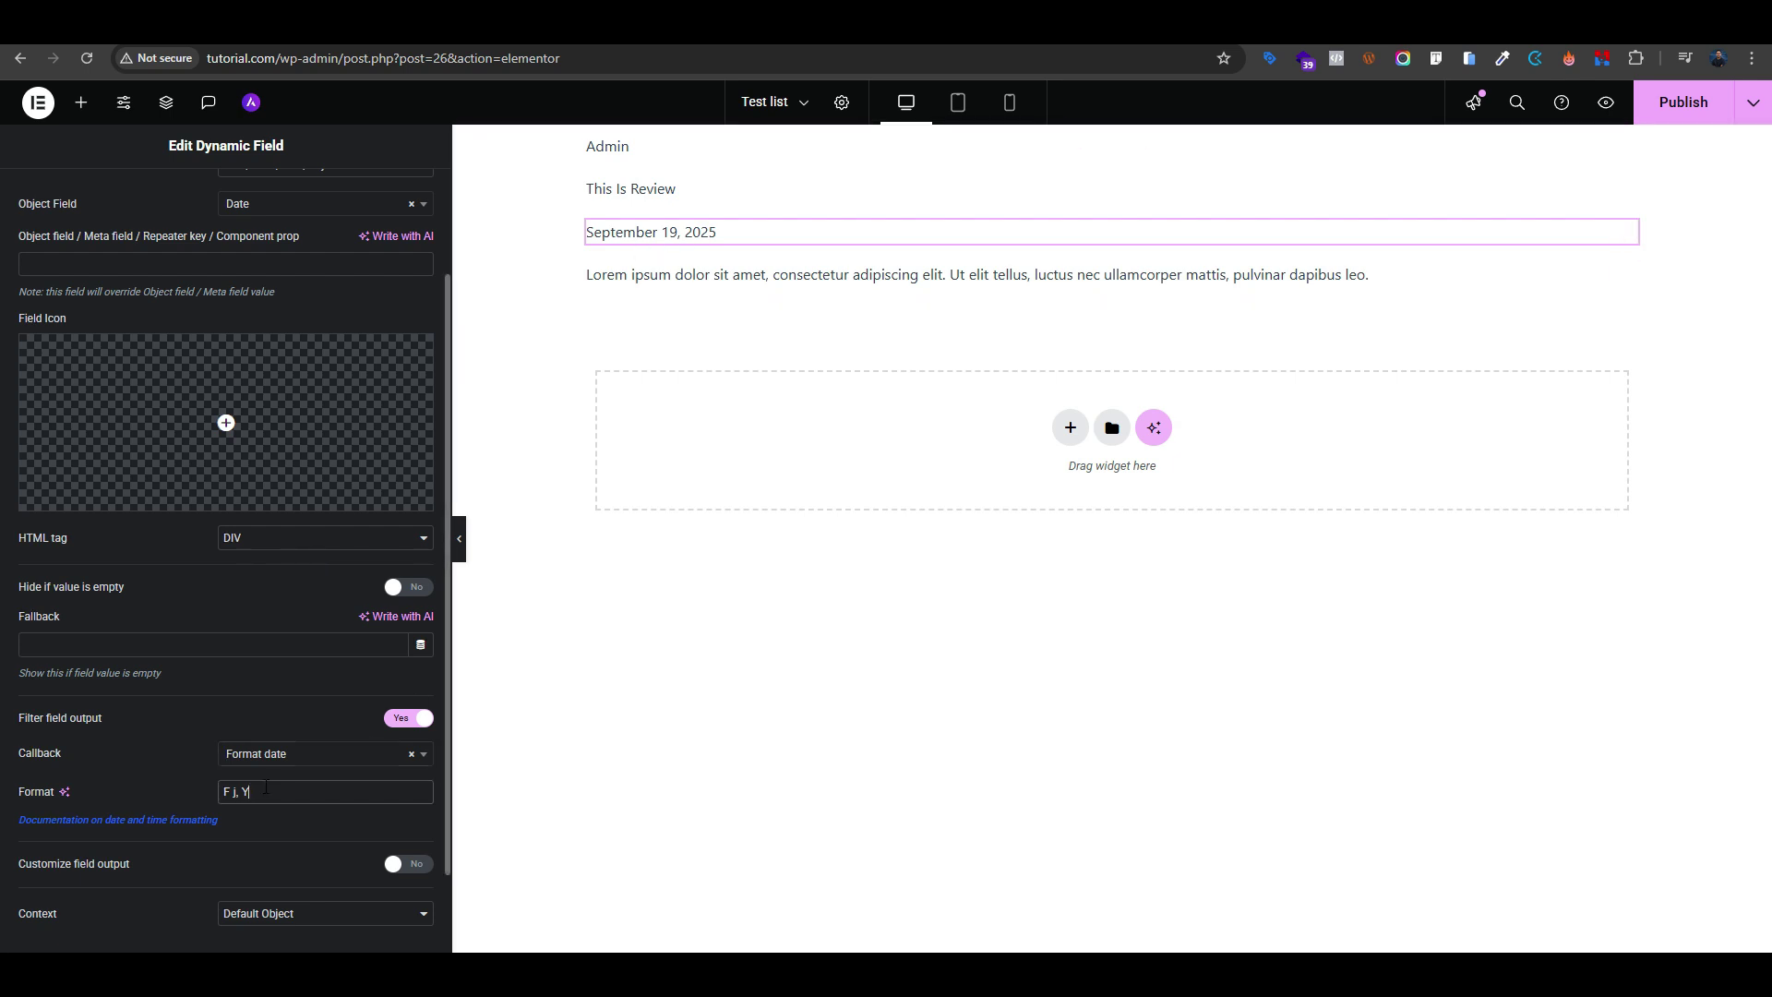
Open the documentation on date and time formatting and examine the format characters and the Y/m/d format string example
click(265, 786)
click(118, 820)
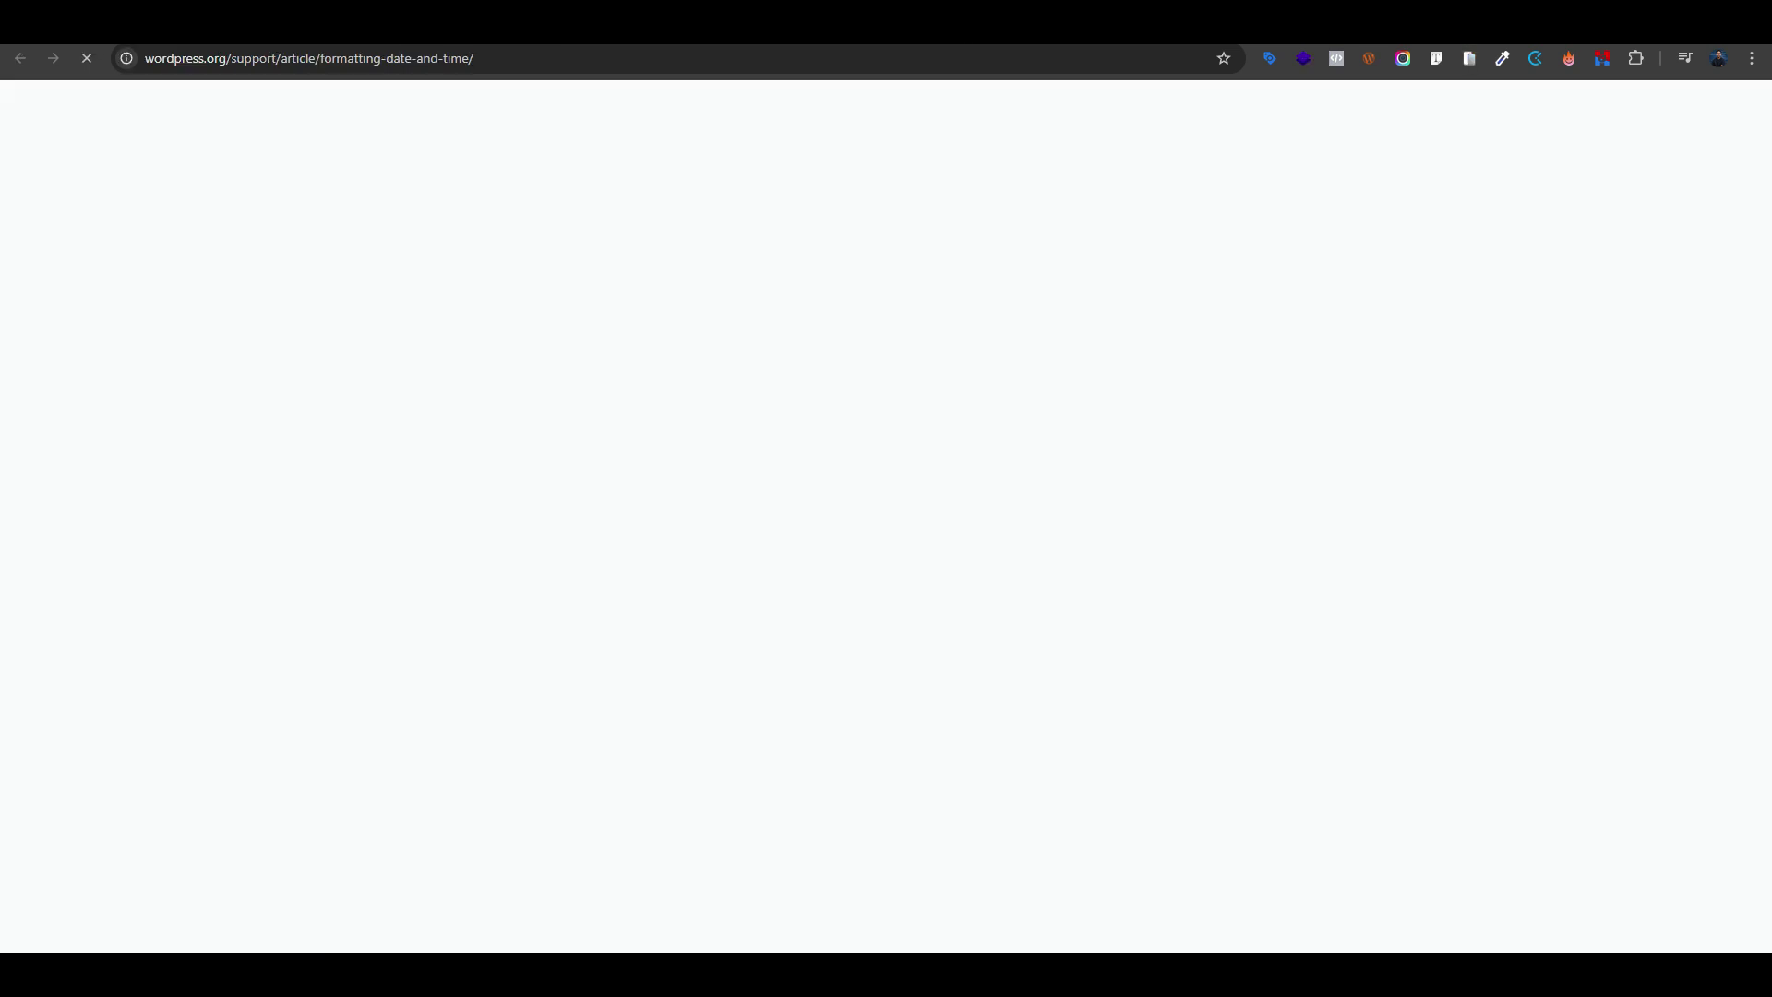
scroll(937, 506, down, 5)
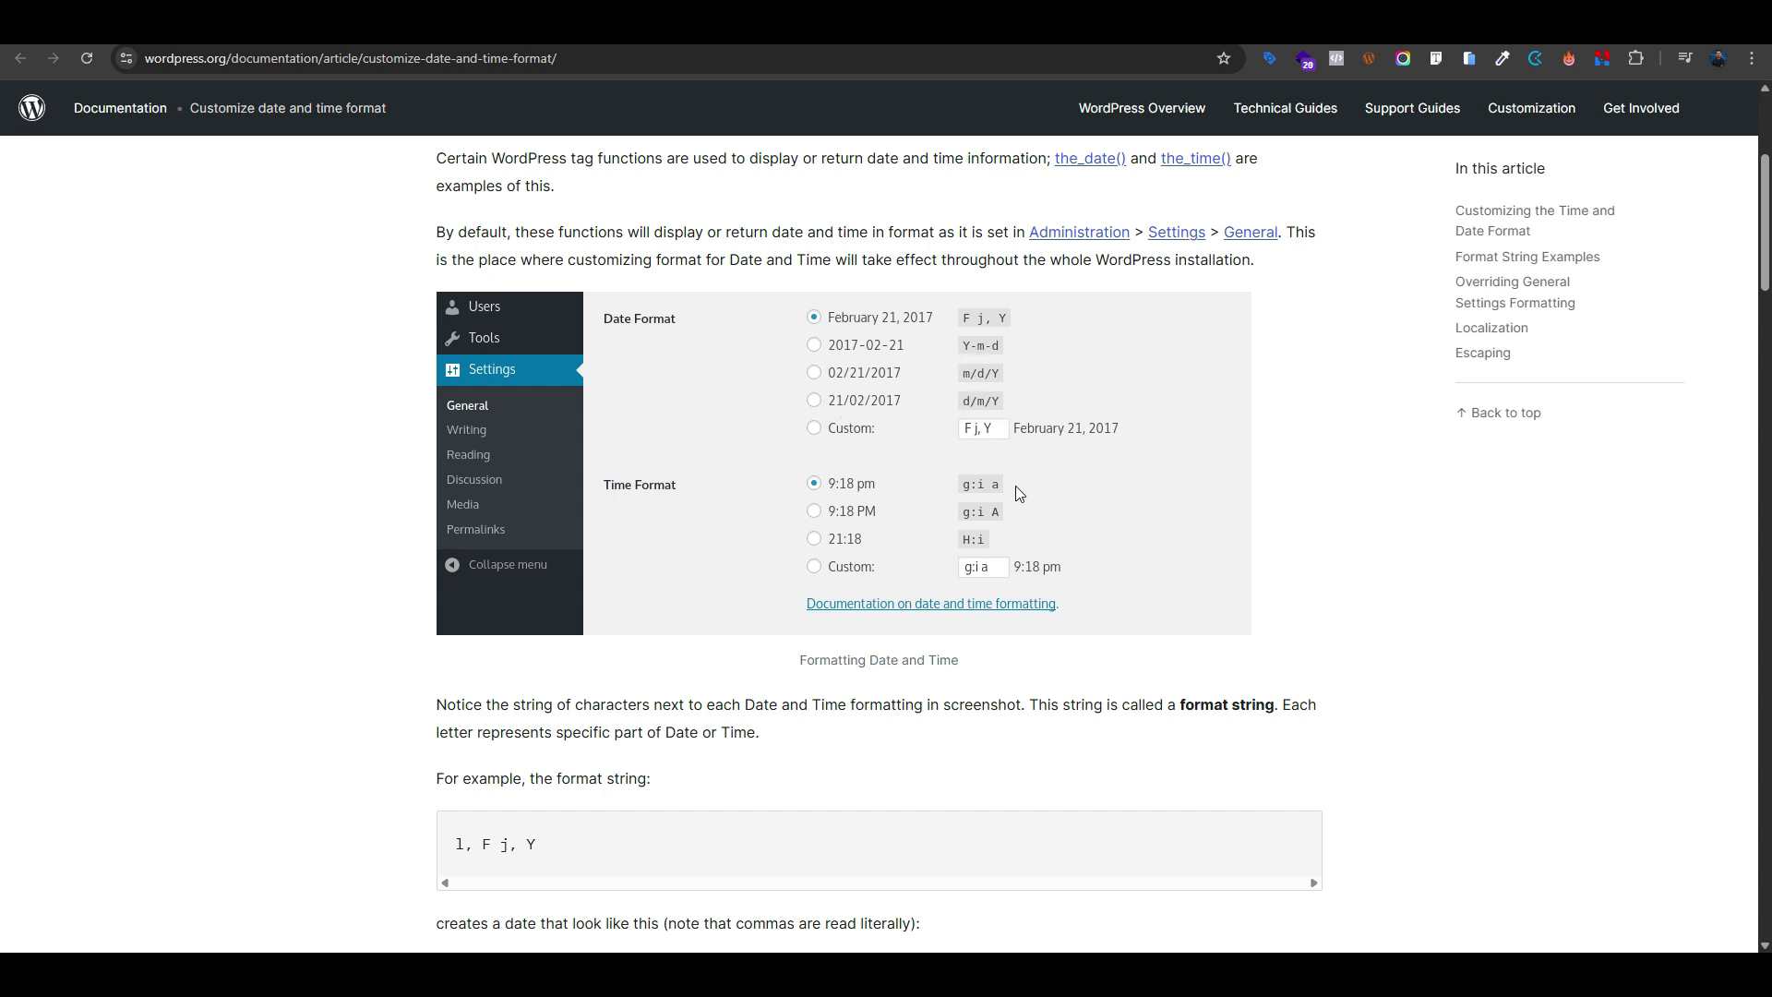
scroll(951, 508, down, 4)
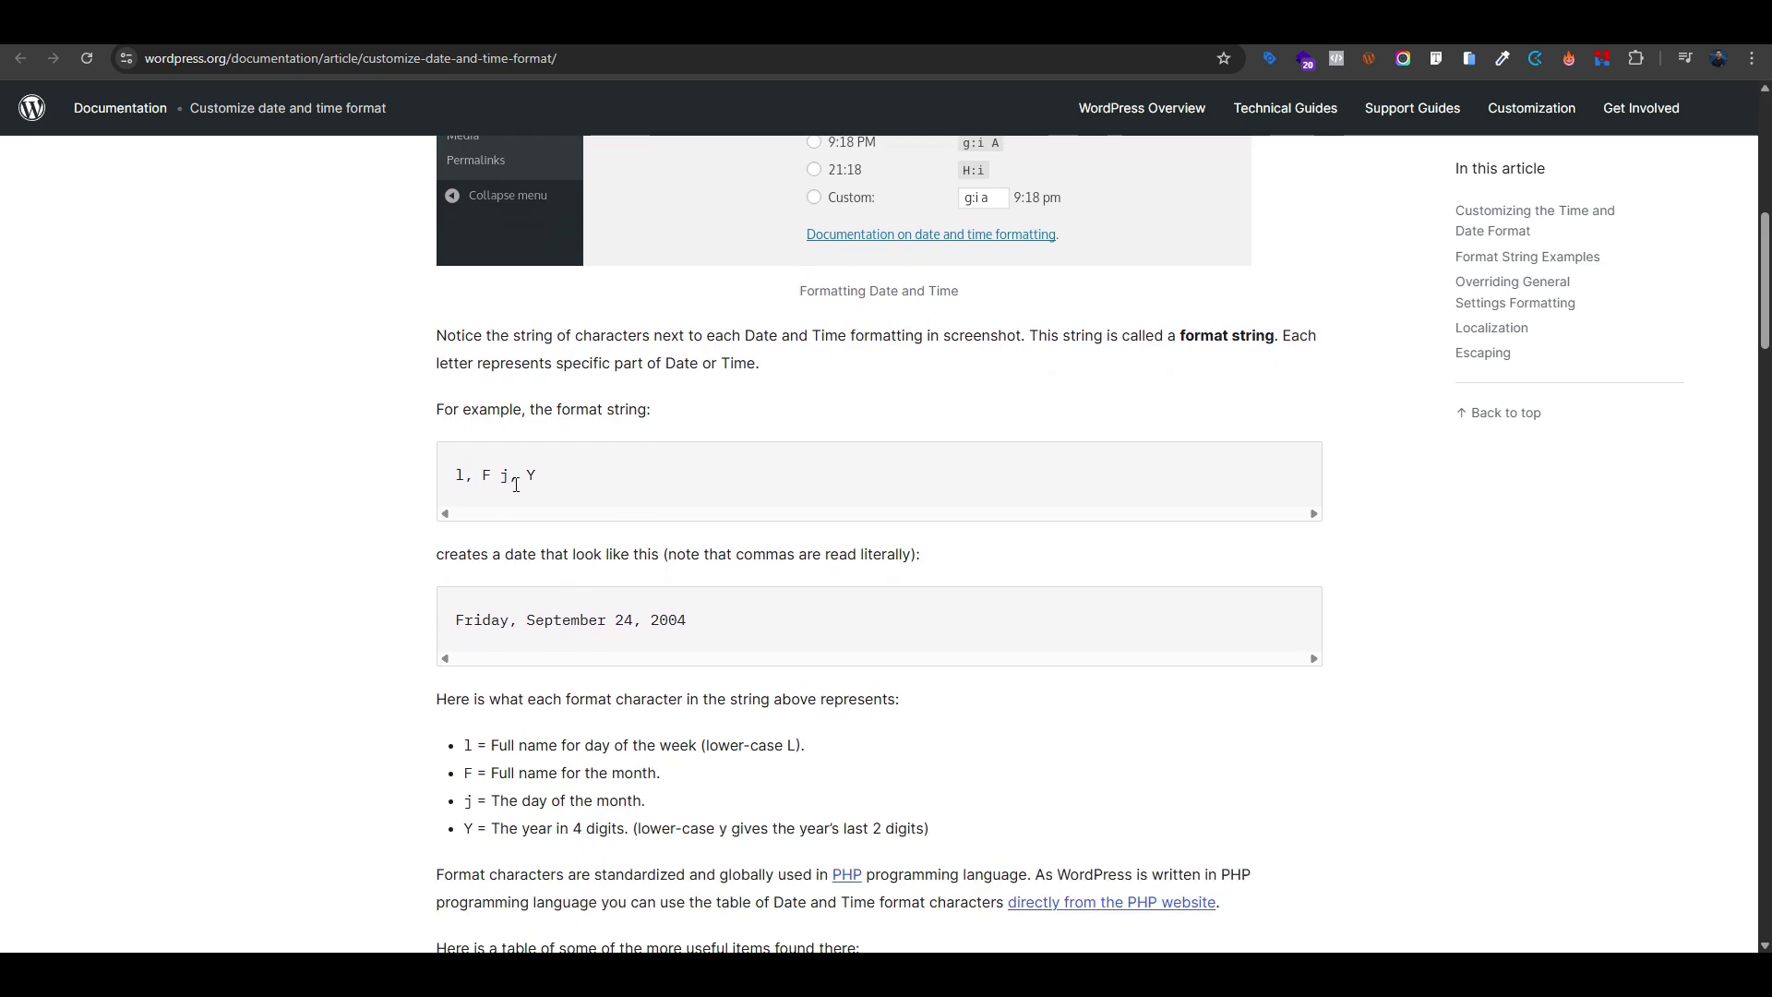
scroll(516, 483, down, 12)
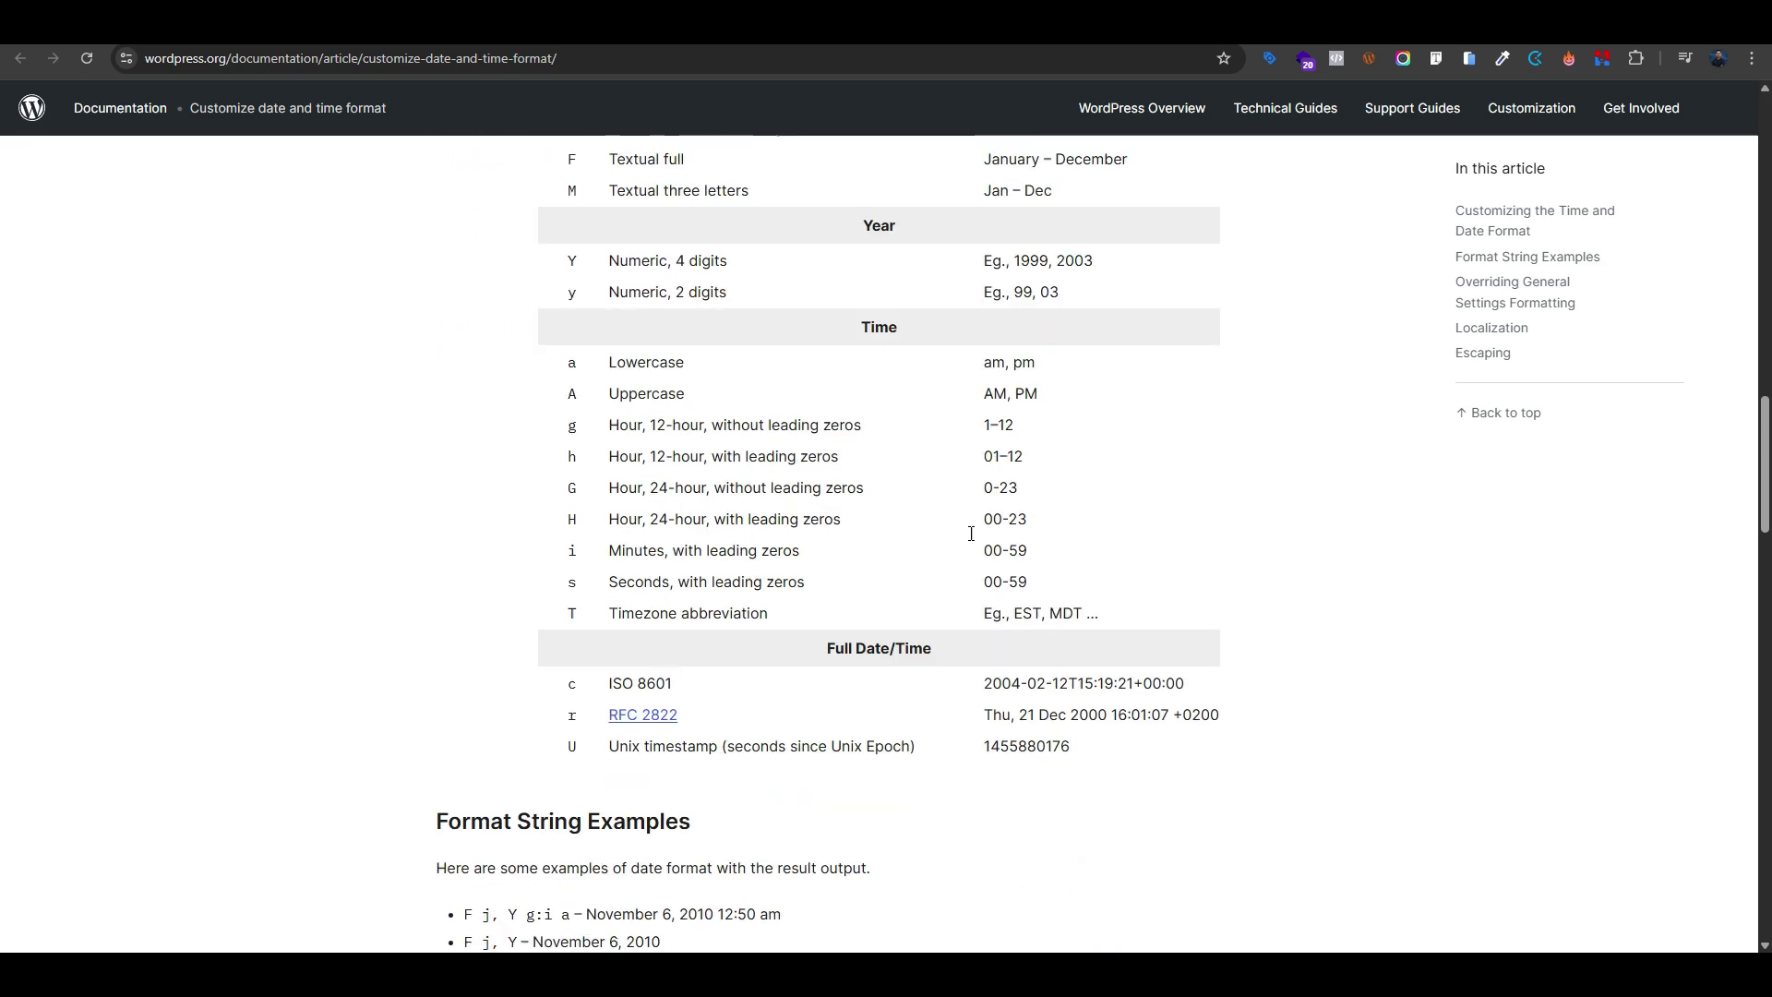
scroll(515, 494, down, 7)
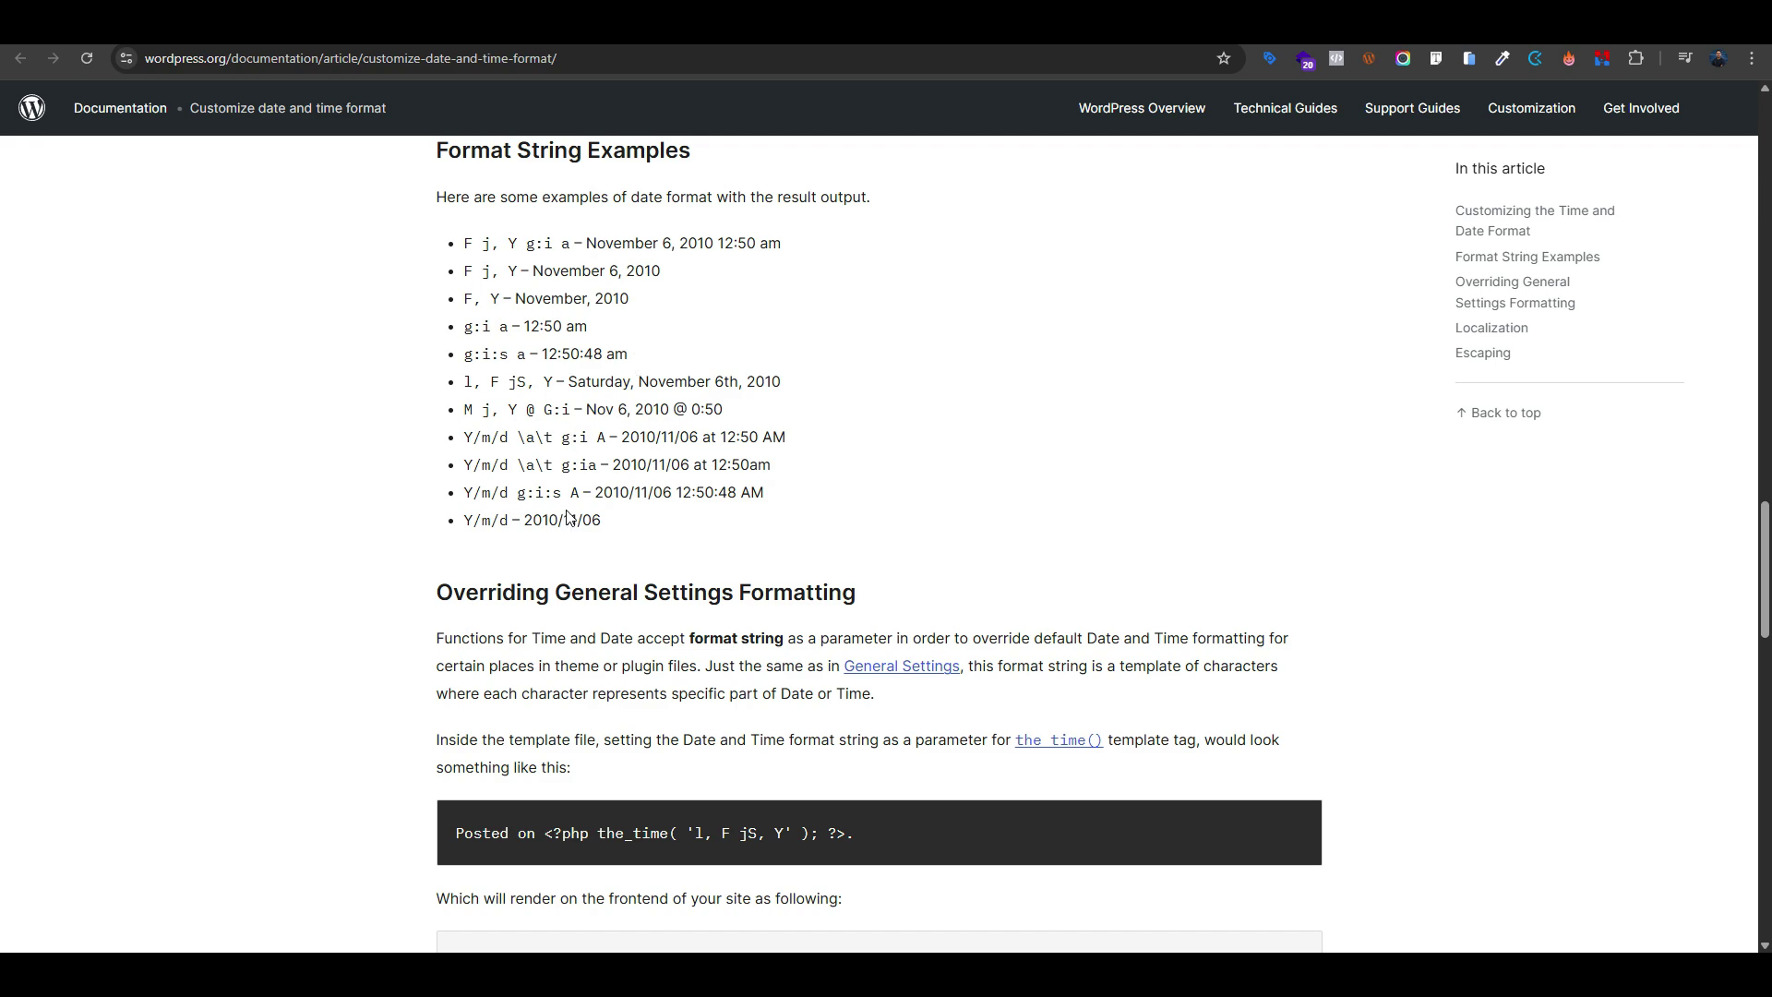
triple_click(617, 522)
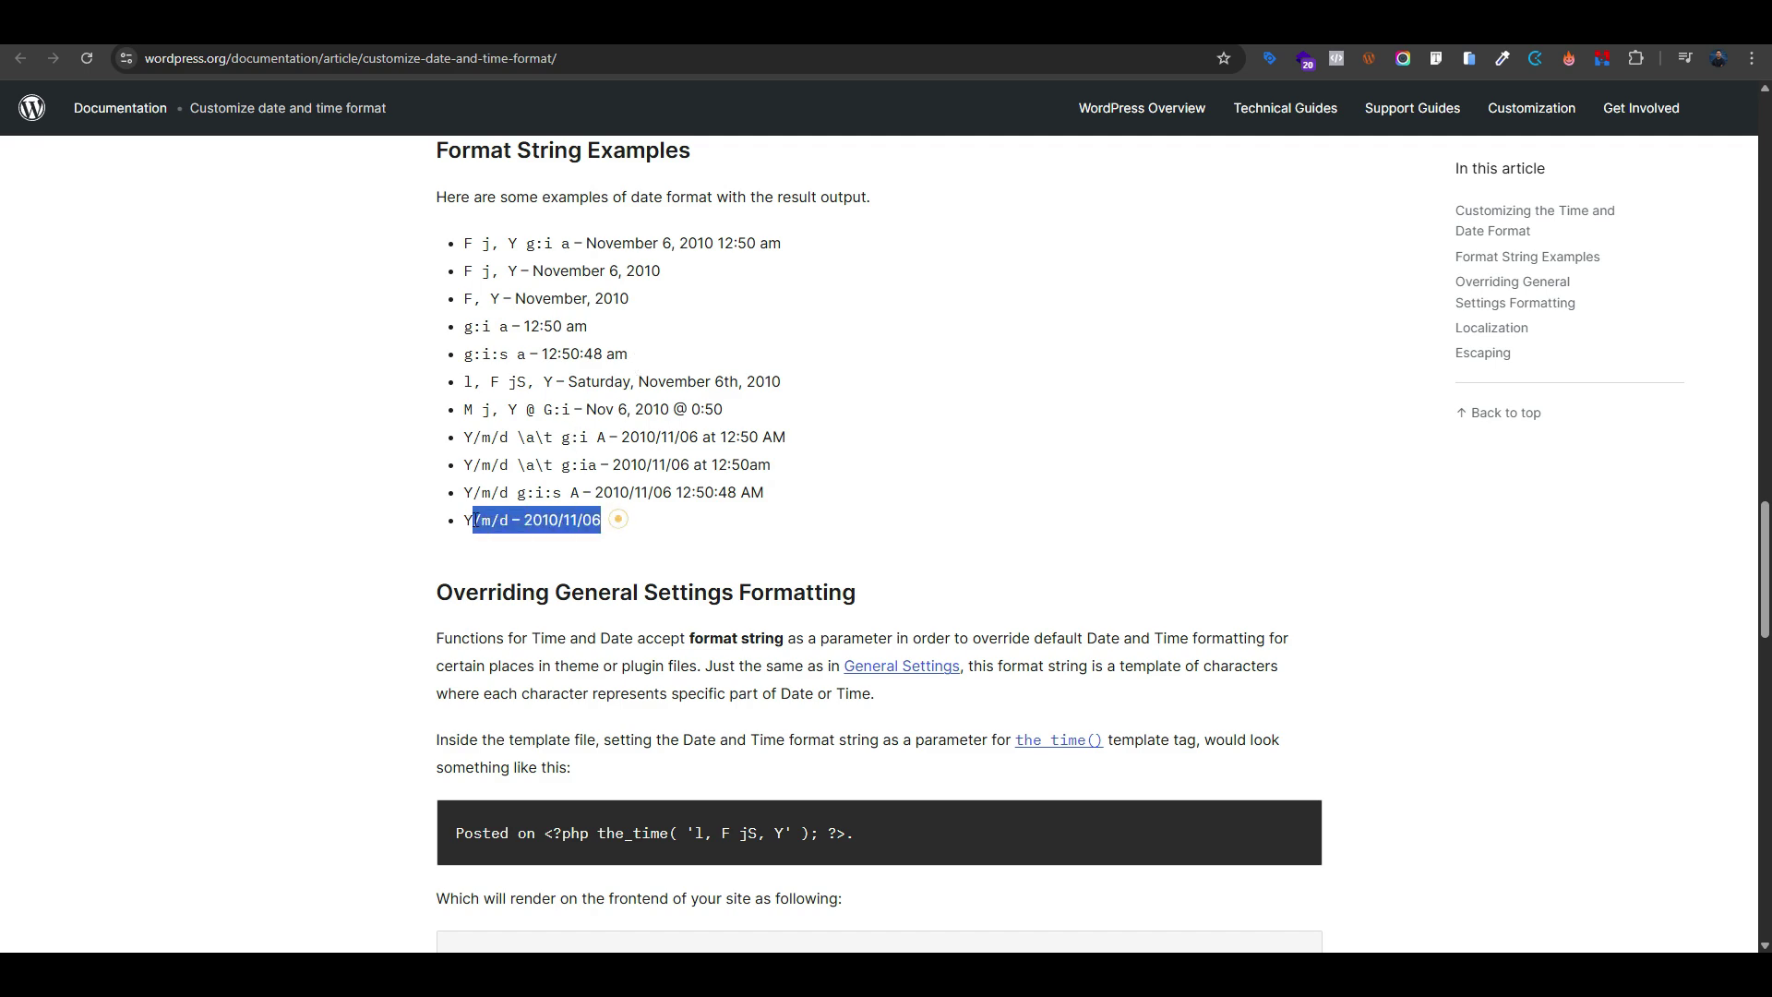
Read the documentation's remaining sections on overriding, localization and escaping, and check the existing review block on the service page
click(593, 554)
scroll(609, 572, down, 4)
scroll(624, 604, down, 10)
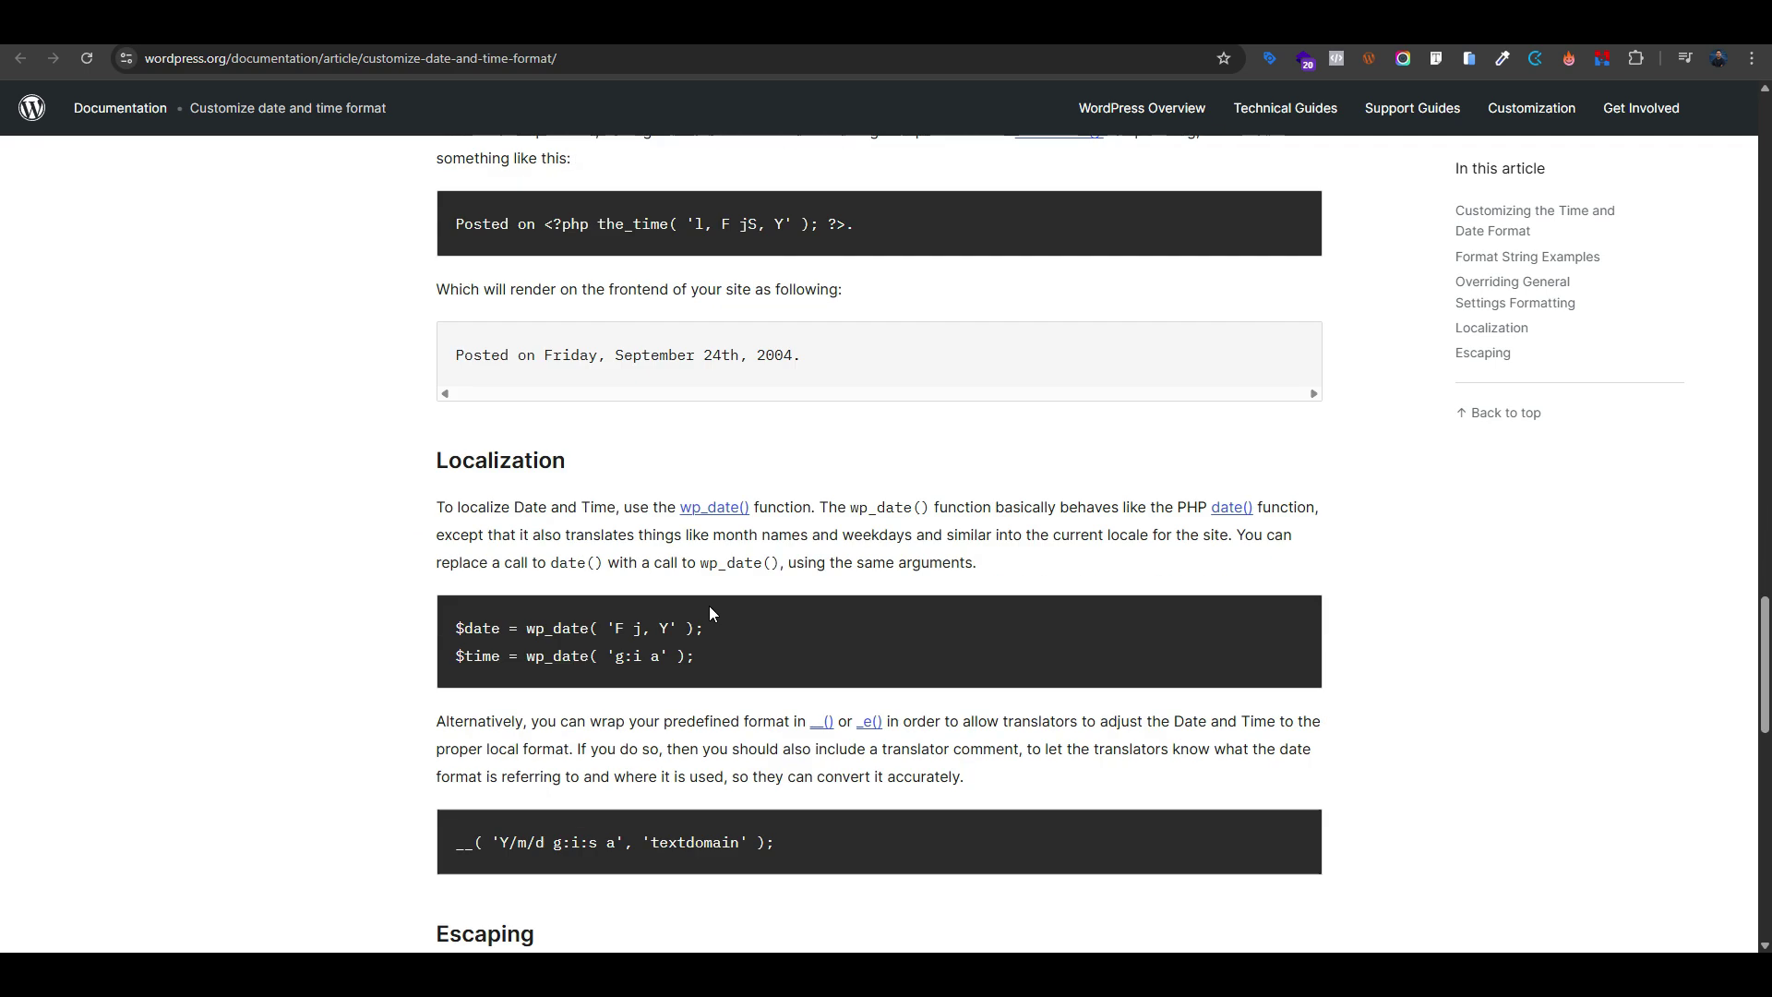
scroll(591, 720, down, 2)
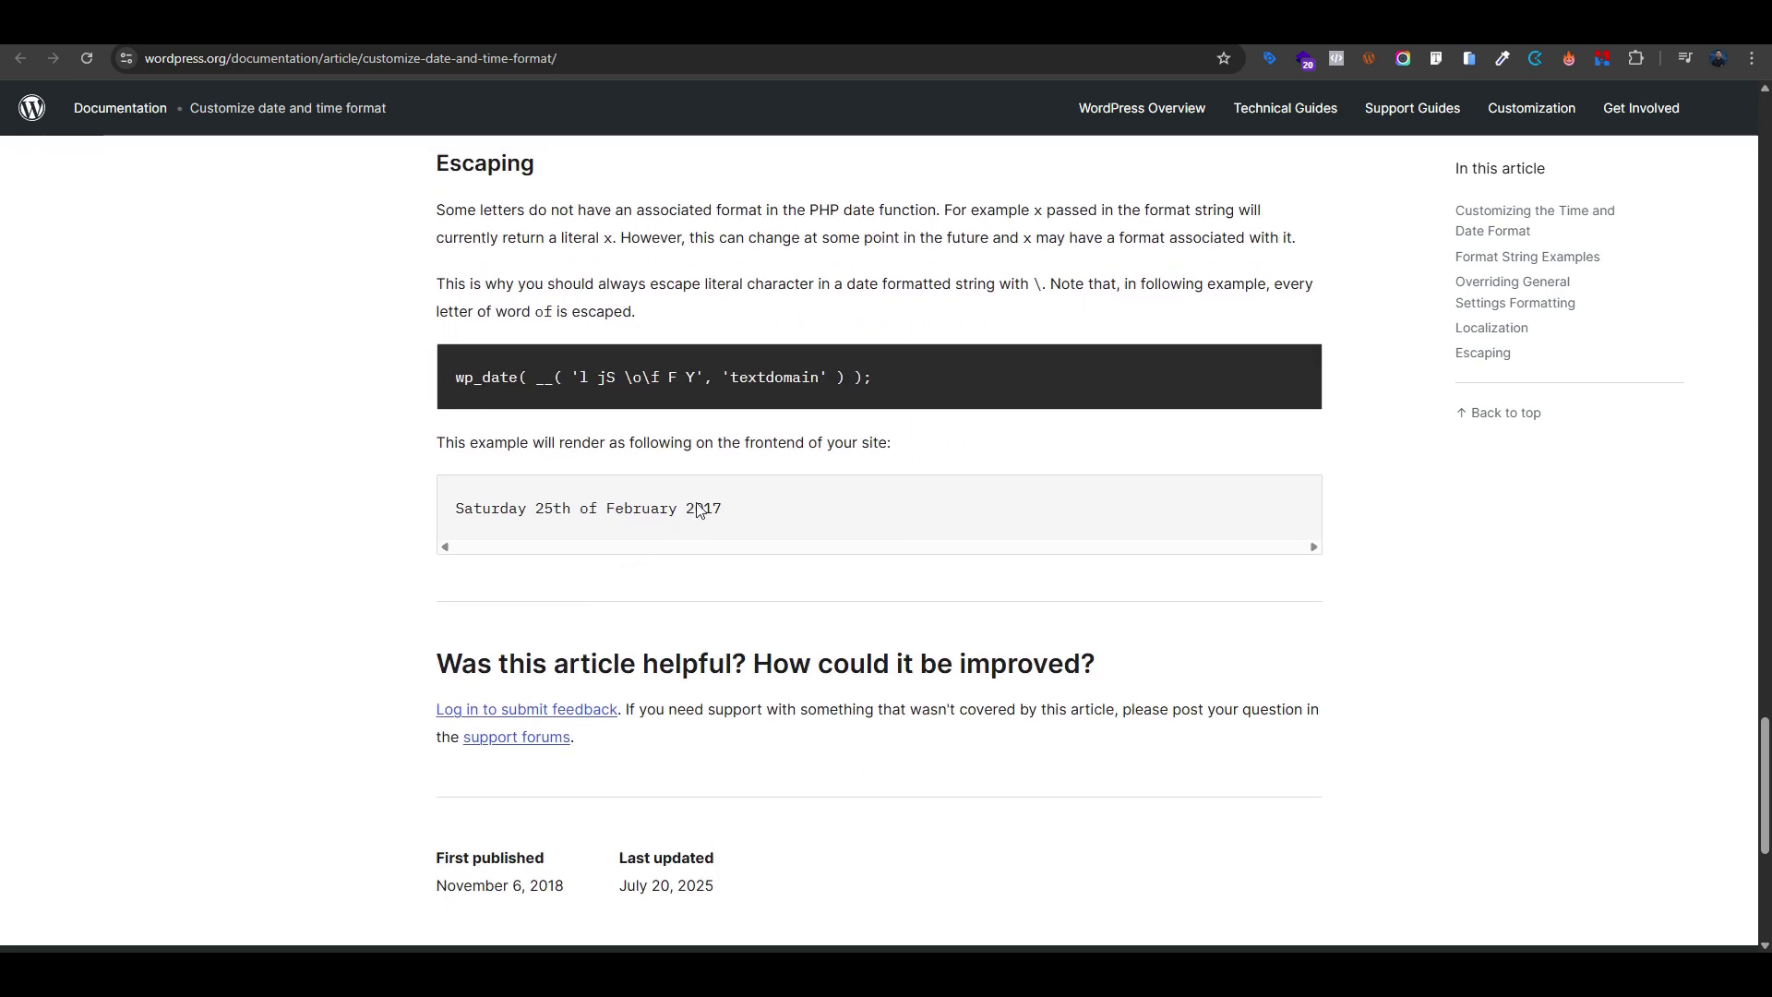
scroll(646, 646, up, 6)
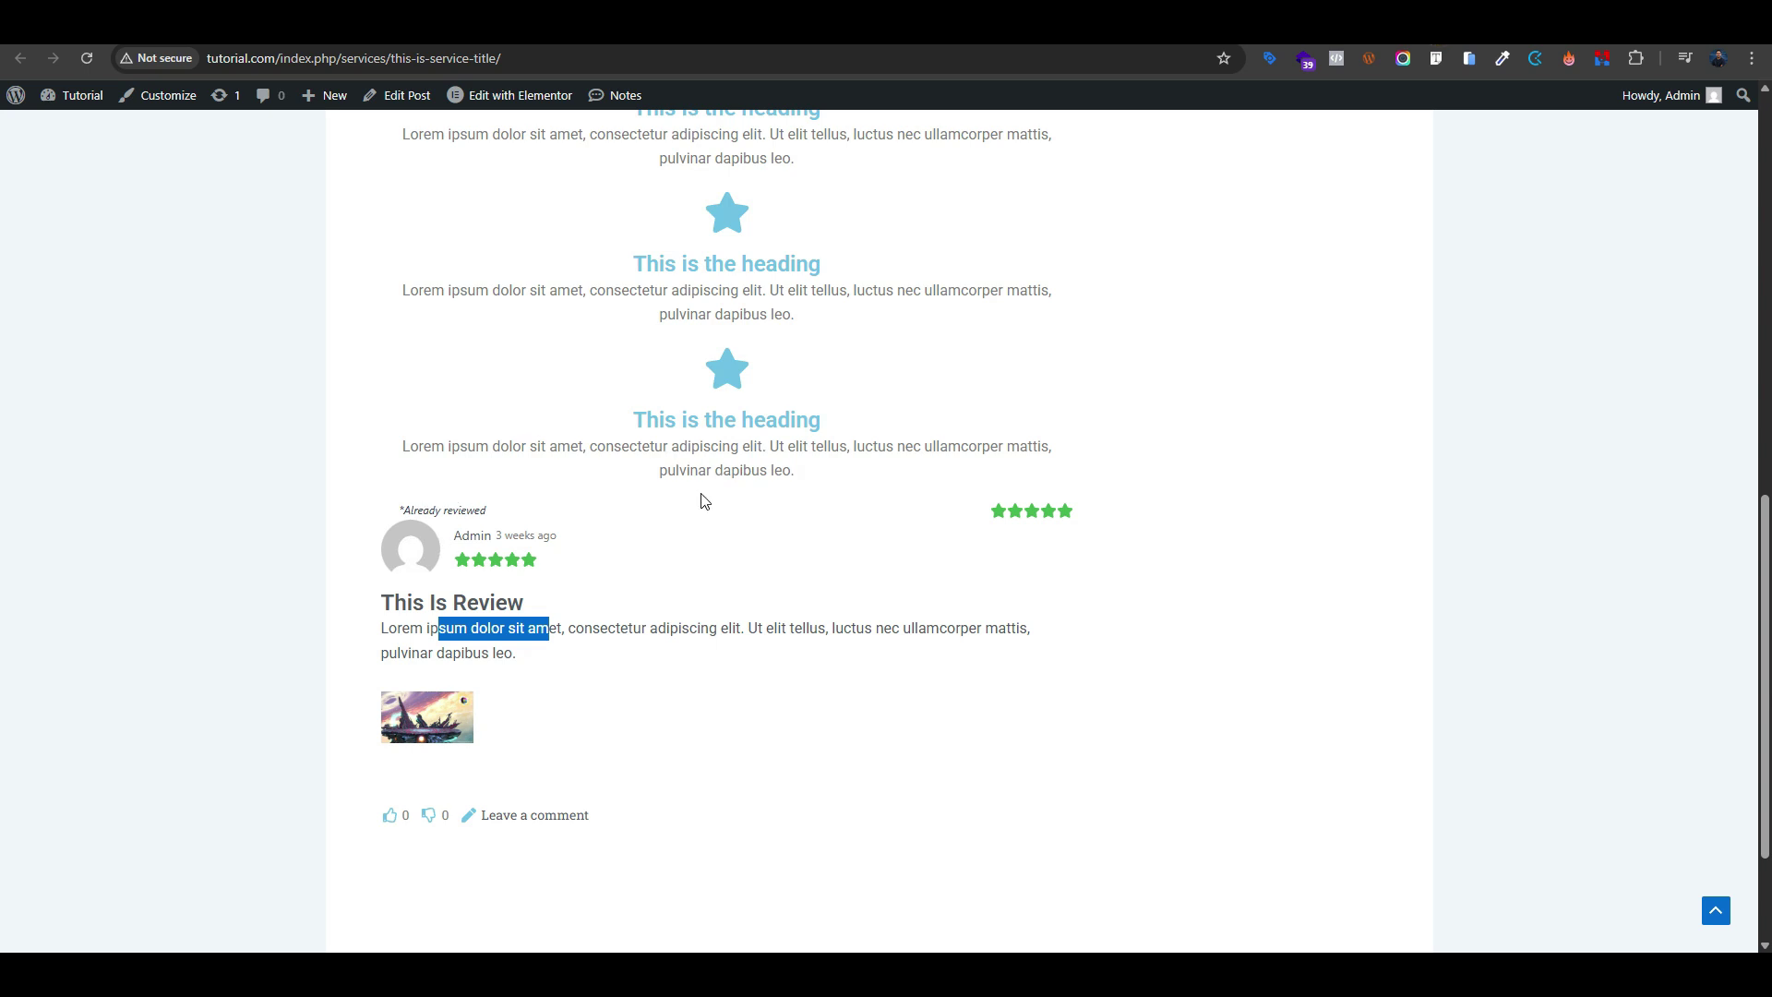
drag(406, 510, 526, 506)
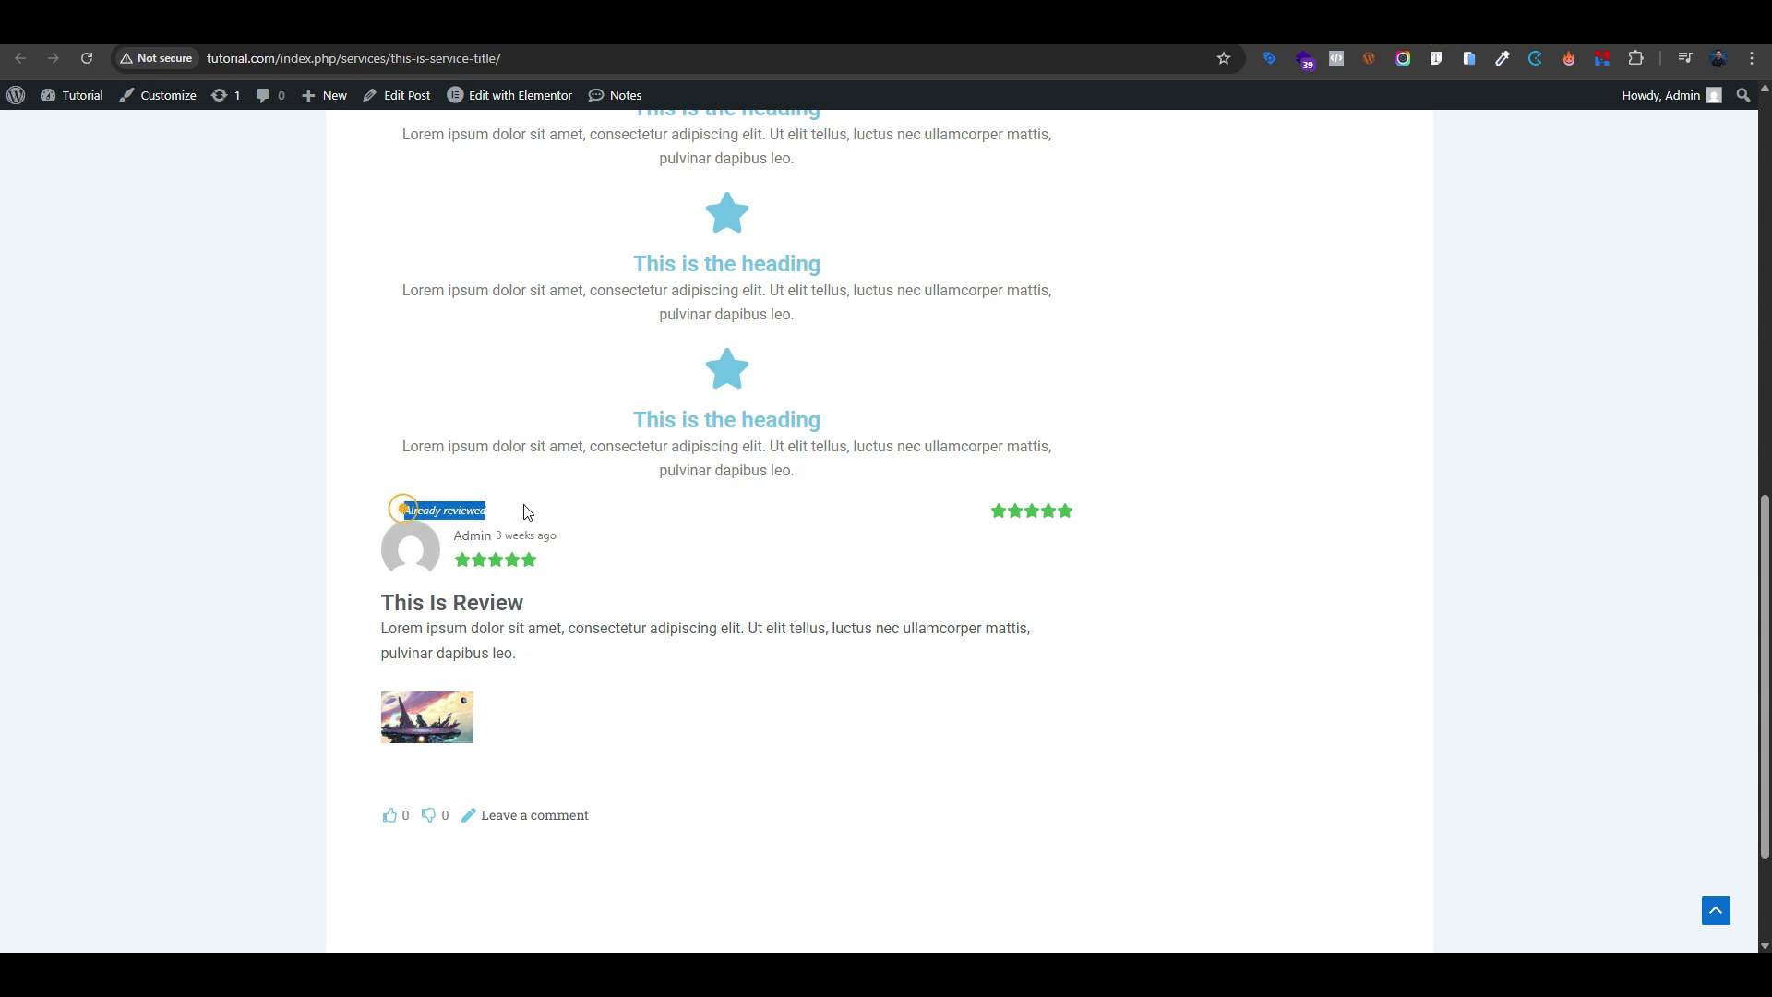
click(586, 503)
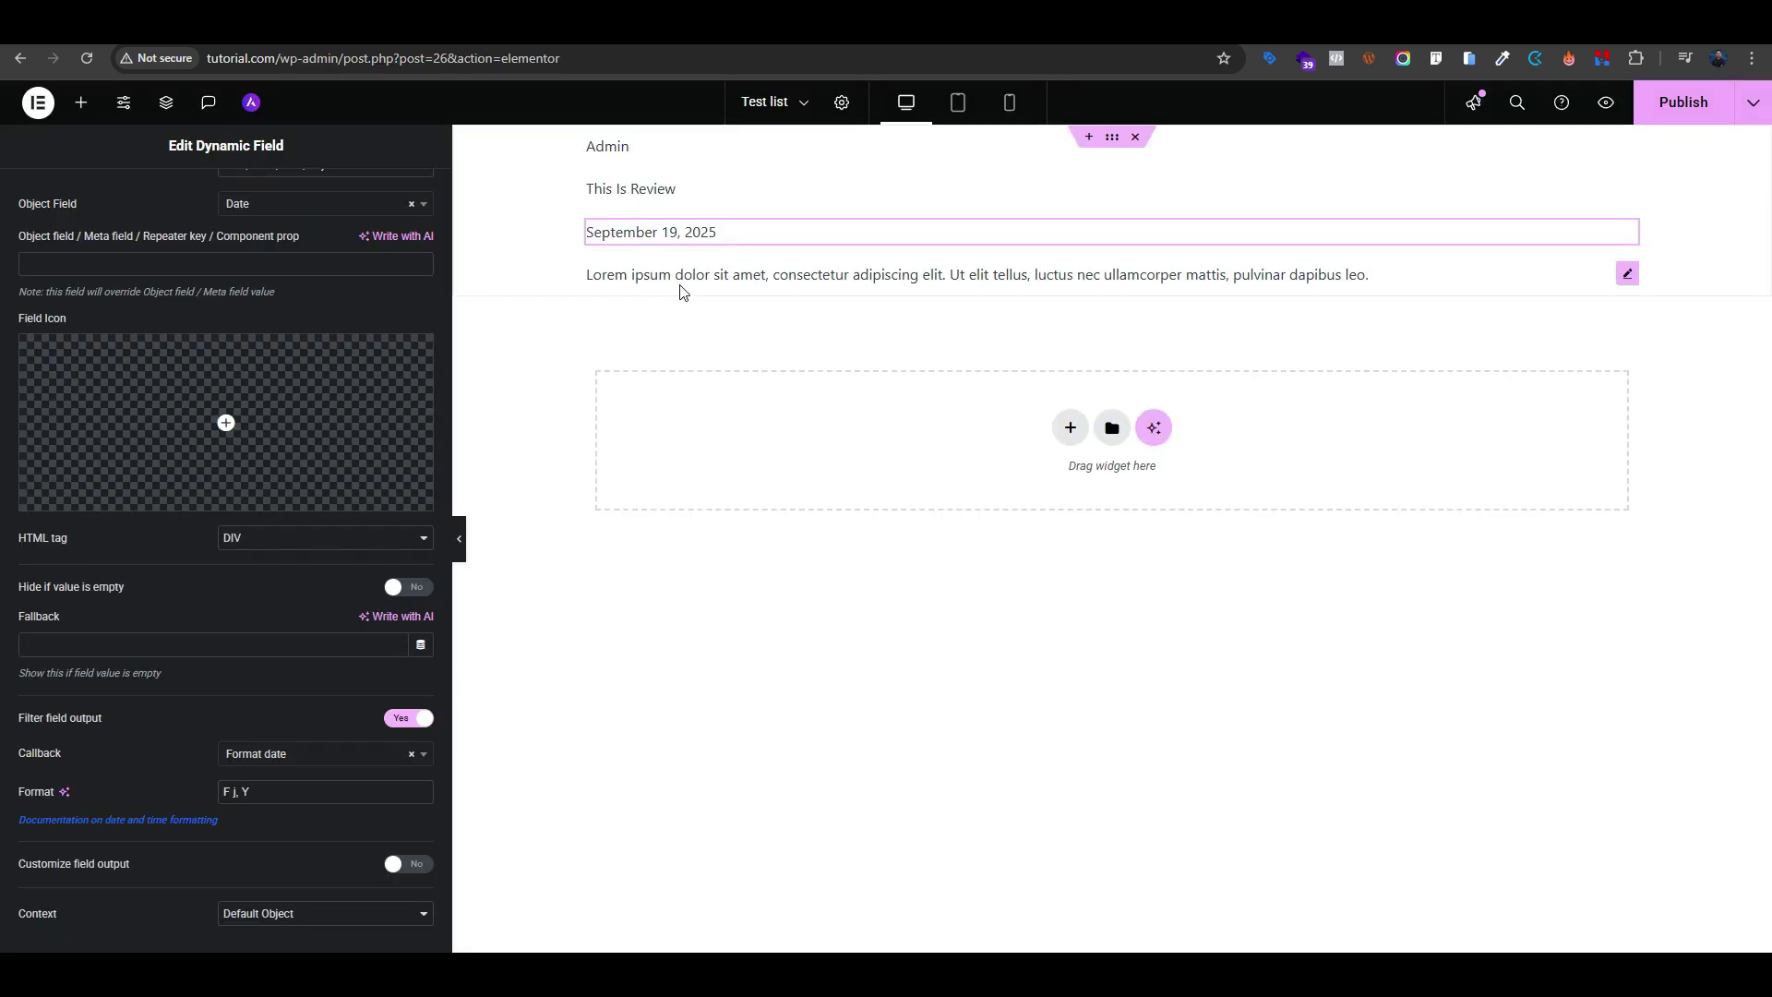
Duplicate the content dynamic field and clear the copy's Object Field selection
click(672, 278)
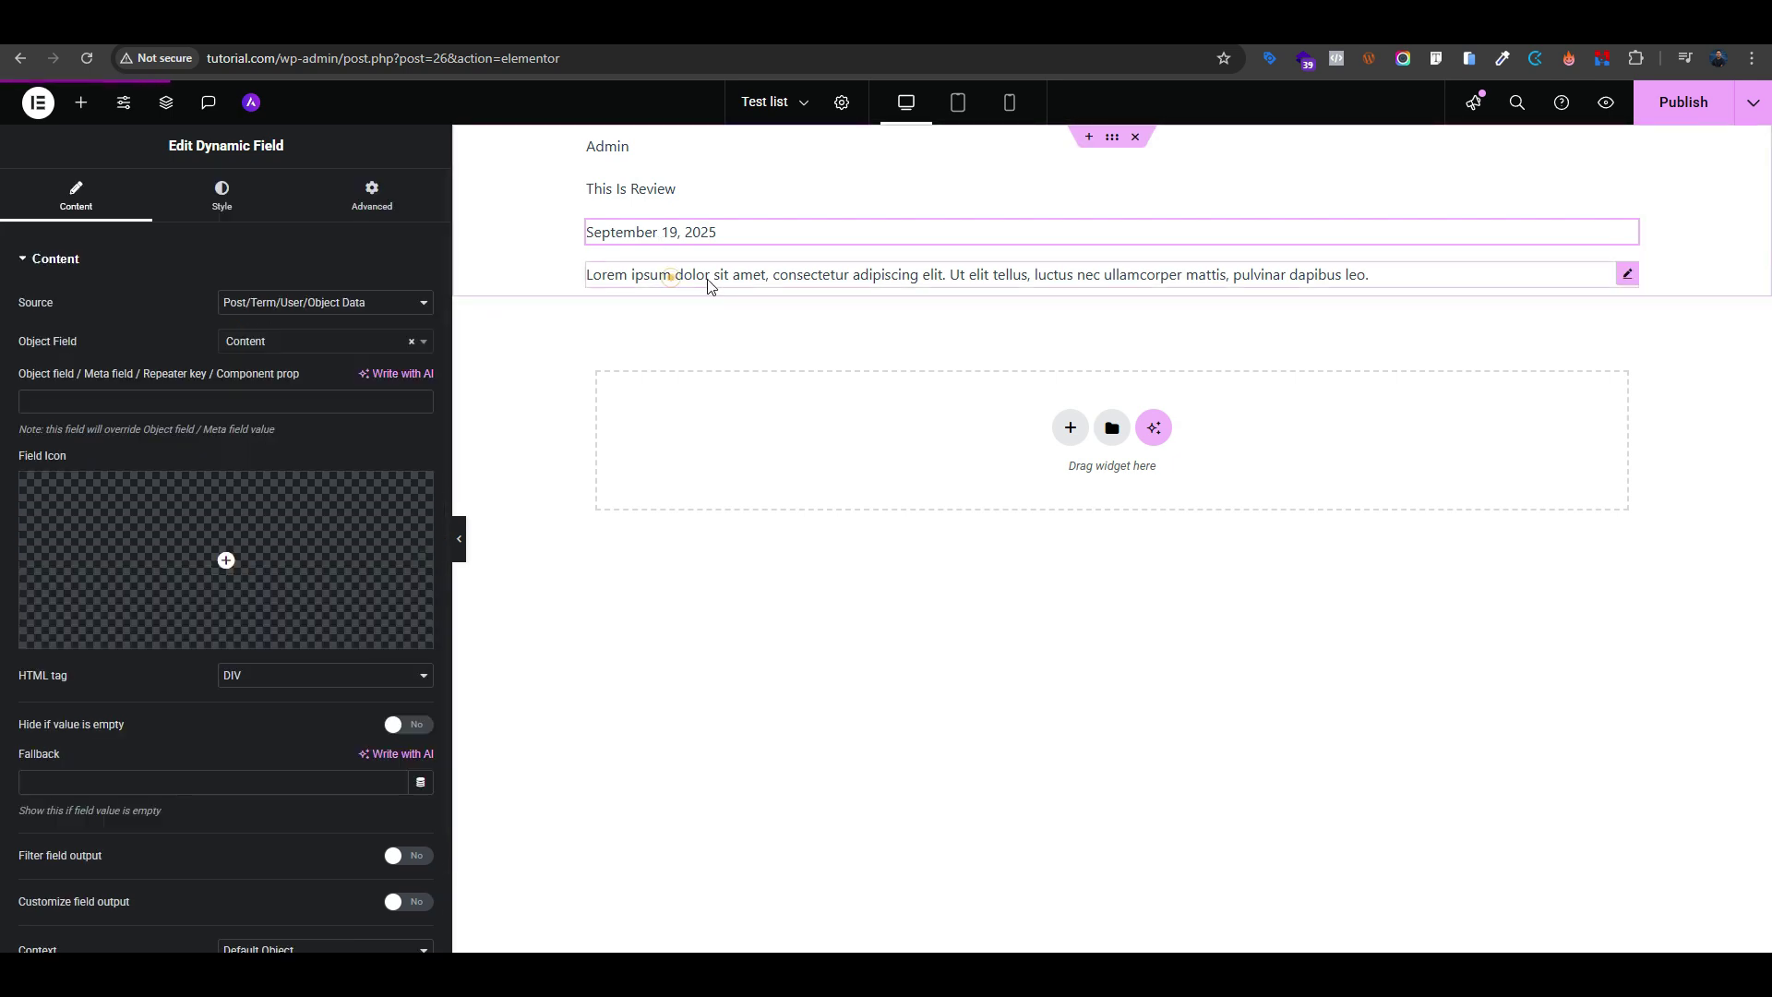
right_click(614, 282)
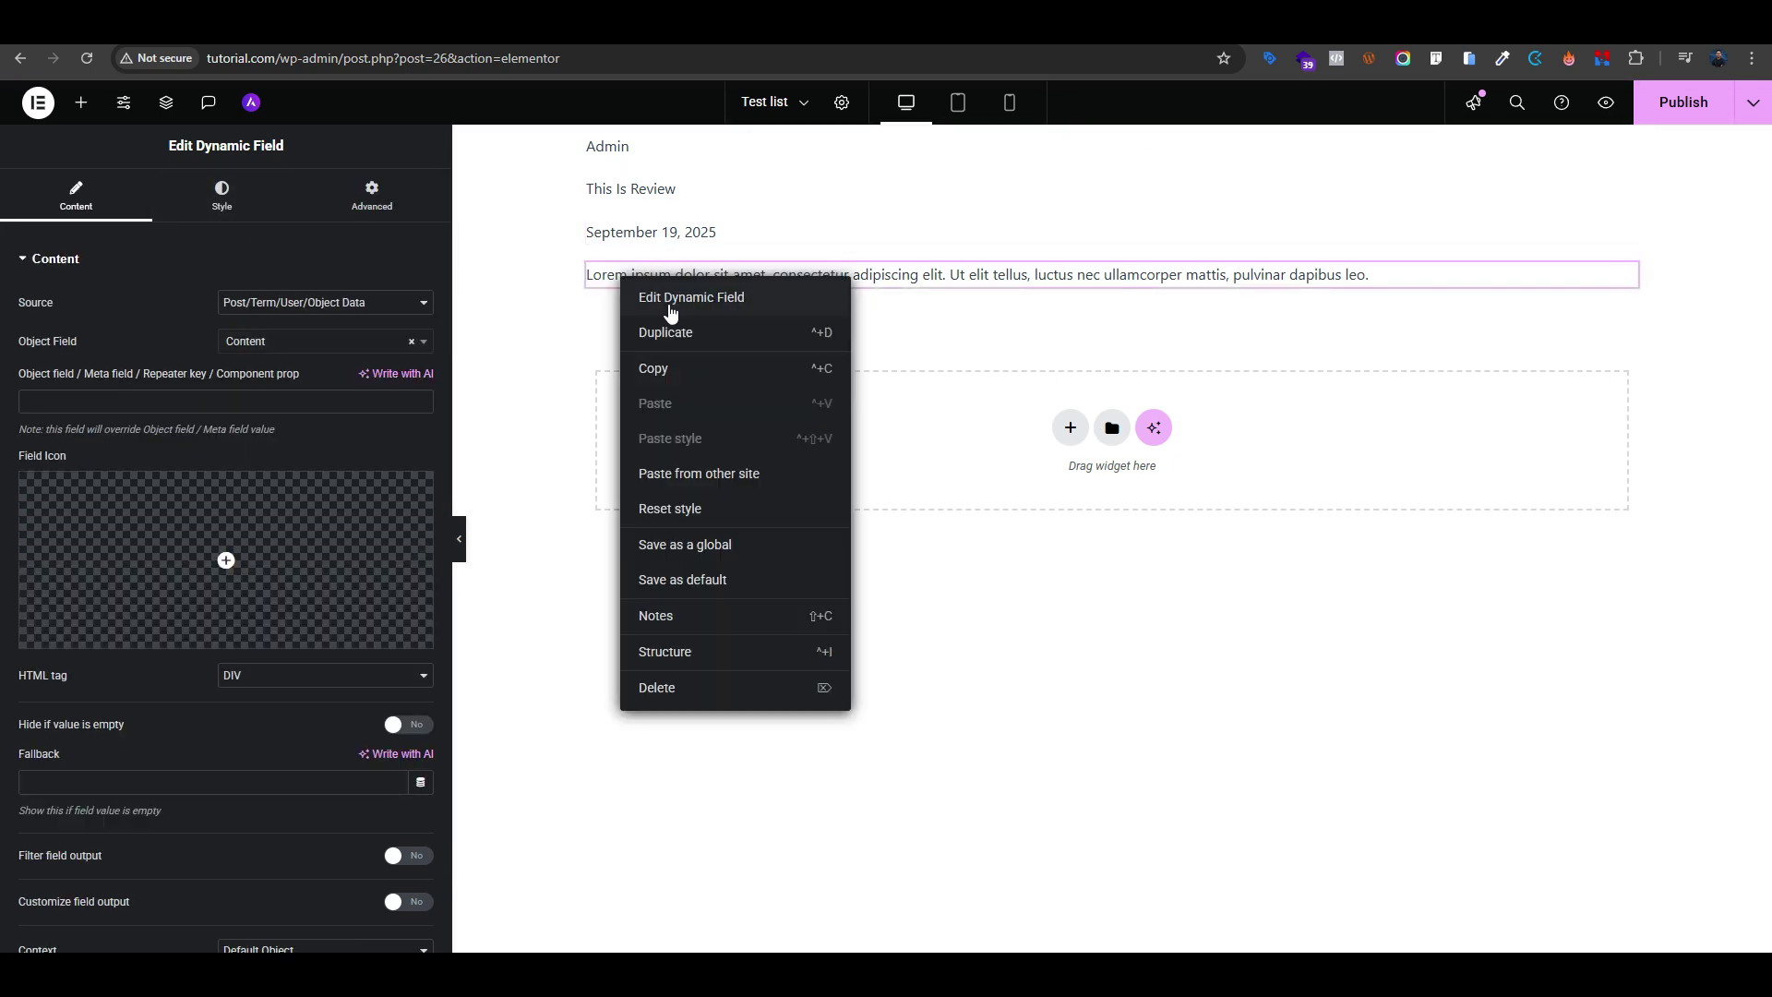
click(671, 327)
click(412, 341)
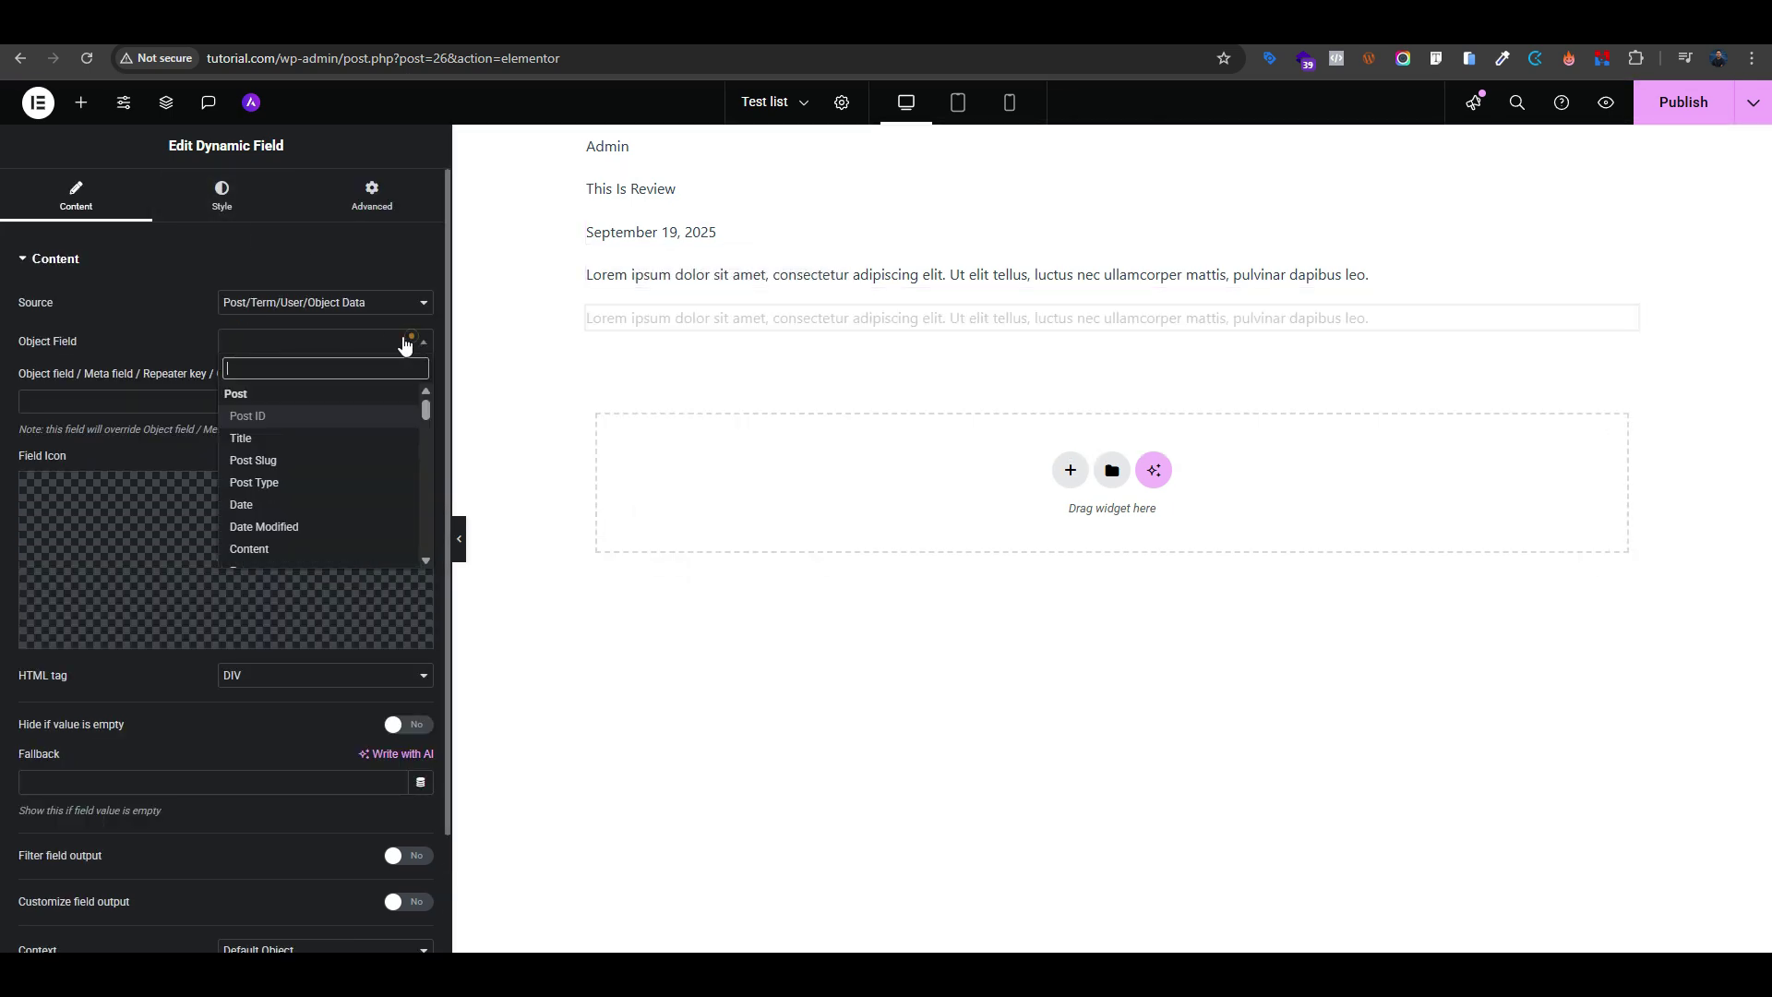
click(134, 343)
Set the duplicated field's custom object field key to media_url, publish the listing template and reload the editor
click(85, 404)
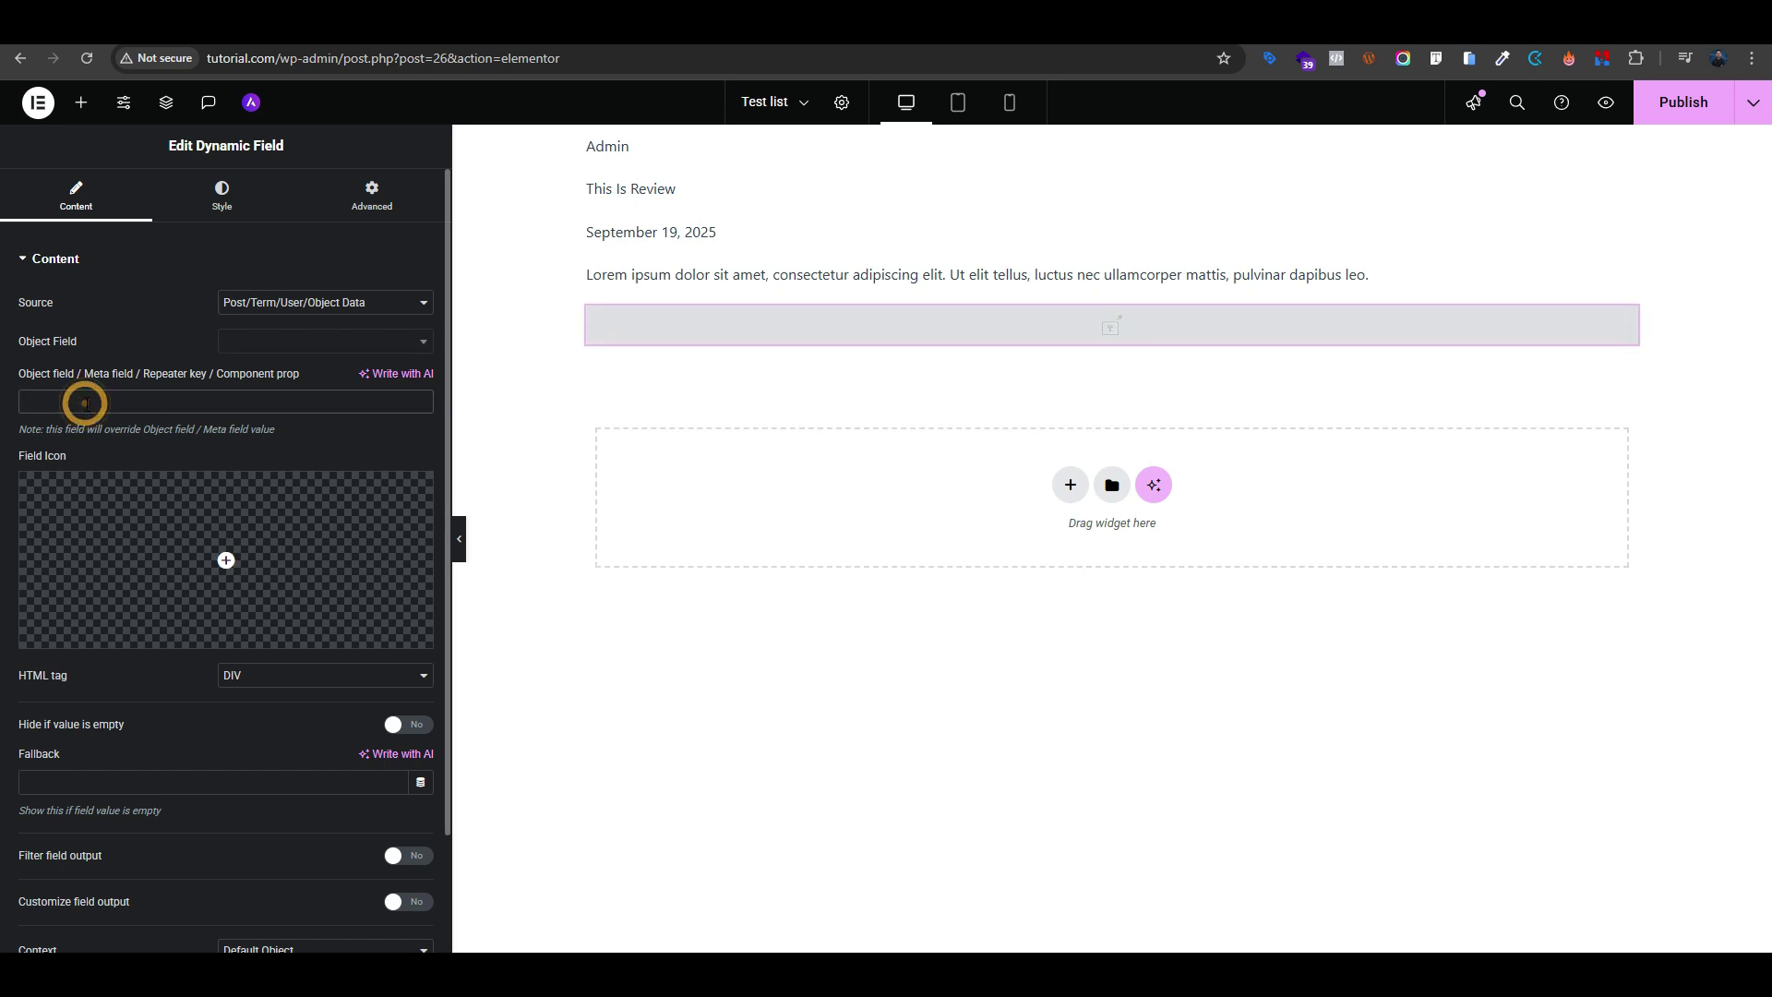
text(media_url)
click(1676, 112)
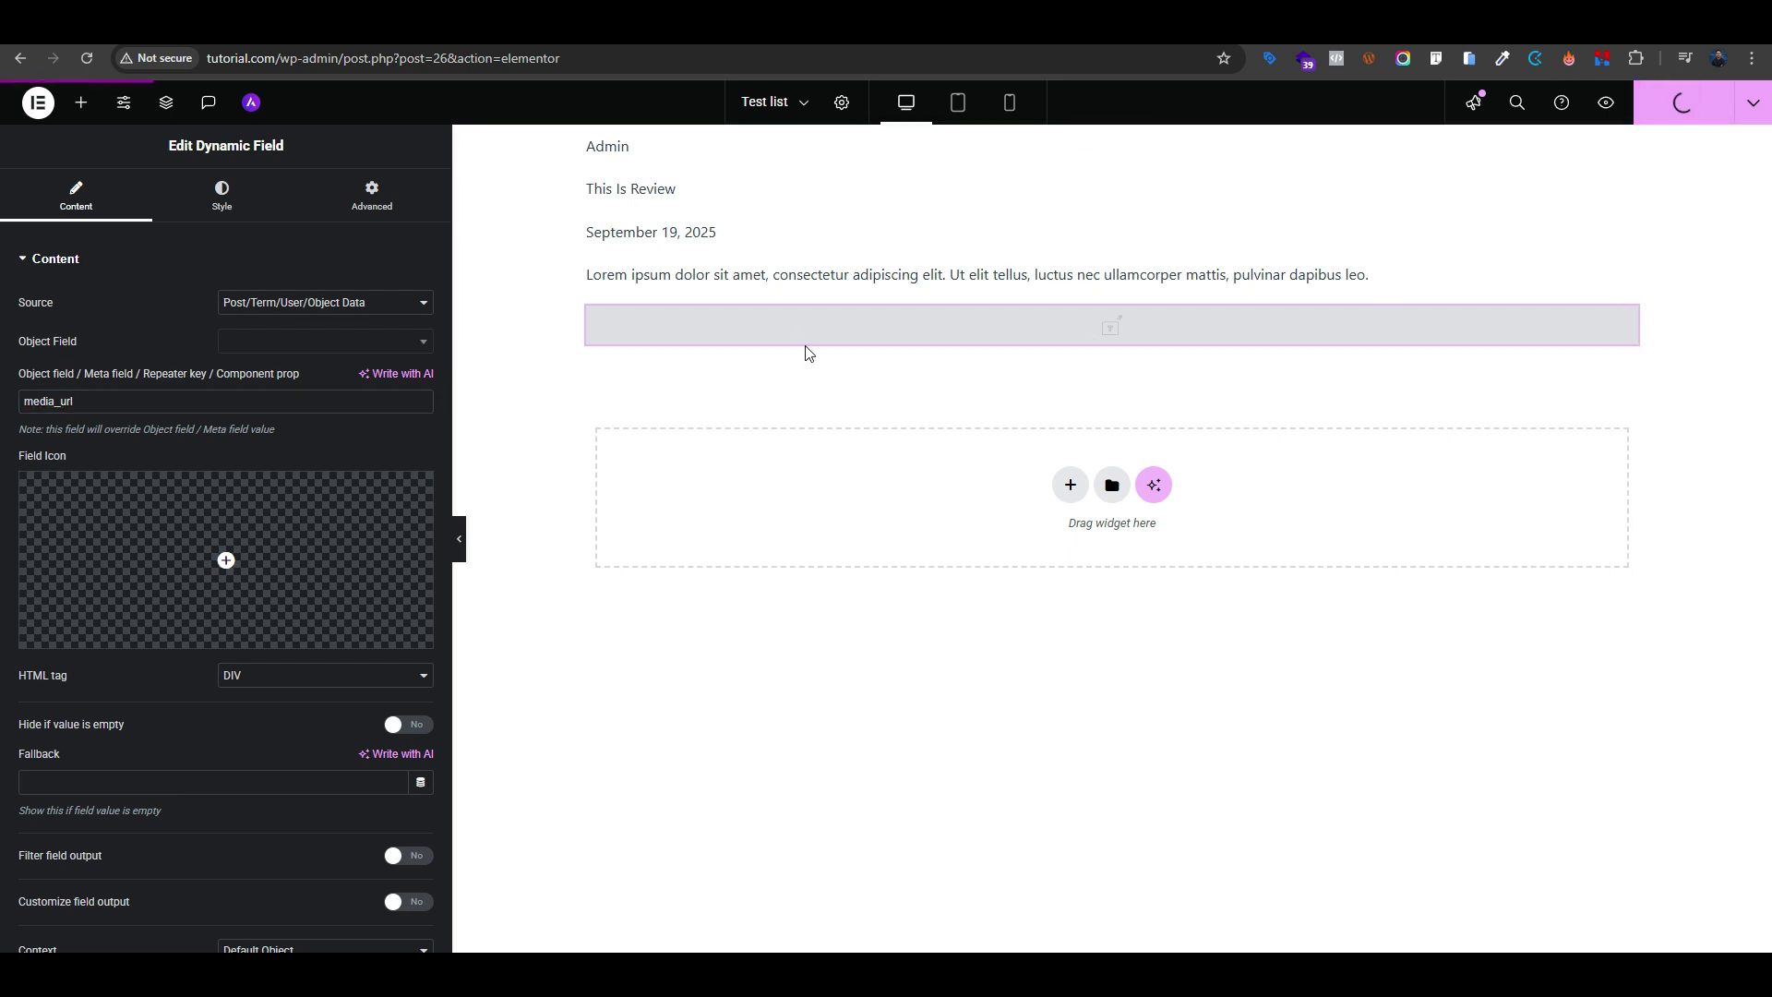
click(88, 59)
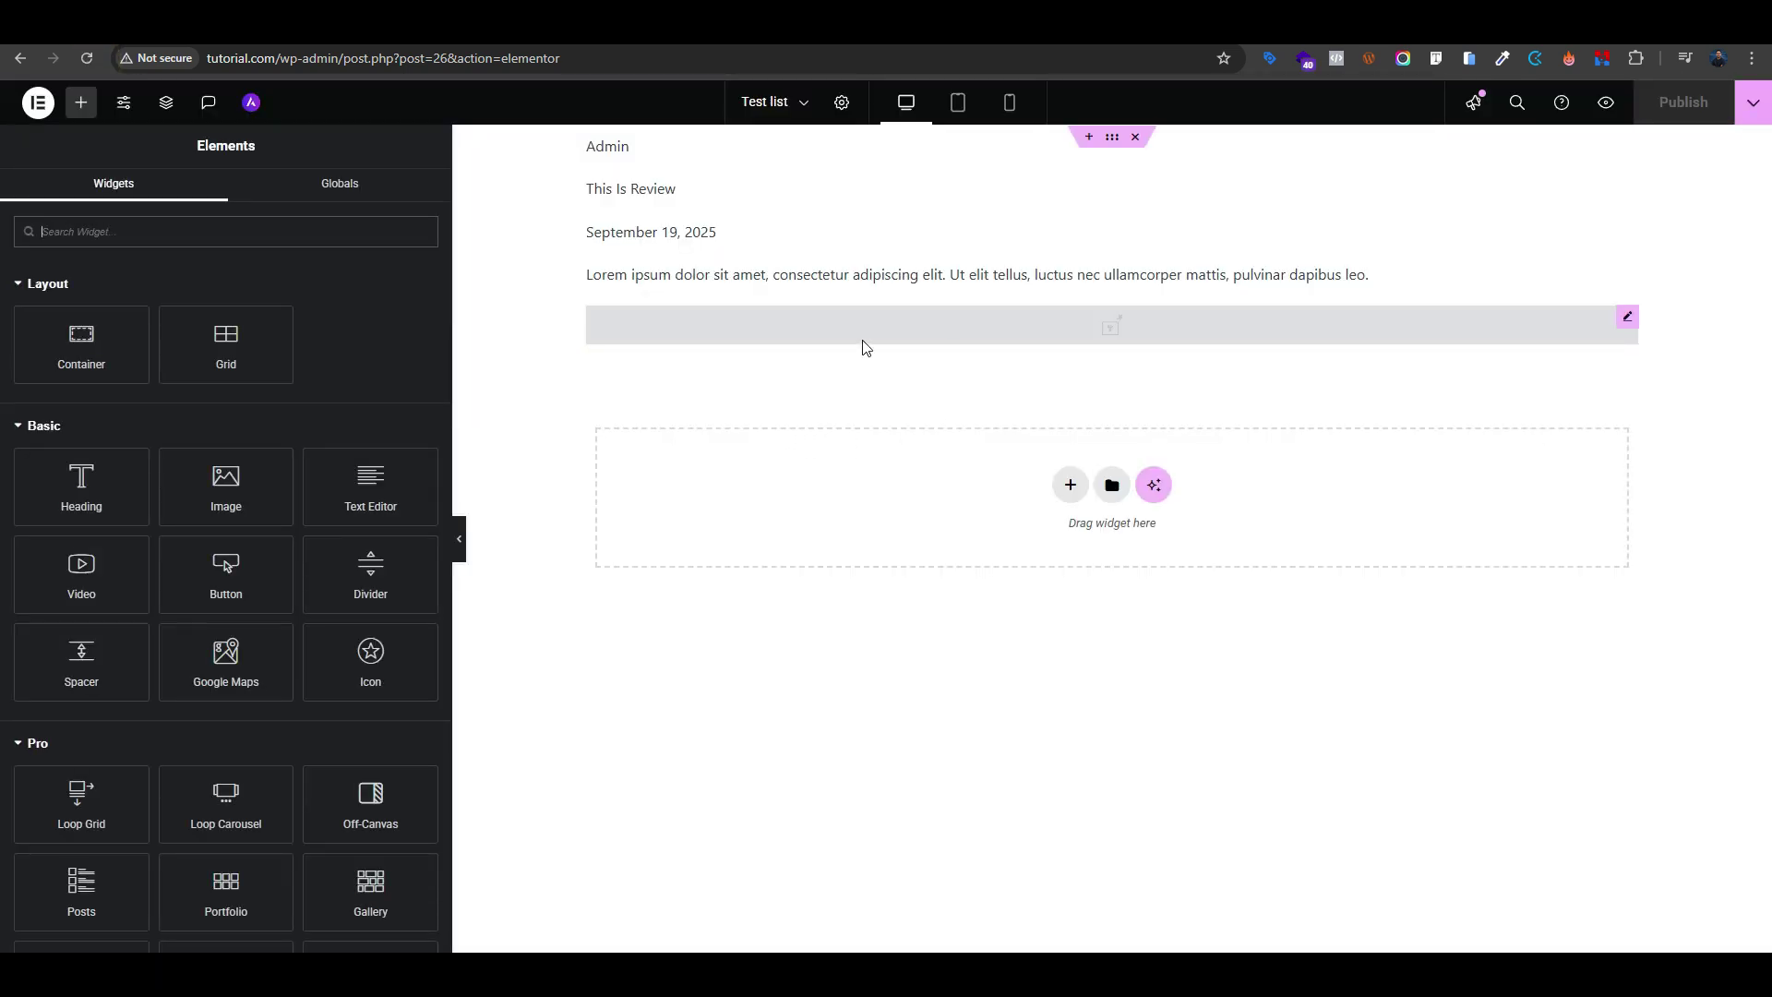
click(934, 328)
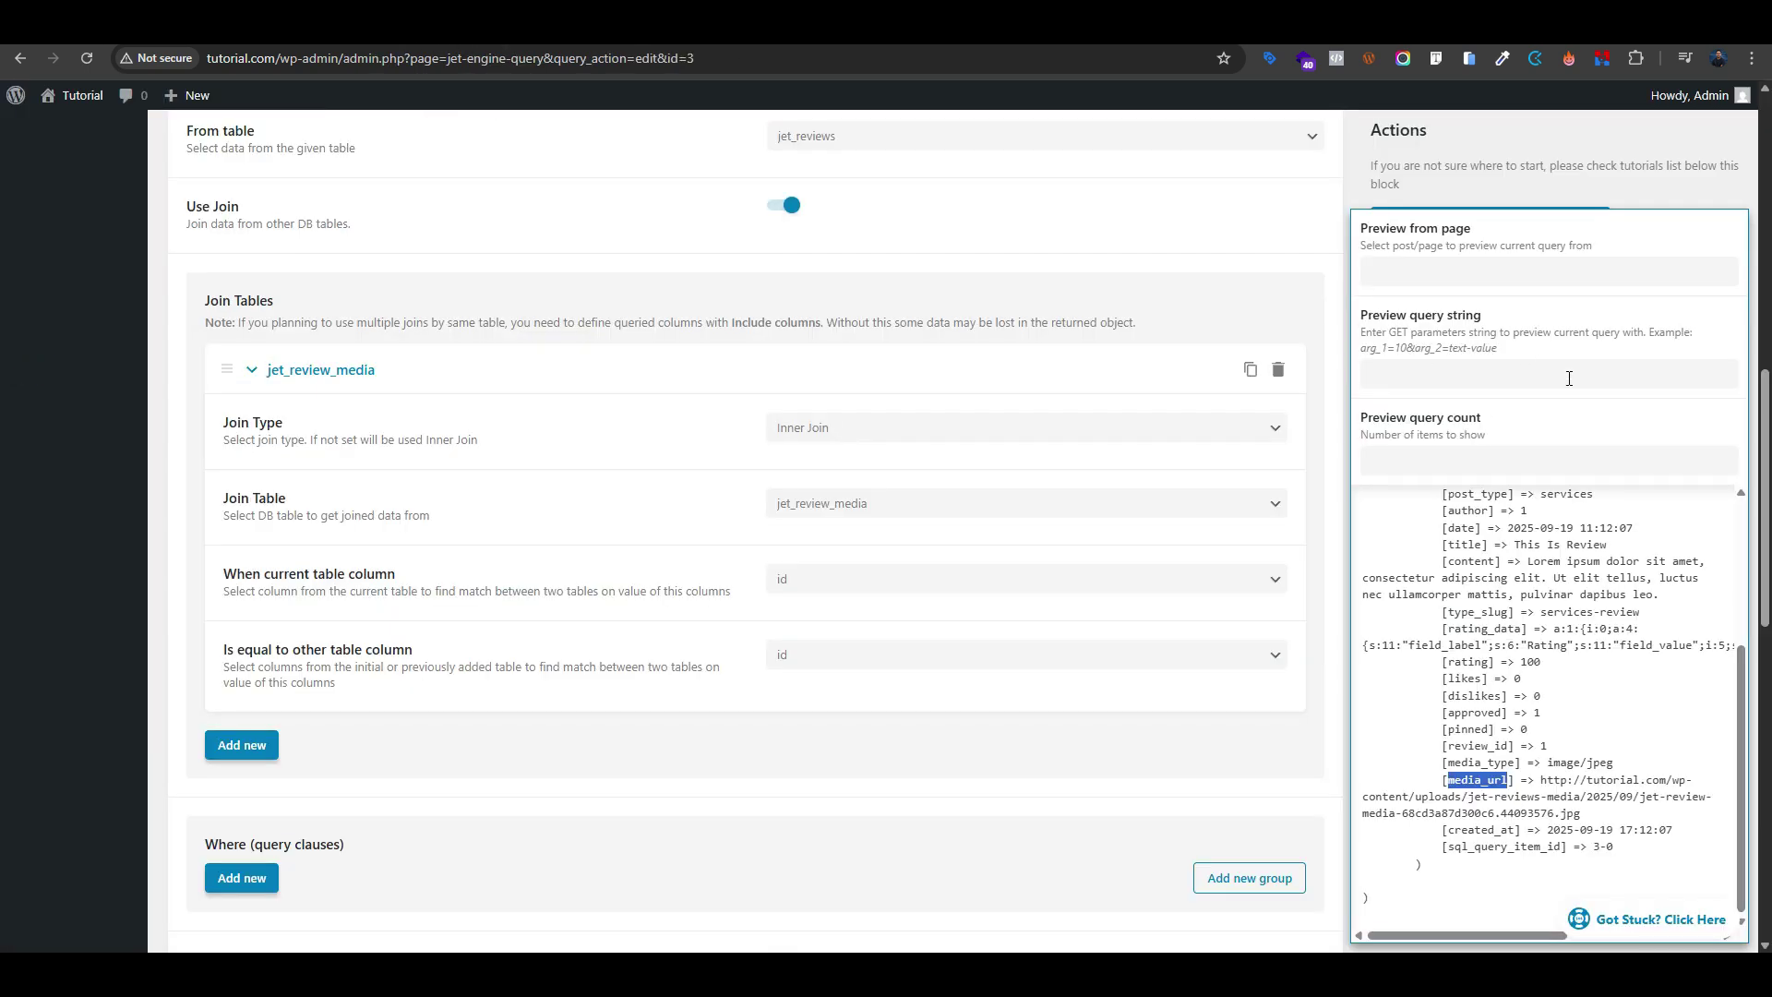
Check the Query For Review Media settings, turn off its results preview and update the query
scroll(1546, 547, up, 3)
scroll(1310, 268, up, 8)
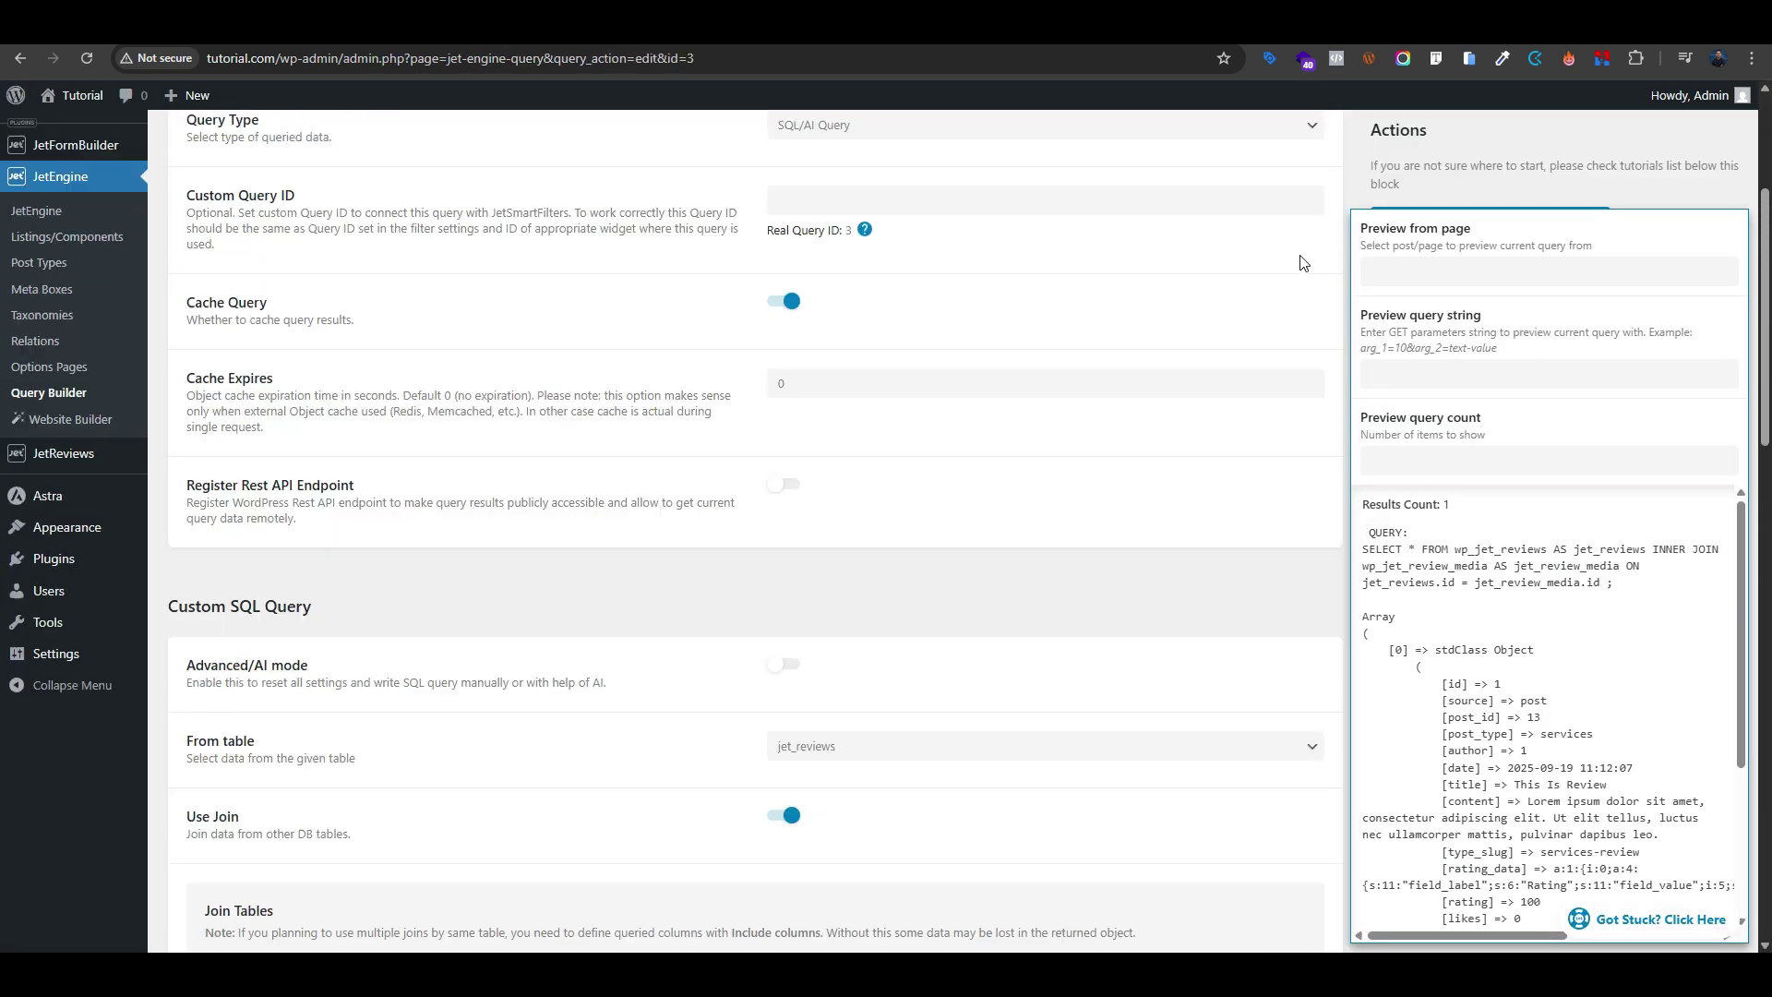
scroll(1367, 245, up, 2)
click(1318, 208)
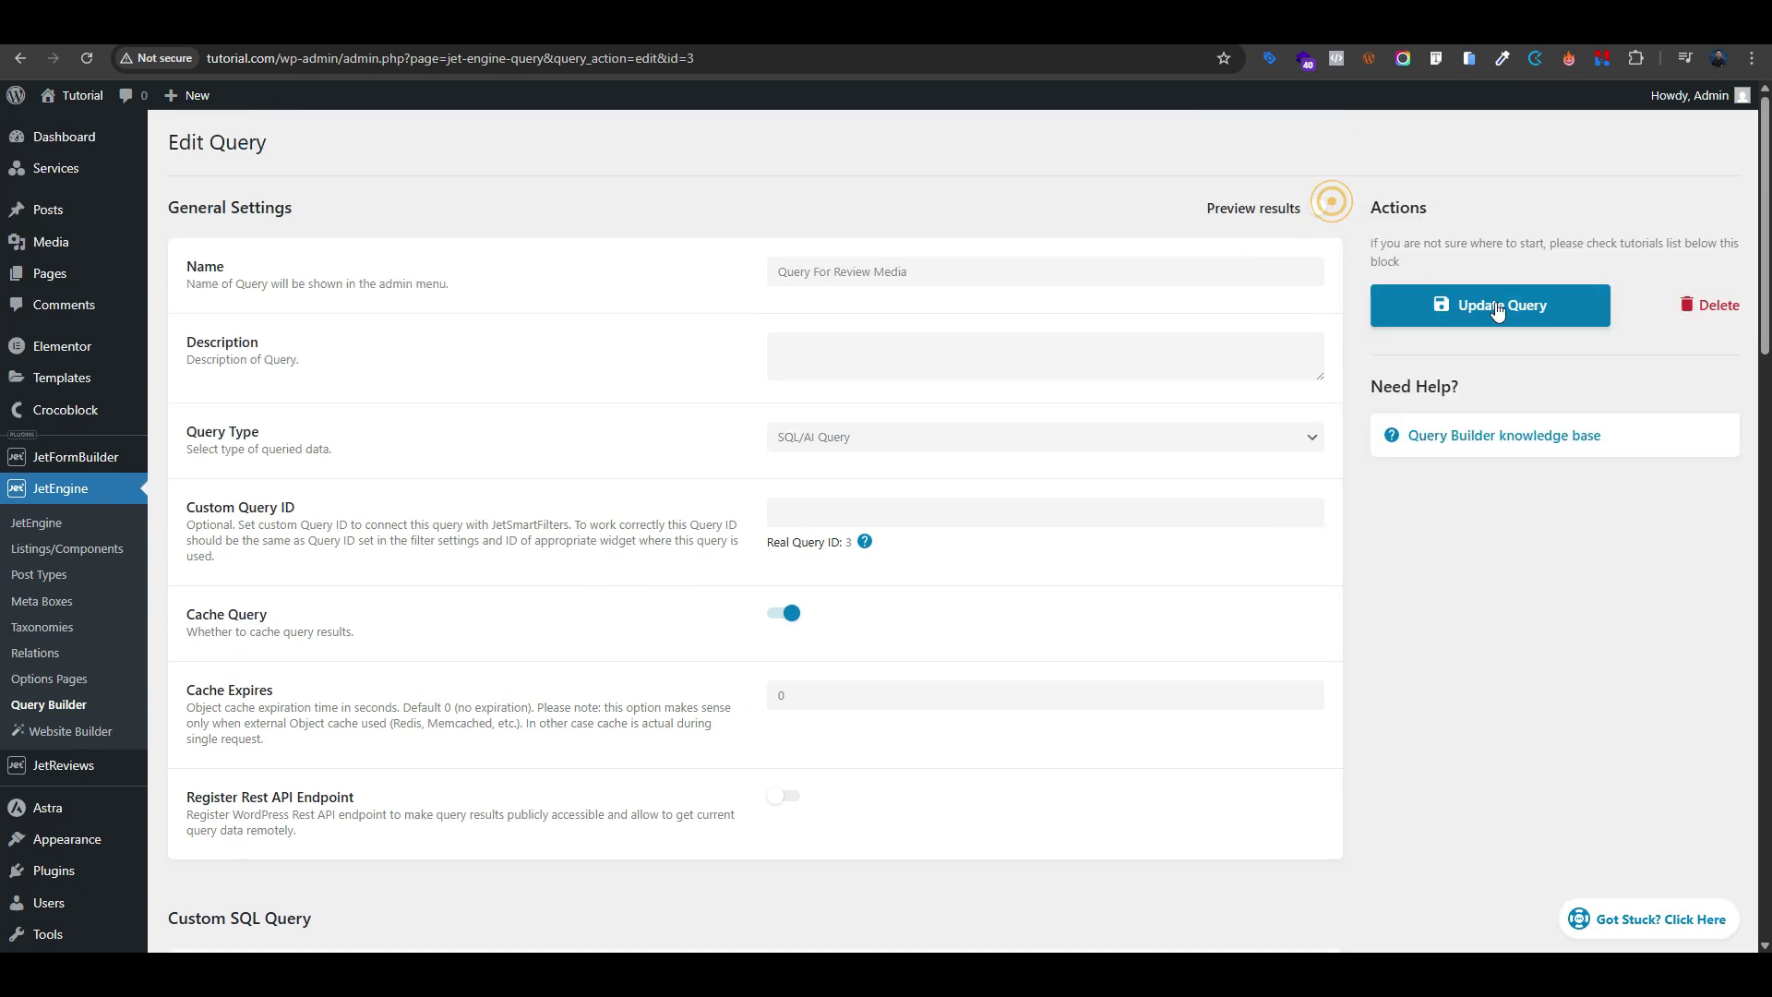
click(1500, 318)
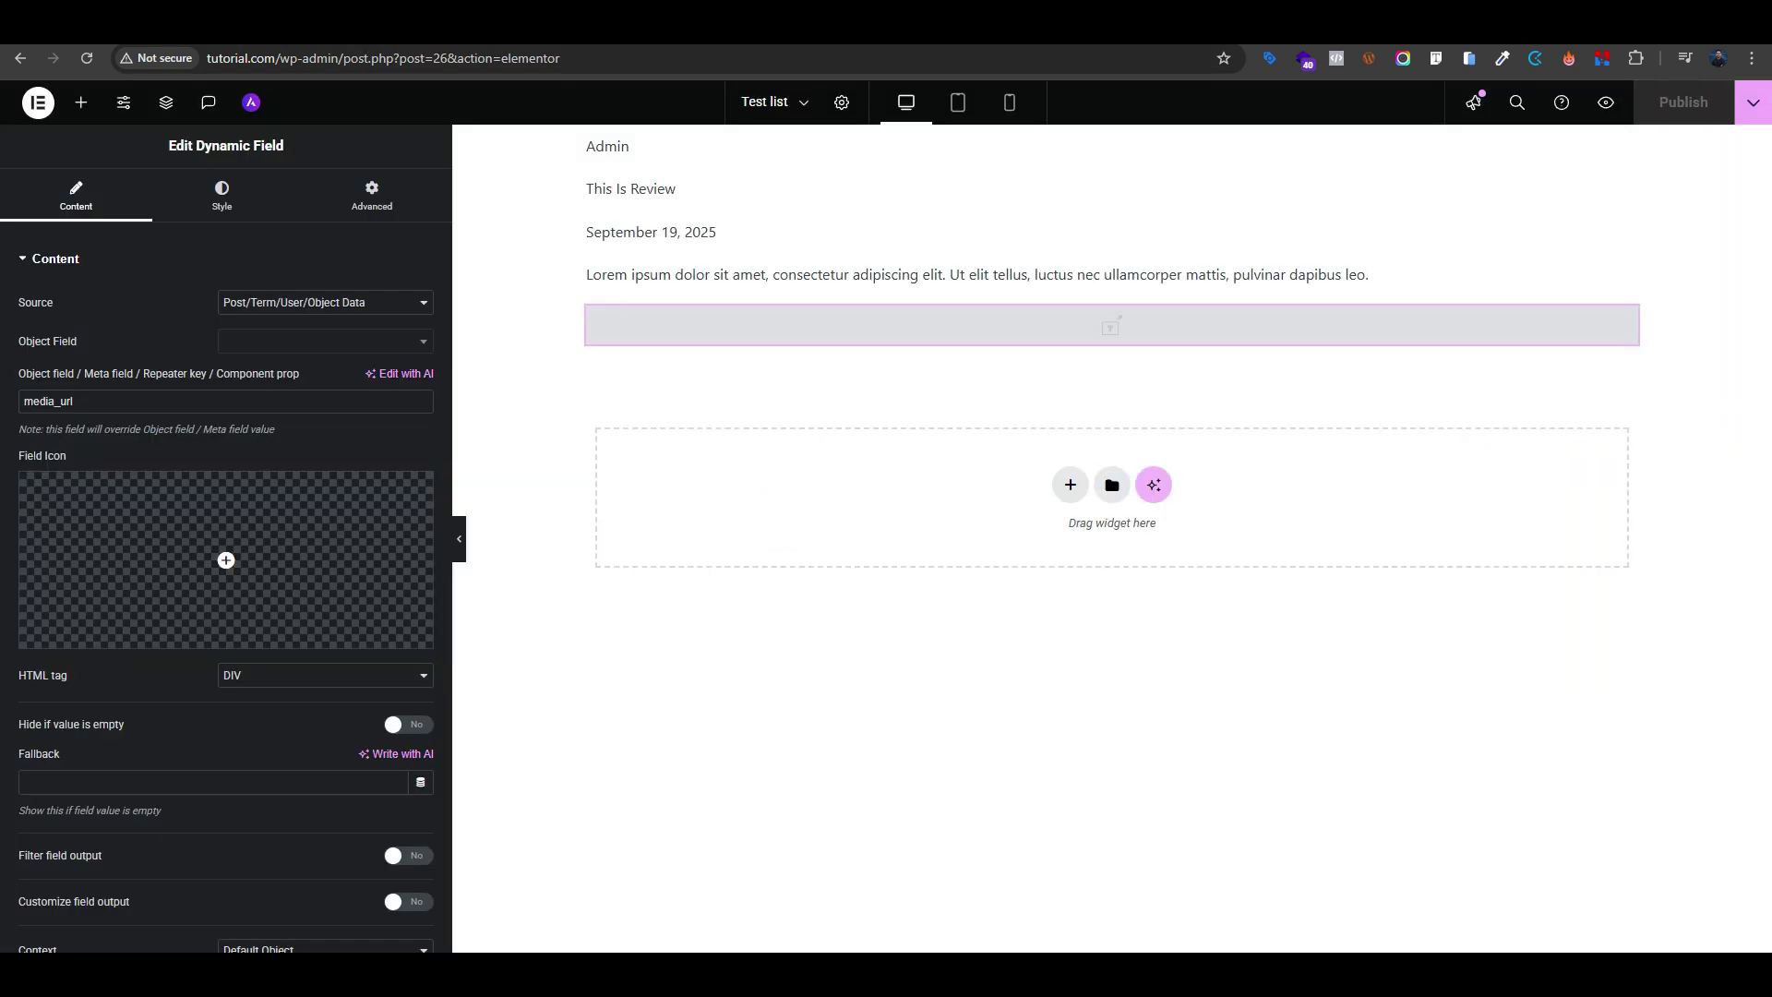
Reload the listing template editor and try Meta Data as the media_url field's source
click(91, 58)
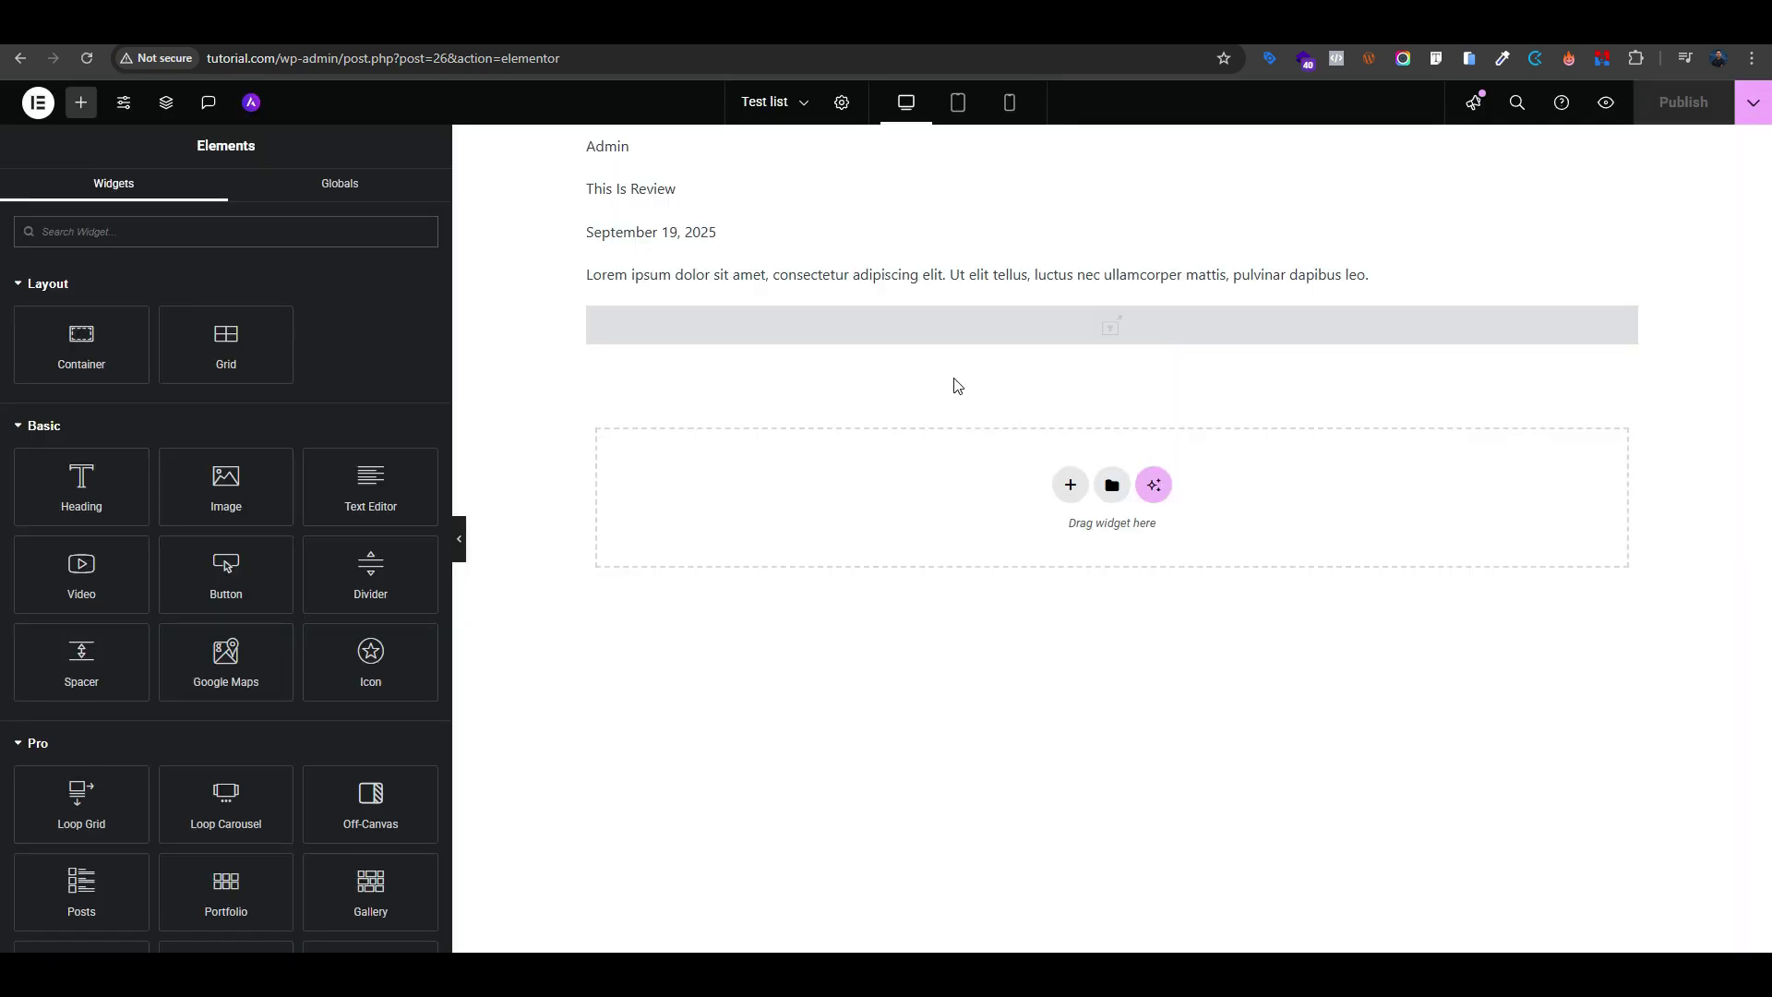
click(1009, 330)
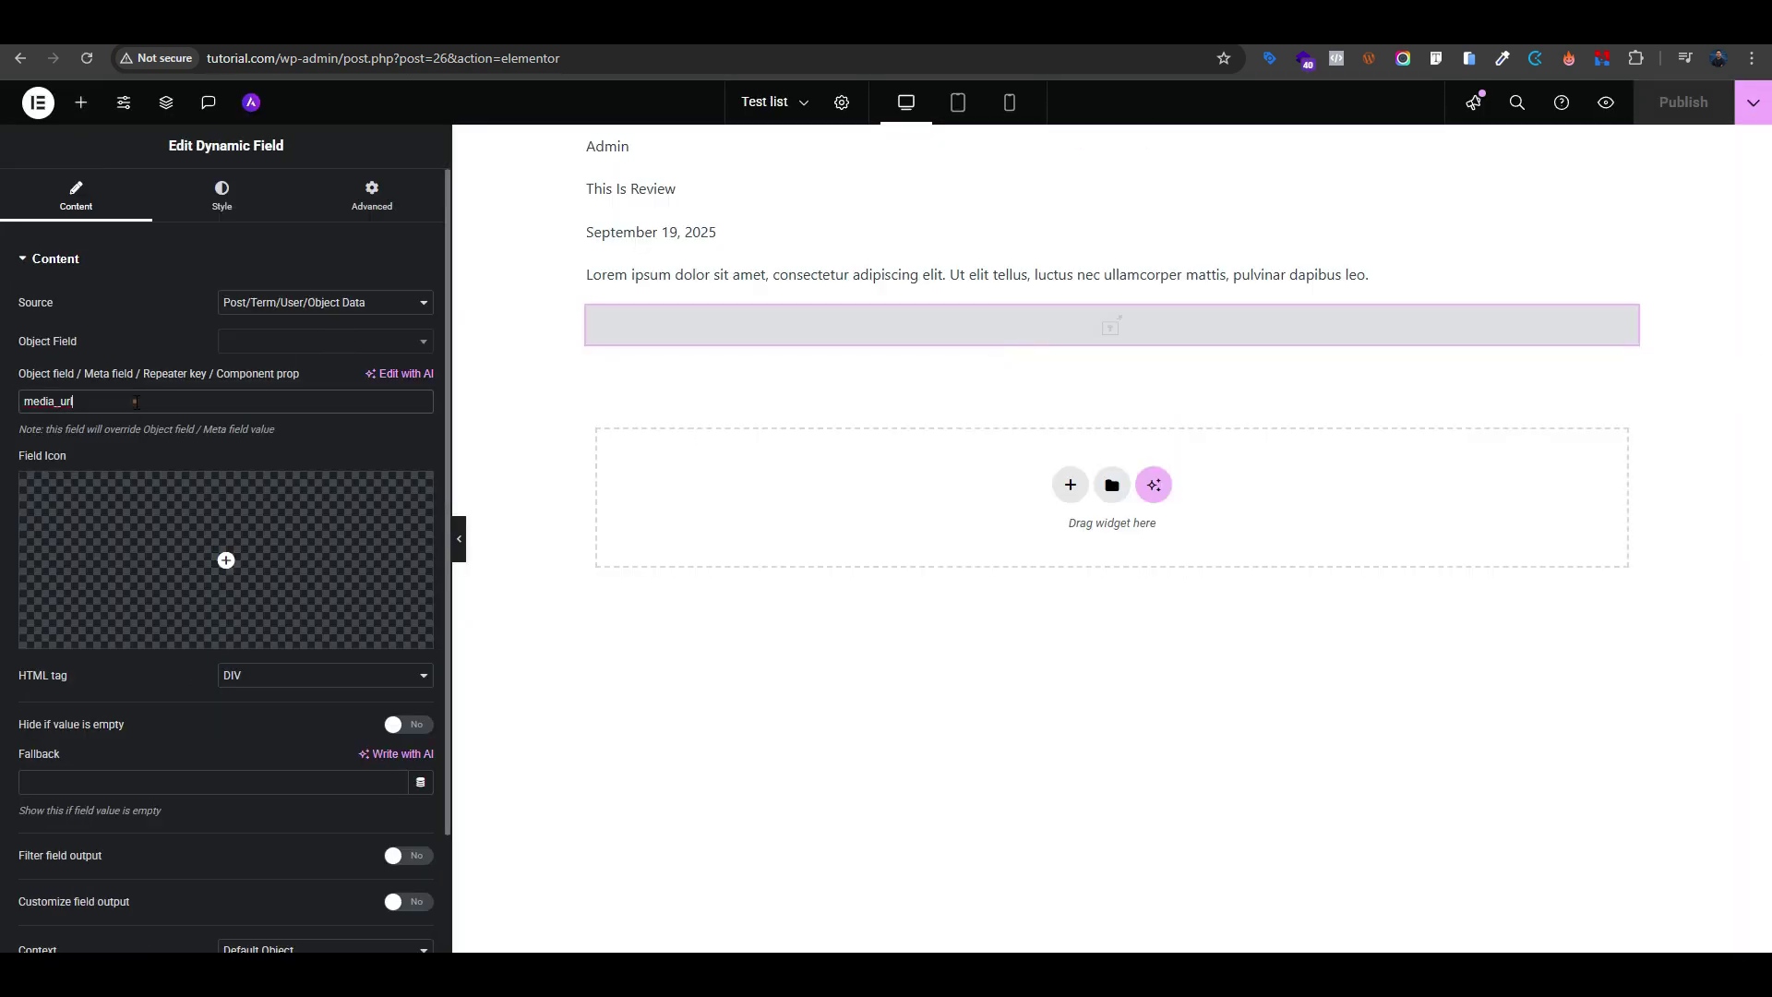
click(133, 400)
click(319, 303)
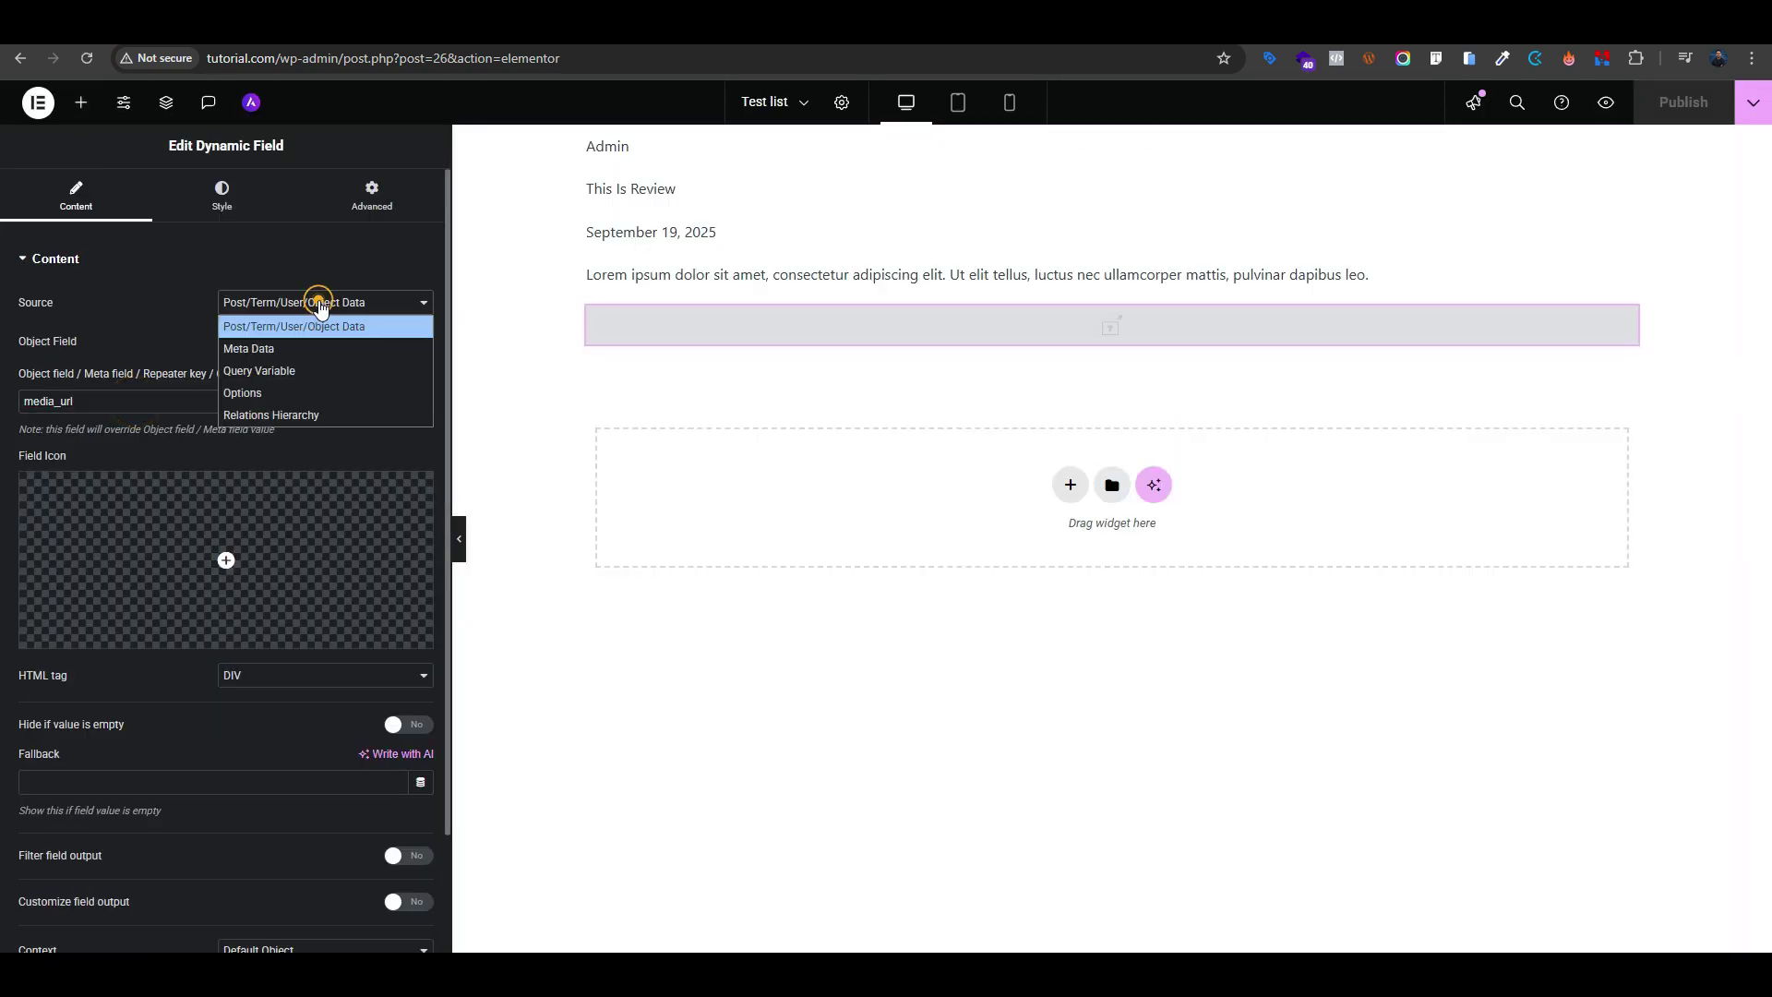
click(295, 349)
scroll(379, 522, down, 2)
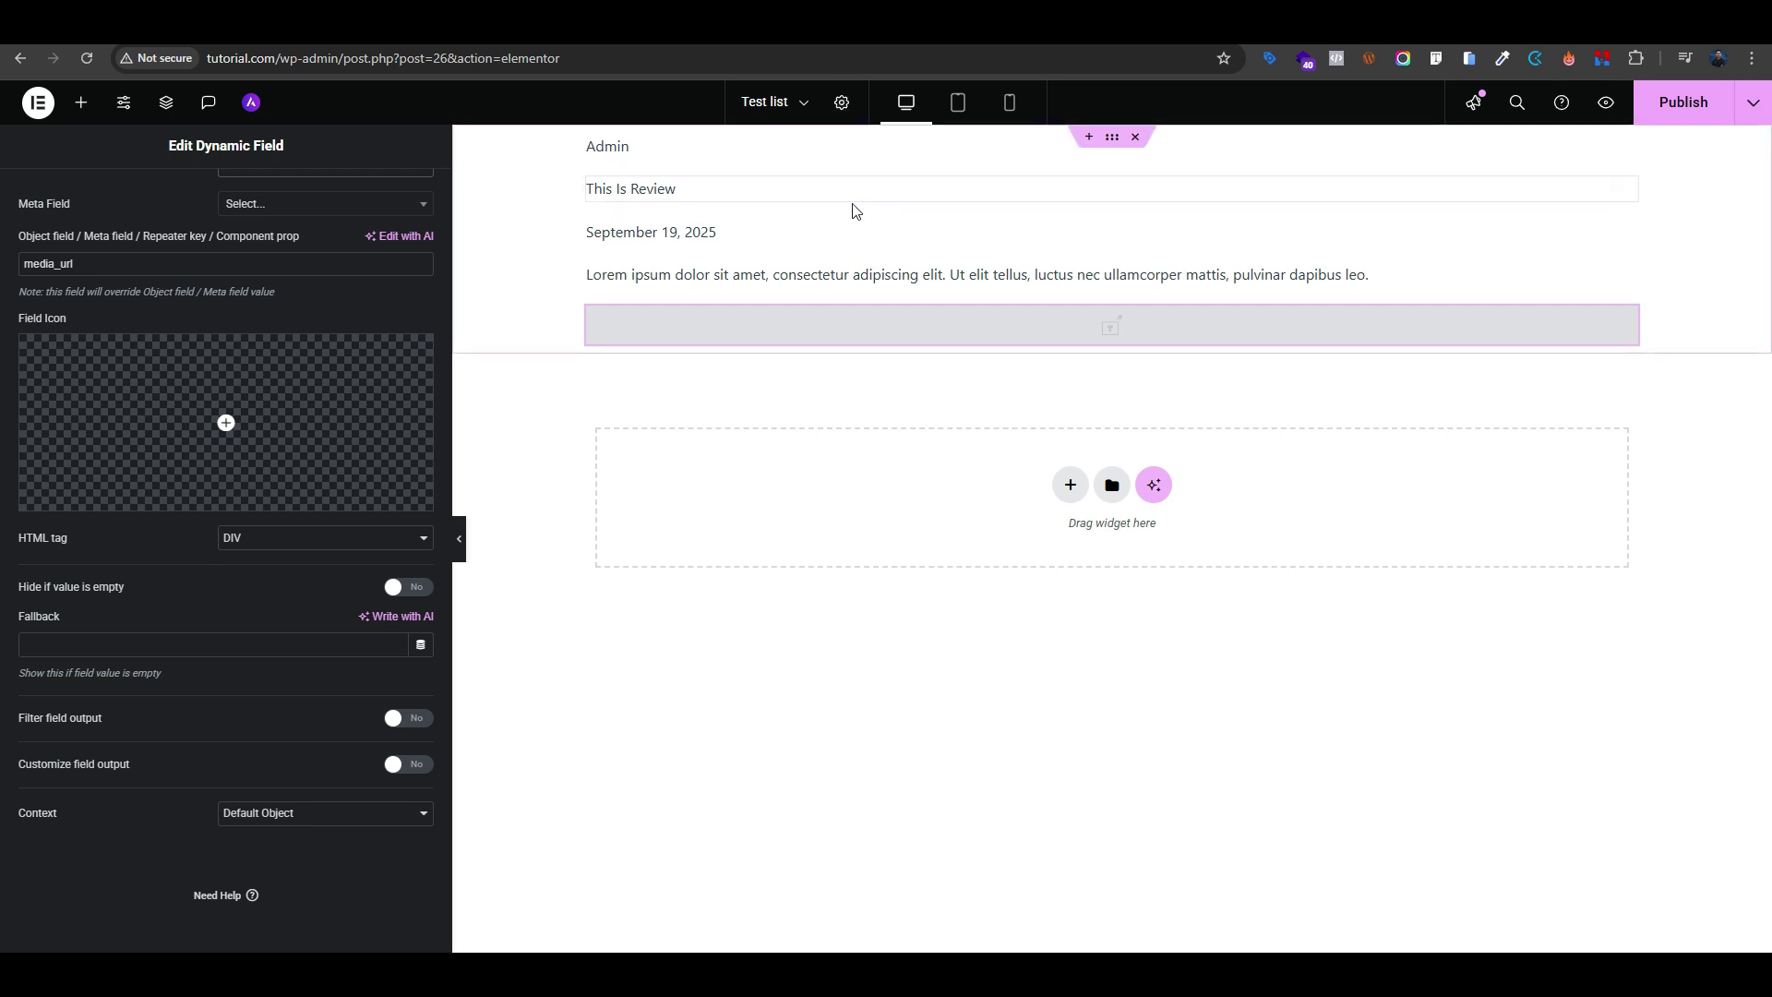
Open the JetEngine Listings/Components page in a new tab
click(591, 24)
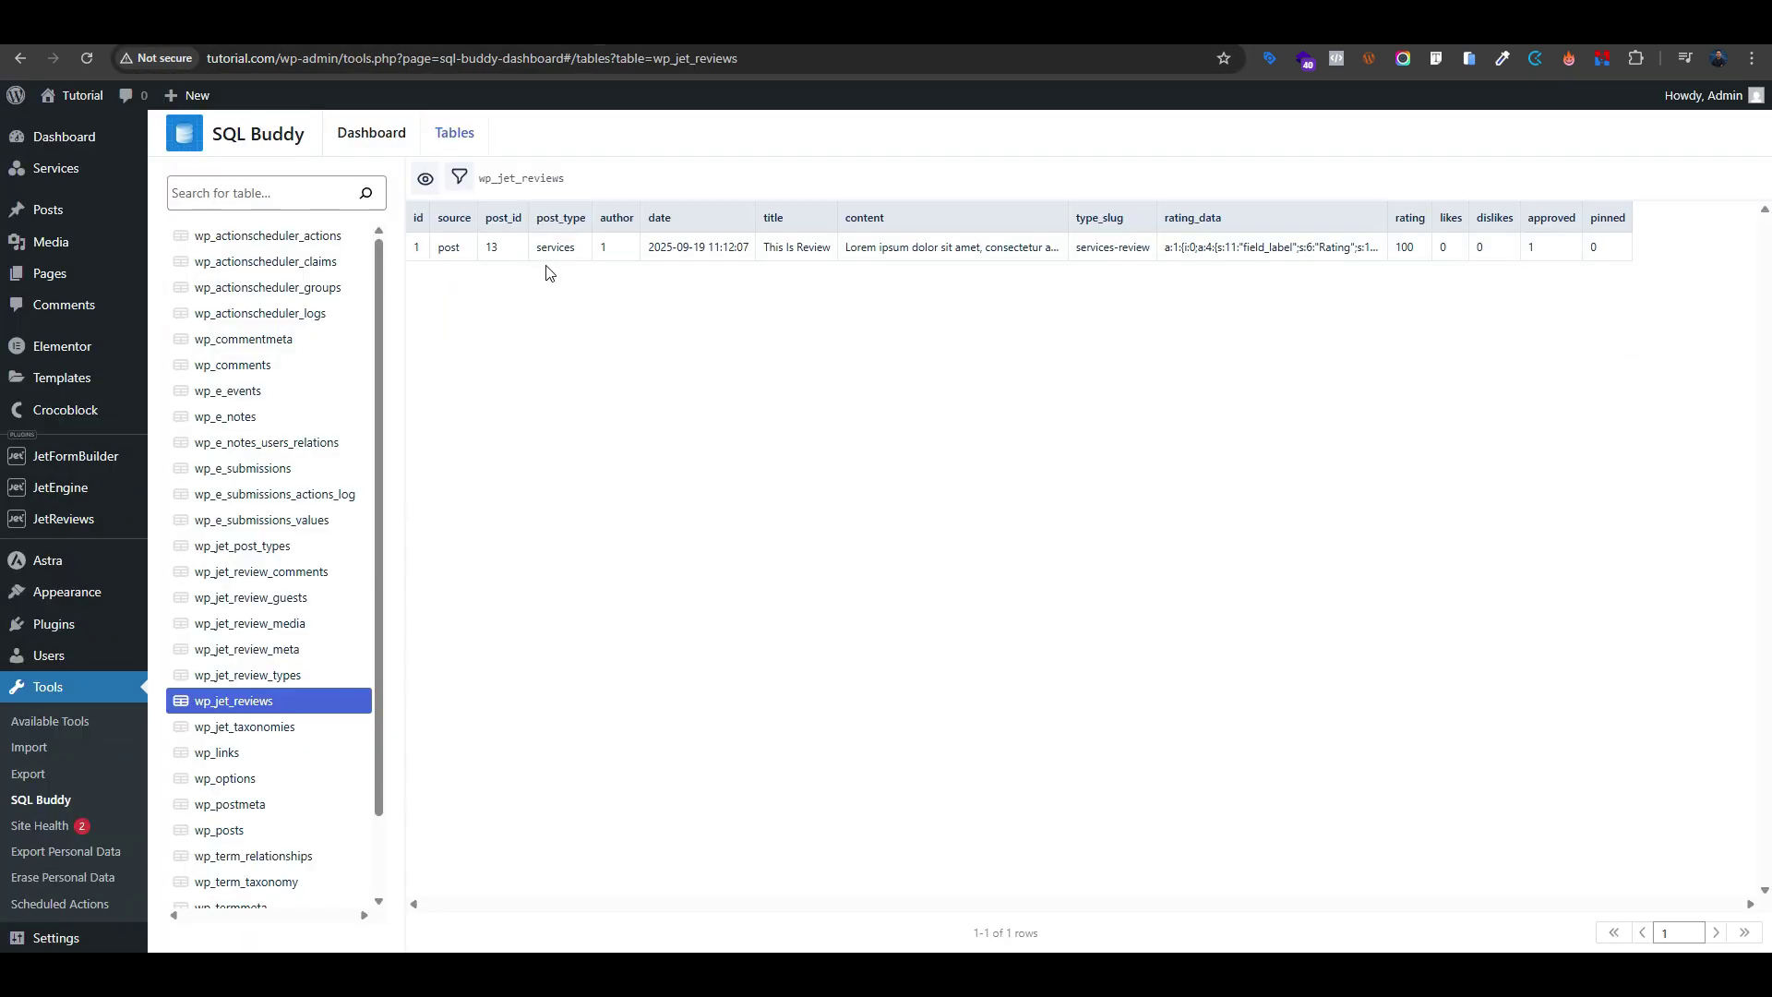
click(720, 24)
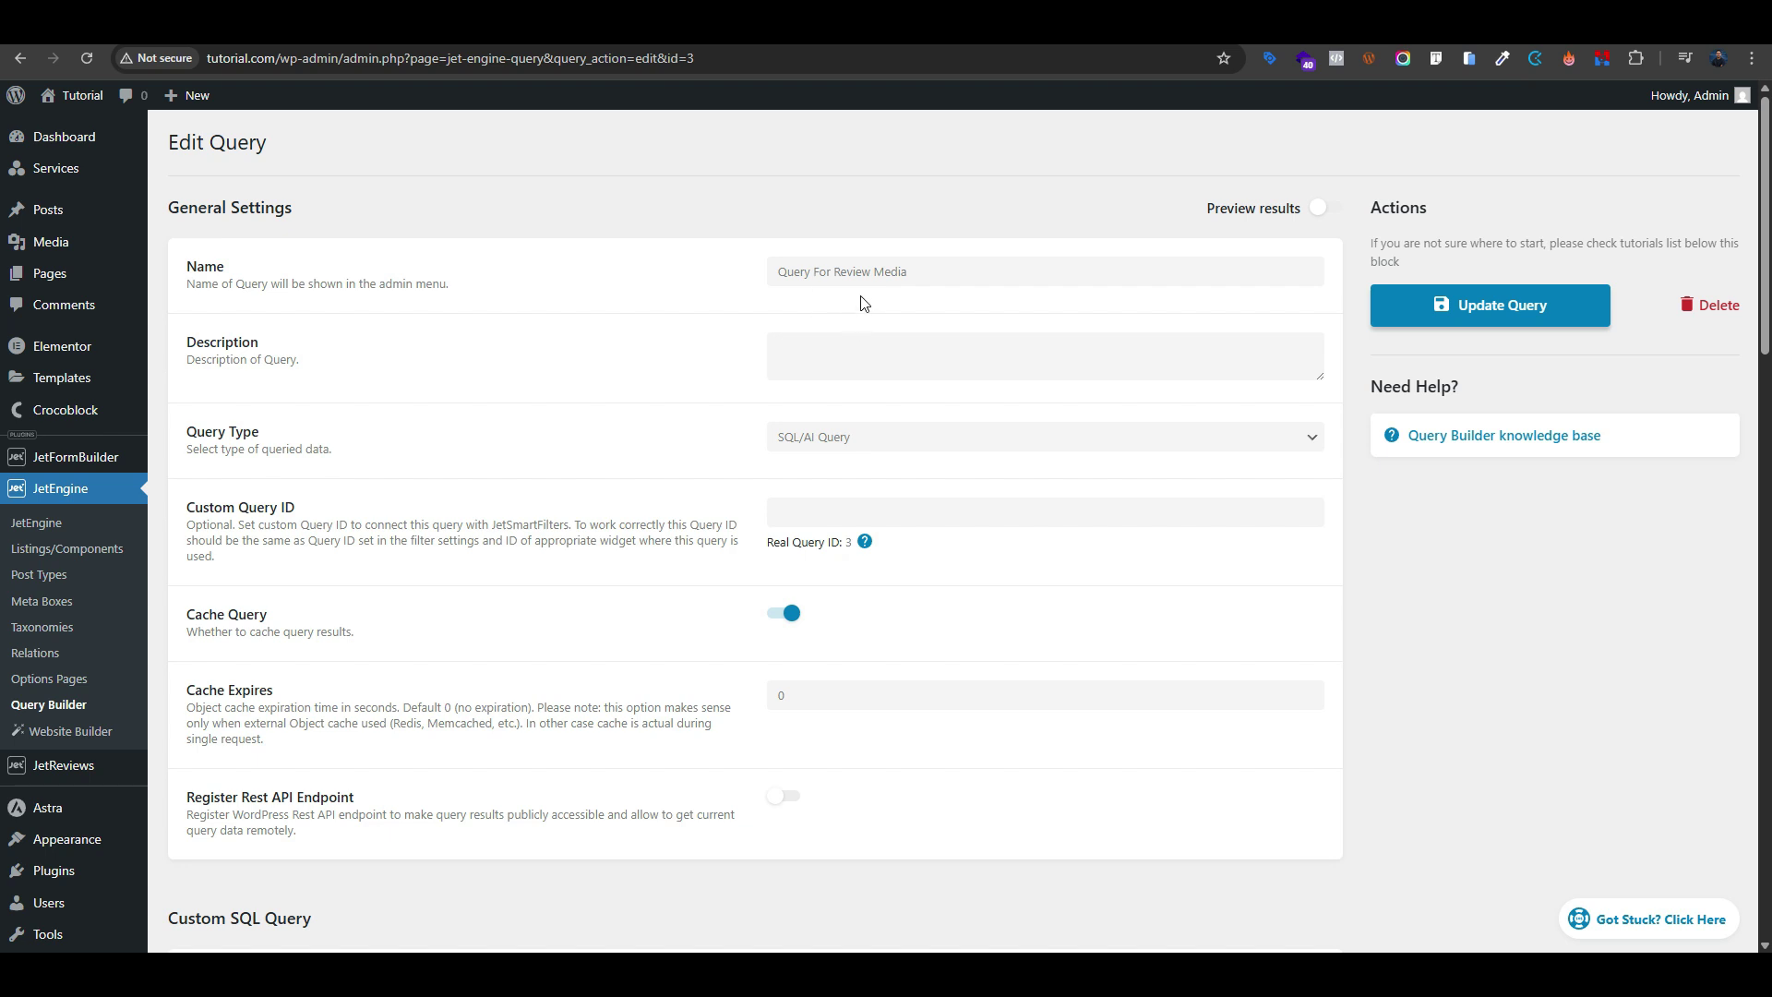
click(591, 24)
click(461, 24)
click(590, 24)
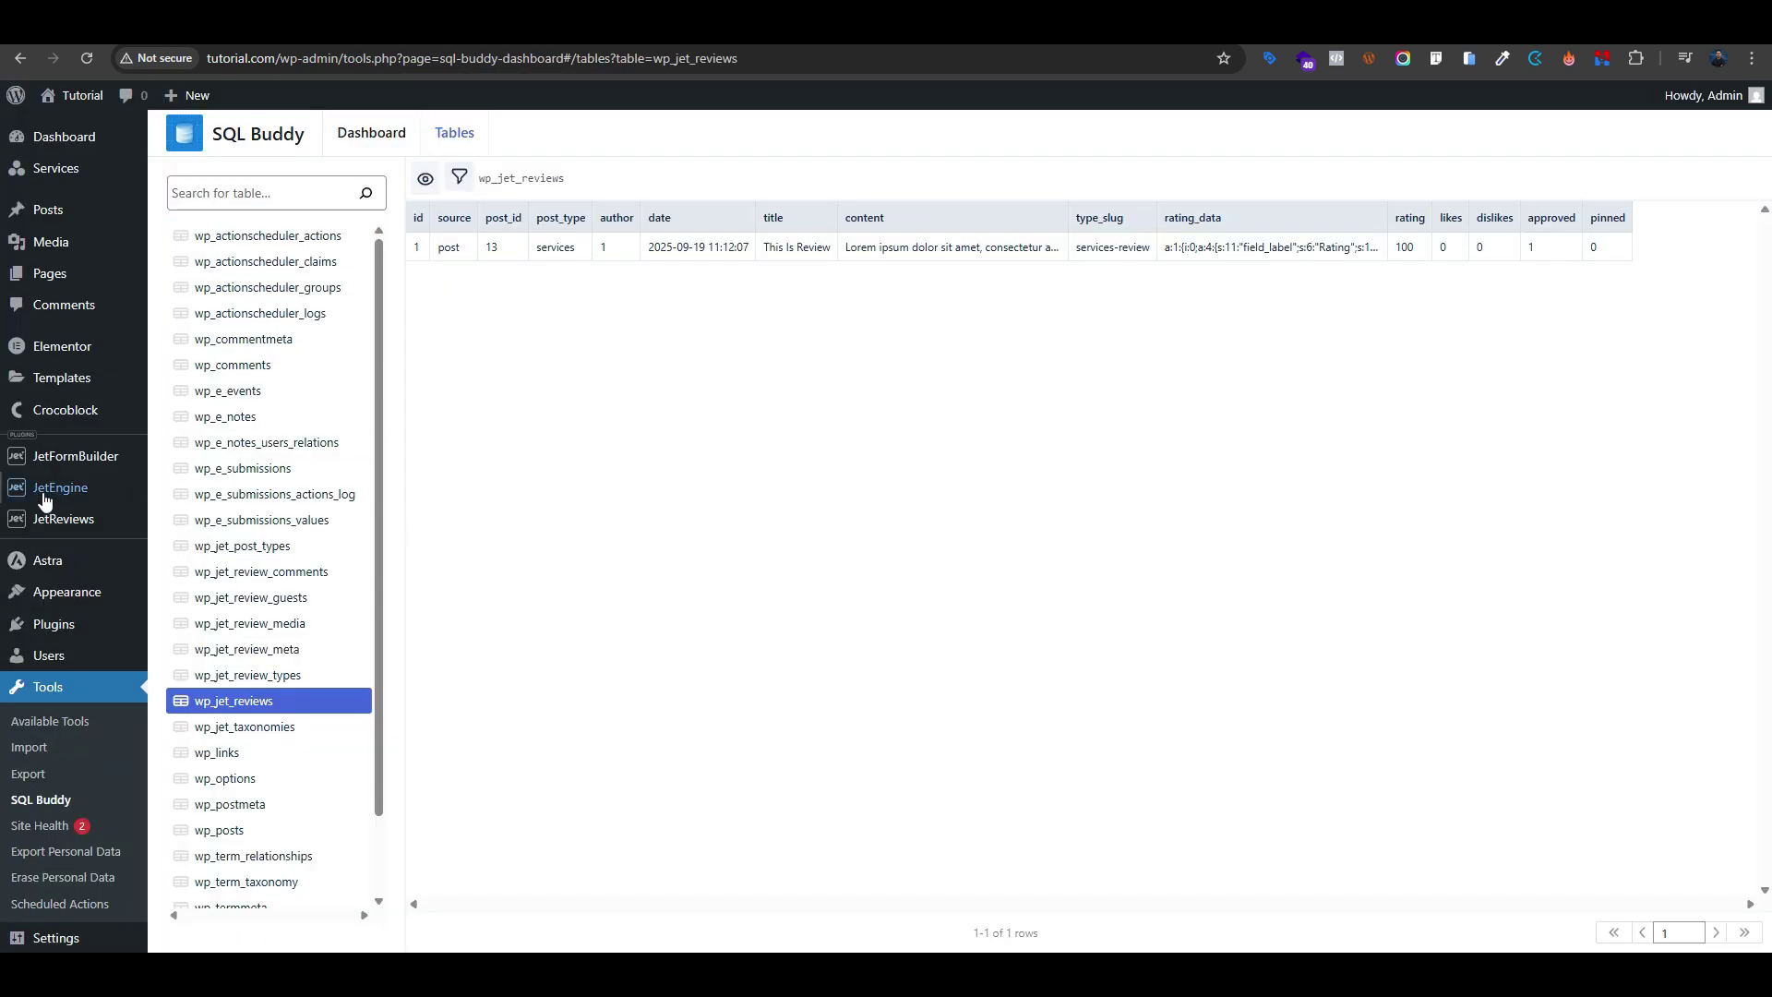
mouse_move(79, 495)
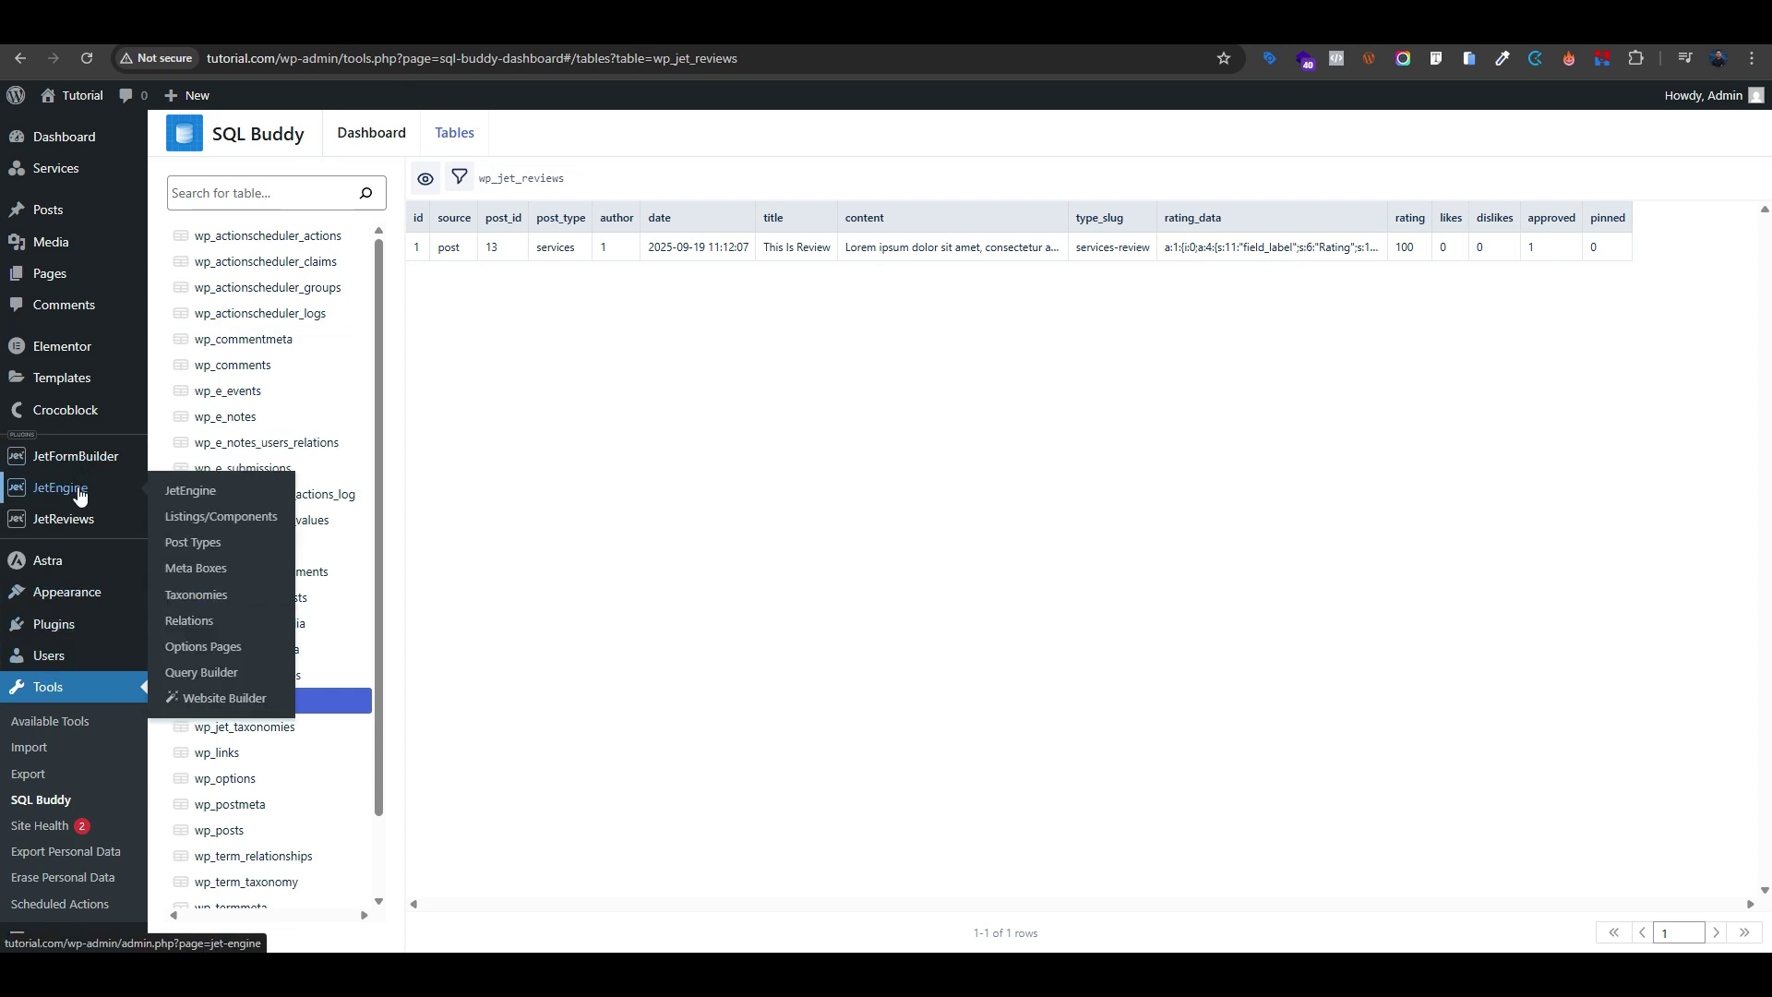
click(222, 517)
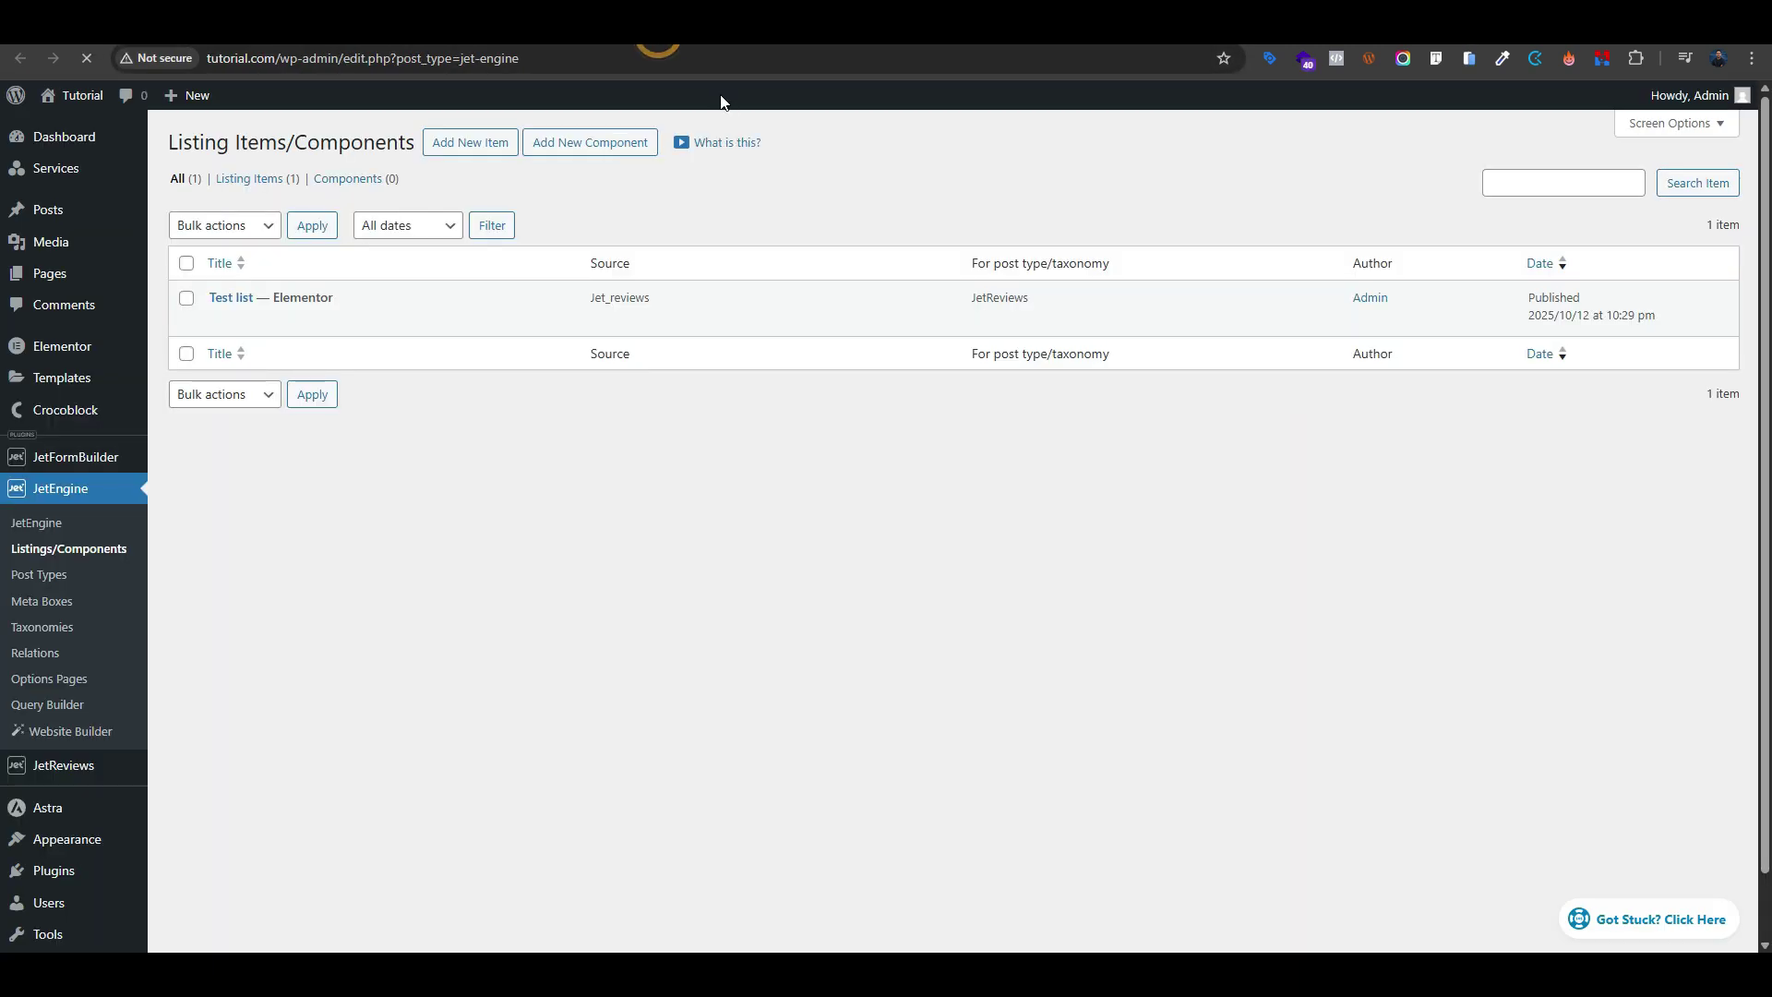
Create an Elementor listing item named Review Lisiting from the Query Builder source using Query For Review Media, discarding the old template's unsaved changes
click(480, 144)
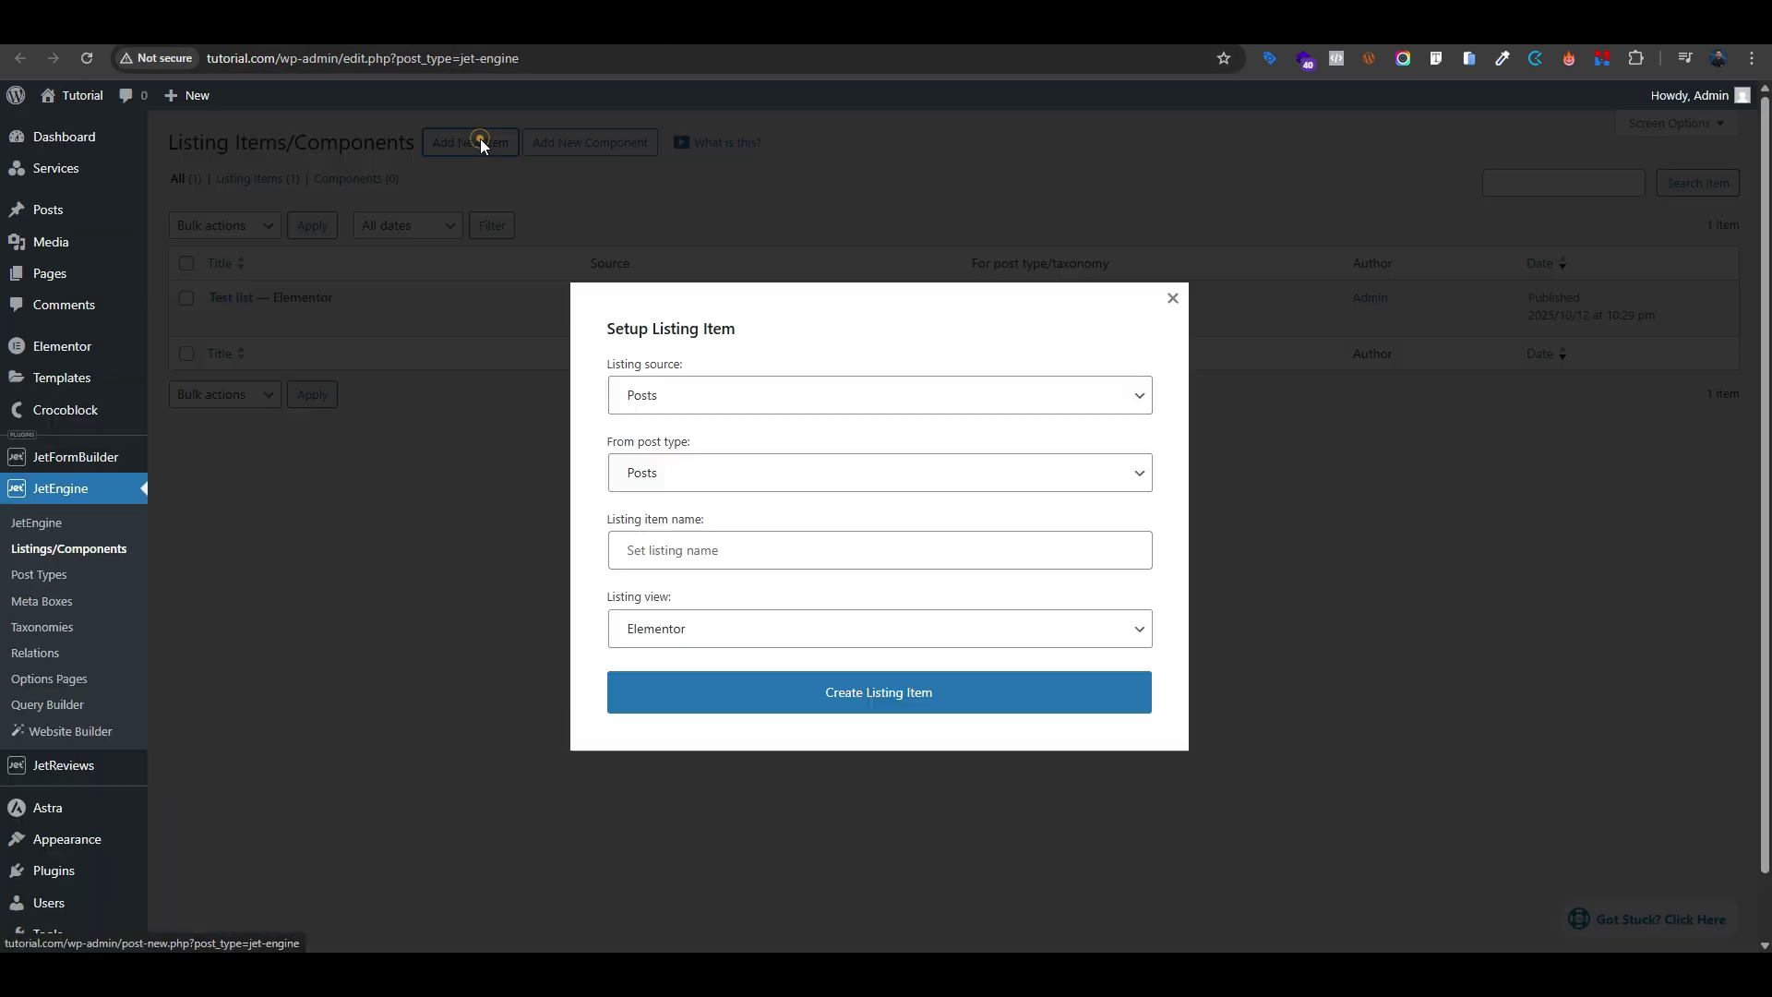
click(702, 395)
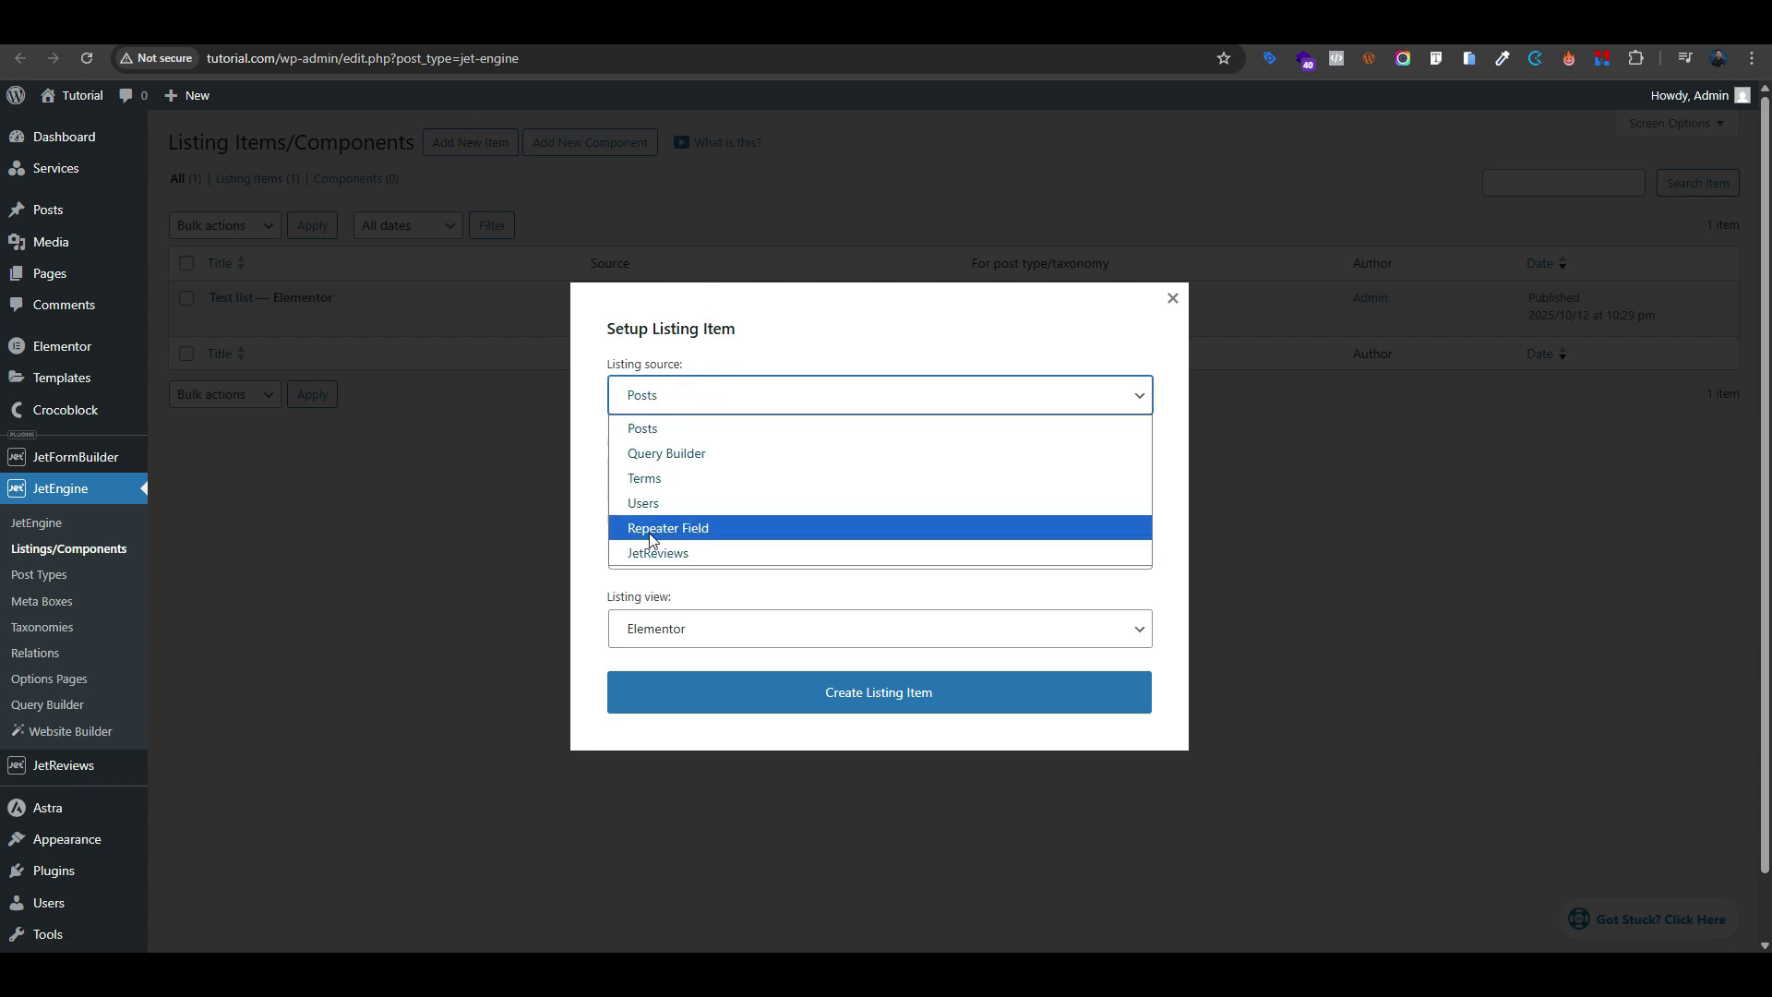
click(669, 453)
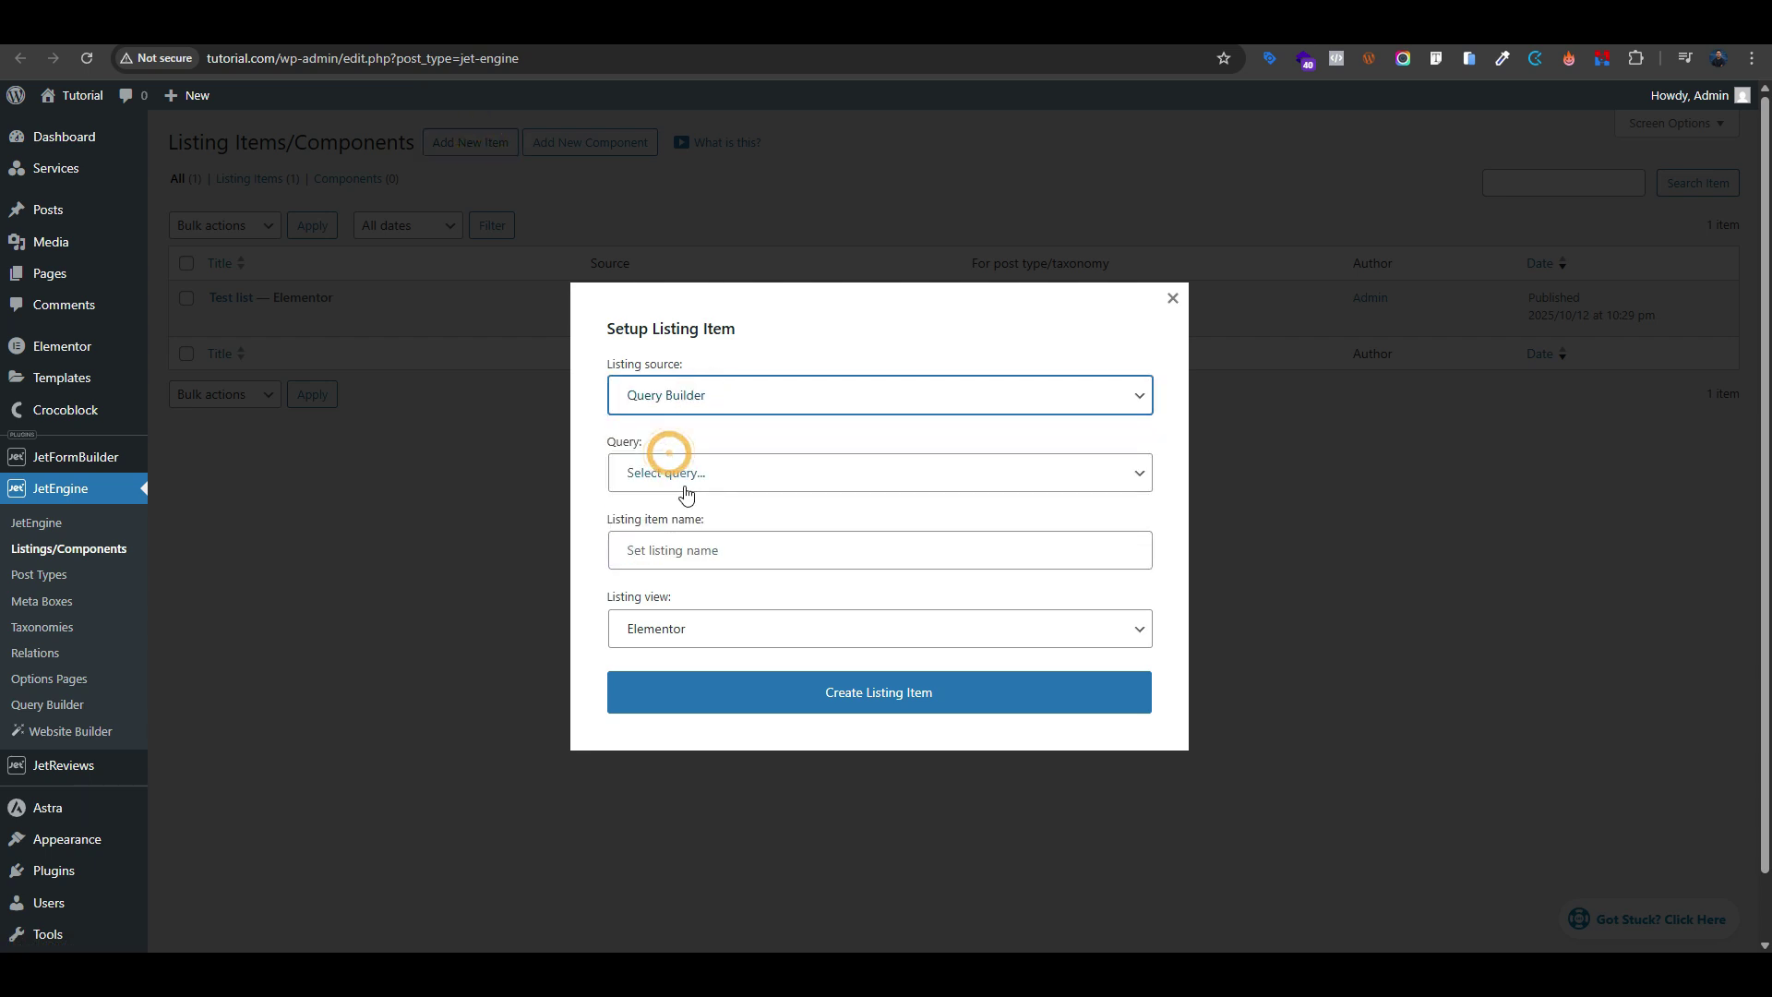
click(673, 471)
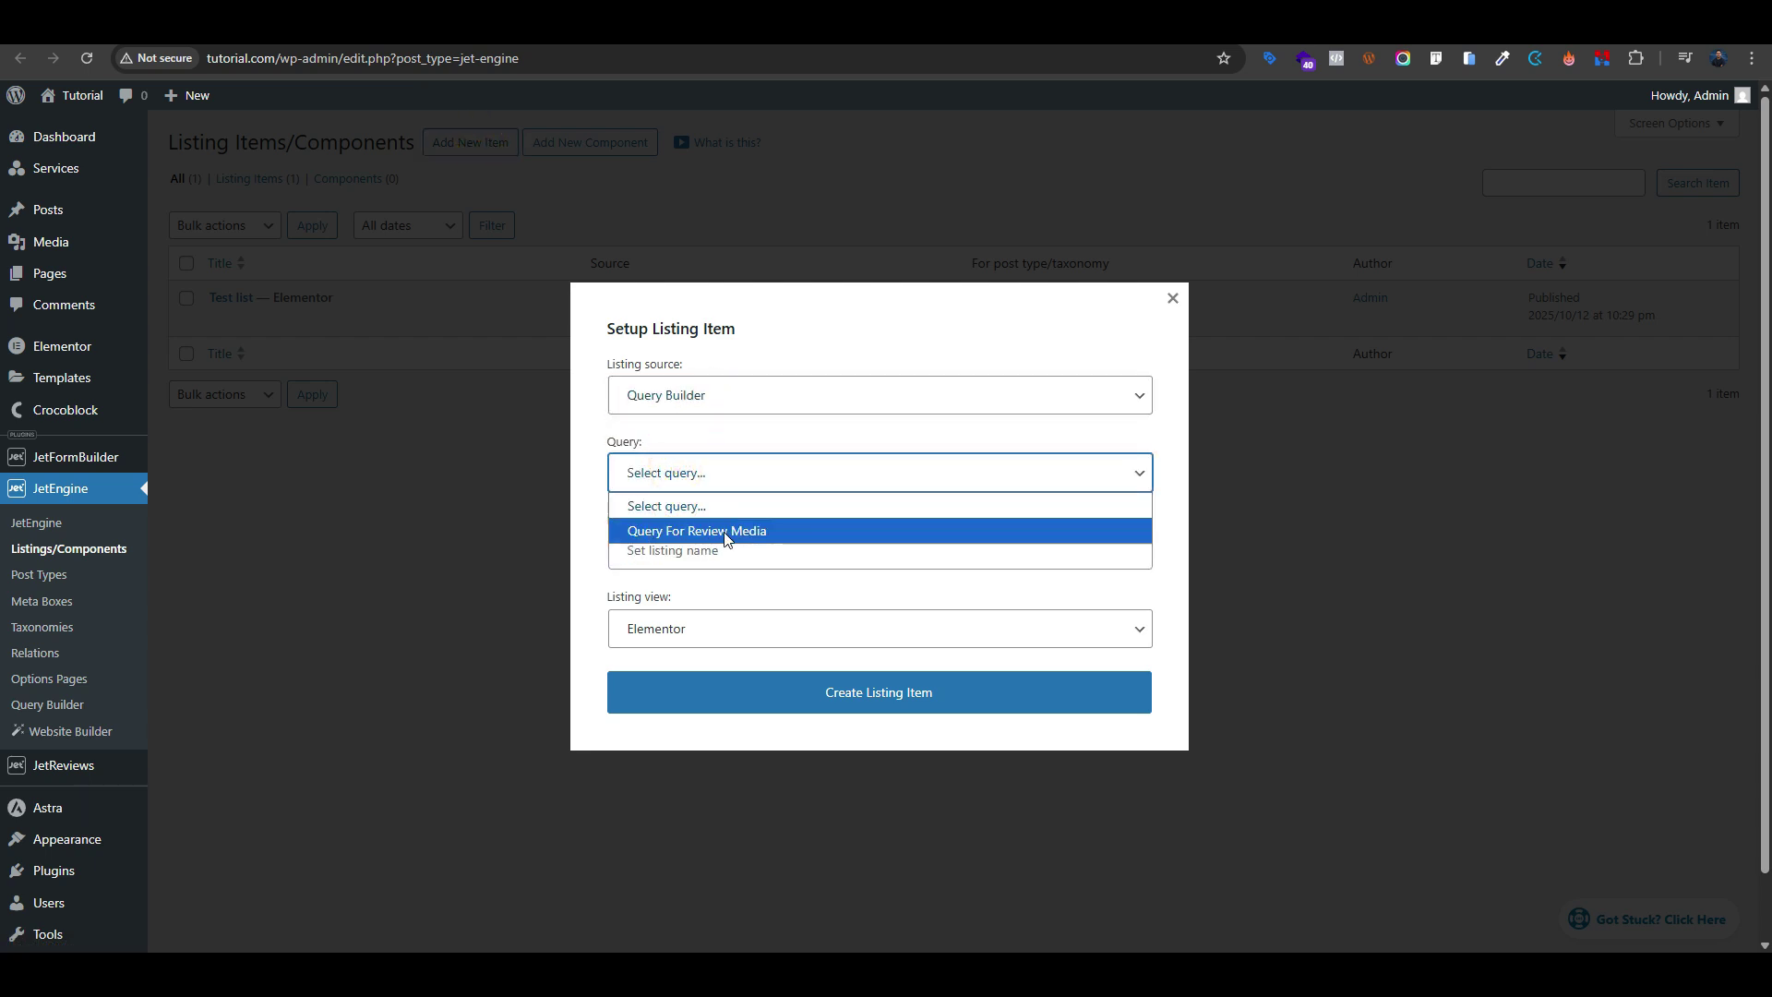
click(725, 533)
click(675, 550)
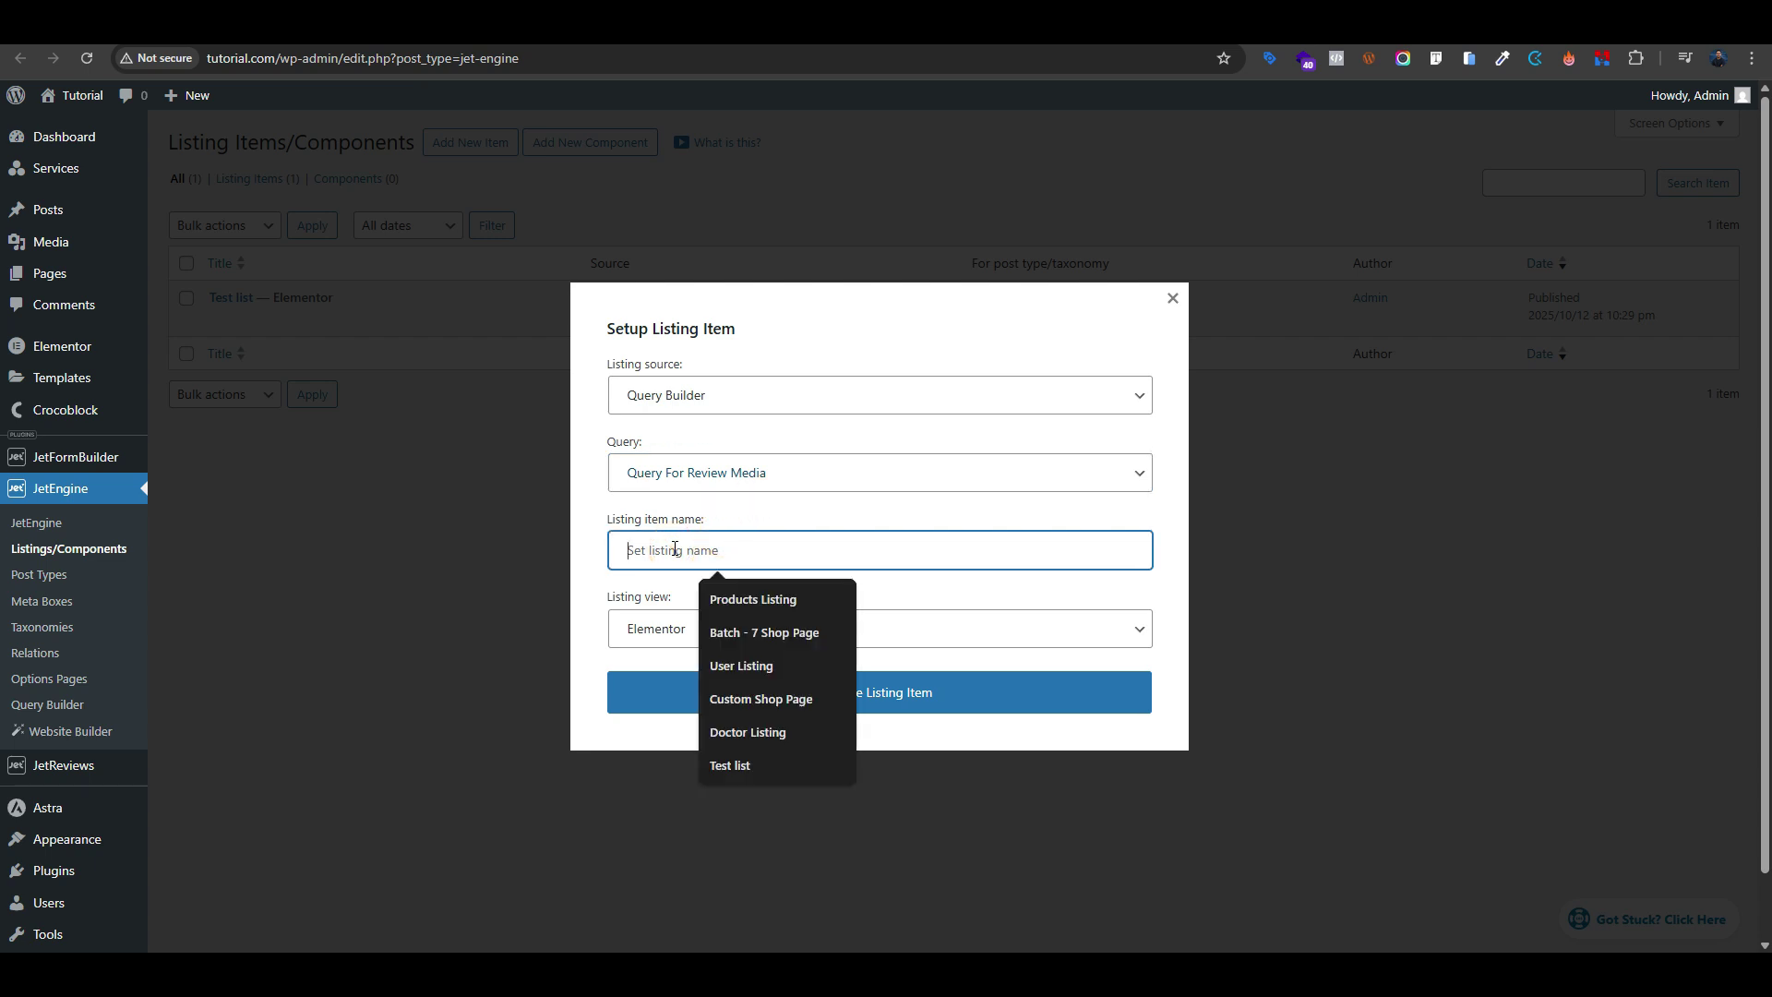
text(Re)
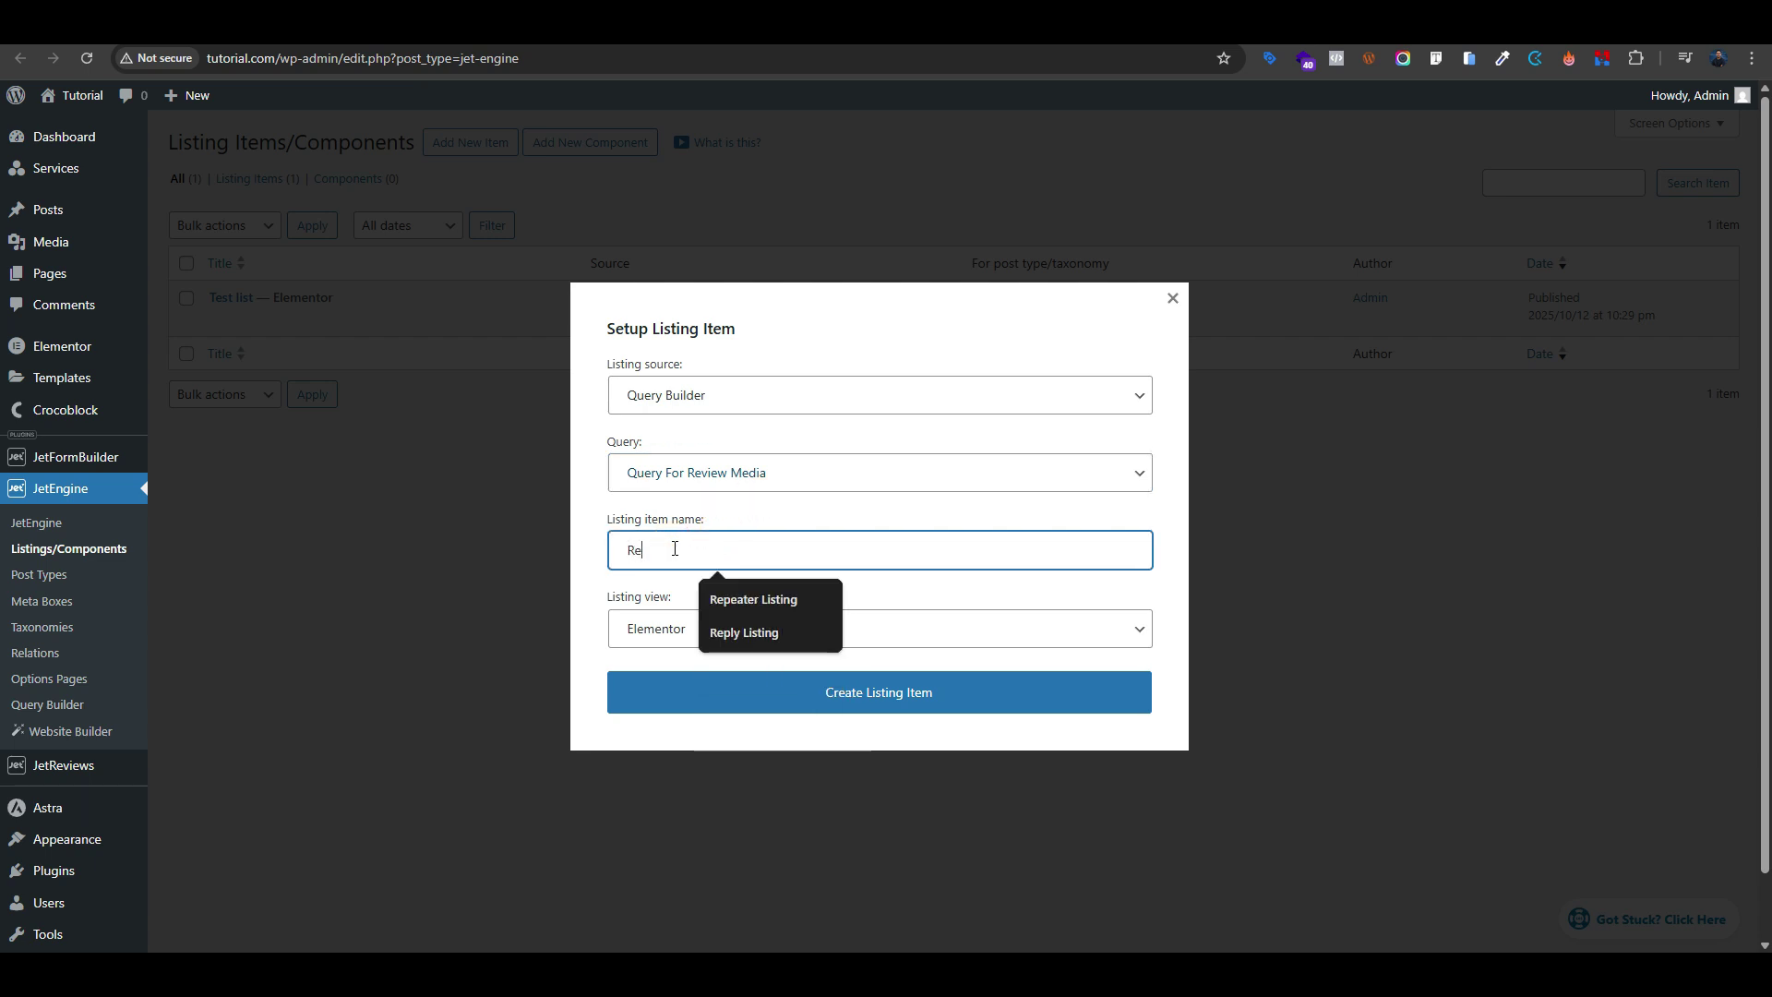
text(view Lisiting)
click(884, 697)
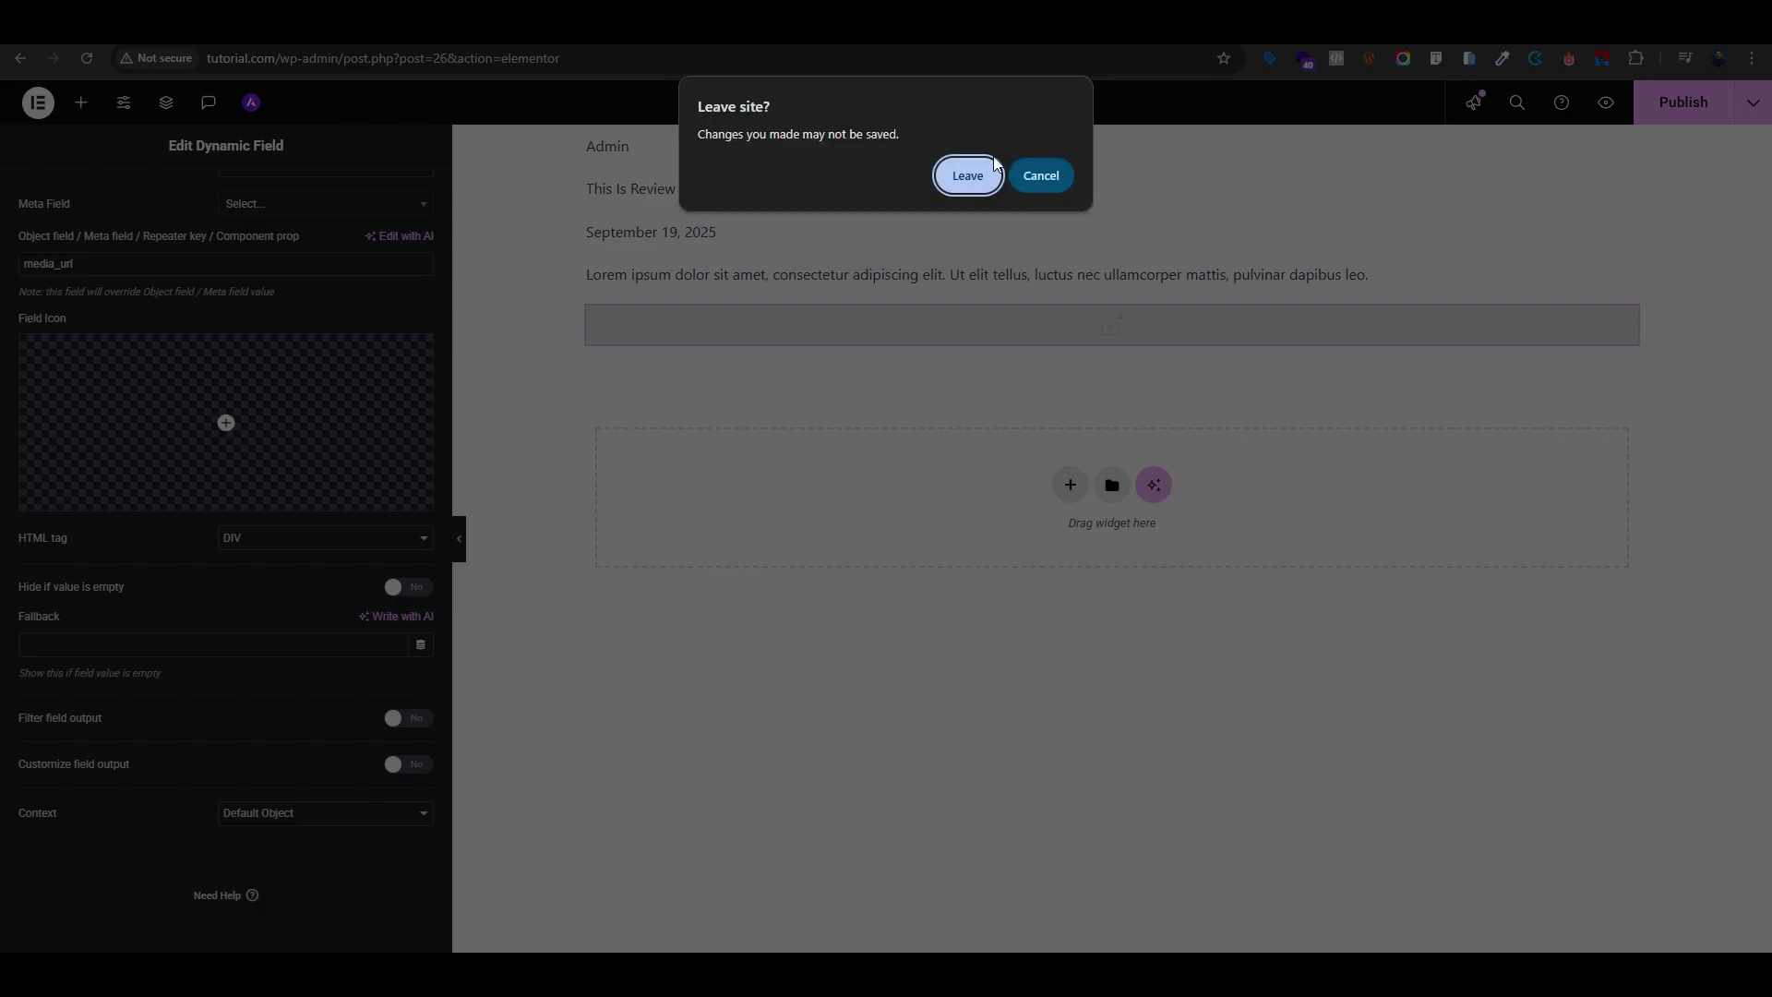
click(967, 175)
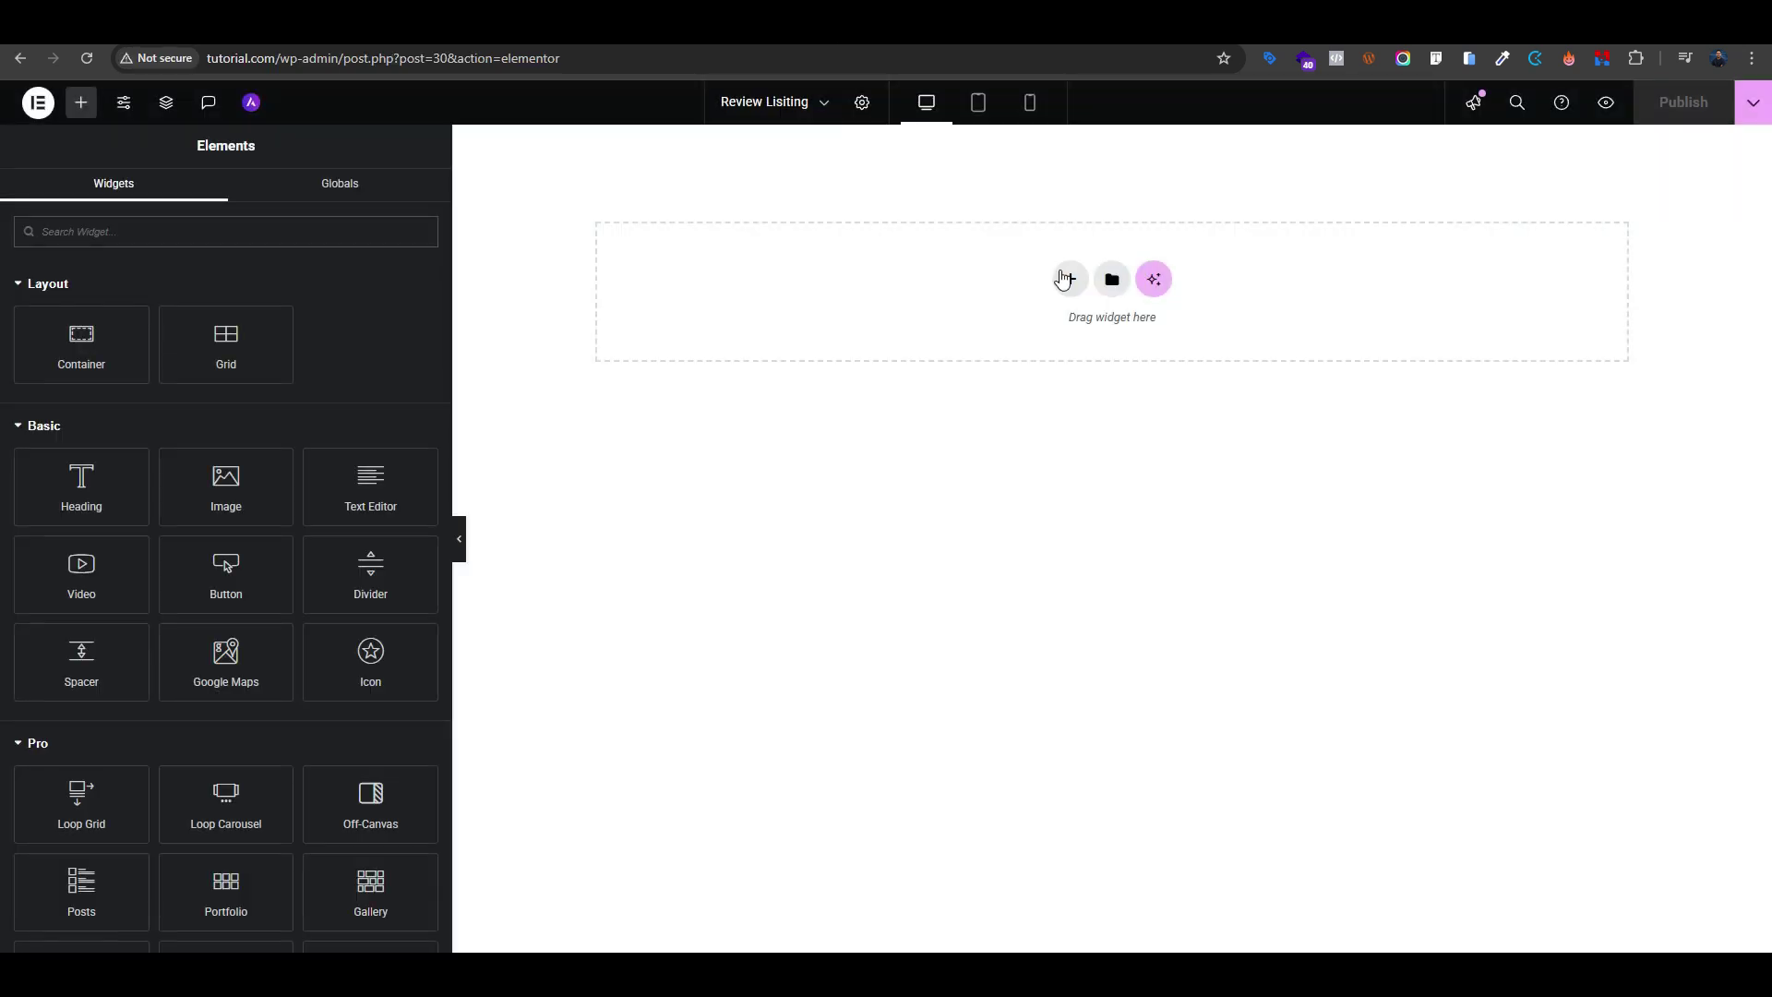
Add a single-column flexbox container to the empty listing template and open the widget list for it
click(1063, 279)
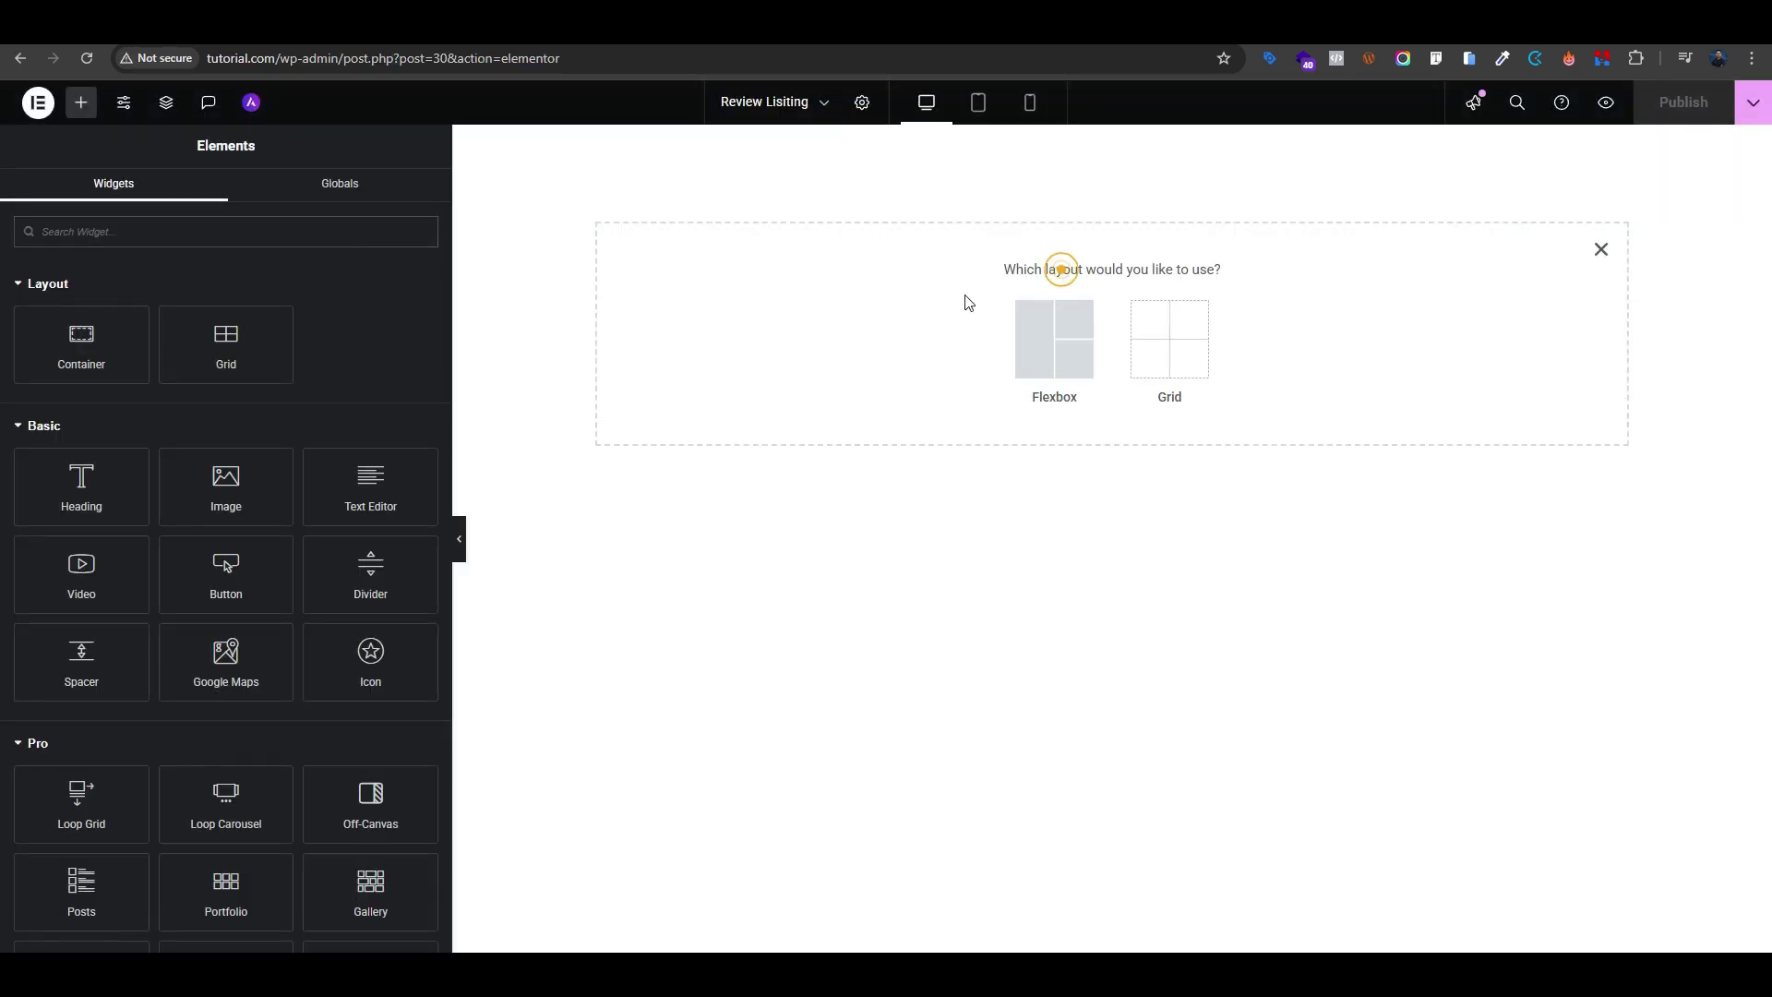
click(1050, 338)
click(865, 316)
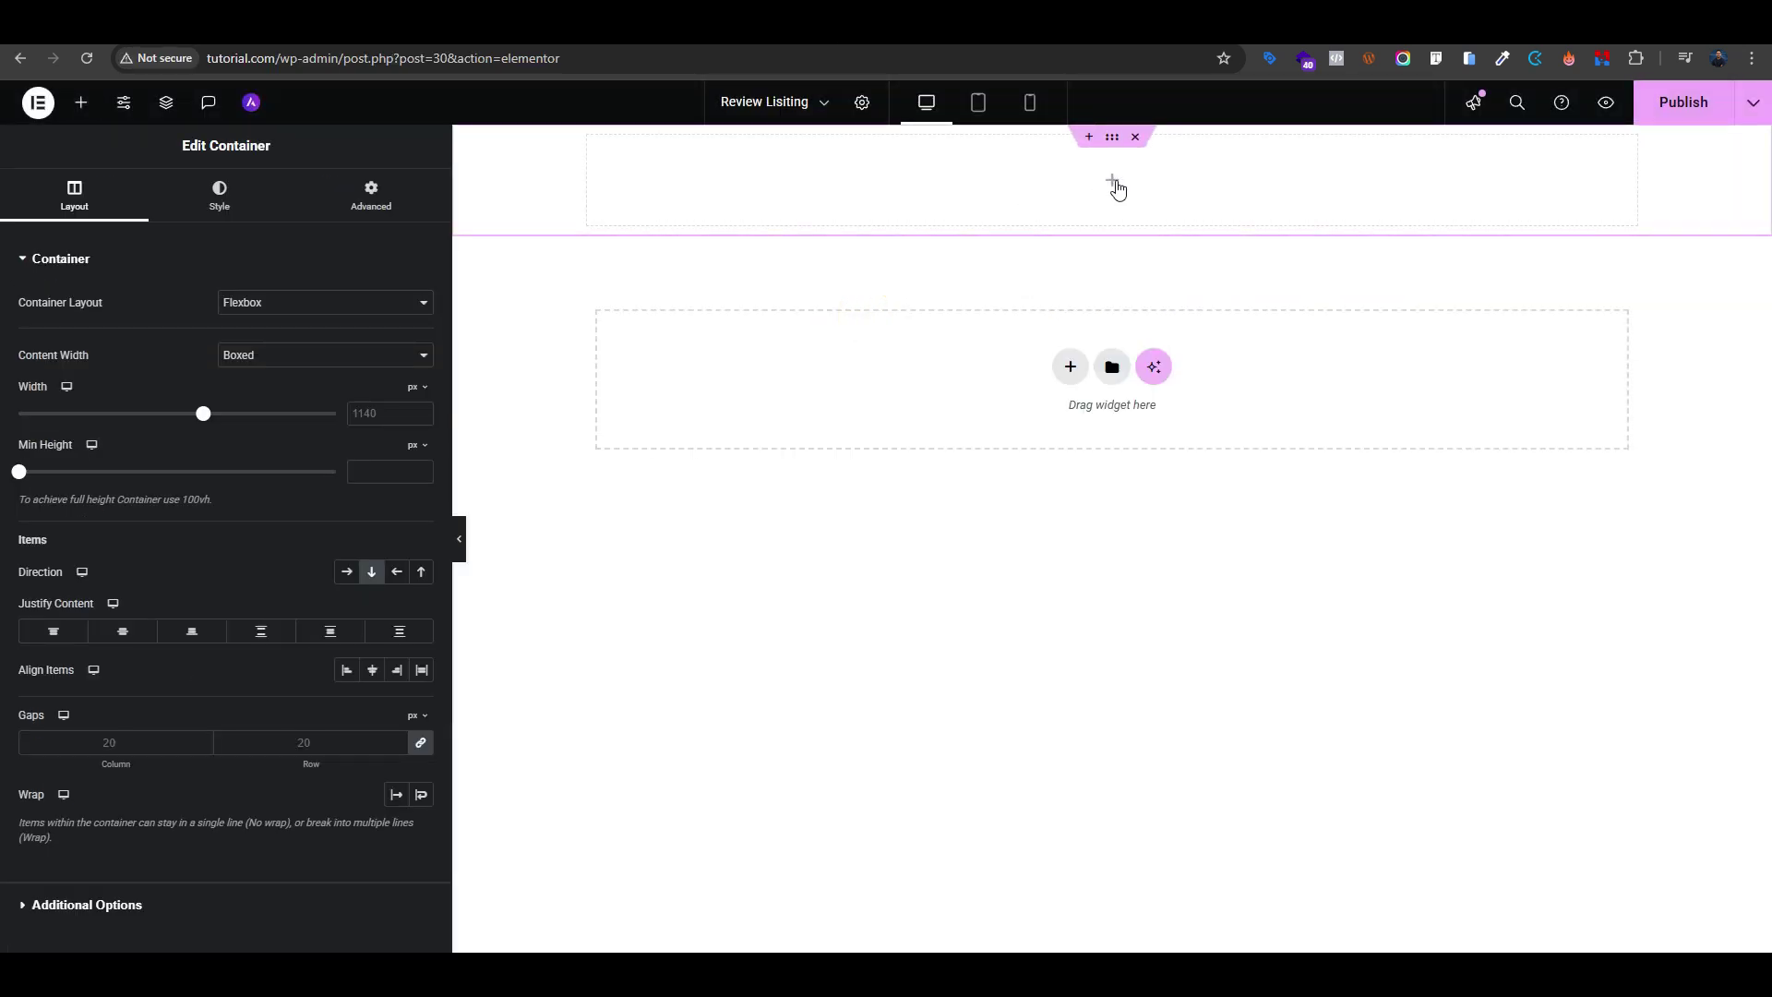
click(1113, 180)
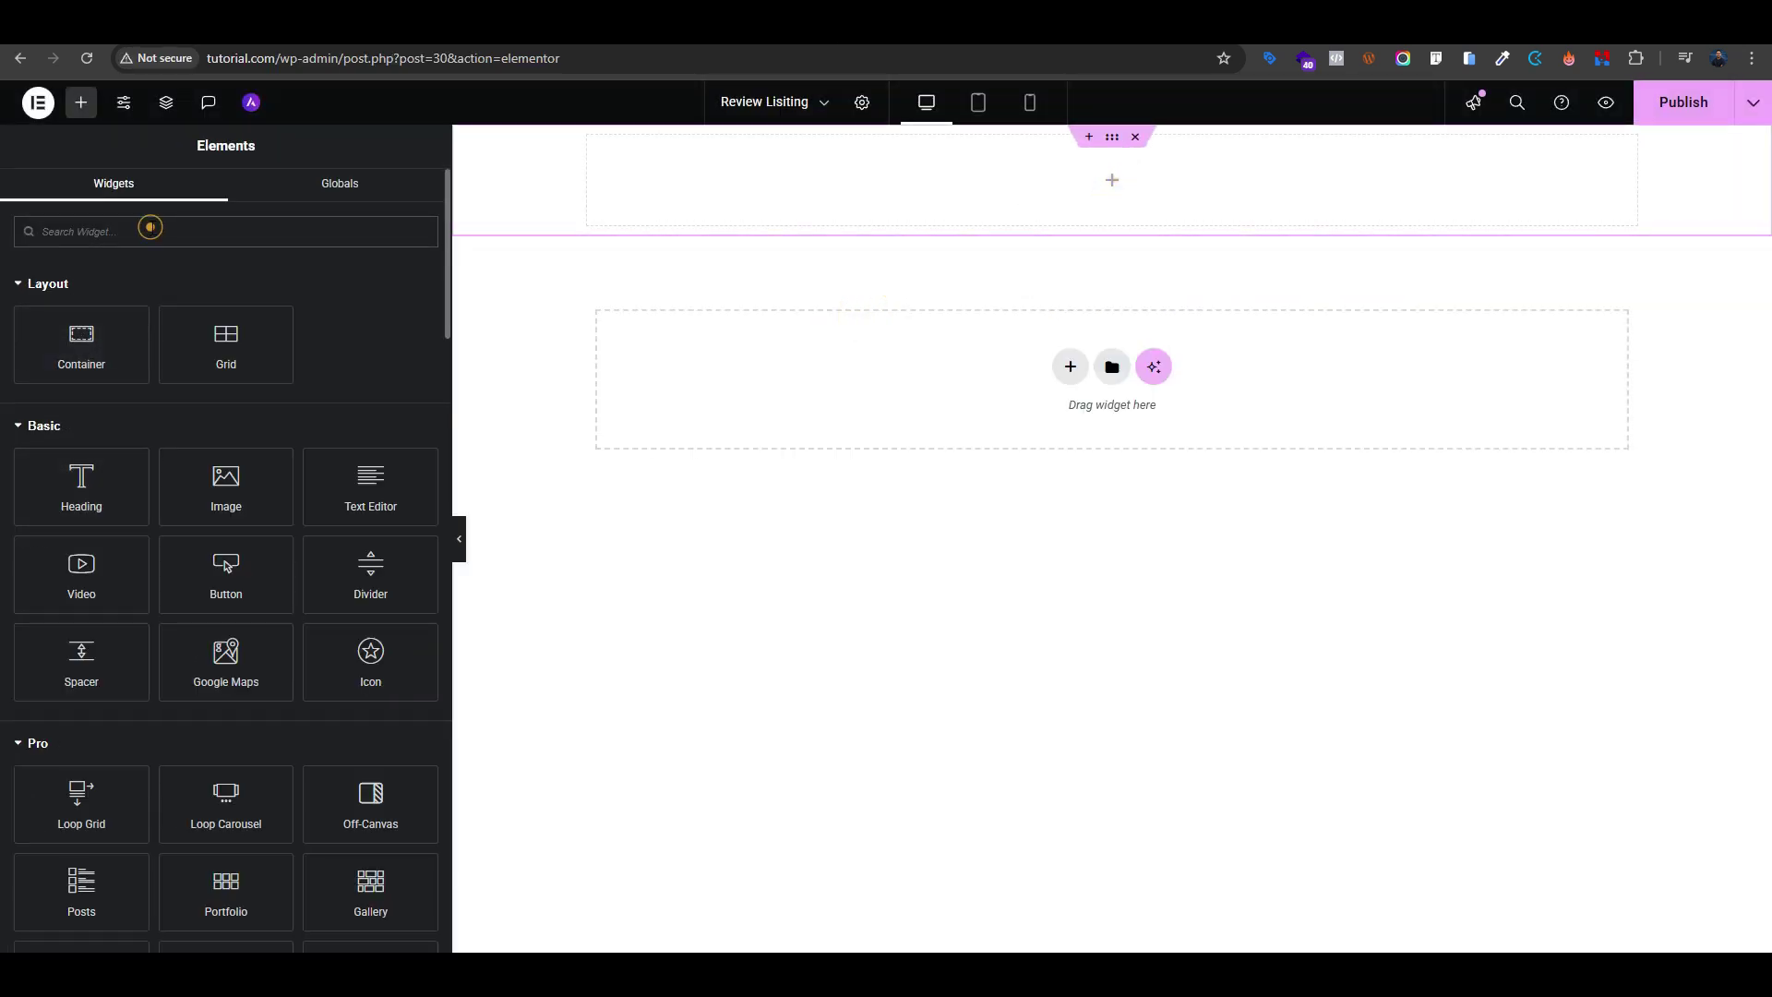
Add a Dynamic Field widget to the container and set its object field to author from Query For Review Media
click(150, 227)
text(dyn)
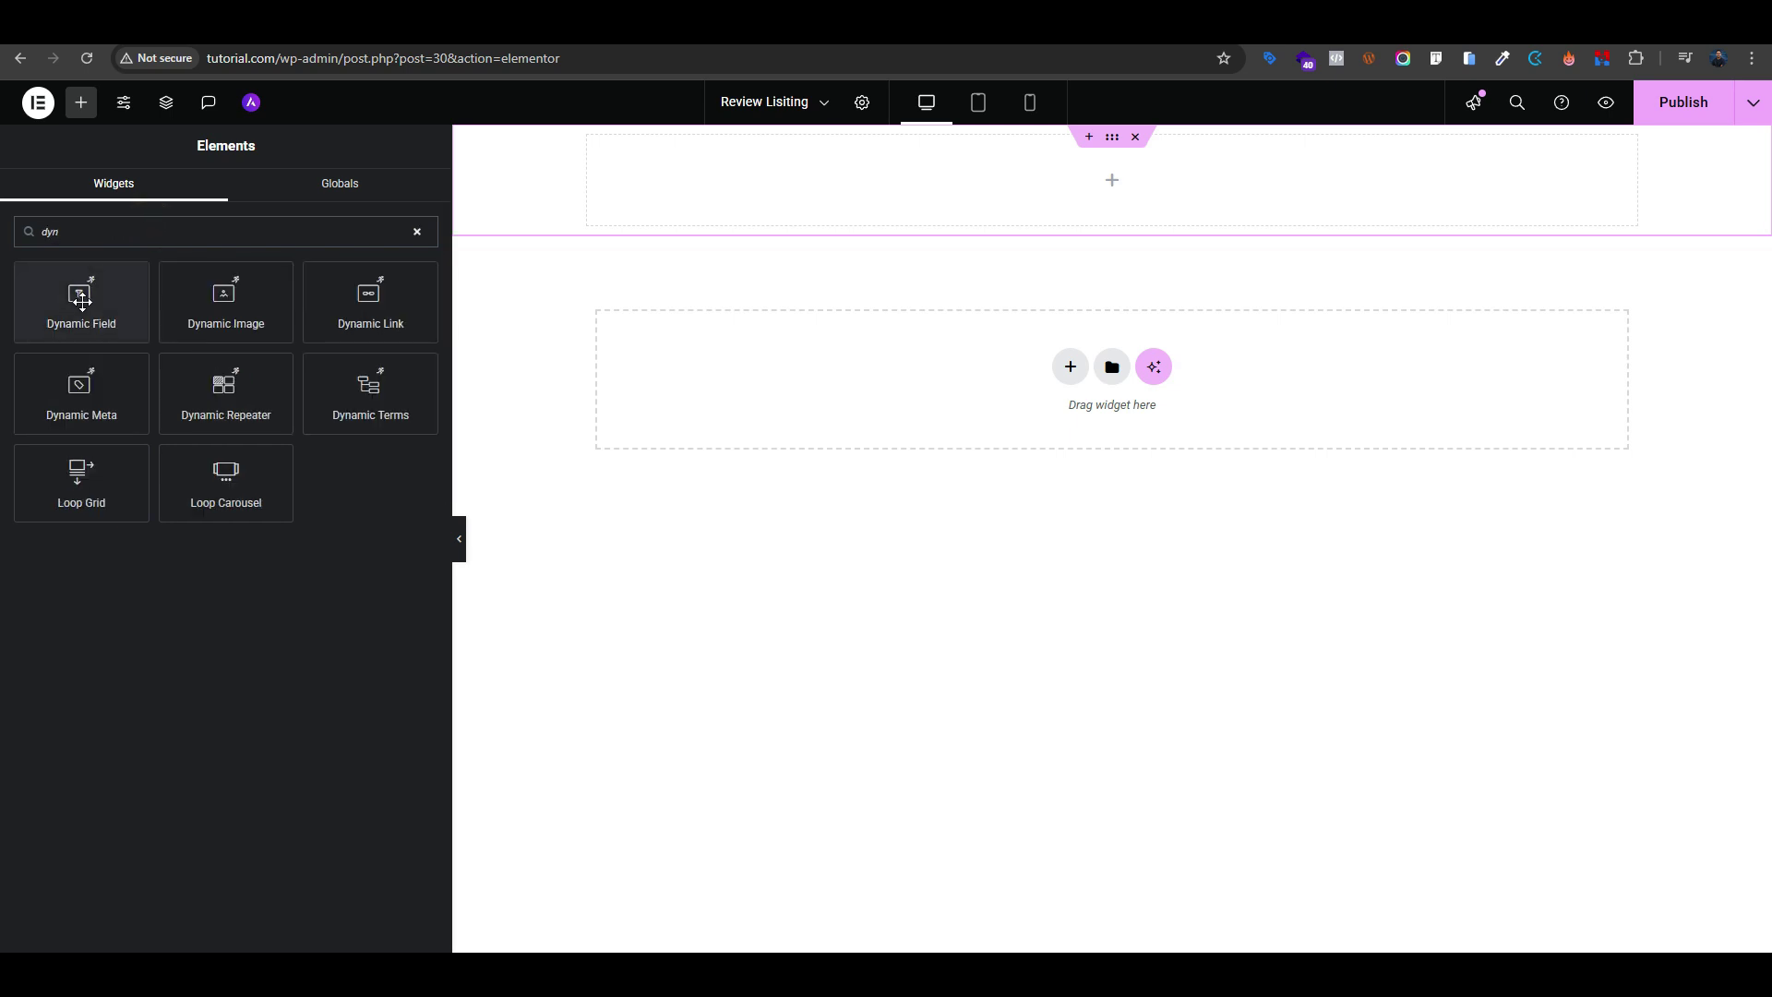
drag(81, 297, 872, 196)
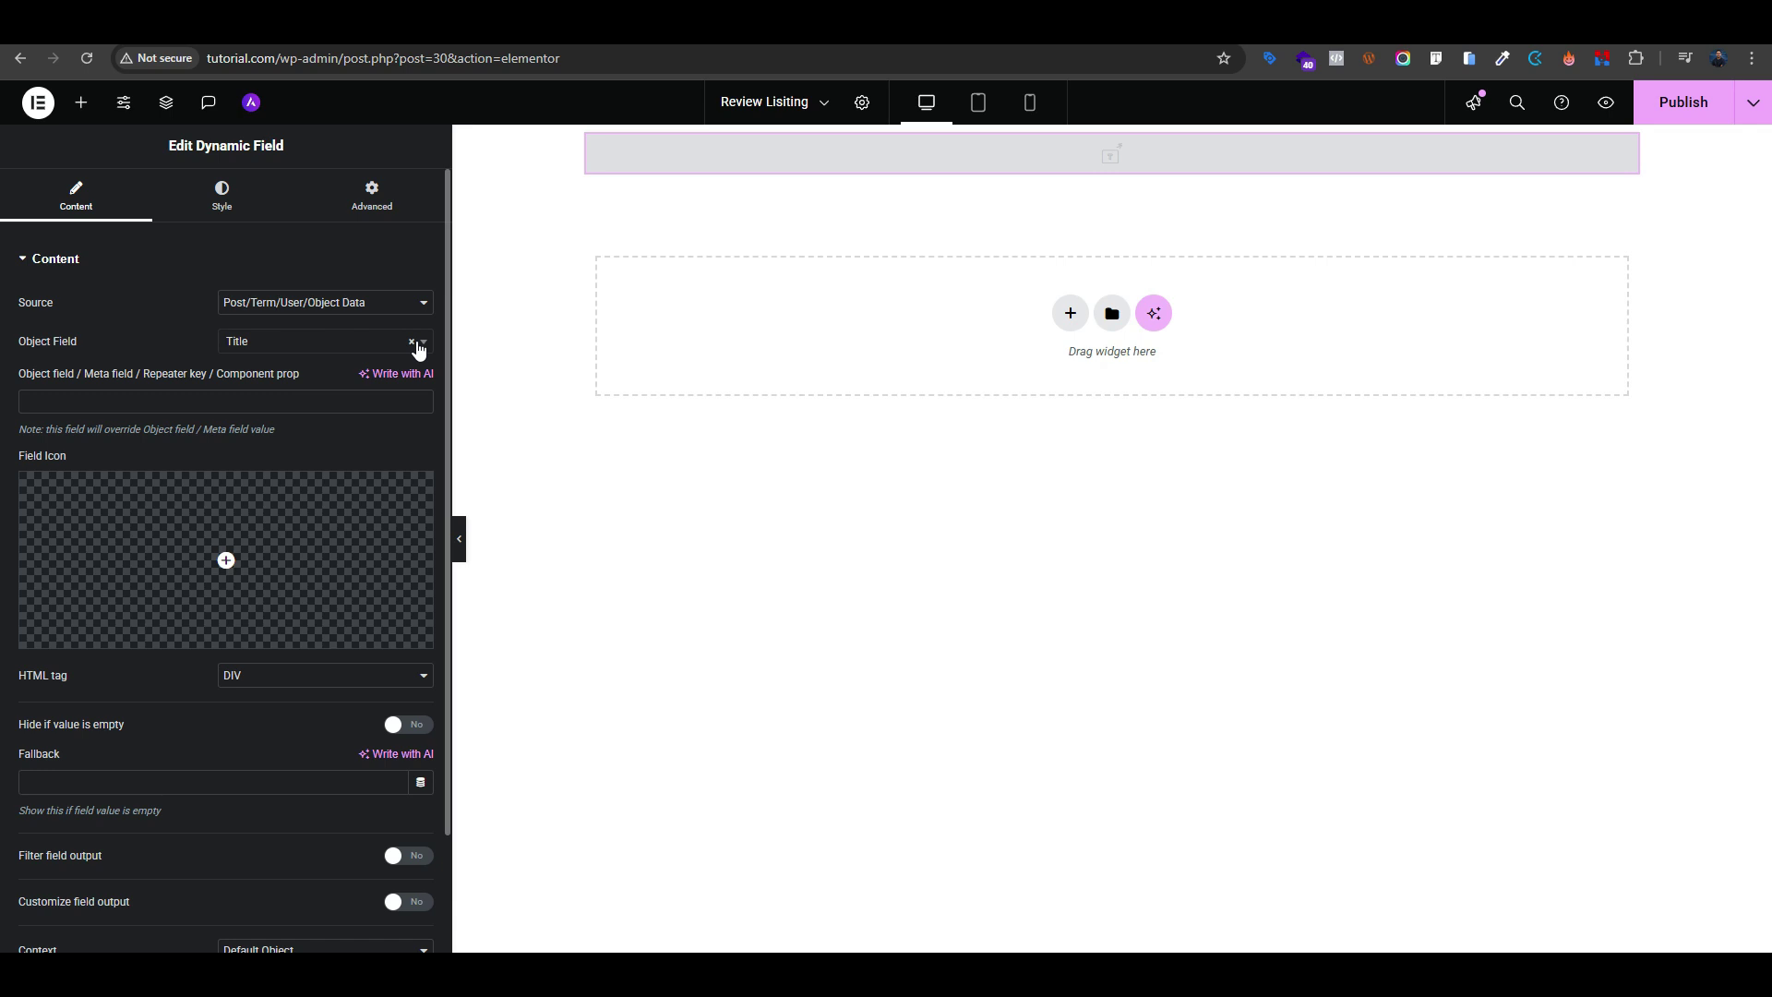
click(417, 345)
scroll(341, 484, down, 6)
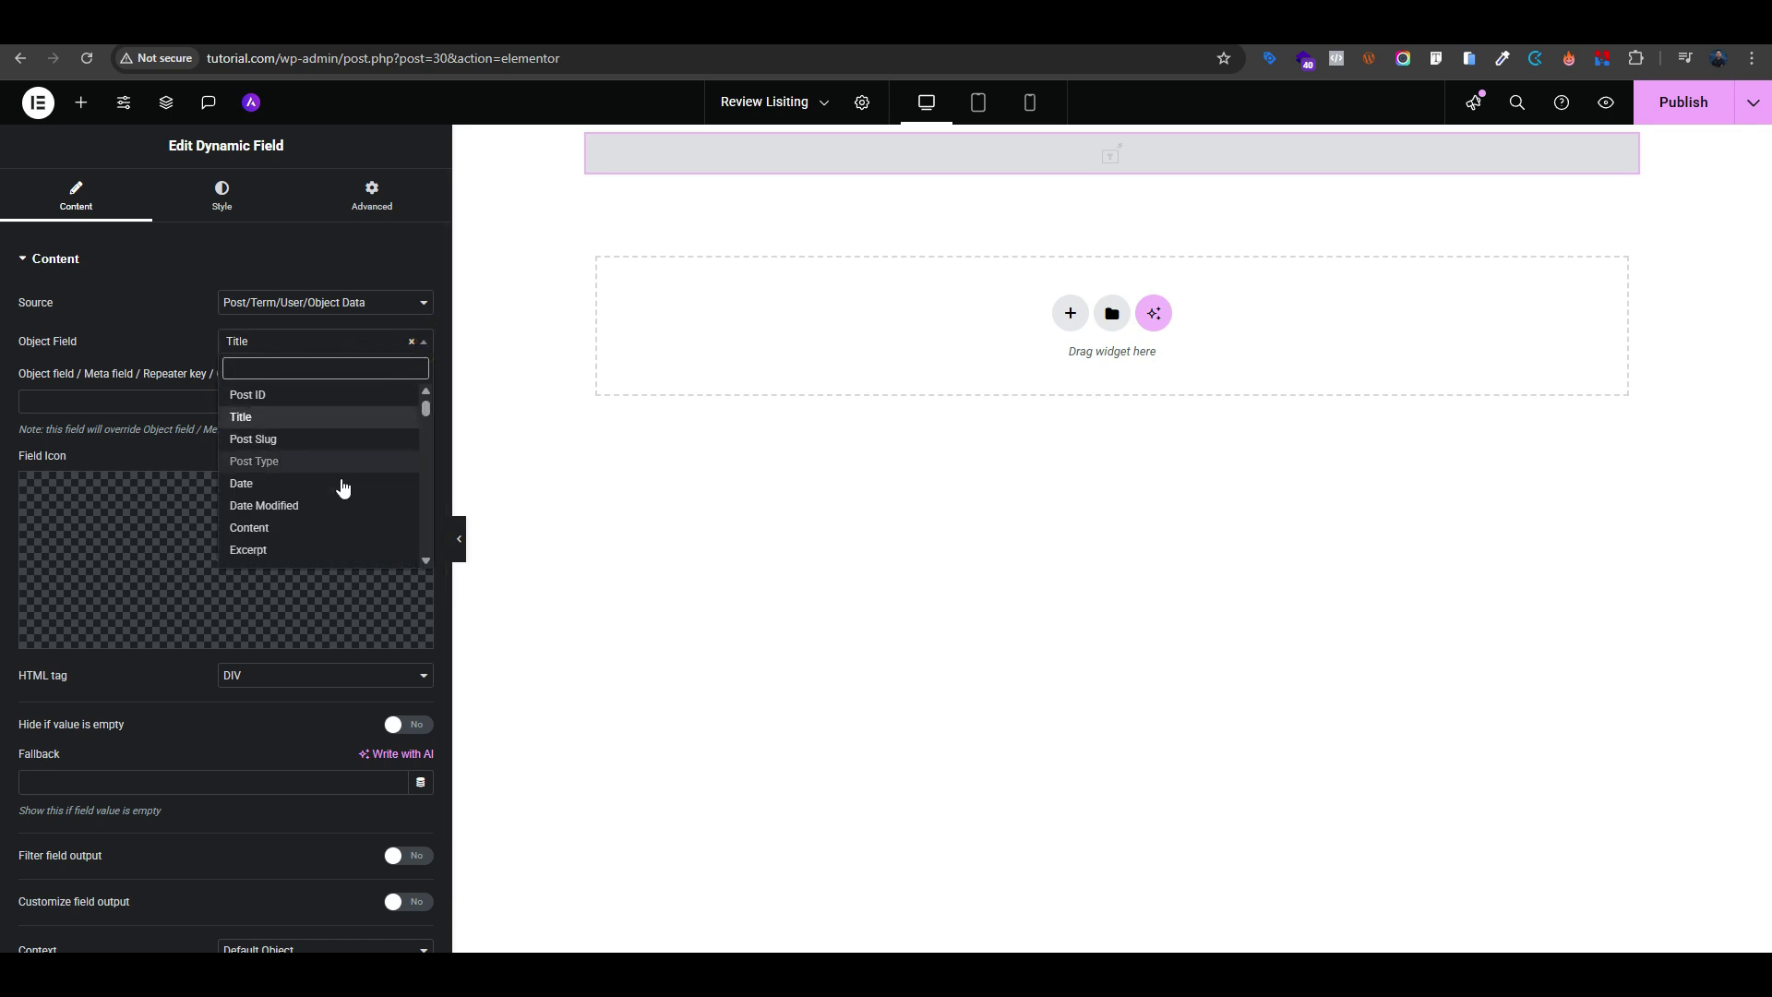
scroll(333, 475, down, 8)
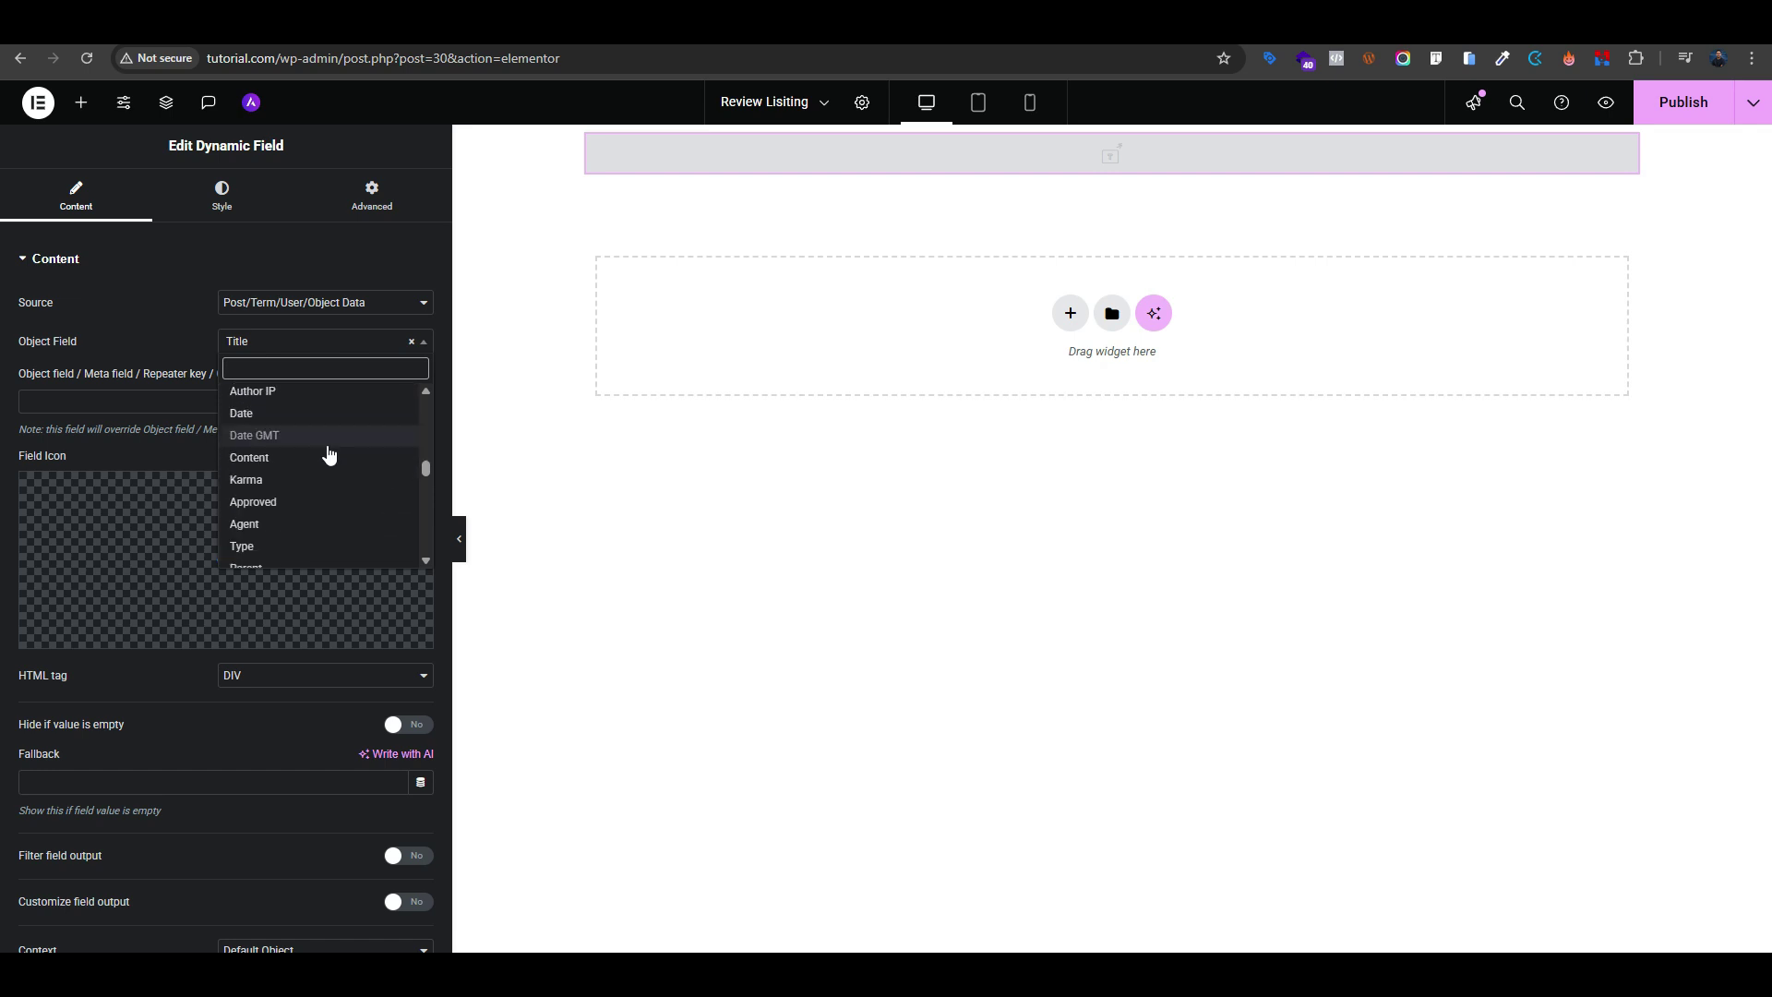
scroll(277, 468, down, 8)
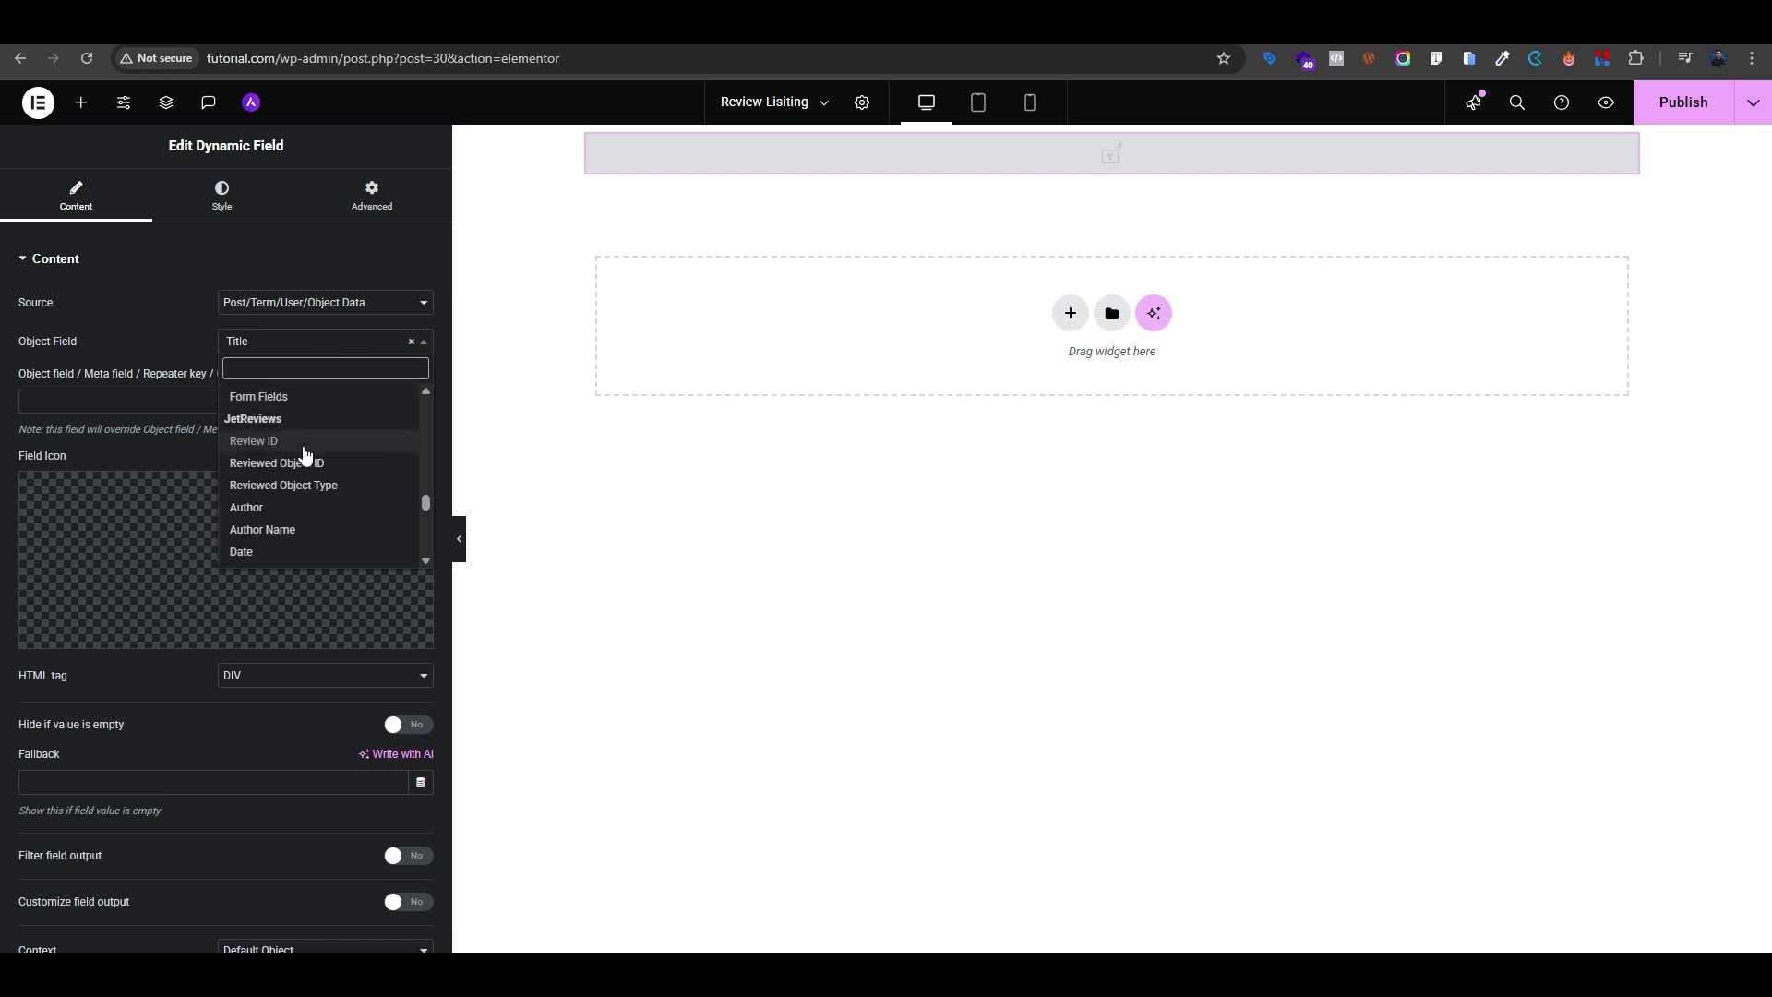
scroll(312, 474, down, 2)
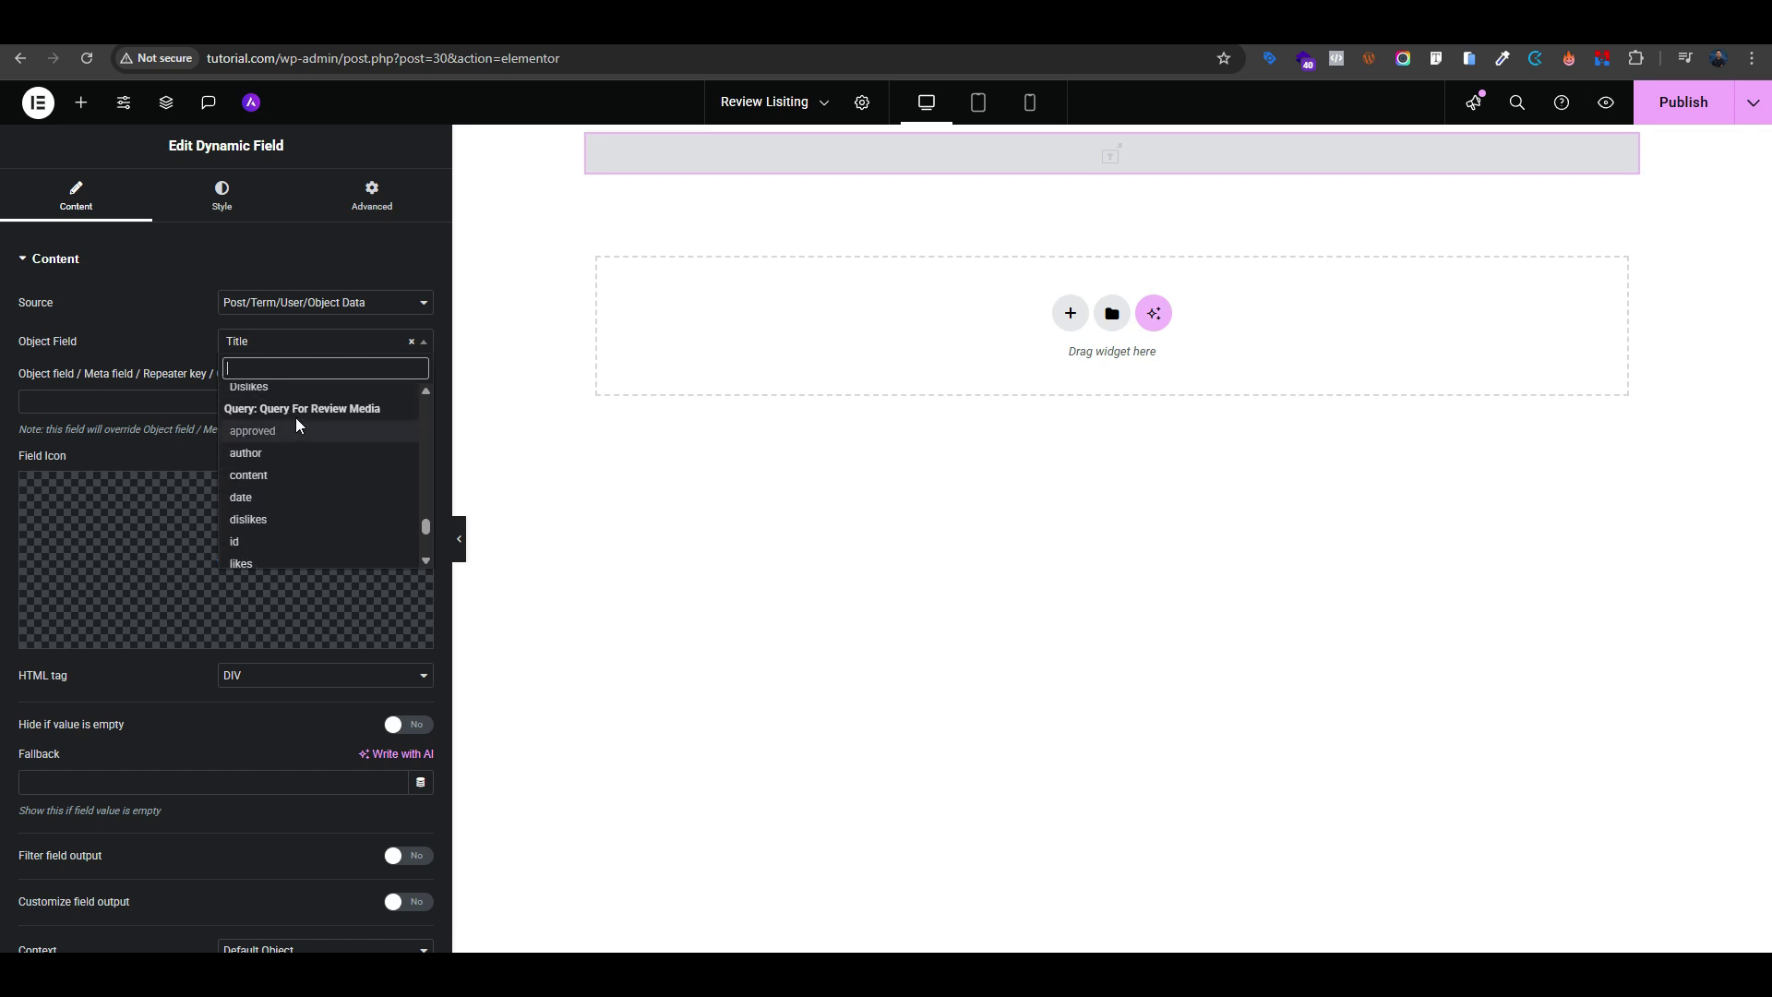
click(289, 469)
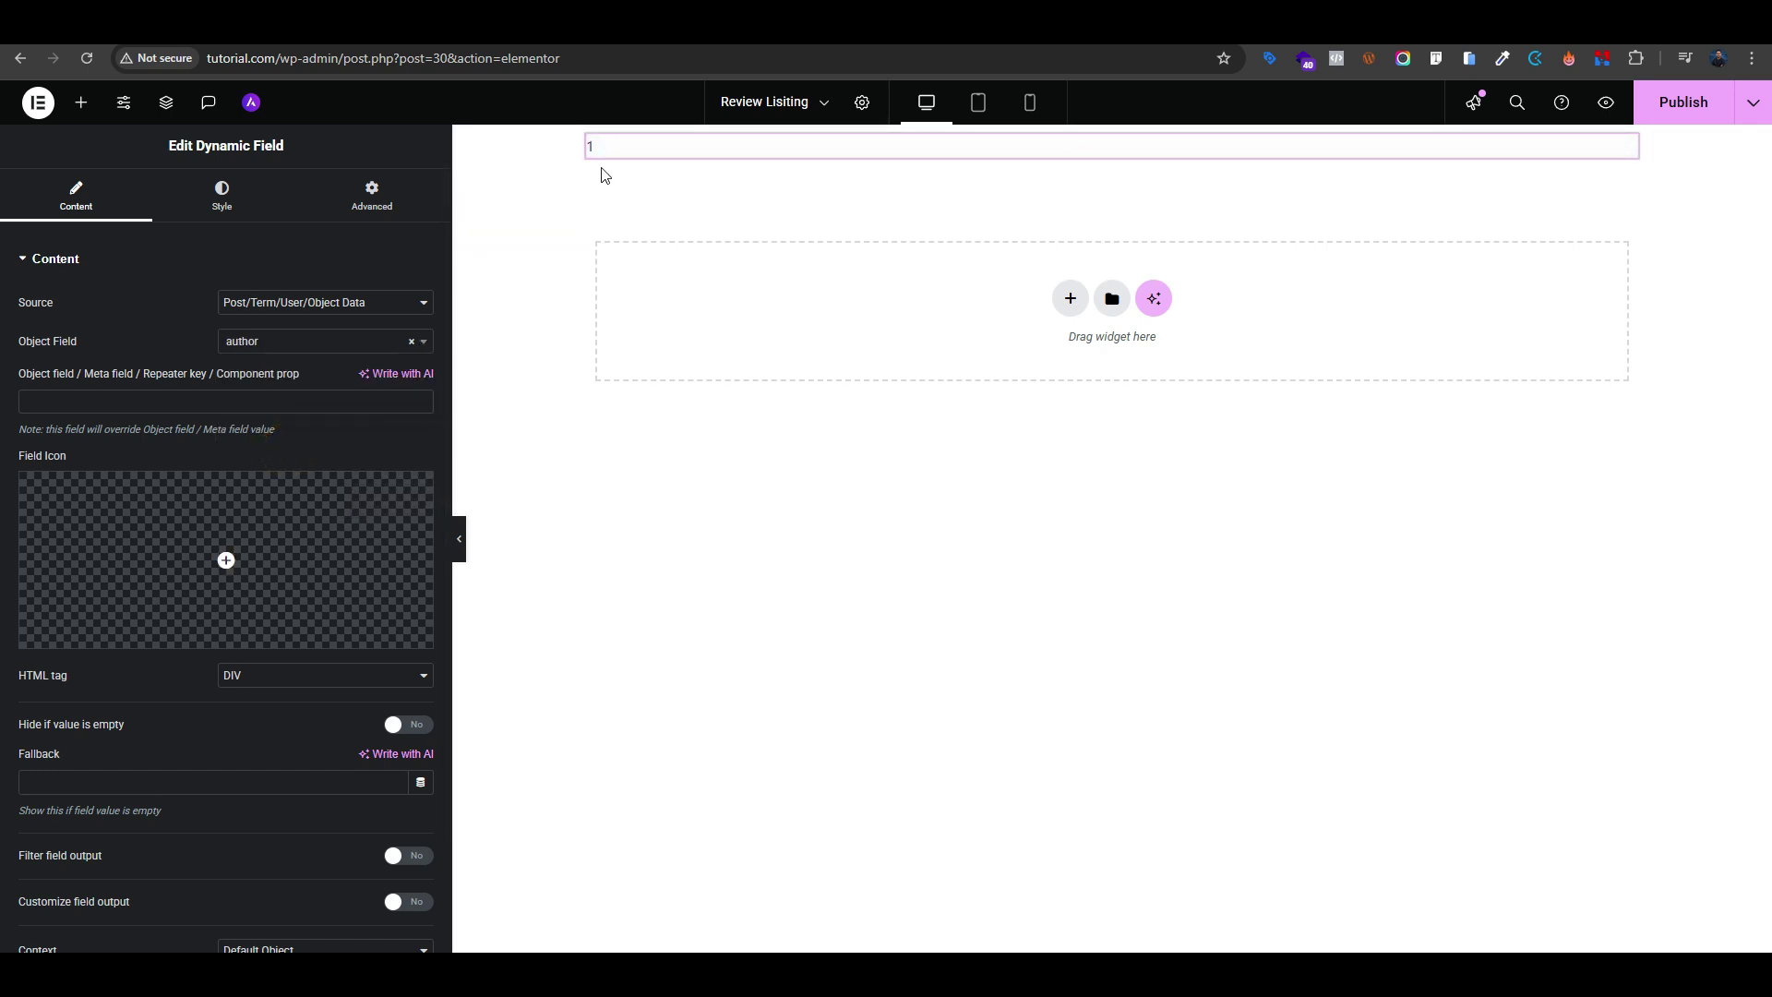
Filter the author field's output with the Get user data by ID callback
scroll(273, 348, down, 3)
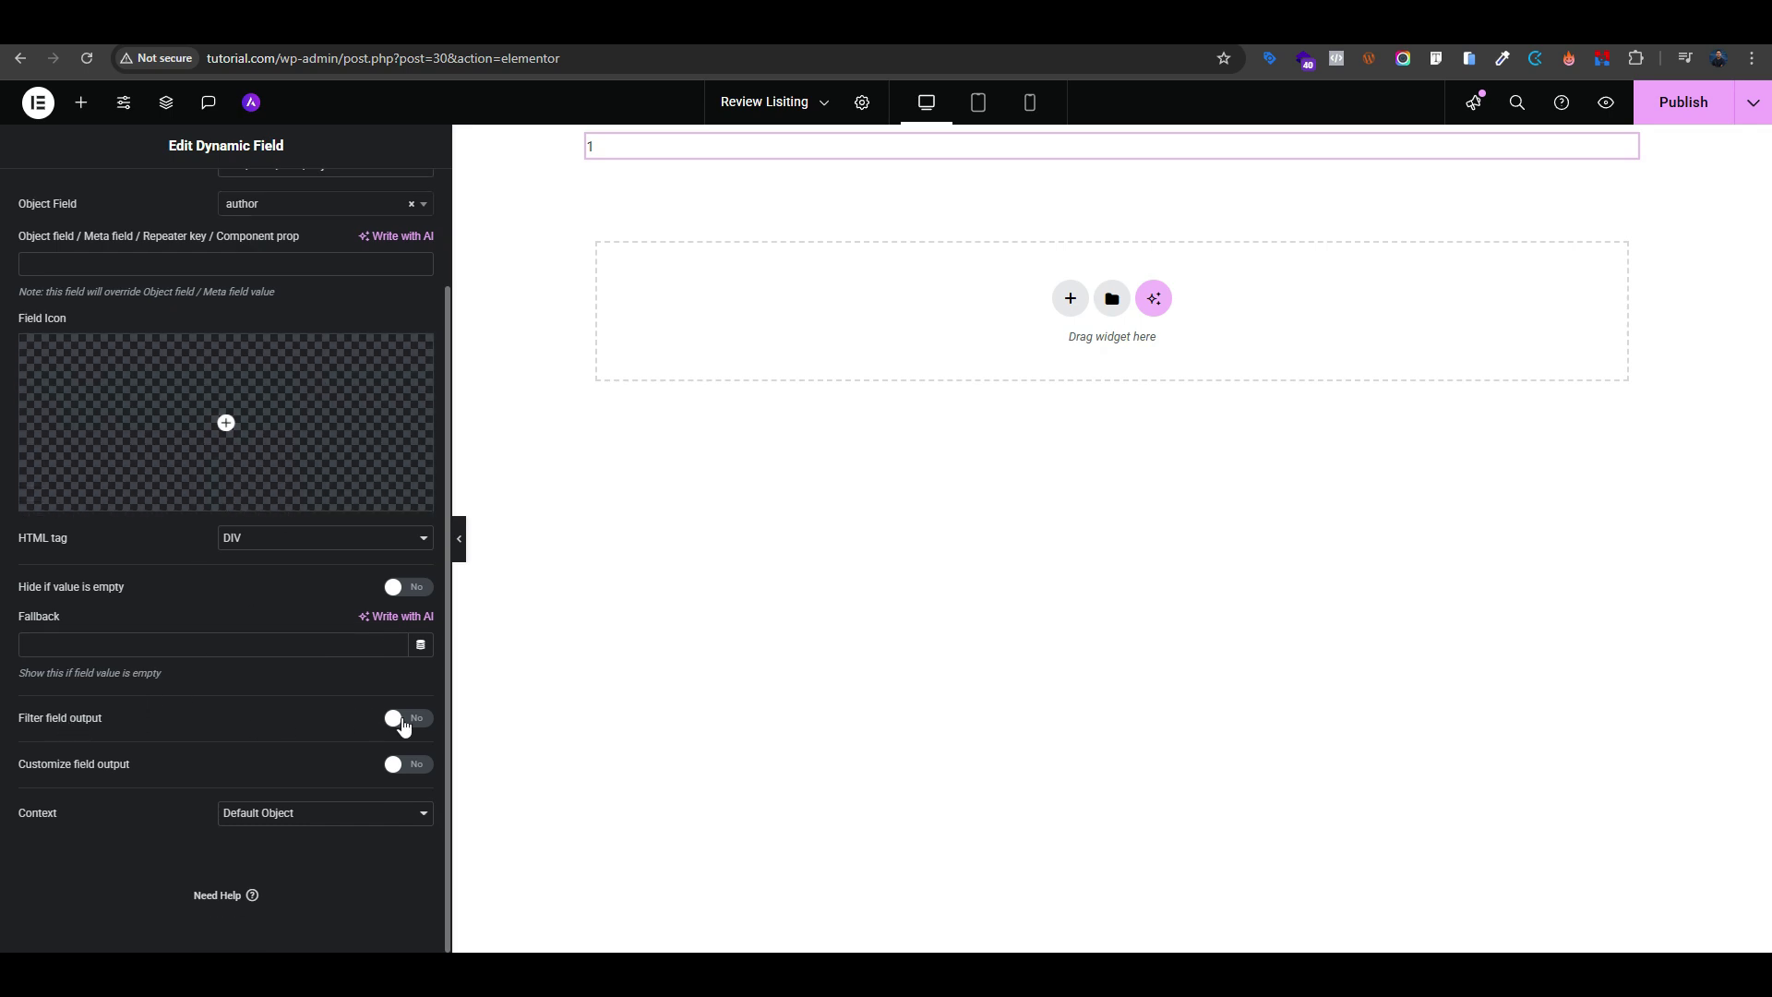
click(404, 727)
click(304, 755)
scroll(314, 646, down, 5)
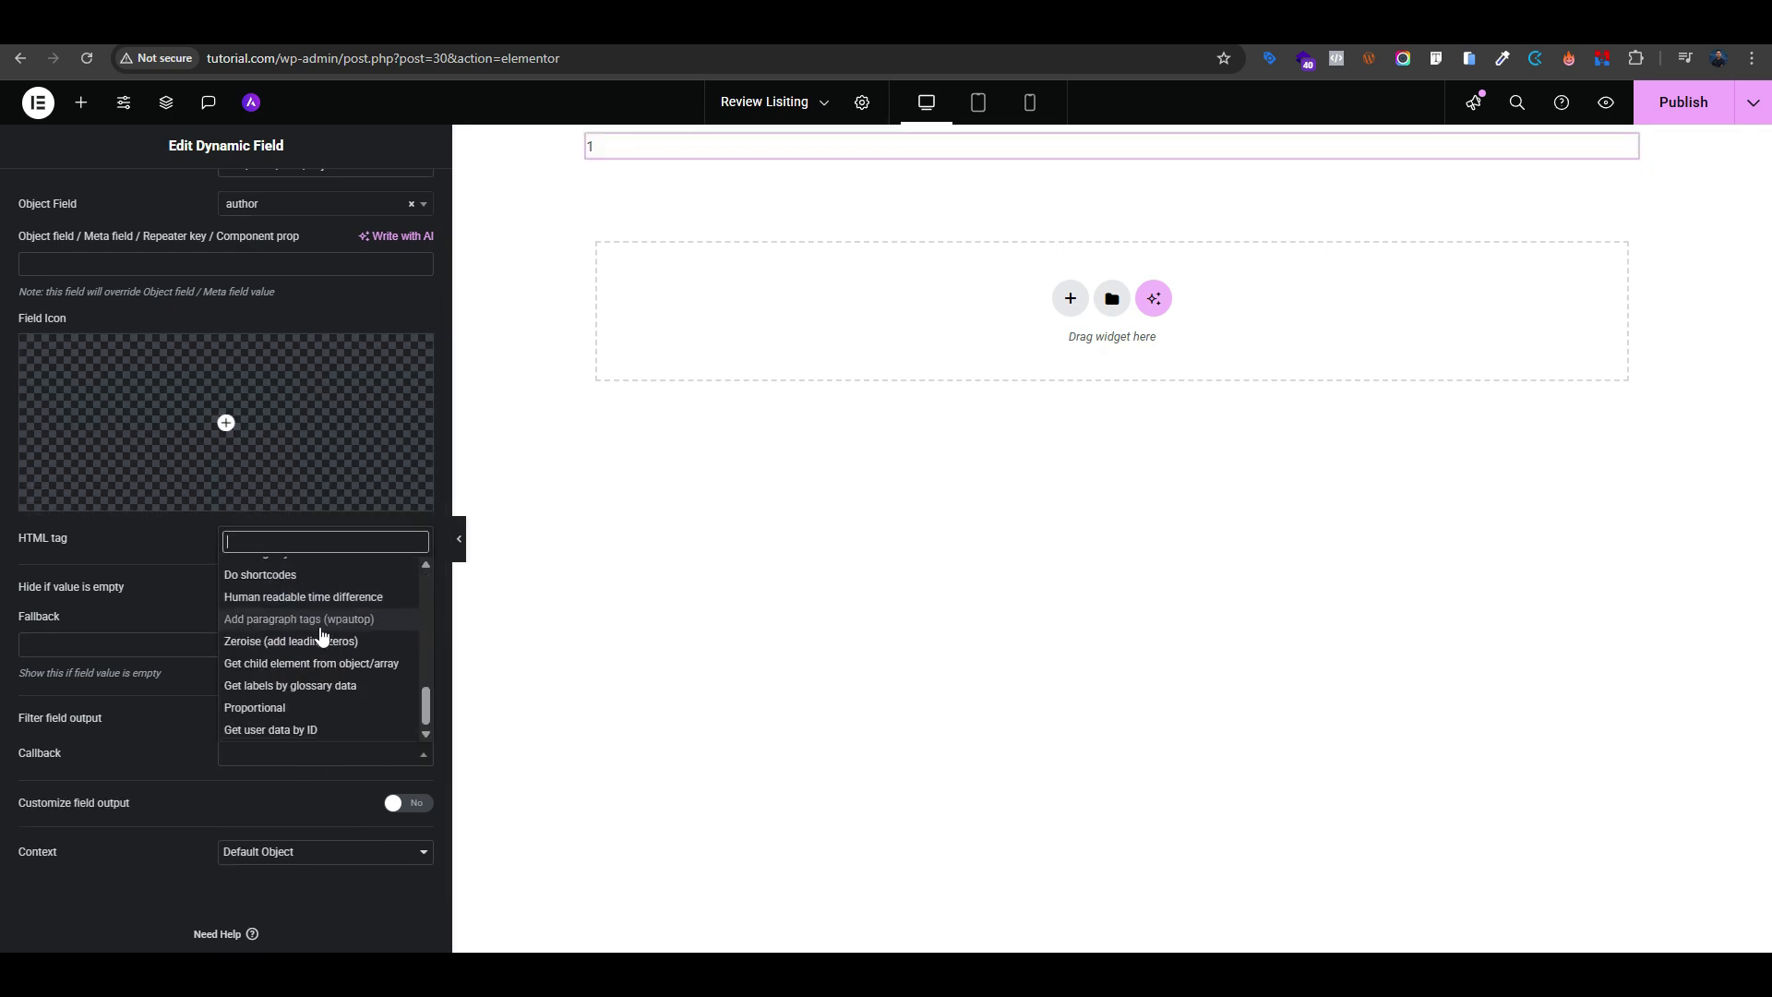
click(264, 731)
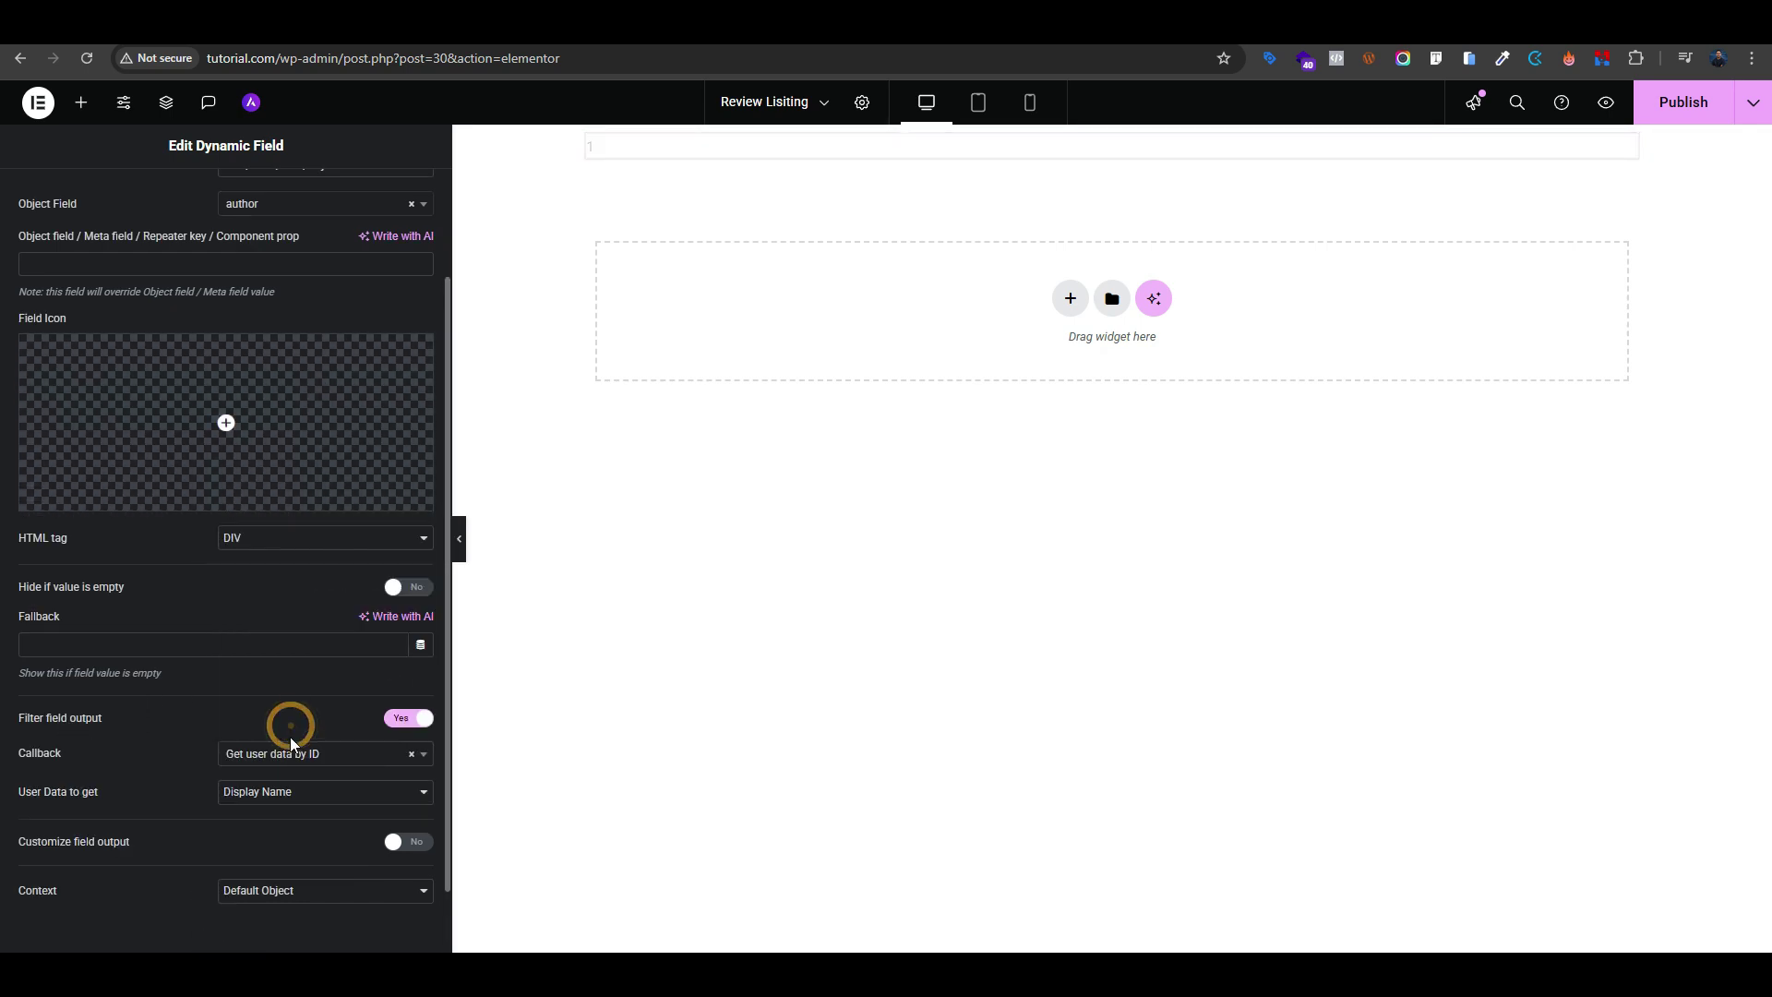
scroll(277, 277, up, 3)
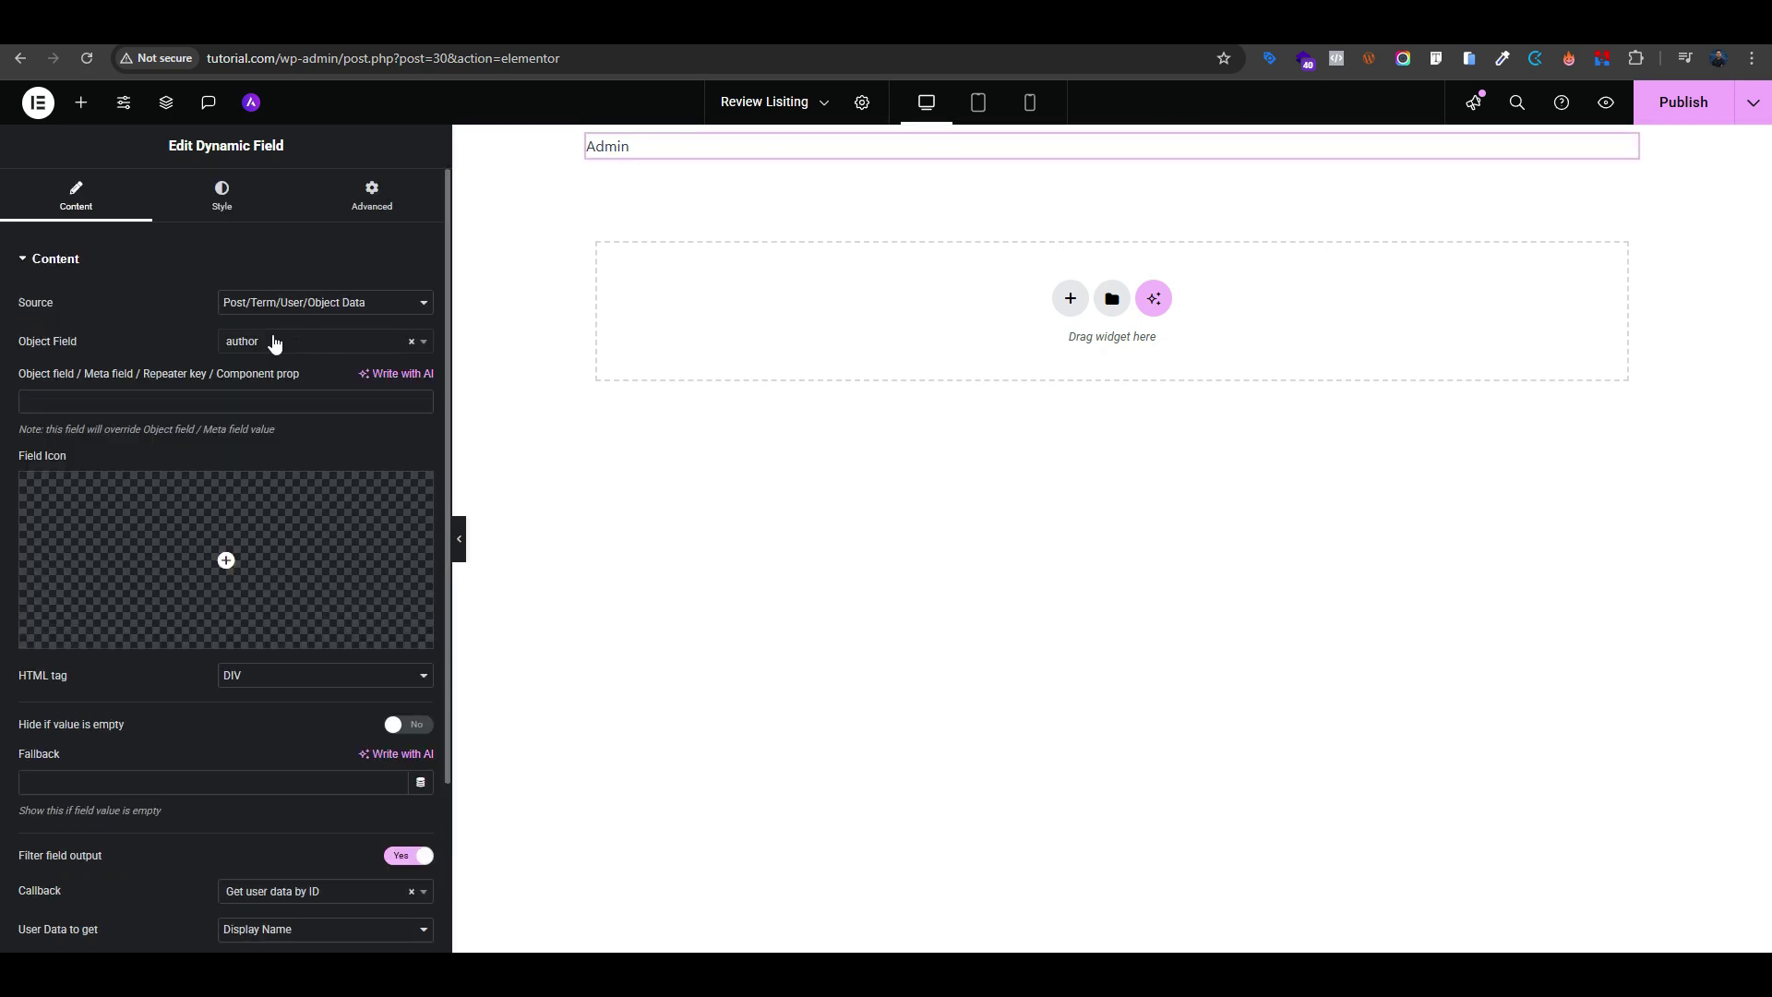
Duplicate the author field, set the copy's object field to the query's title, and turn off its output filter
right_click(607, 157)
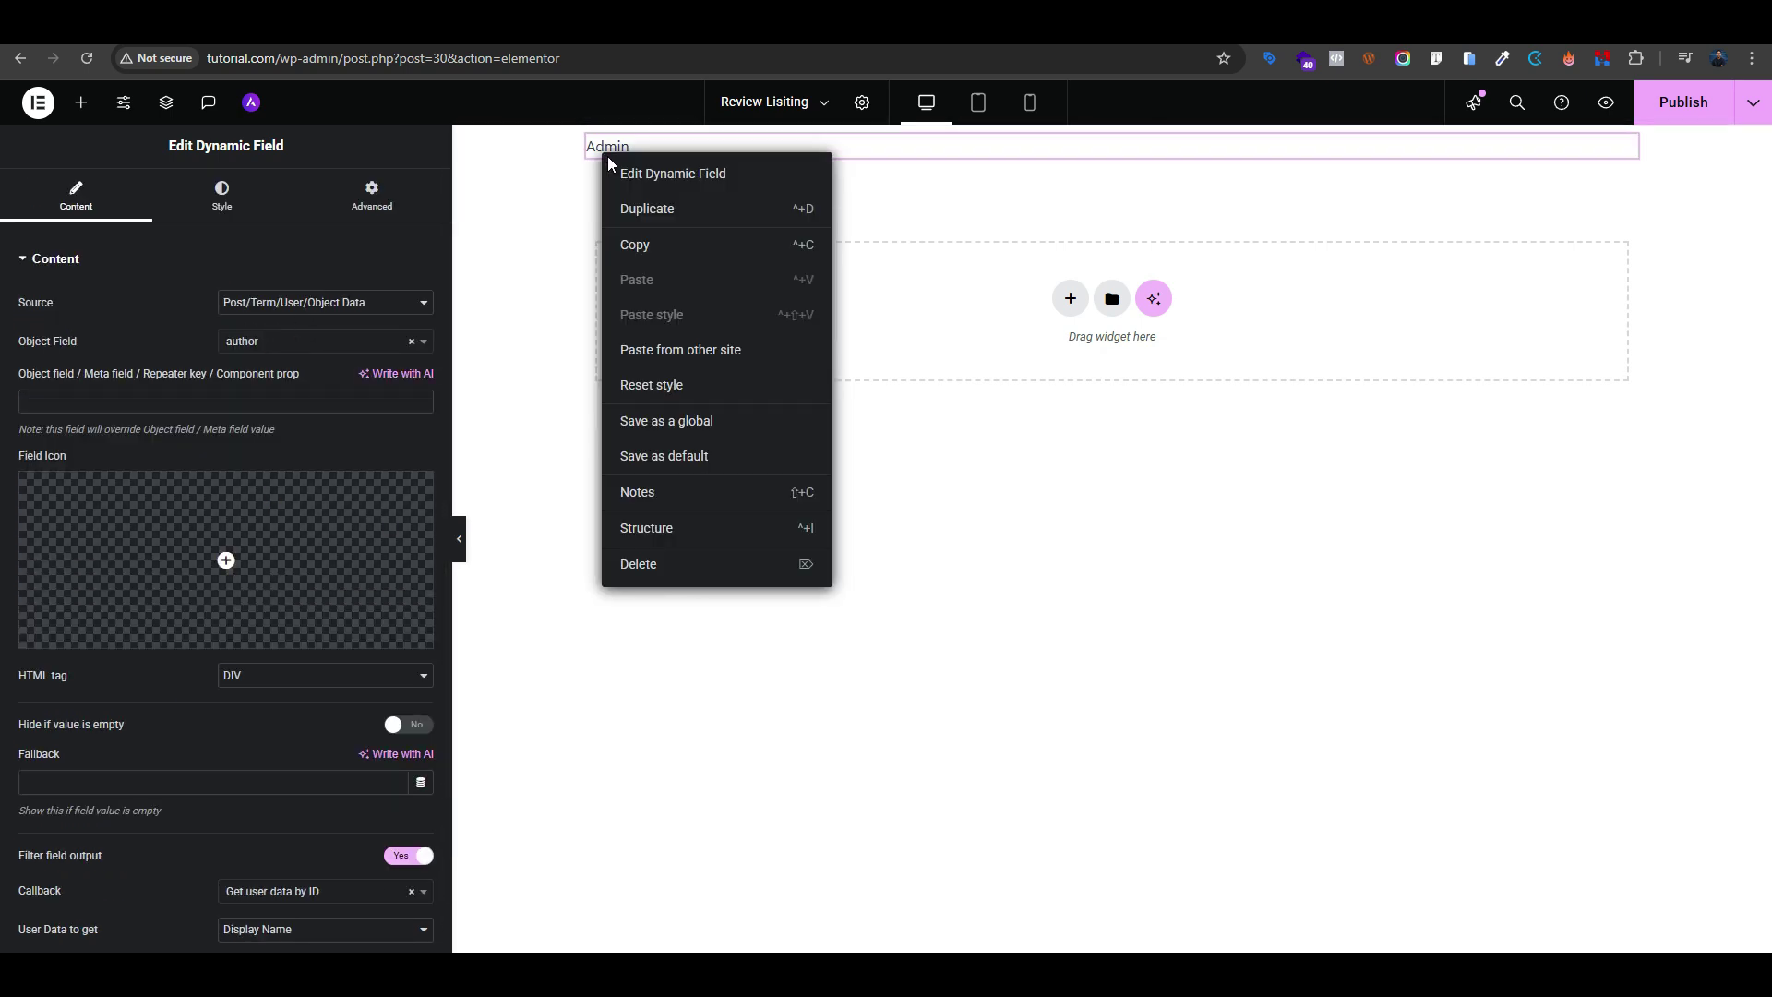
click(647, 209)
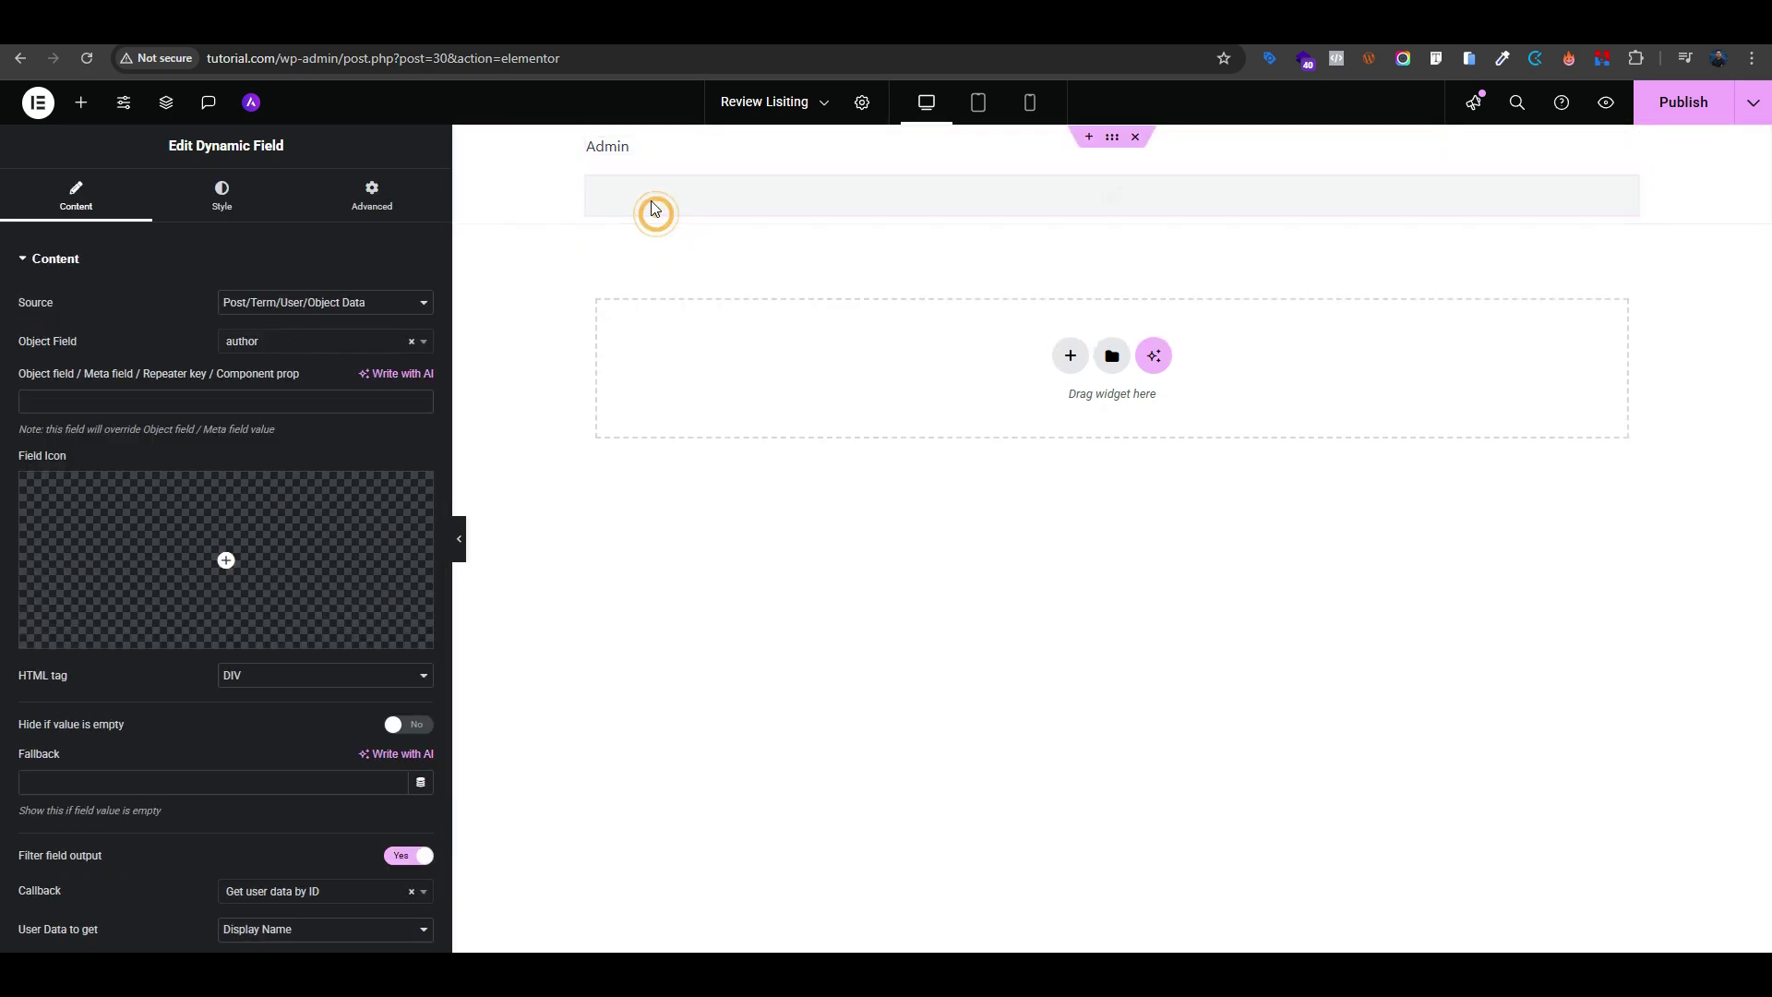
click(280, 341)
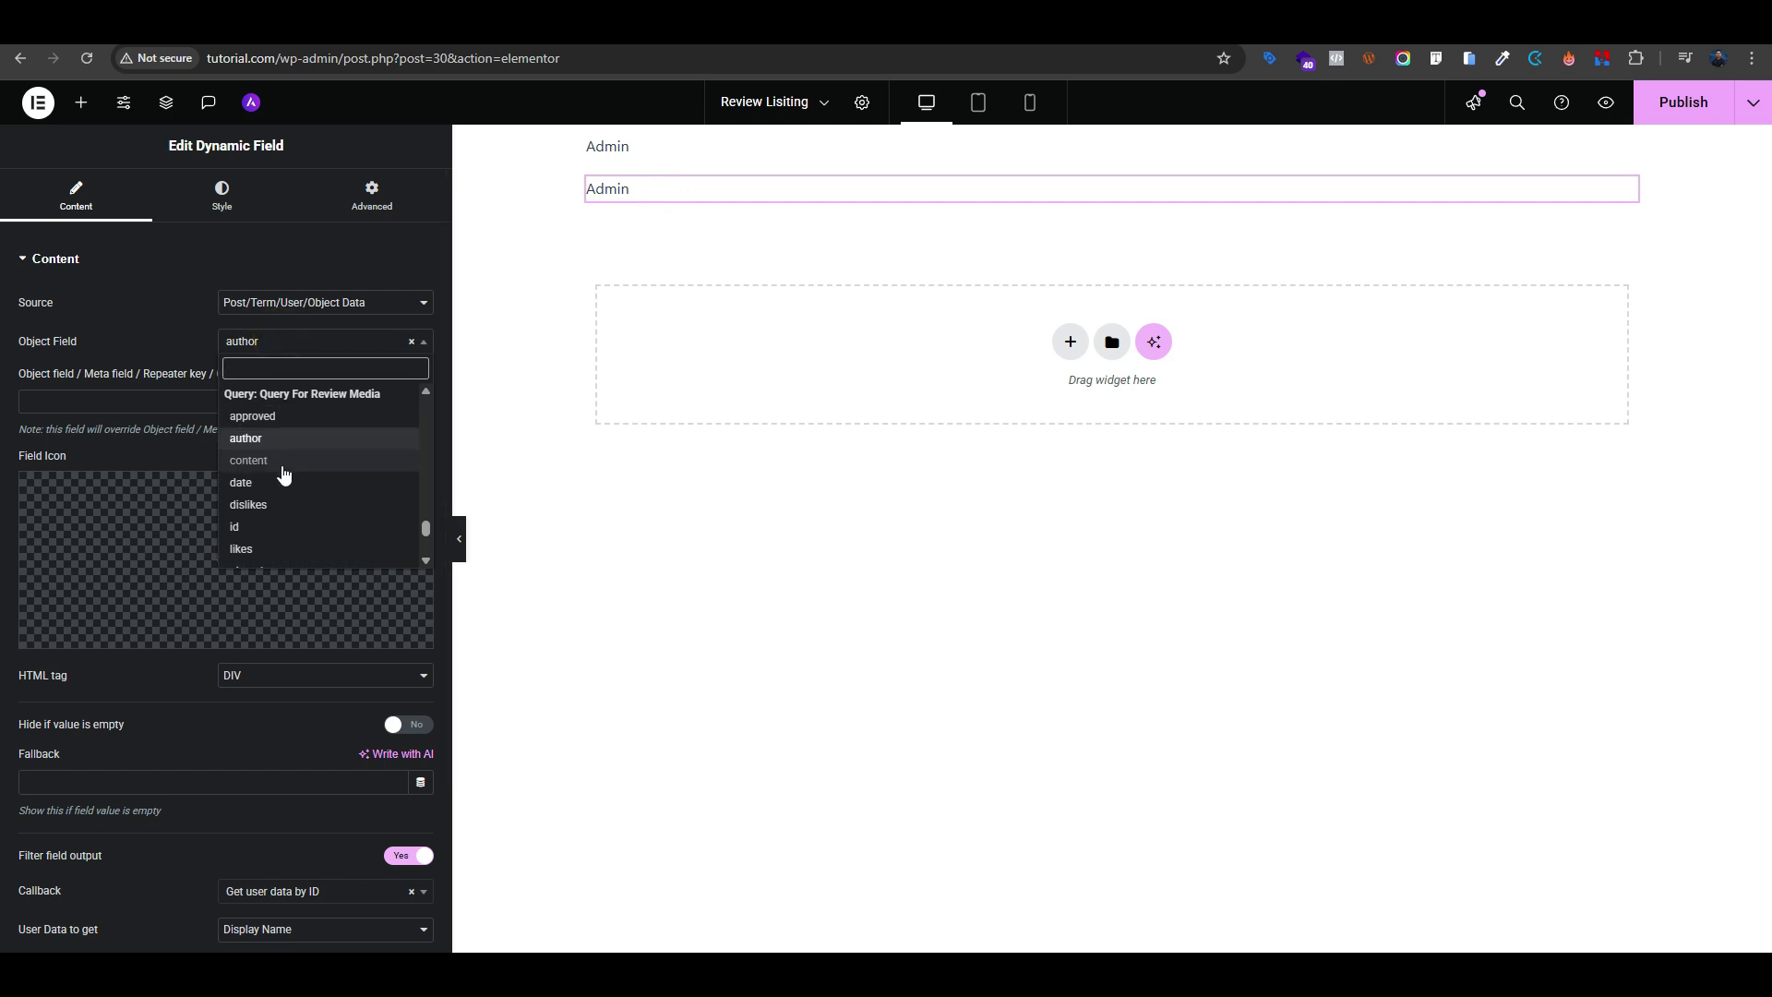
scroll(283, 474, down, 5)
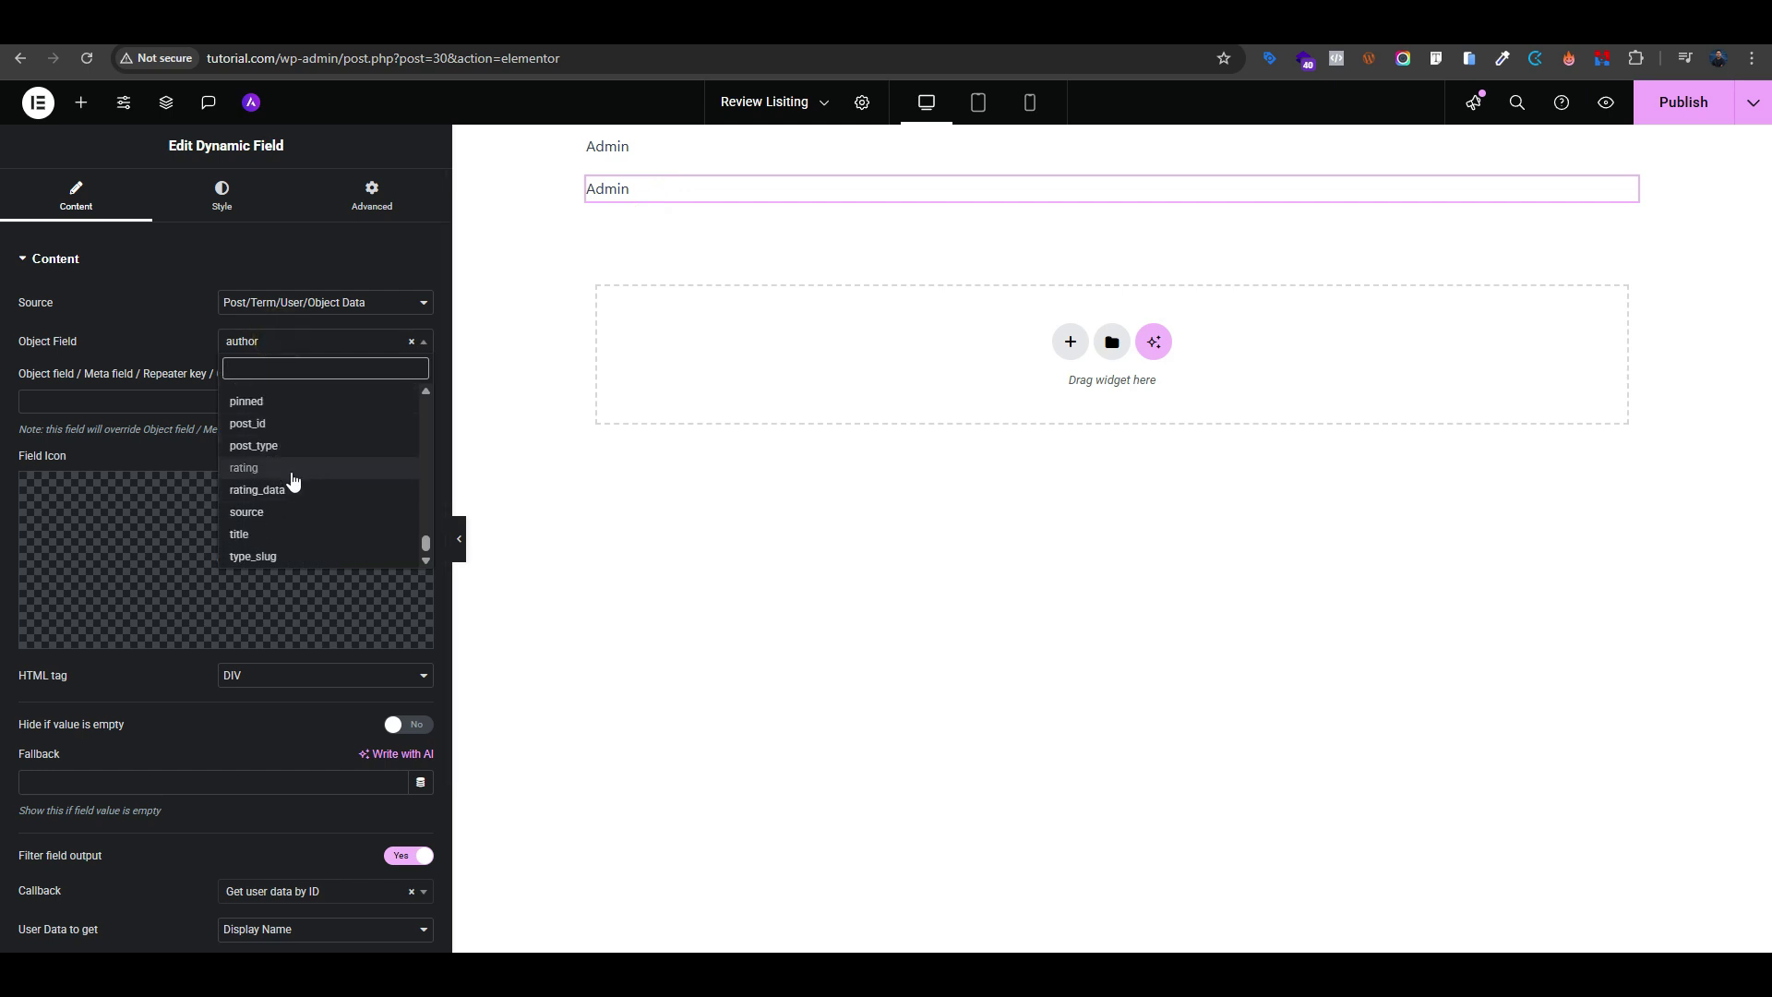
click(258, 533)
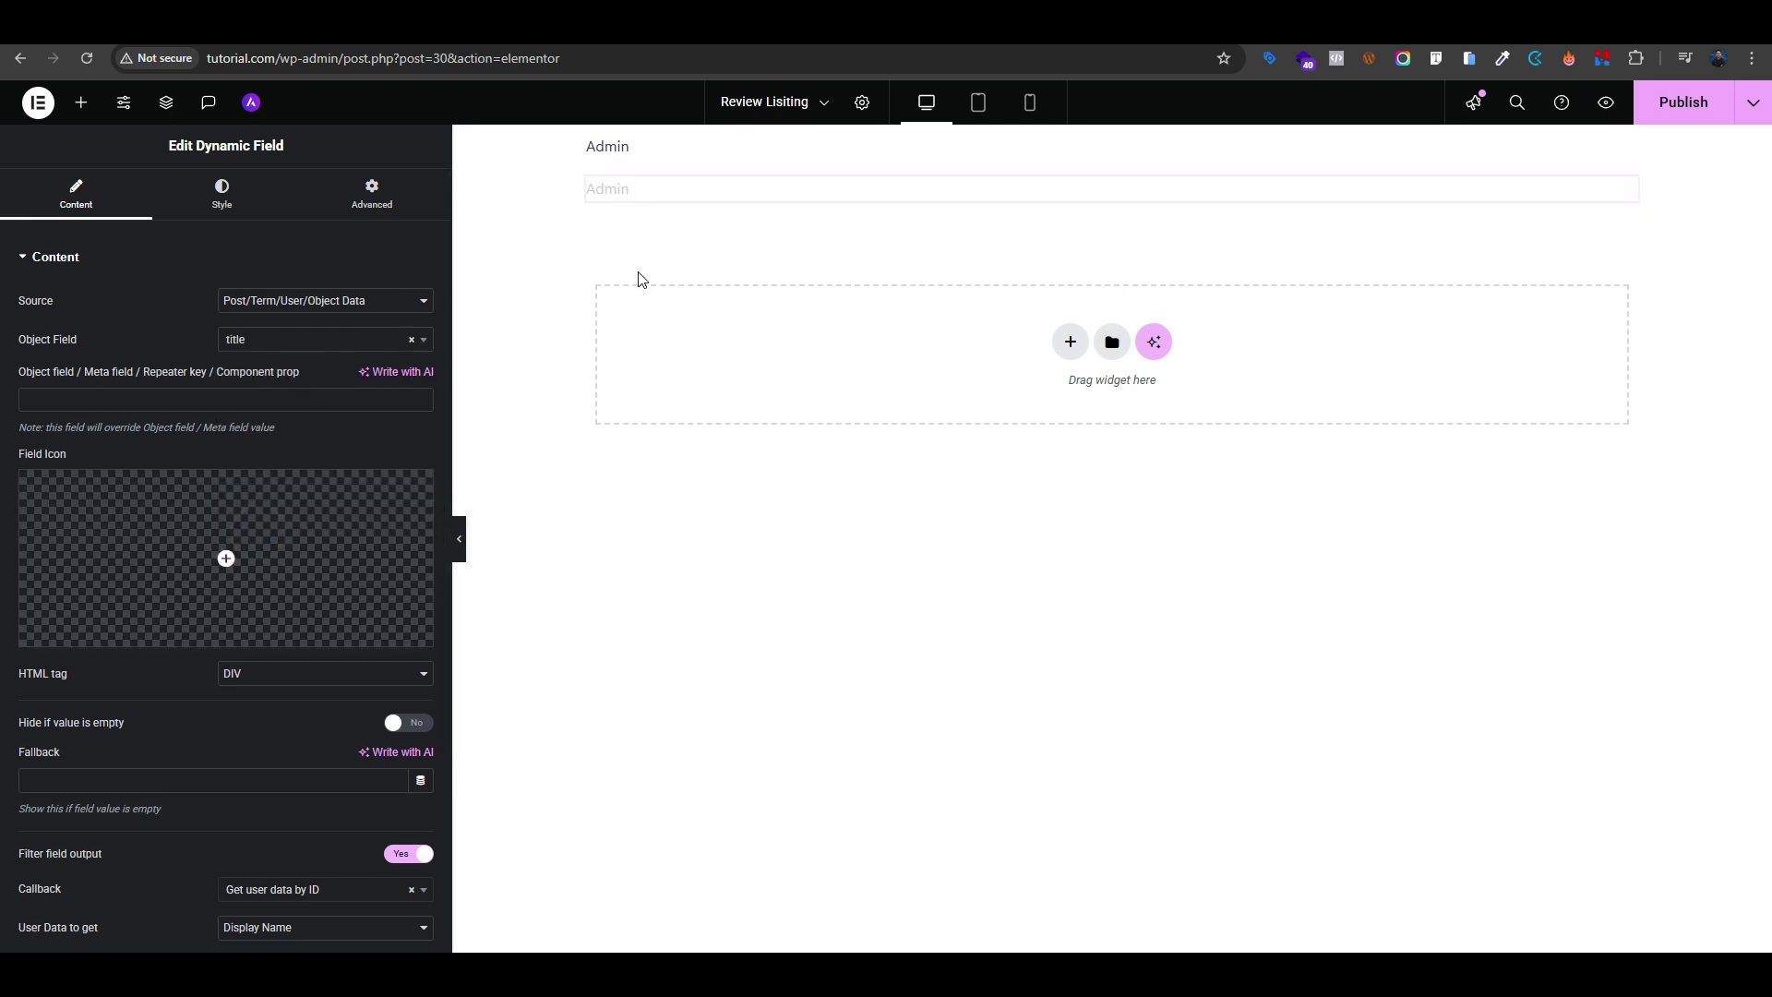
scroll(379, 783, down, 2)
click(407, 640)
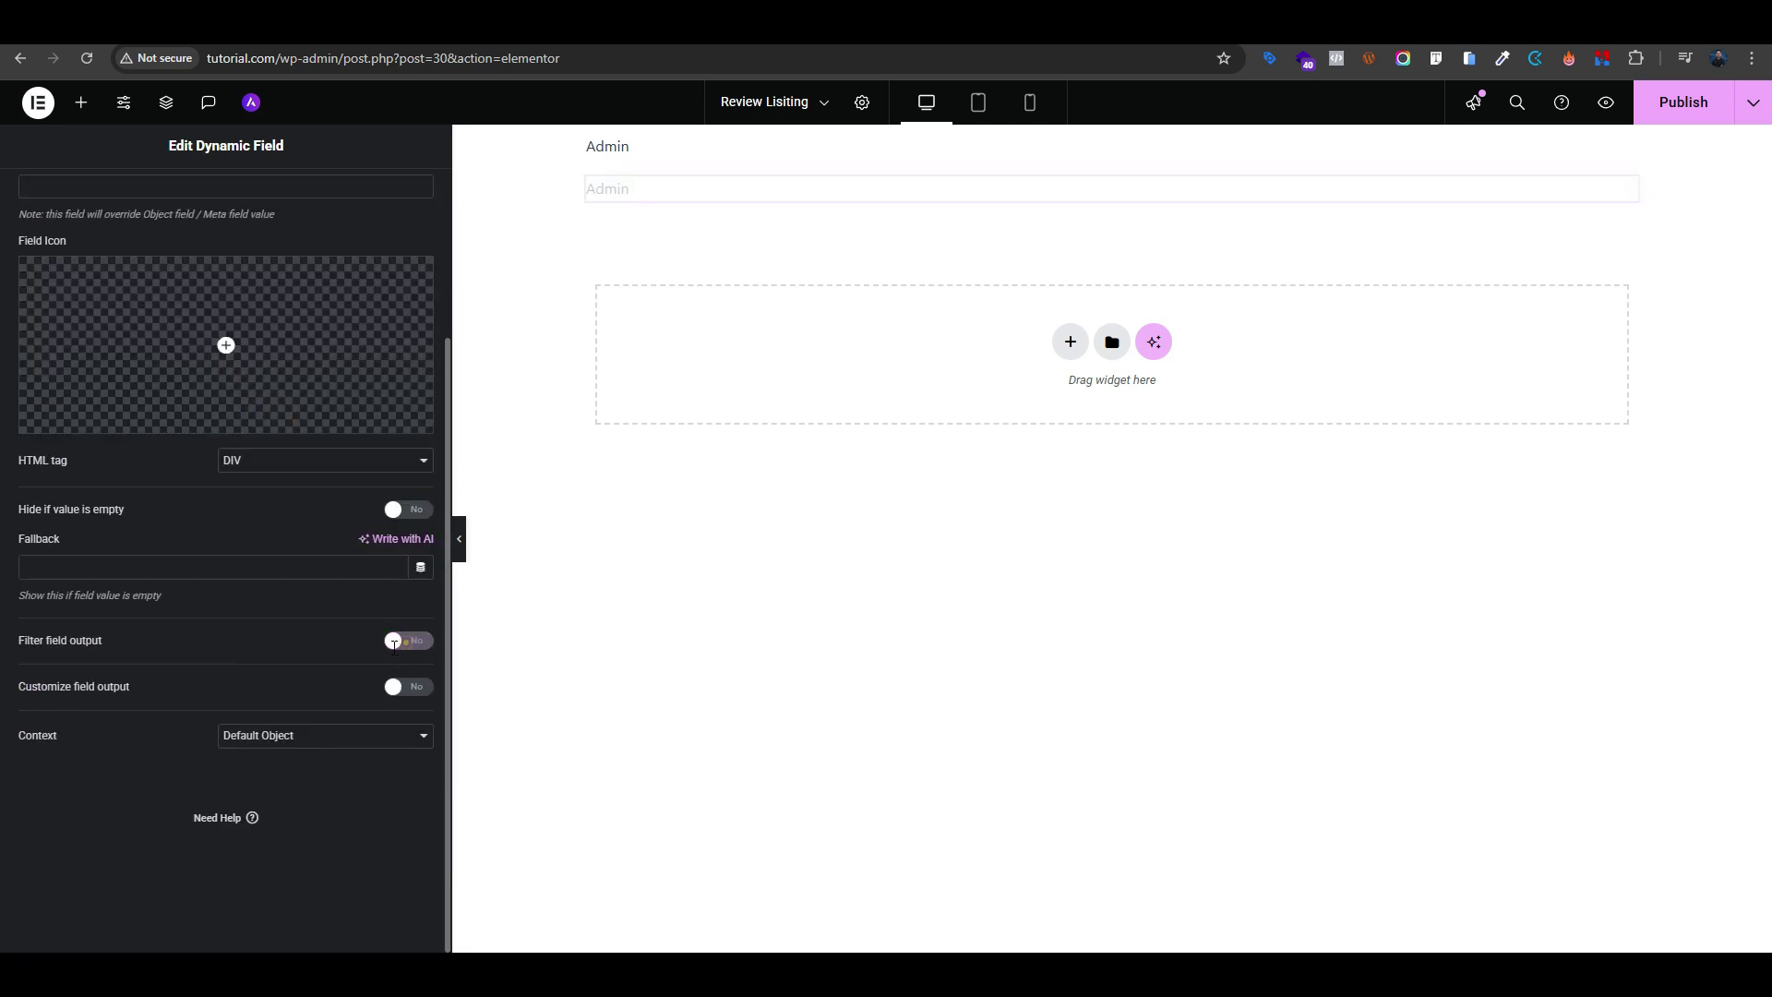
scroll(344, 634, up, 2)
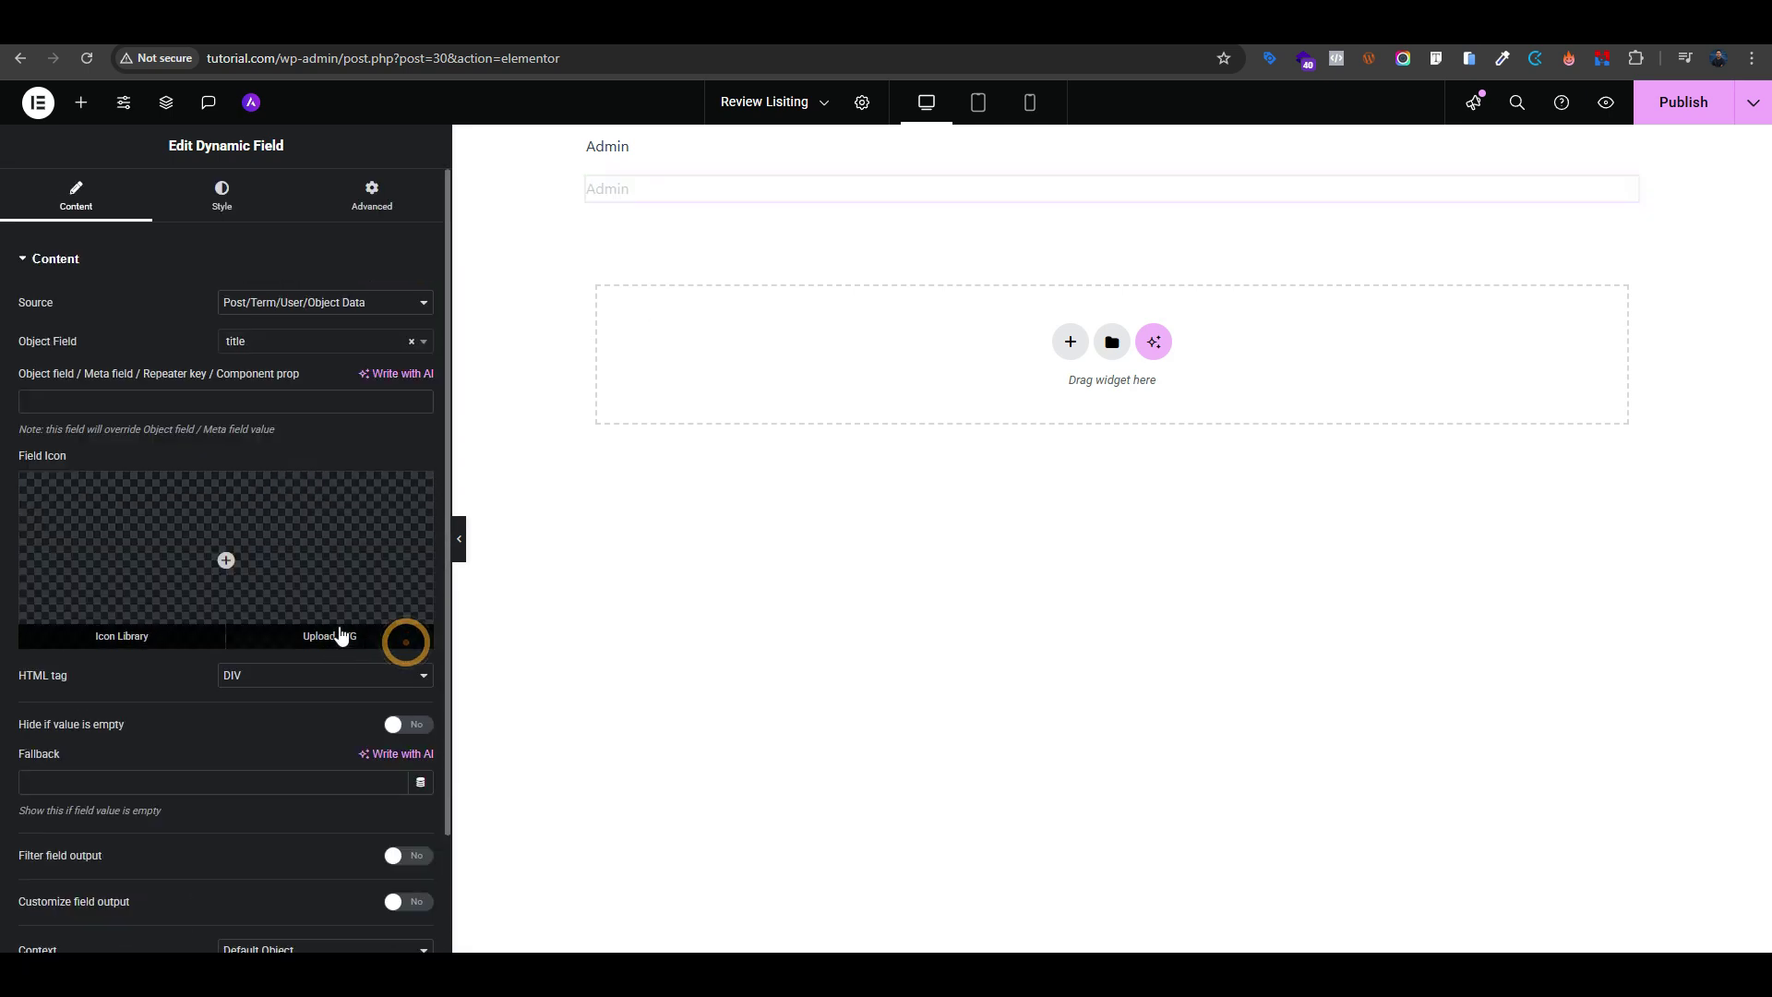
Duplicate the title field and set the copy's object field to content from Query For Review Media
right_click(638, 195)
click(688, 245)
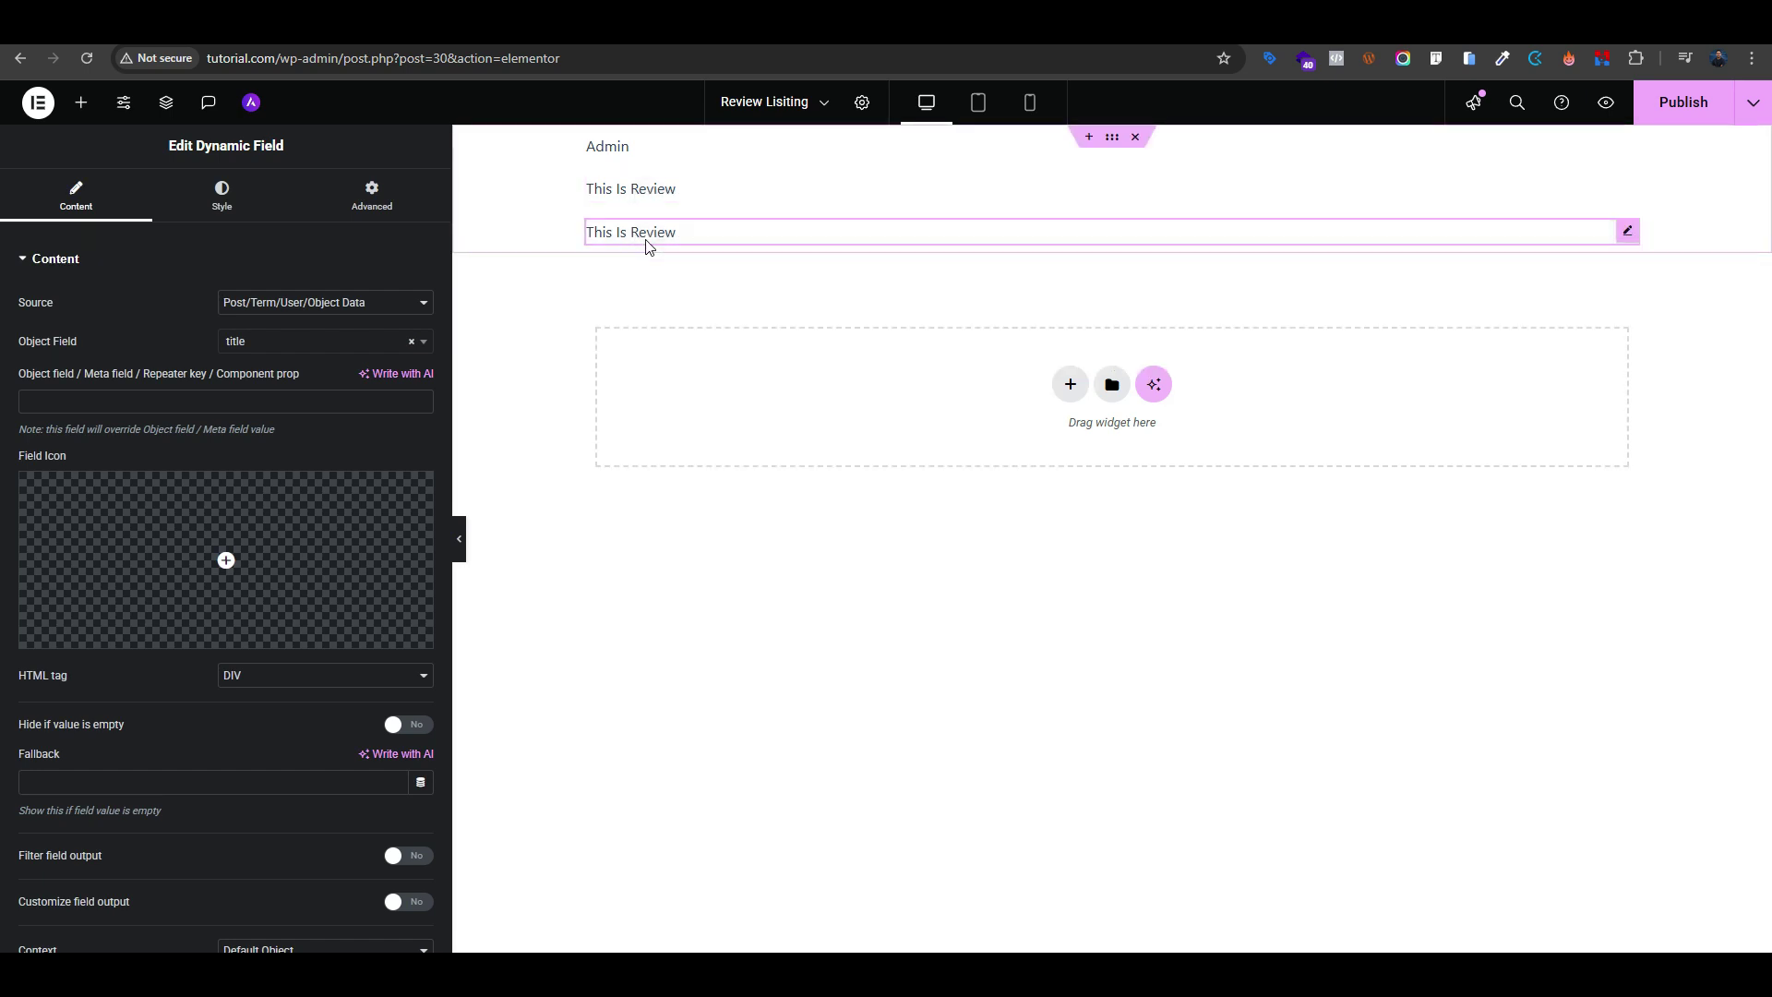
click(644, 238)
click(277, 342)
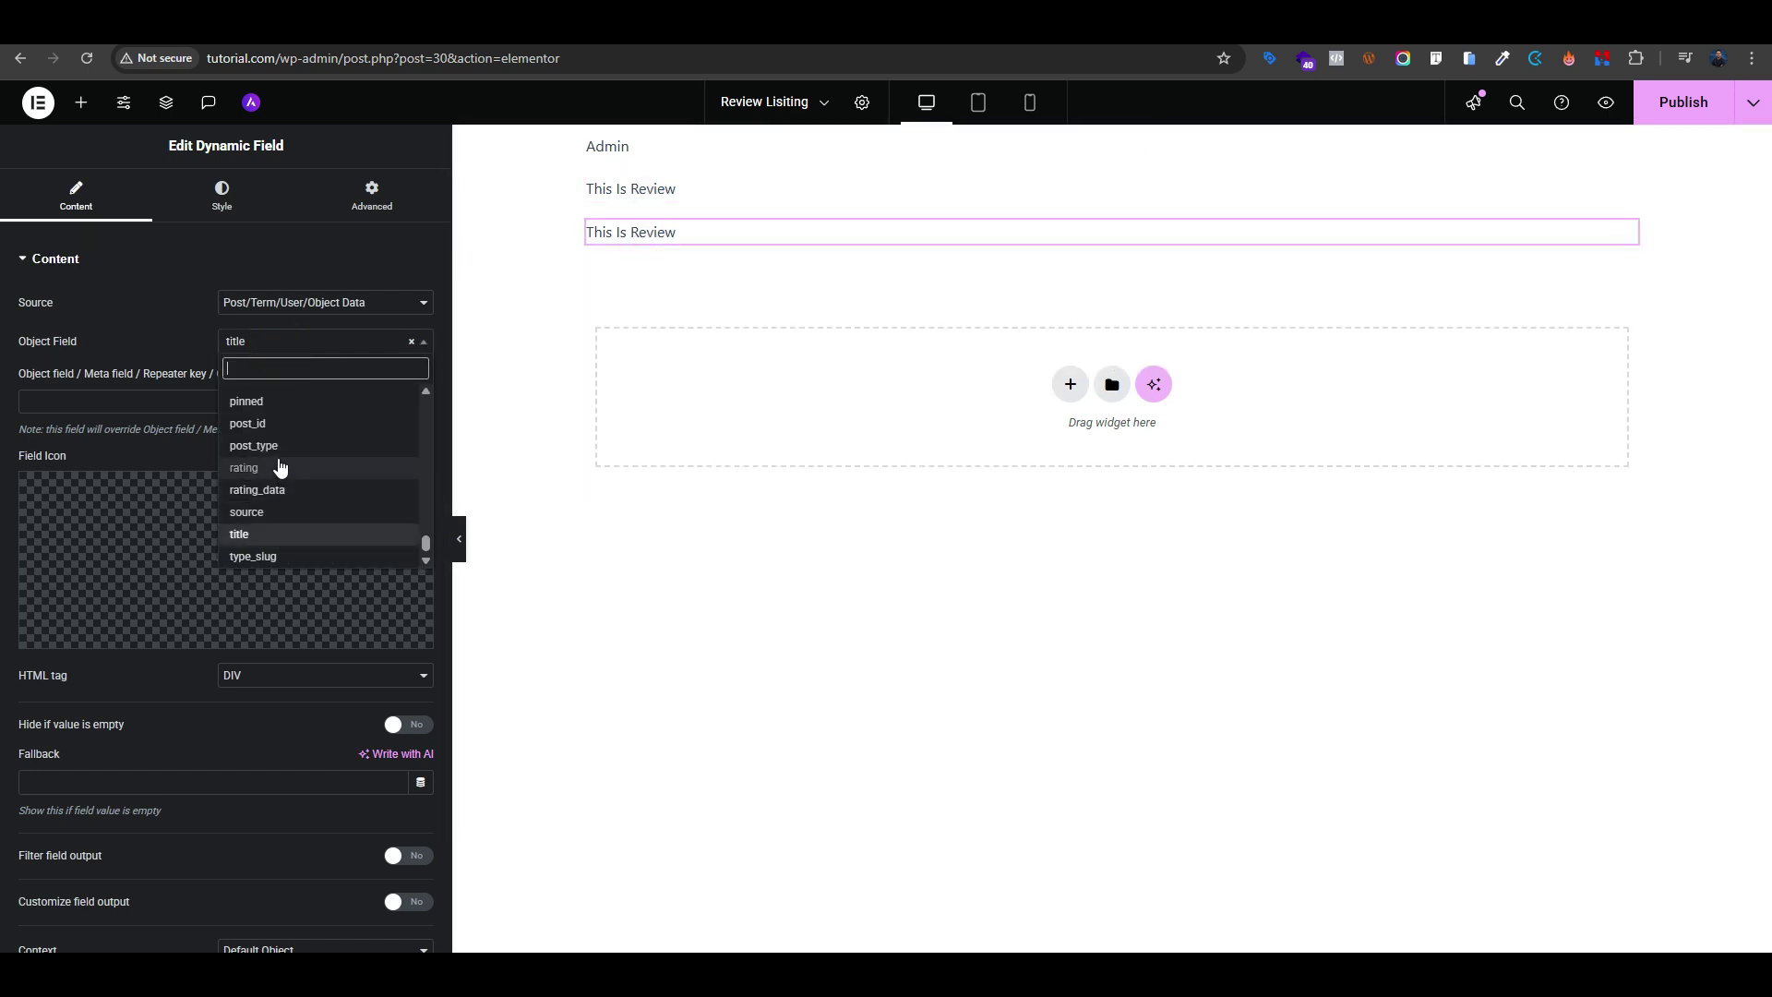
scroll(263, 470, up, 3)
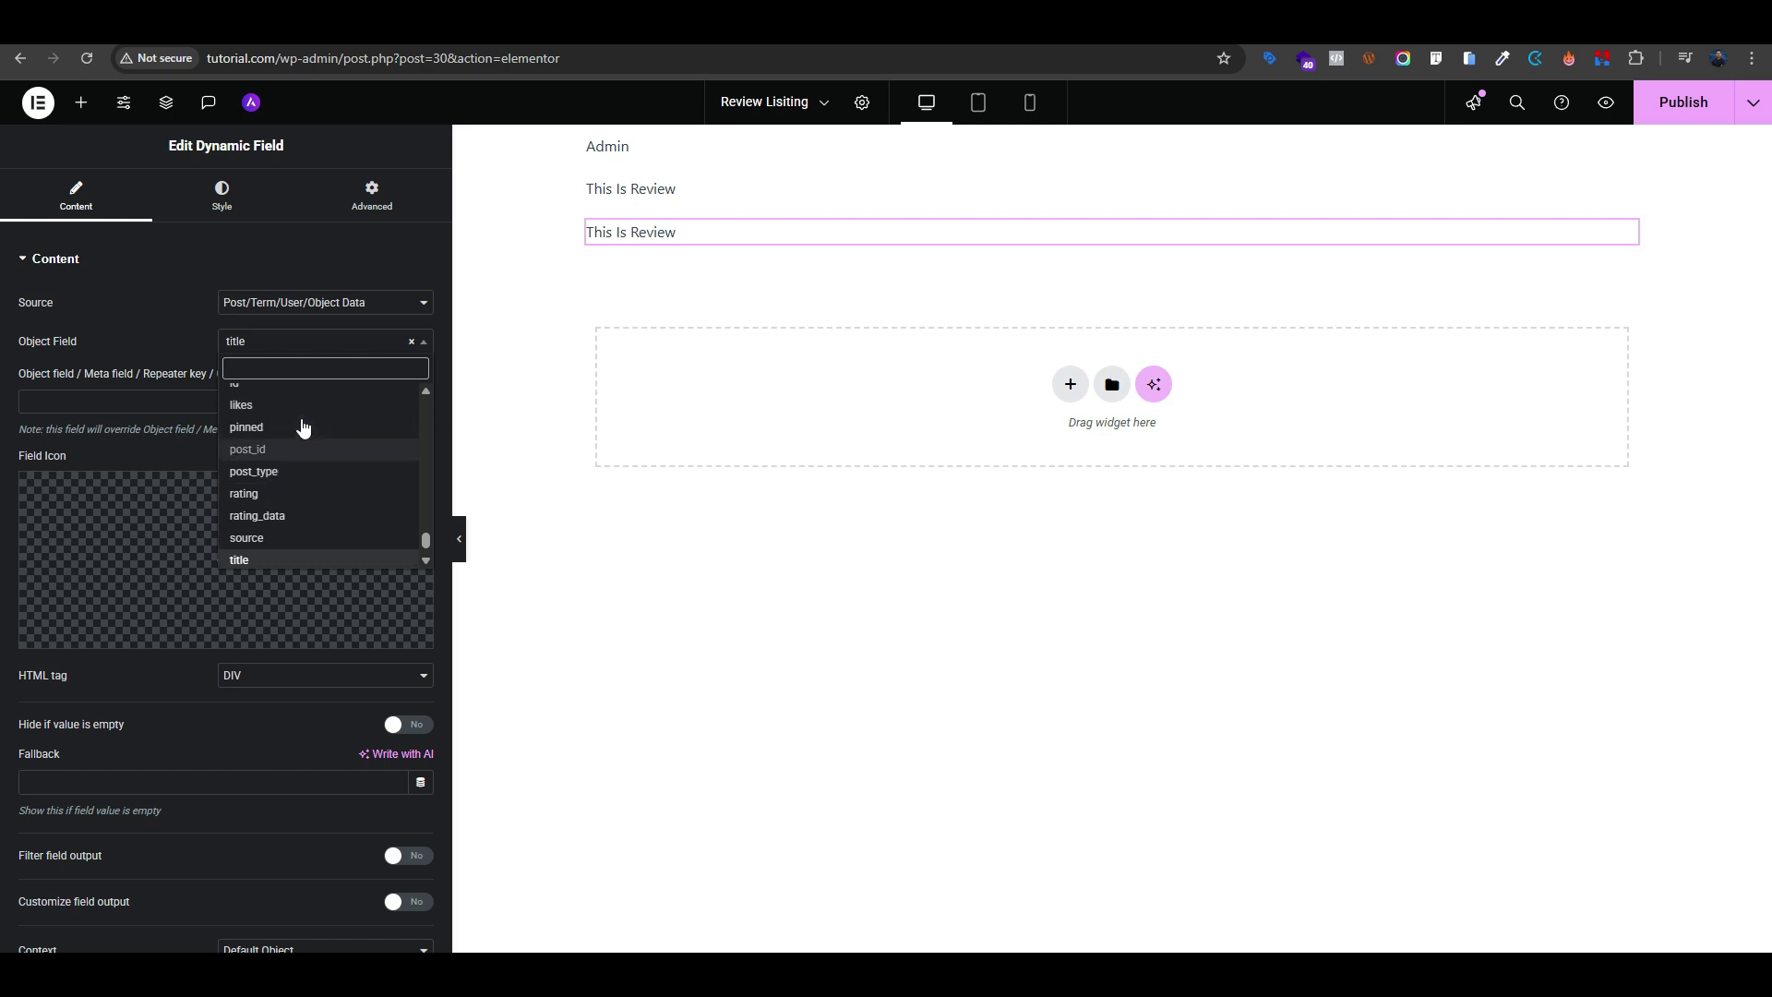
scroll(258, 471, up, 5)
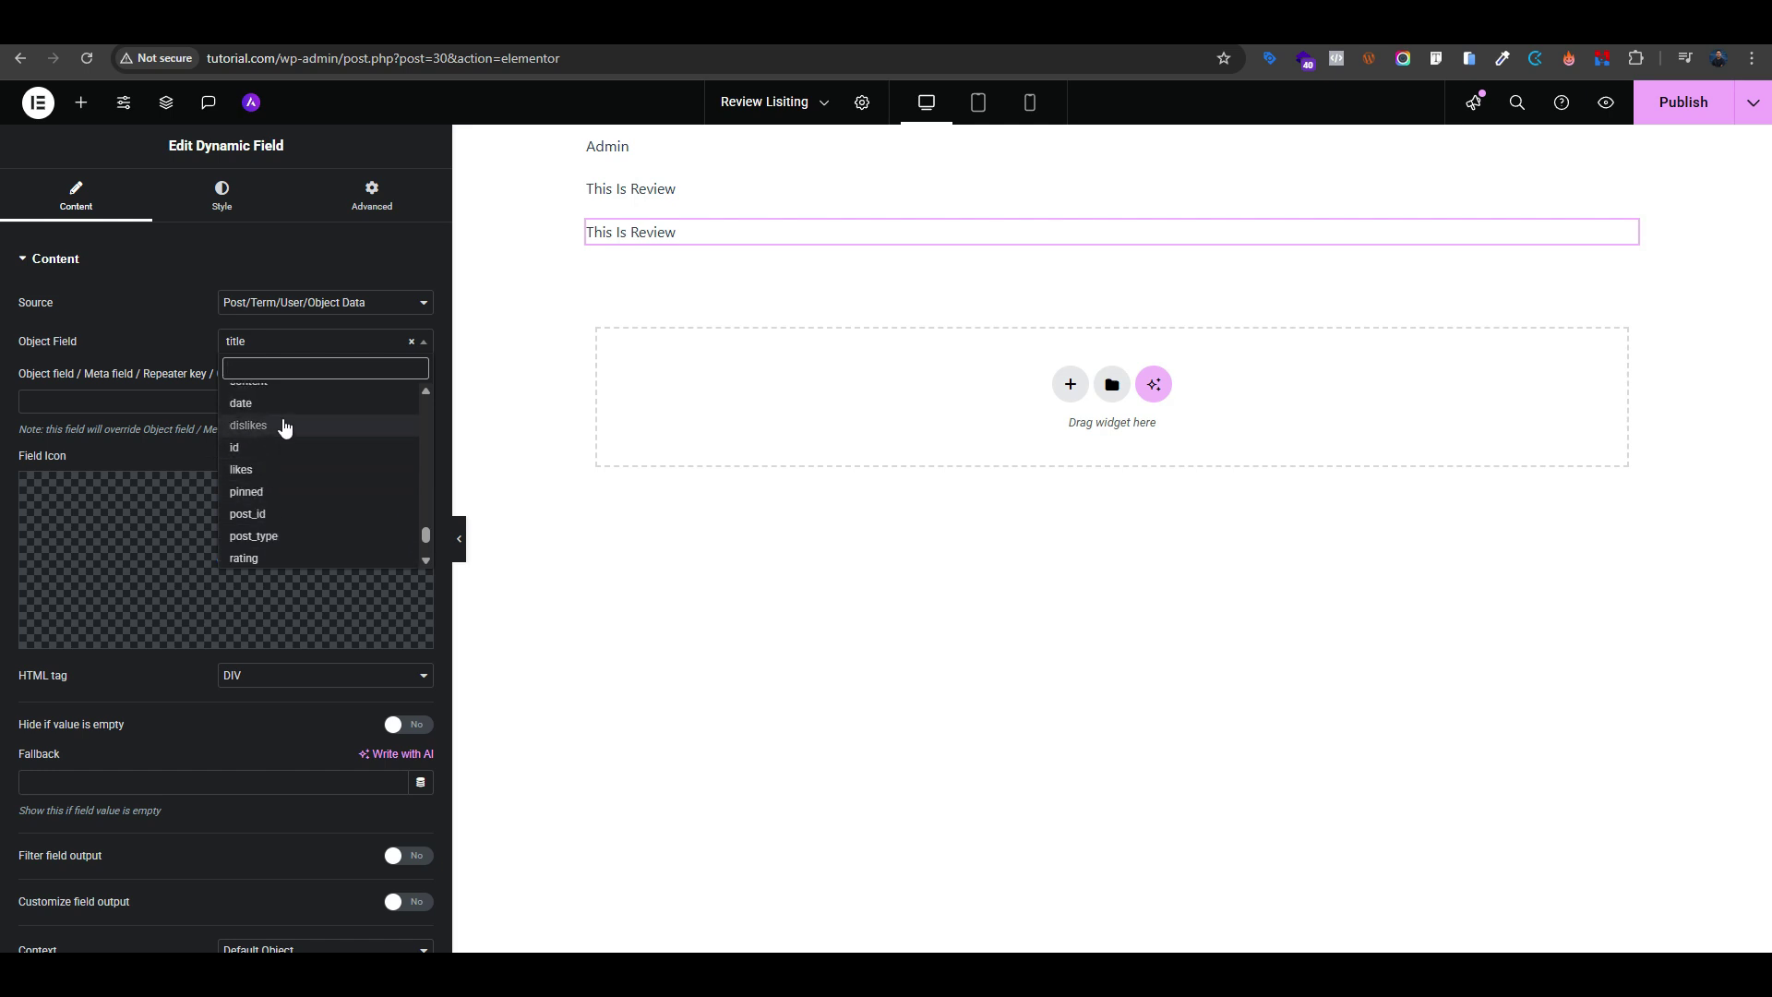
scroll(268, 507, down, 2)
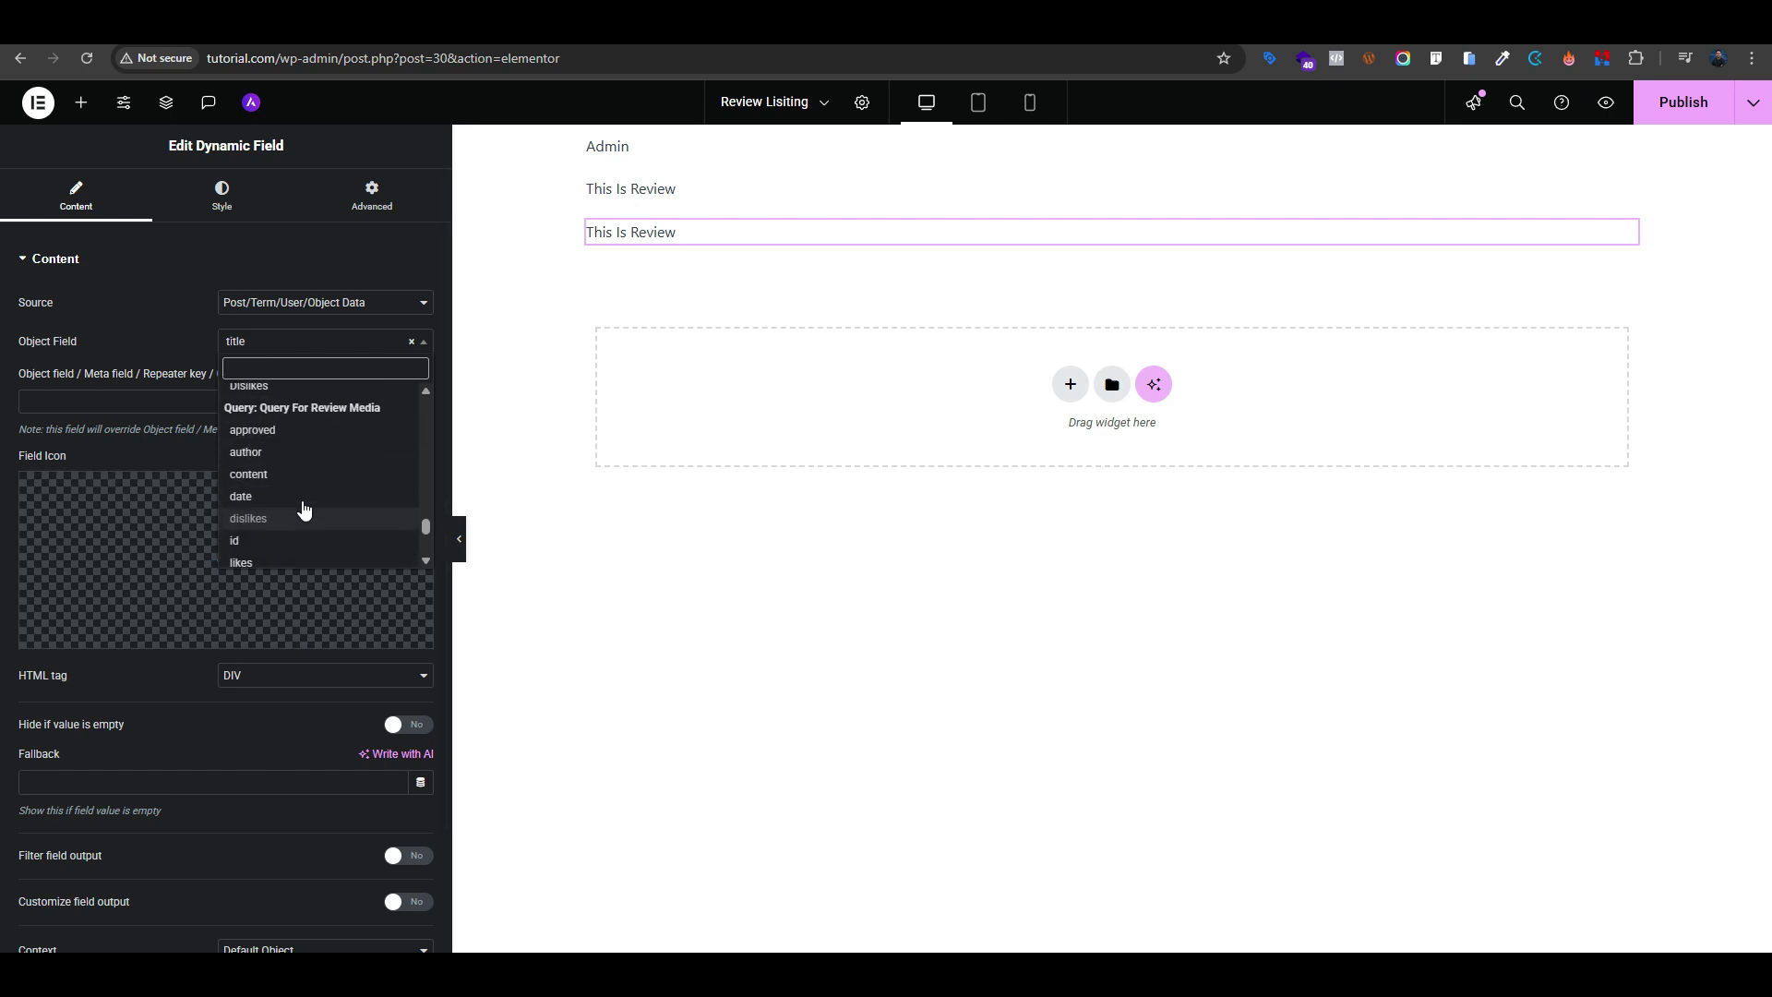
click(280, 474)
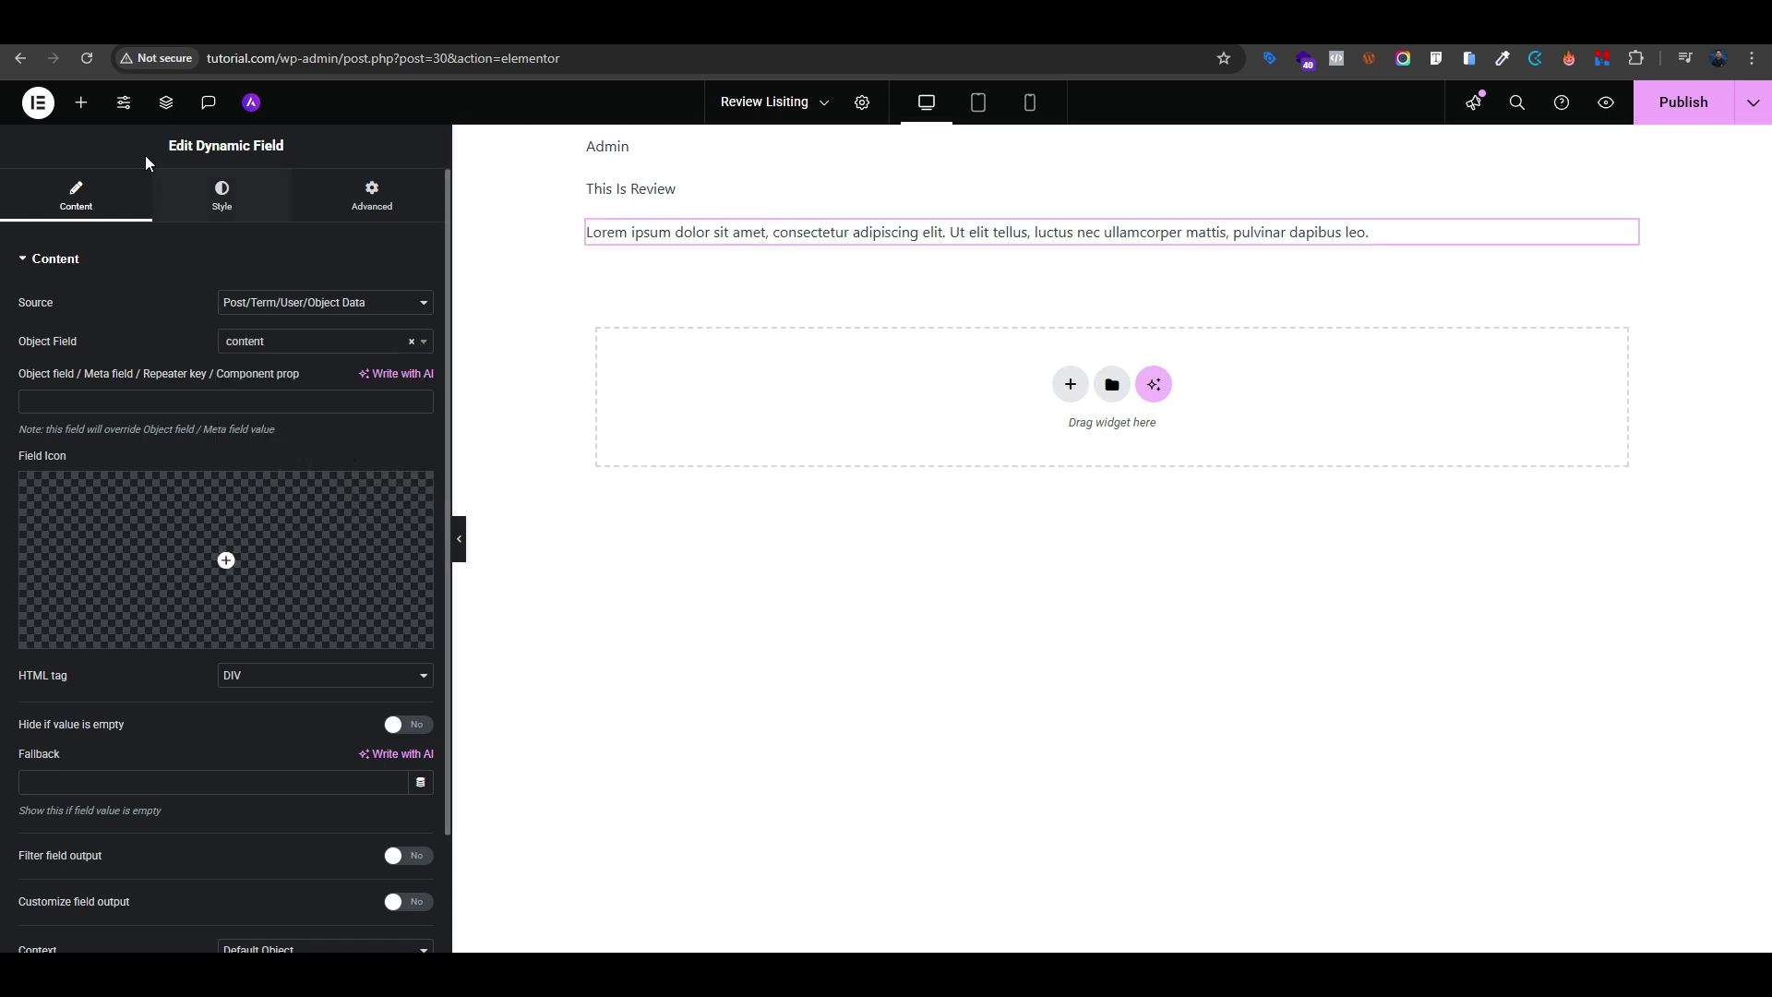
Duplicate the content field, clear the copy's object field, and enter media_url as its overriding field key
right_click(727, 238)
click(775, 288)
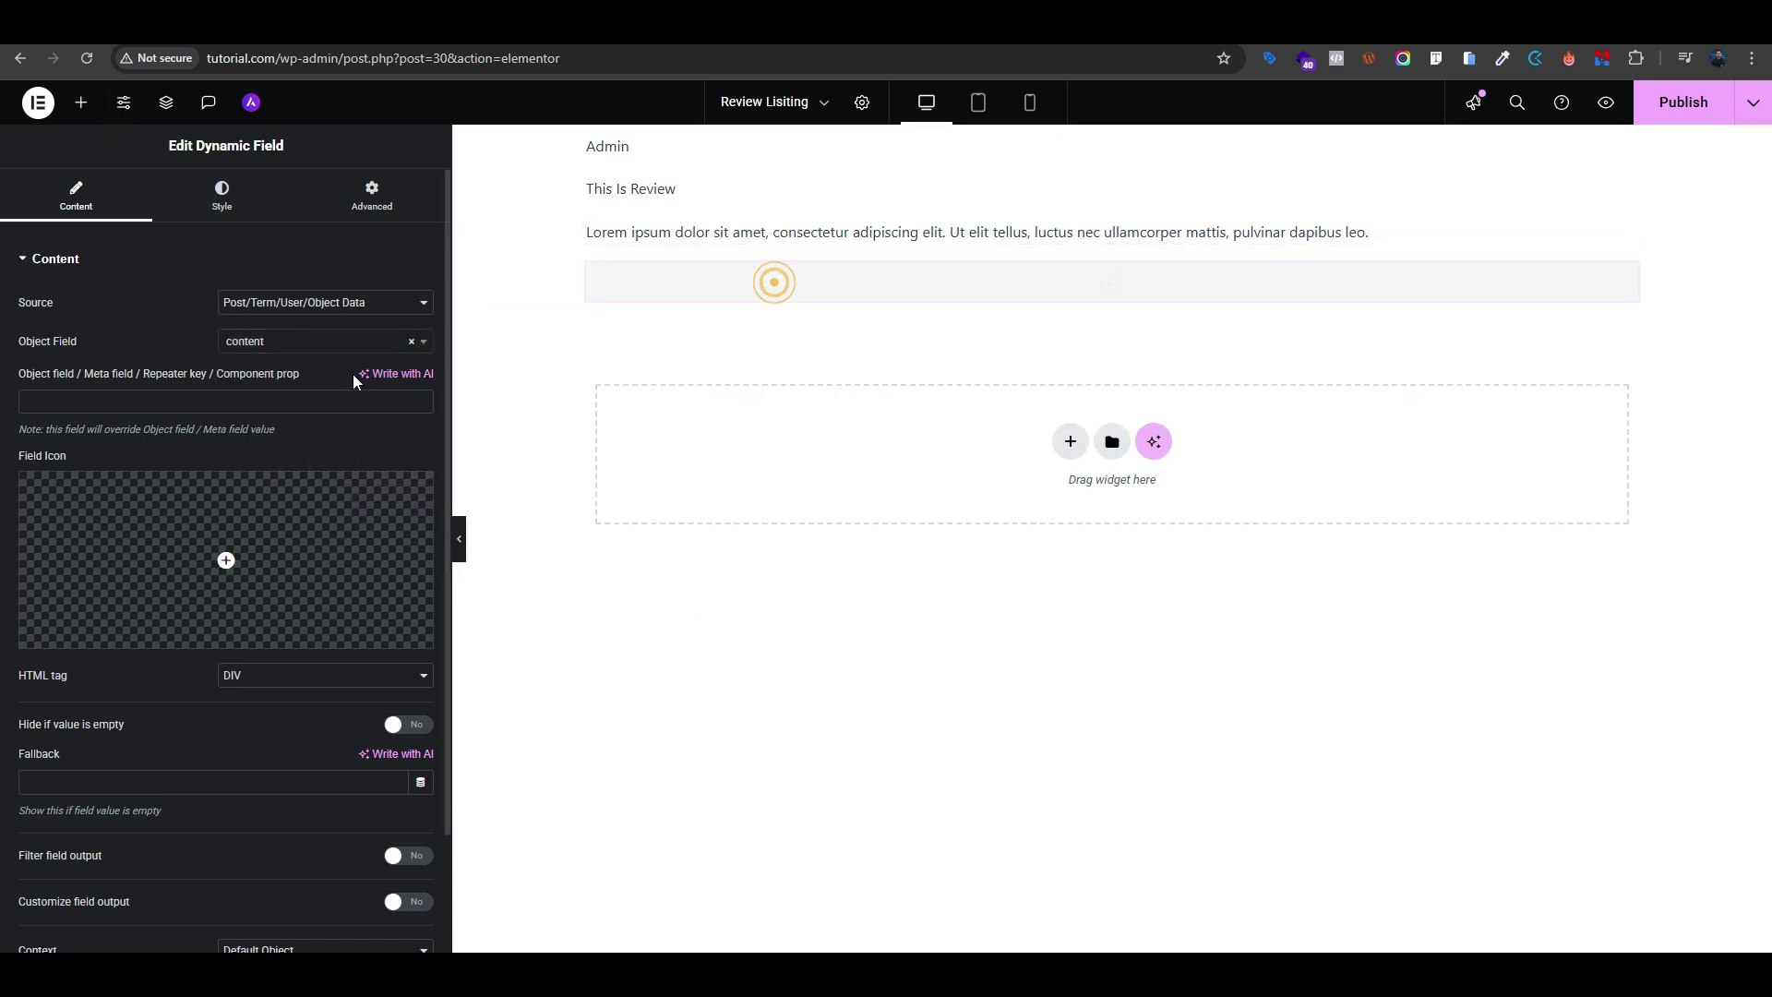
click(412, 342)
click(150, 449)
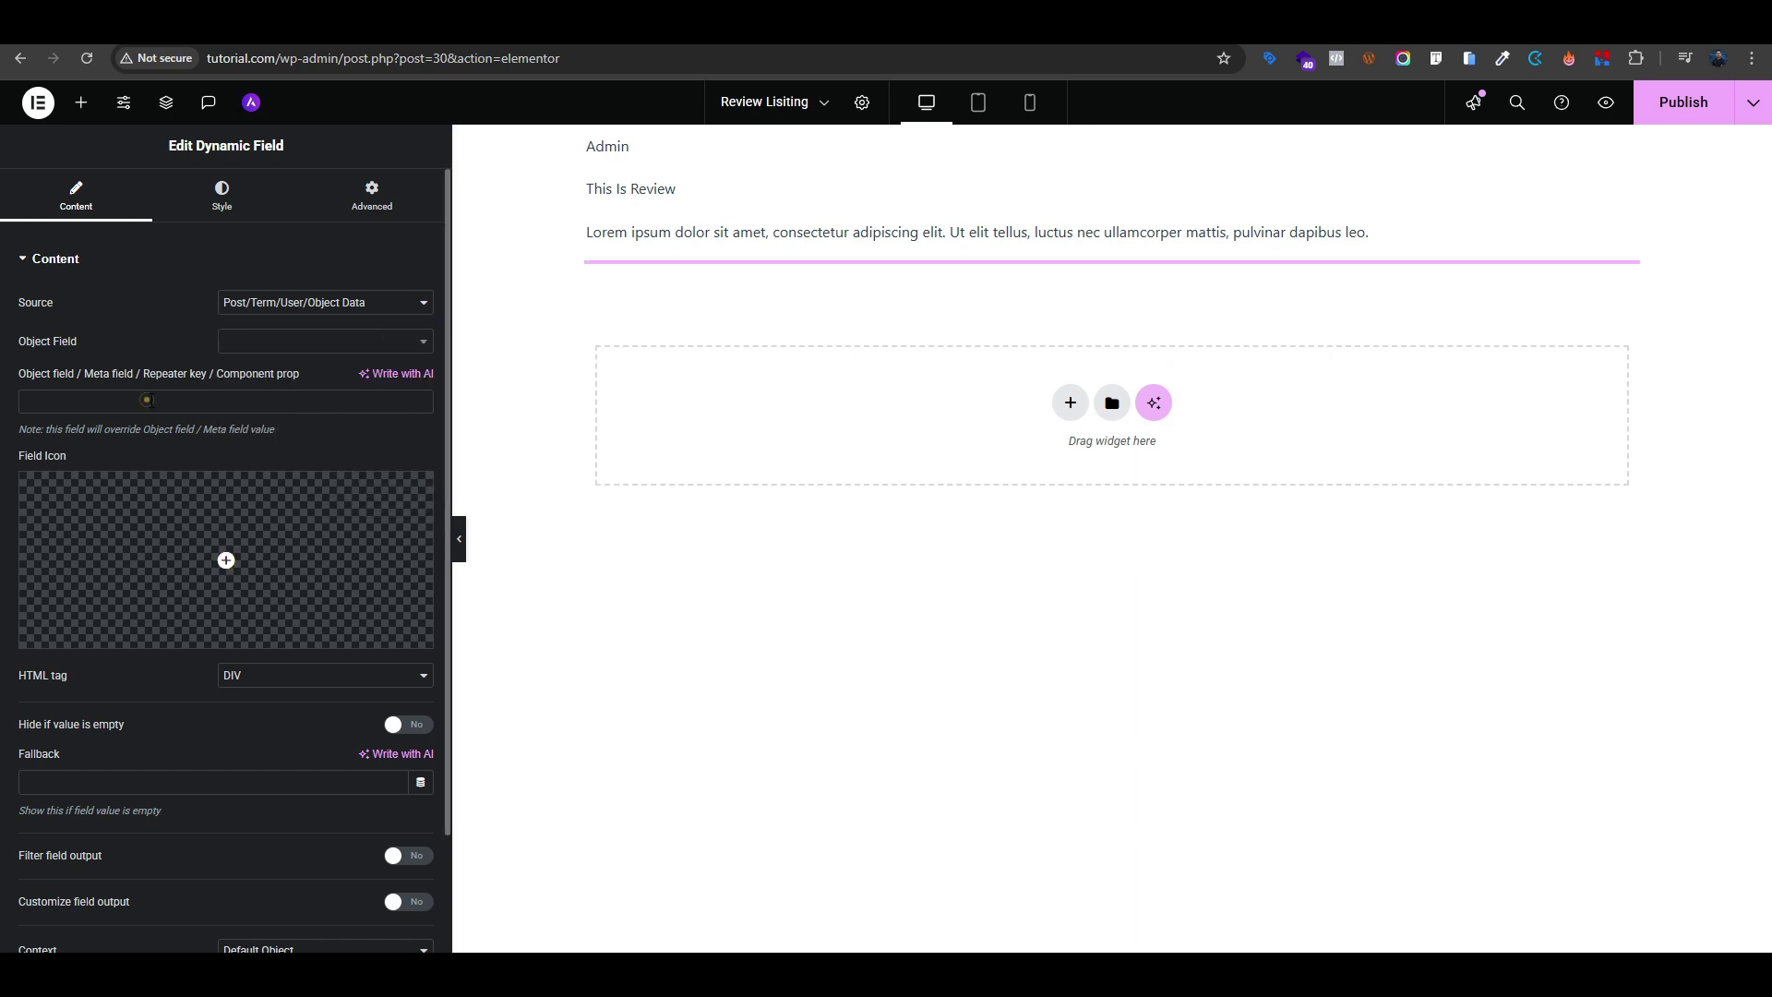
click(147, 400)
text(media_url)
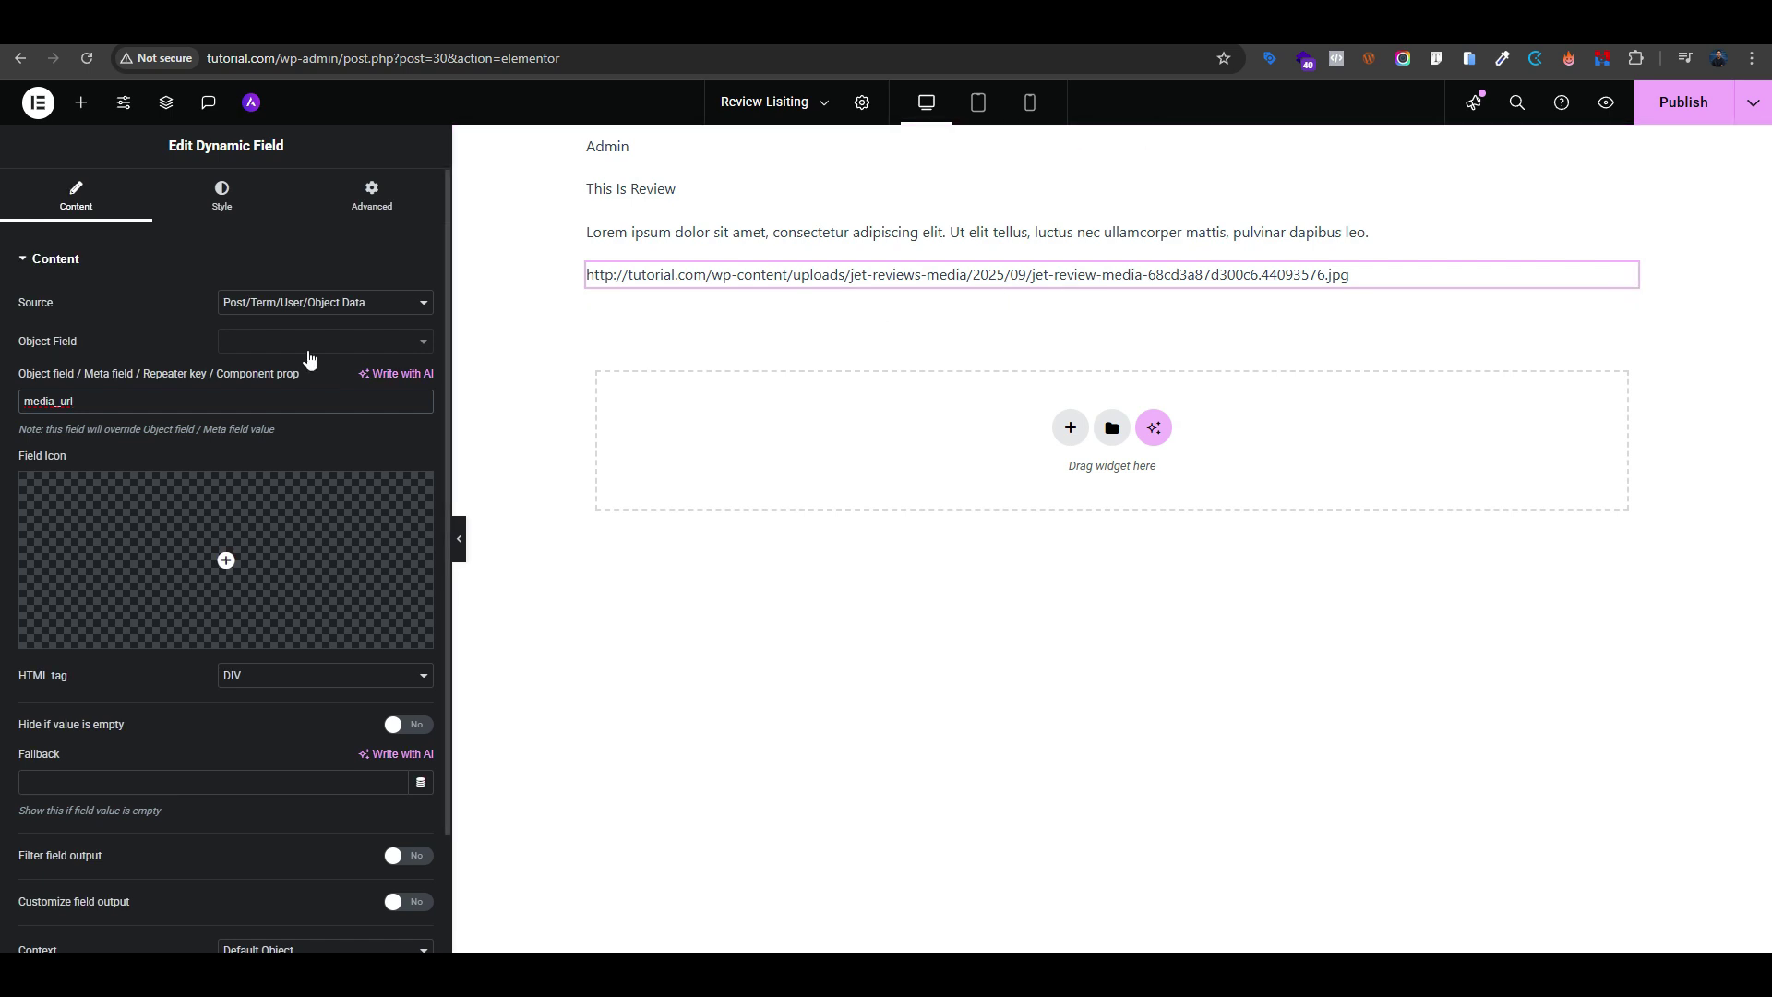
Set the media_url field's source to Meta Data
click(355, 303)
click(300, 350)
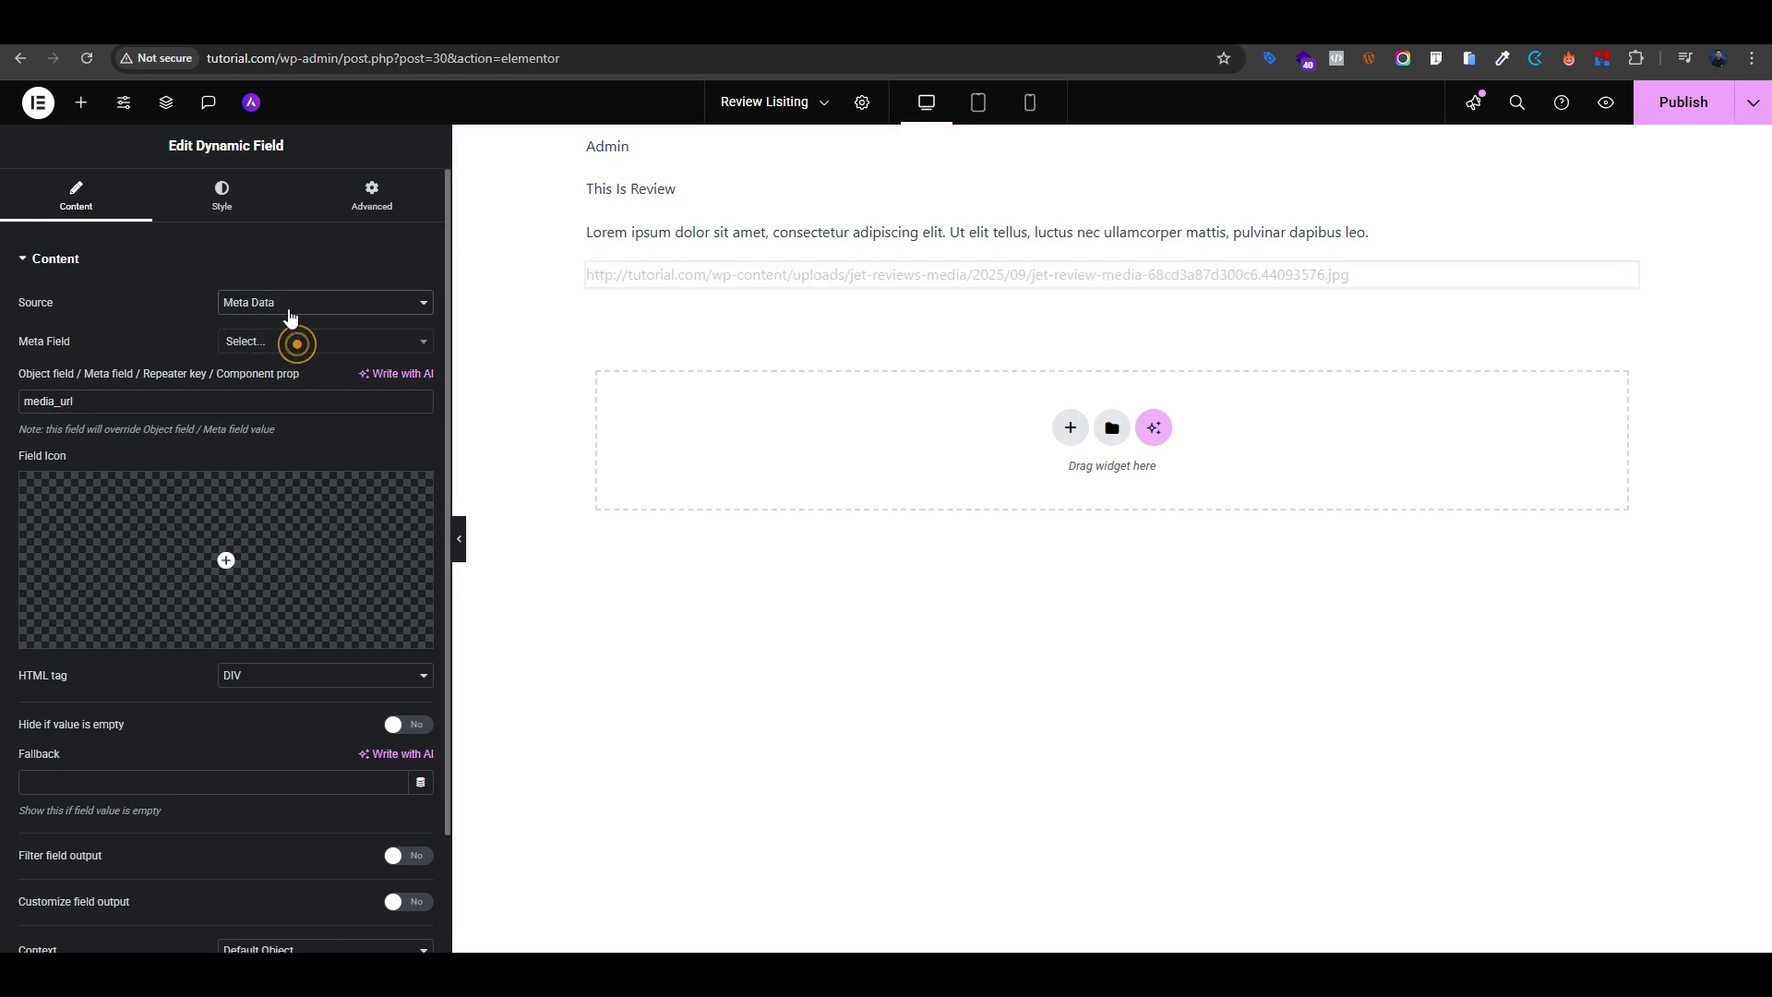
click(310, 303)
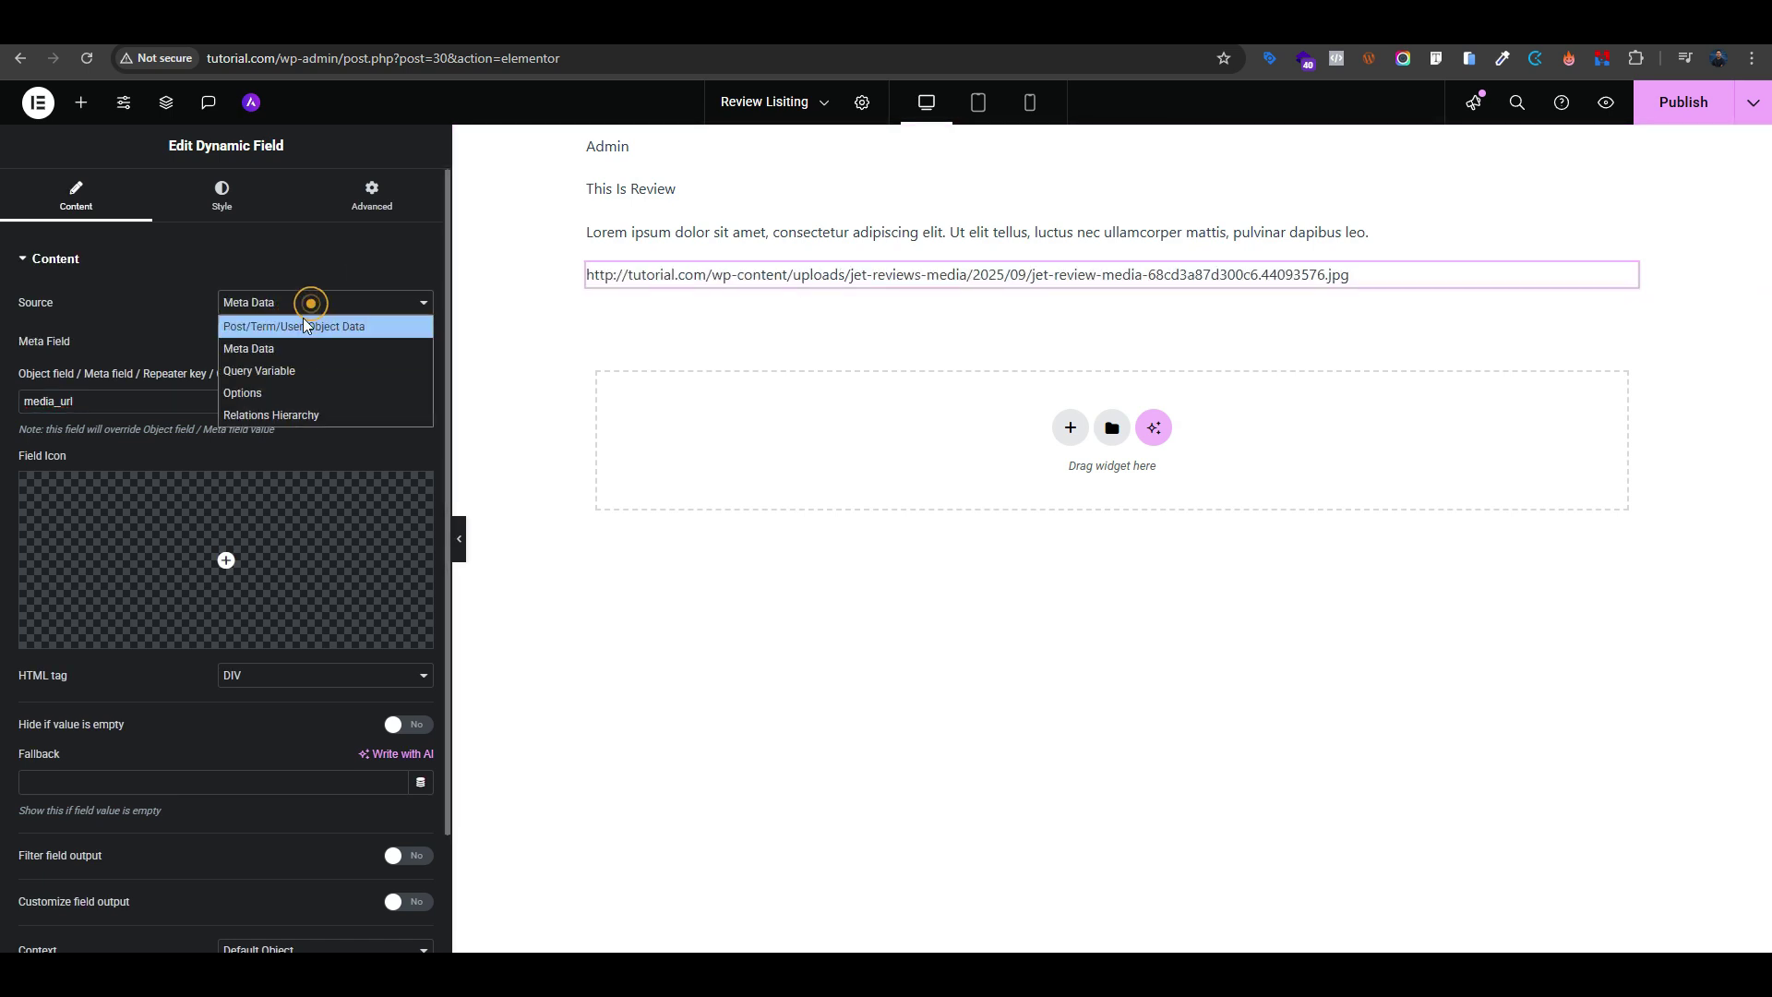
click(277, 343)
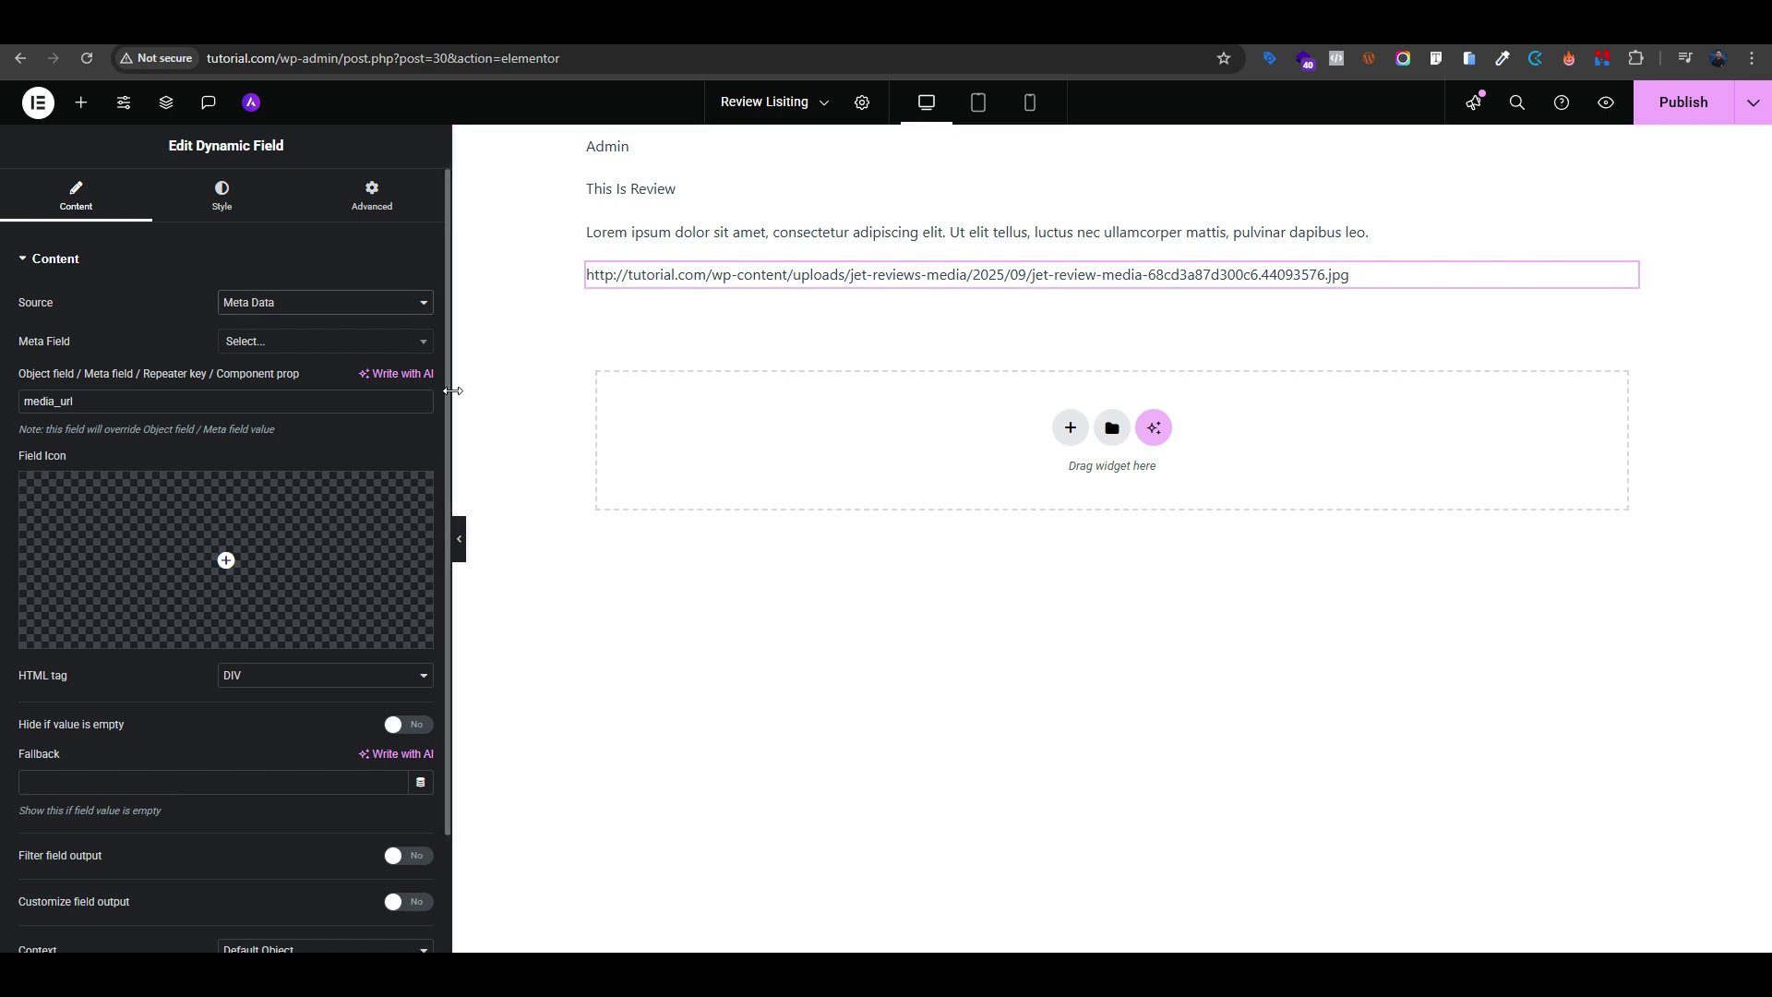
Enable customized output for the media_url field and set its format to <img src="%s"/>
scroll(178, 430, down, 2)
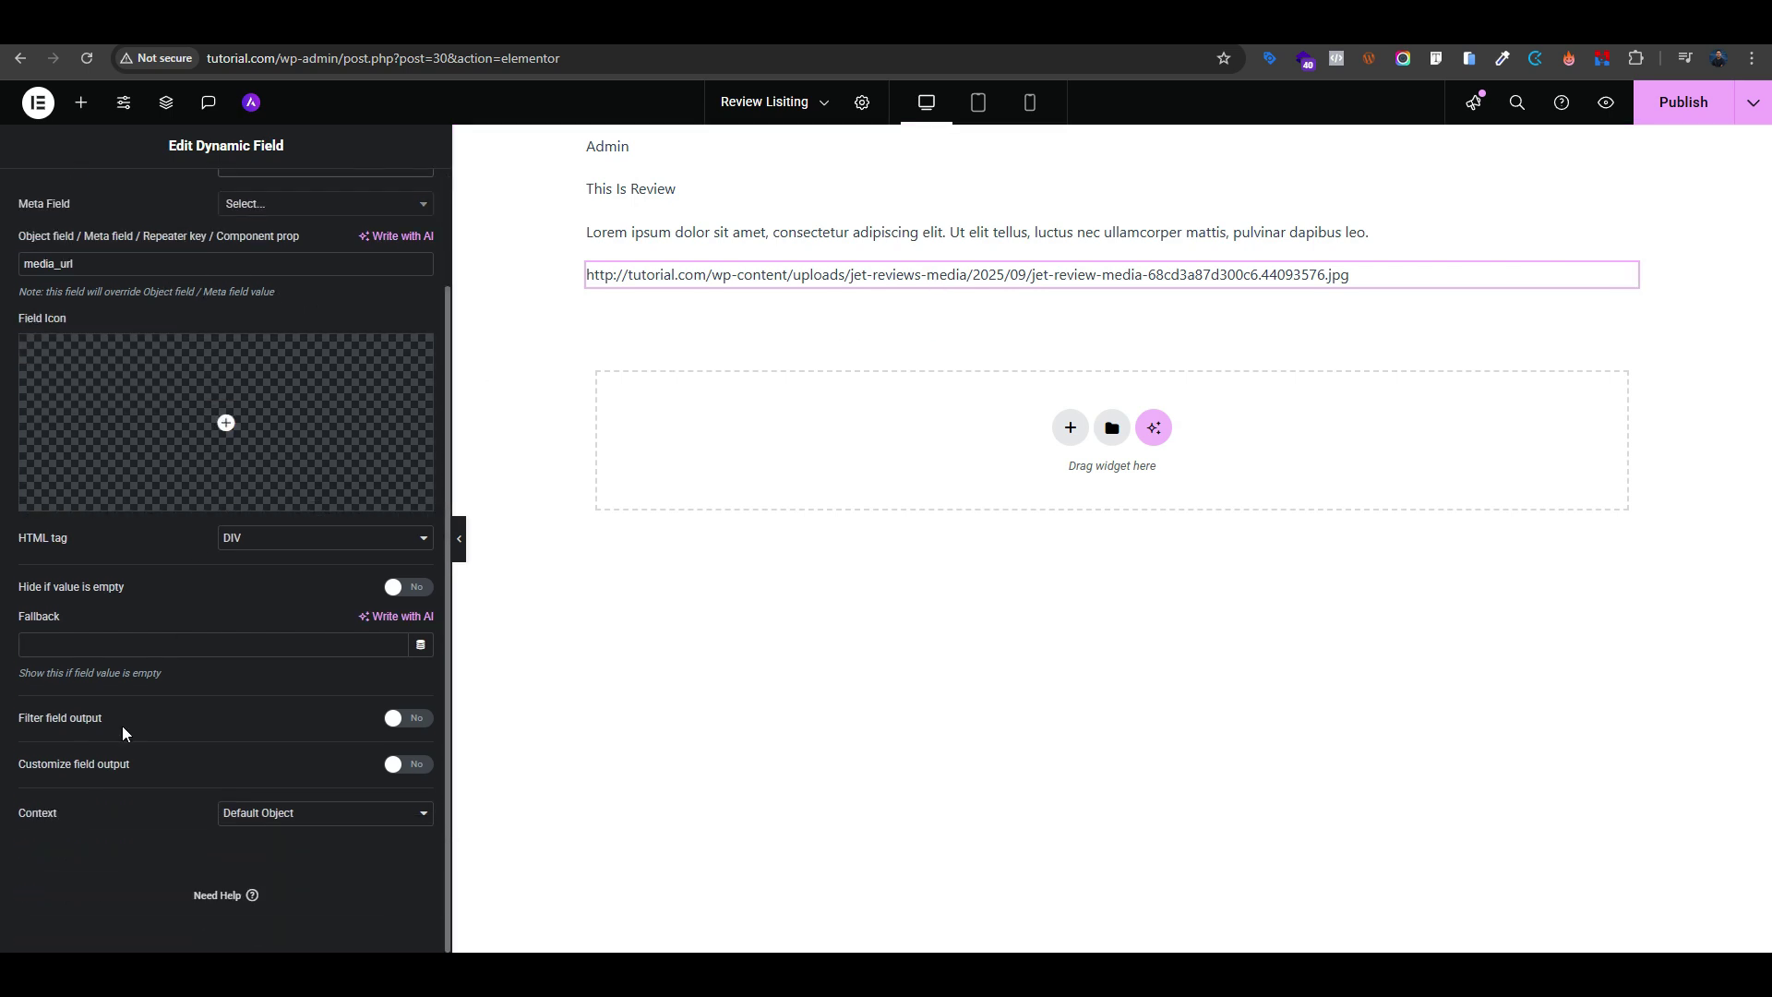
click(406, 765)
scroll(395, 759, down, 2)
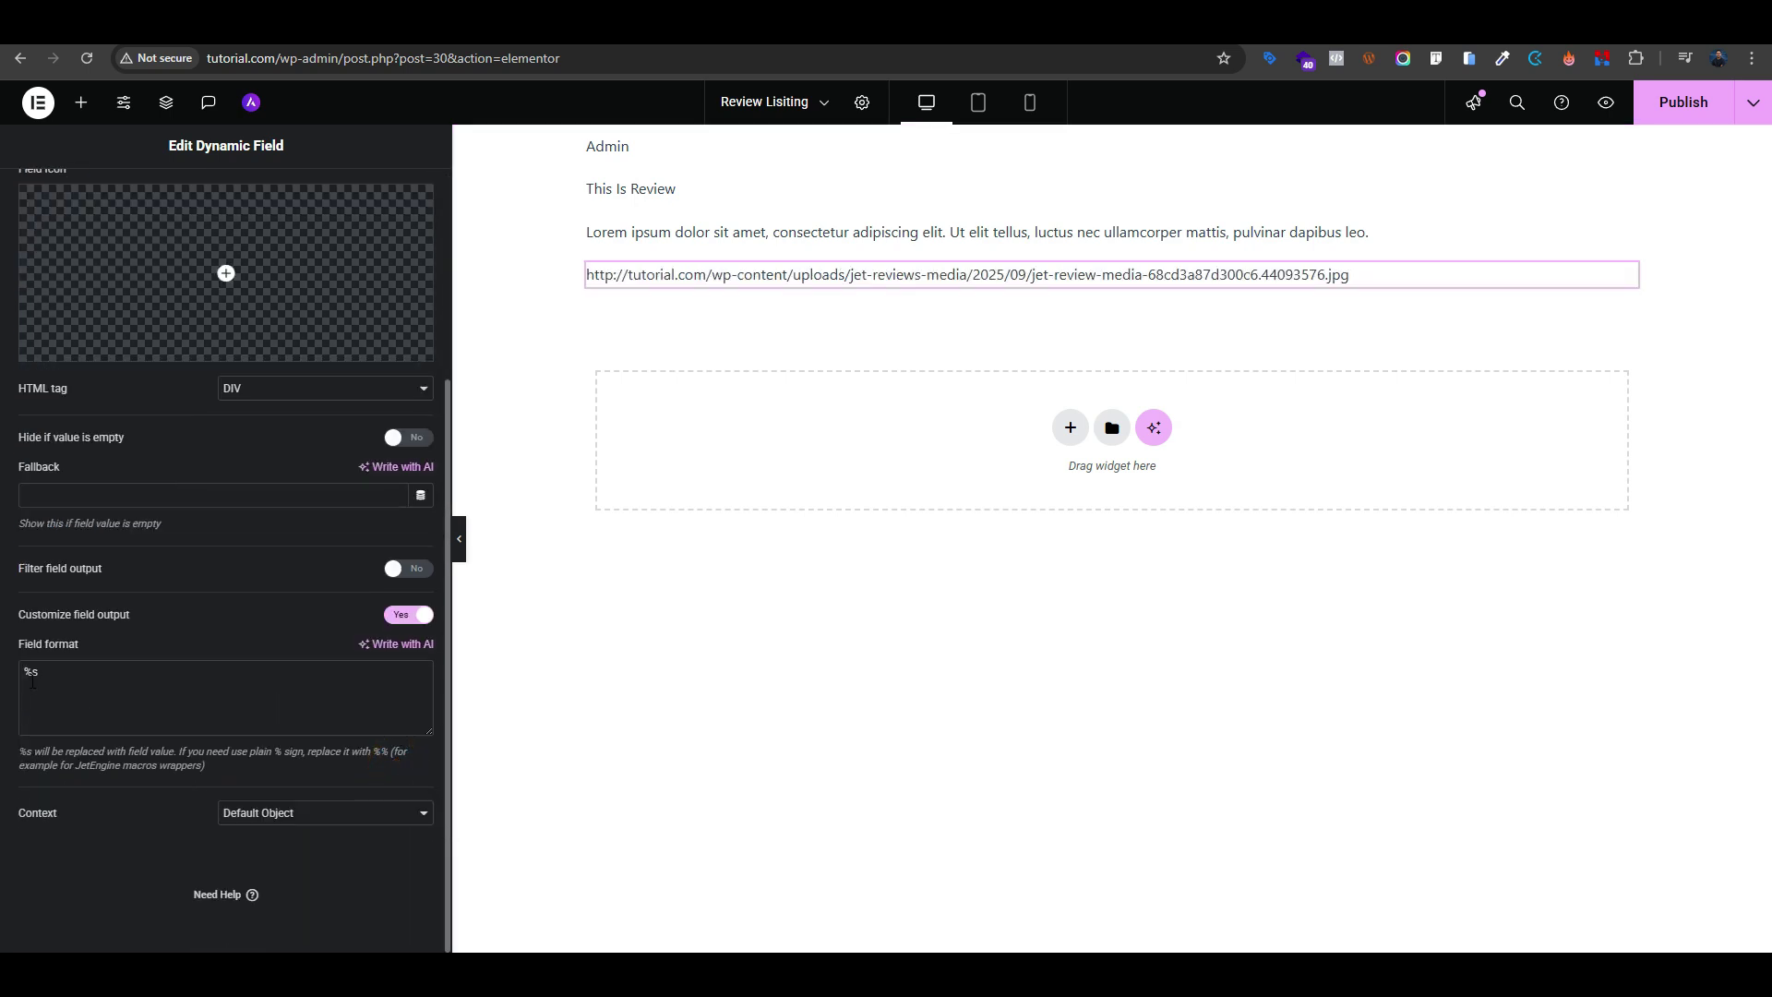
text(<)
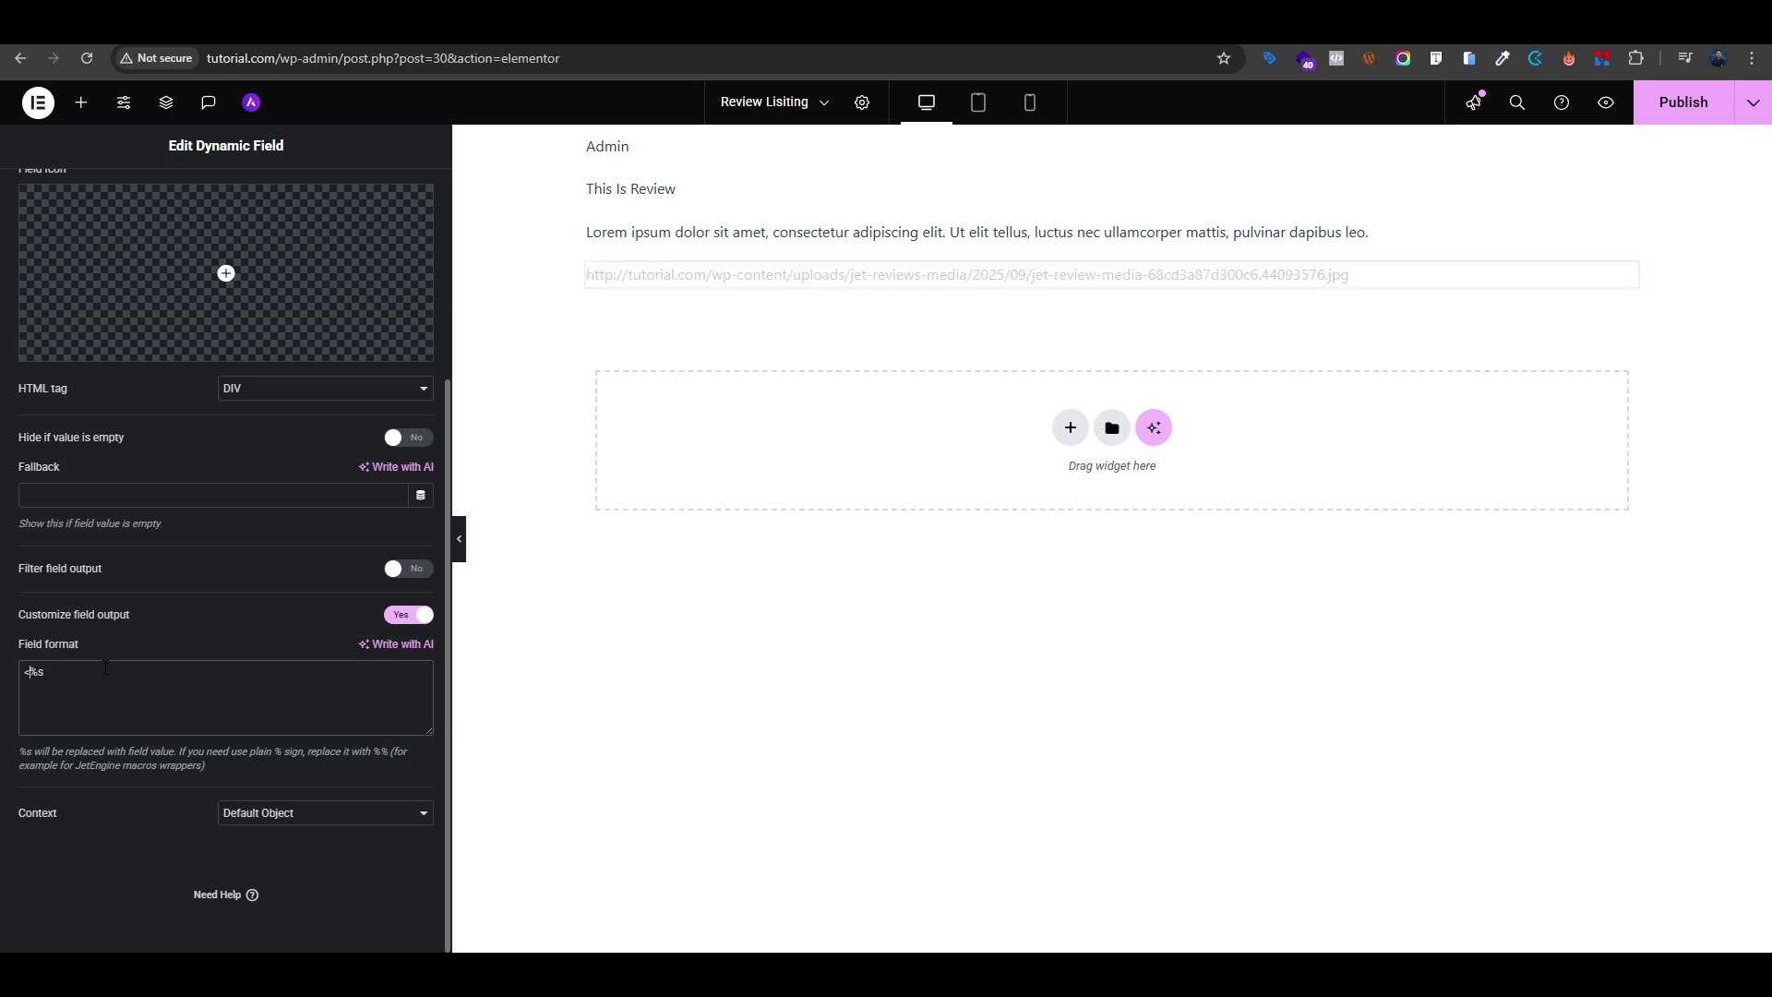
text(img)
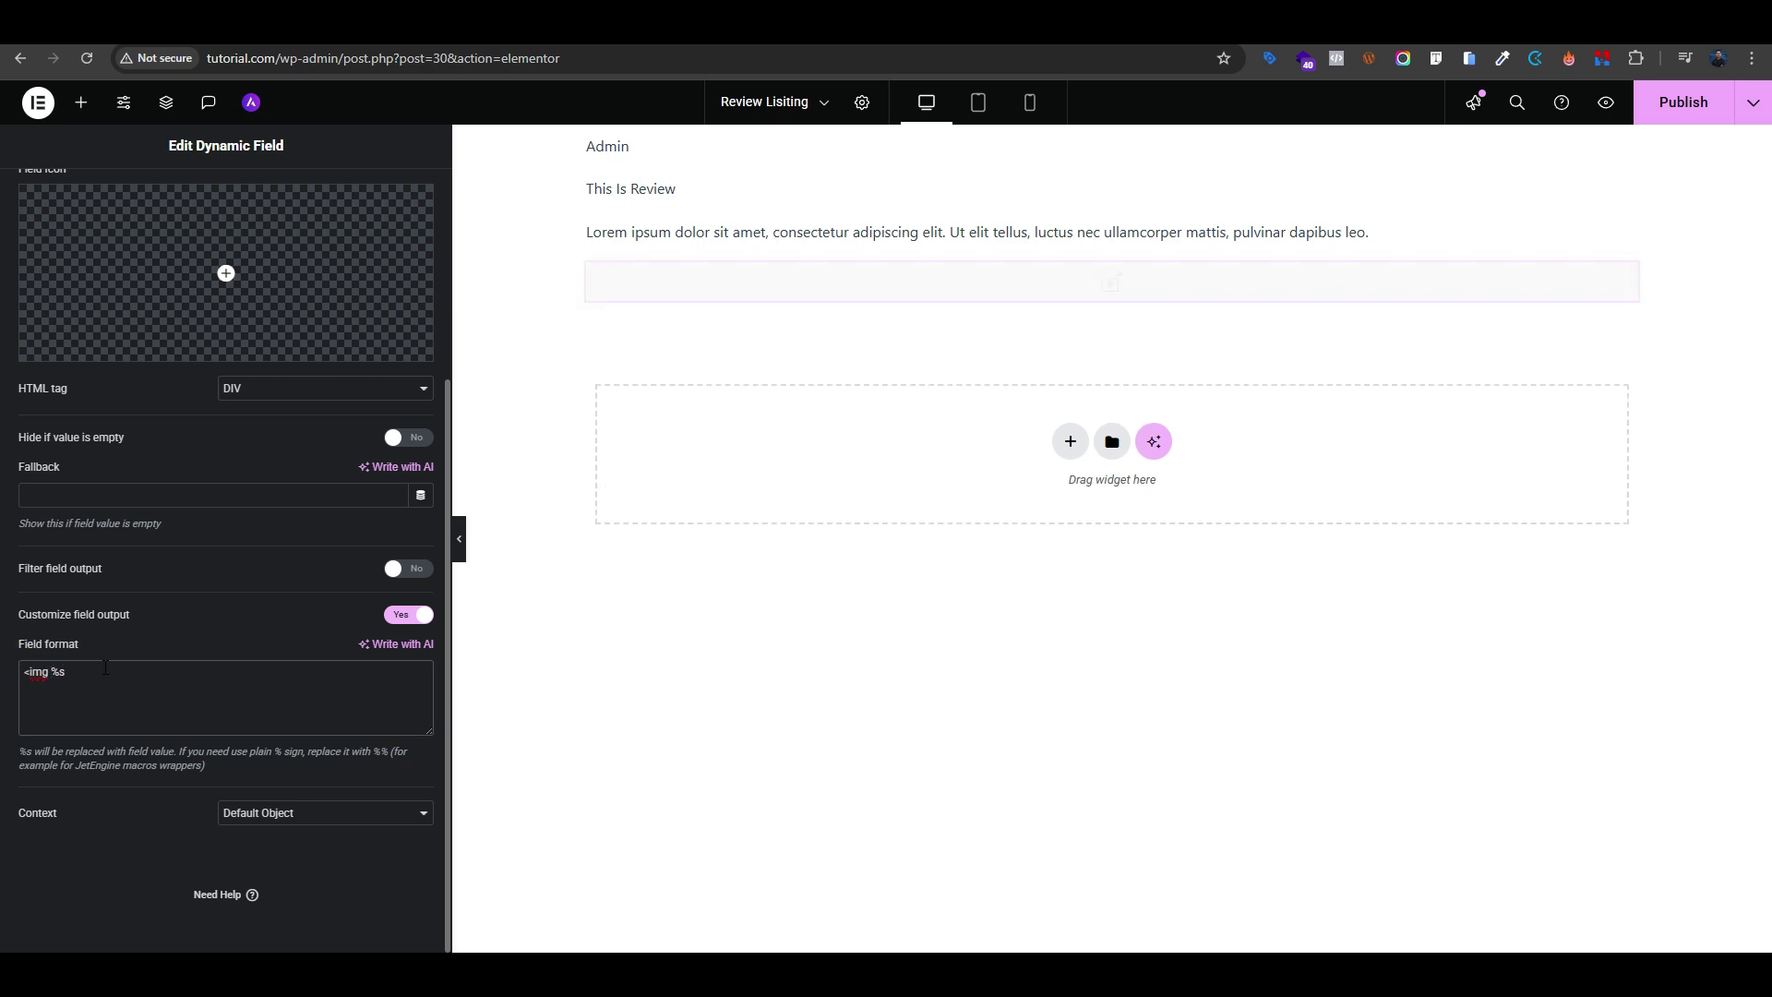
text( src=)
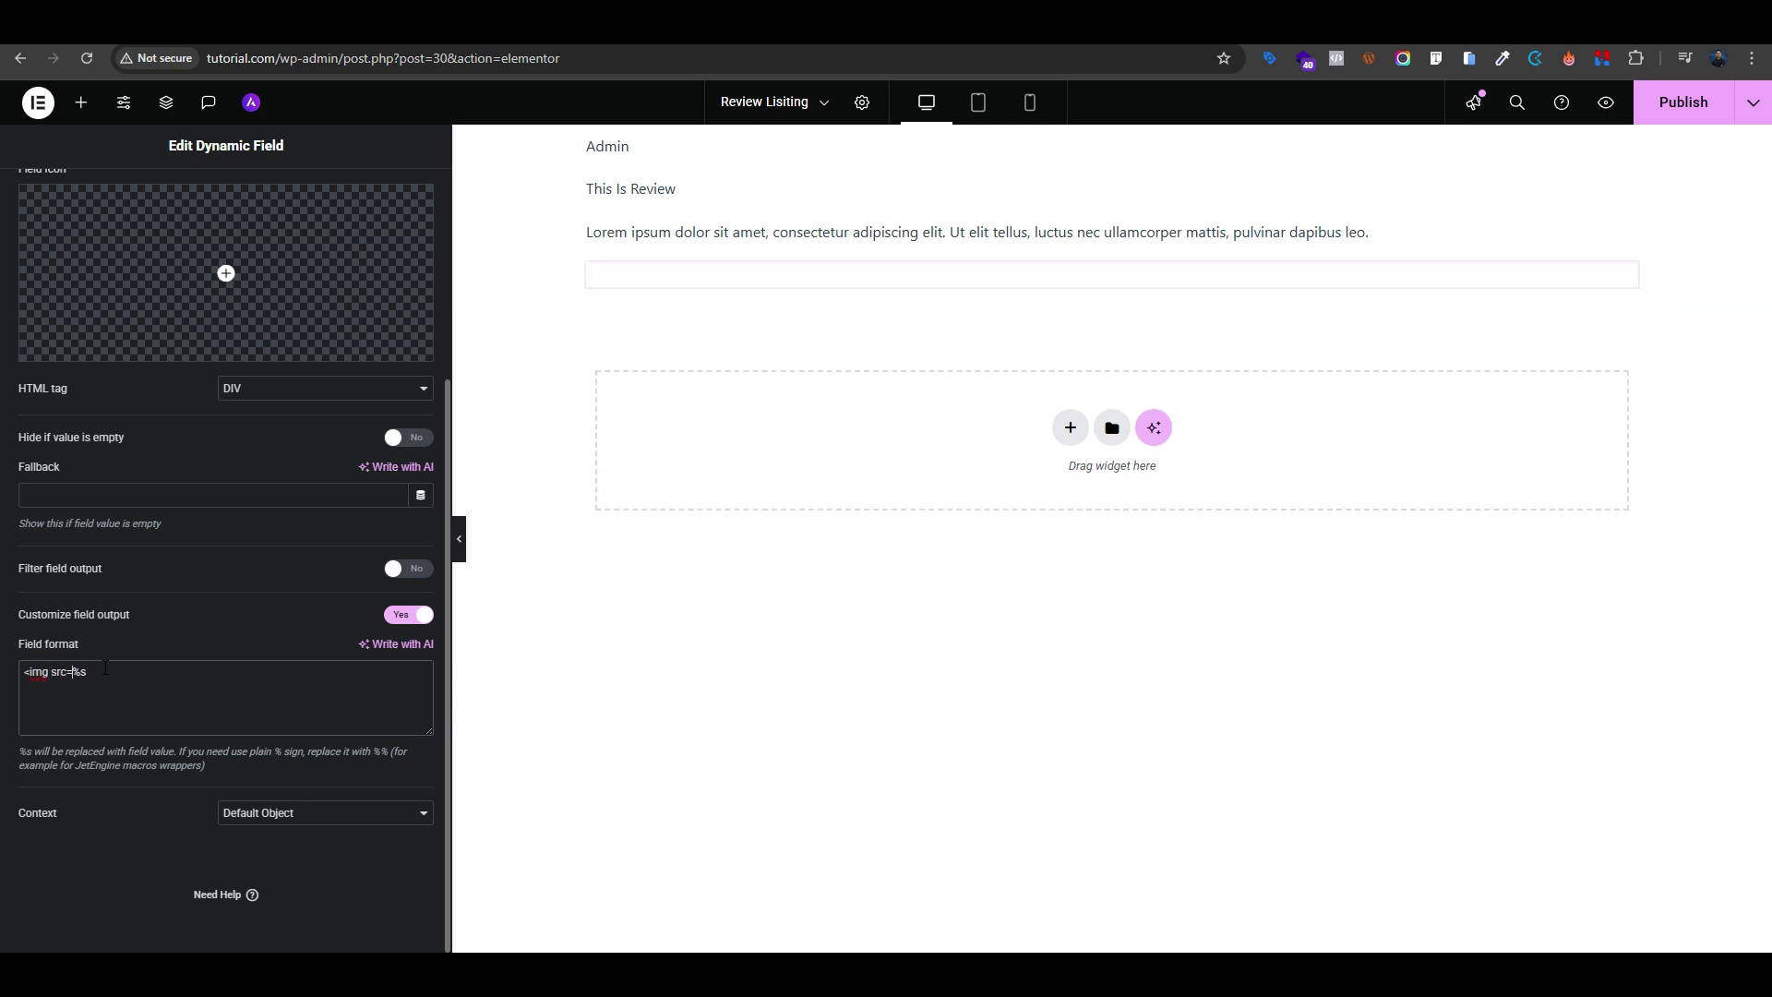
text("%s)
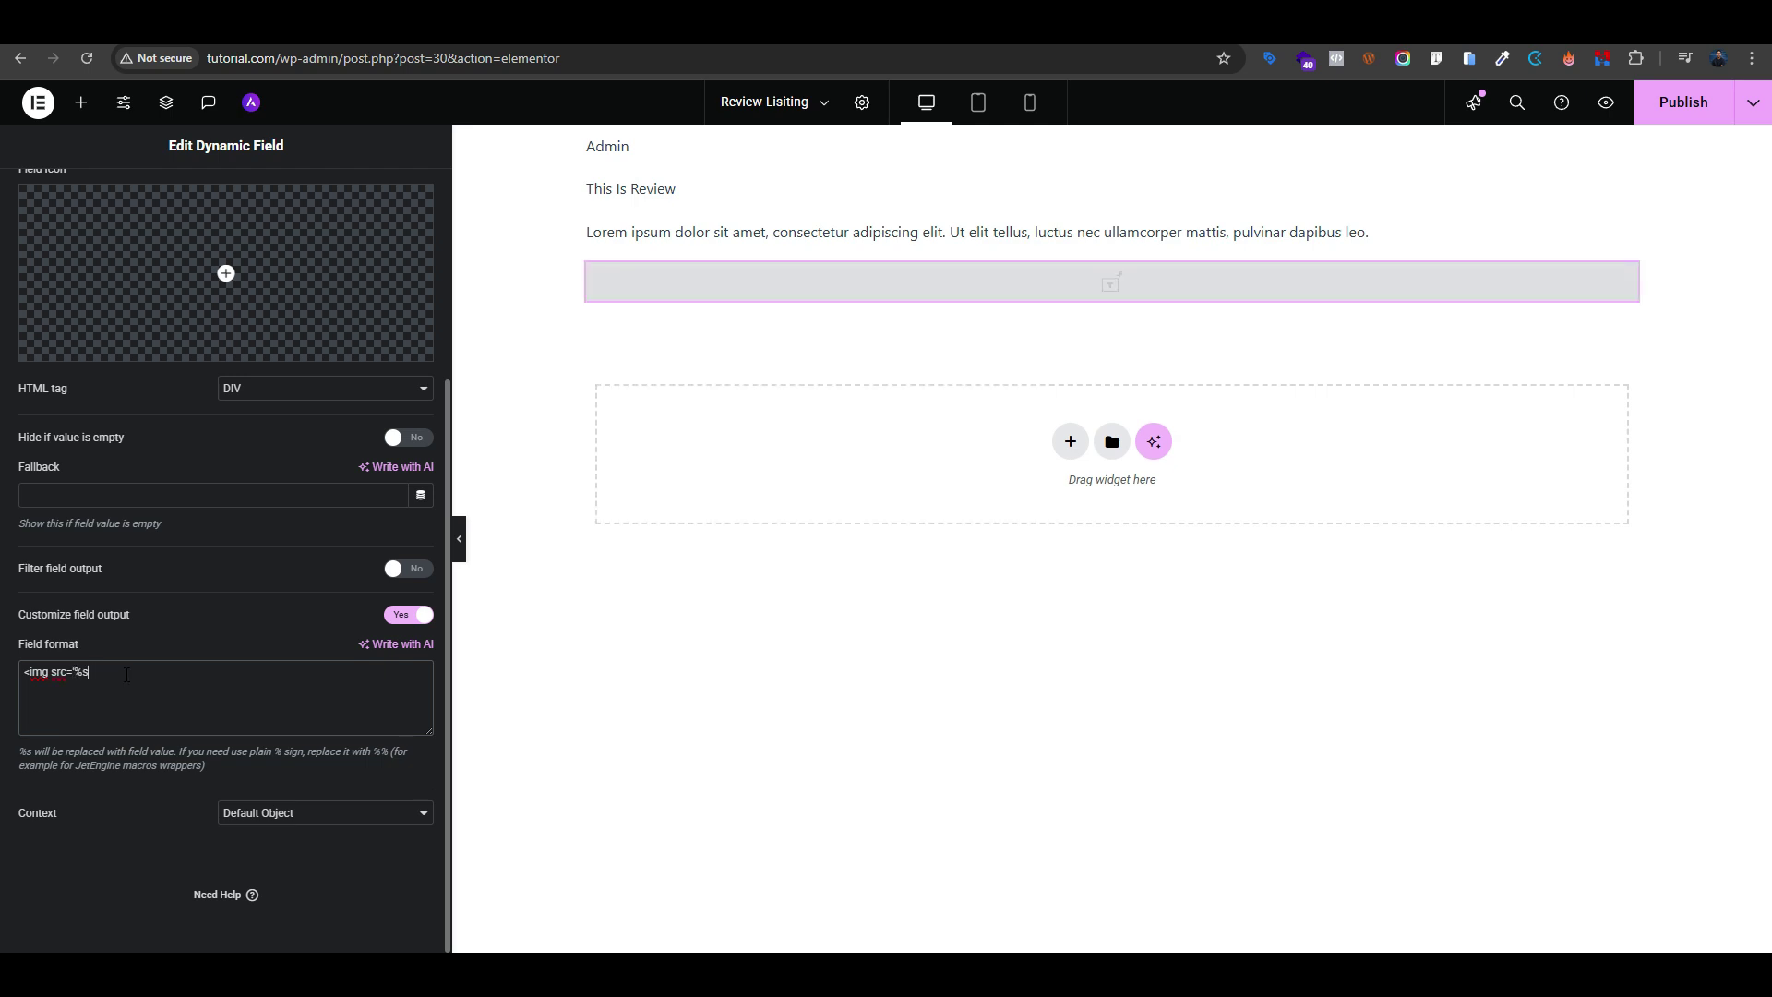
text(")
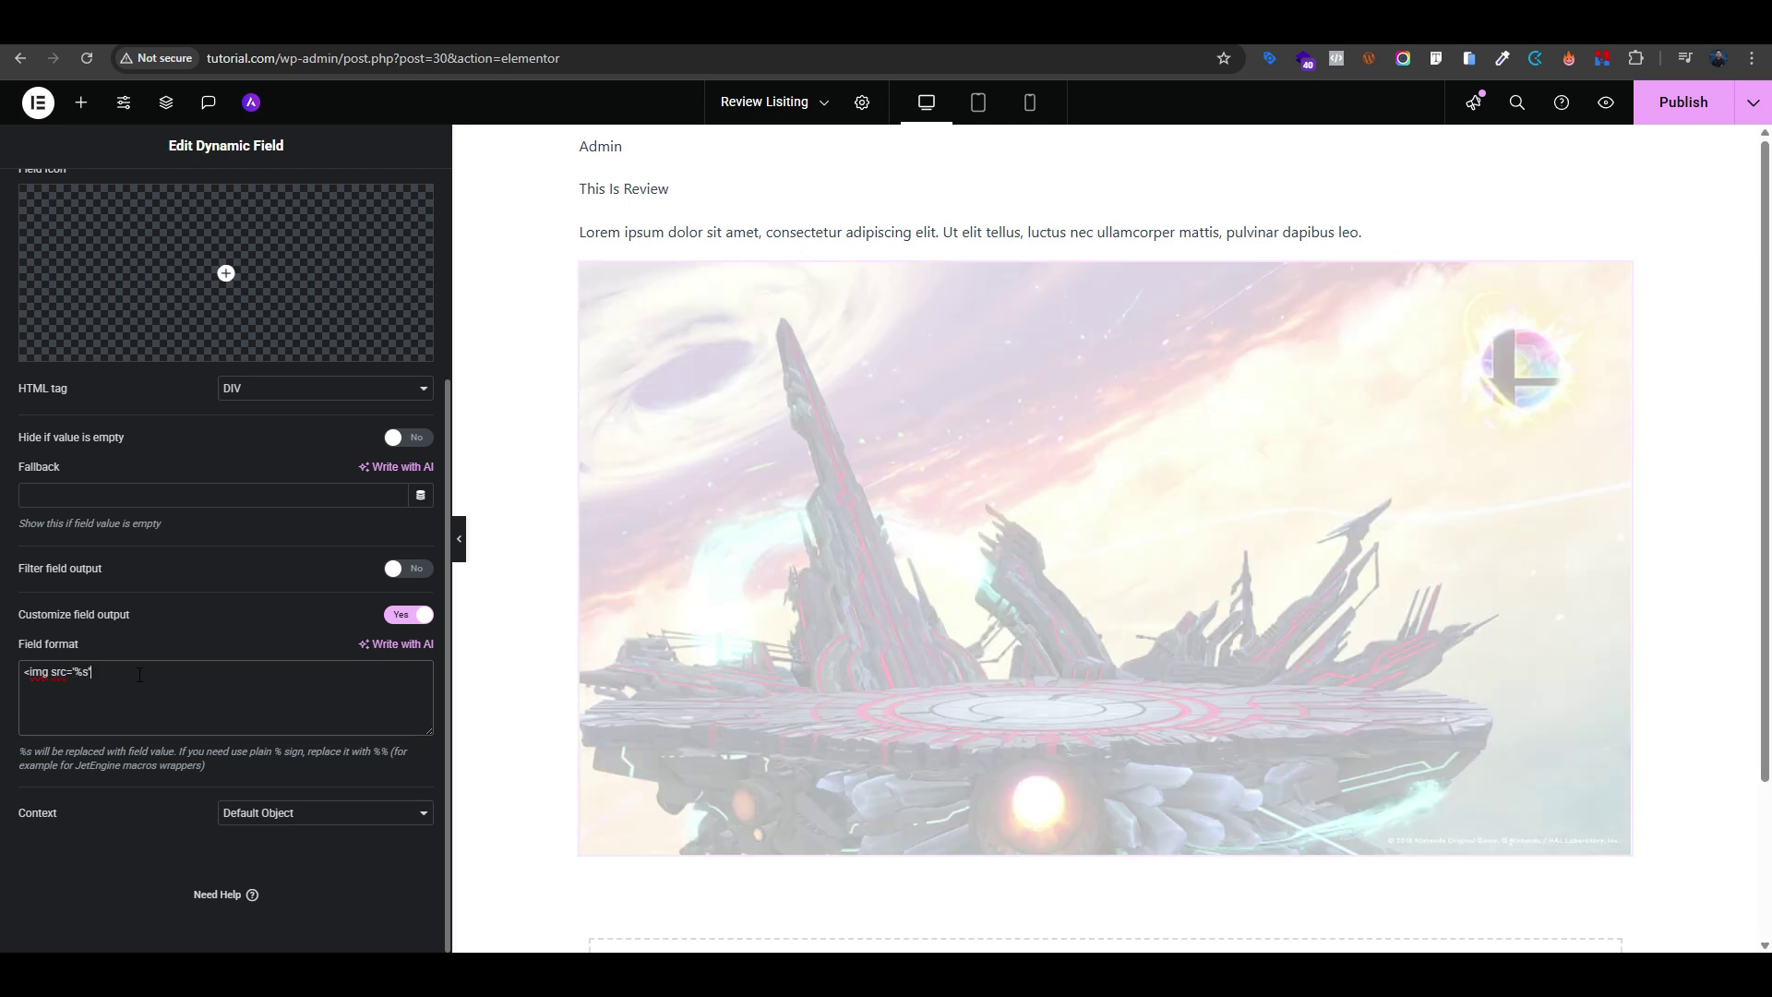
text(/>)
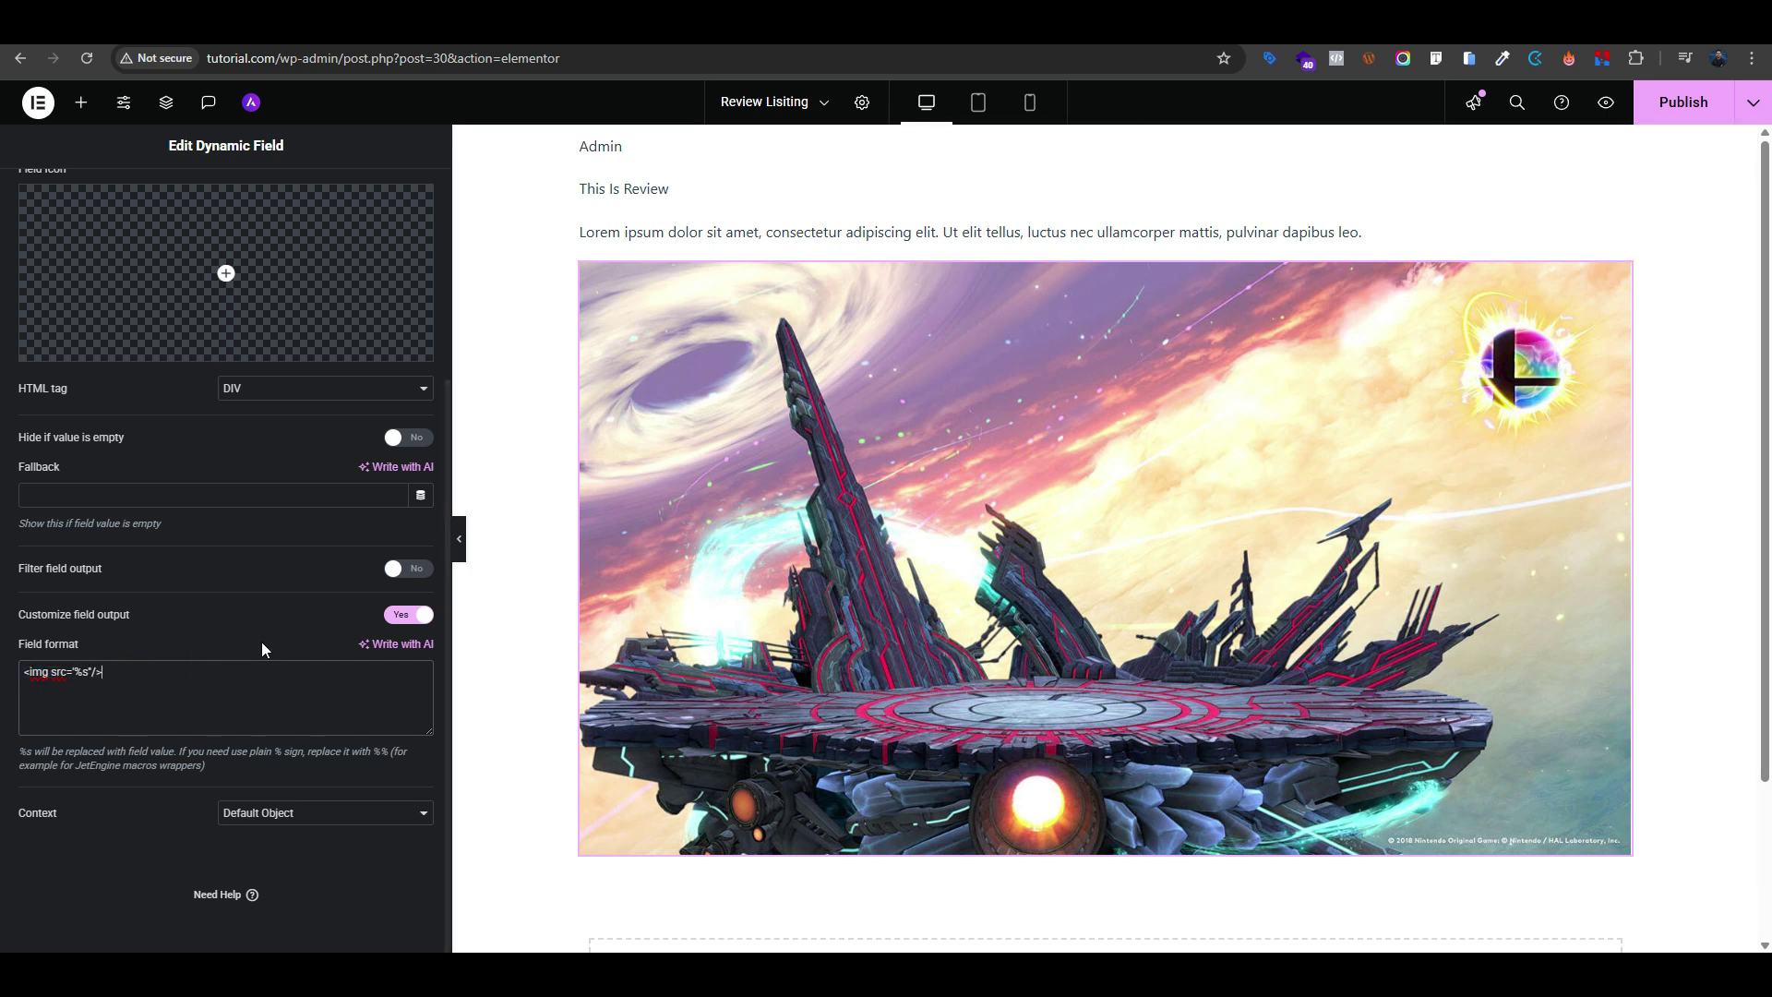
click(227, 662)
scroll(253, 404, up, 3)
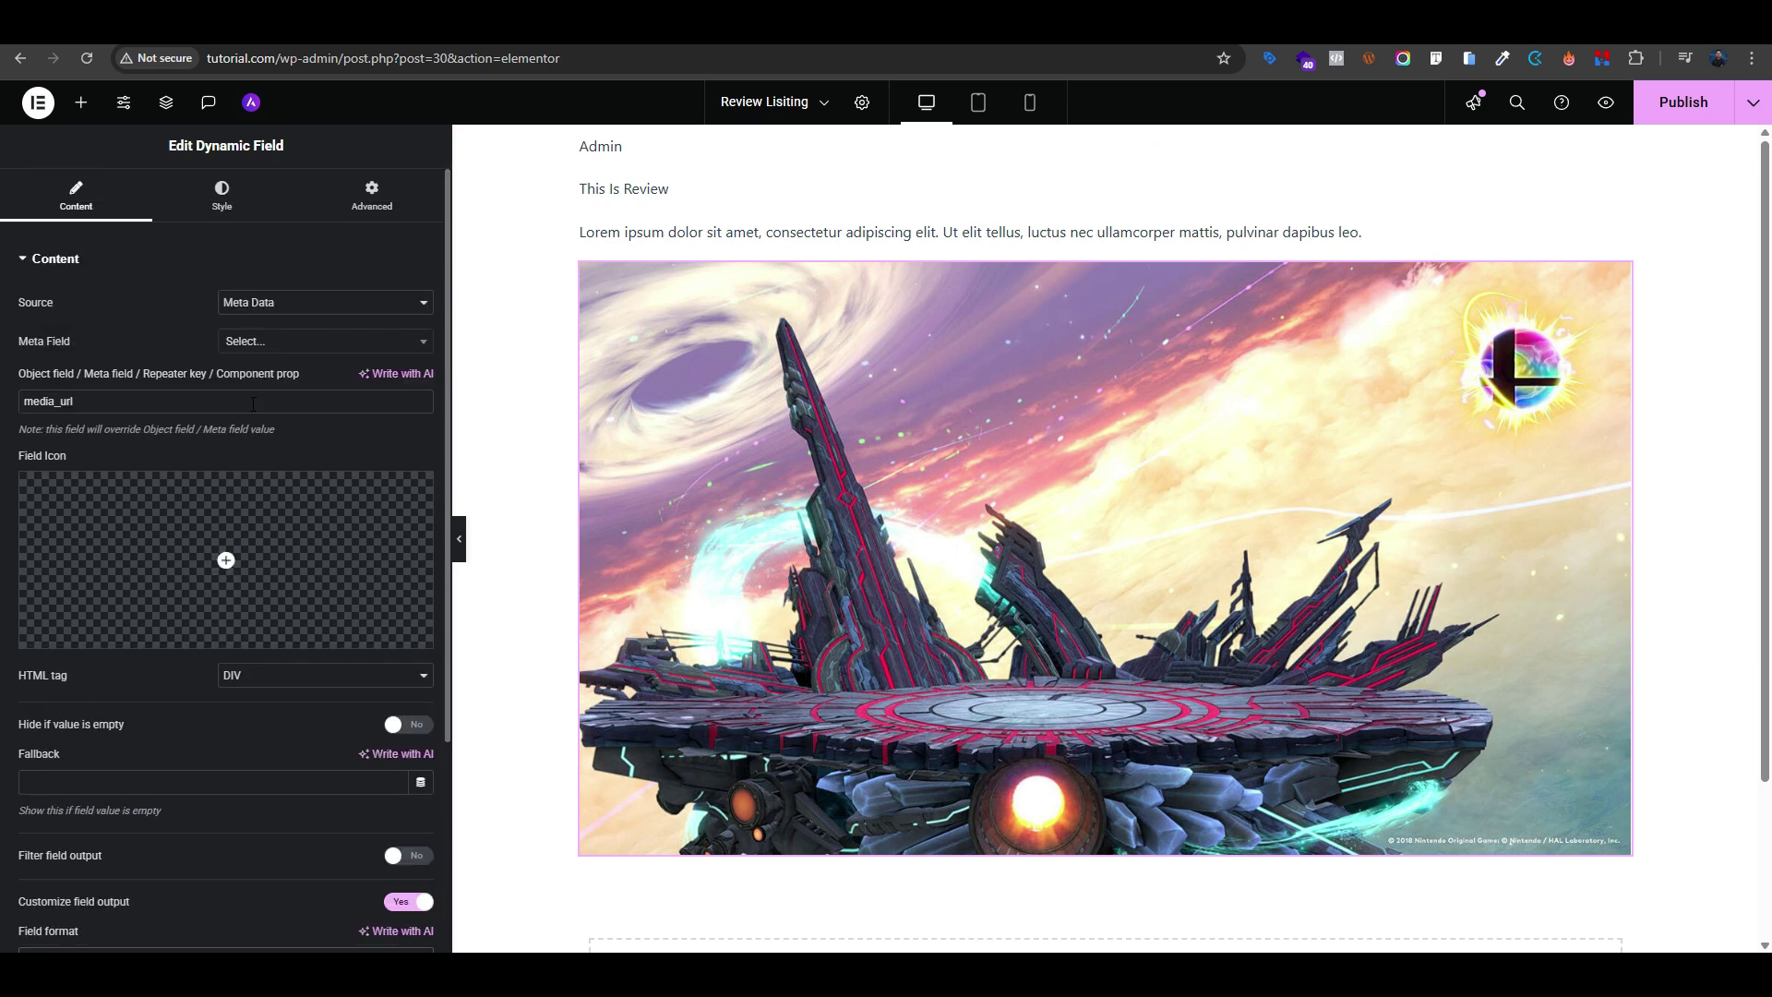
Add a Dynamic Image widget below the media_url field and select it for editing
click(81, 101)
click(133, 240)
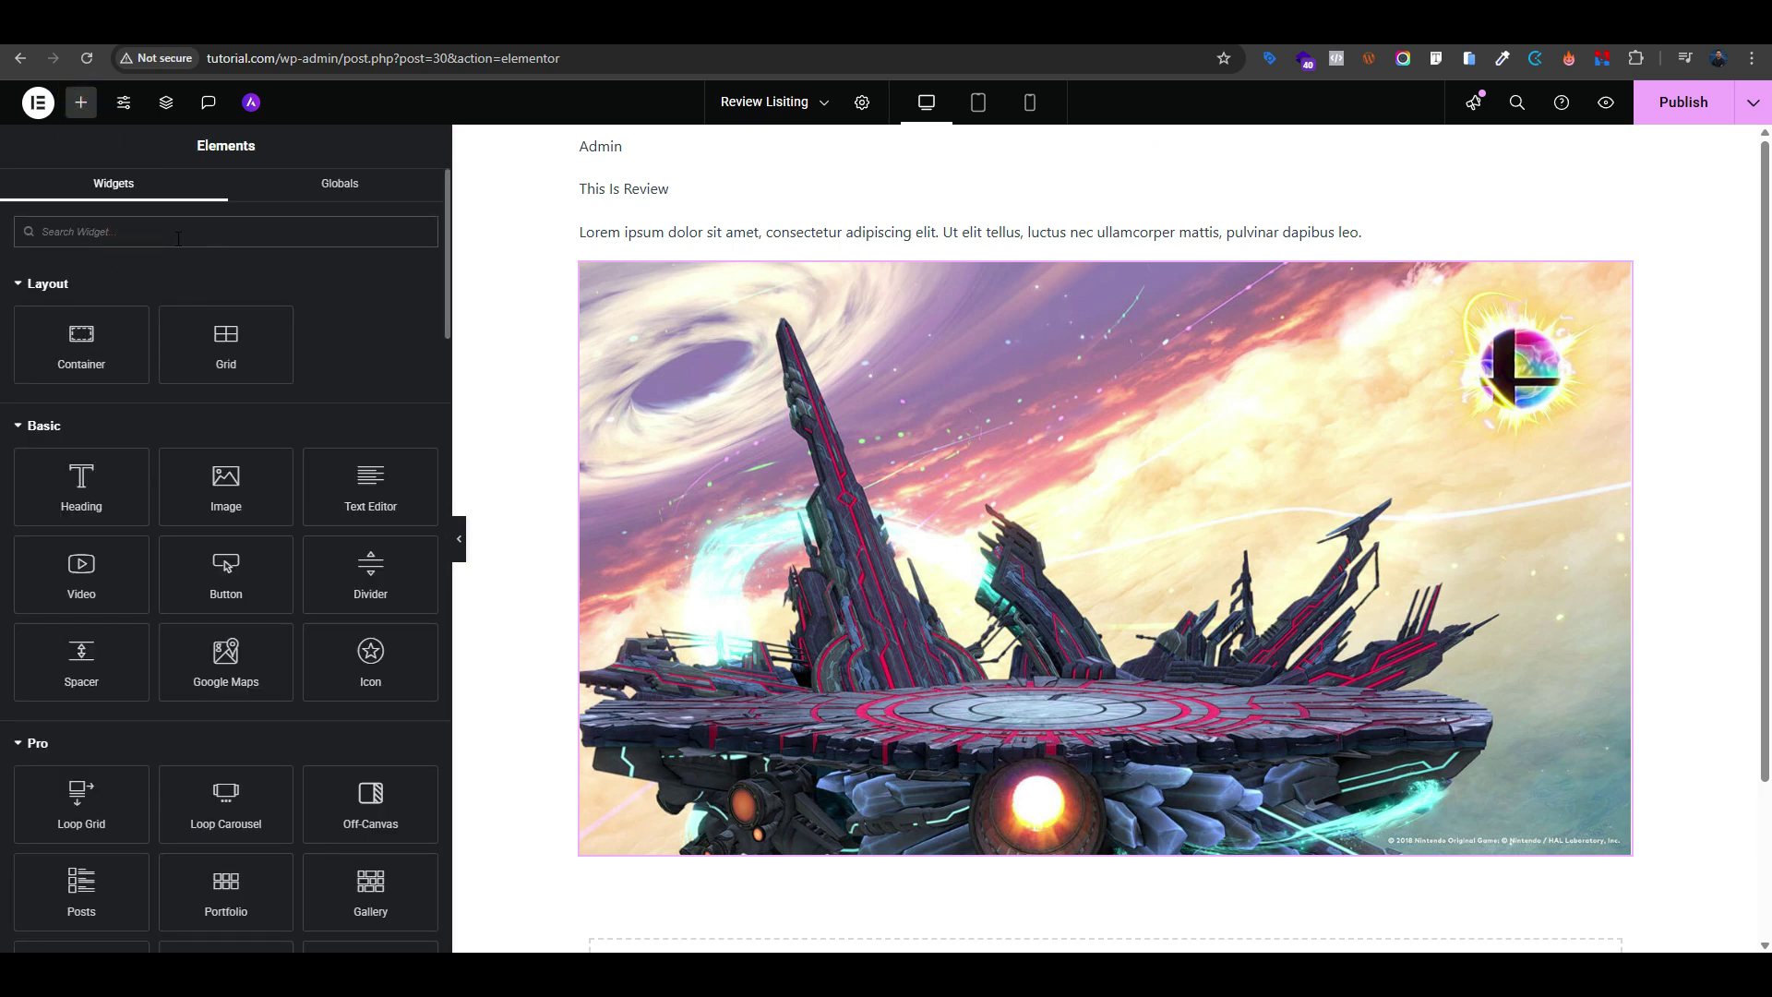
text(dyn)
drag(231, 280, 1102, 892)
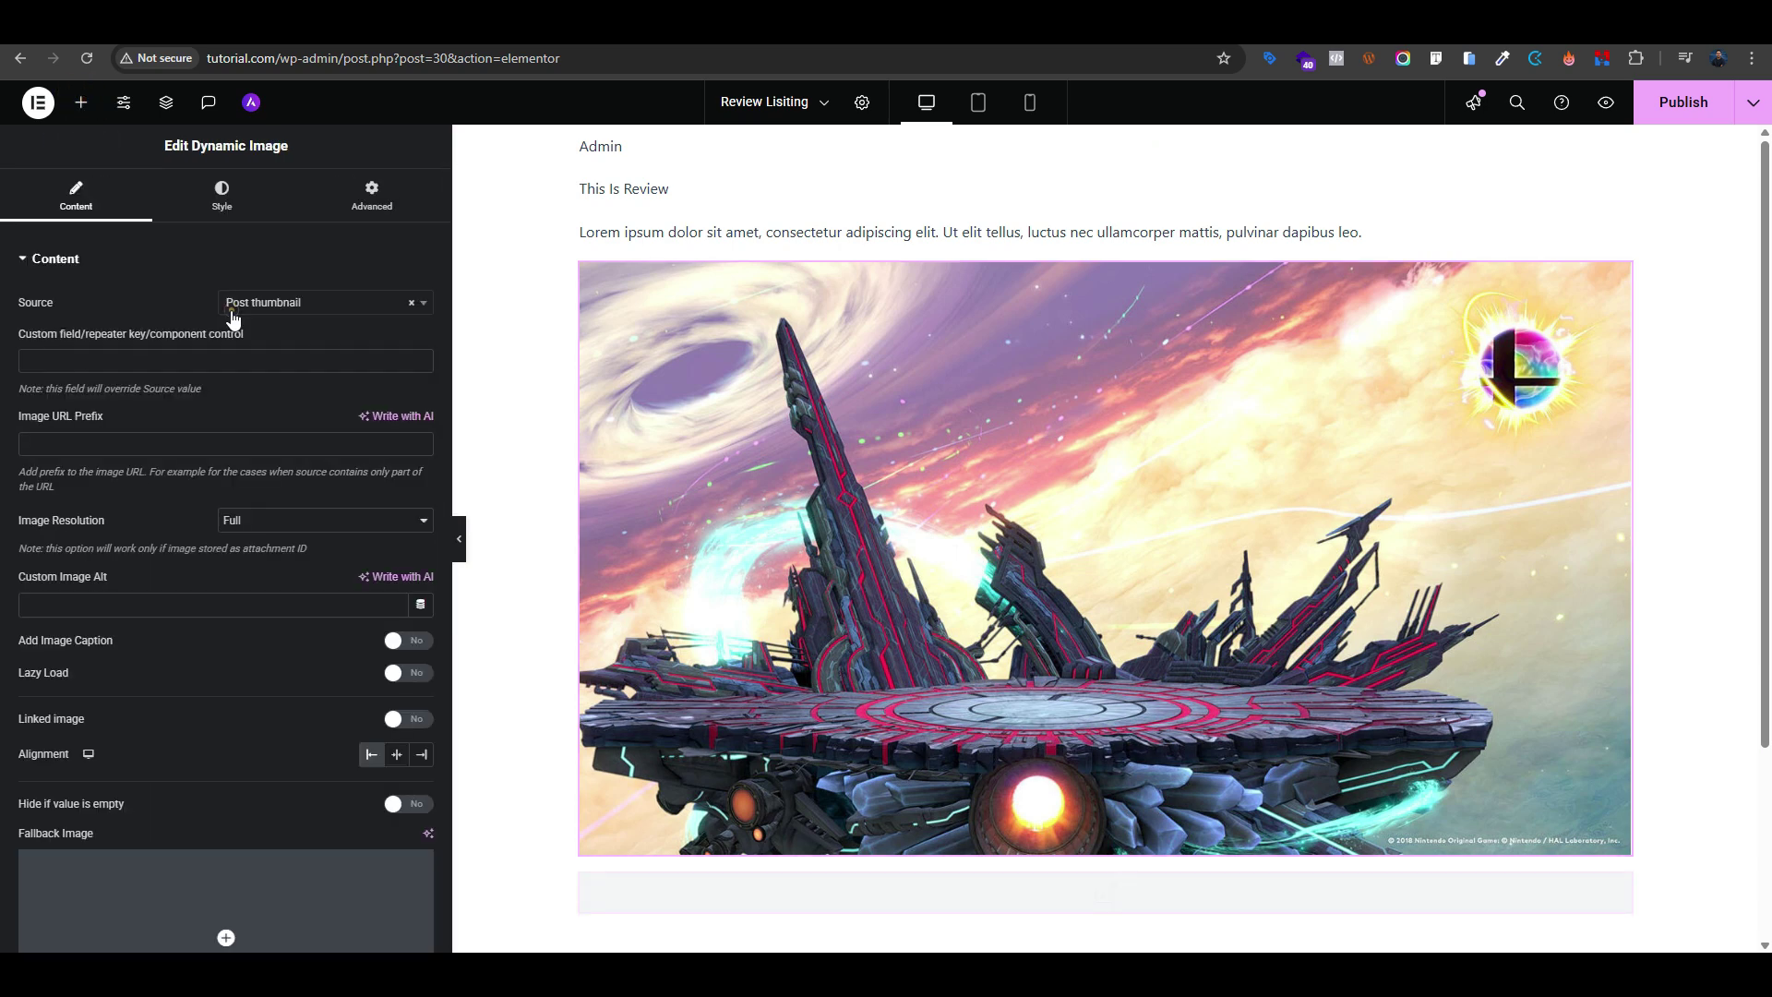
scroll(1071, 454, down, 3)
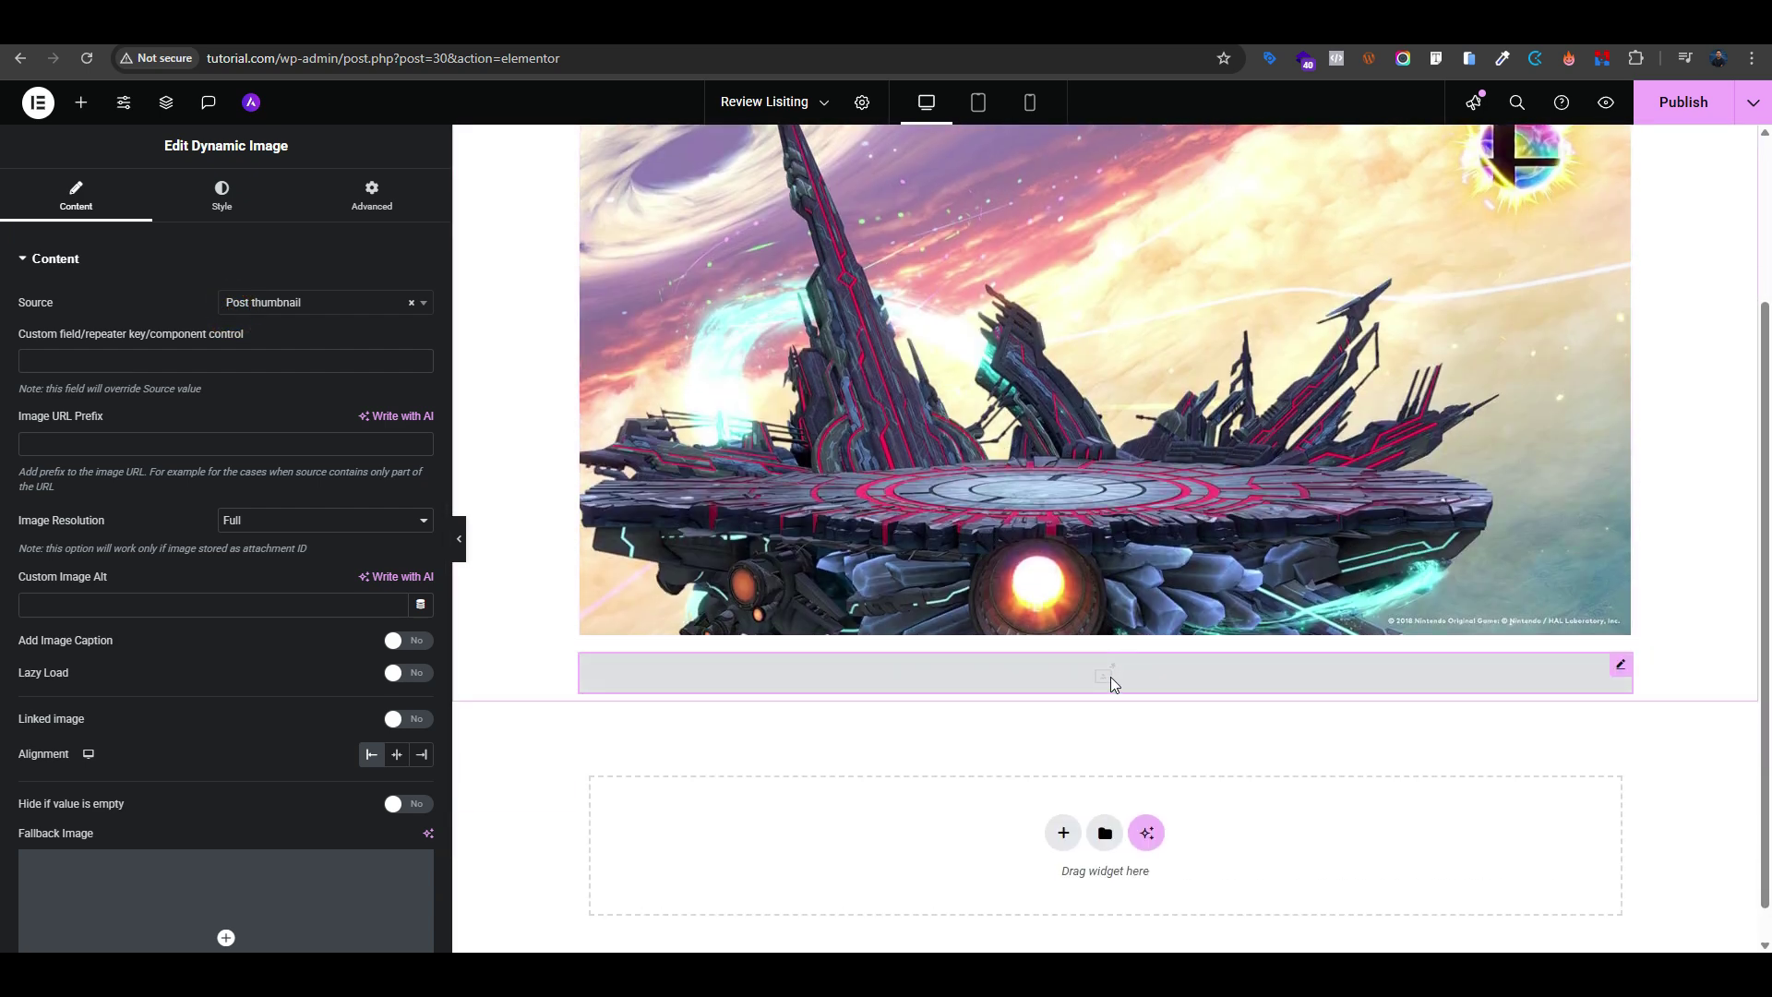
click(1111, 677)
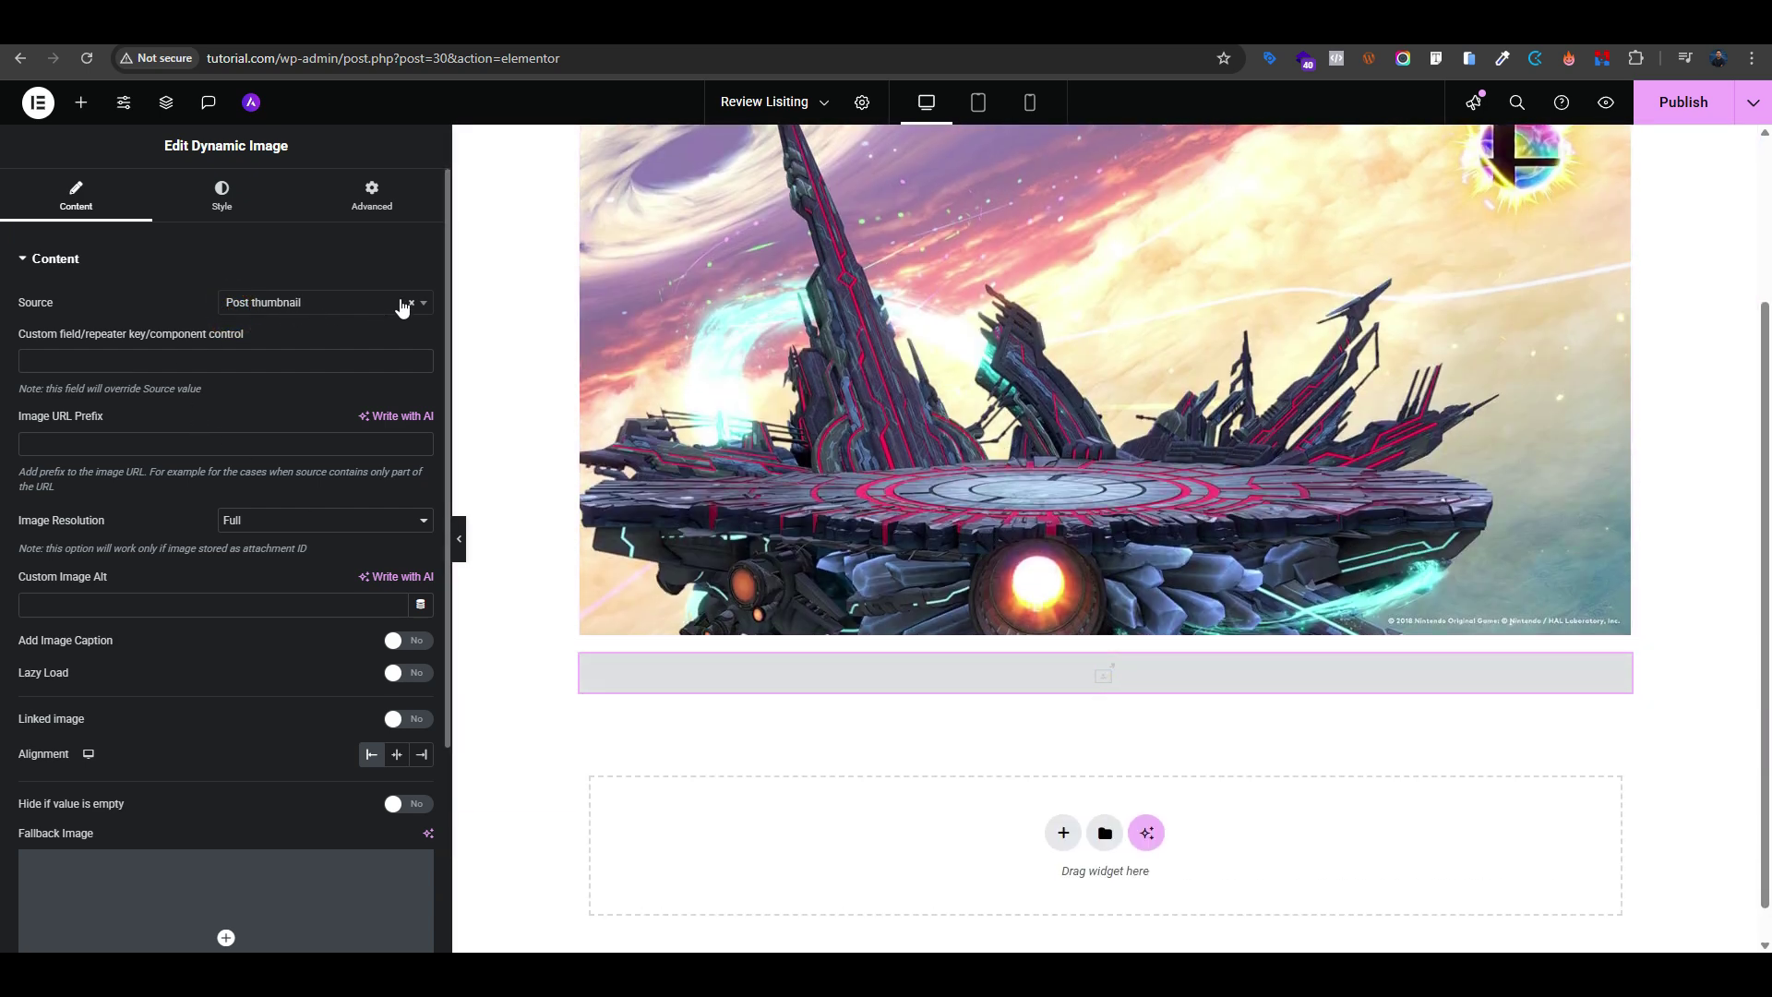
click(92, 362)
text('%s)
triple_click(78, 360)
Preview the results of Query For Review Media to check the key that holds the media URL, and return to the listing editor
key(ctrl+Tab)
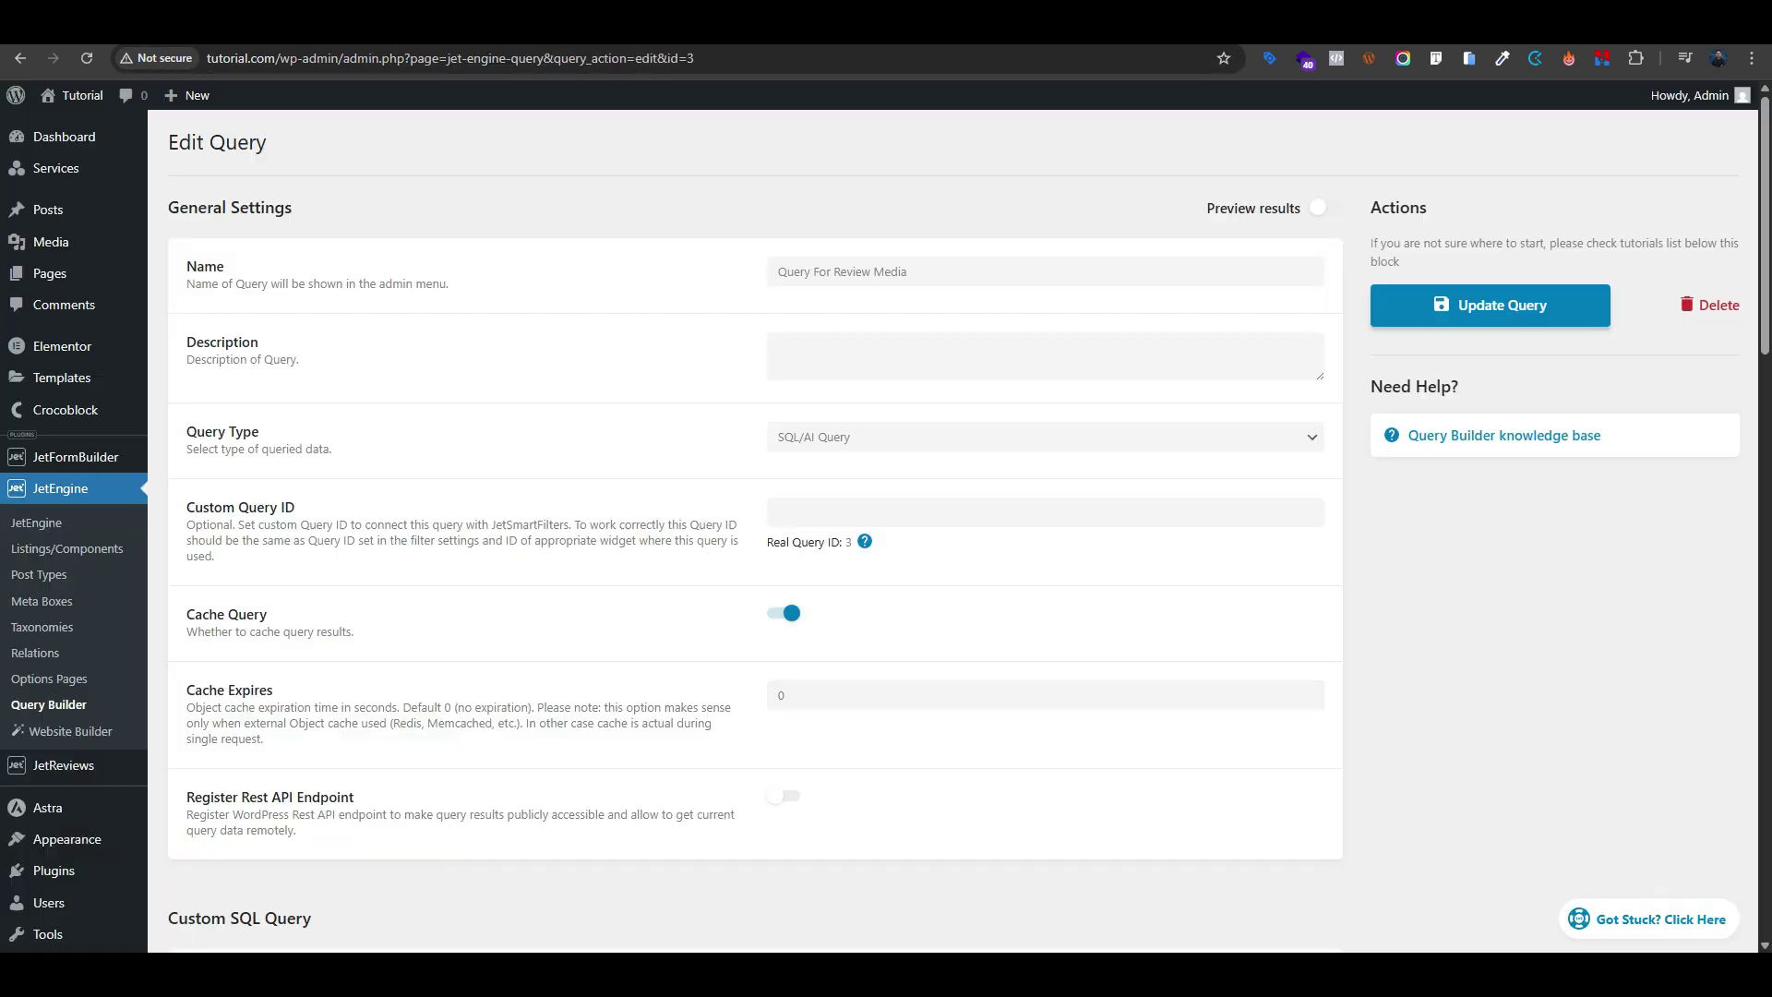
click(1318, 206)
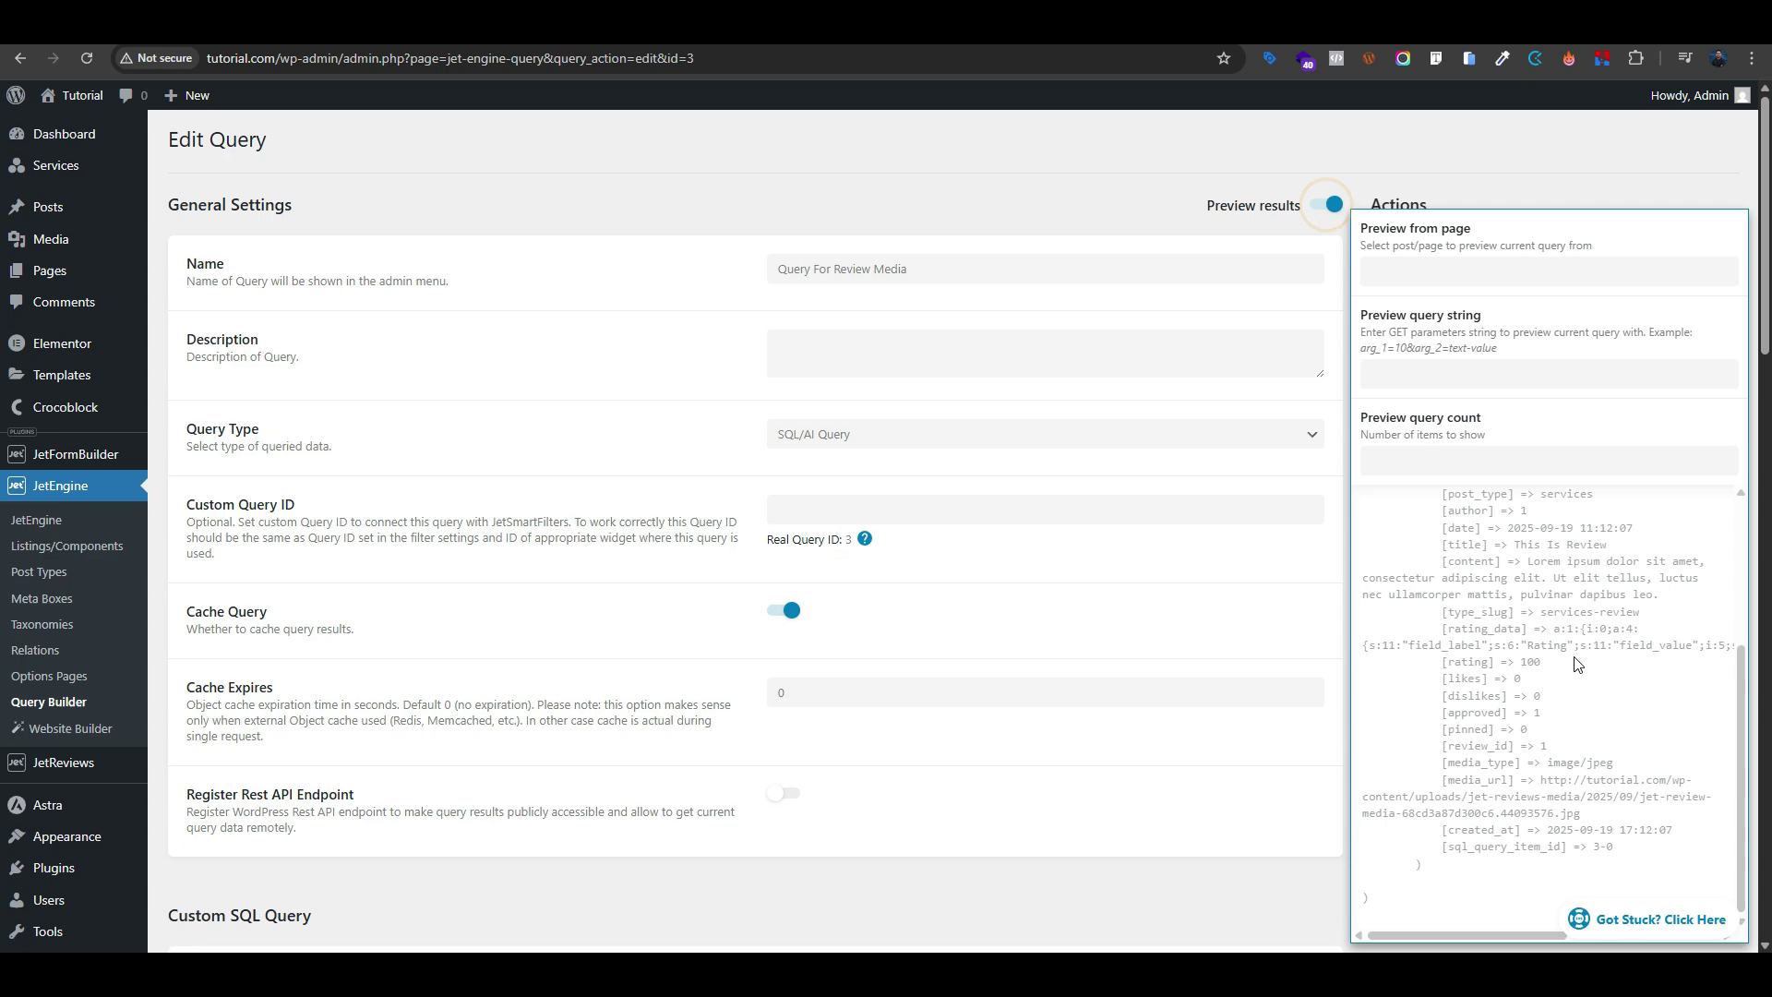
scroll(1336, 203, down, 4)
scroll(755, 530, up, 4)
key(ctrl+Tab)
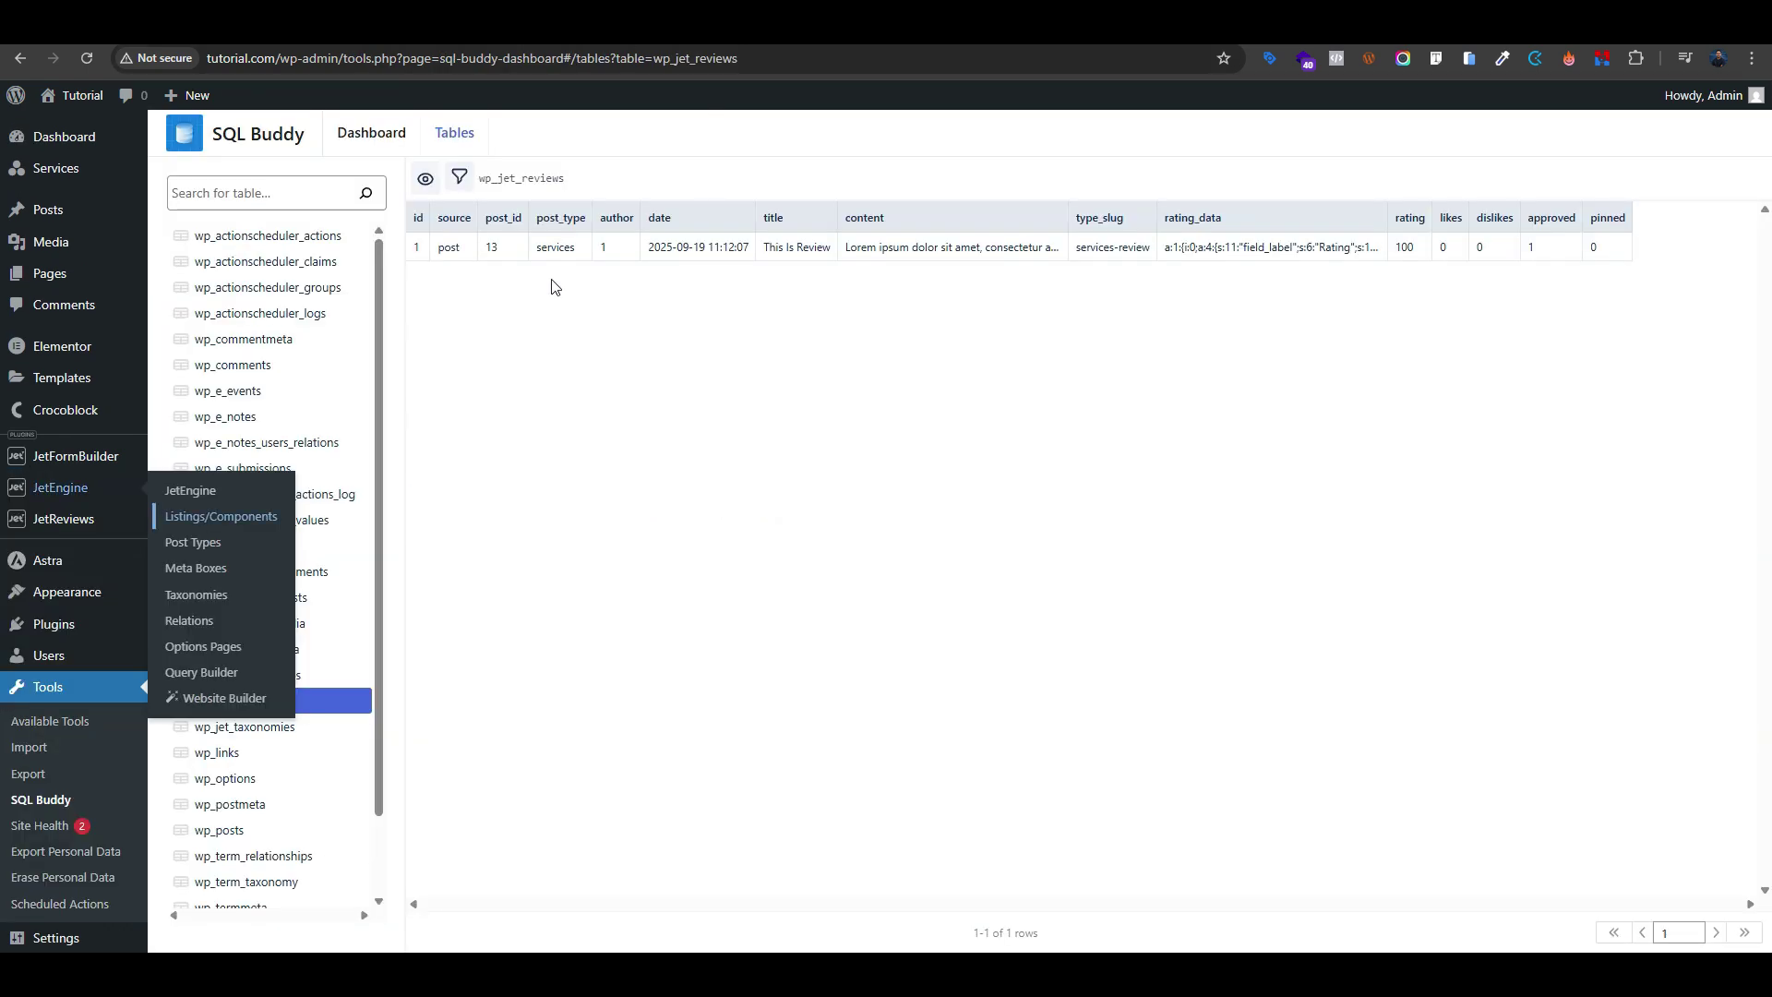
key(ctrl+Tab)
Copy the media_url key from the dynamic field and set it as the Dynamic Image's custom field
scroll(813, 434, up, 1)
click(812, 434)
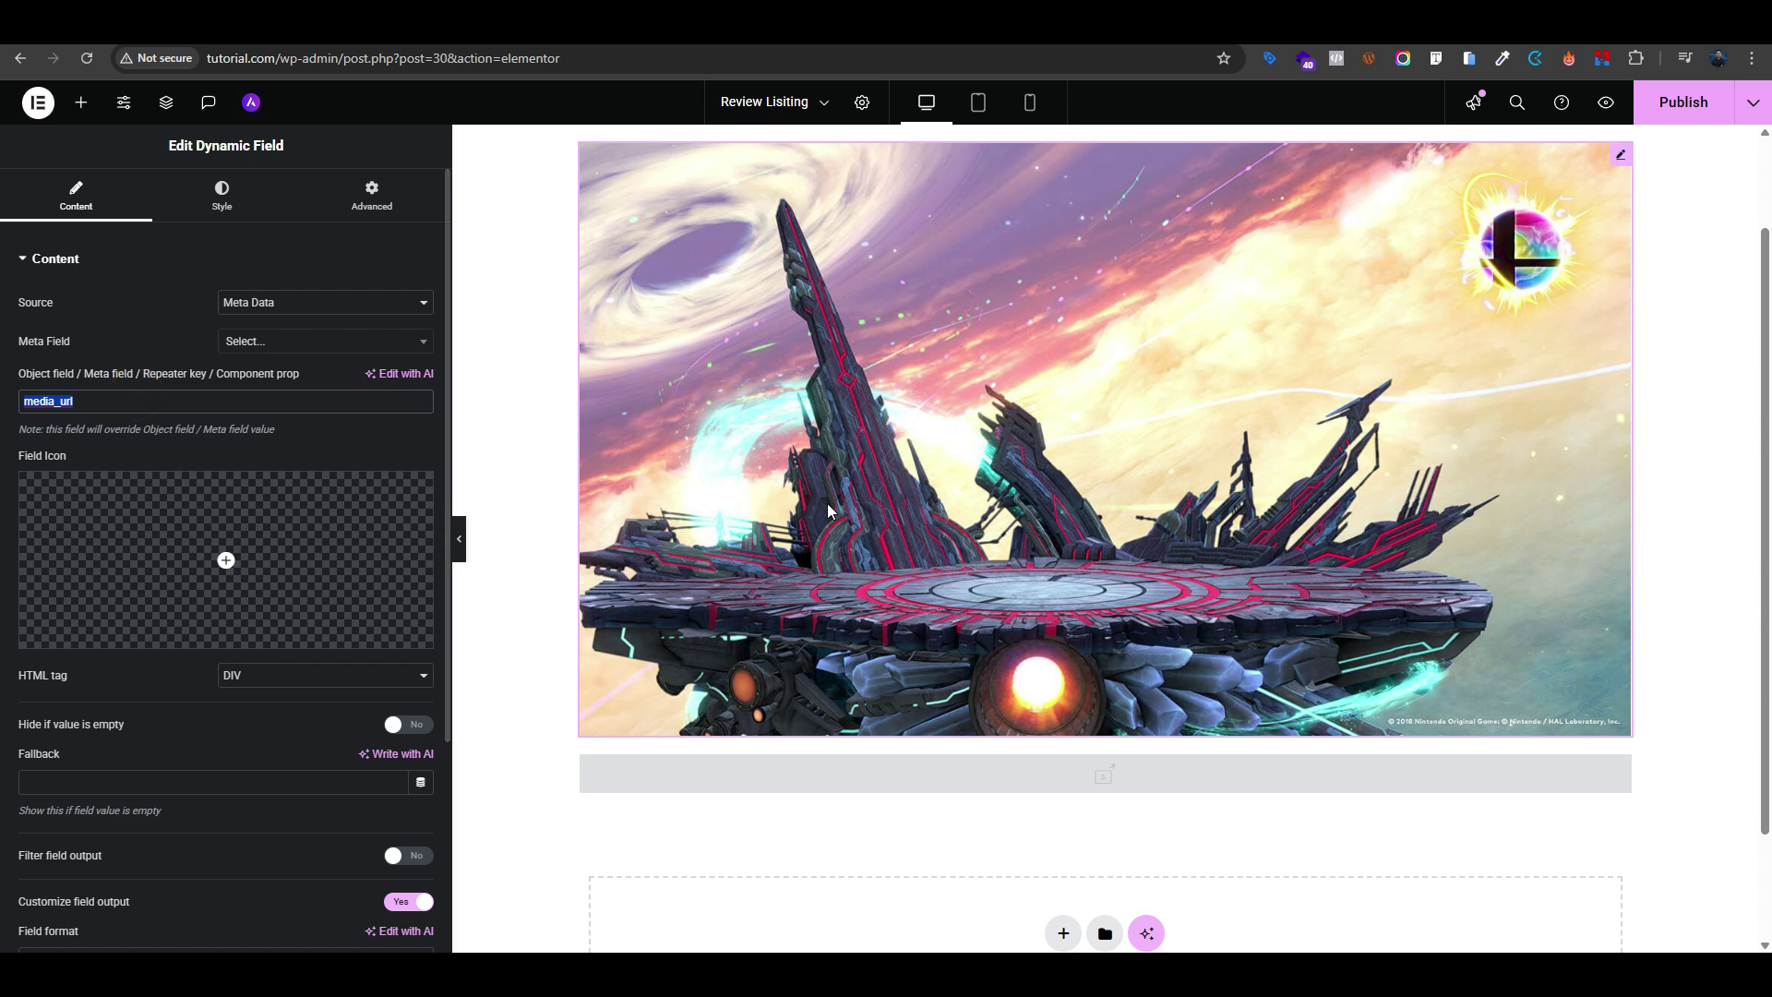
scroll(799, 567, down, 2)
click(801, 637)
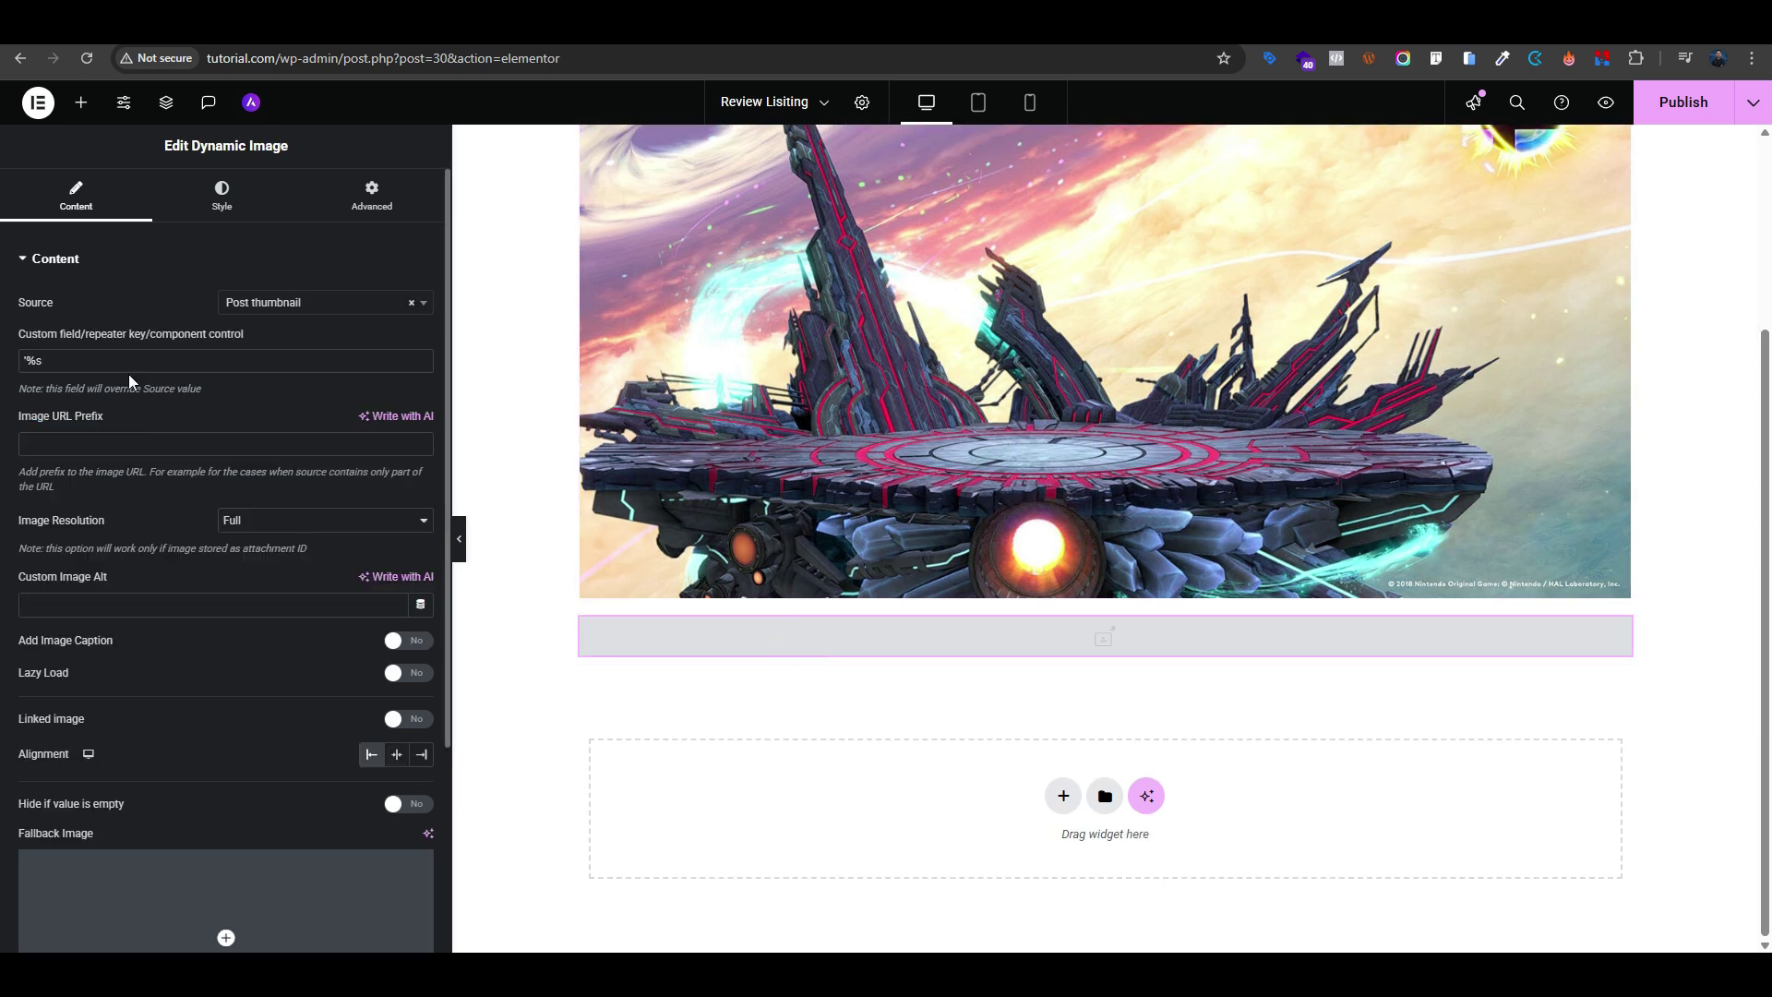
text(media_url)
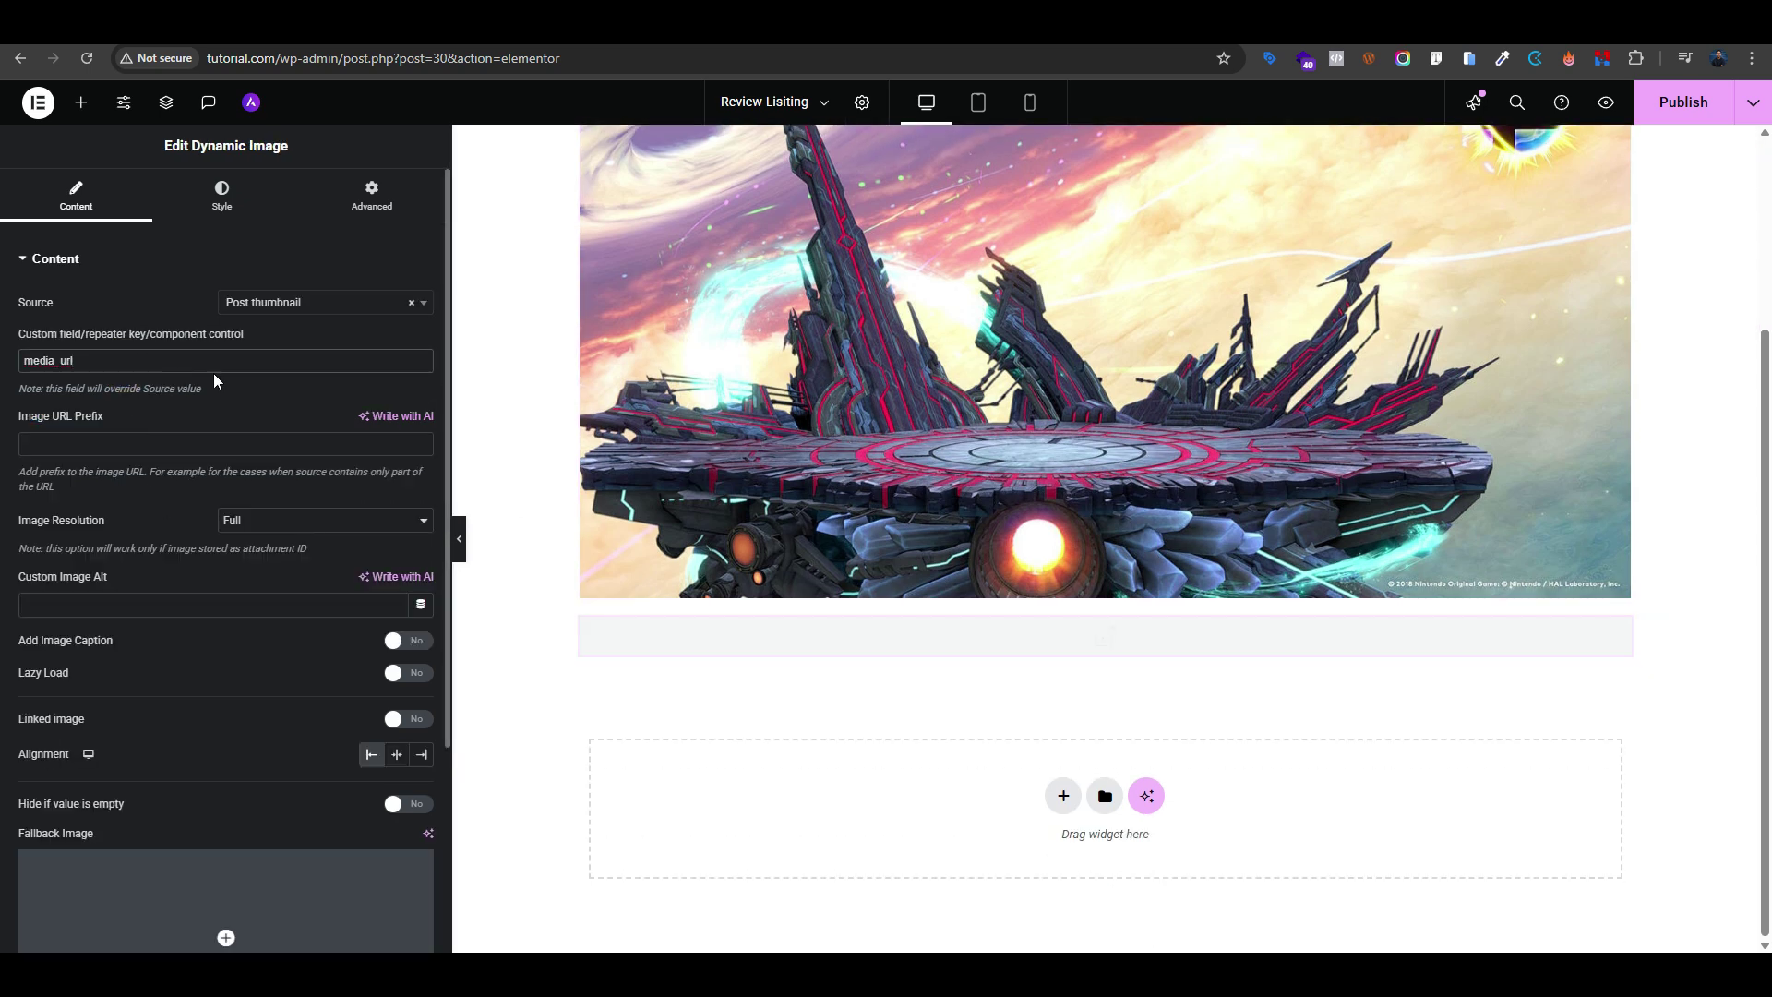
scroll(1033, 412, down, 1)
scroll(1031, 477, down, 1)
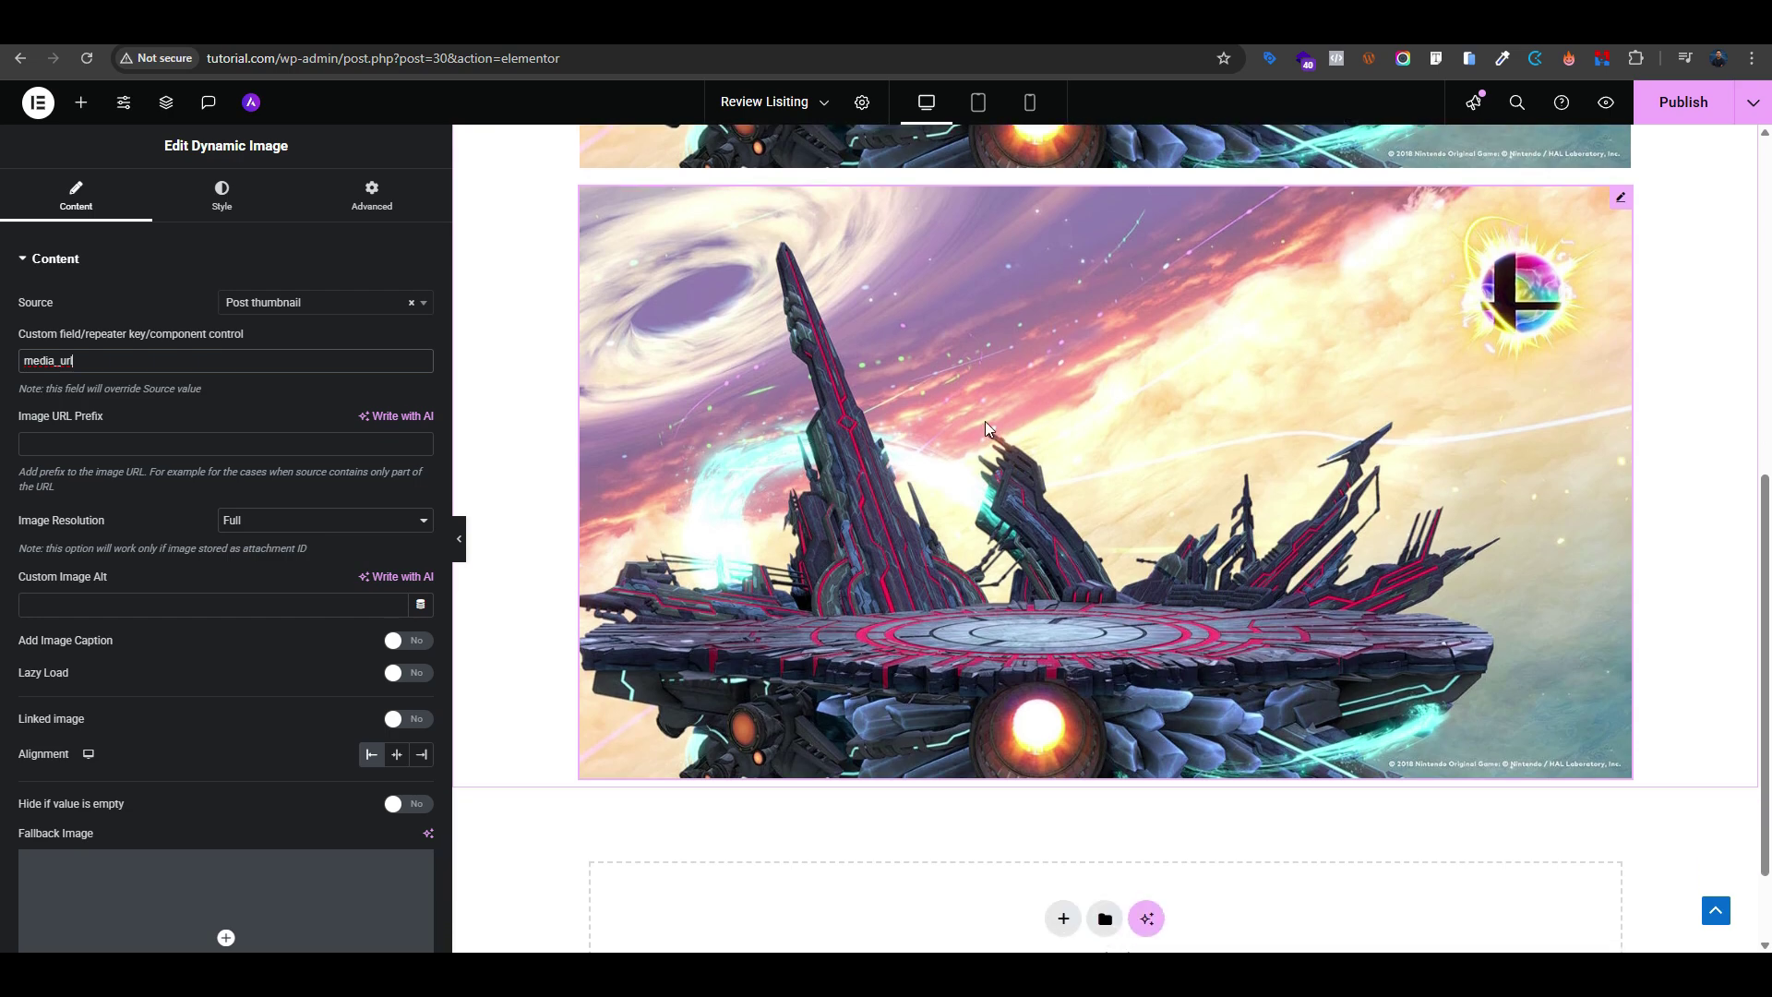
scroll(984, 421, up, 7)
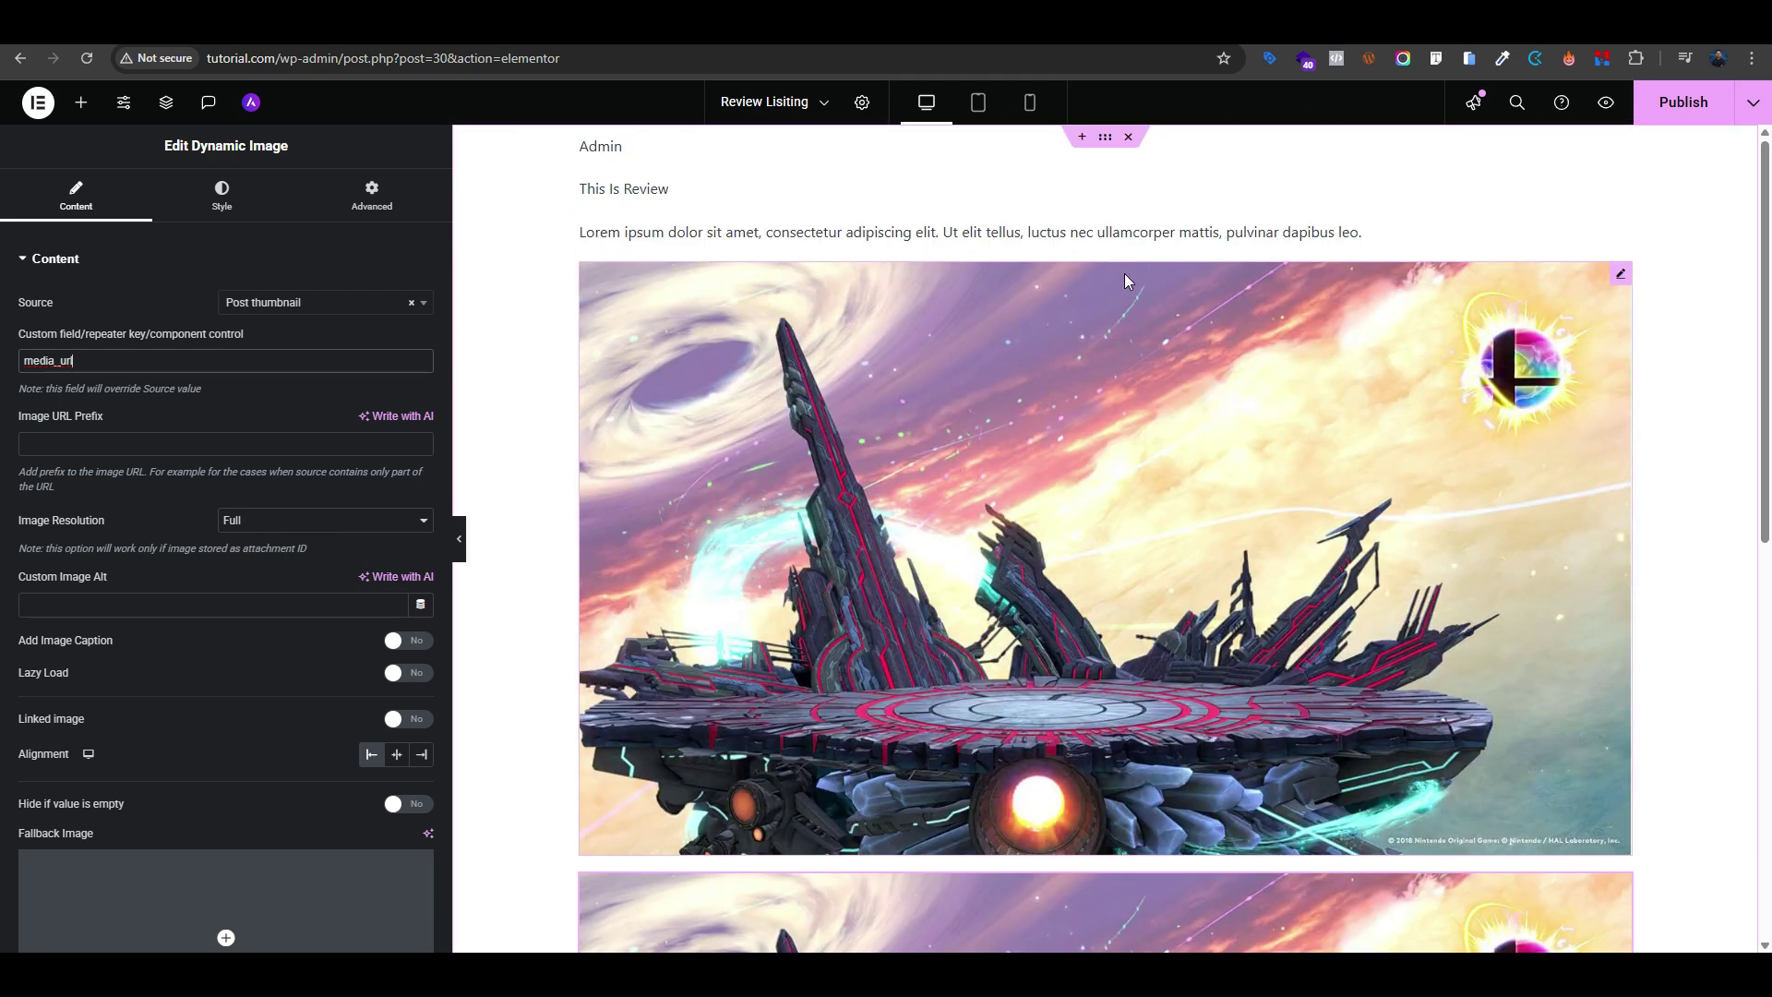
click(232, 209)
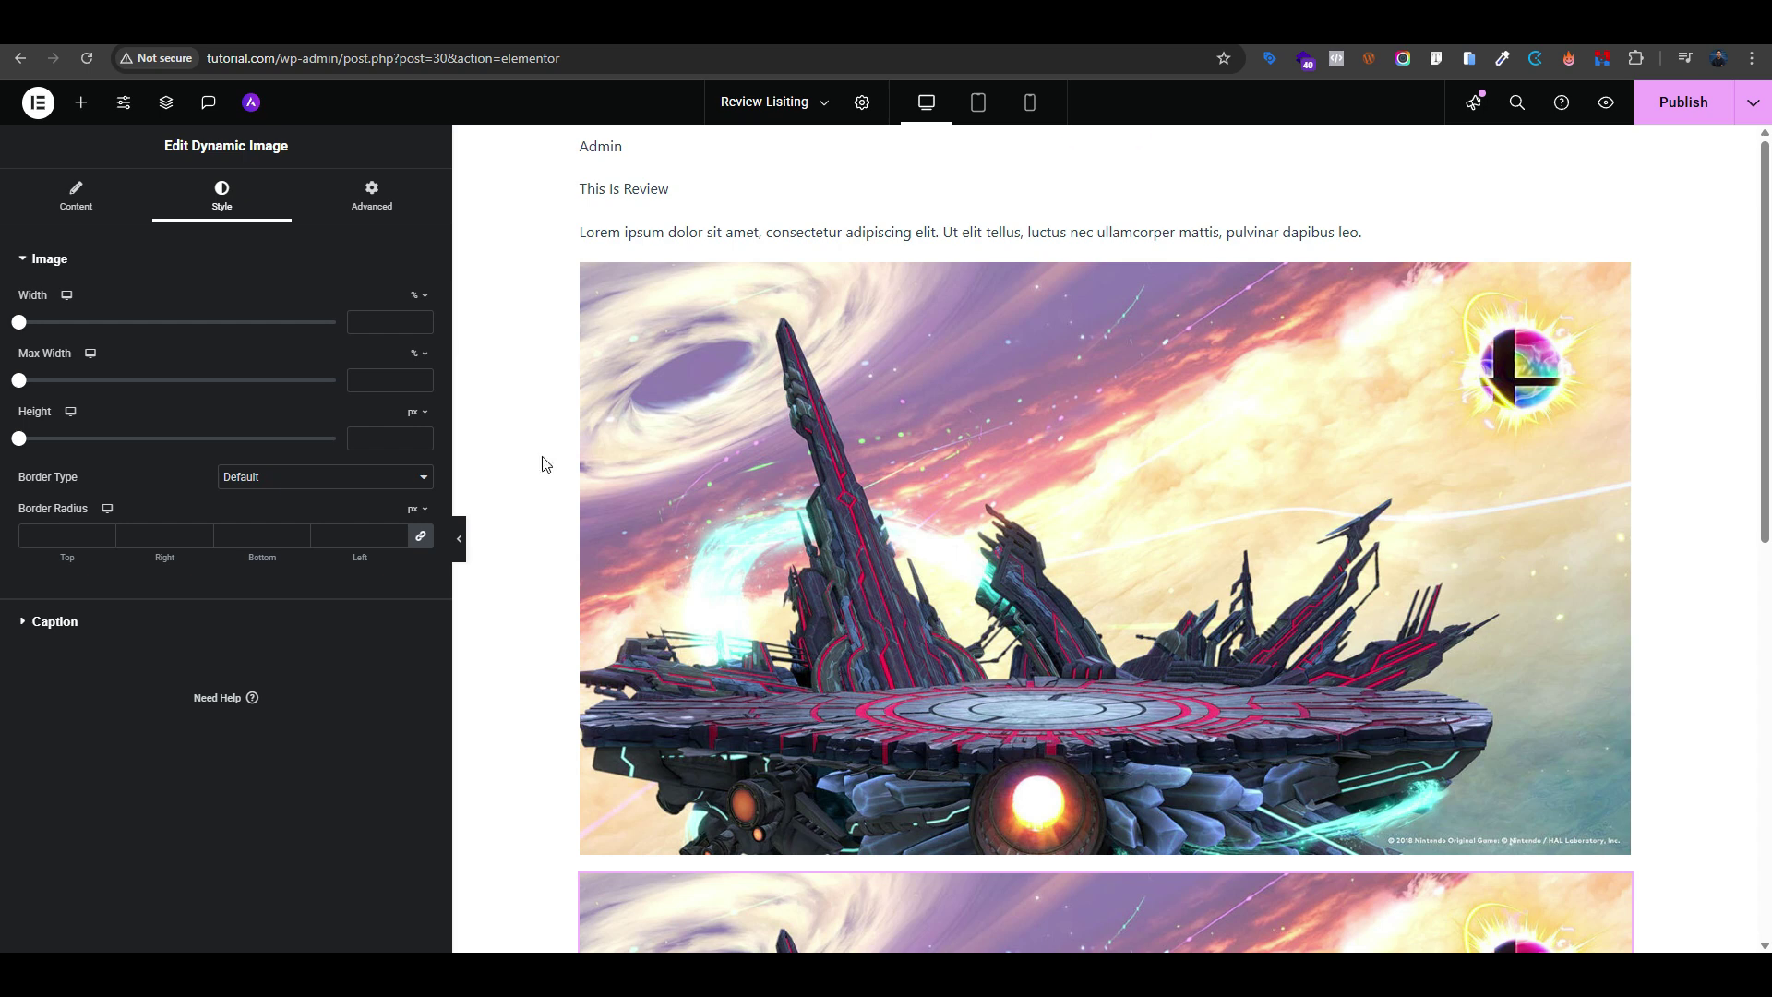
click(1352, 975)
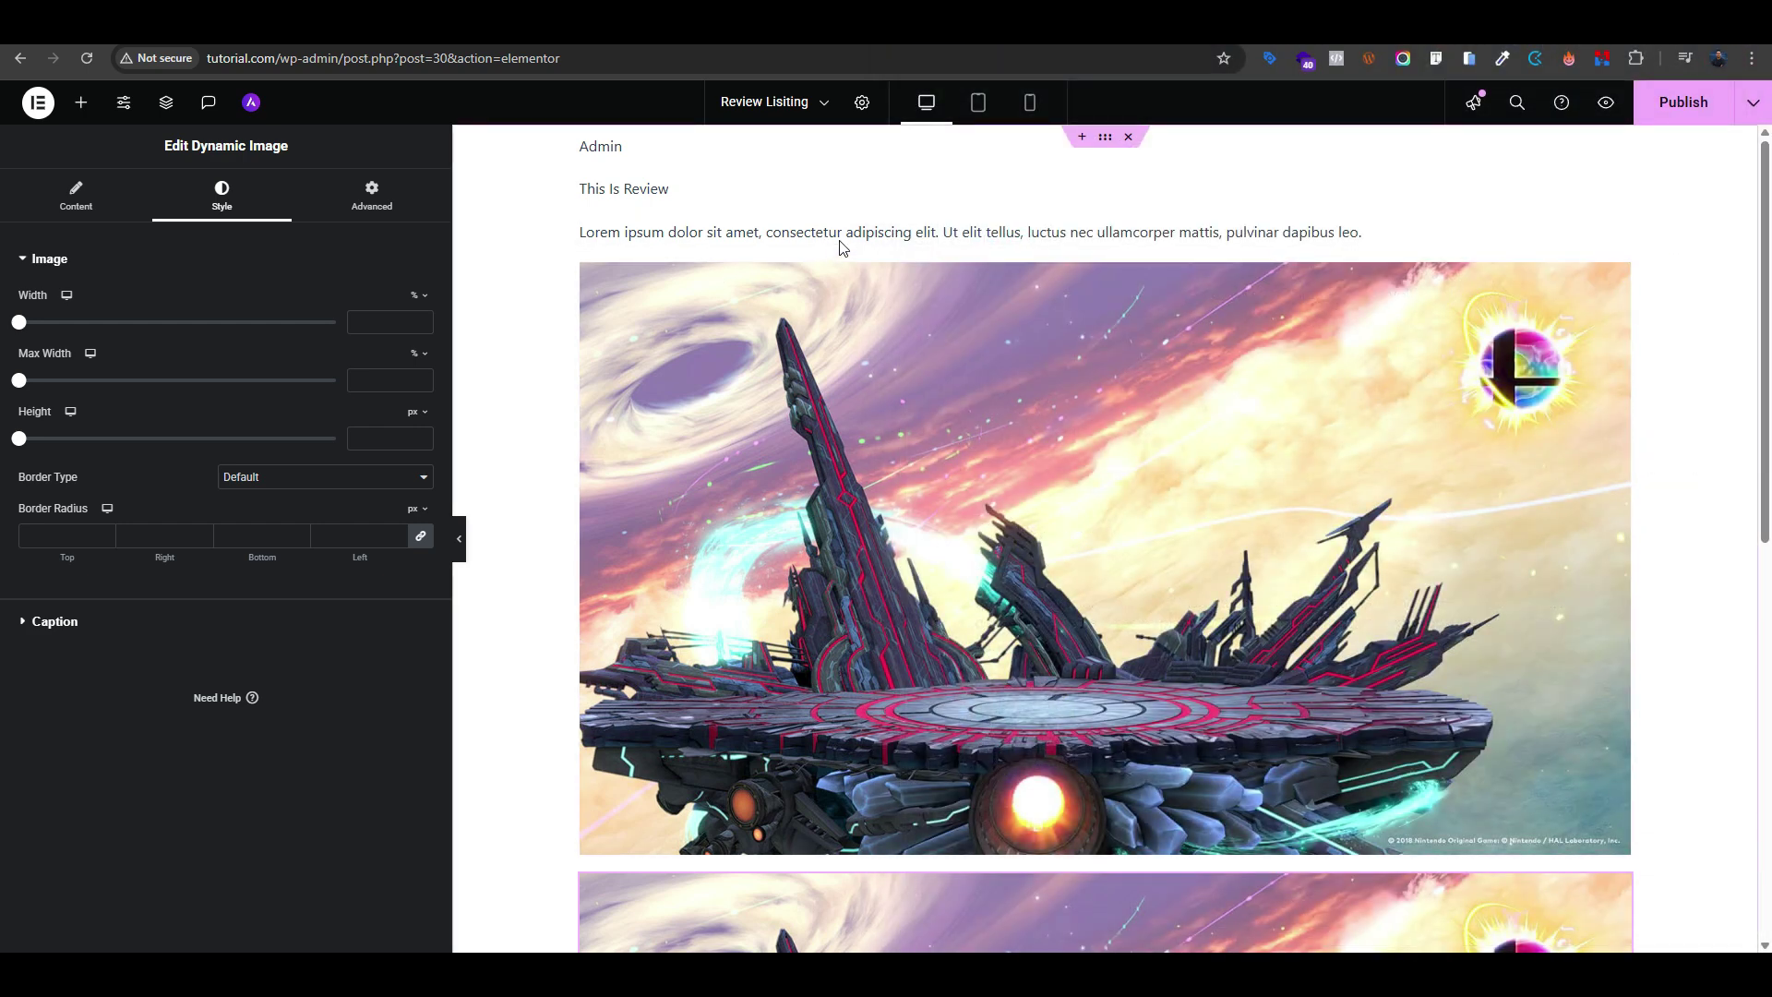
click(840, 238)
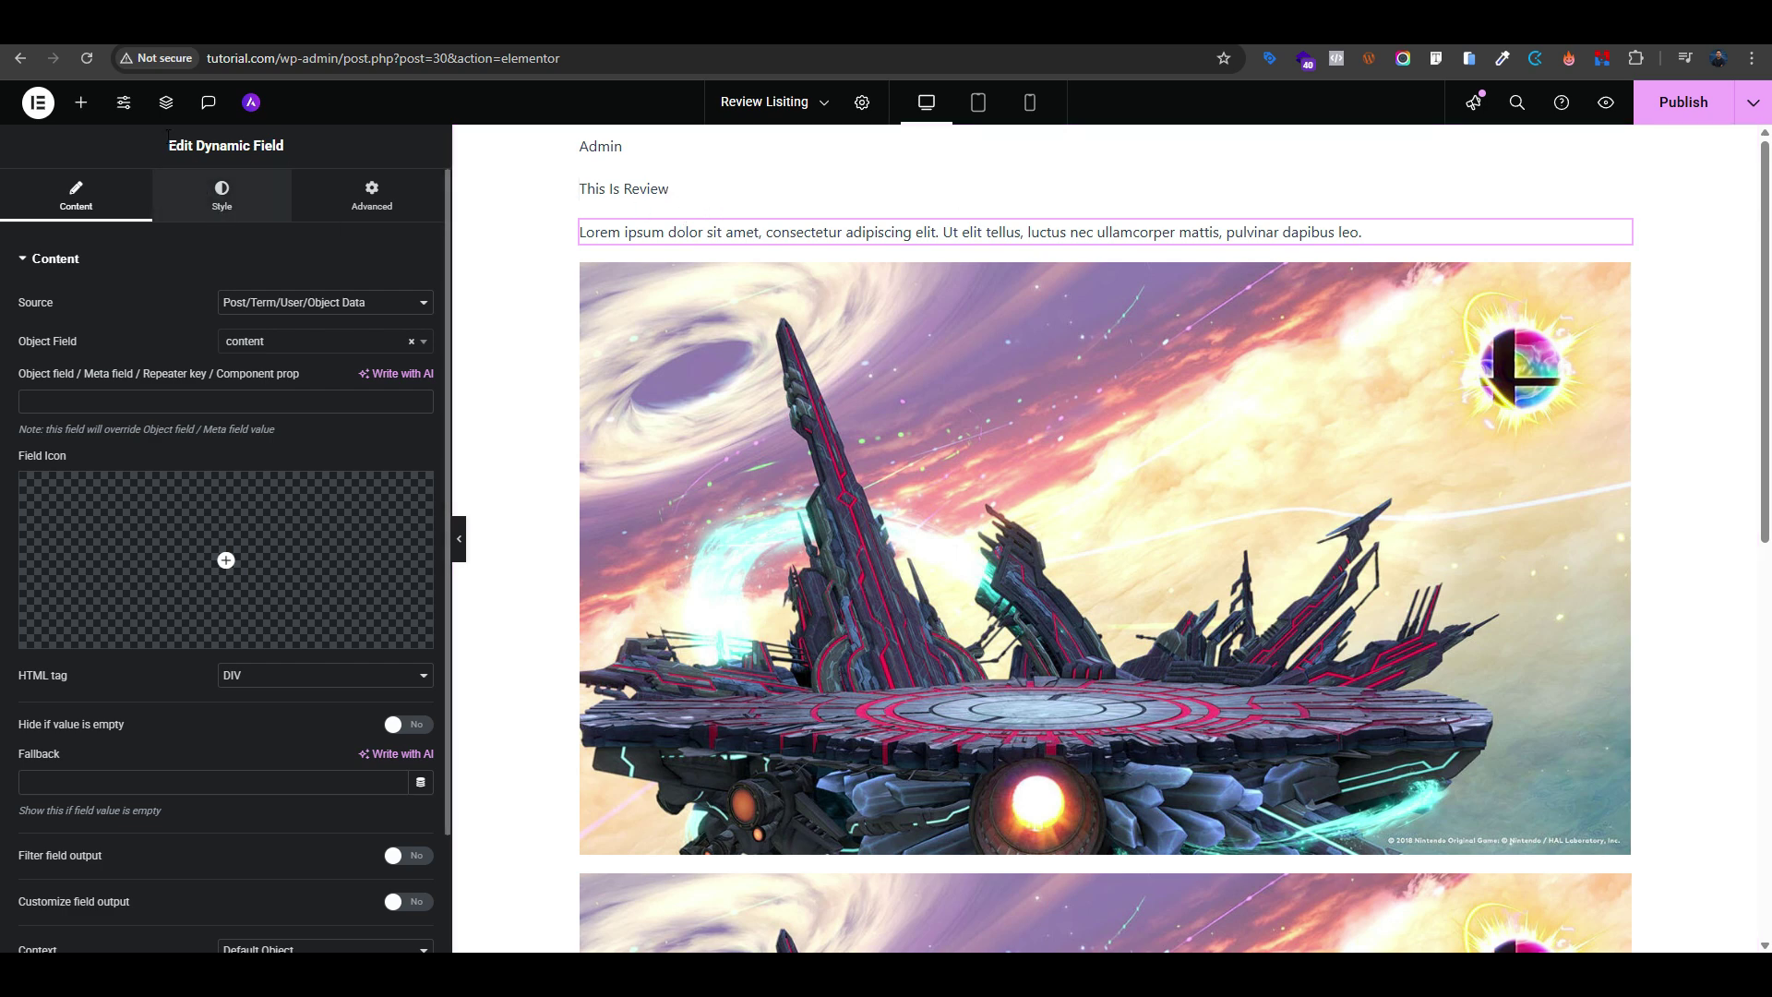
click(82, 102)
click(158, 231)
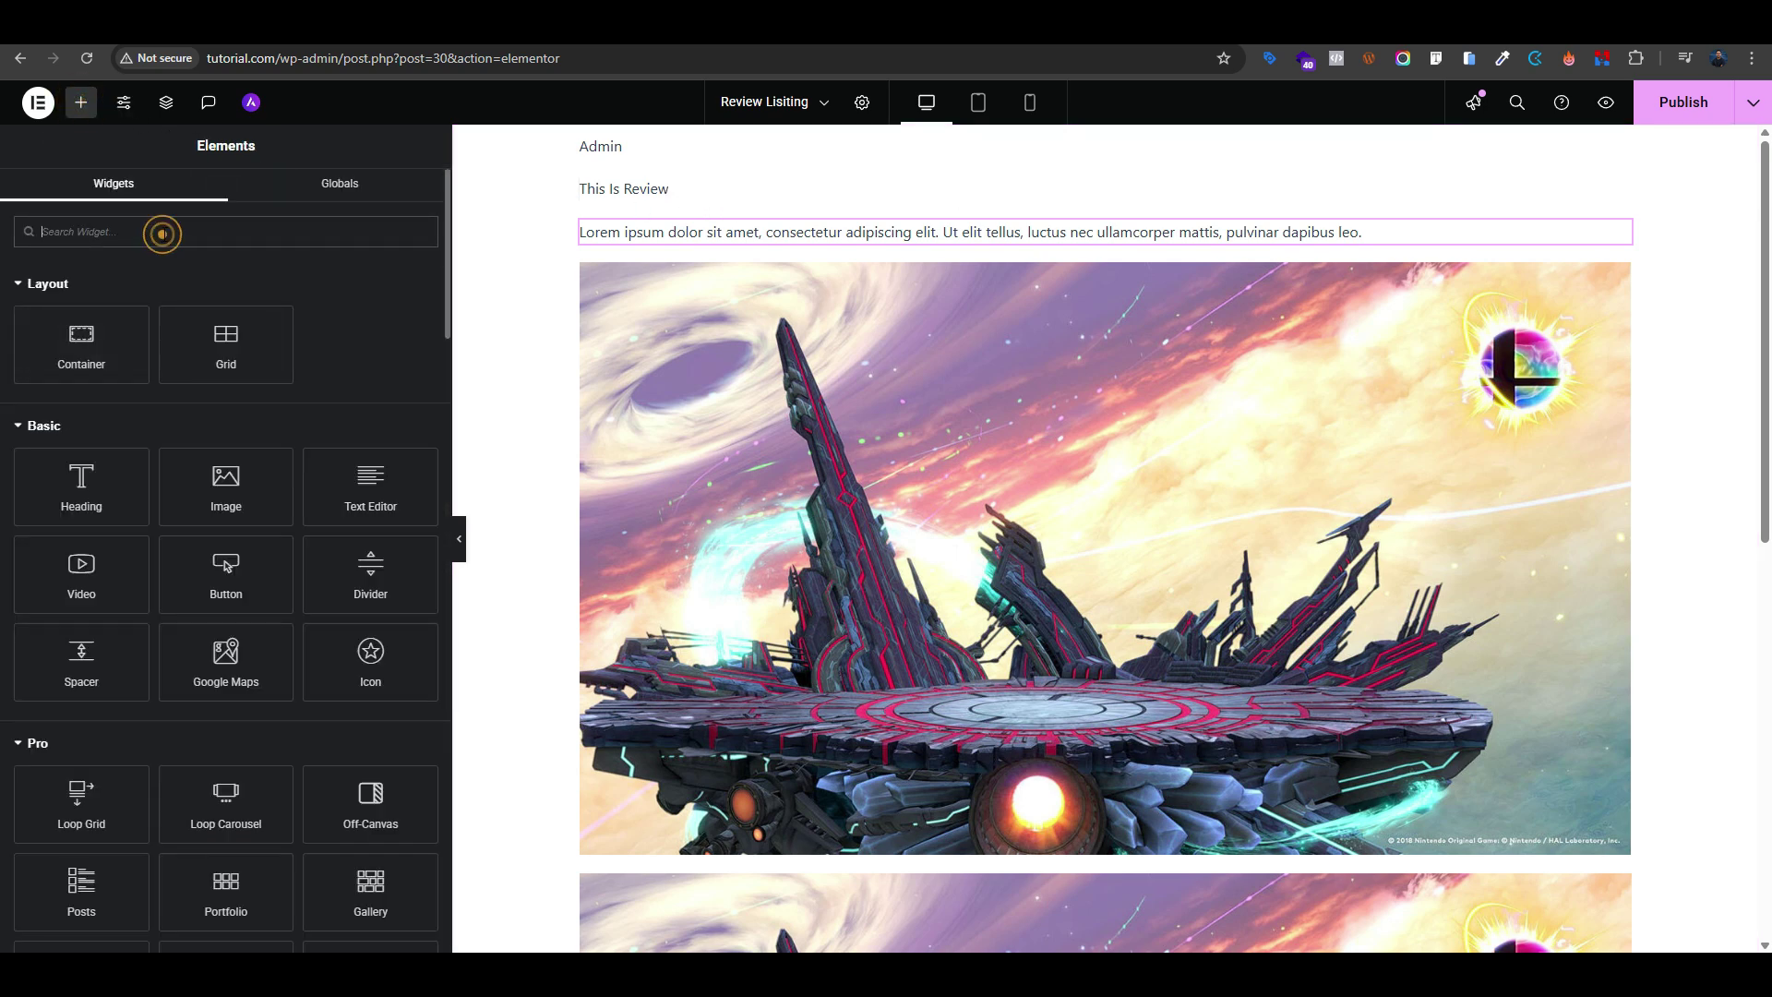
Duplicate the review title field directly above the content field
right_click(670, 197)
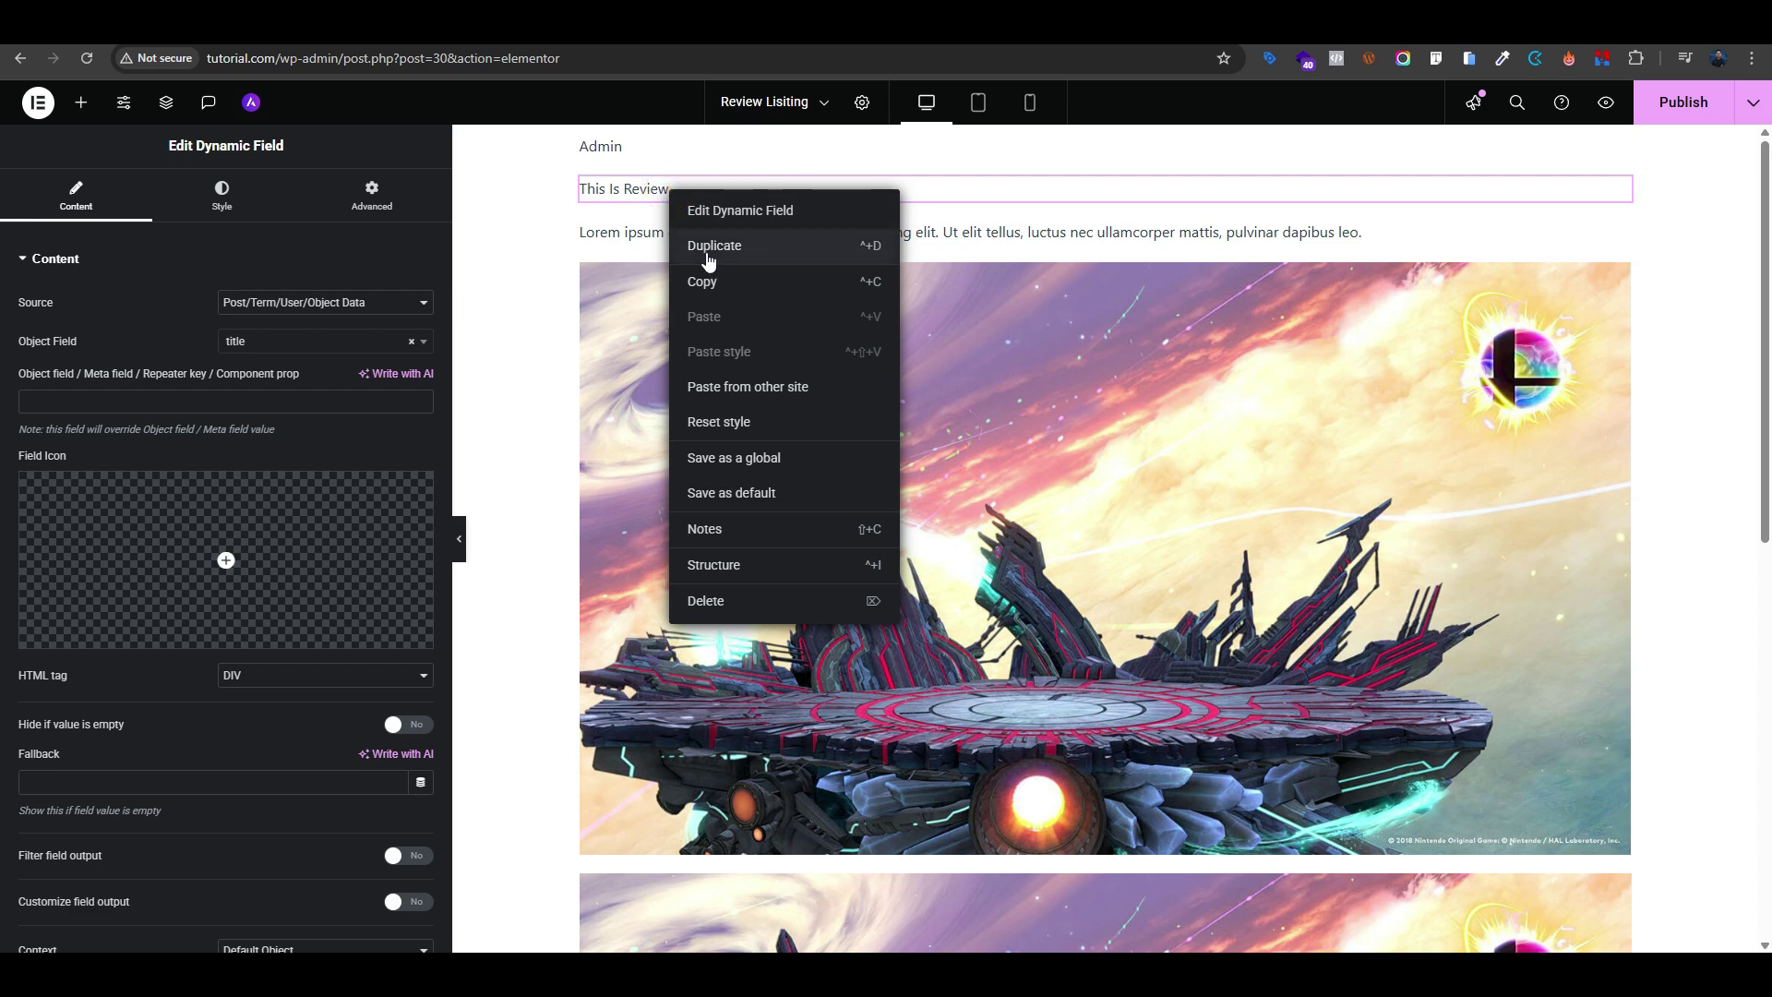
click(703, 242)
click(700, 247)
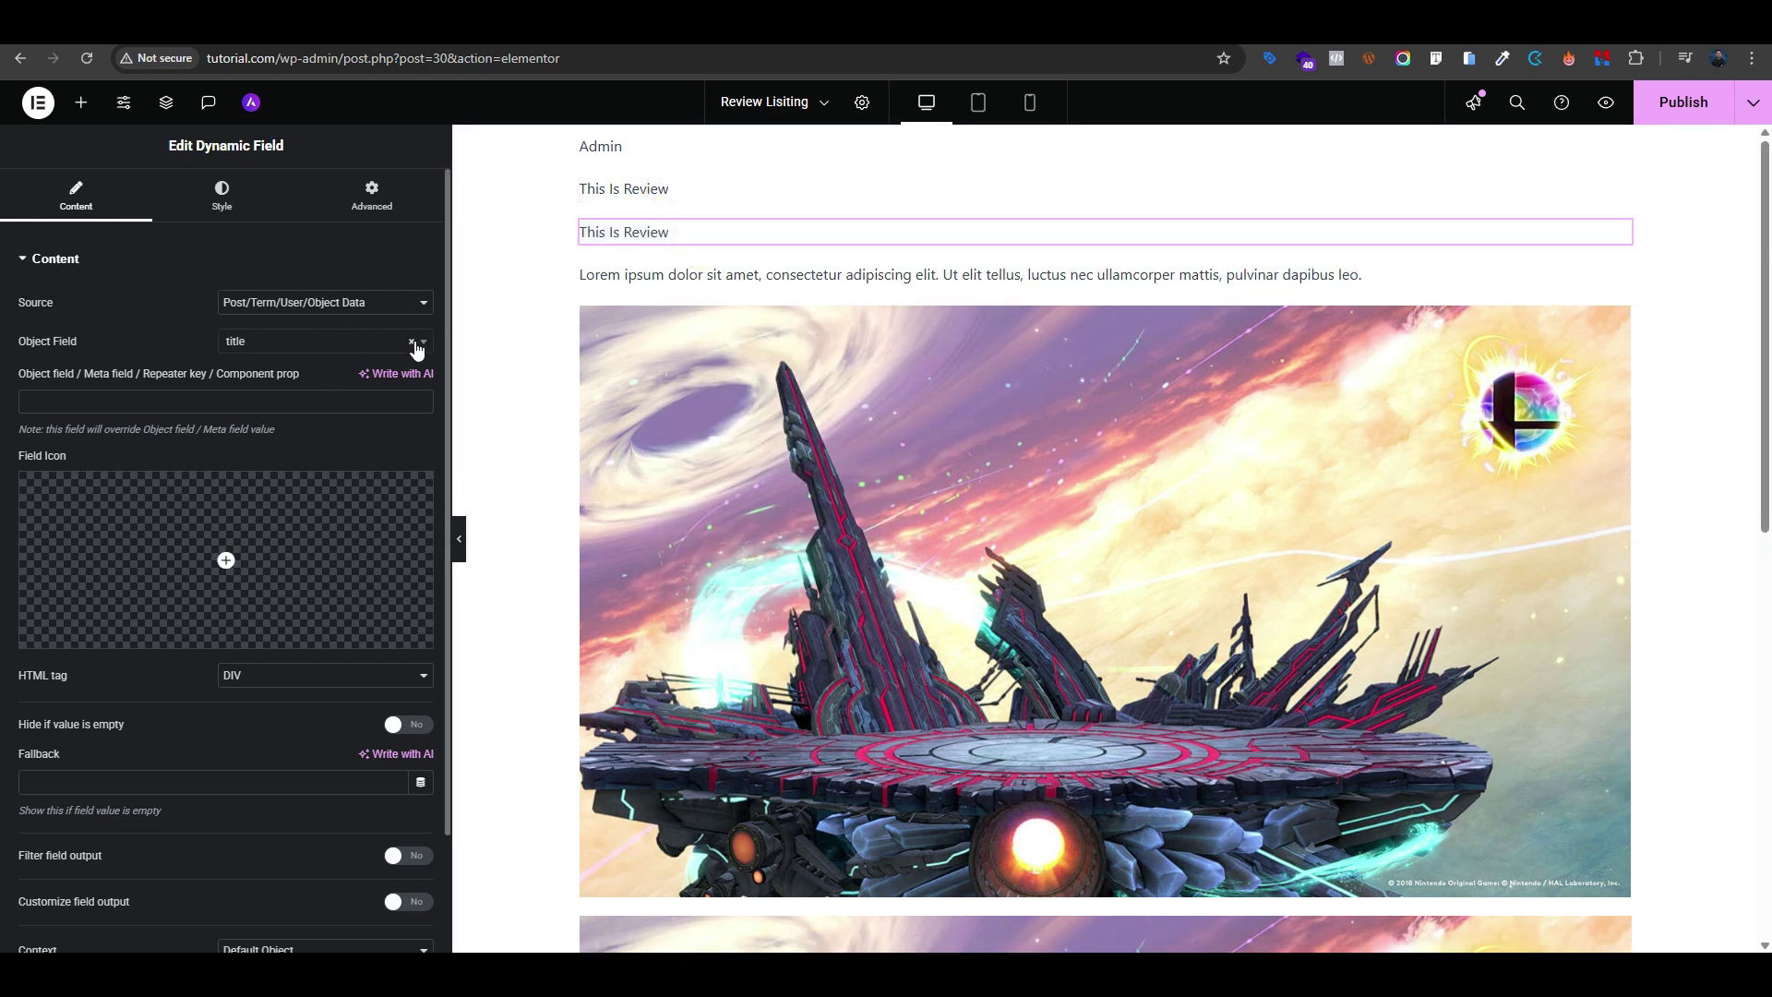
Try the Post group's Date as the duplicated field's object field, and clear it again
click(413, 345)
click(306, 346)
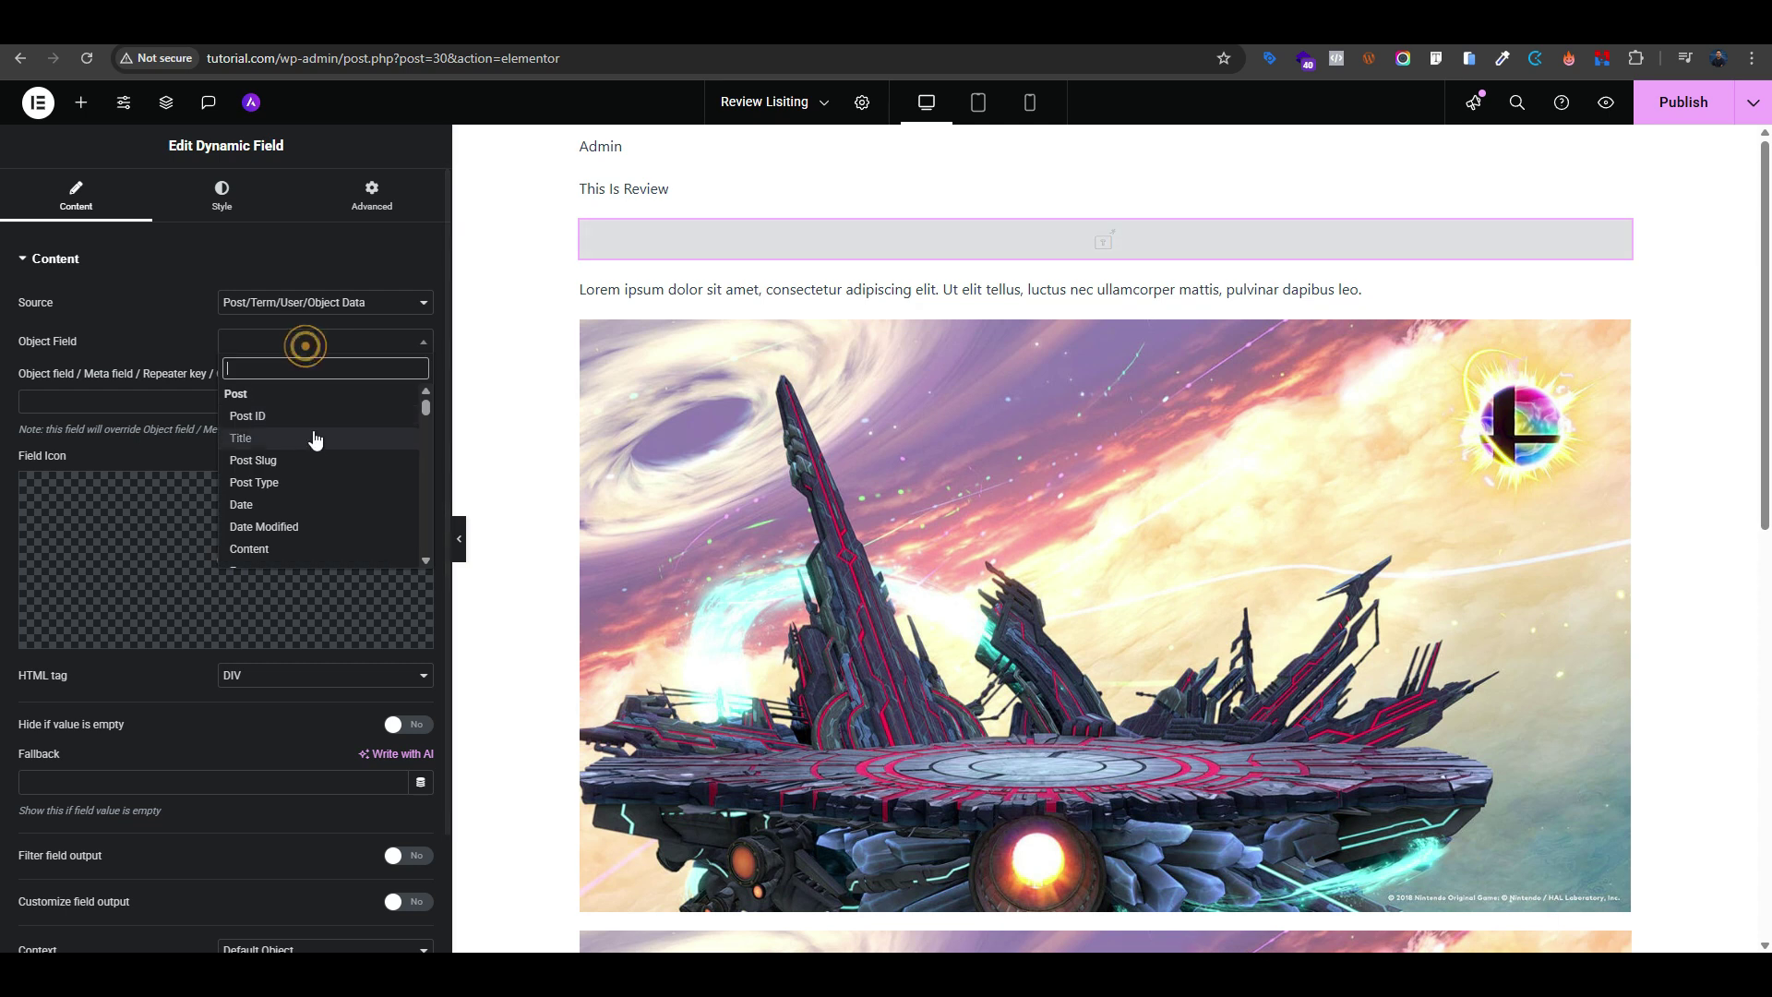
click(296, 504)
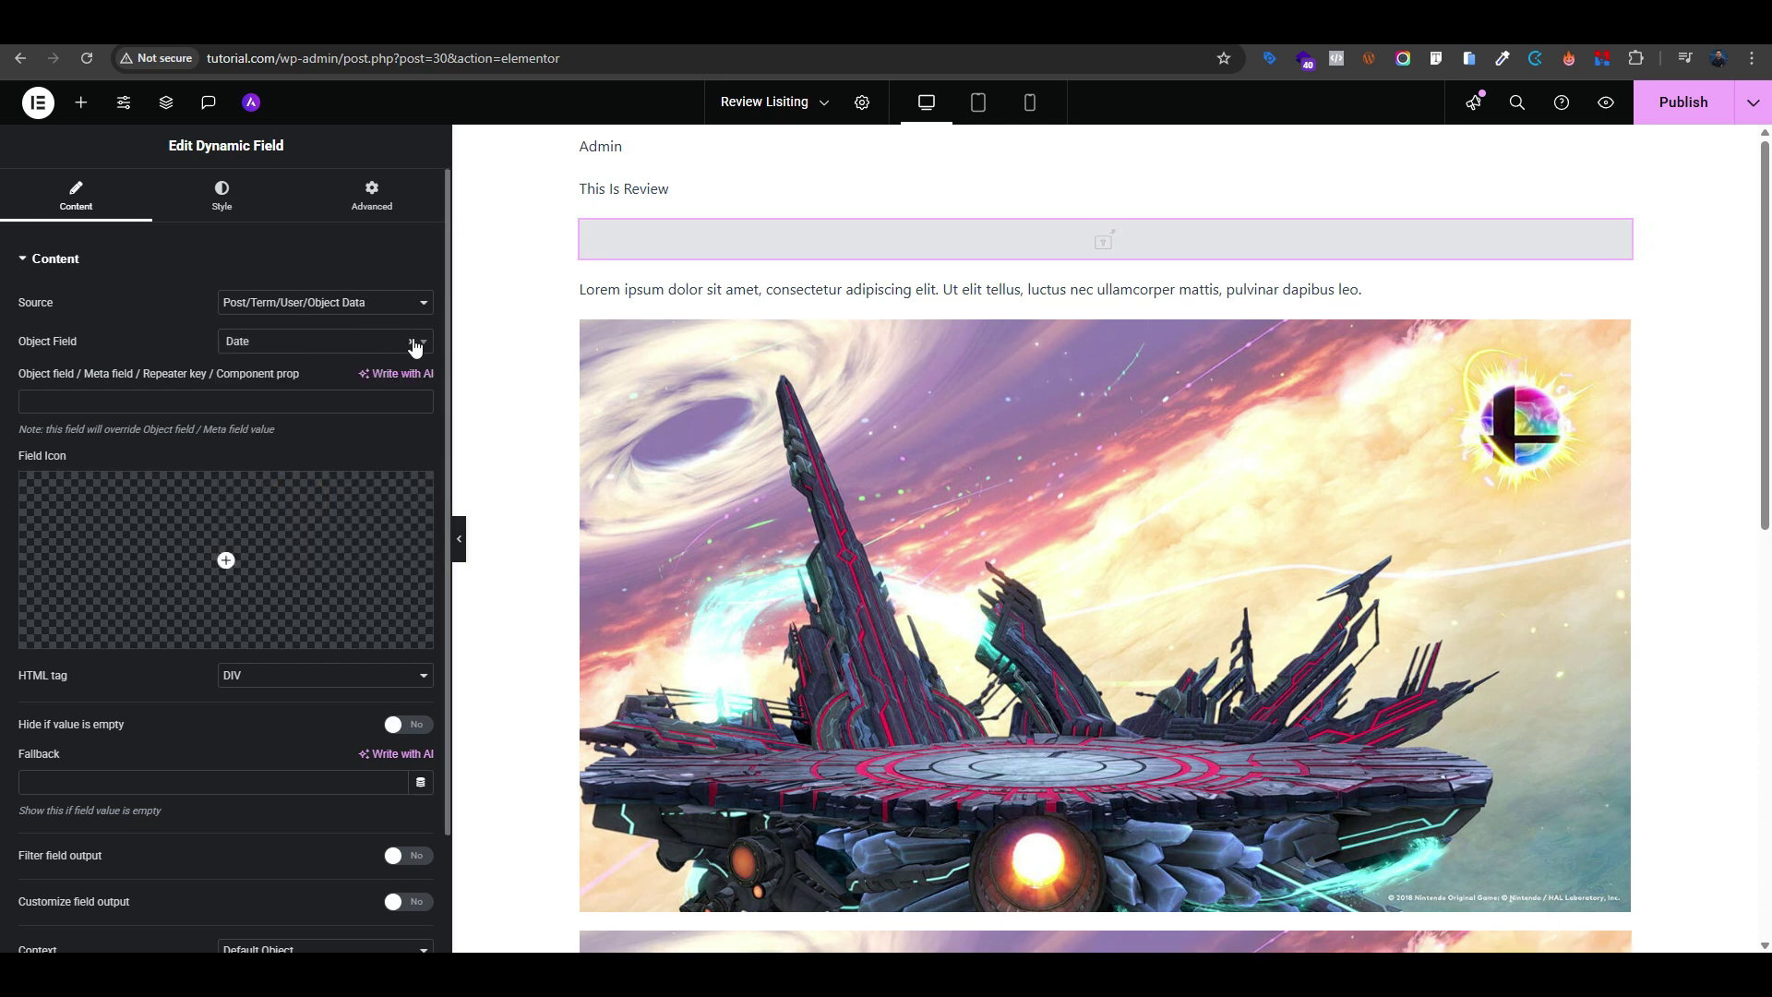
click(412, 342)
Set the duplicated field's object field to date from Query For Review Media
click(332, 343)
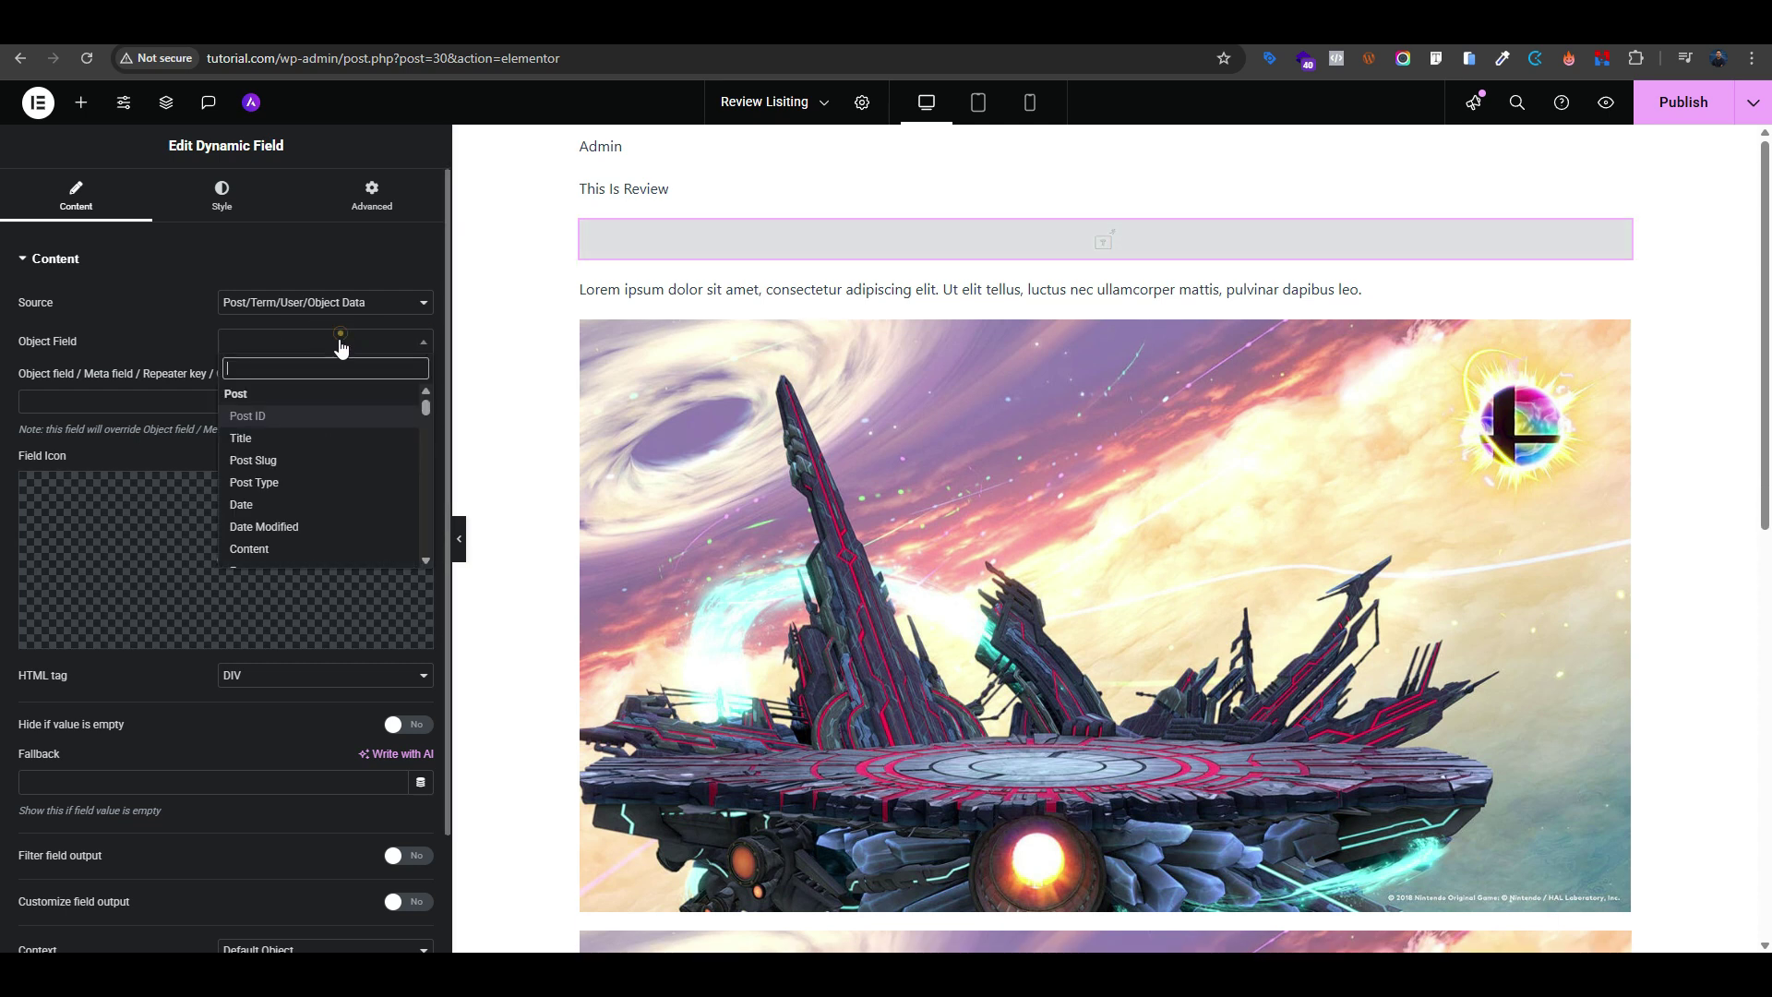
scroll(317, 483, down, 5)
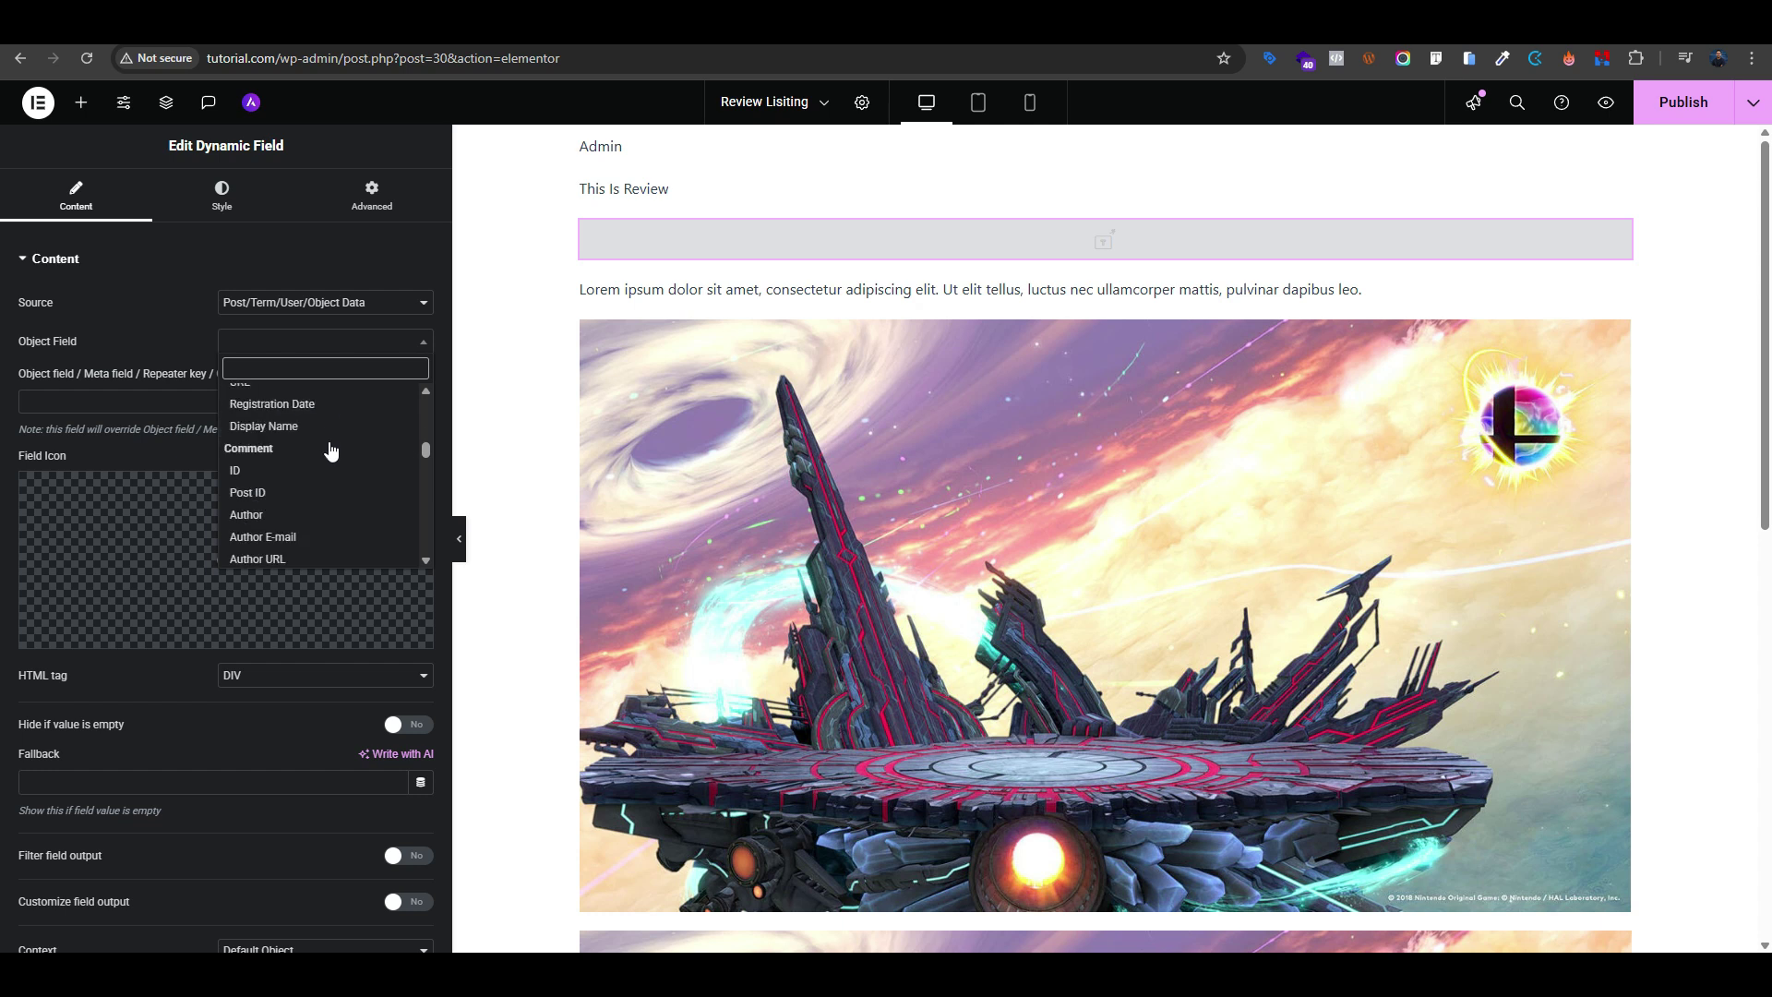
scroll(328, 448, down, 5)
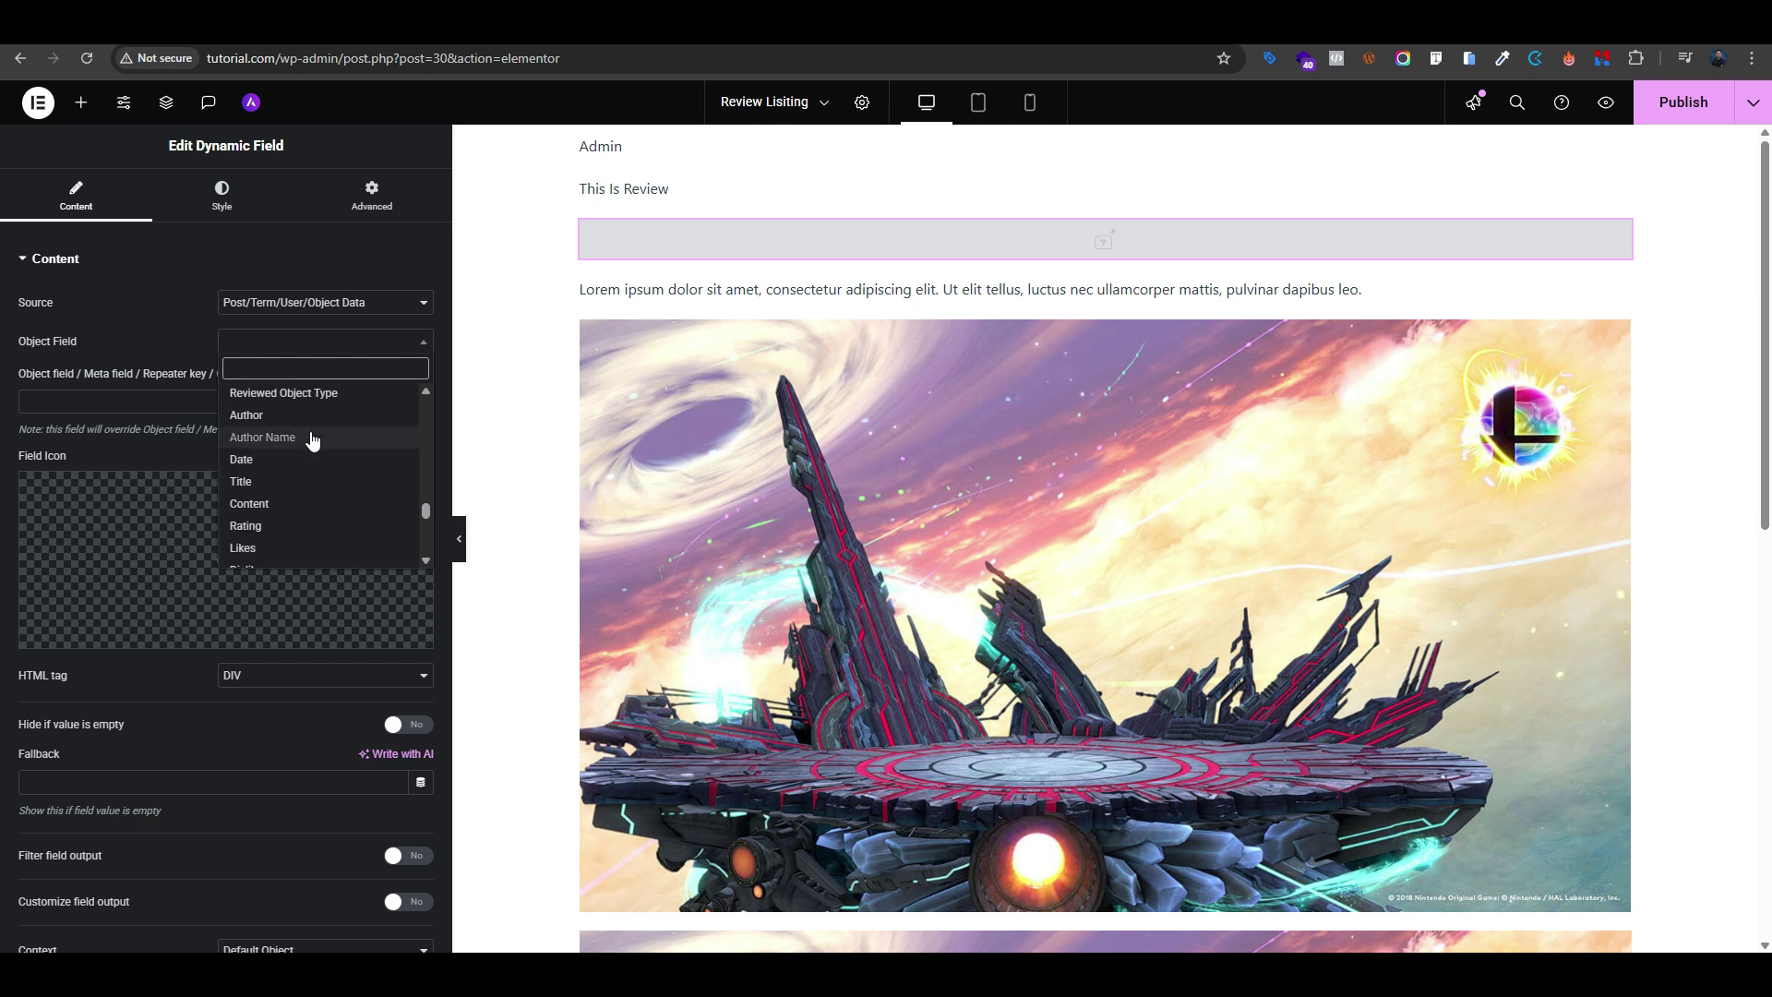
scroll(314, 443, down, 3)
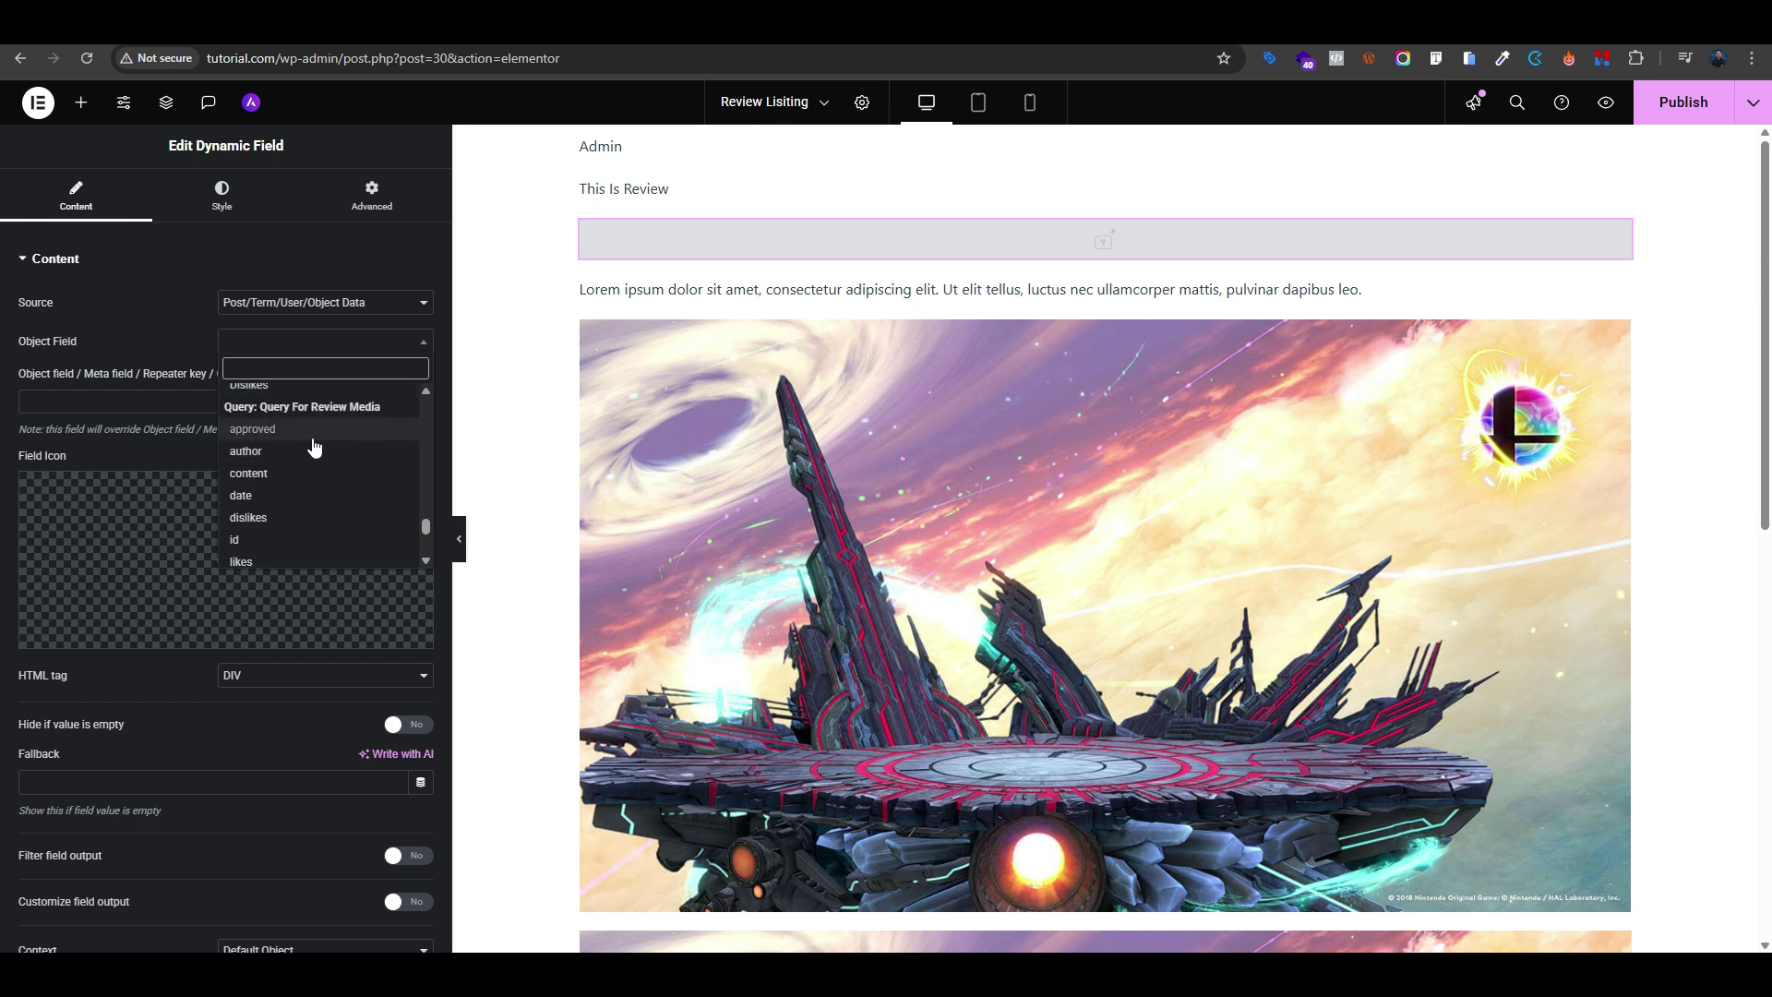
click(288, 497)
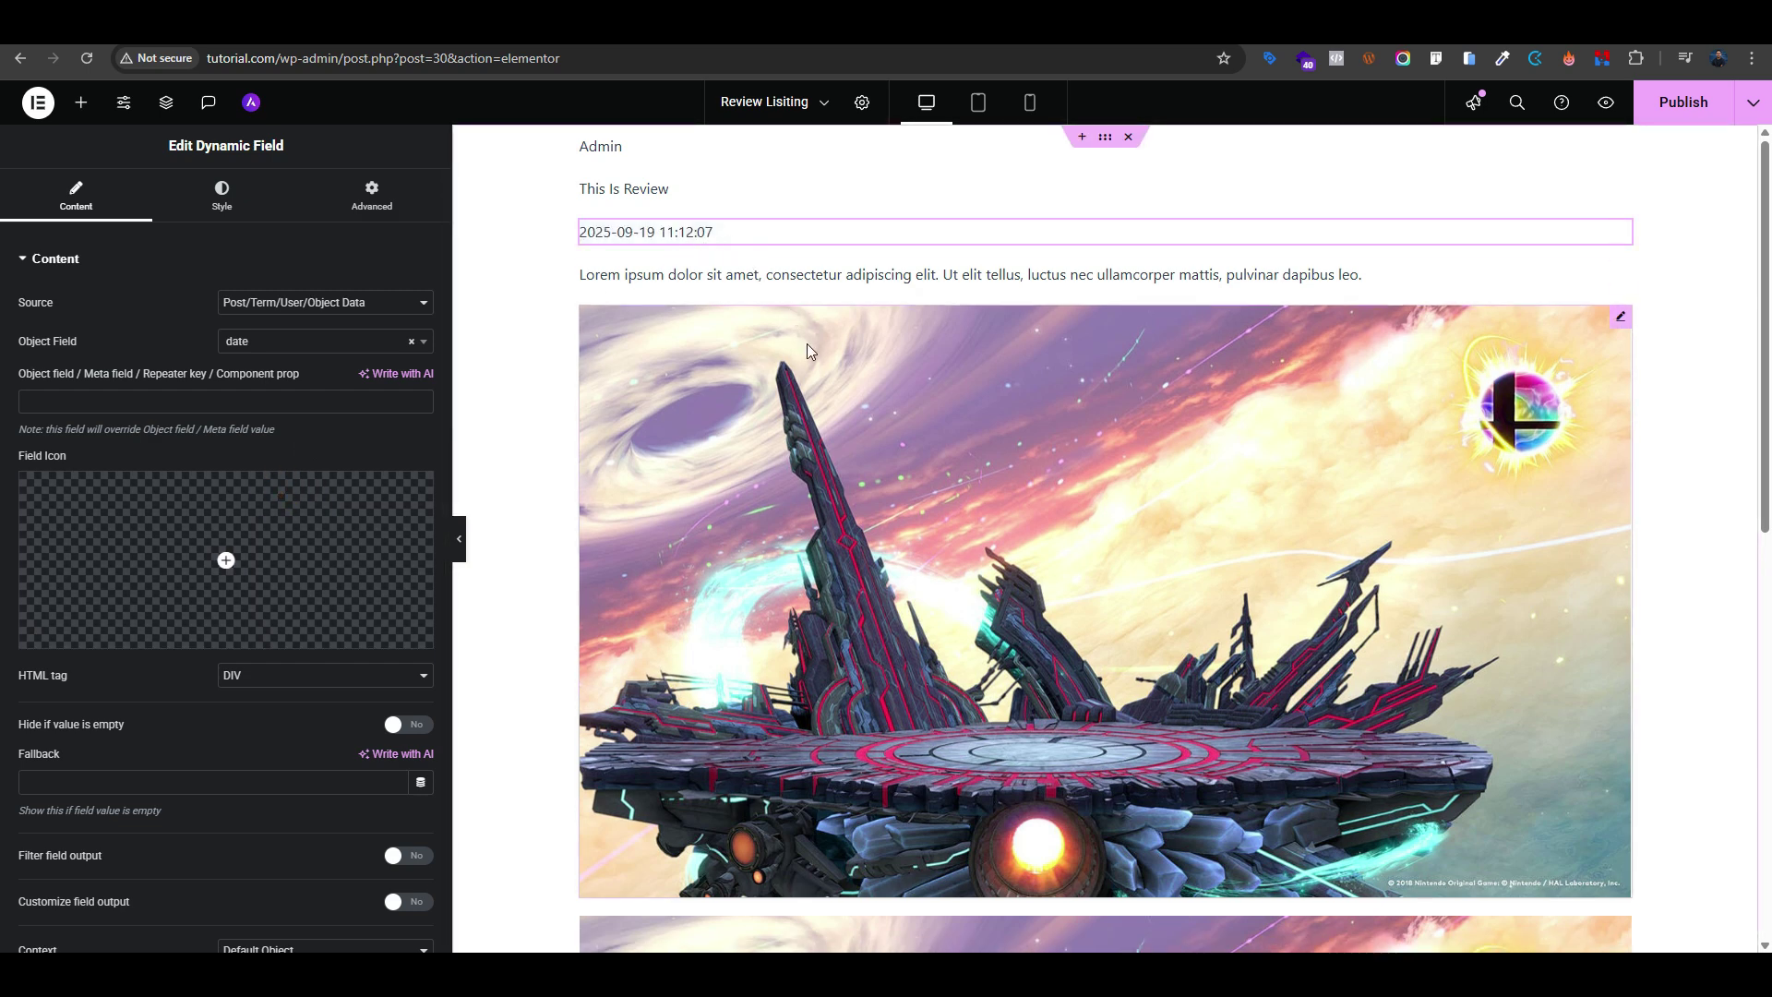
scroll(807, 351, down, 5)
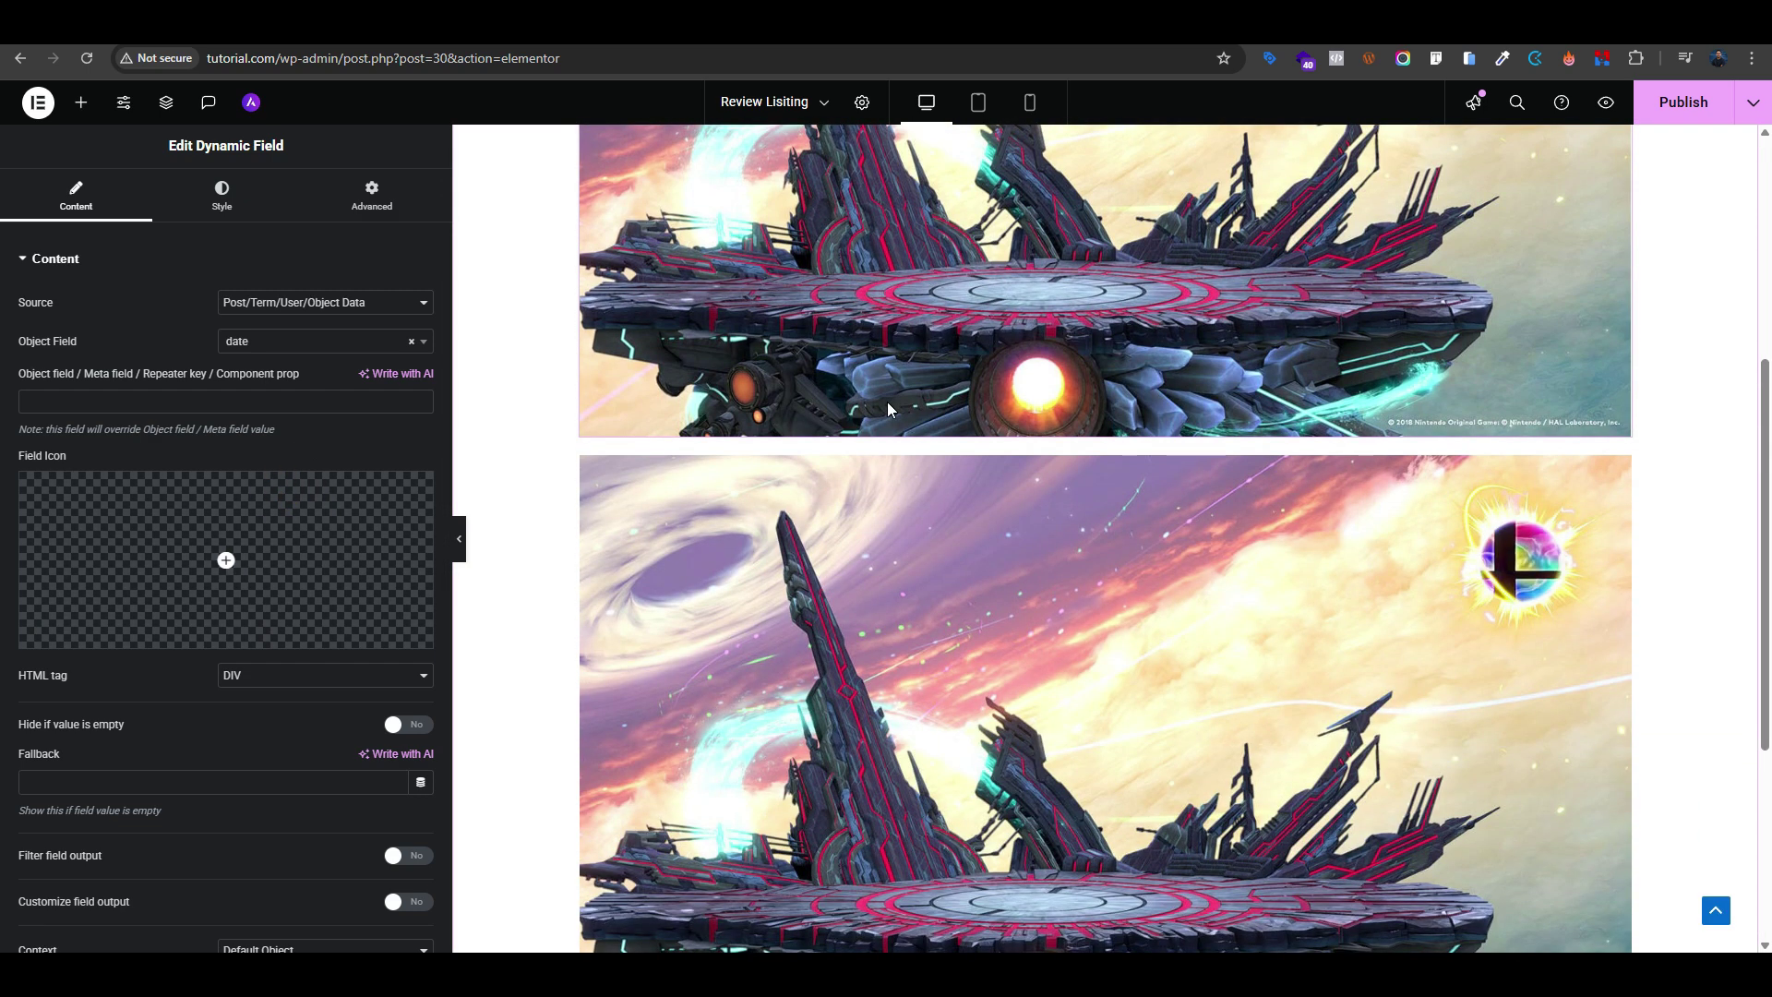
Review the listing template's fields and images, and compare them with Query For Review Media's source table, join settings and preview results
scroll(891, 415, down, 4)
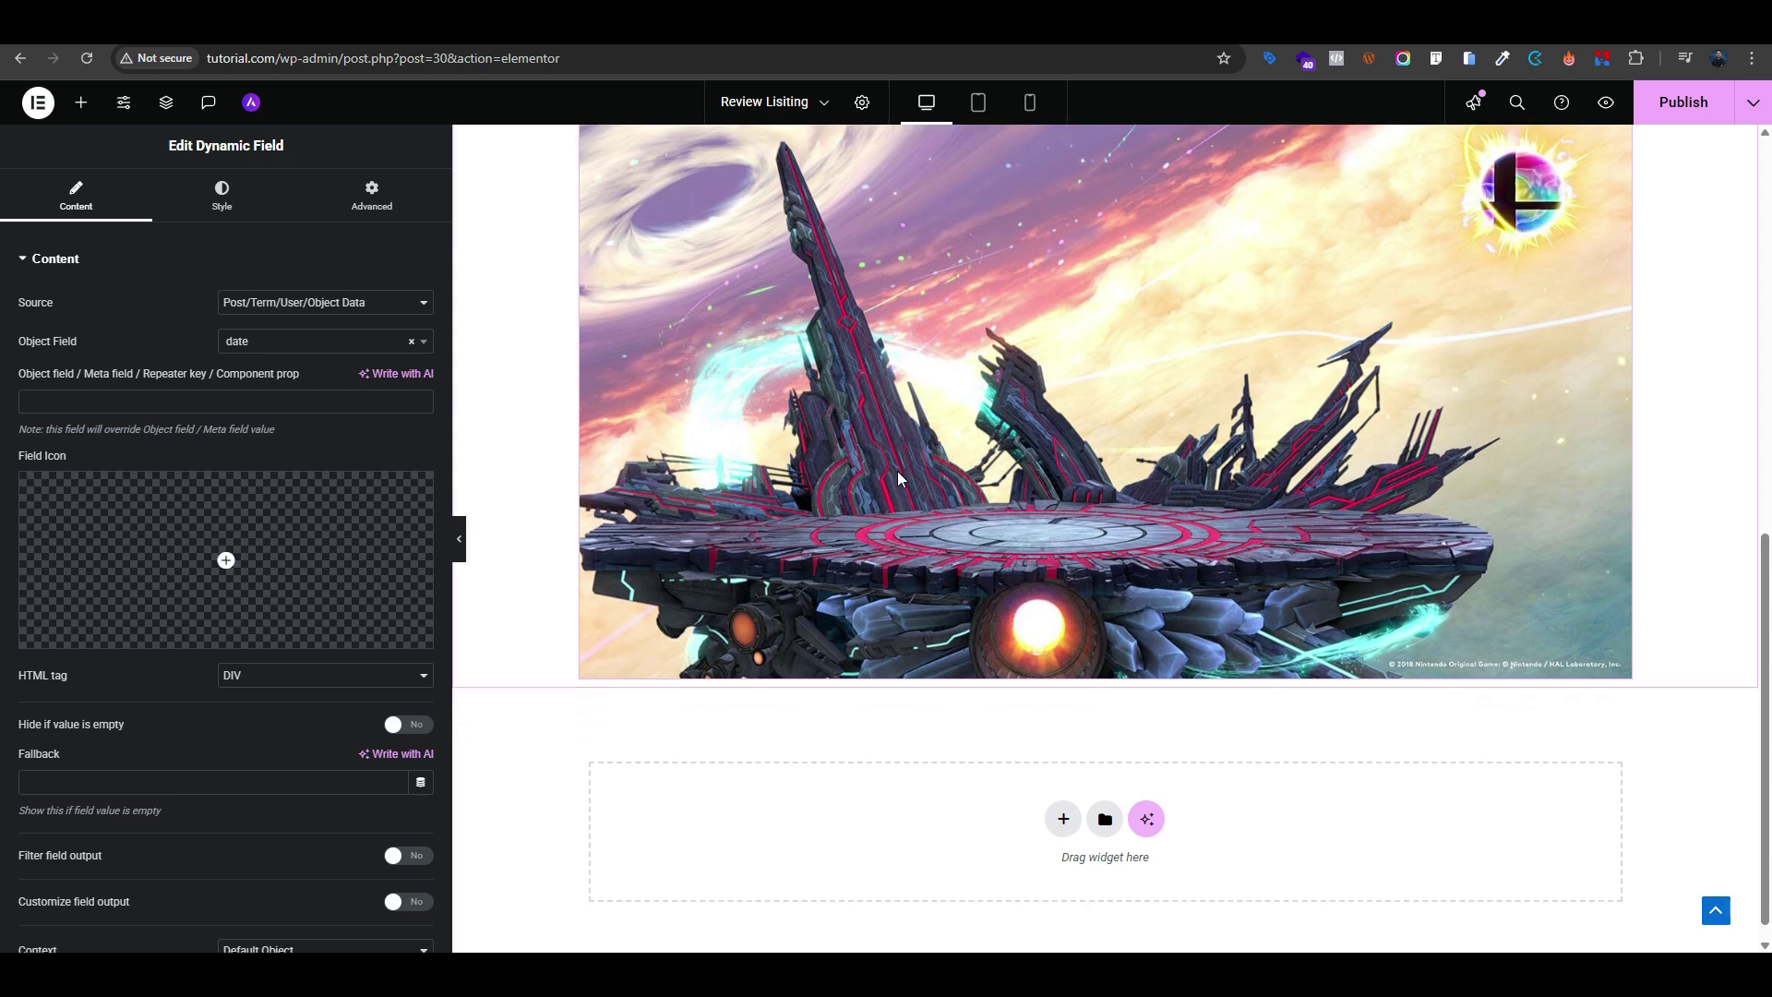
scroll(898, 477, up, 5)
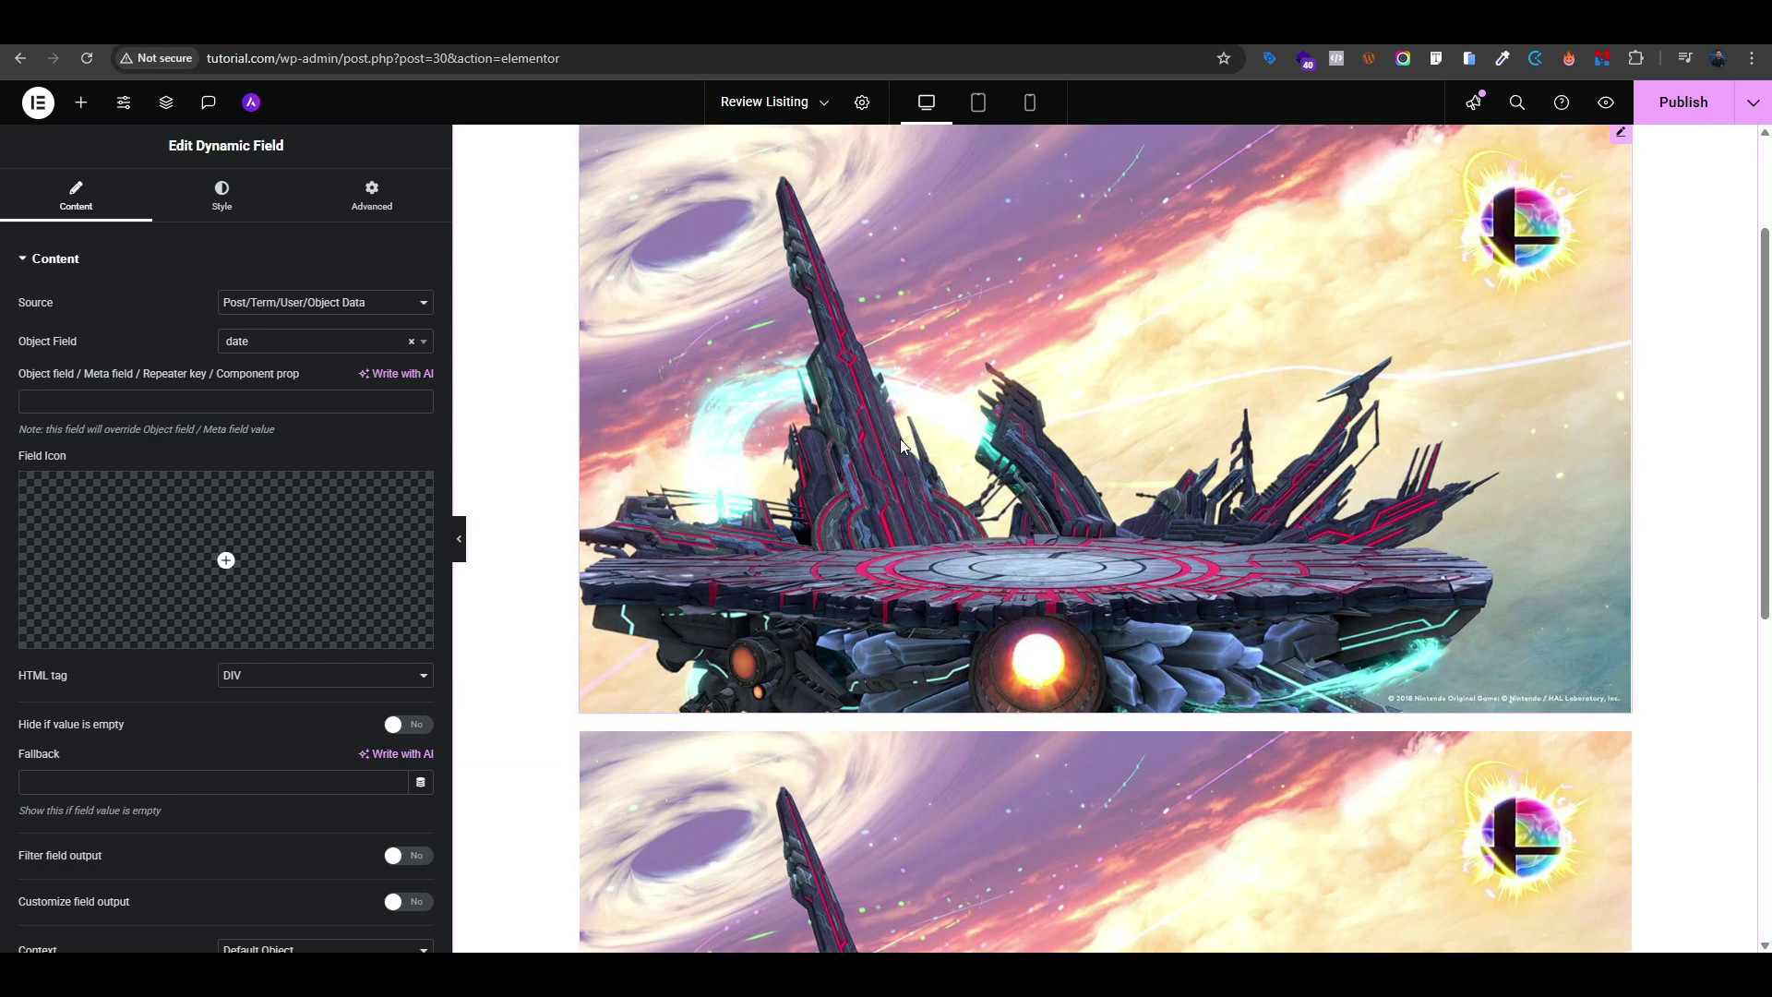
scroll(909, 441, up, 2)
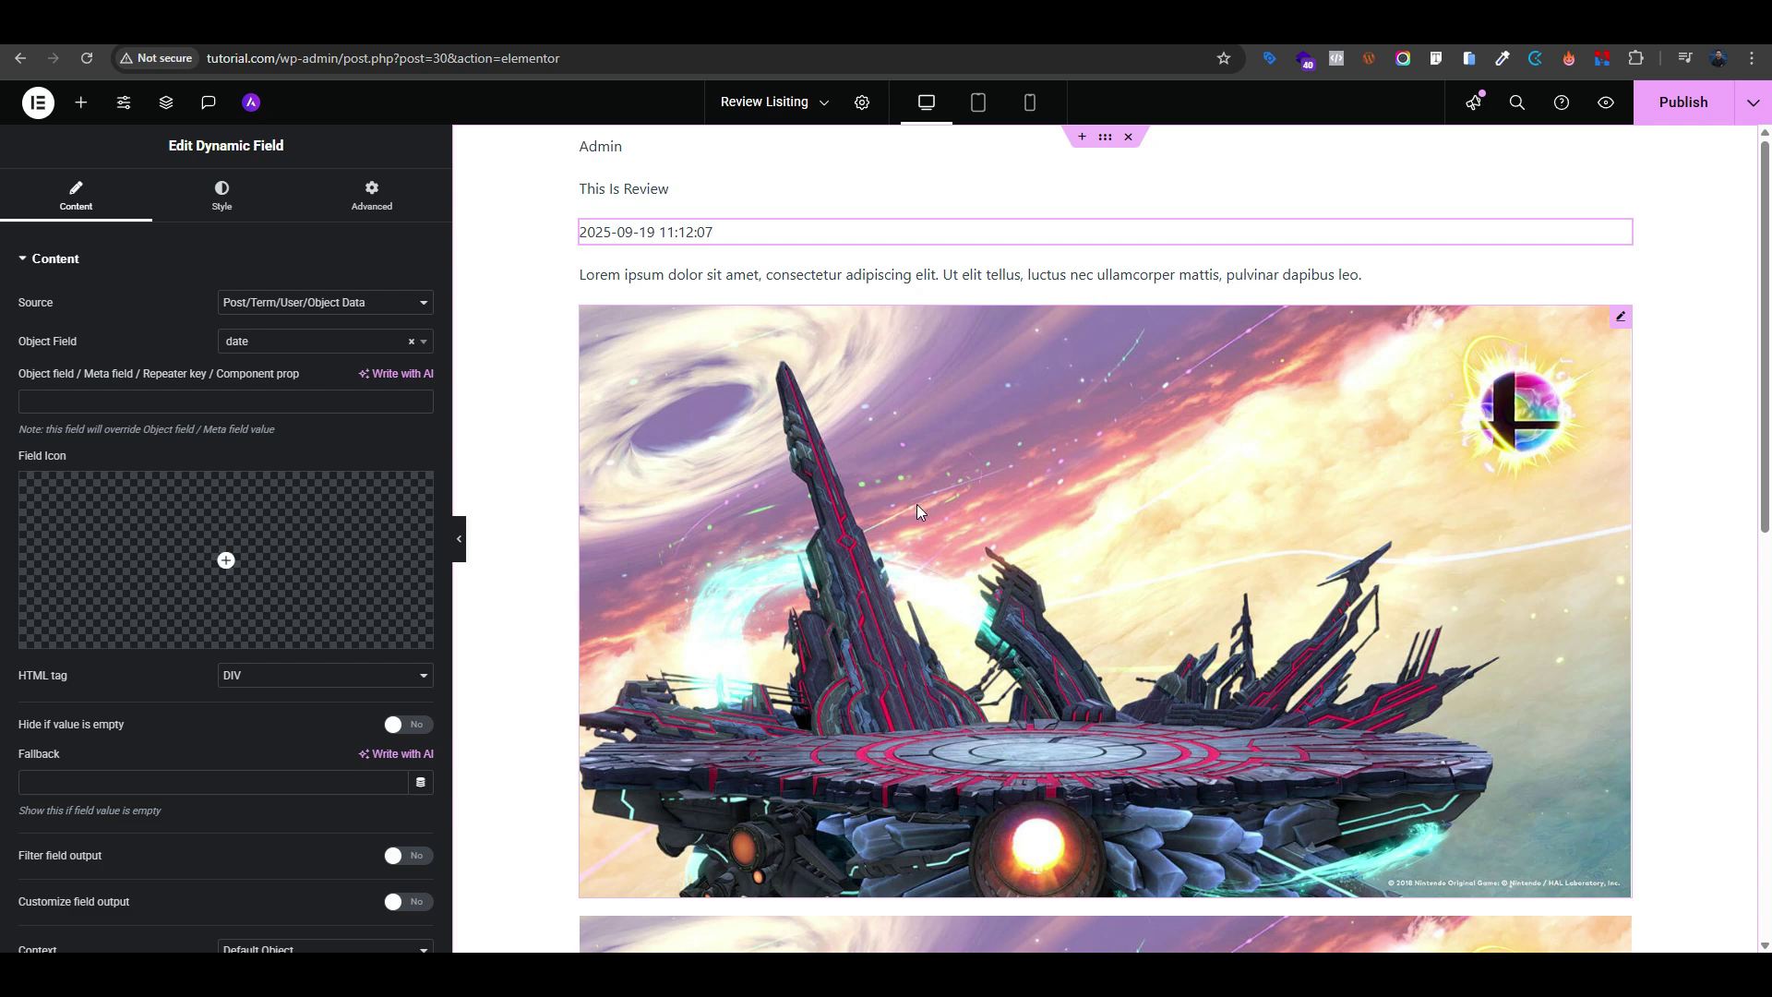
key(ctrl+Tab)
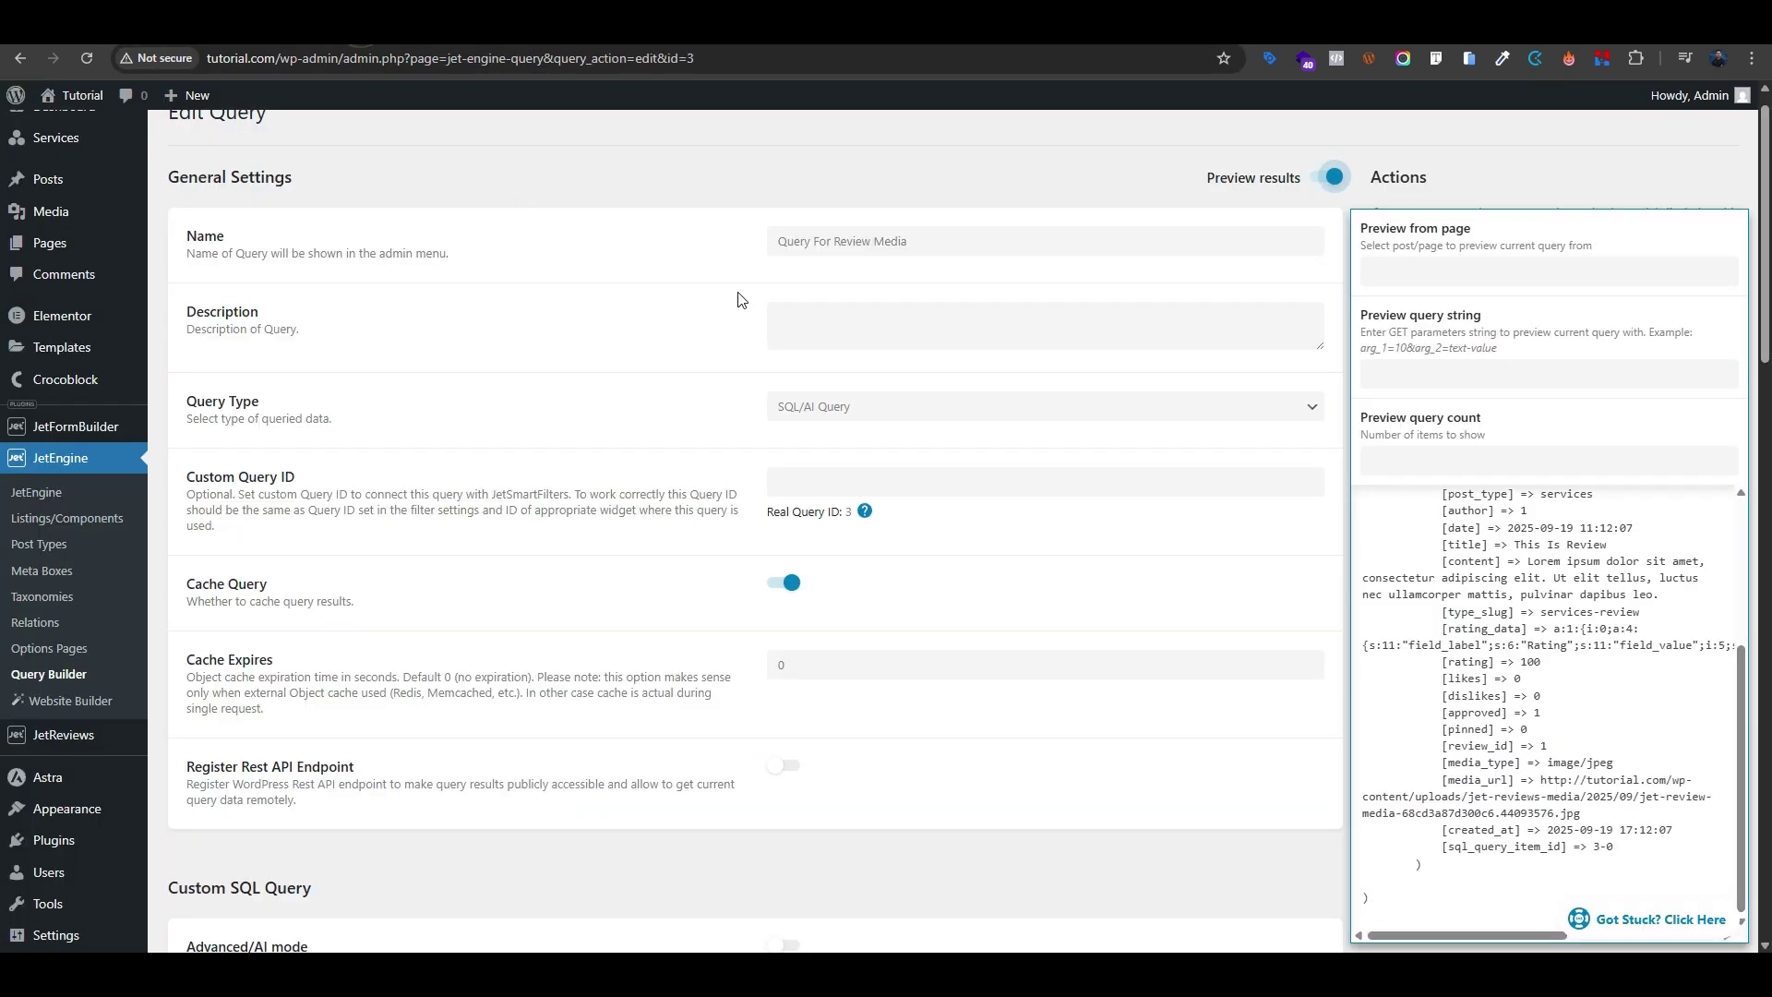
scroll(901, 417, down, 7)
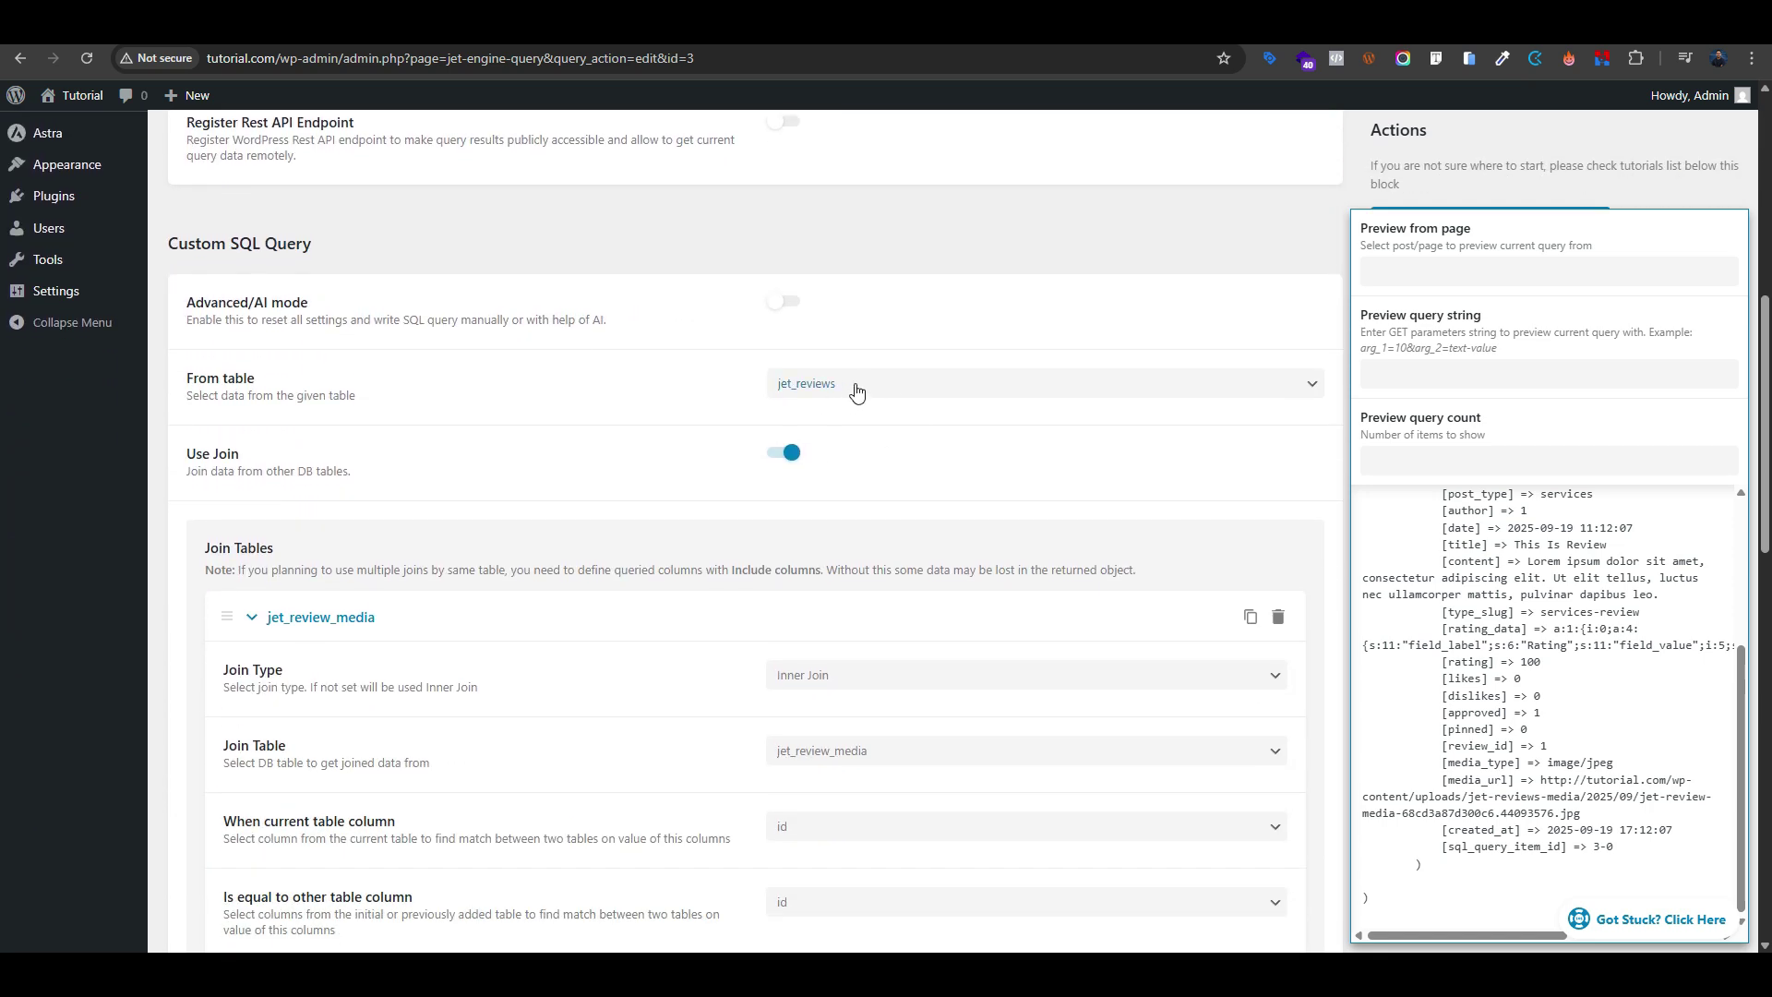
click(852, 387)
click(852, 388)
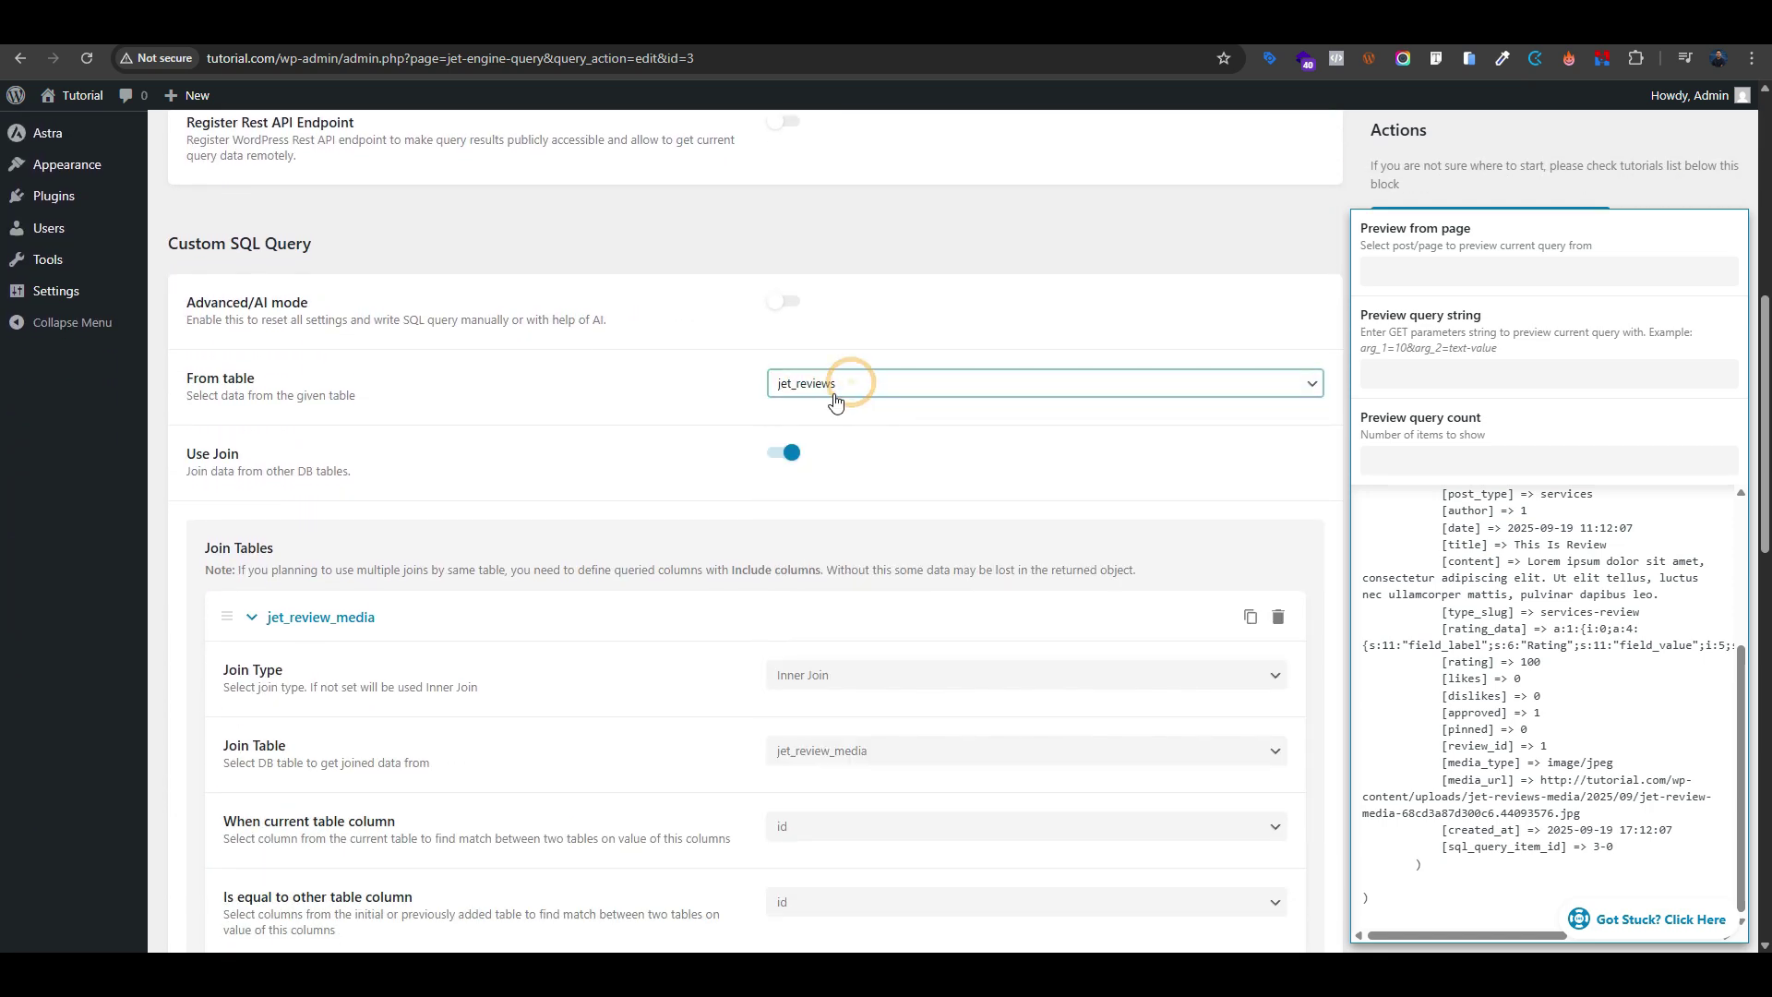
scroll(869, 495, down, 1)
scroll(868, 496, down, 2)
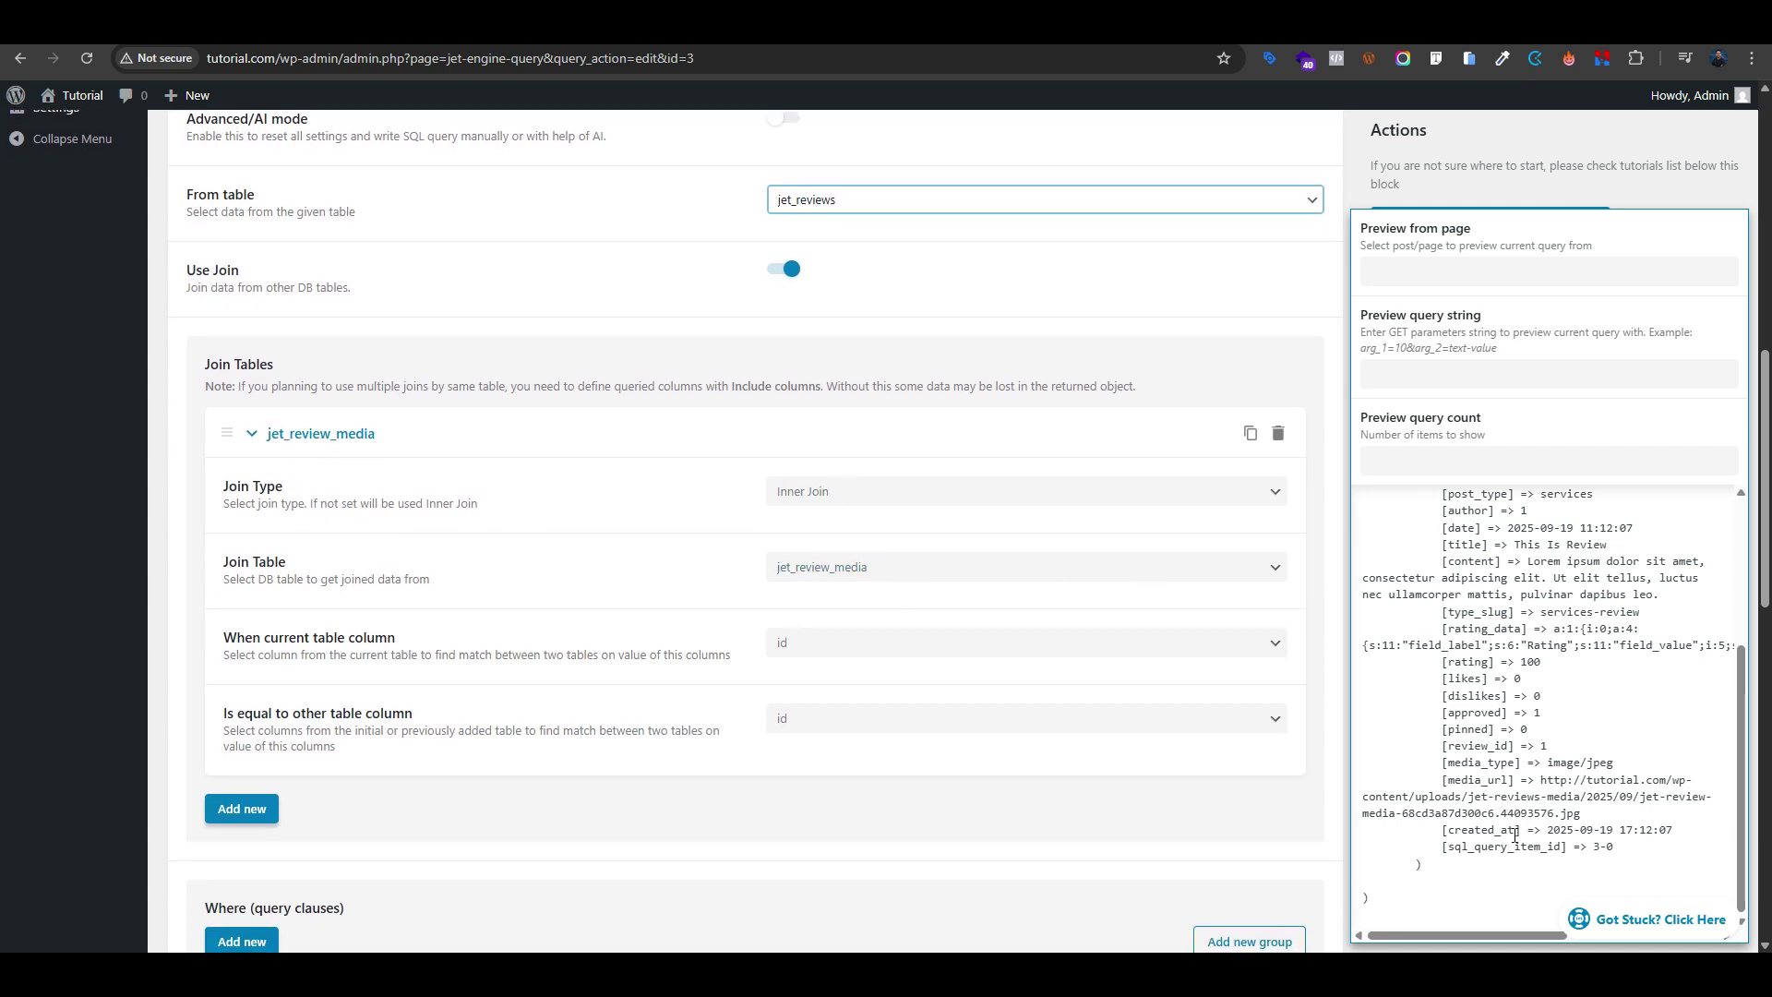
double_click(1490, 812)
scroll(846, 692, up, 2)
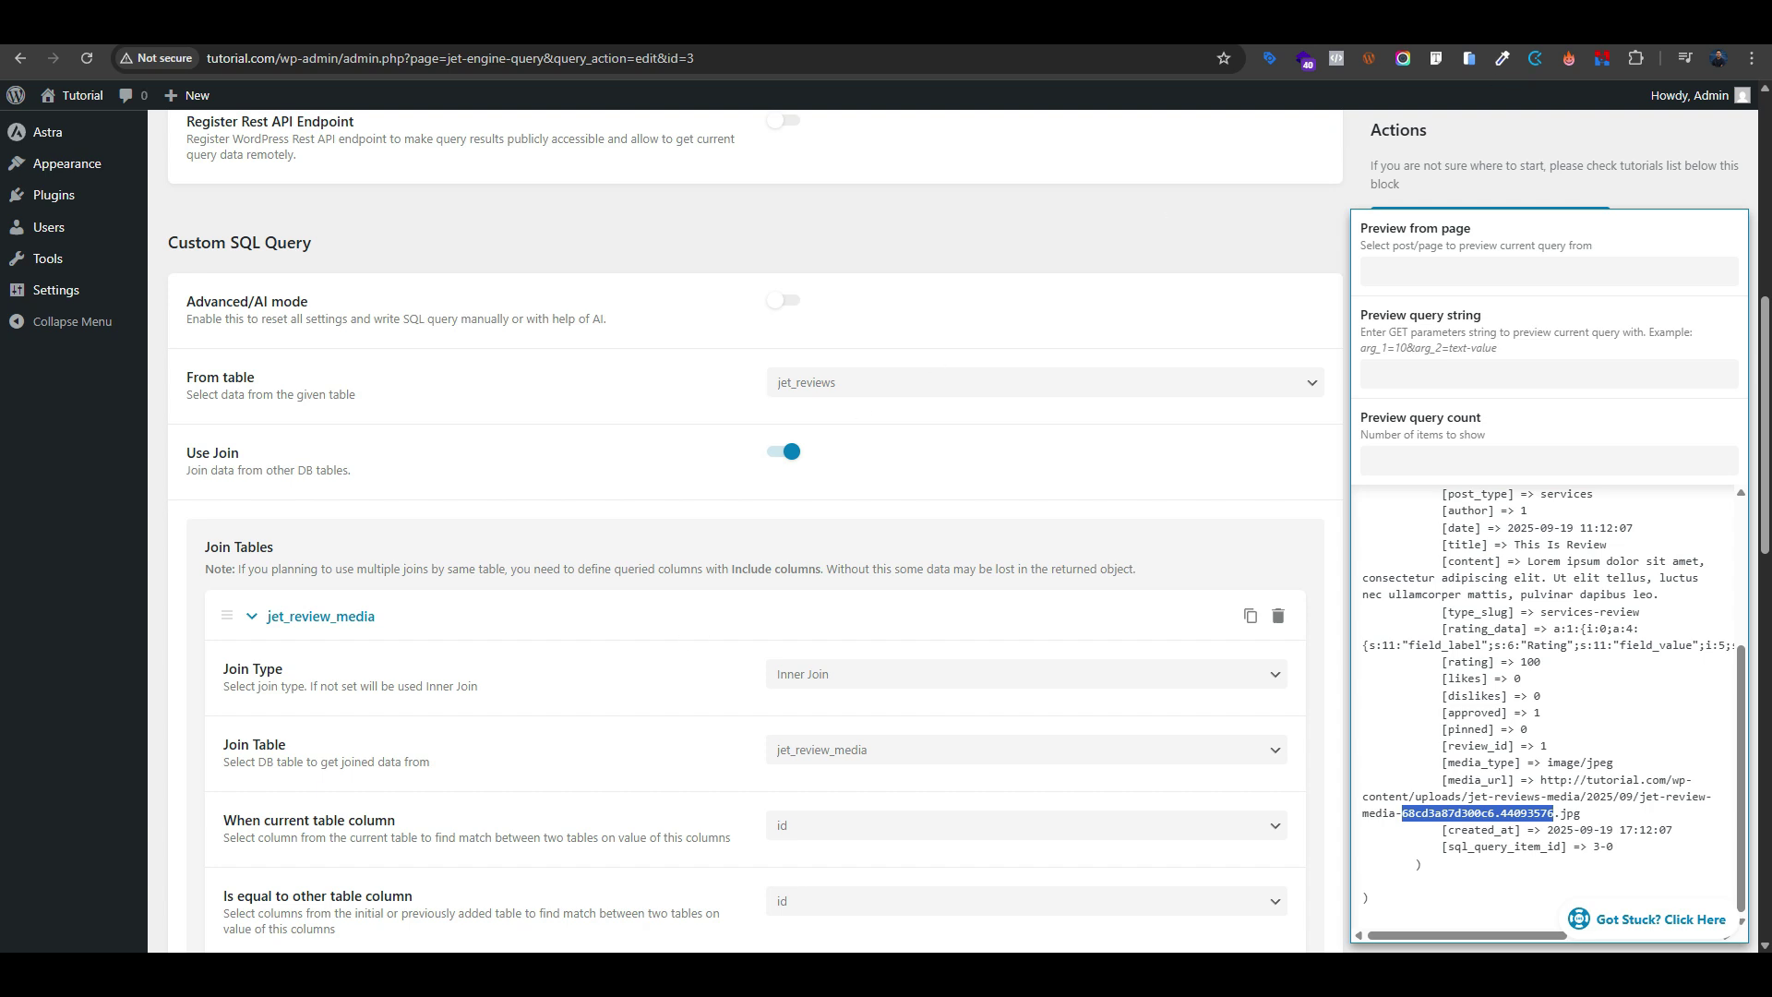
Switch to Facebook in a new browser tab and look over the Crocoblock Help Bangladesh (CHB) group page
key(ctrl+t)
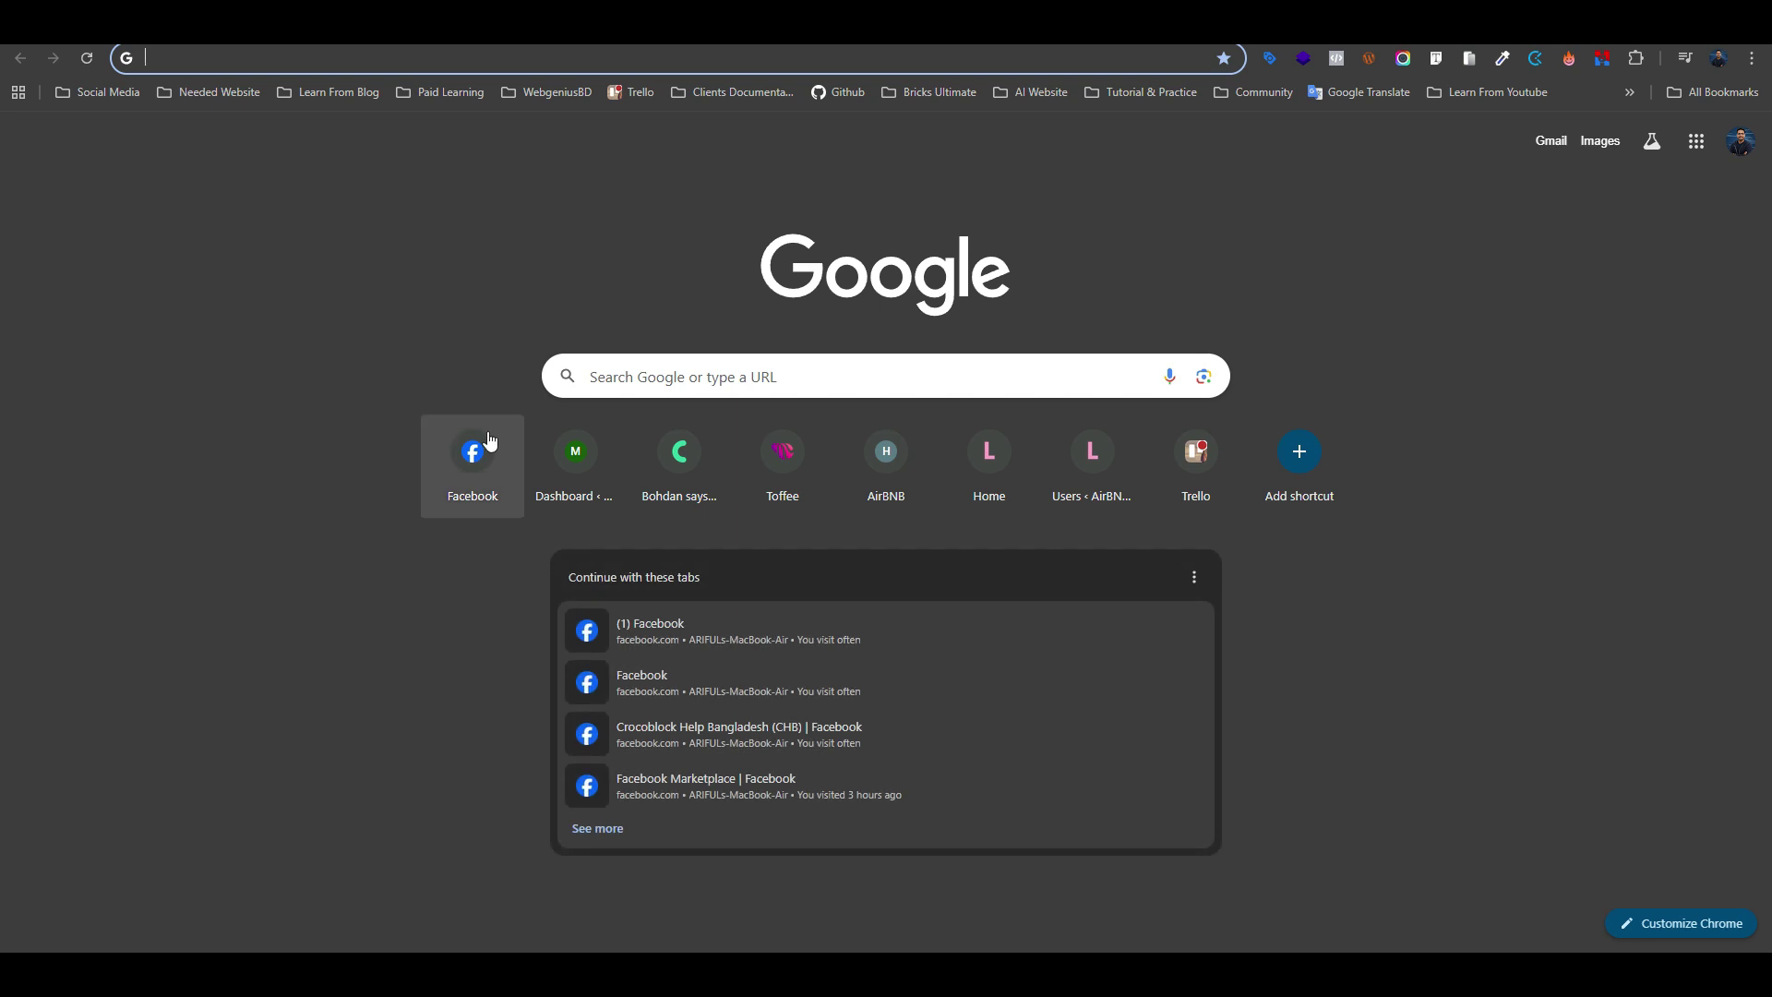
click(472, 451)
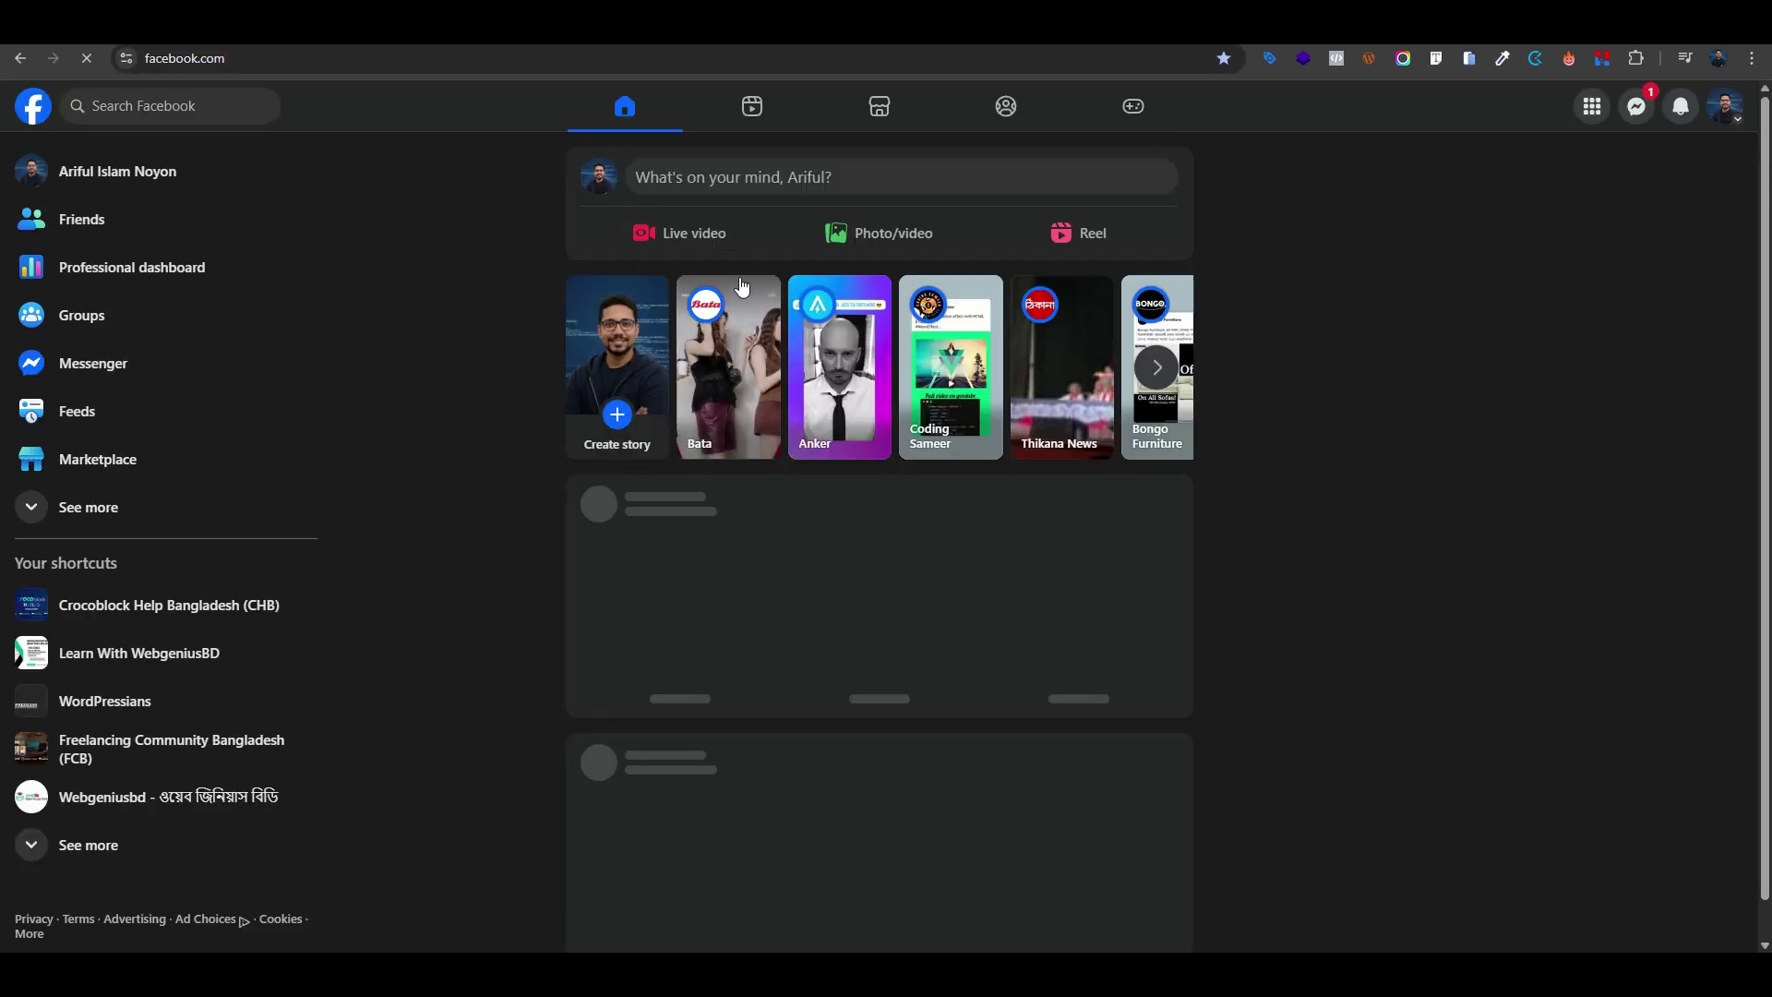
click(161, 606)
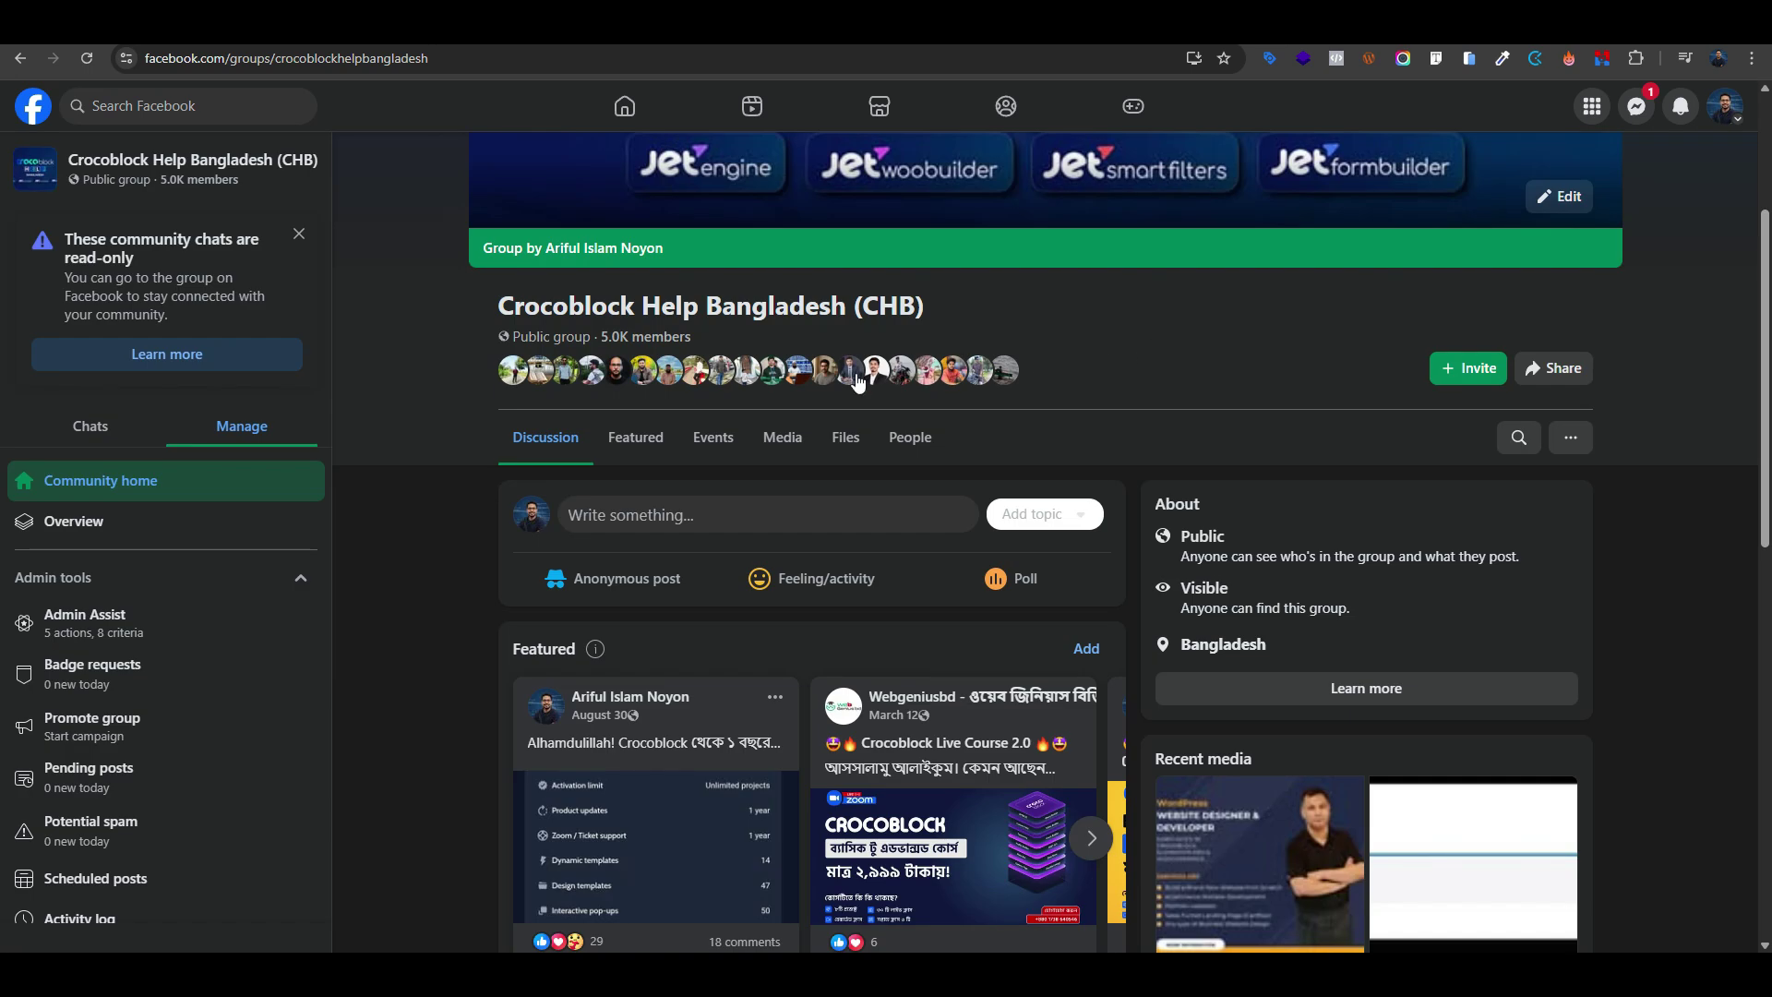
scroll(672, 316, up, 2)
scroll(947, 491, down, 5)
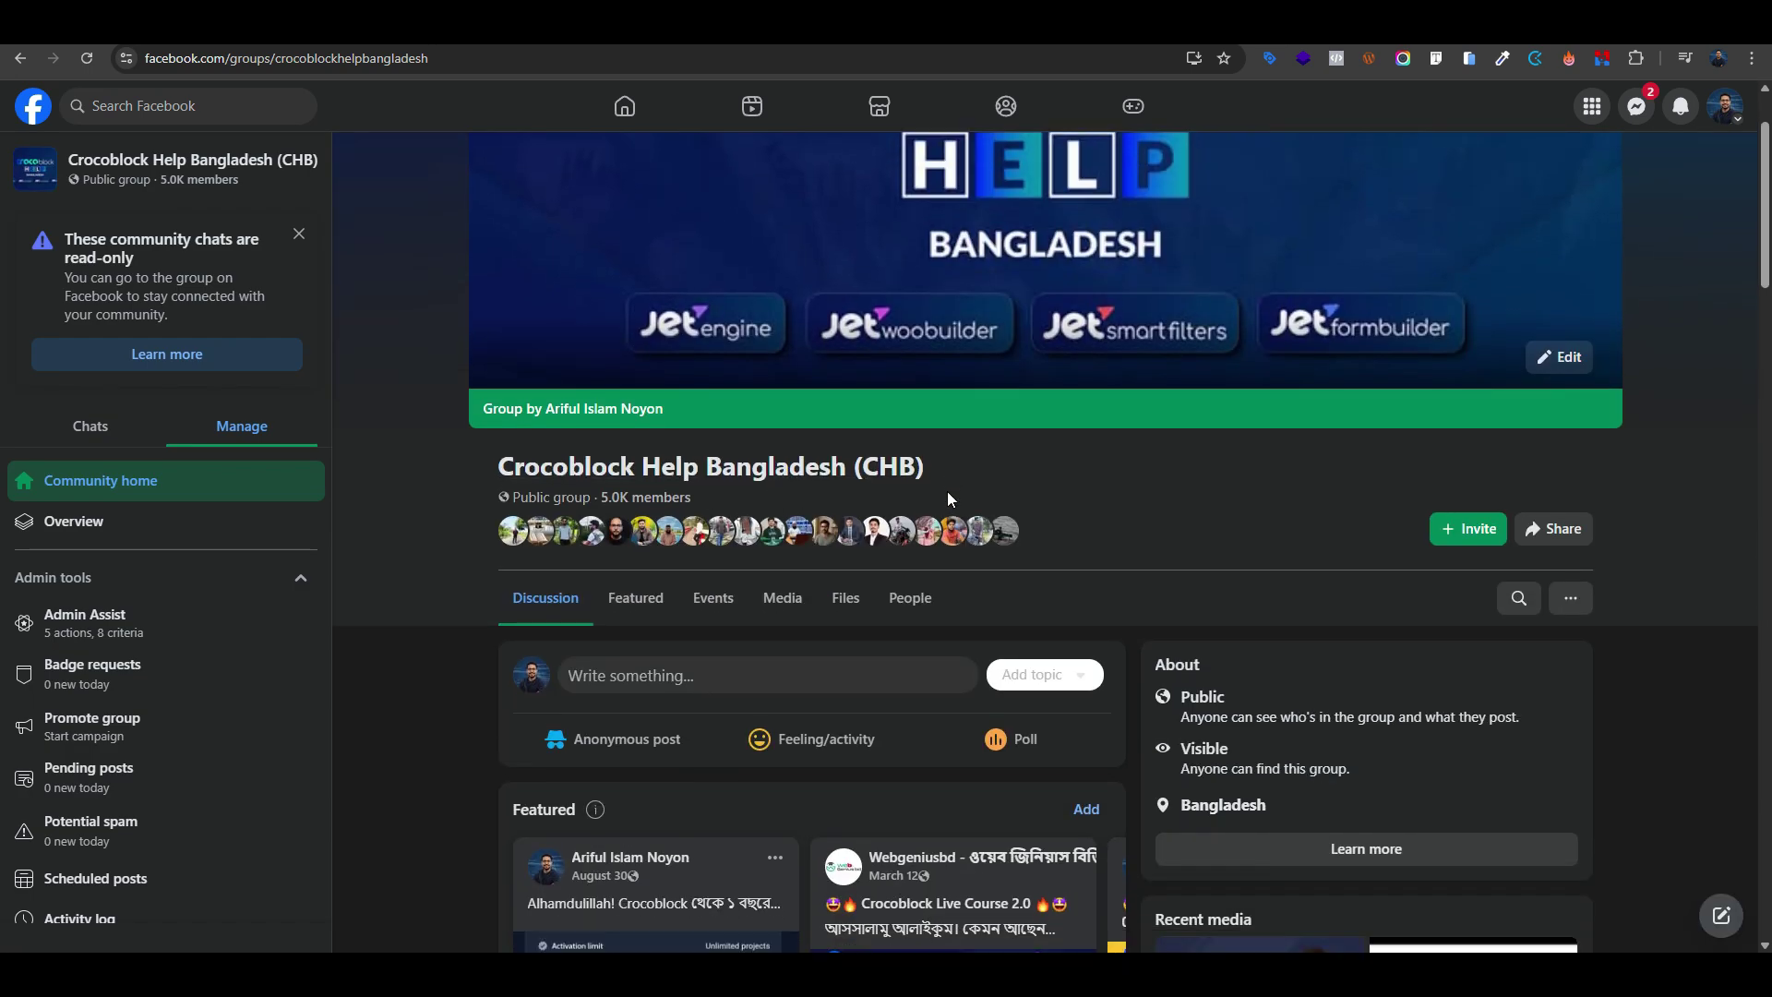
scroll(453, 545, up, 6)
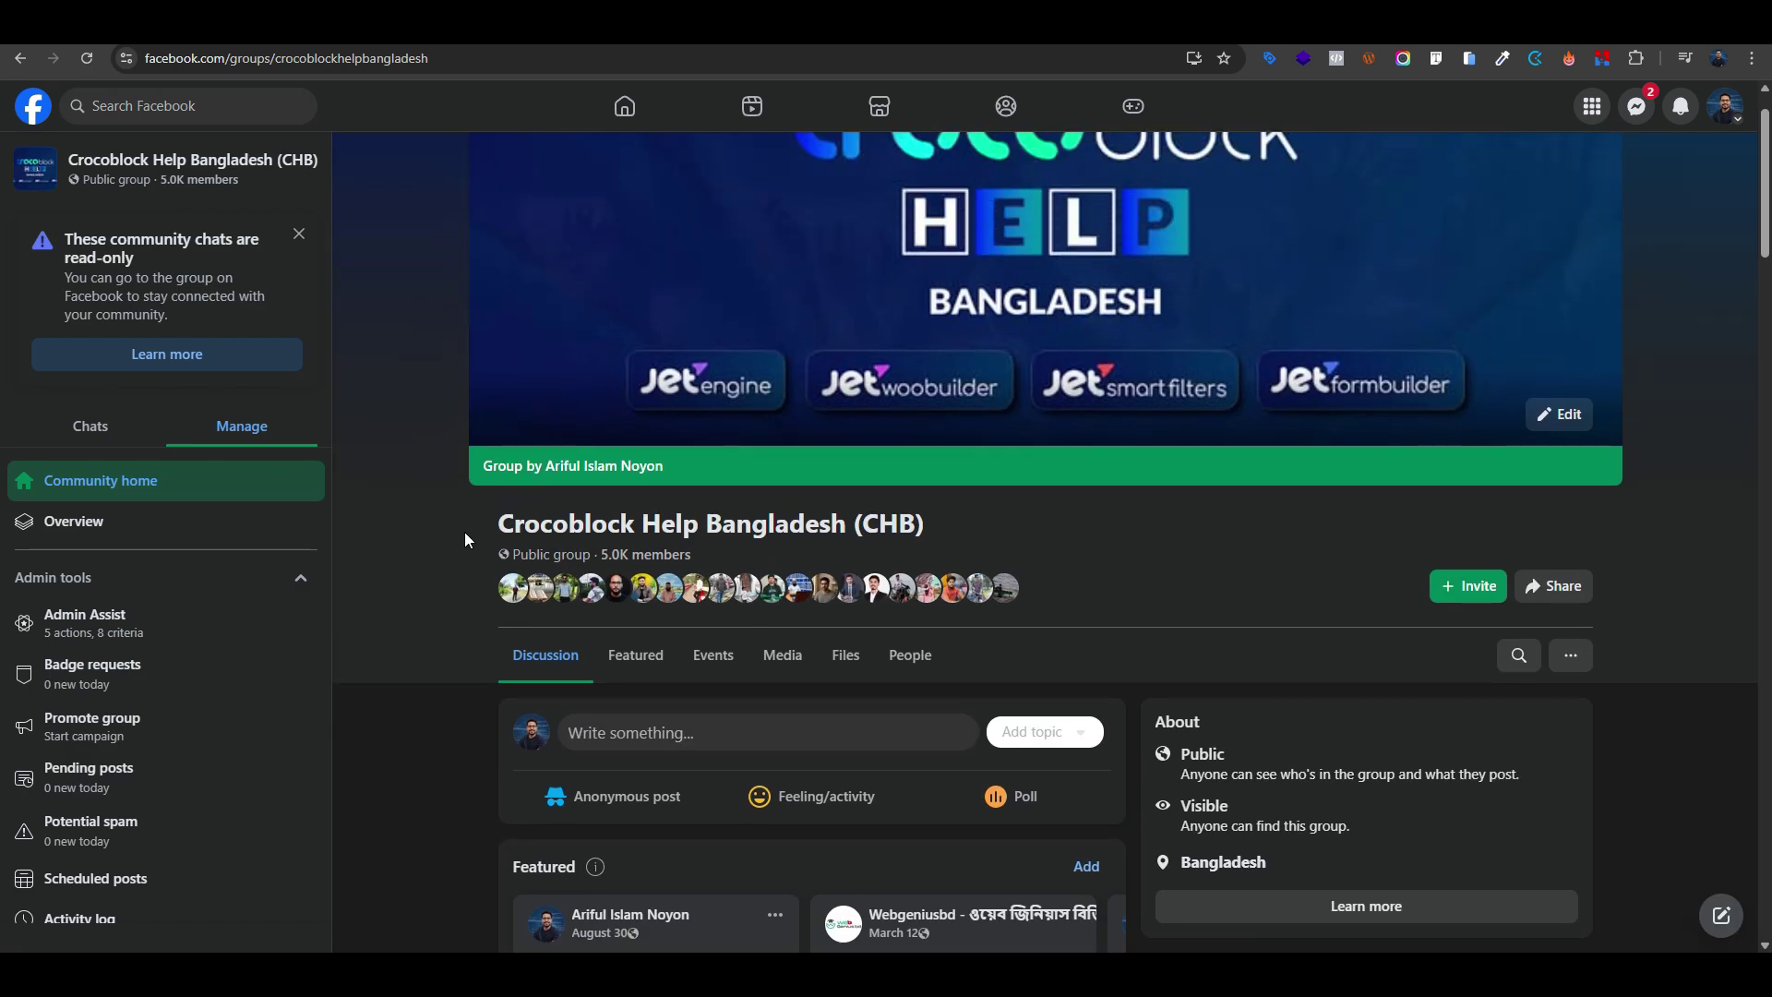